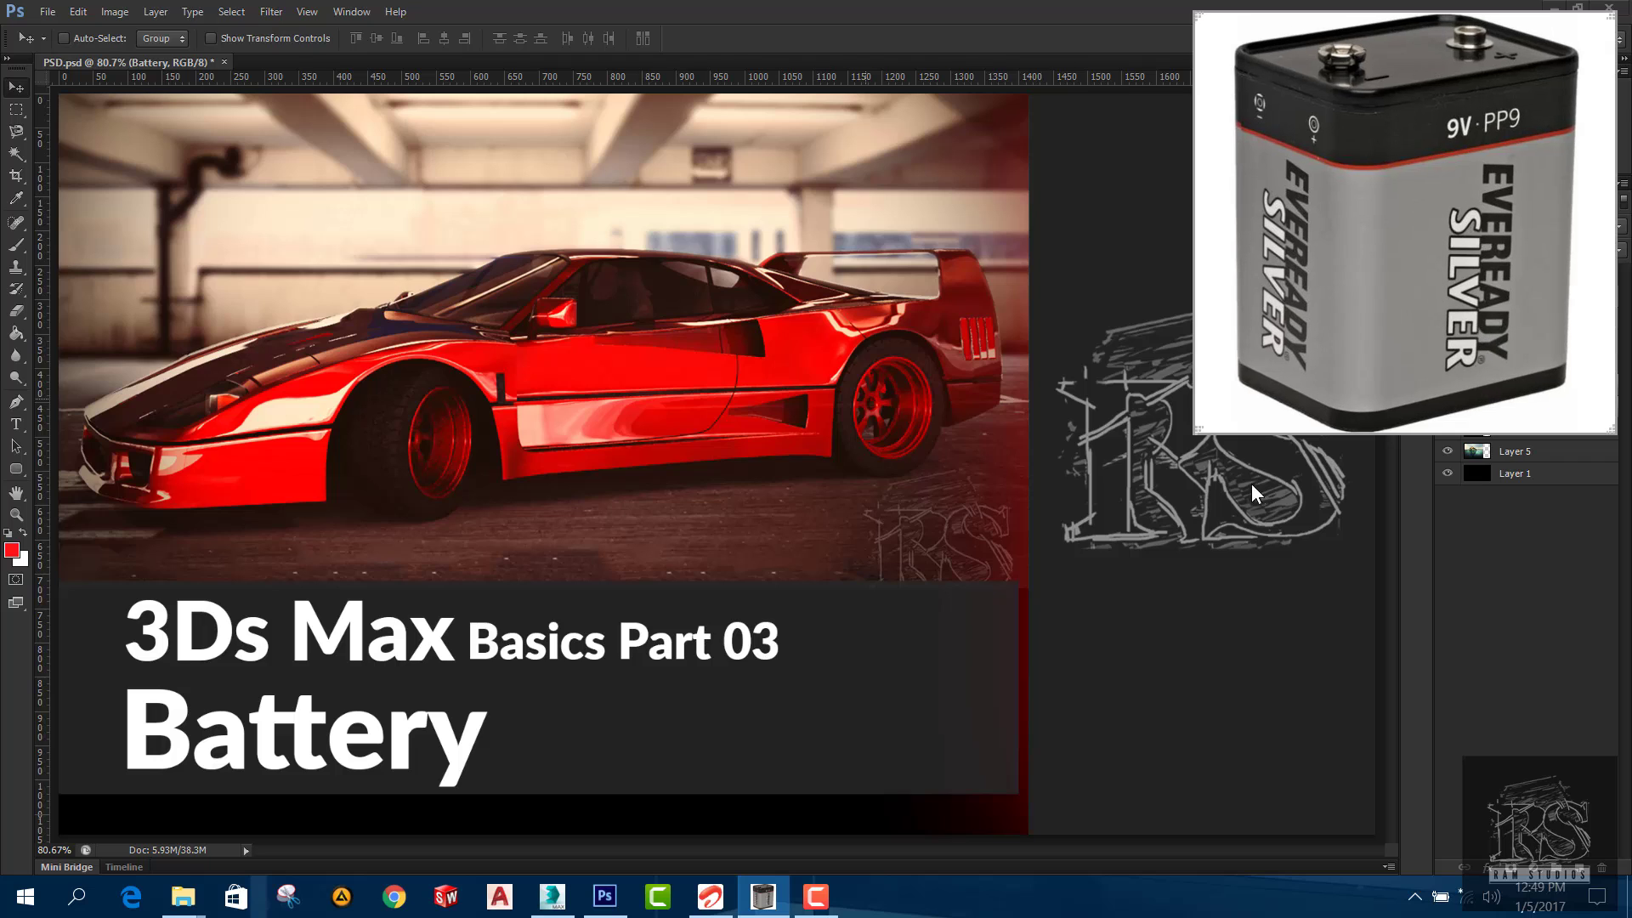
{"action": "mouse_move", "coordinate": [1198, 428]}
{"action": "left_mouse_down"}
{"action": "mouse_move", "coordinate": [1144, 536]}
{"action": "mouse_move", "coordinate": [1216, 427]}
{"action": "left_mouse_up"}
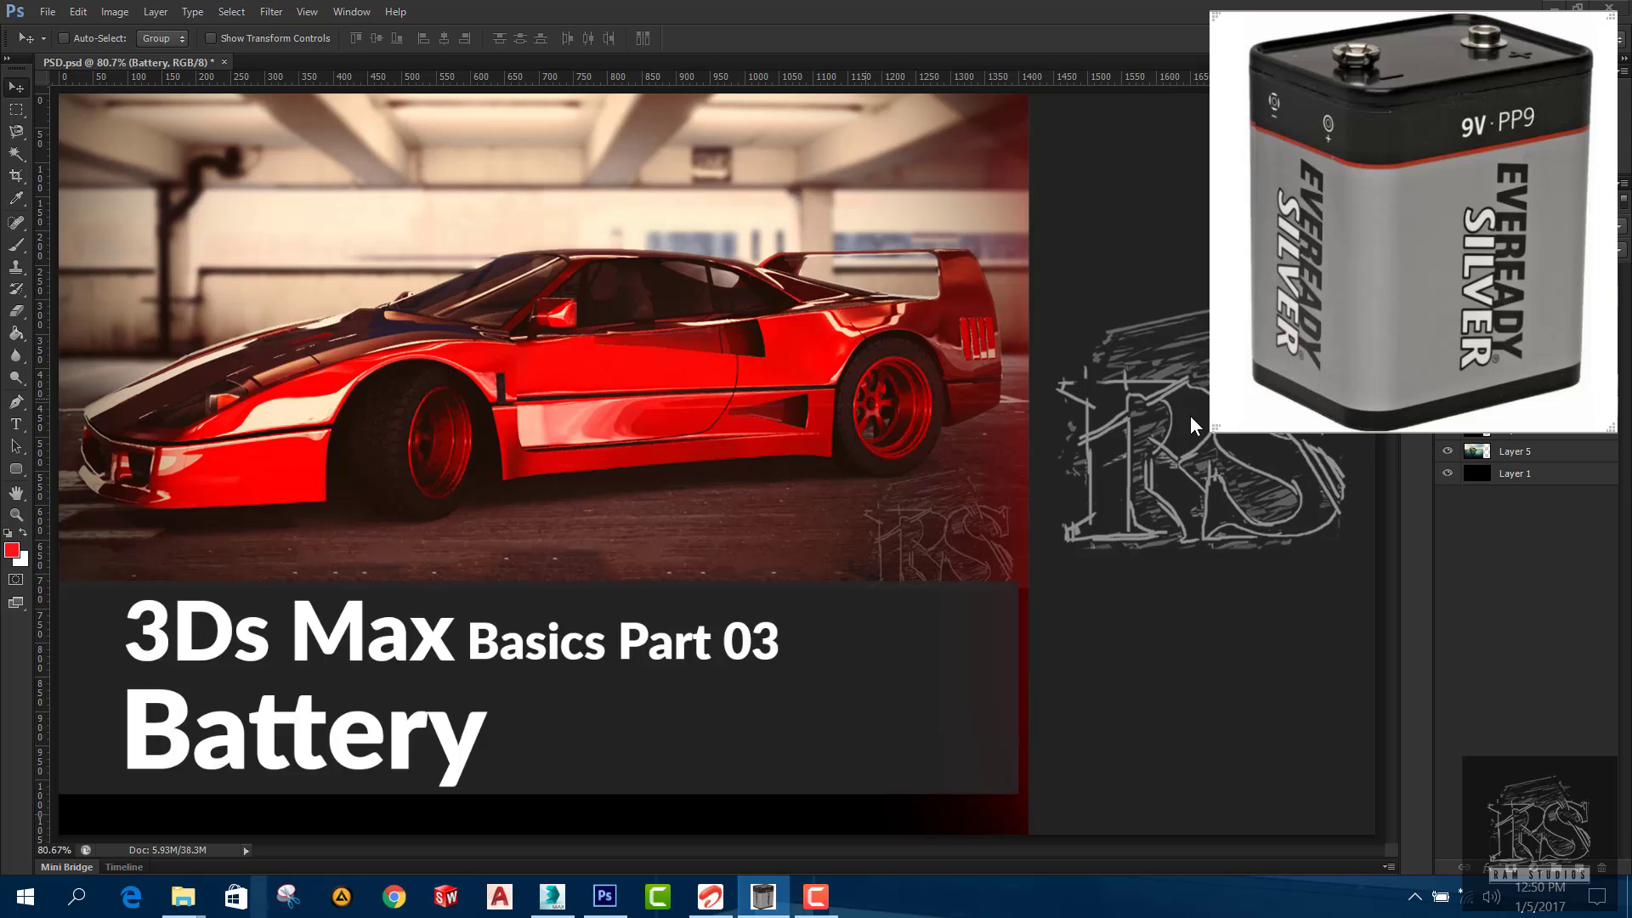
{"action": "mouse_move", "coordinate": [1210, 426]}
{"action": "left_mouse_down"}
{"action": "mouse_move", "coordinate": [1195, 452]}
{"action": "mouse_move", "coordinate": [1198, 433]}
{"action": "left_mouse_up"}
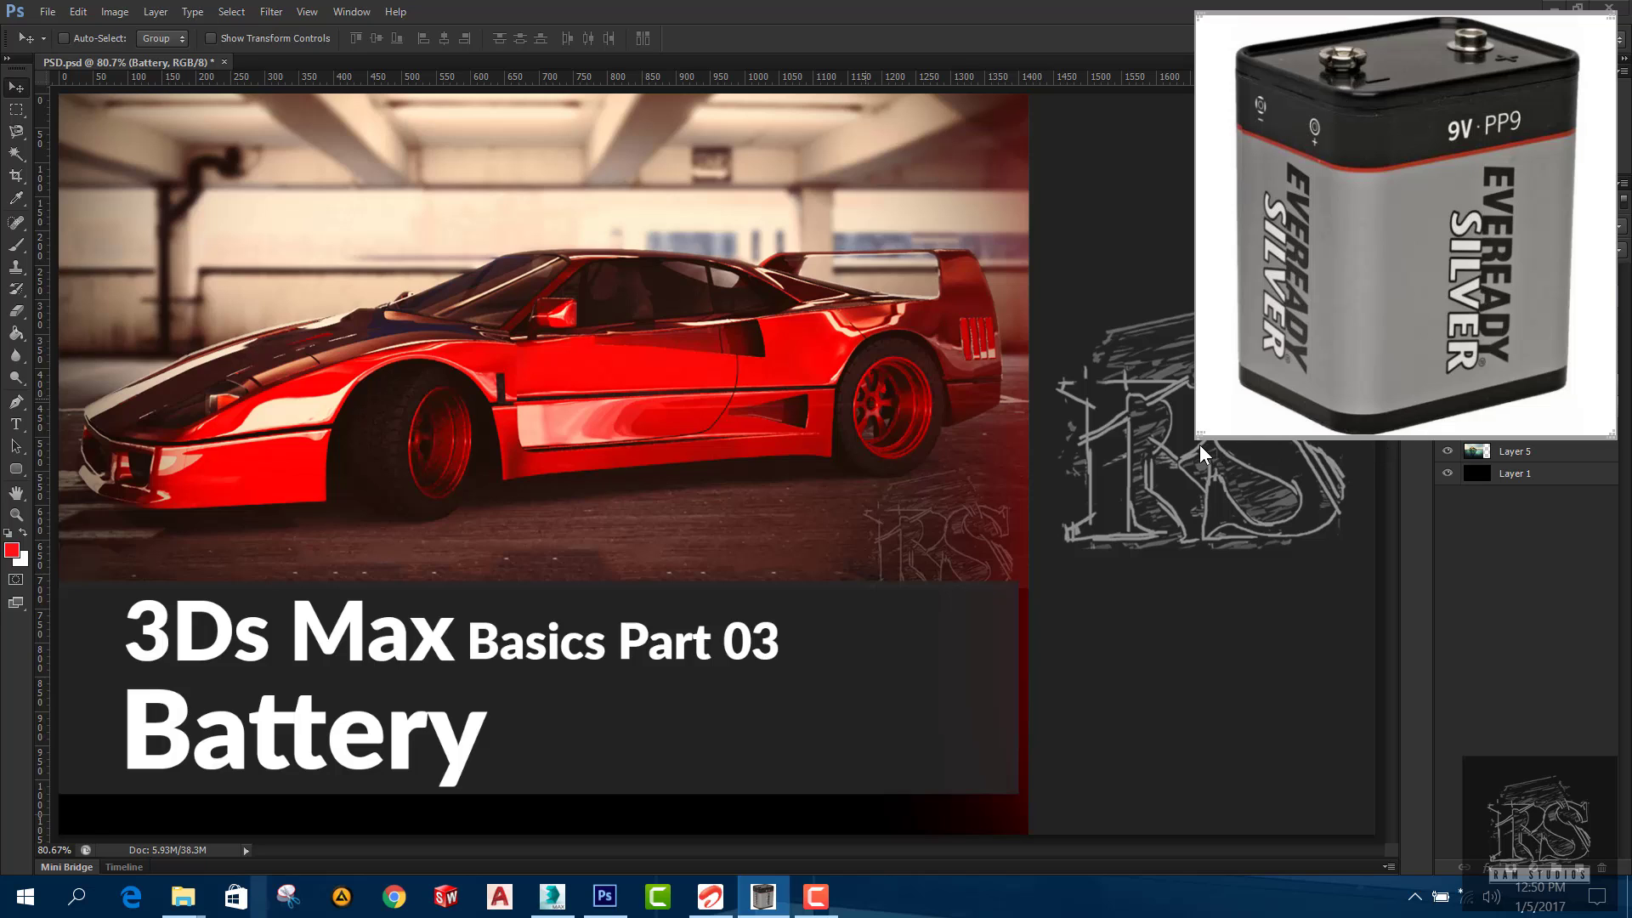
{"action": "left_click_drag", "start_coordinate": [1197, 436], "coordinate": [1196, 432]}
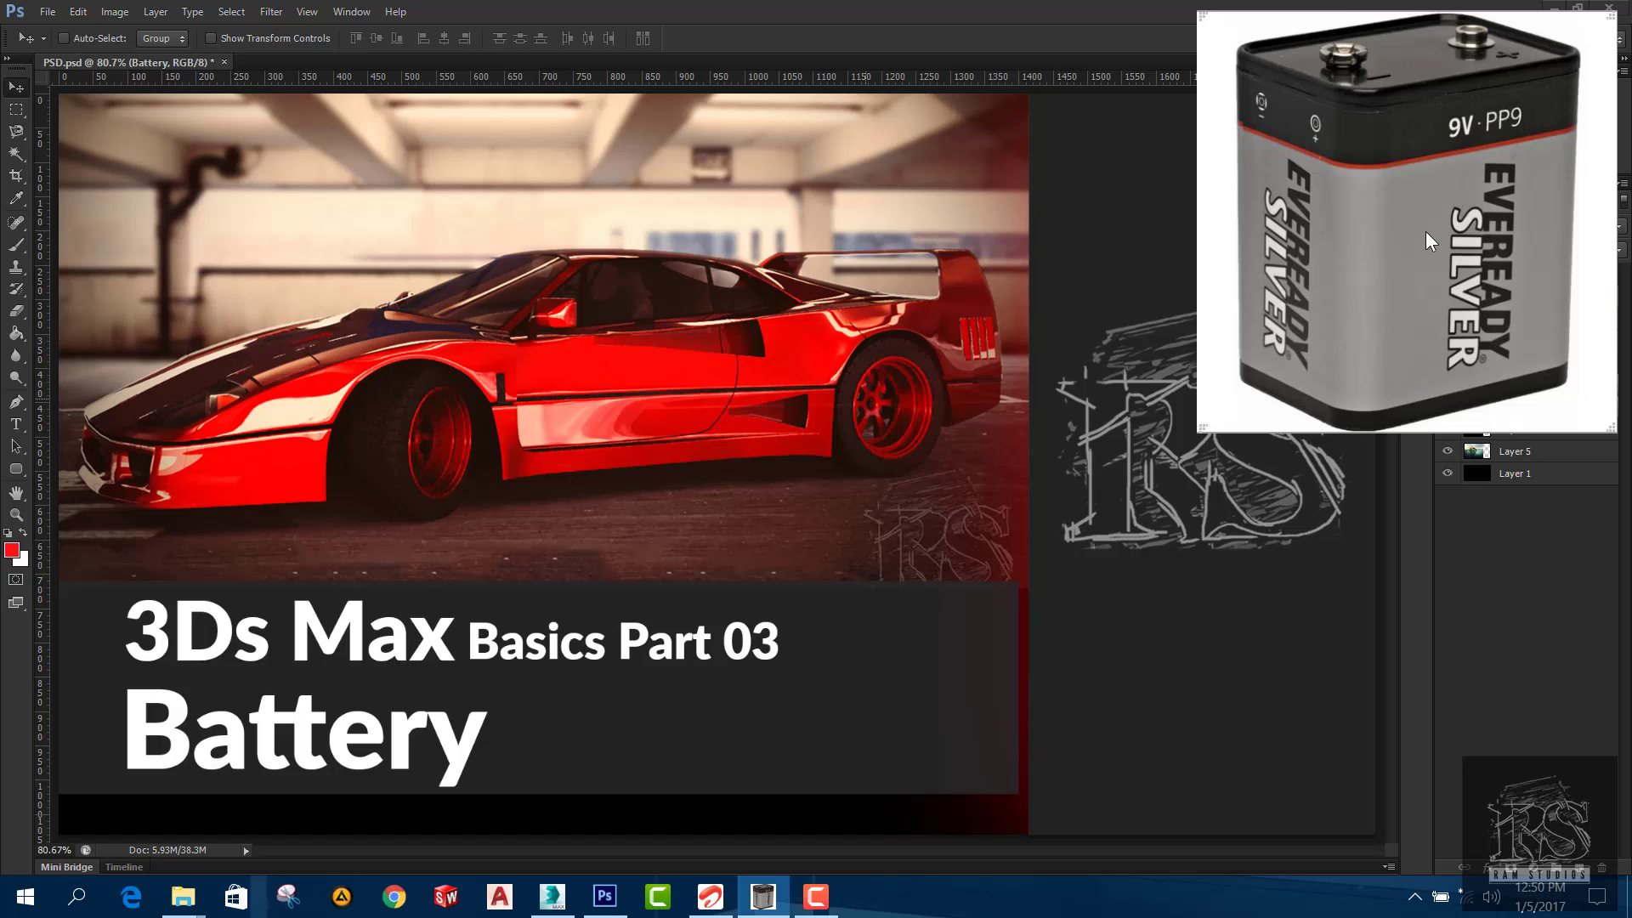
Switch to 3ds Max, bring up the battery reference image and place it over the Left viewport
{"action": "left_click", "coordinate": [552, 897]}
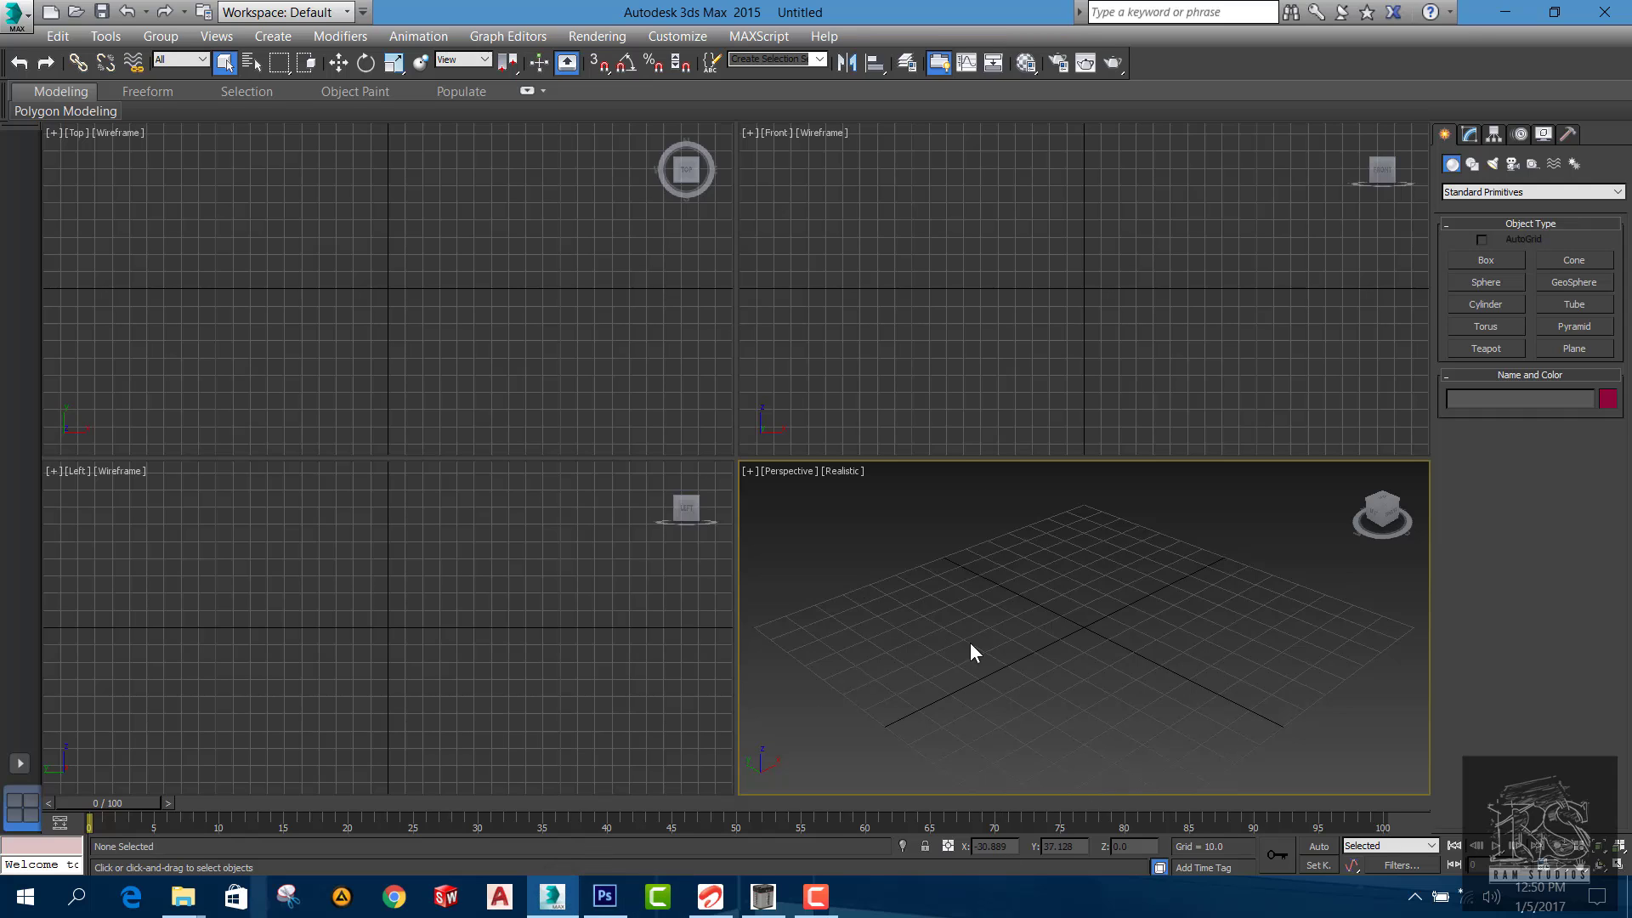
{"action": "left_click", "coordinate": [763, 897]}
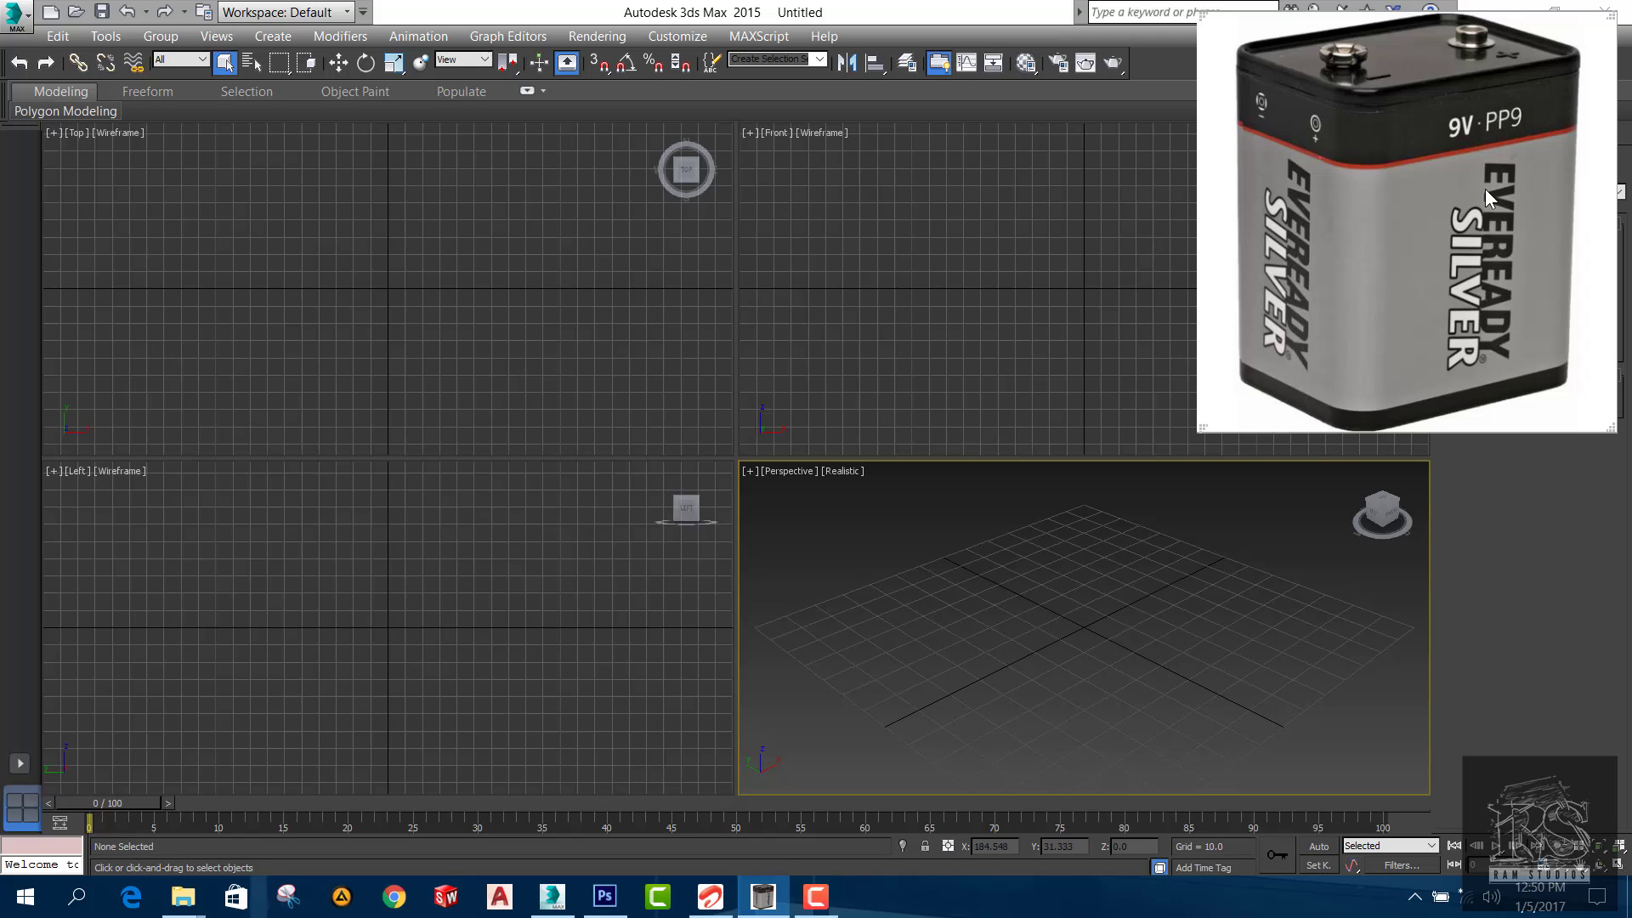
{"action": "left_click", "coordinate": [1414, 897]}
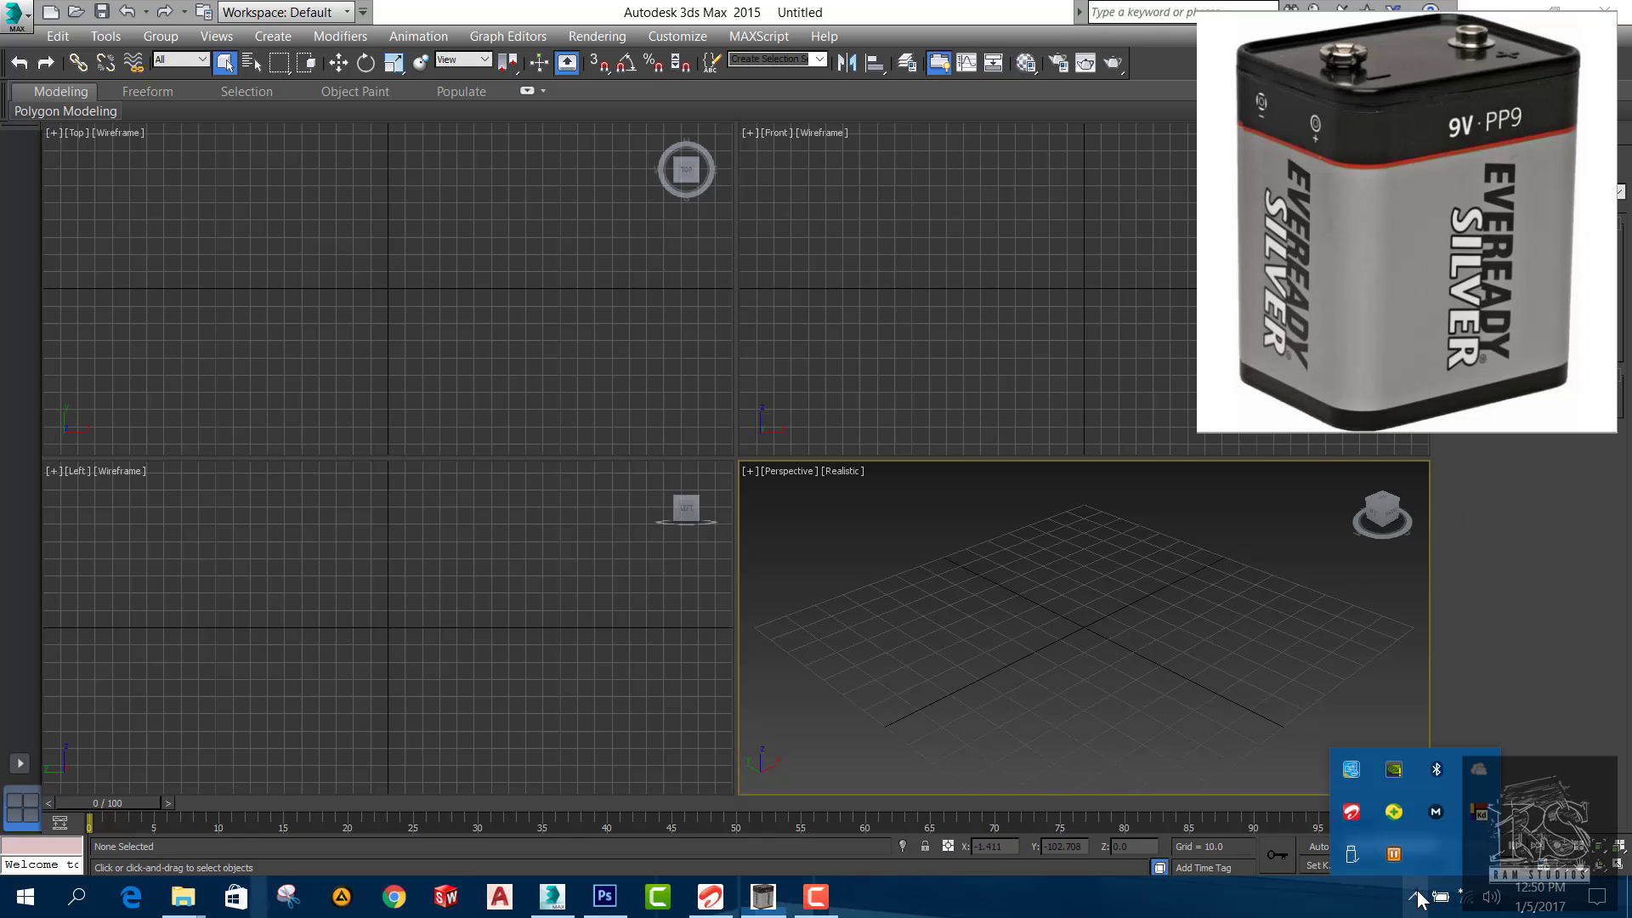
{"action": "right_click", "coordinate": [1479, 816]}
{"action": "left_click", "coordinate": [1478, 679]}
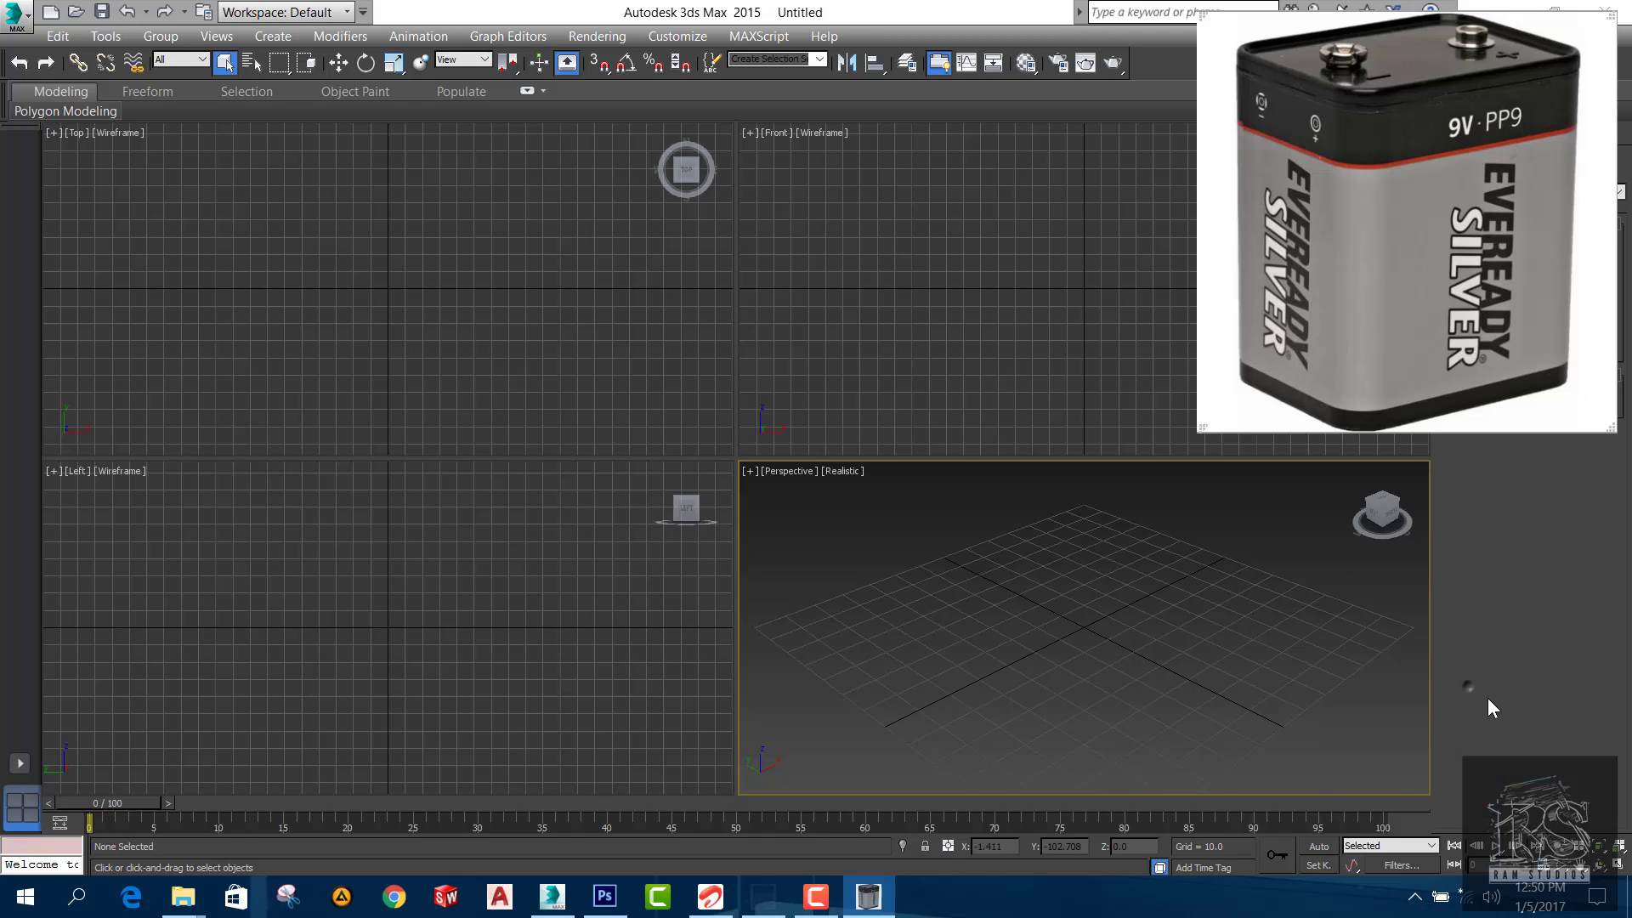
{"action": "left_click_drag", "start_coordinate": [1450, 189], "coordinate": [263, 655]}
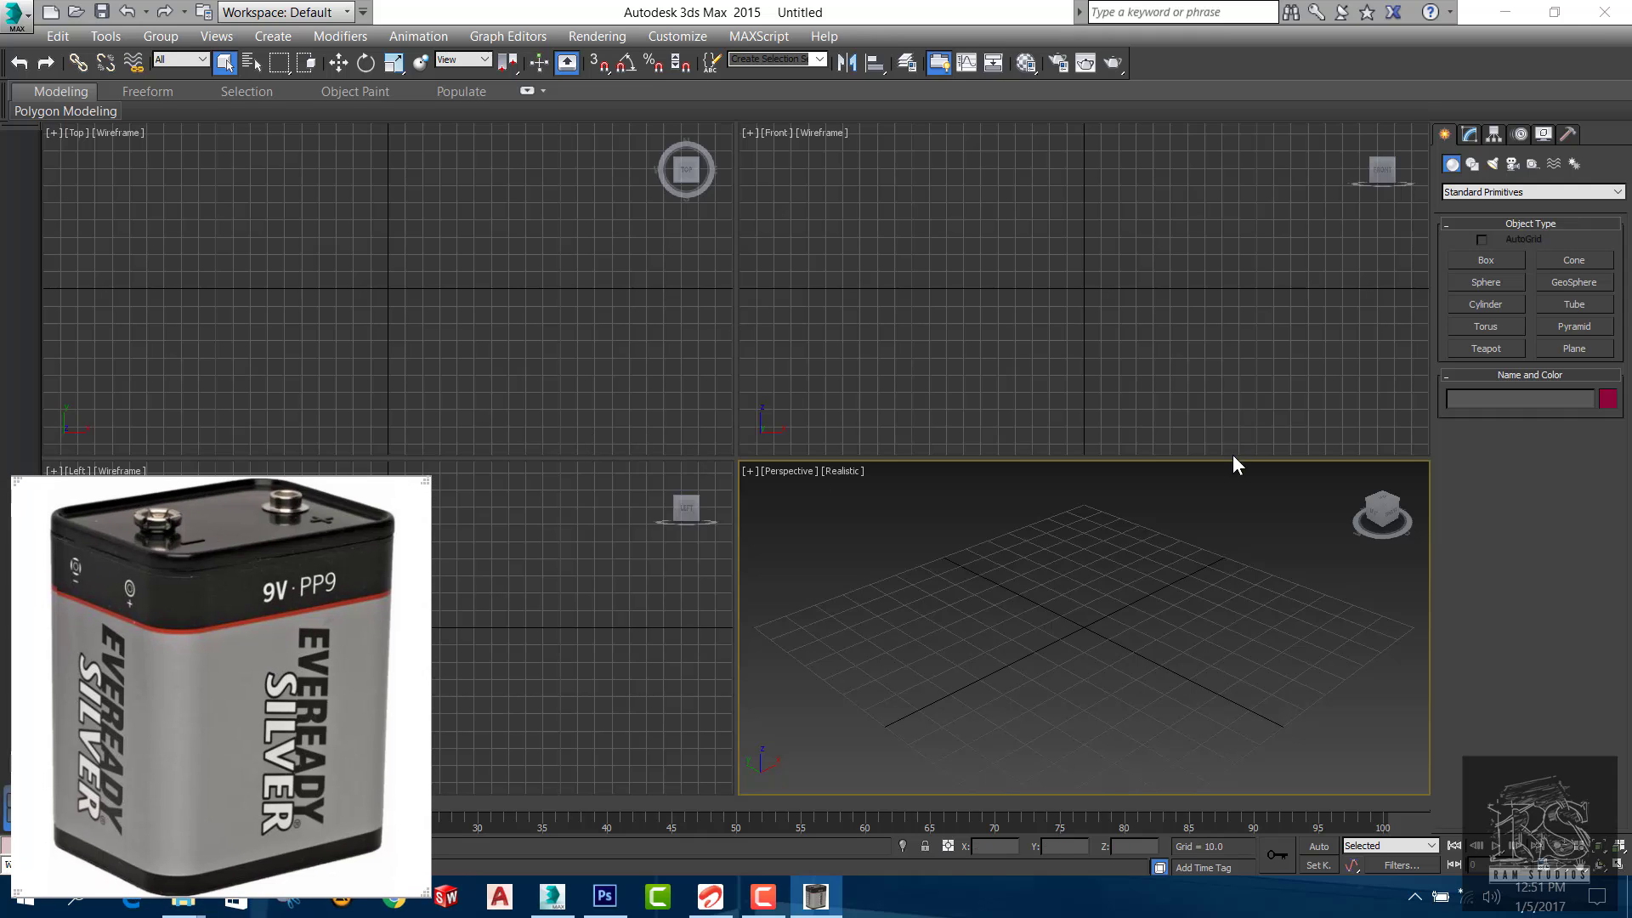
Create a box in the Top viewport about 59 long, 108 wide and 103 high
{"action": "left_click", "coordinate": [1497, 258]}
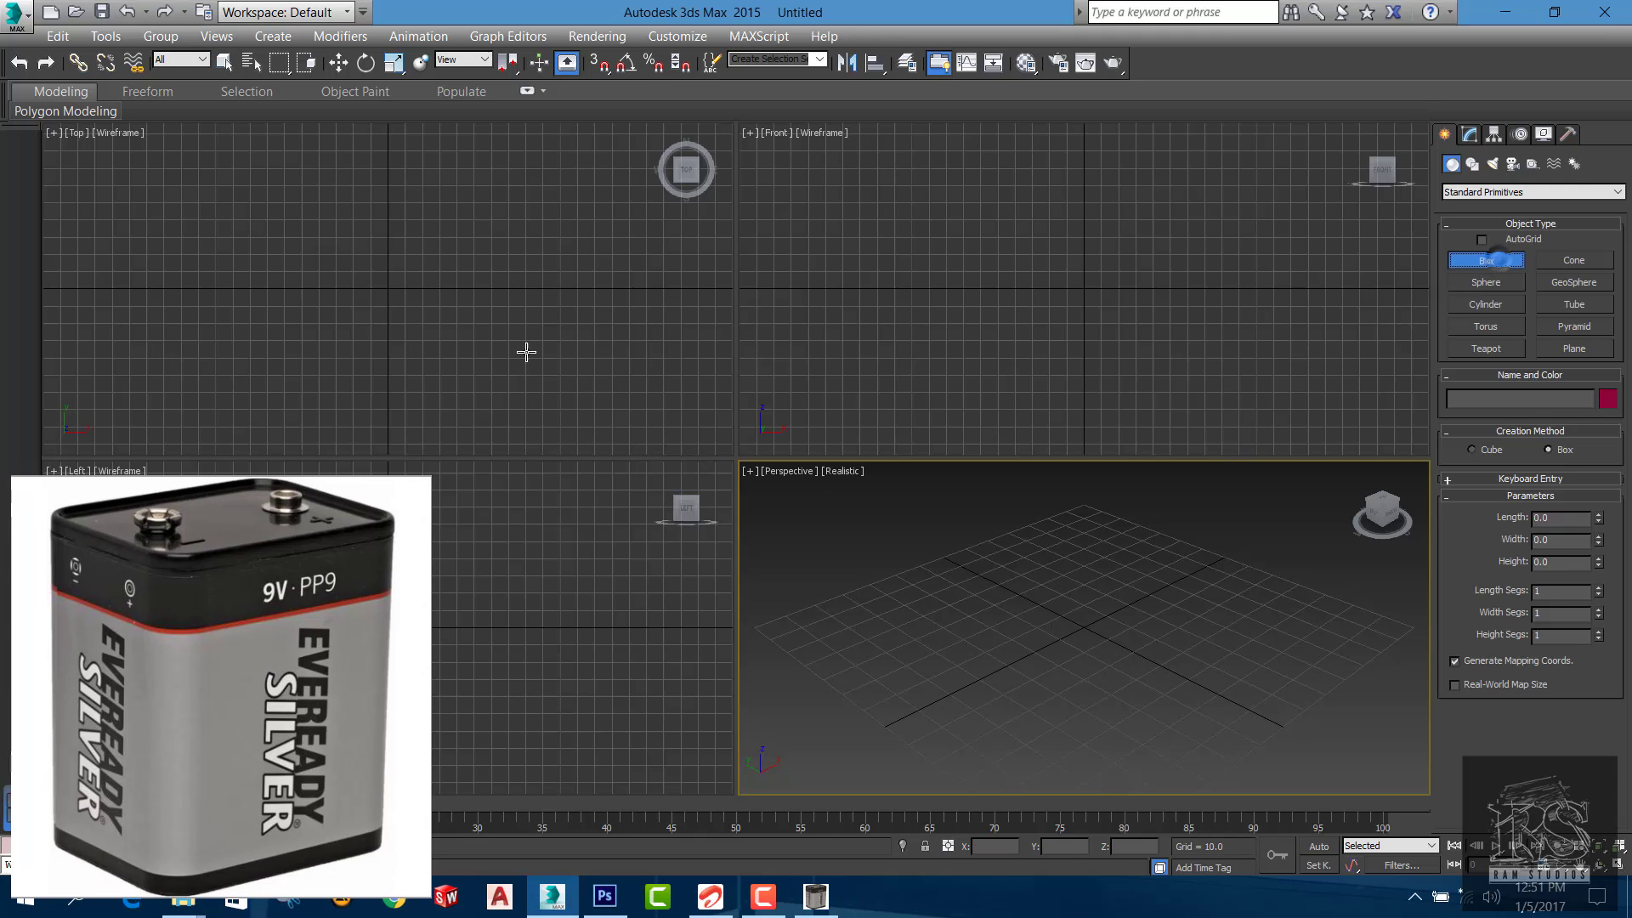
{"action": "left_click", "coordinate": [379, 289]}
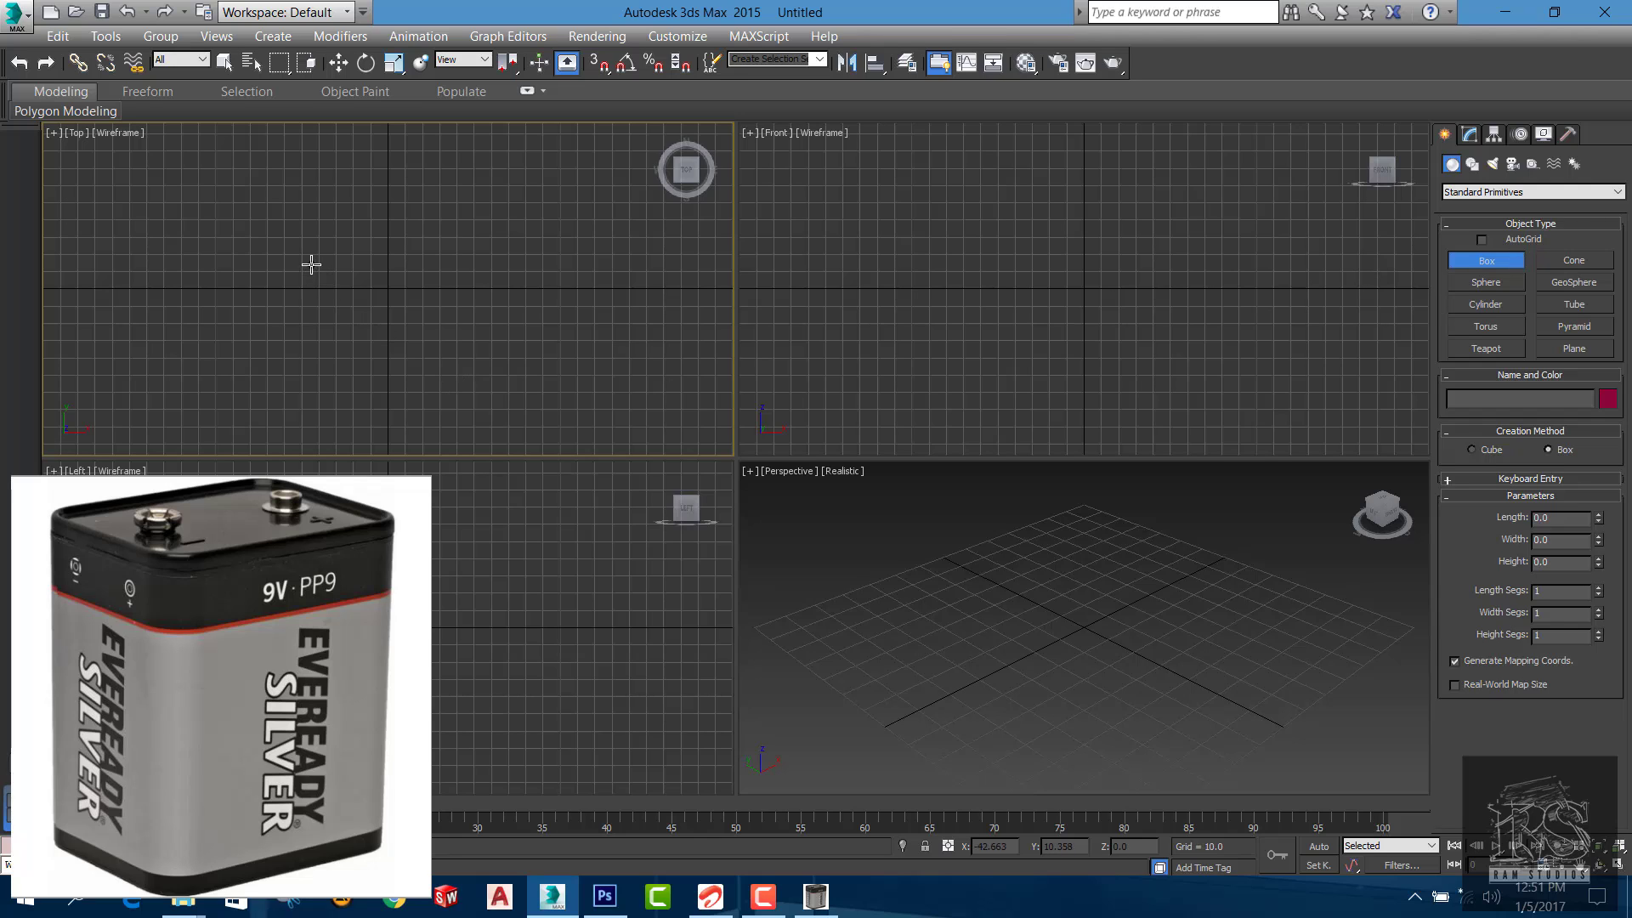
{"action": "left_click_drag", "start_coordinate": [299, 255], "coordinate": [486, 357]}
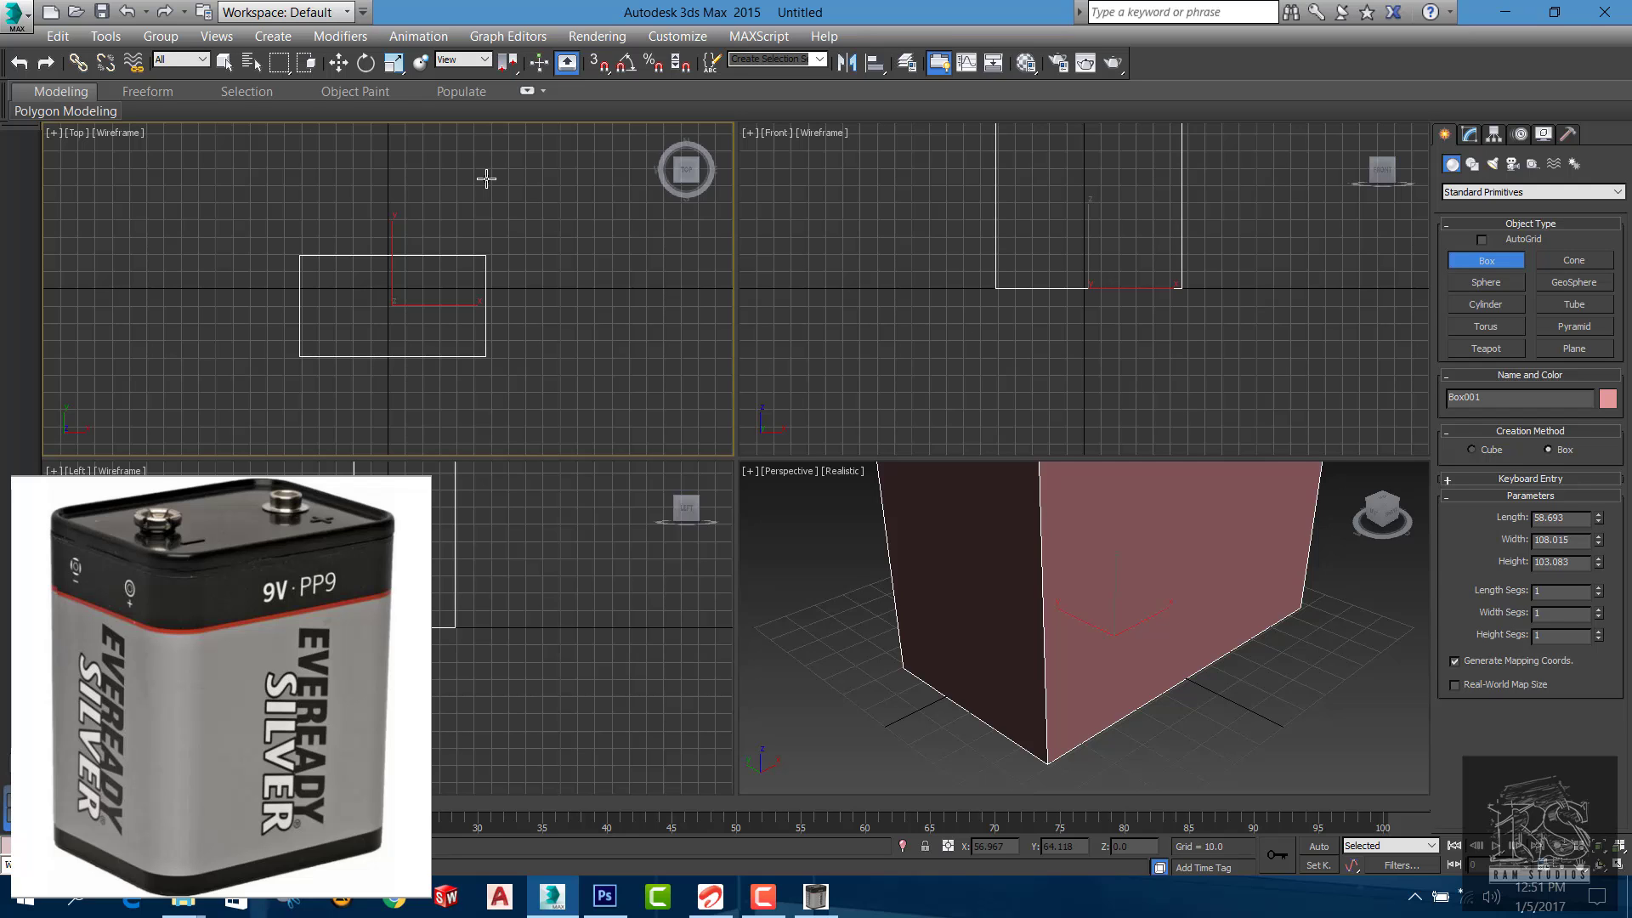
{"action": "left_click", "coordinate": [486, 179]}
{"action": "scroll", "coordinate": [994, 535], "scroll_direction": "down", "scroll_amount": 8}
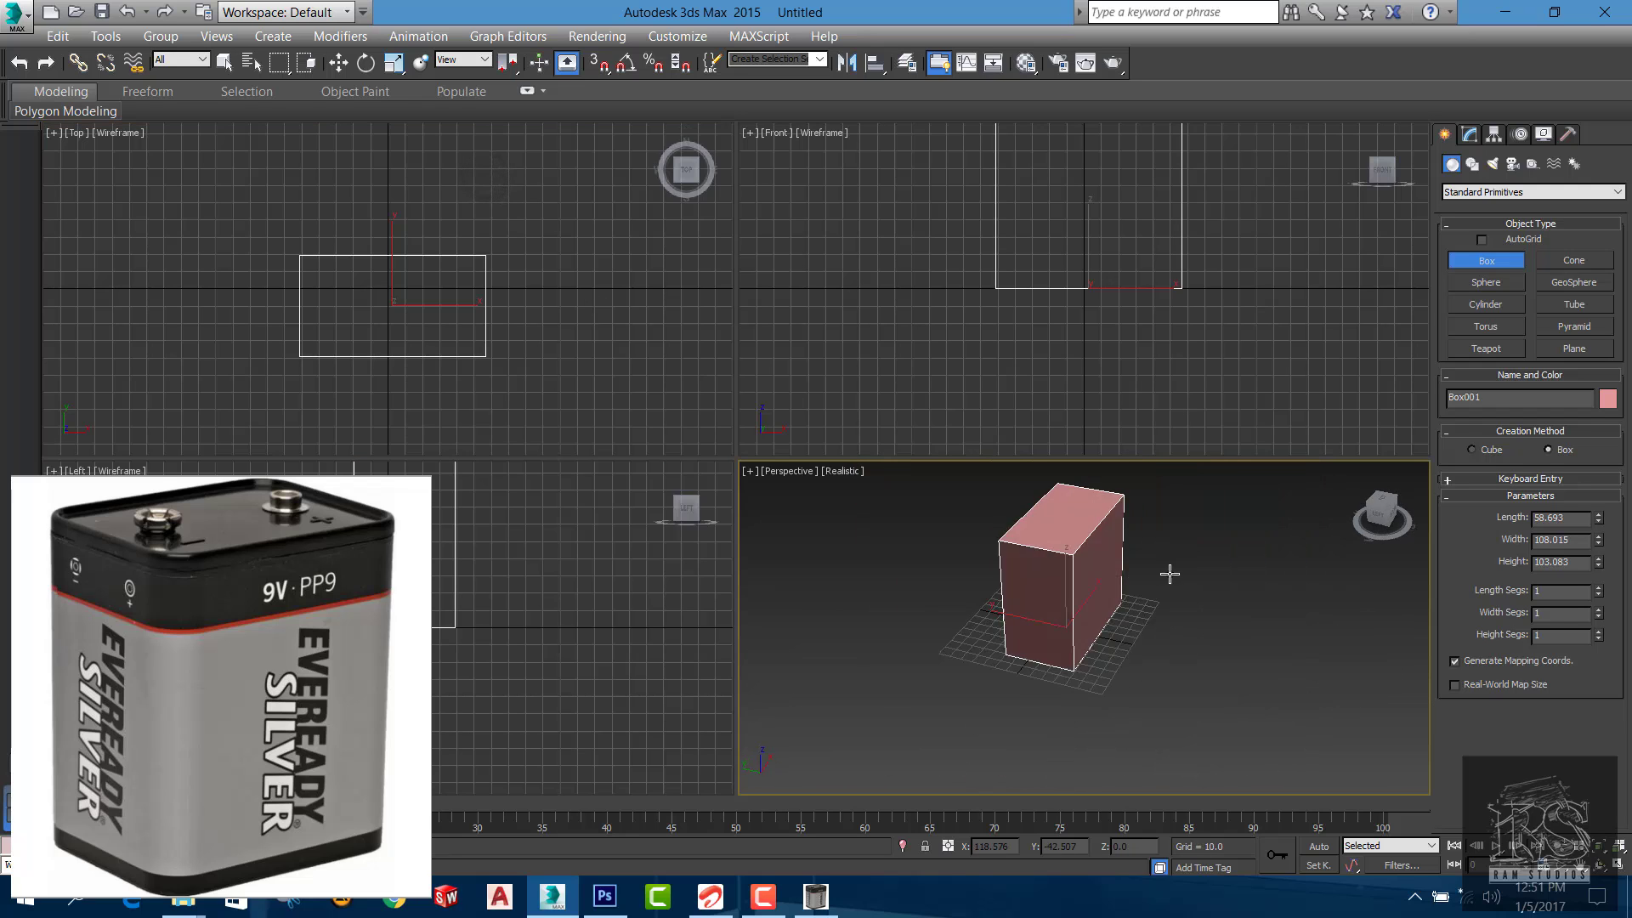
{"action": "middle_click_drag", "start_coordinate": [1169, 575], "coordinate": [1054, 585], "text": "alt"}
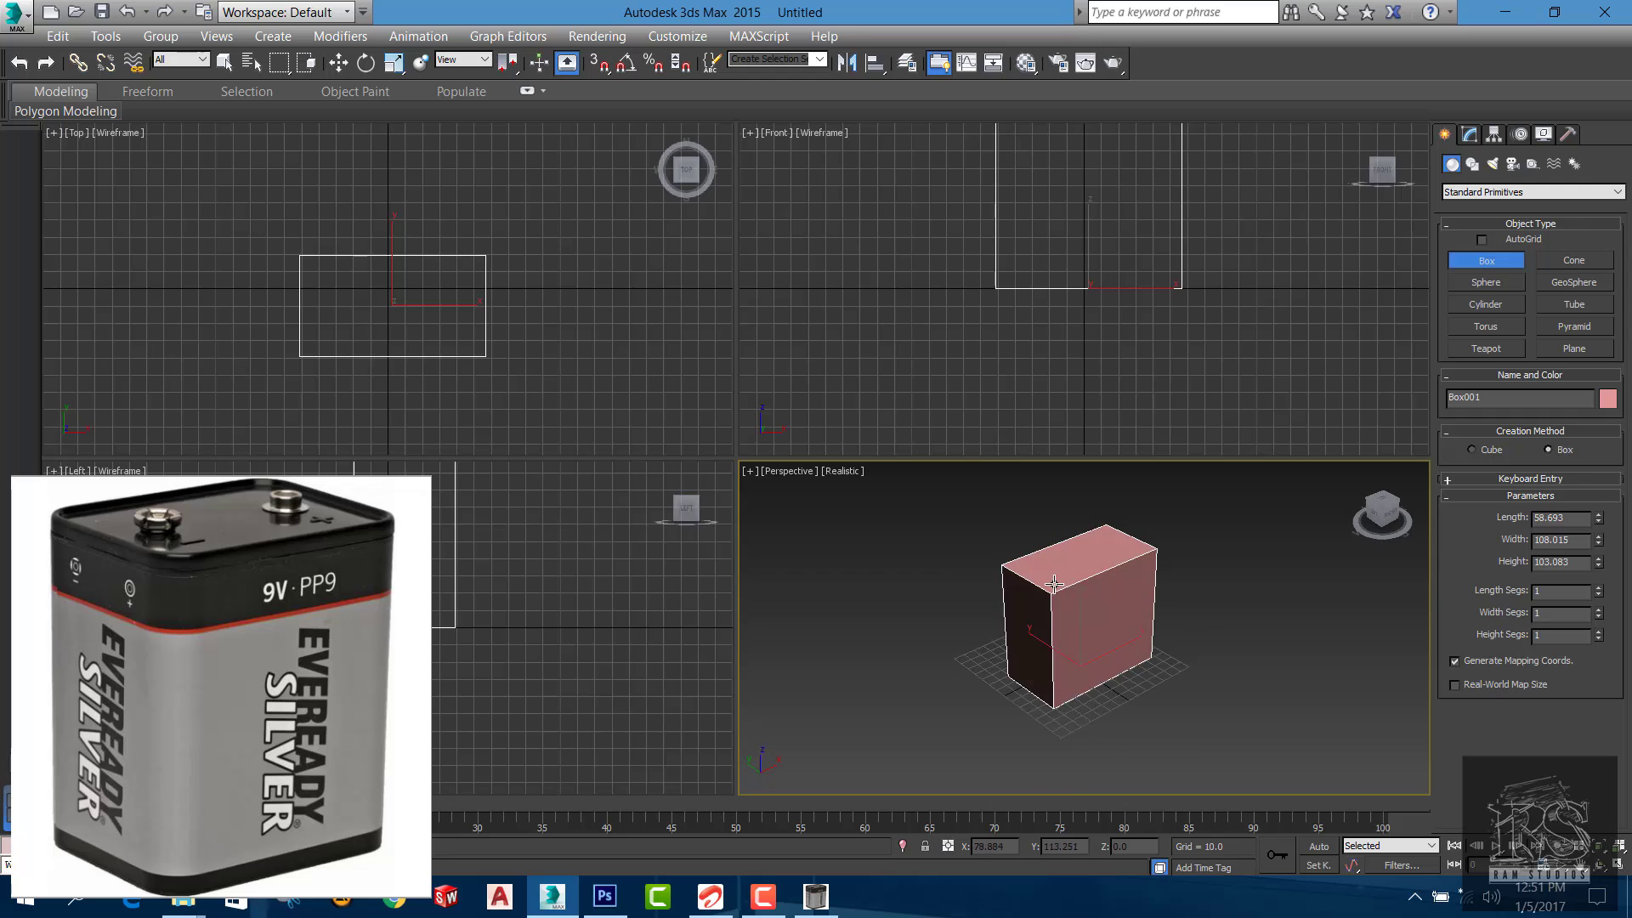
{"action": "scroll", "coordinate": [1054, 585], "scroll_direction": "up", "scroll_amount": 3}
{"action": "key", "text": "q"}
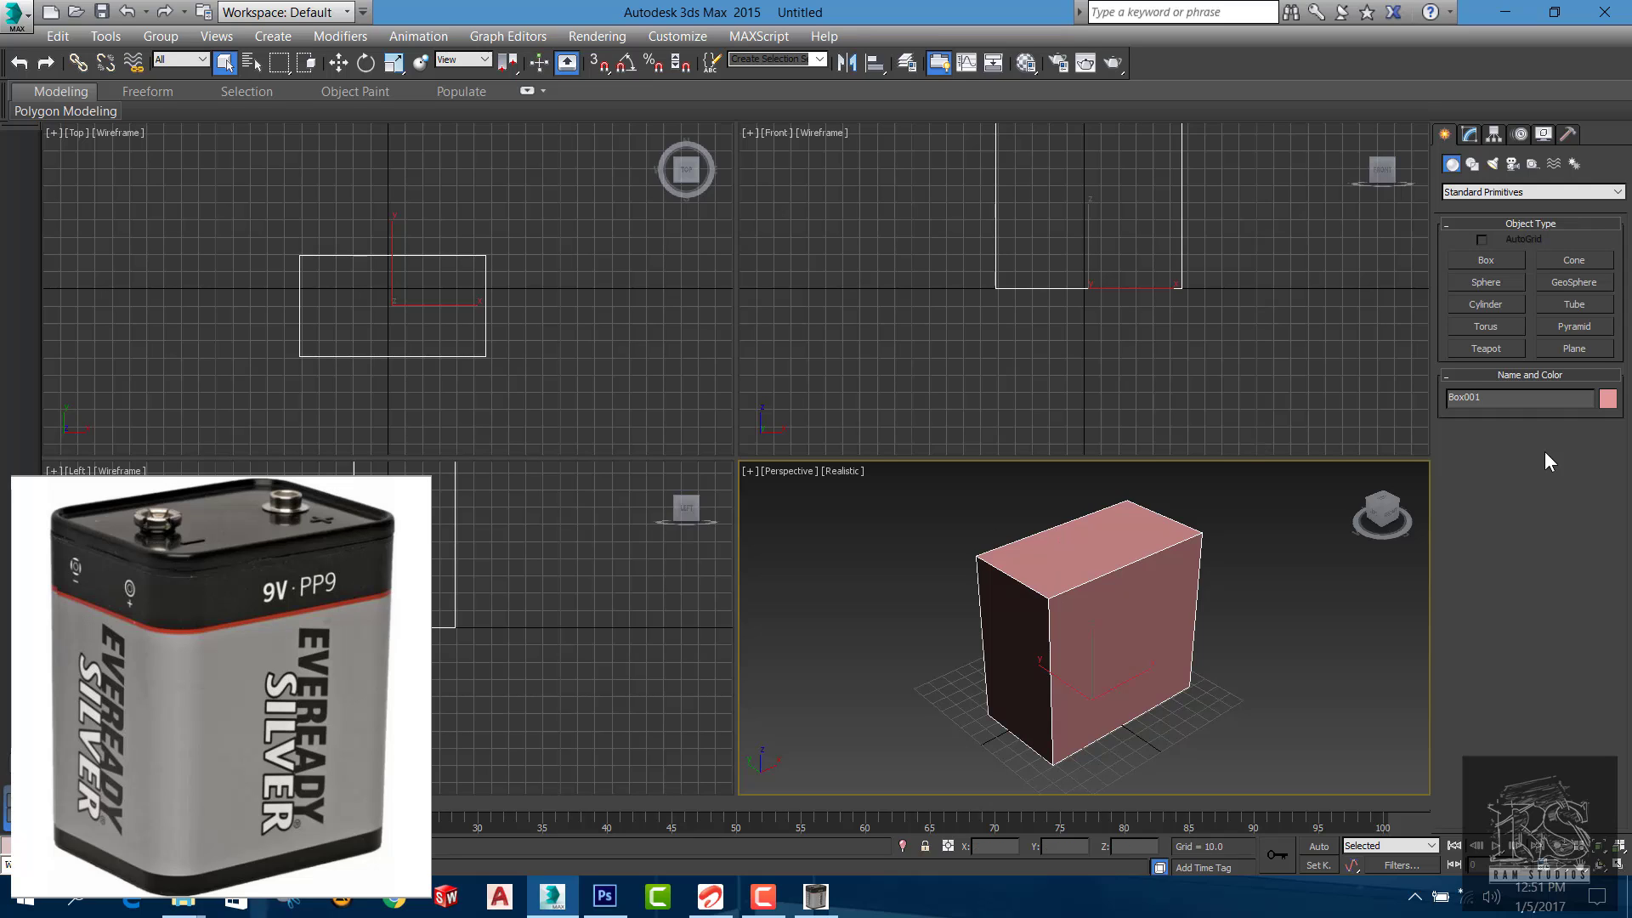
Adjust the box's proportions to the battery by setting its length to about 78.6 and its height to about 115.5
{"action": "left_click", "coordinate": [1469, 135]}
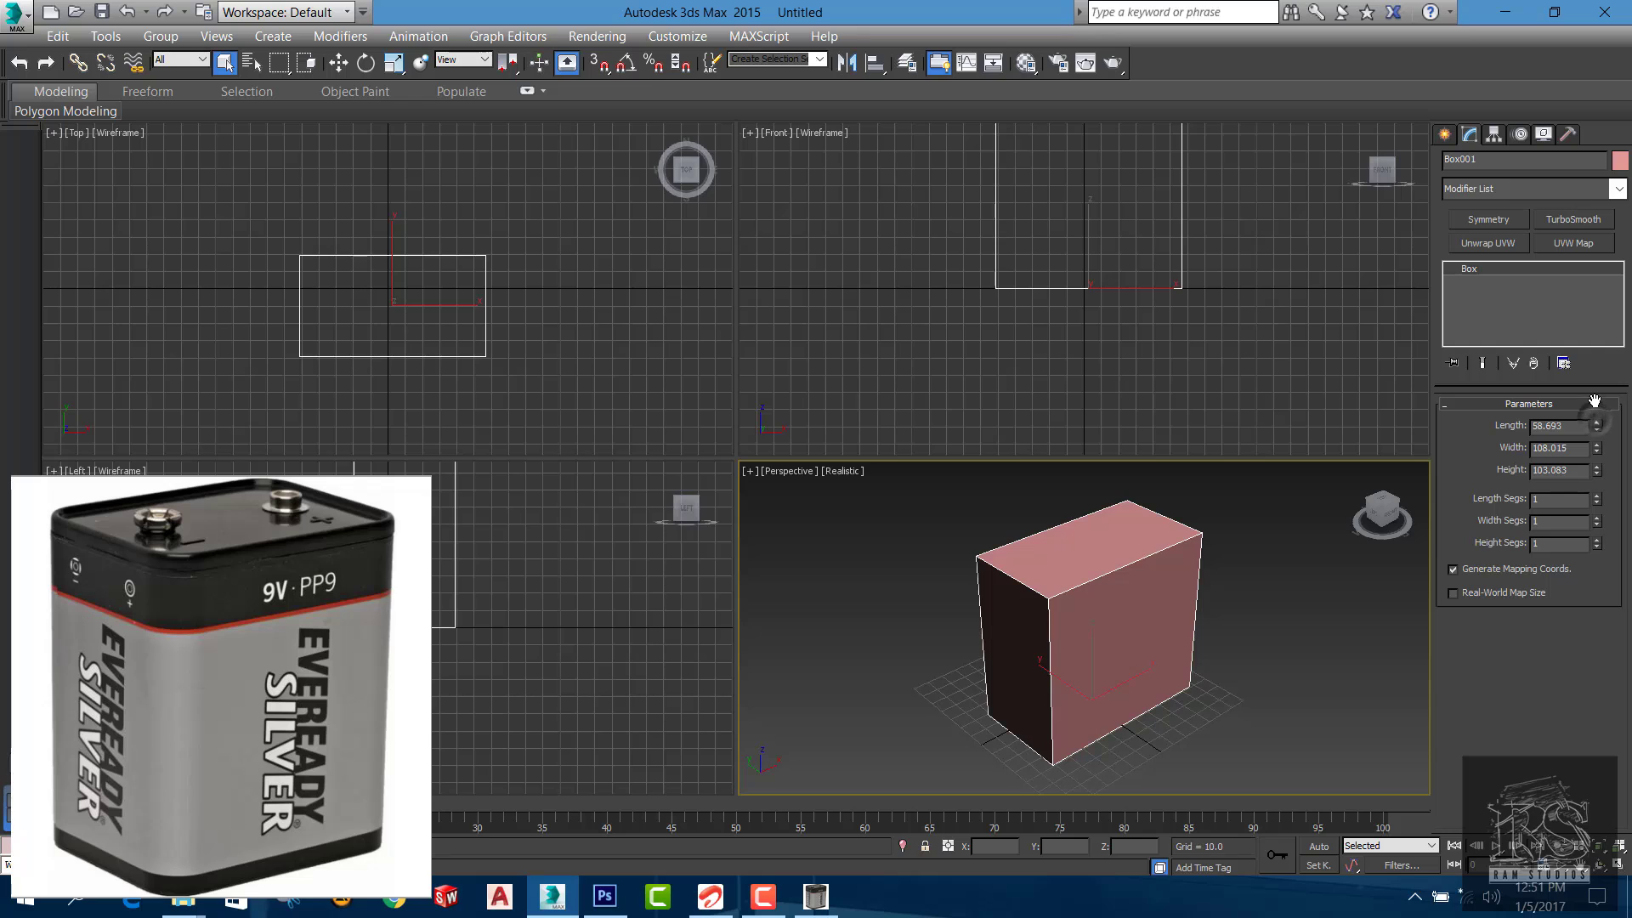
{"action": "left_click_drag", "start_coordinate": [1597, 426], "coordinate": [1596, 392]}
{"action": "mouse_move", "coordinate": [1140, 701]}
{"action": "middle_mouse_down", "text": "alt"}
{"action": "mouse_move", "coordinate": [1184, 718]}
{"action": "mouse_move", "coordinate": [1158, 729]}
{"action": "mouse_move", "coordinate": [1171, 707]}
{"action": "mouse_move", "coordinate": [1185, 721]}
{"action": "mouse_move", "coordinate": [1160, 697]}
{"action": "middle_mouse_up", "text": "alt"}
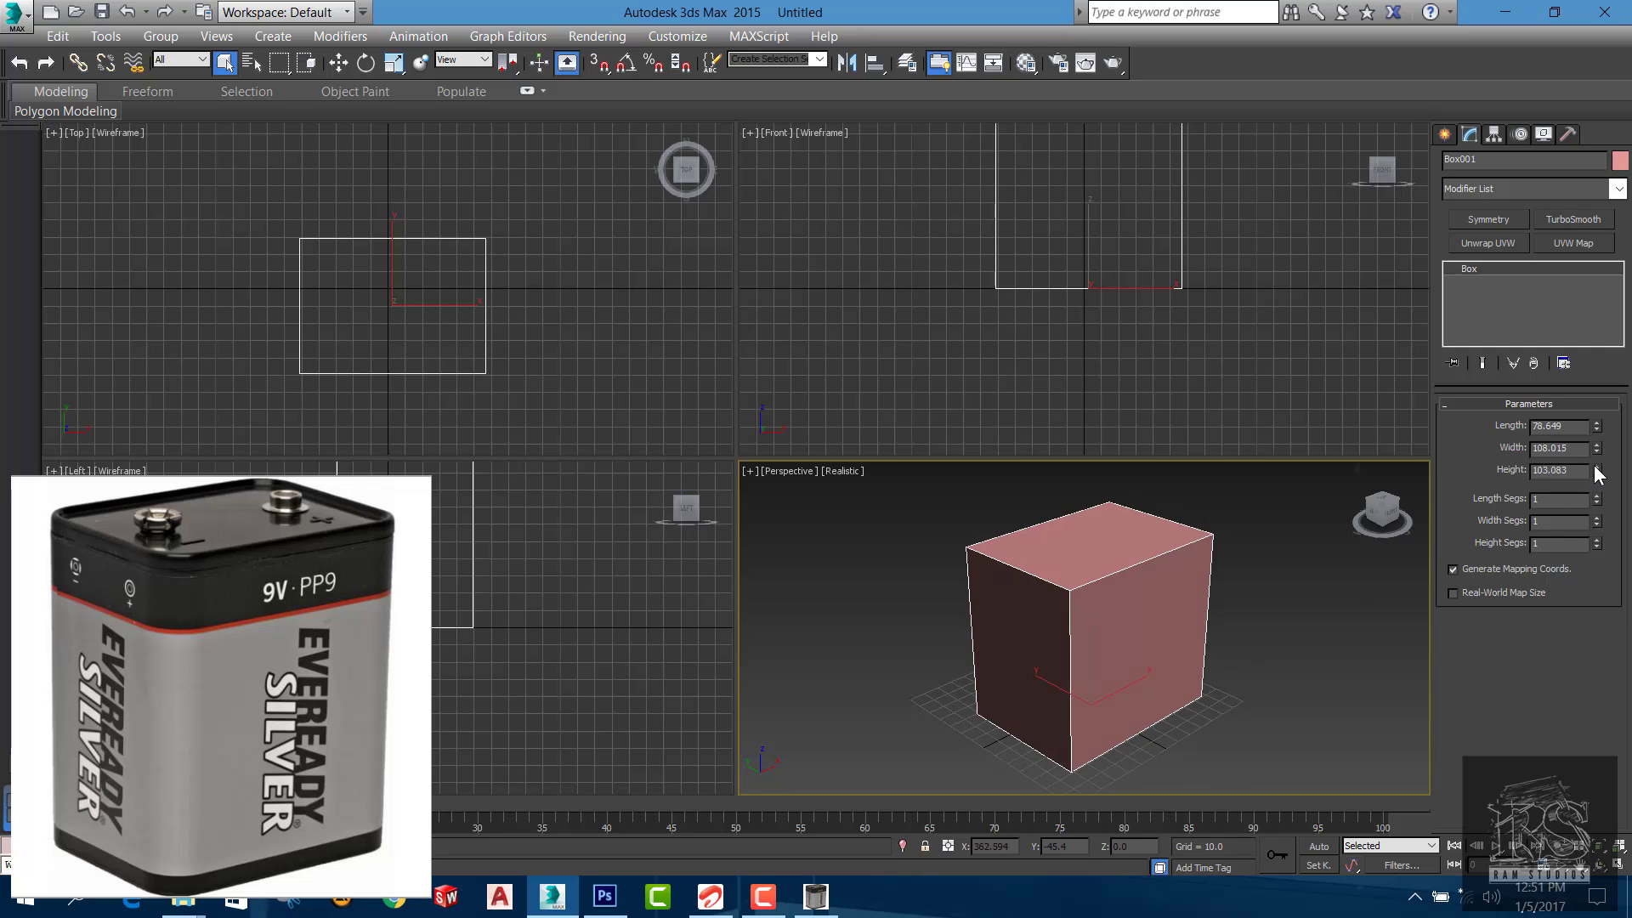
{"action": "left_click_drag", "start_coordinate": [1596, 470], "coordinate": [1594, 455]}
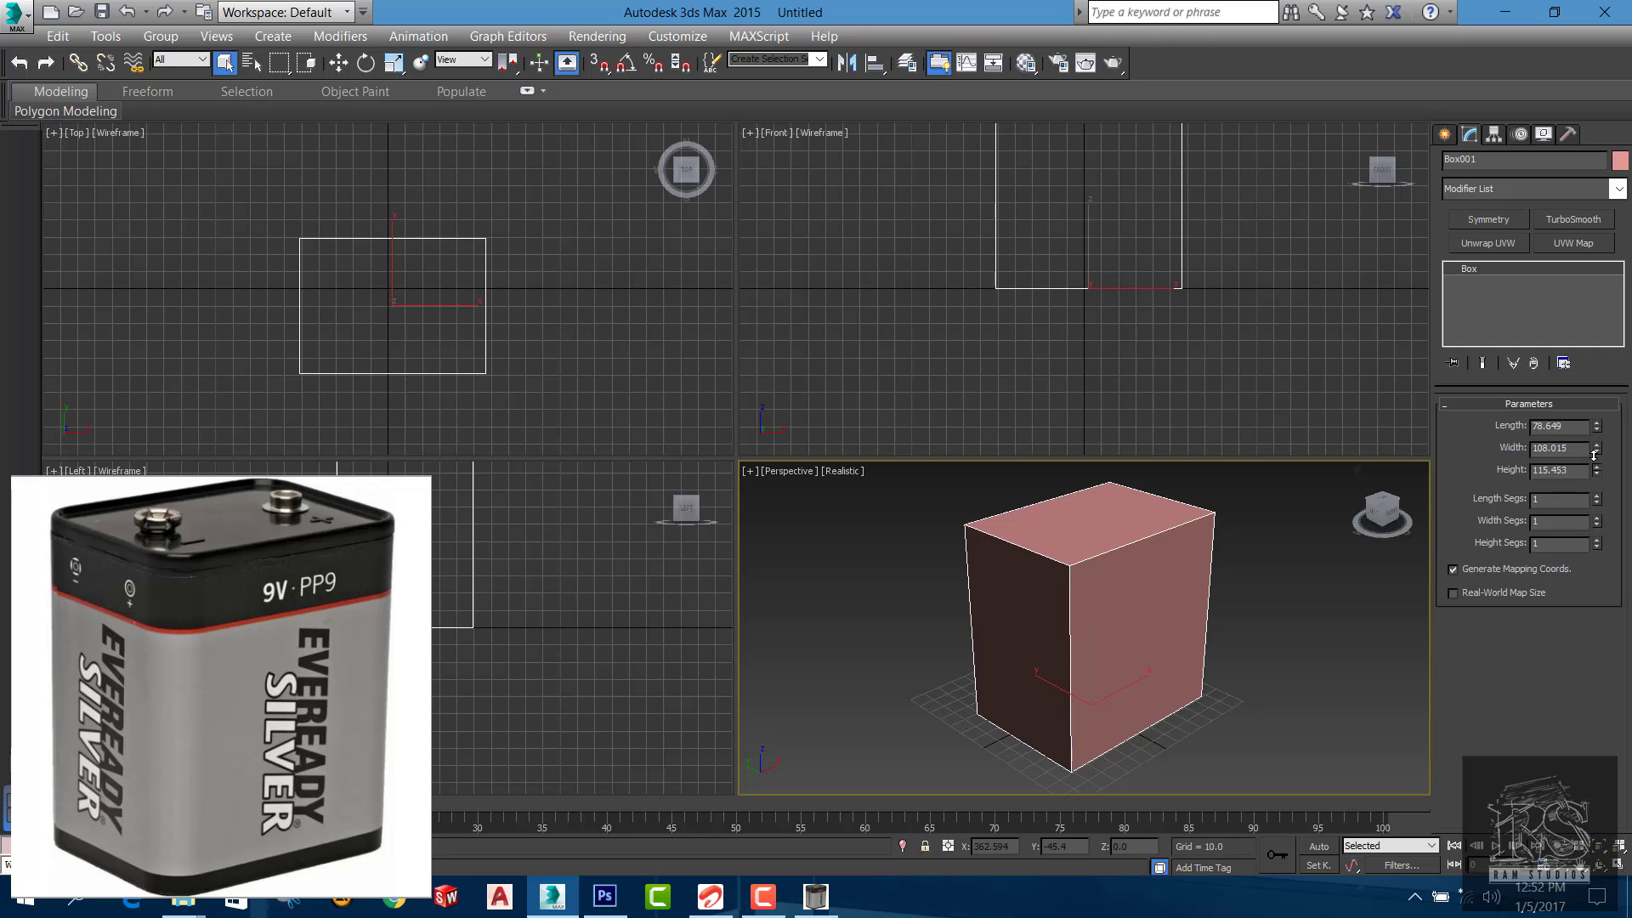
{"action": "left_click", "coordinate": [1267, 590]}
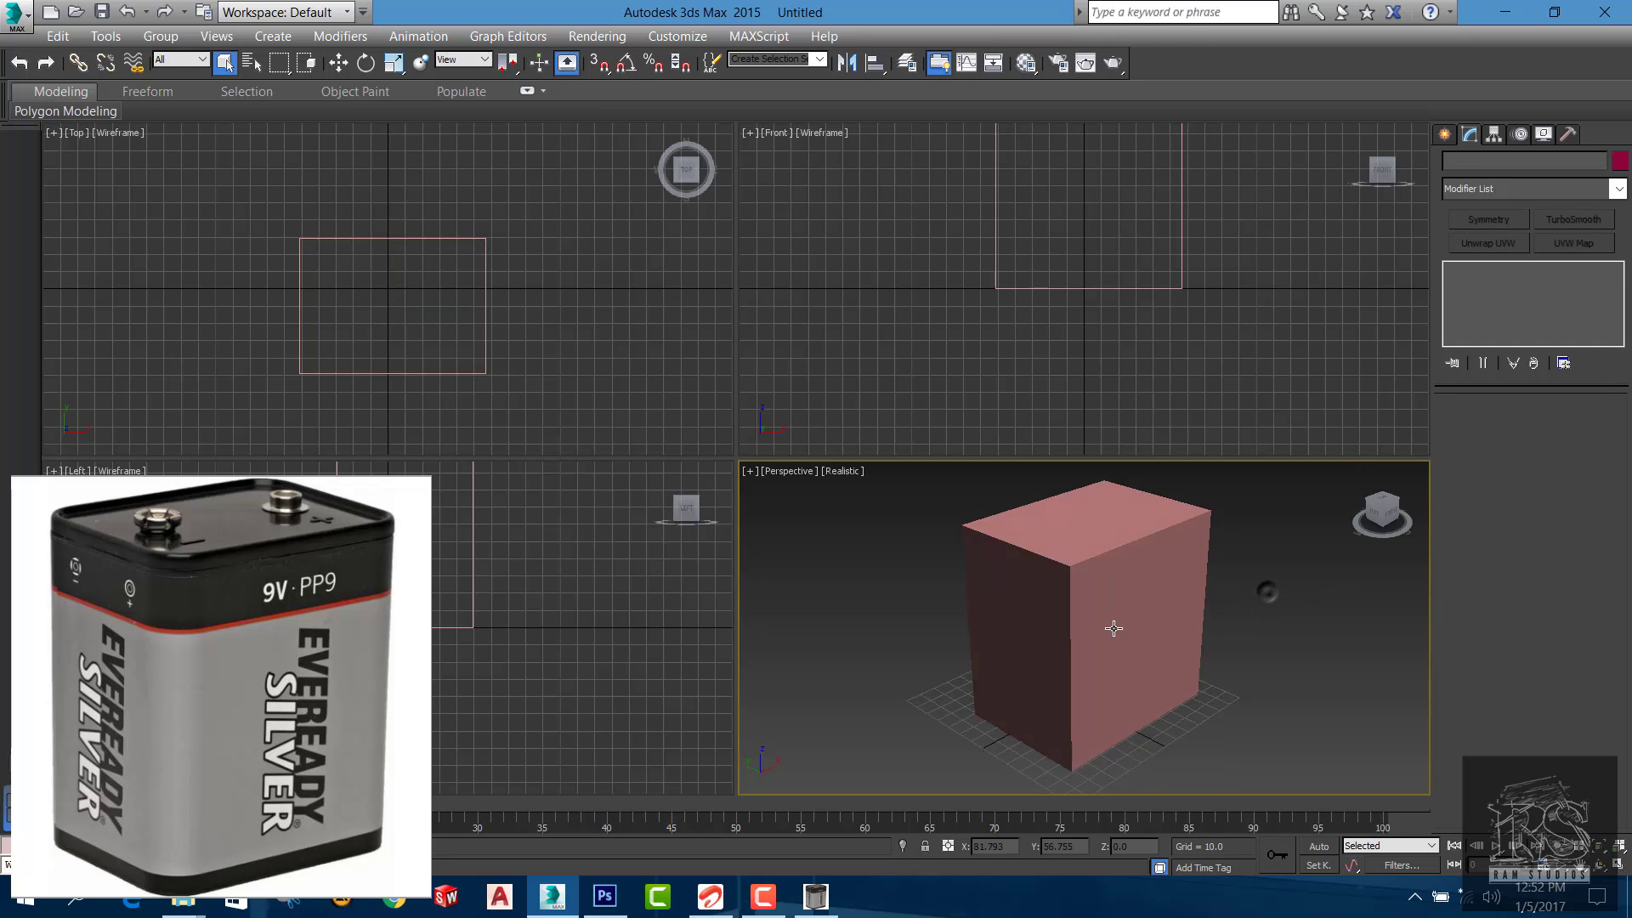
{"action": "middle_click_drag", "start_coordinate": [1267, 590], "coordinate": [1172, 620], "text": "alt"}
{"action": "left_click", "coordinate": [1053, 637]}
{"action": "left_click", "coordinate": [1267, 591]}
{"action": "left_click", "coordinate": [1100, 578]}
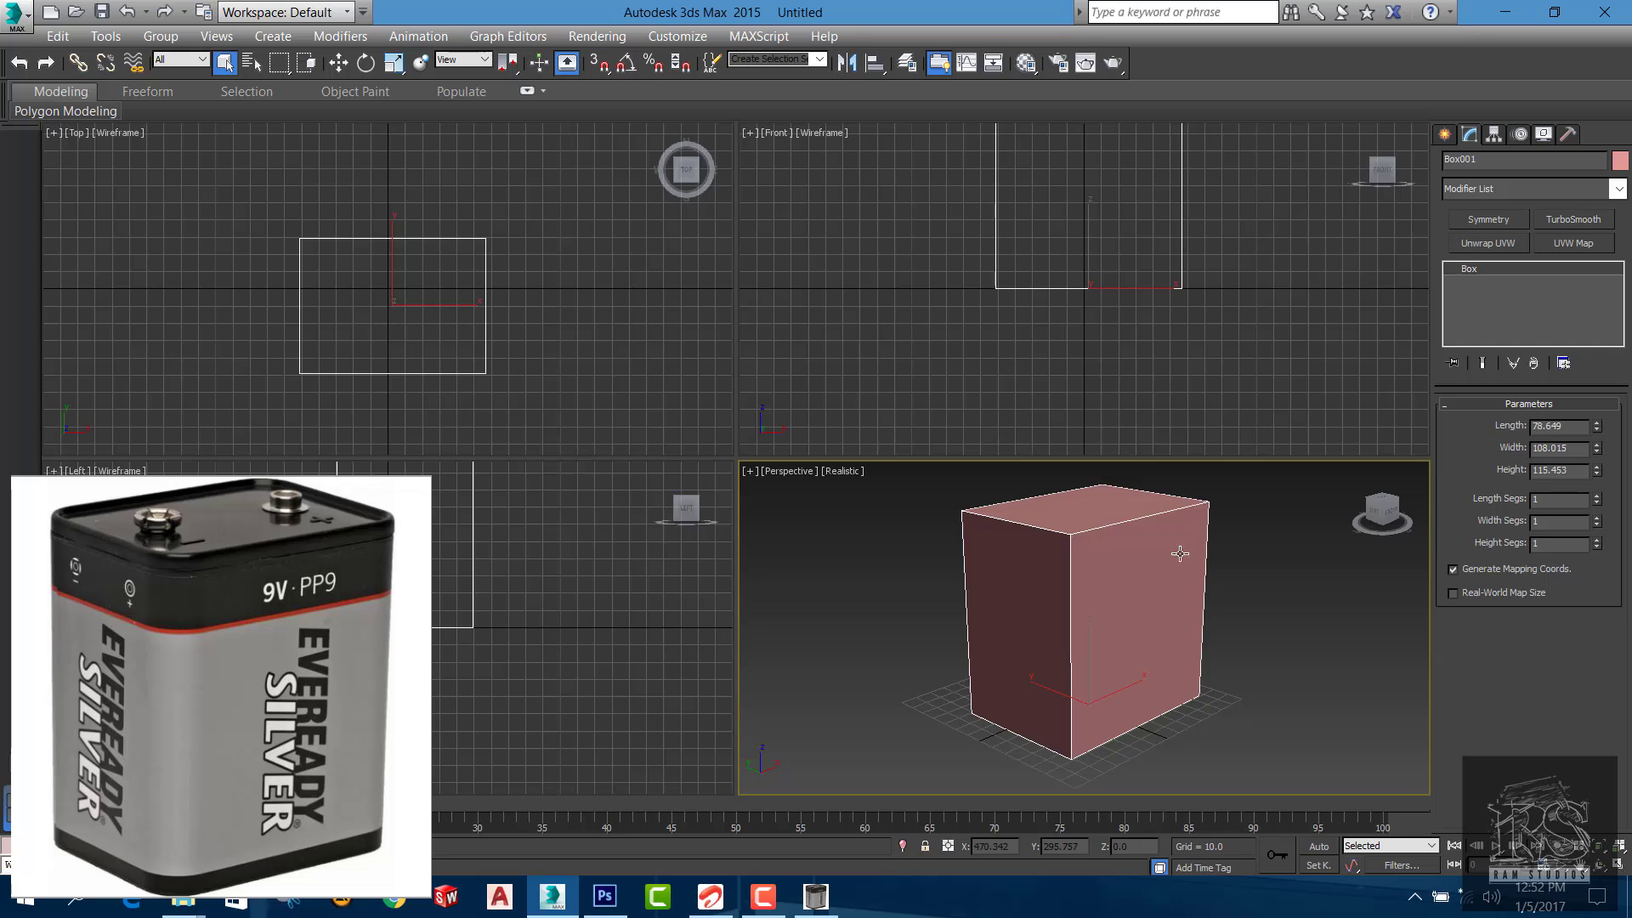
{"action": "left_click", "coordinate": [1284, 599]}
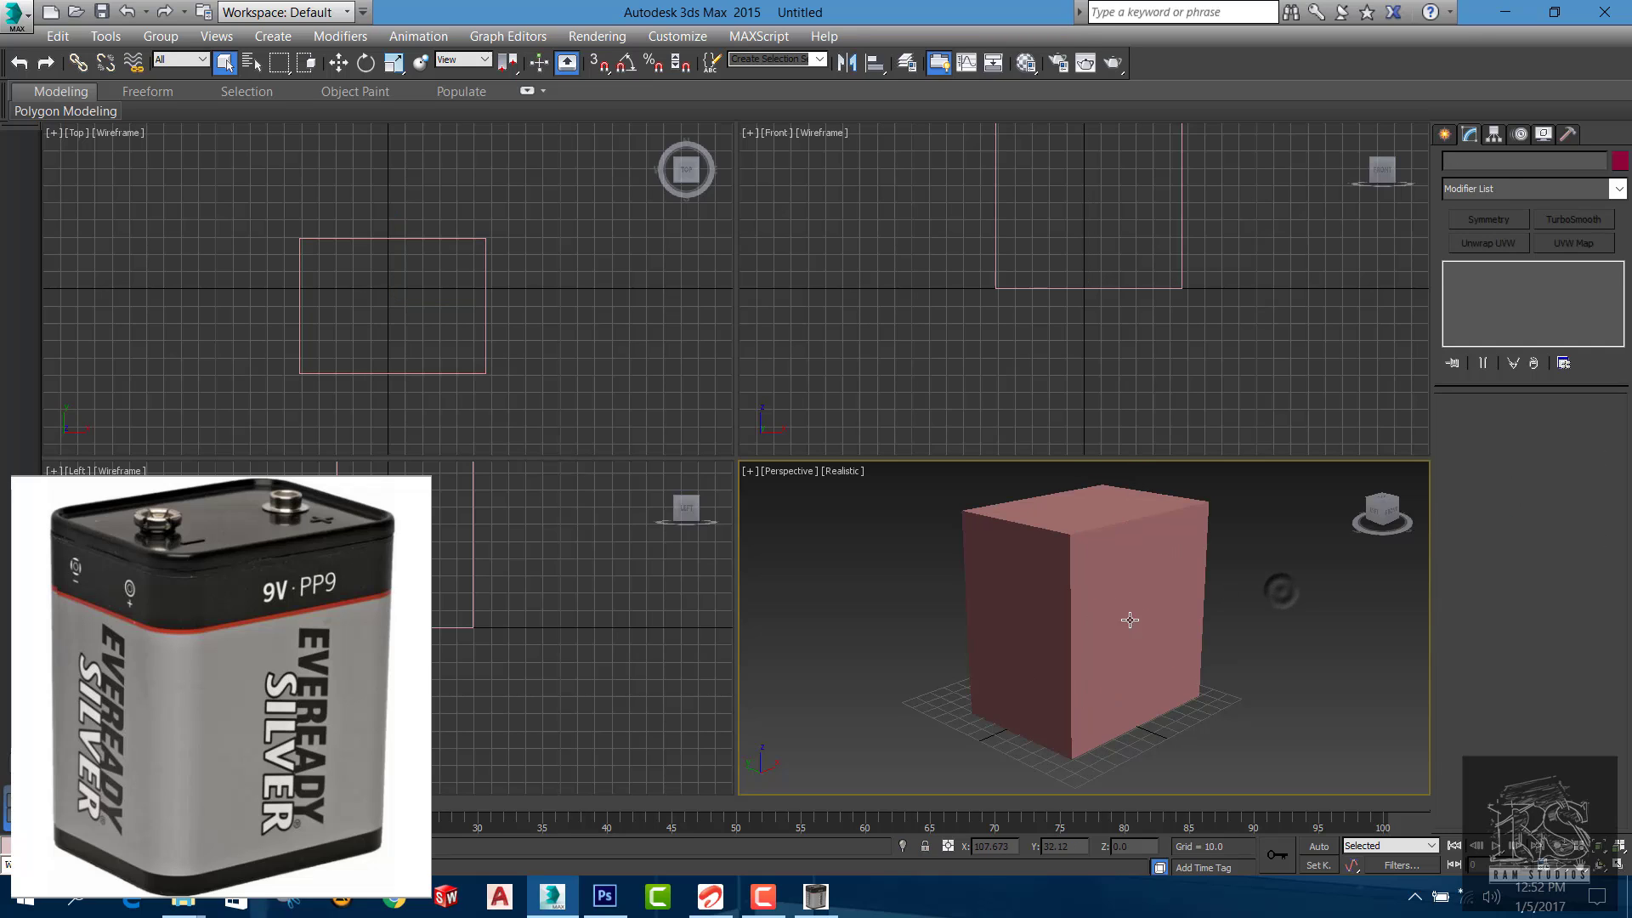
Select the box and convert it to an Editable Poly
{"action": "left_click", "coordinate": [1140, 625]}
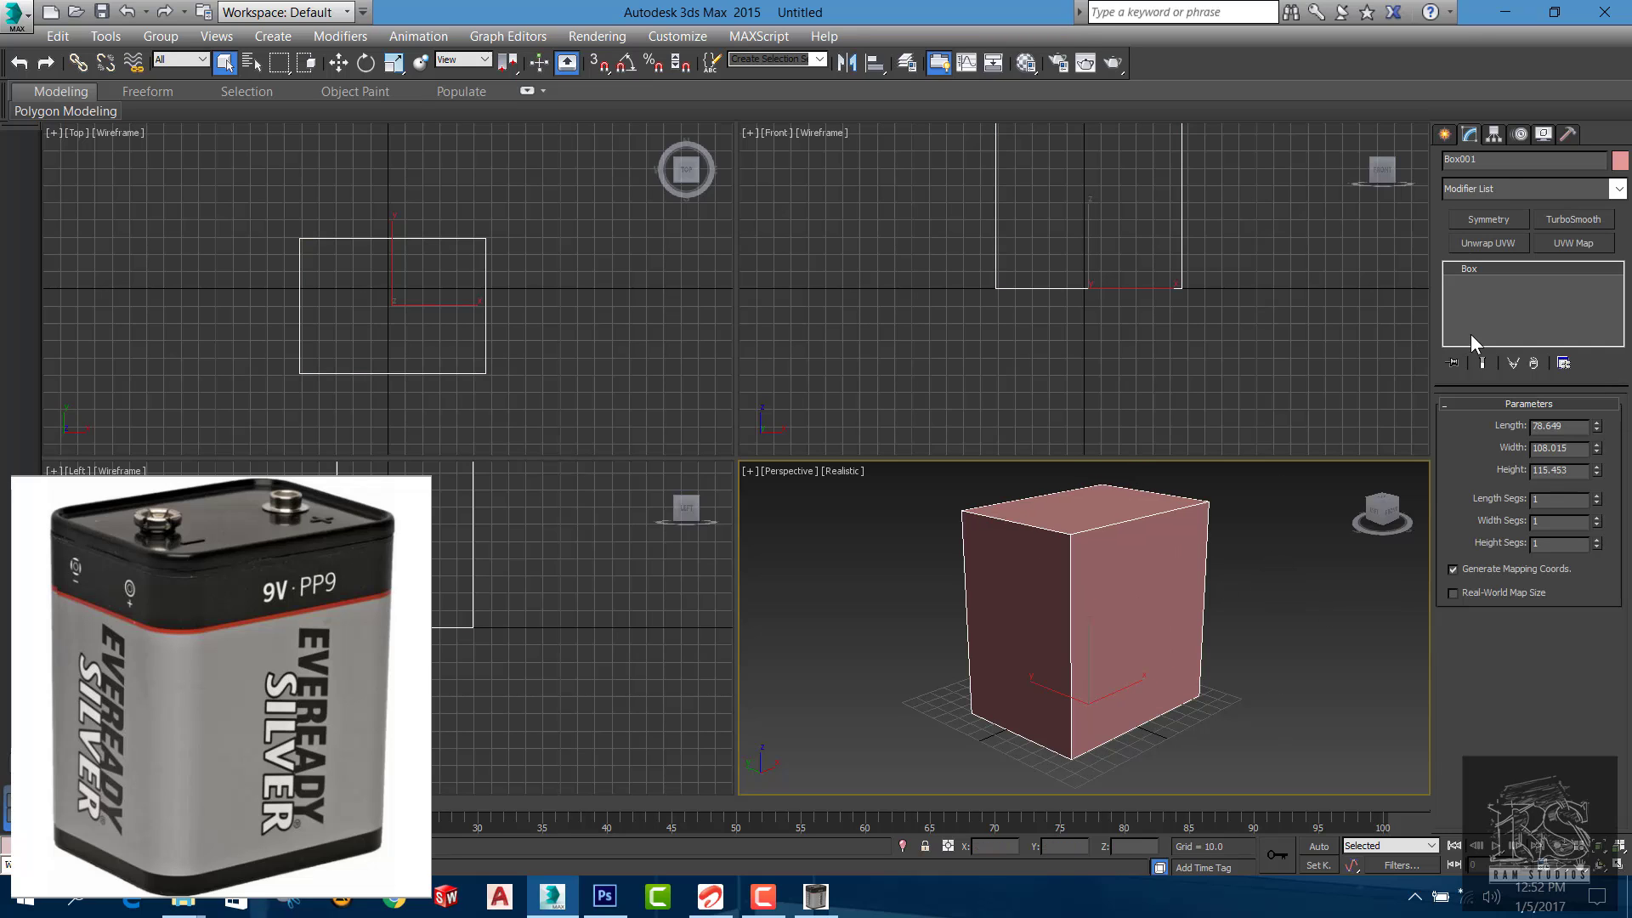
{"action": "right_click", "coordinate": [1477, 267]}
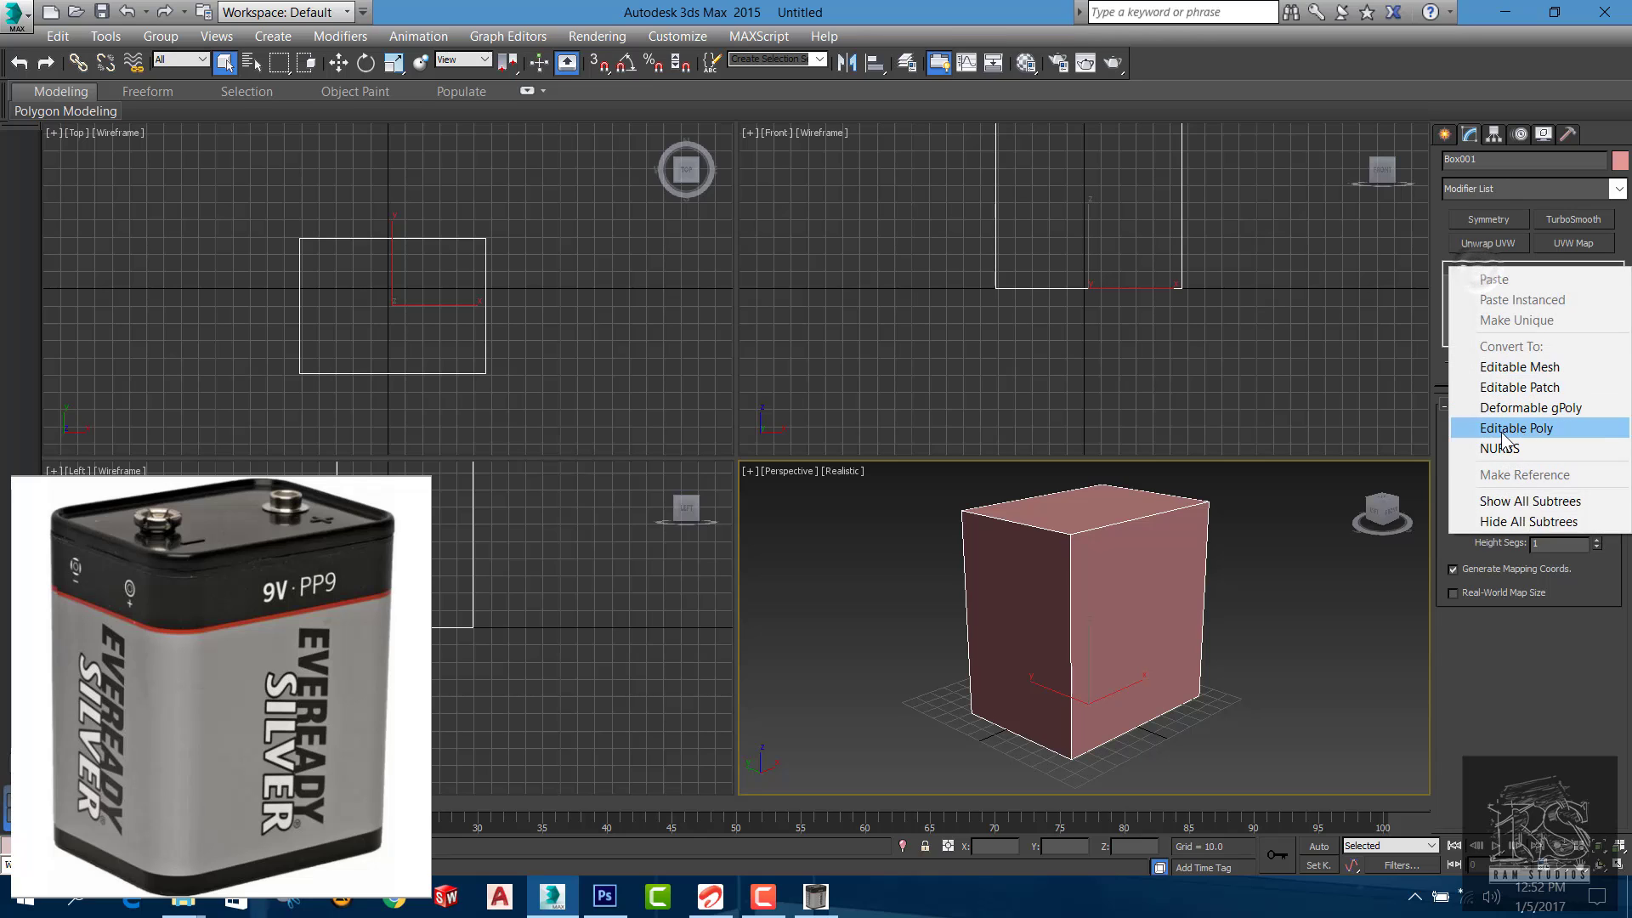
{"action": "left_click", "coordinate": [1562, 428]}
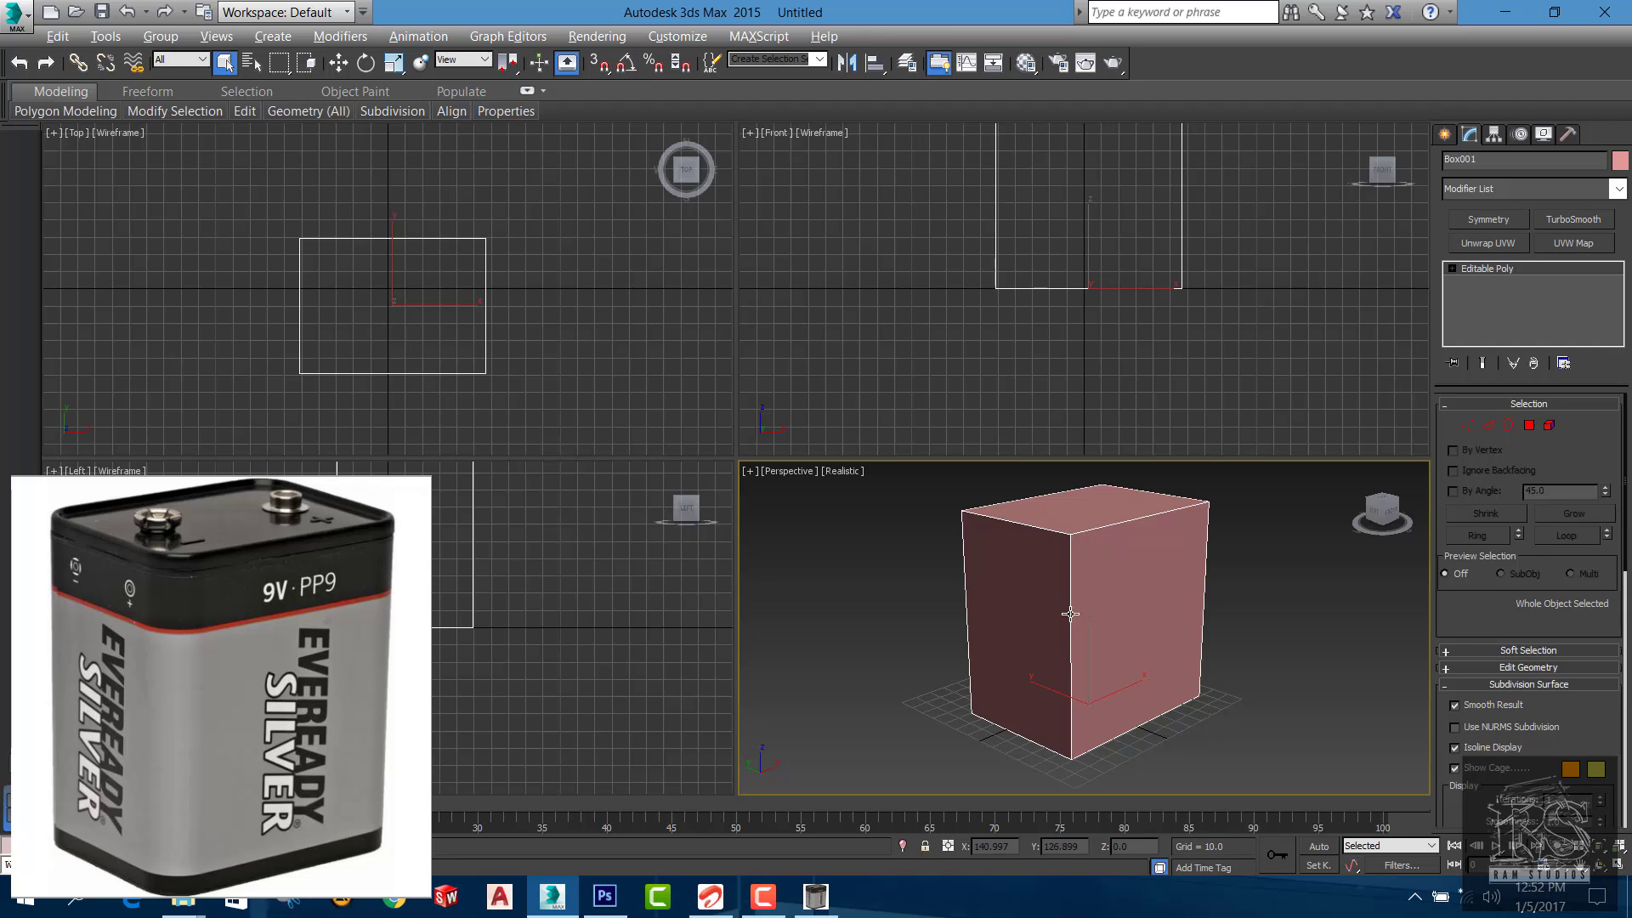
Change the box's object color to the gray custom color
{"action": "mouse_move", "coordinate": [1067, 610]}
{"action": "middle_mouse_down", "text": "alt"}
{"action": "mouse_move", "coordinate": [1031, 666]}
{"action": "mouse_move", "coordinate": [1077, 649]}
{"action": "mouse_move", "coordinate": [1067, 666]}
{"action": "mouse_move", "coordinate": [1067, 637]}
{"action": "middle_mouse_up", "text": "alt"}
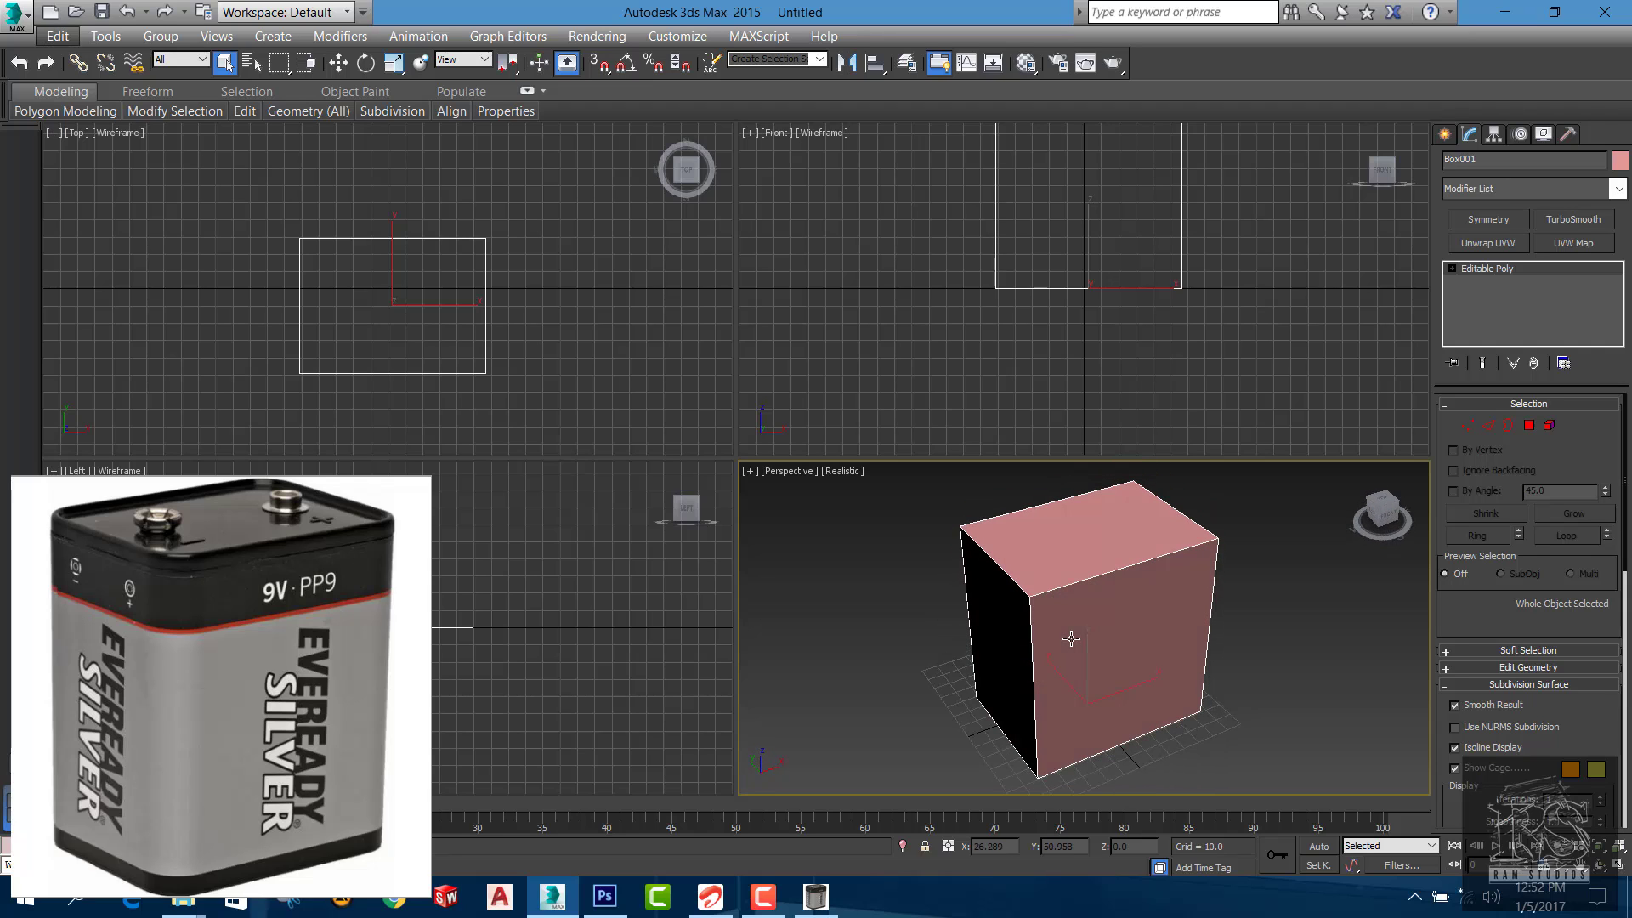
{"action": "middle_click_drag", "start_coordinate": [1129, 606], "coordinate": [1123, 605]}
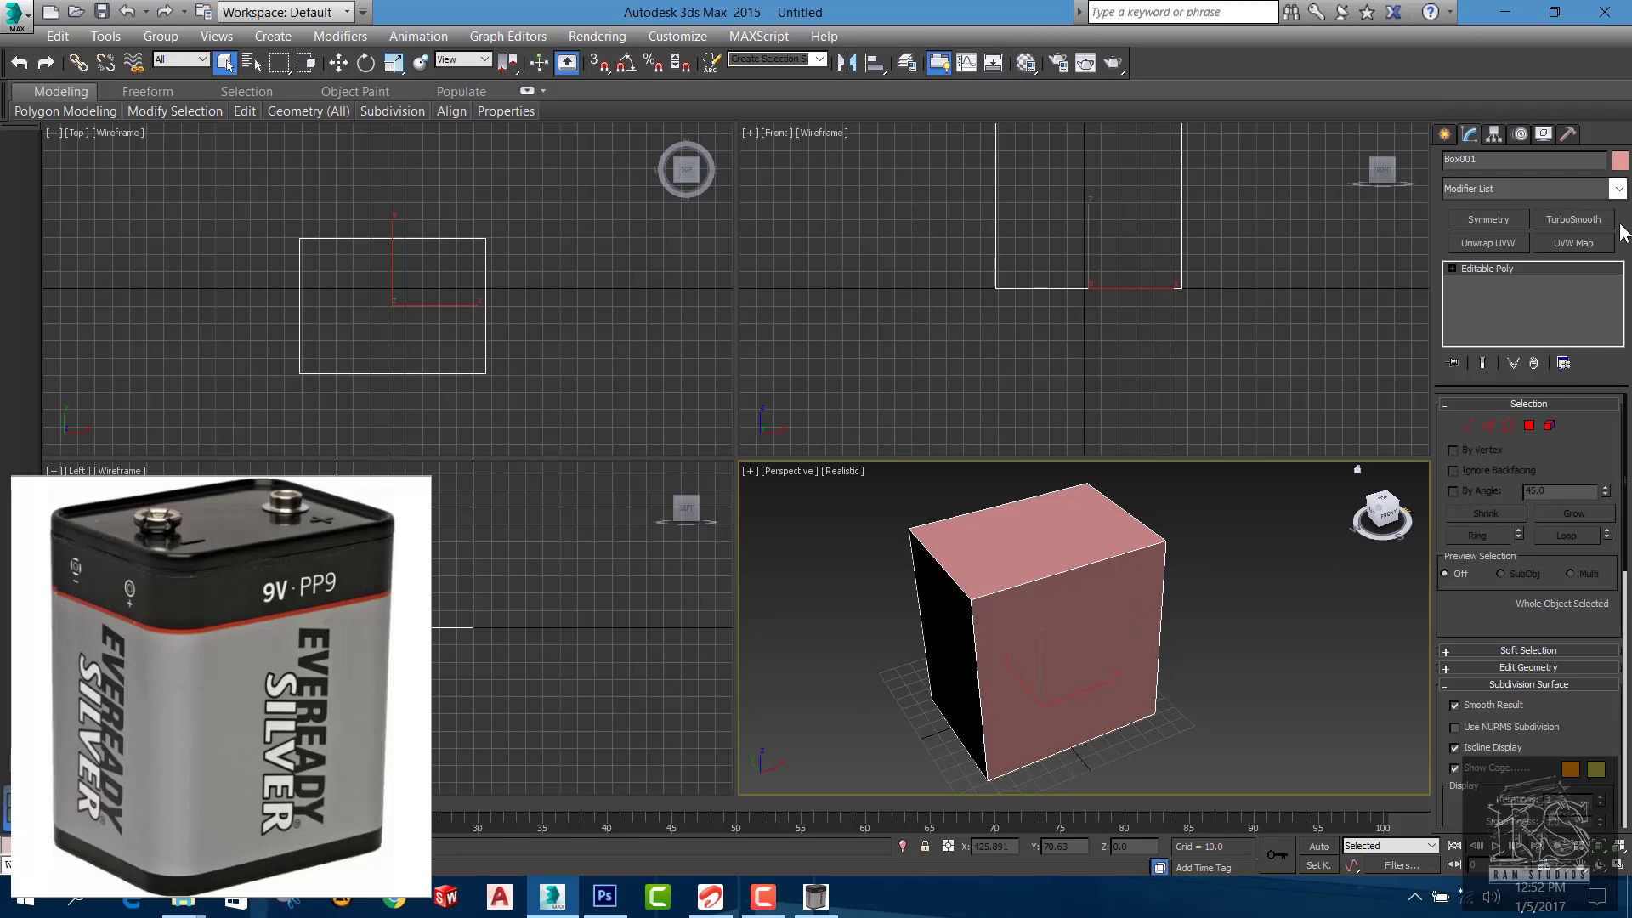
{"action": "left_click", "coordinate": [1619, 160]}
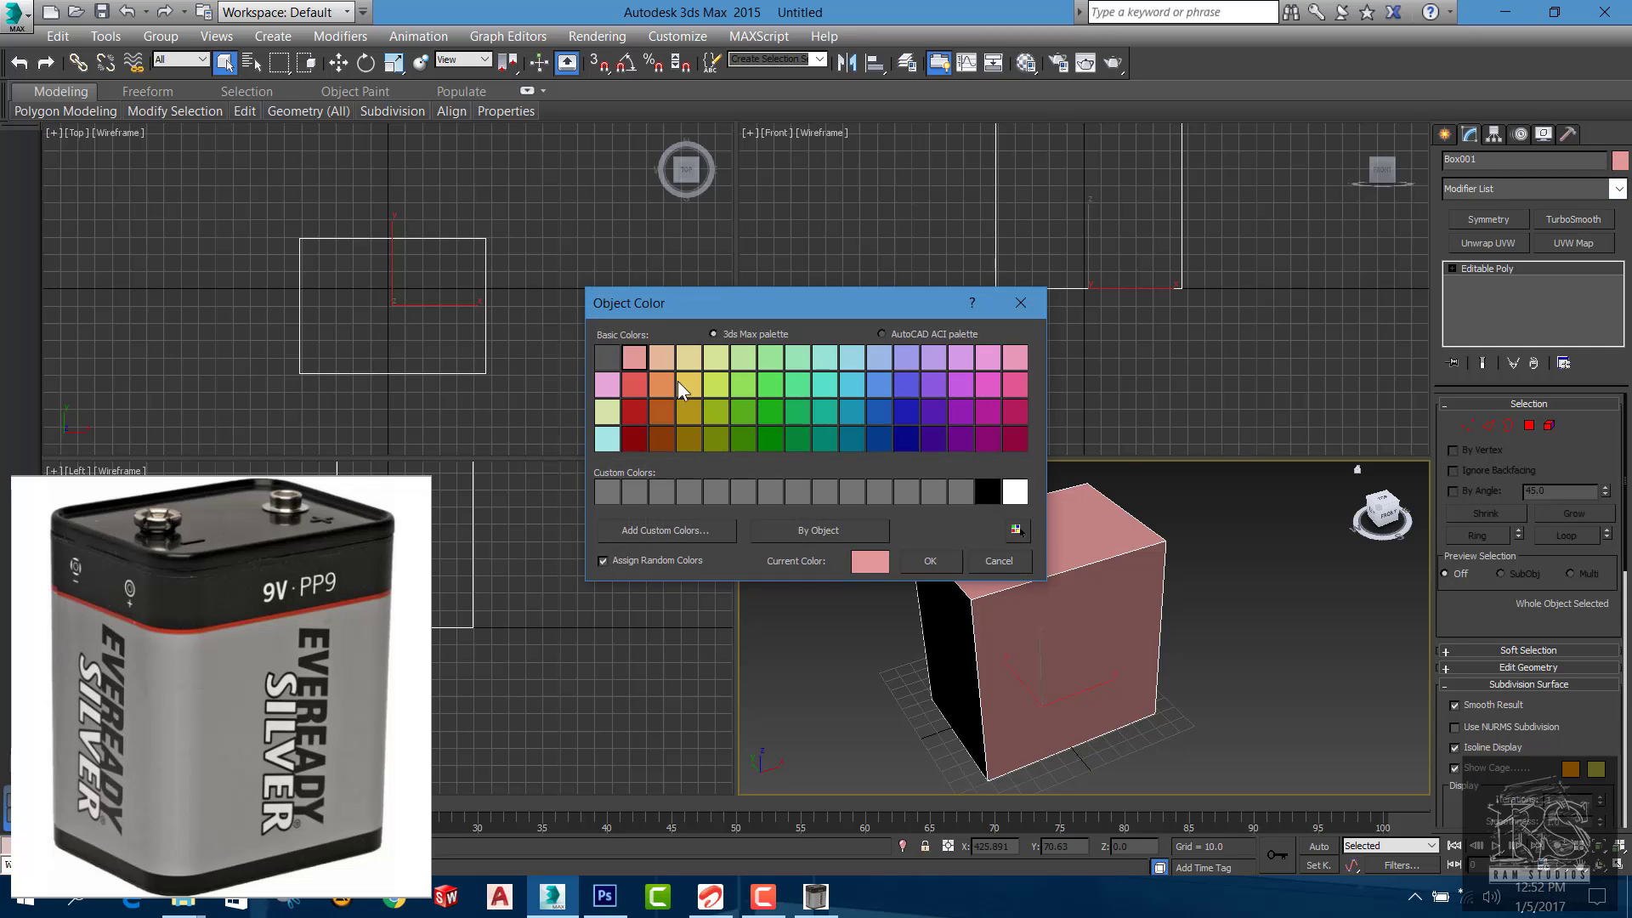
{"action": "left_click", "coordinate": [608, 491]}
{"action": "left_click", "coordinate": [952, 560]}
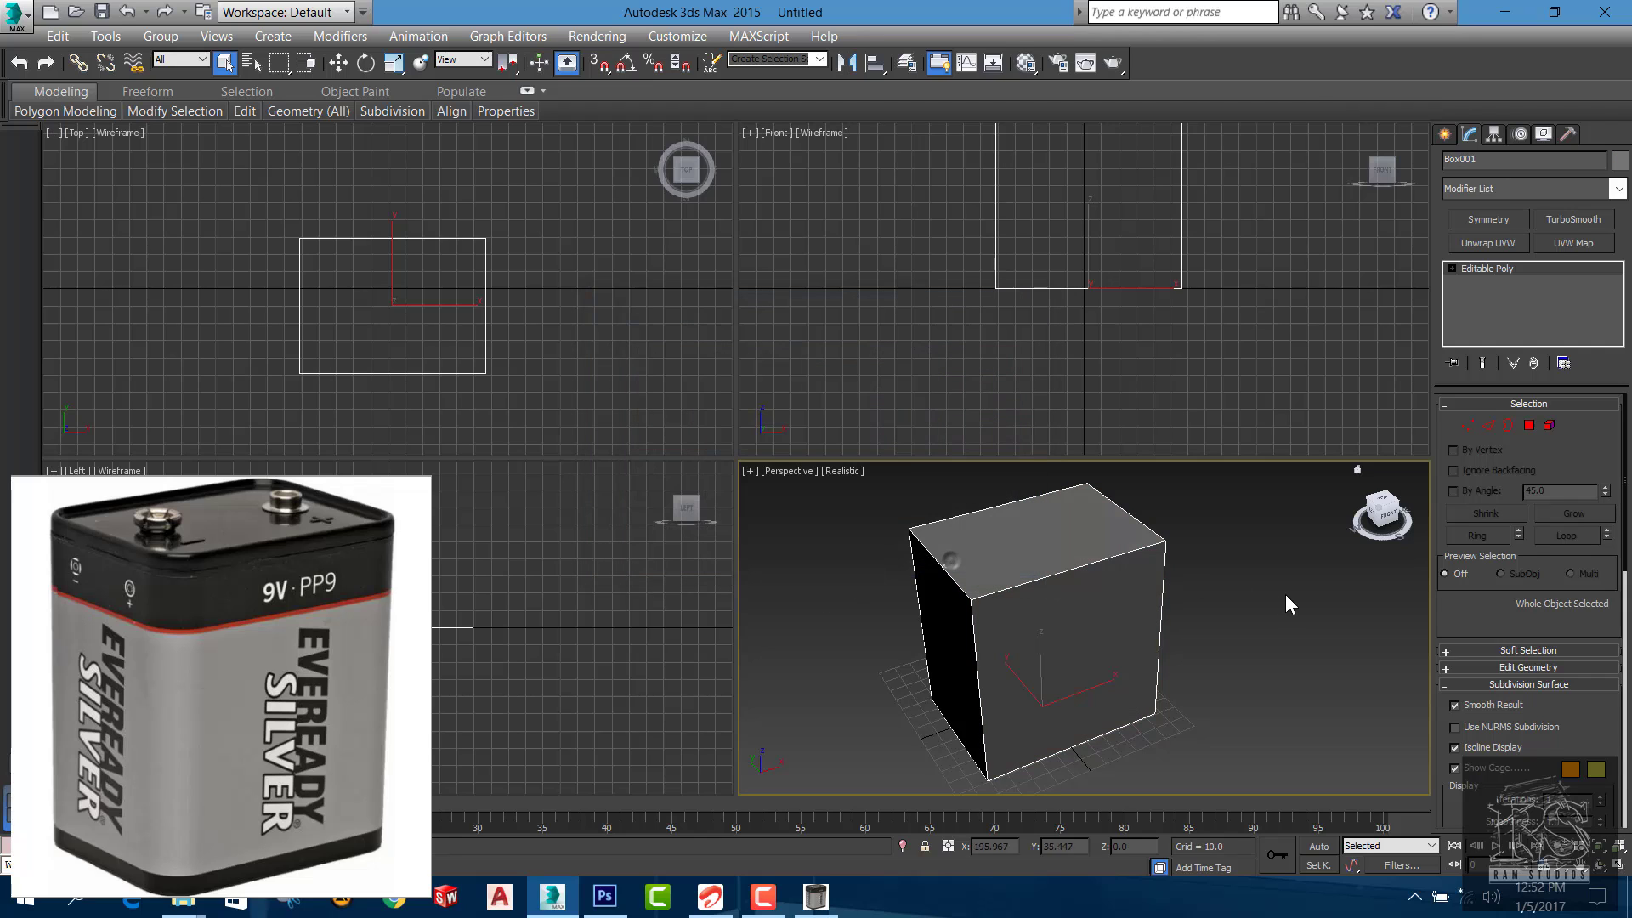
Deselect the box and switch the Perspective viewport from Realistic to Shaded display
{"action": "left_click", "coordinate": [1271, 602]}
{"action": "left_click", "coordinate": [848, 476]}
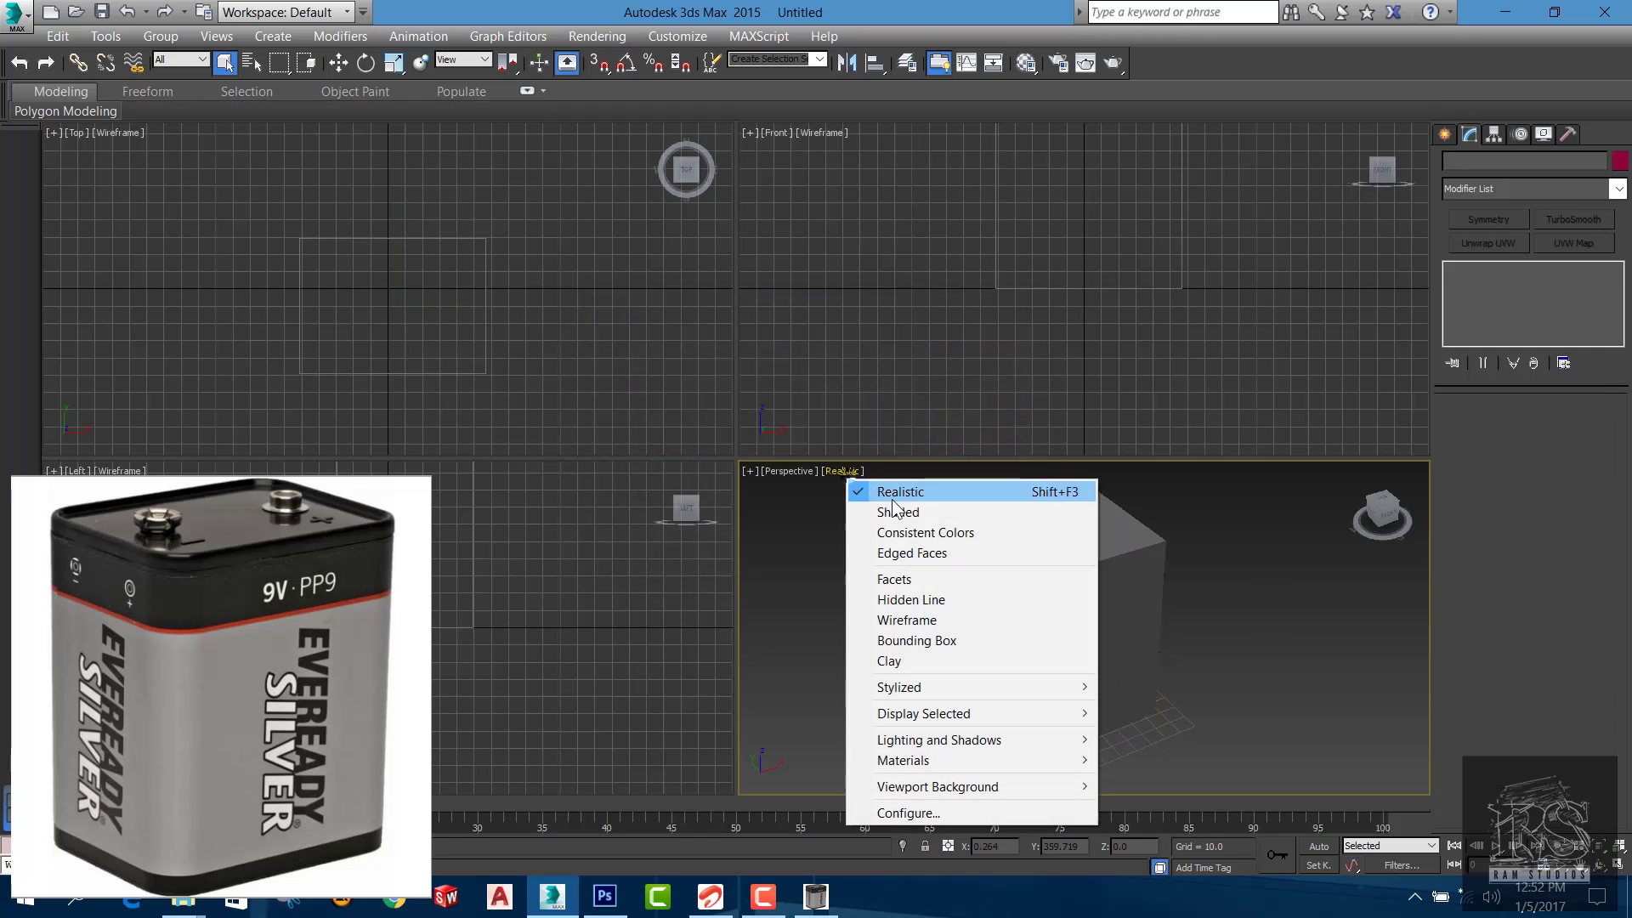
{"action": "left_click", "coordinate": [886, 511]}
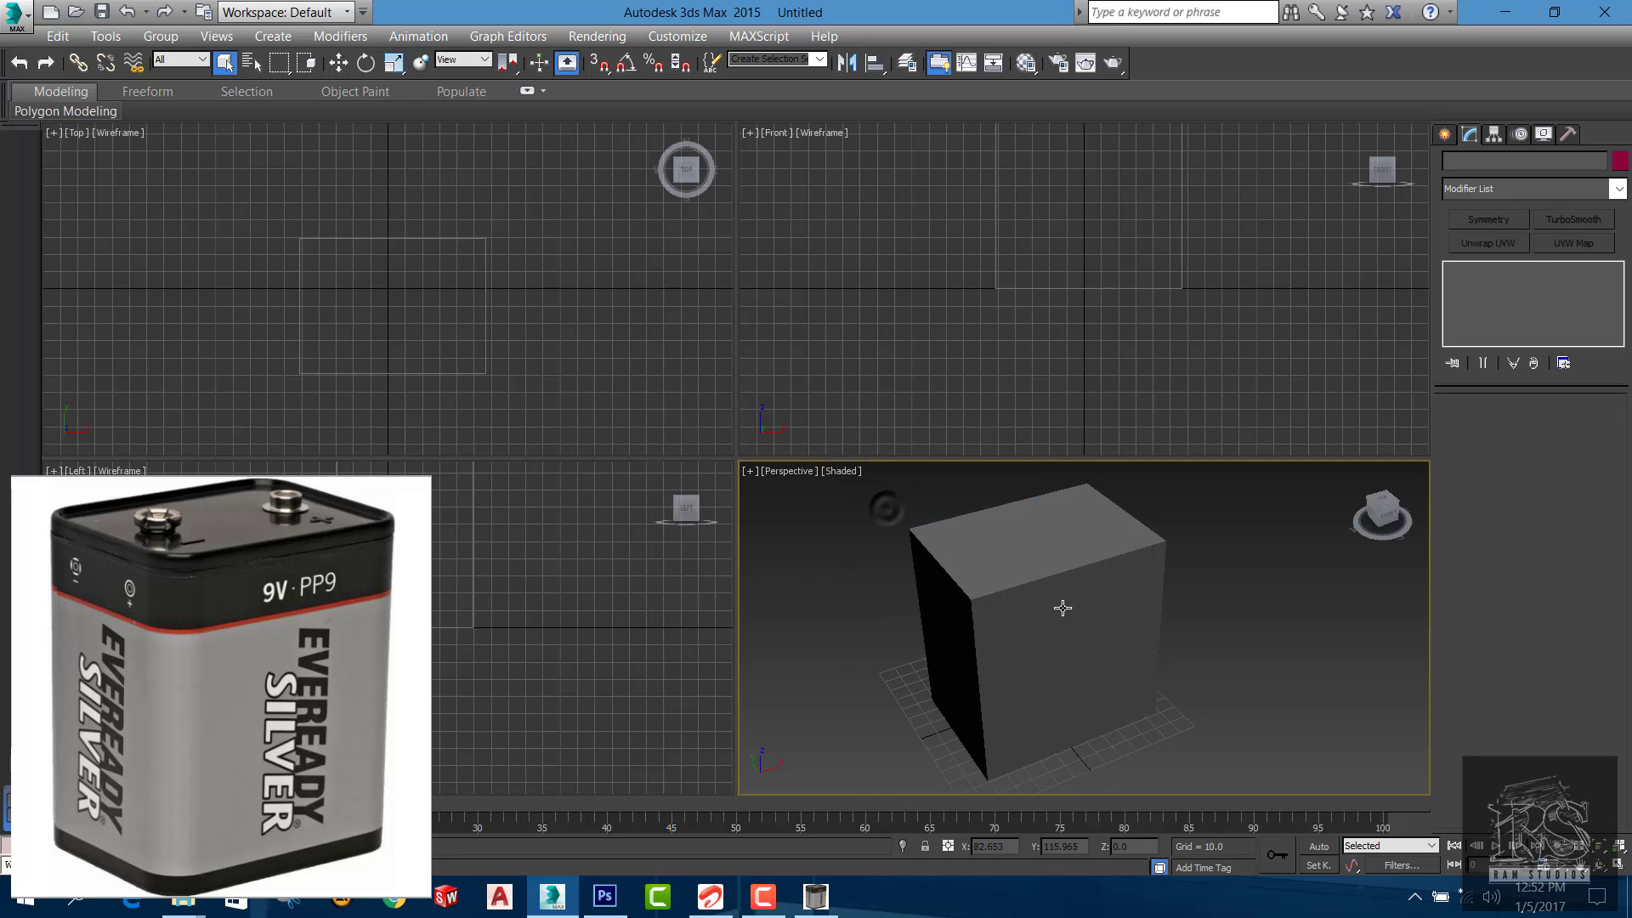
{"action": "mouse_move", "coordinate": [1148, 610]}
{"action": "middle_mouse_down", "text": "alt"}
{"action": "mouse_move", "coordinate": [998, 594]}
{"action": "mouse_move", "coordinate": [1172, 594]}
{"action": "mouse_move", "coordinate": [1158, 576]}
{"action": "mouse_move", "coordinate": [1172, 575]}
{"action": "mouse_move", "coordinate": [1183, 622]}
{"action": "middle_mouse_up", "text": "alt"}
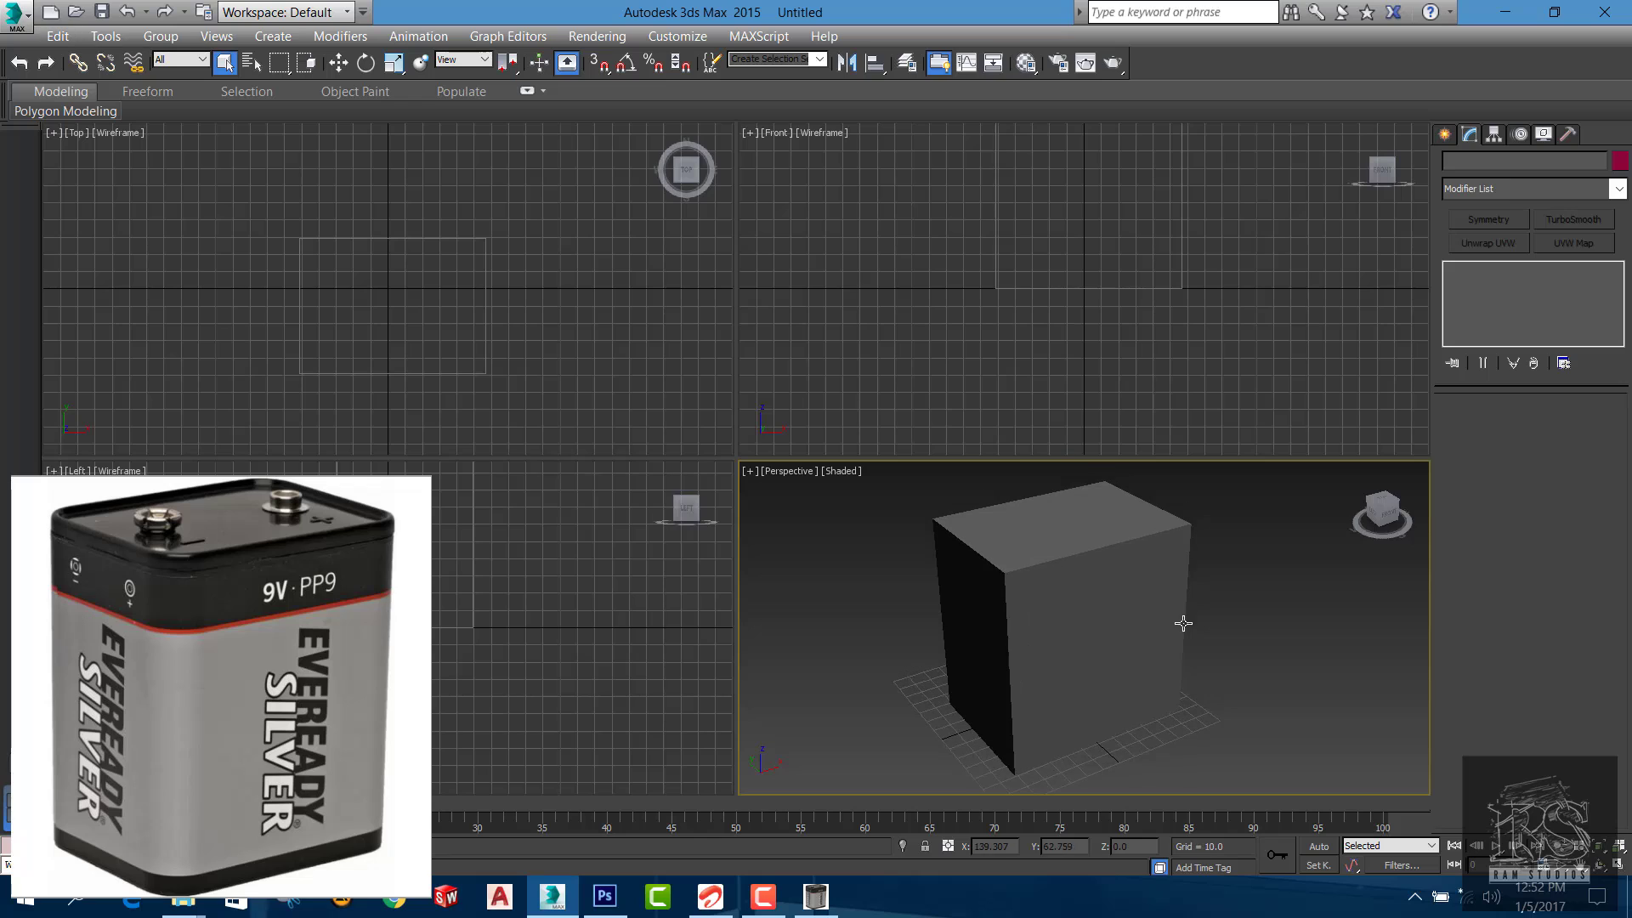
Chamfer the box's four vertical corner edges by an amount of about 12.85
{"action": "left_click", "coordinate": [1076, 565]}
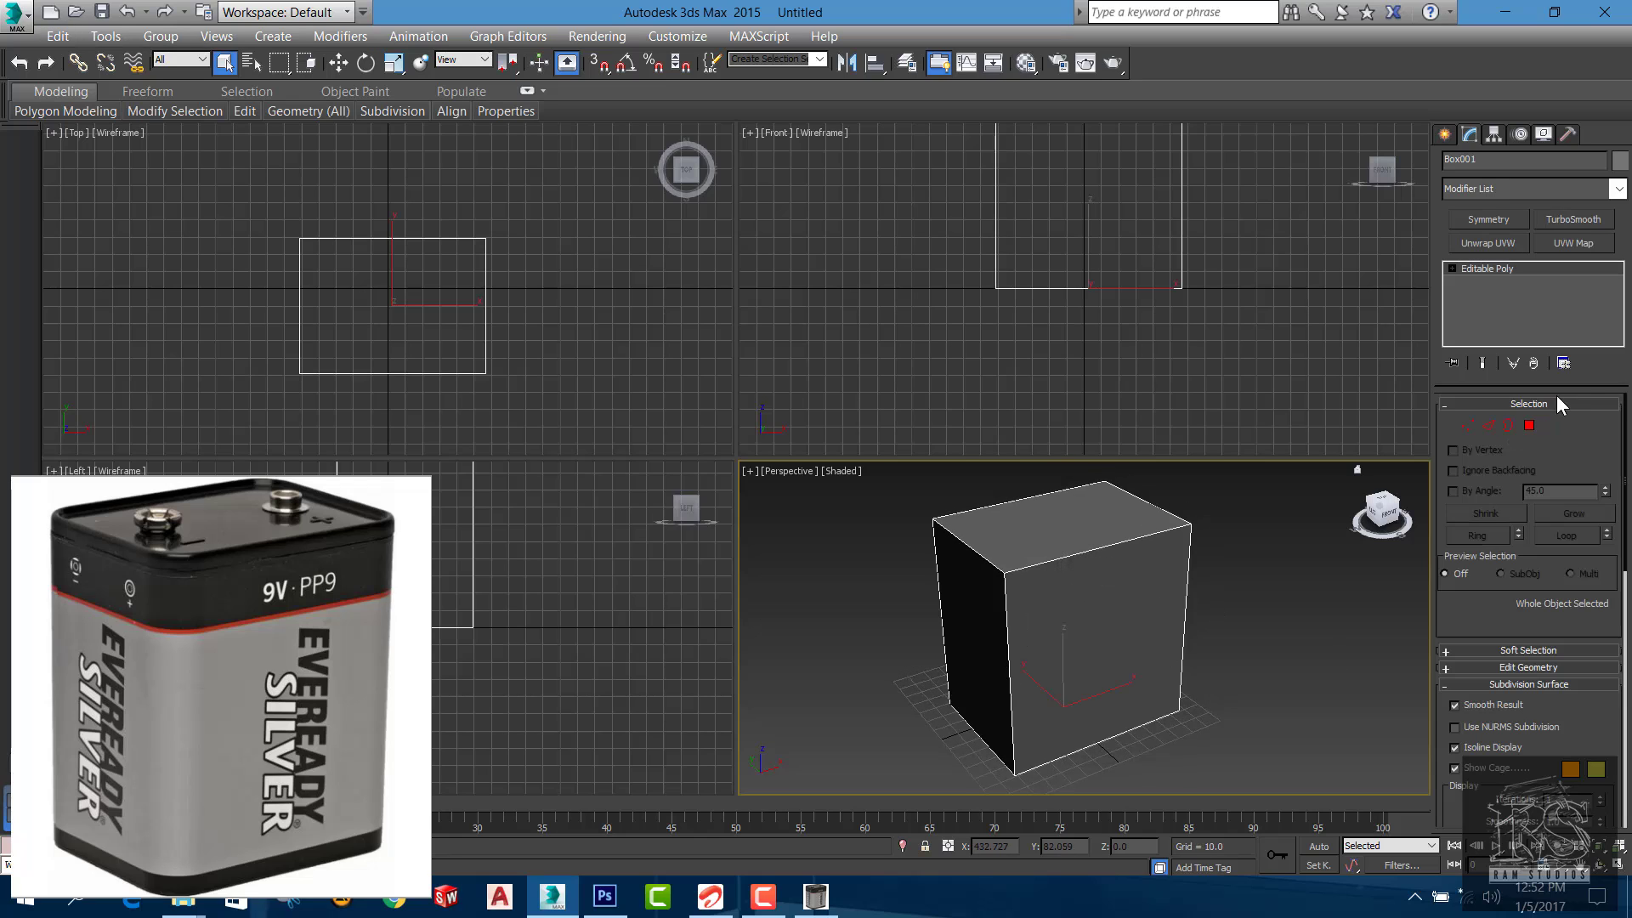
{"action": "left_click", "coordinate": [1488, 425]}
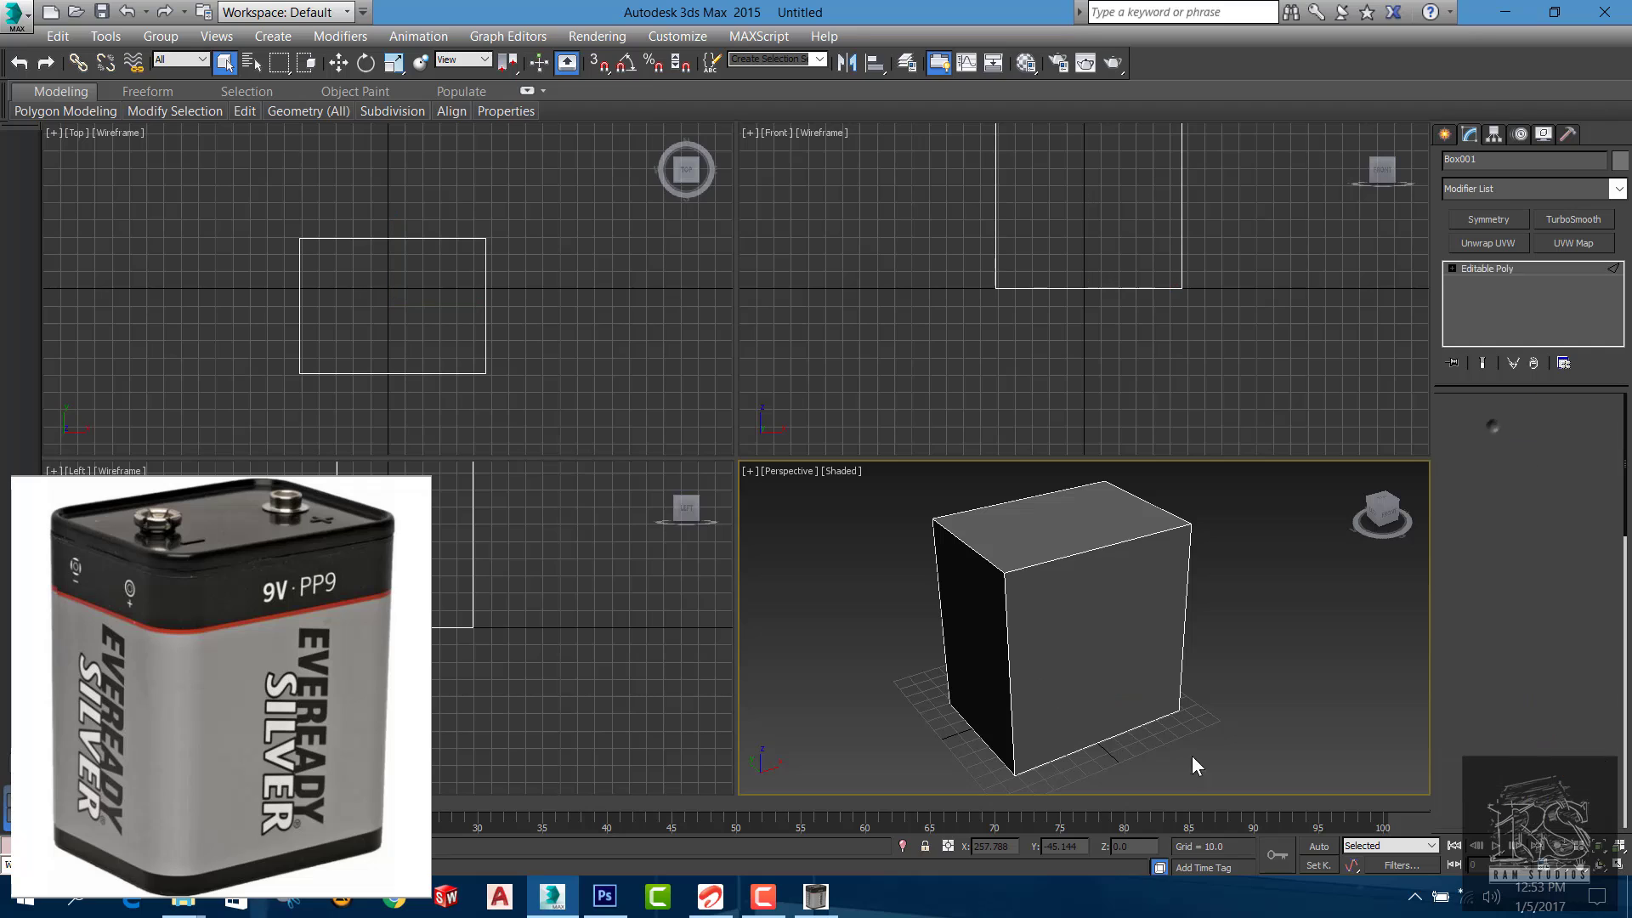
{"action": "left_click", "coordinate": [1004, 610]}
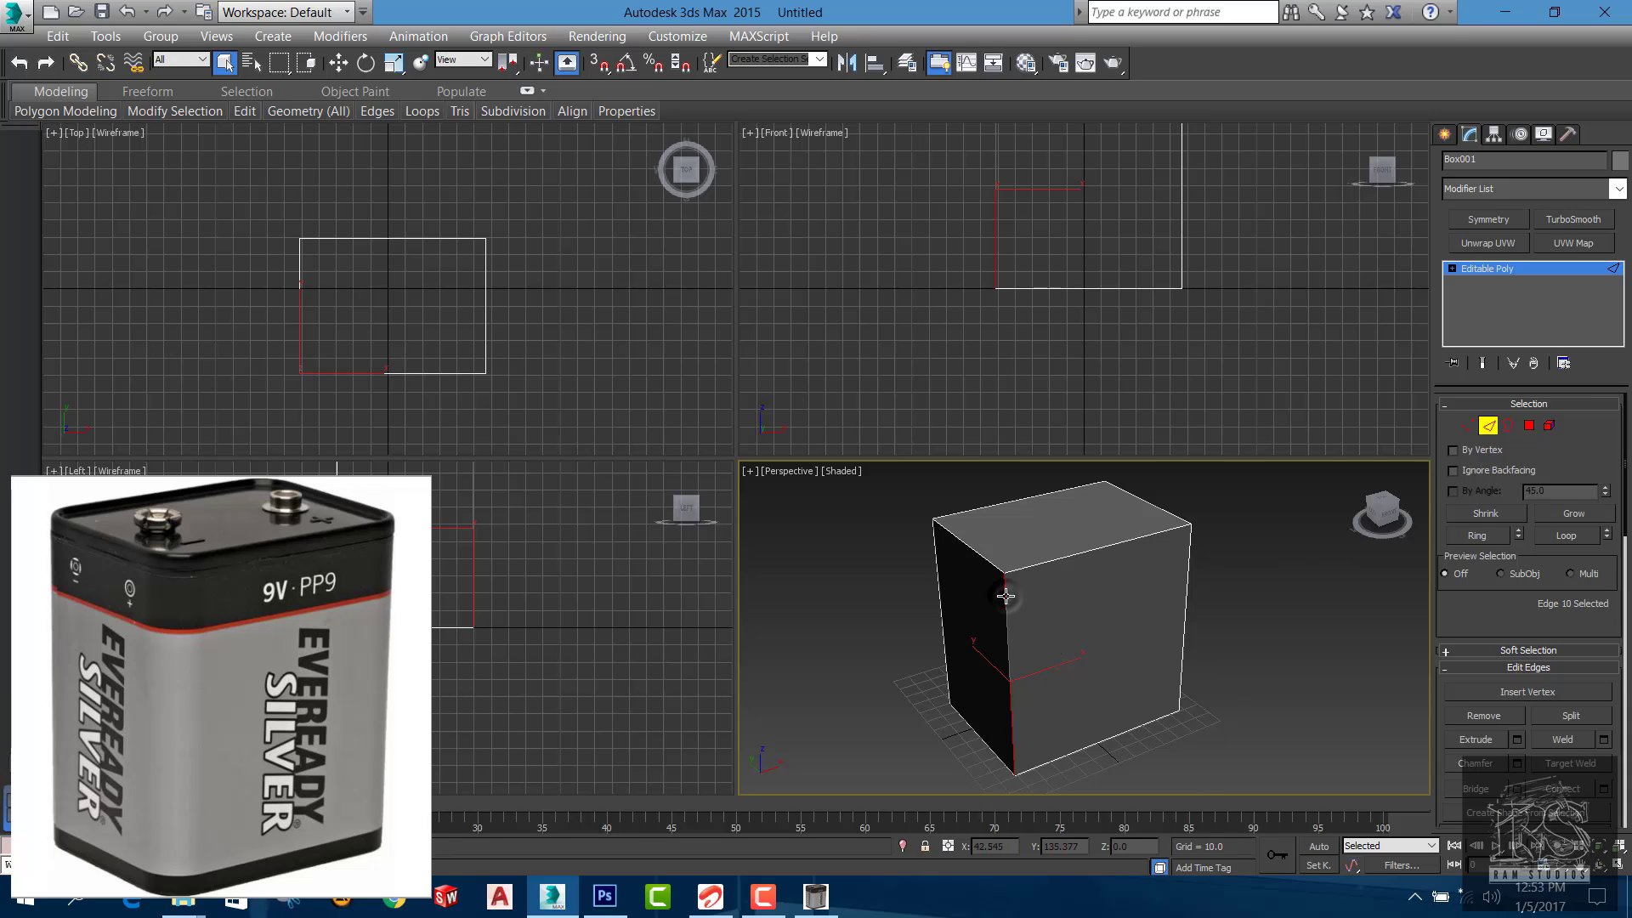
{"action": "left_click", "coordinate": [1188, 577], "text": "shift"}
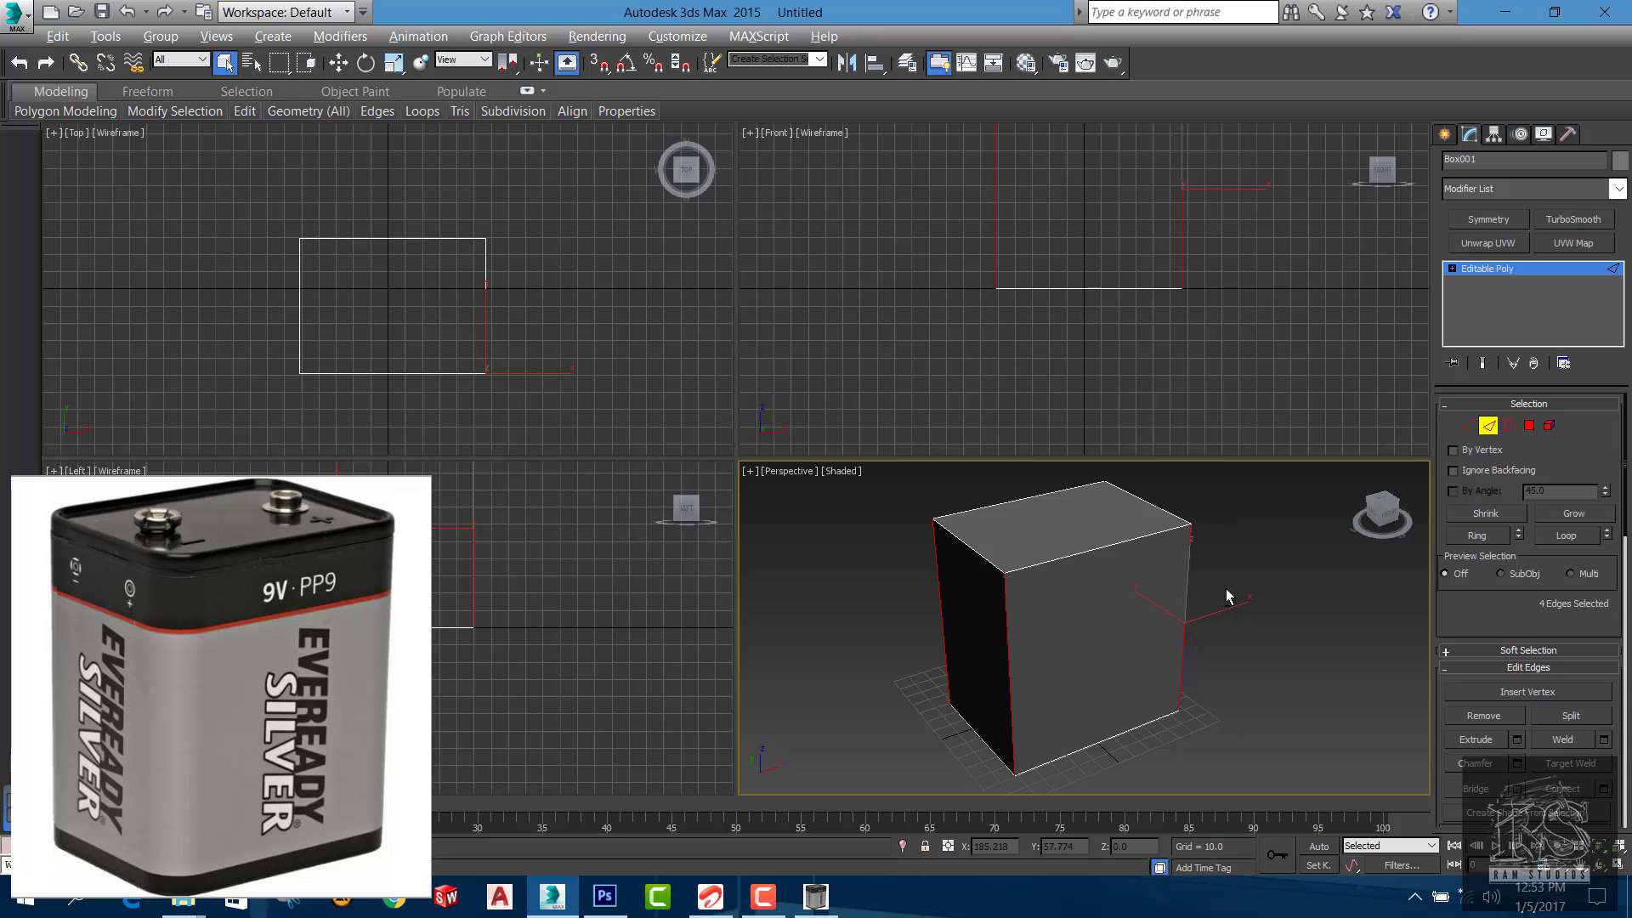
{"action": "middle_click_drag", "start_coordinate": [1226, 594], "coordinate": [1165, 593], "text": "alt"}
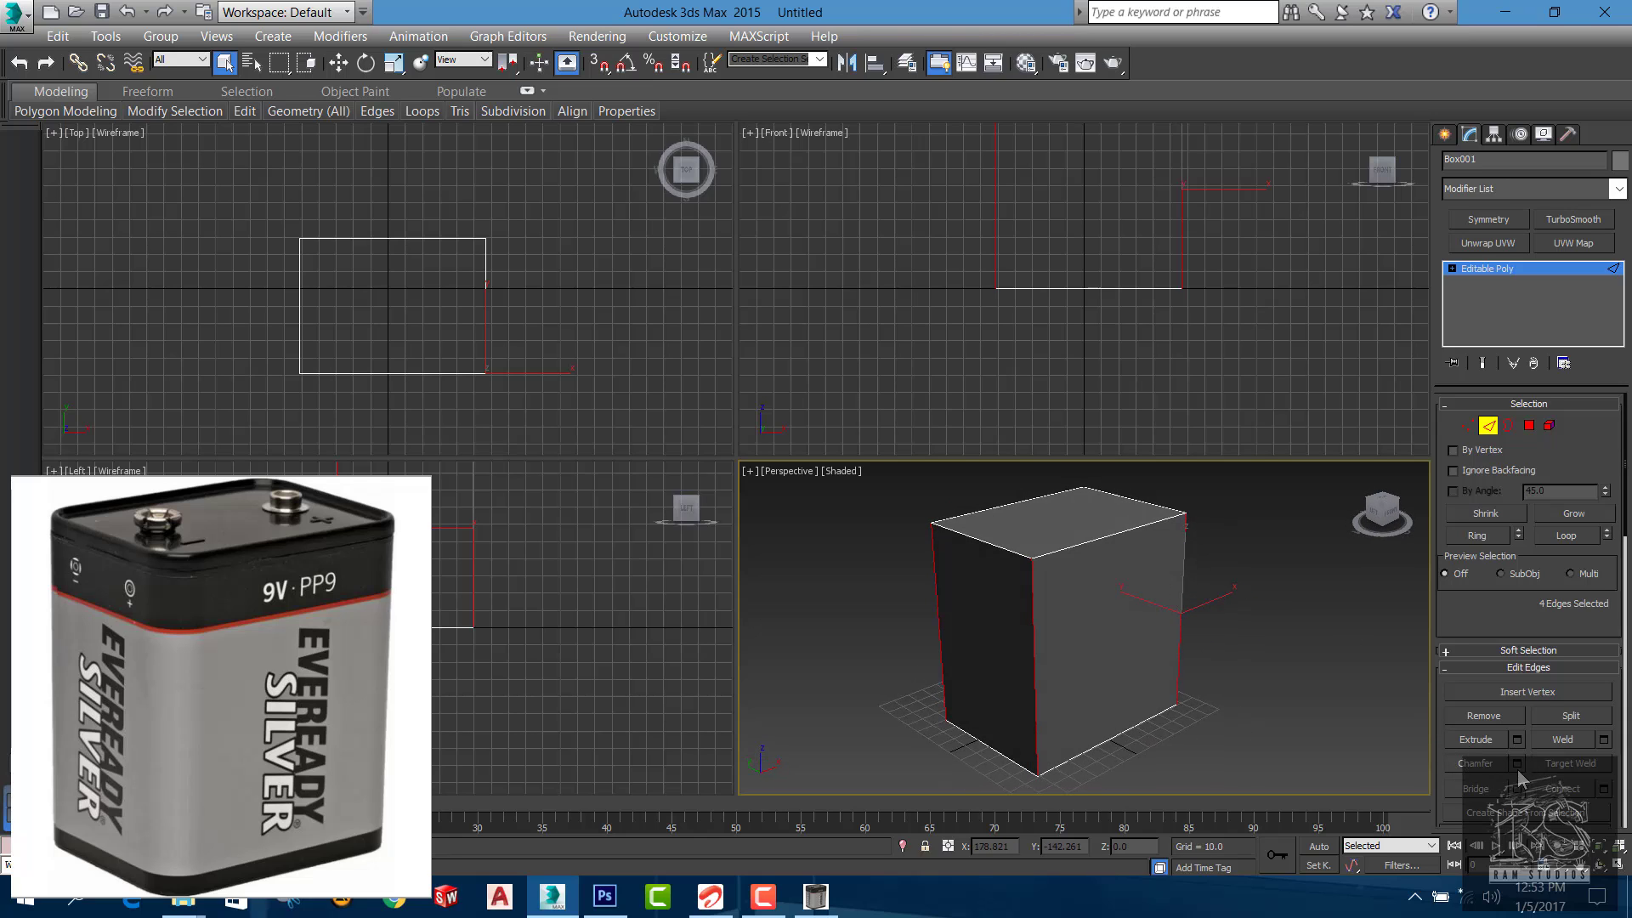
{"action": "middle_click_drag", "start_coordinate": [1103, 614], "coordinate": [1074, 661], "text": "alt"}
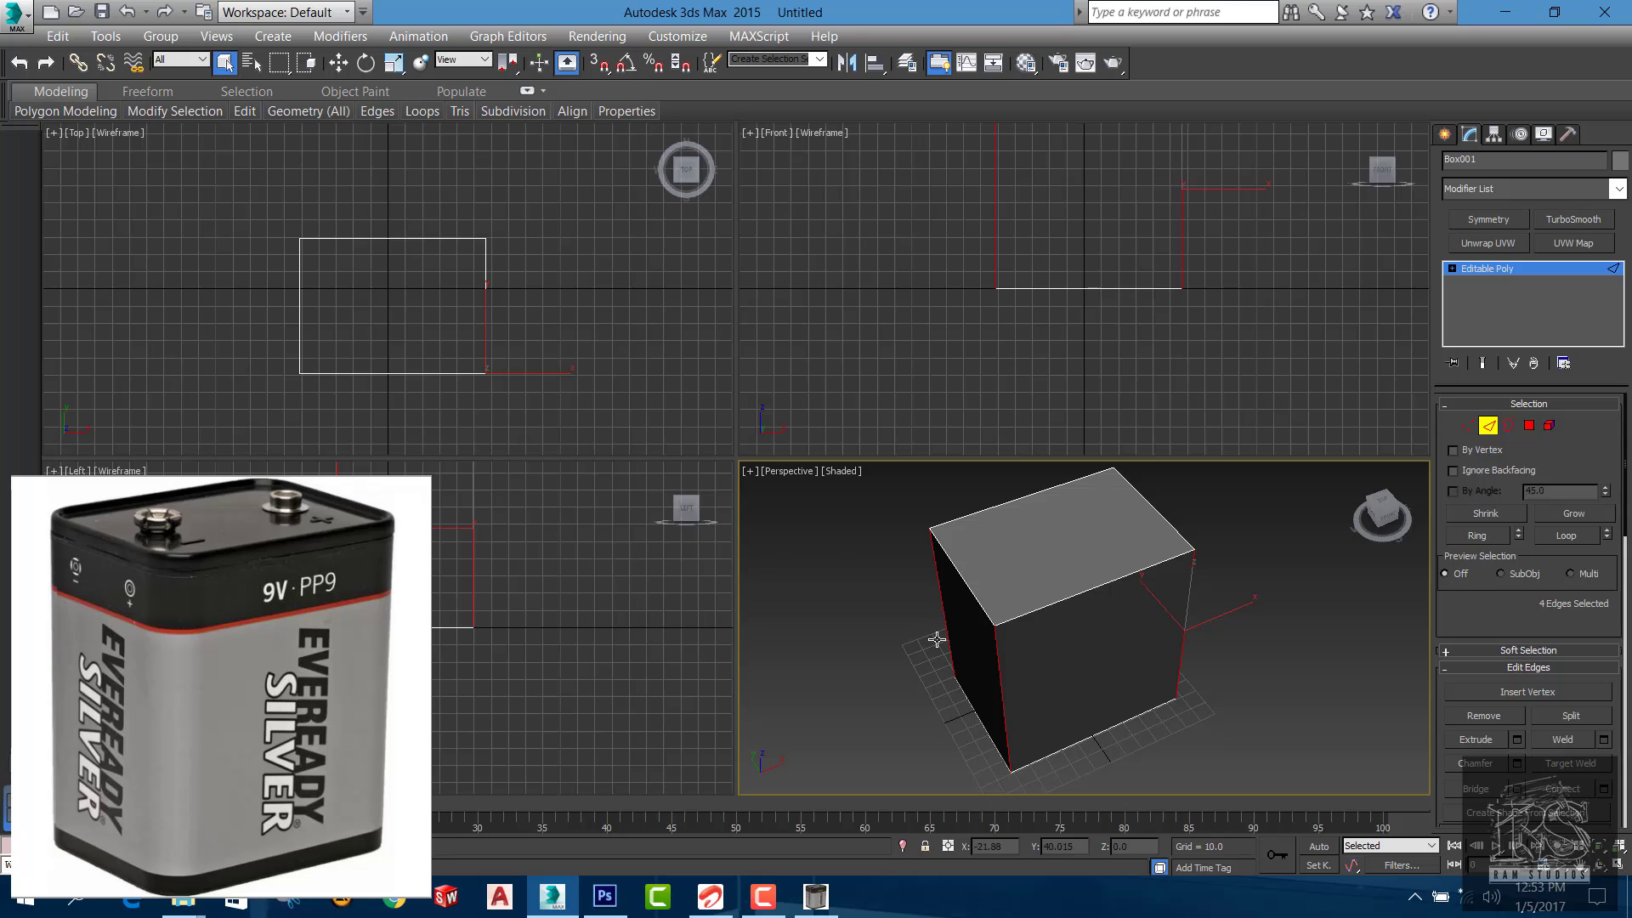
{"action": "left_click", "coordinate": [1520, 765]}
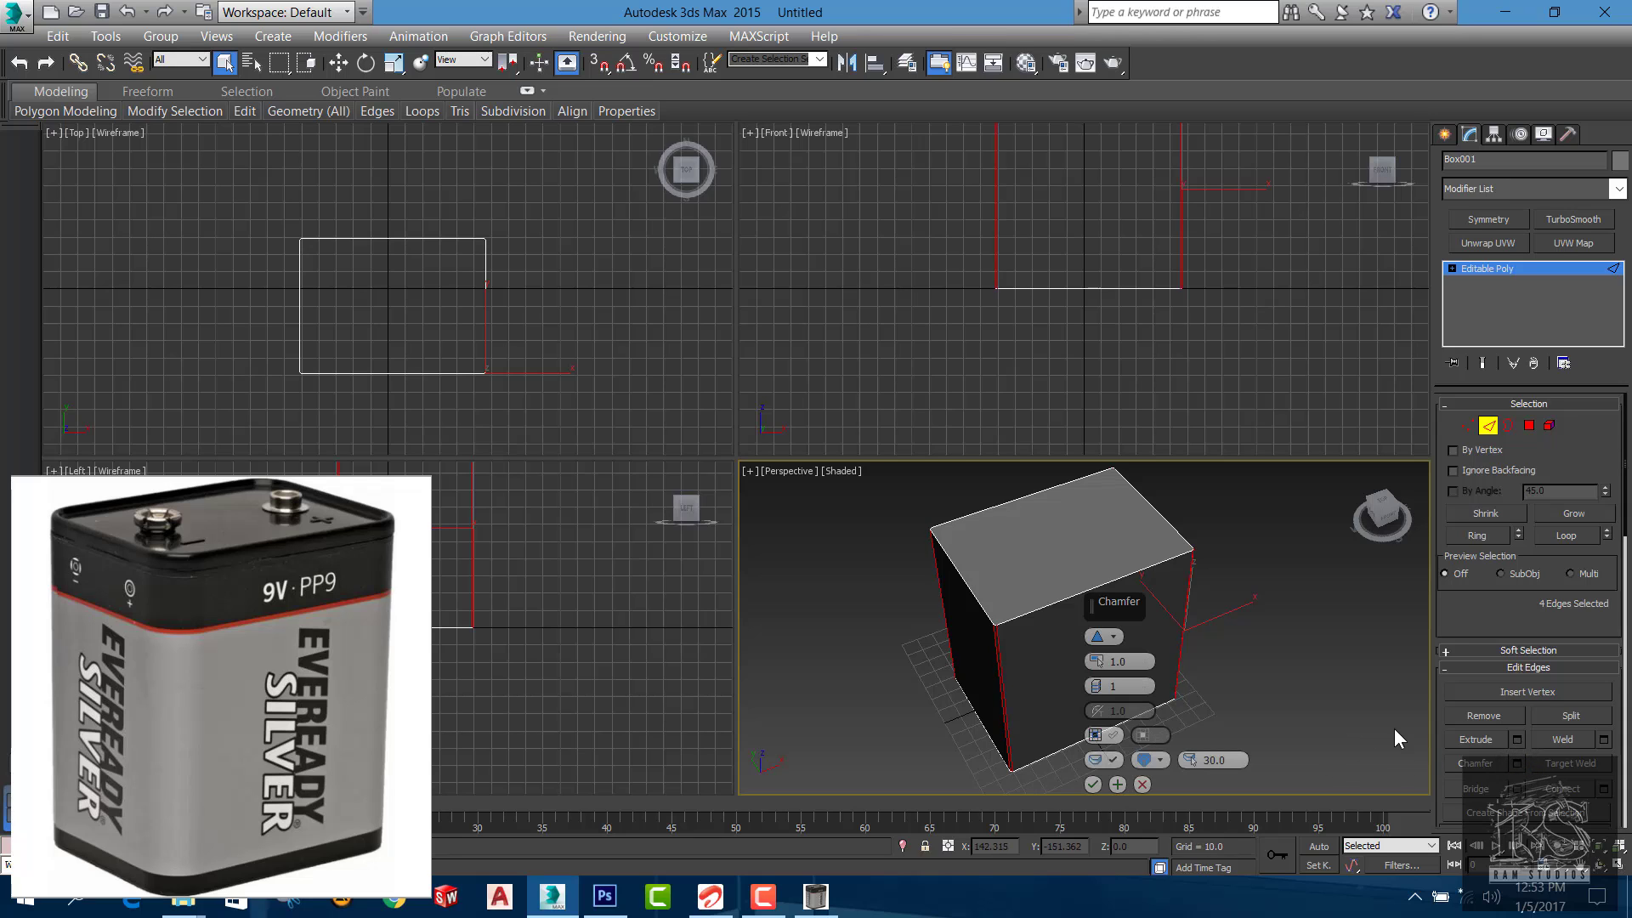
{"action": "middle_click_drag", "start_coordinate": [945, 629], "coordinate": [884, 667], "text": "alt"}
{"action": "scroll", "coordinate": [935, 650], "scroll_direction": "up", "scroll_amount": 5}
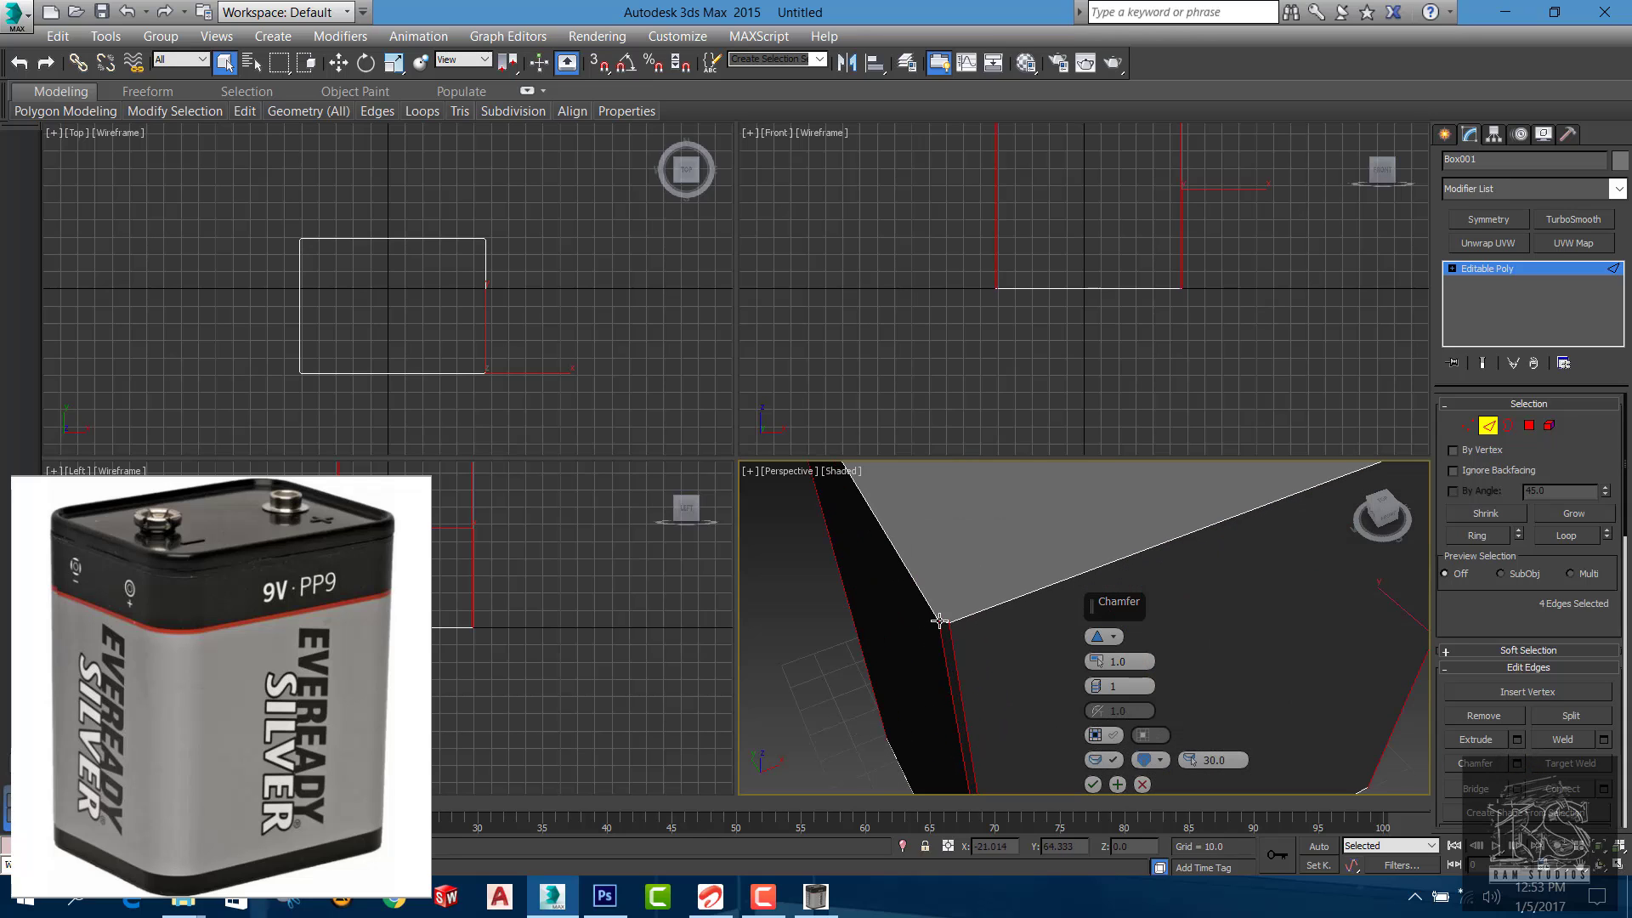
{"action": "scroll", "coordinate": [950, 620], "scroll_direction": "down", "scroll_amount": 6}
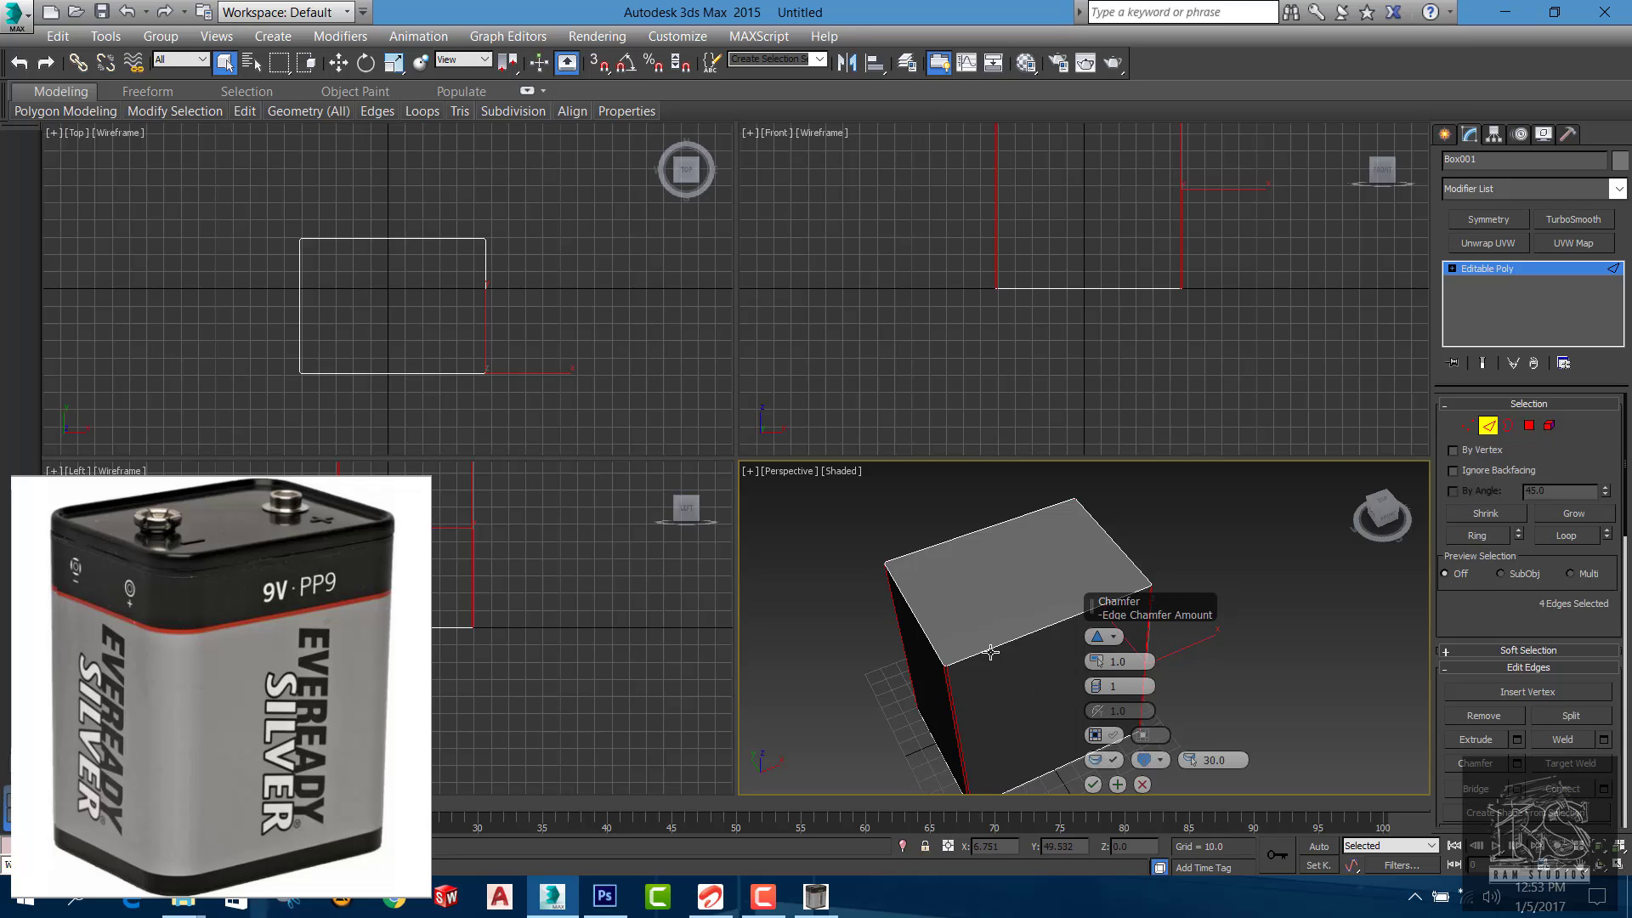
{"action": "middle_click_drag", "start_coordinate": [988, 653], "coordinate": [987, 633]}
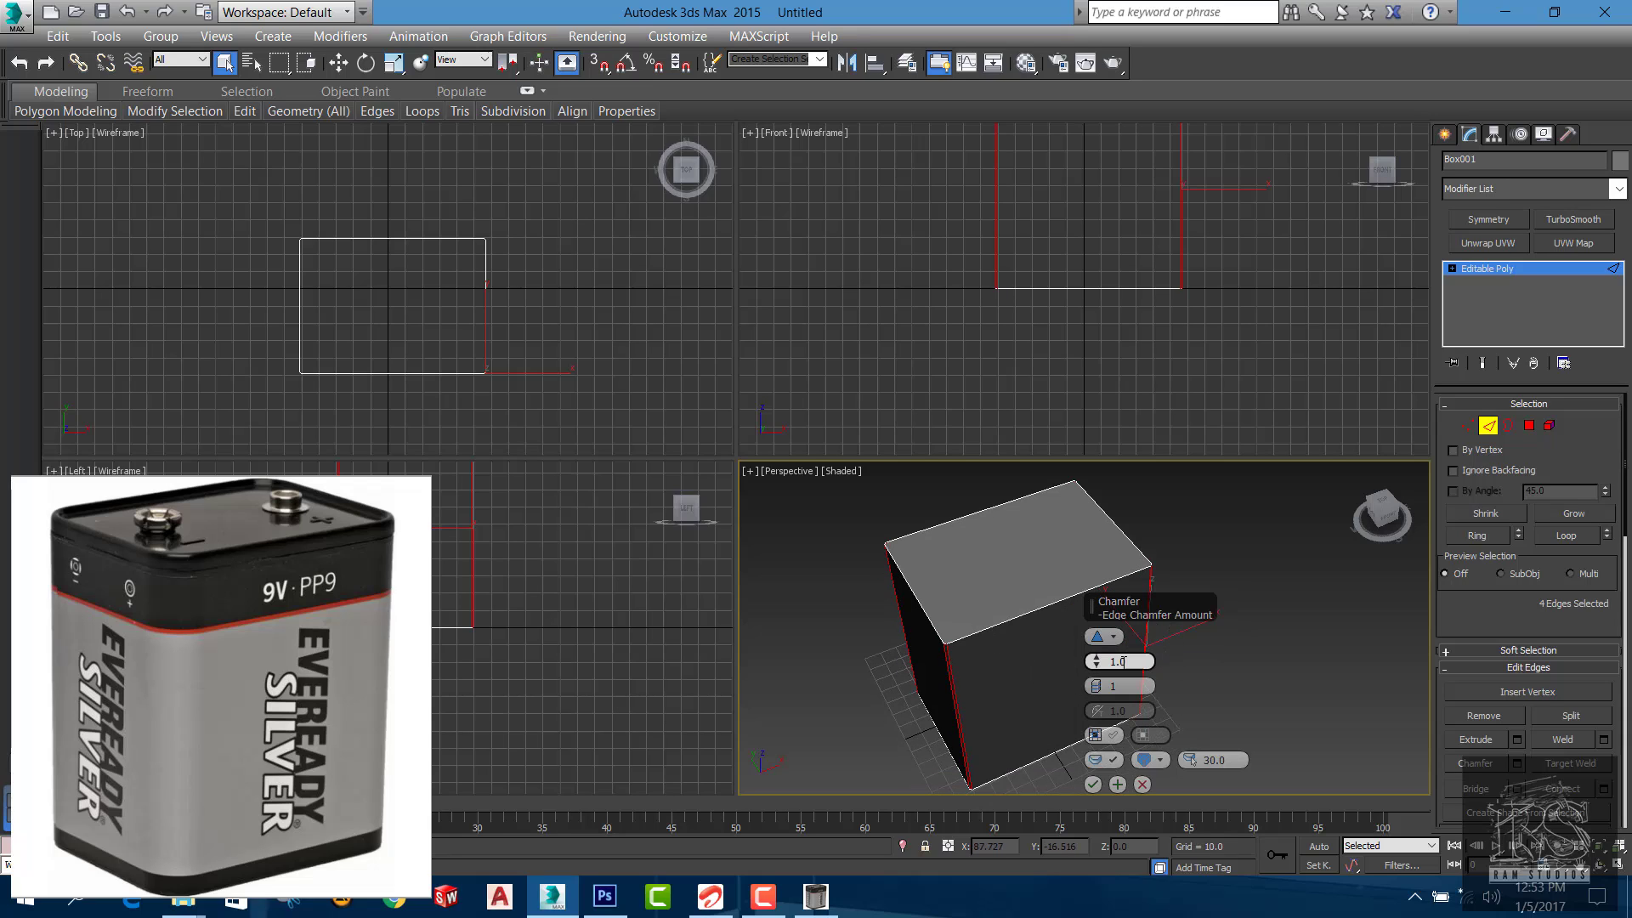
{"action": "left_click_drag", "start_coordinate": [1099, 659], "coordinate": [1090, 612]}
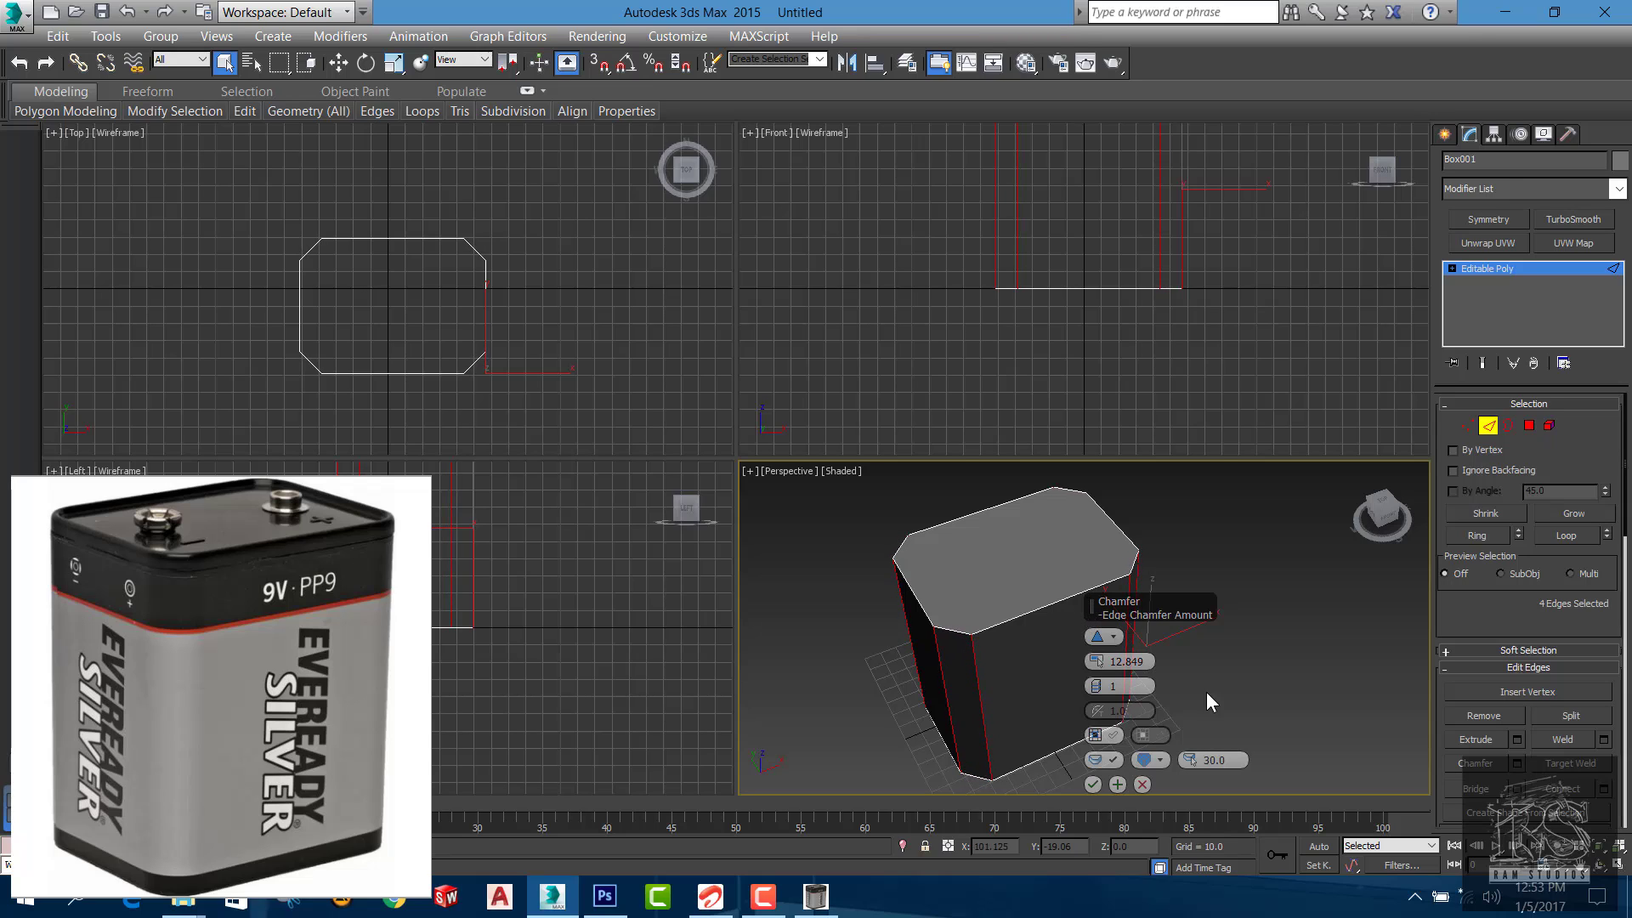
Set the corner chamfer to 5 segments and apply it
{"action": "left_click", "coordinate": [1097, 685]}
{"action": "left_click", "coordinate": [1096, 685]}
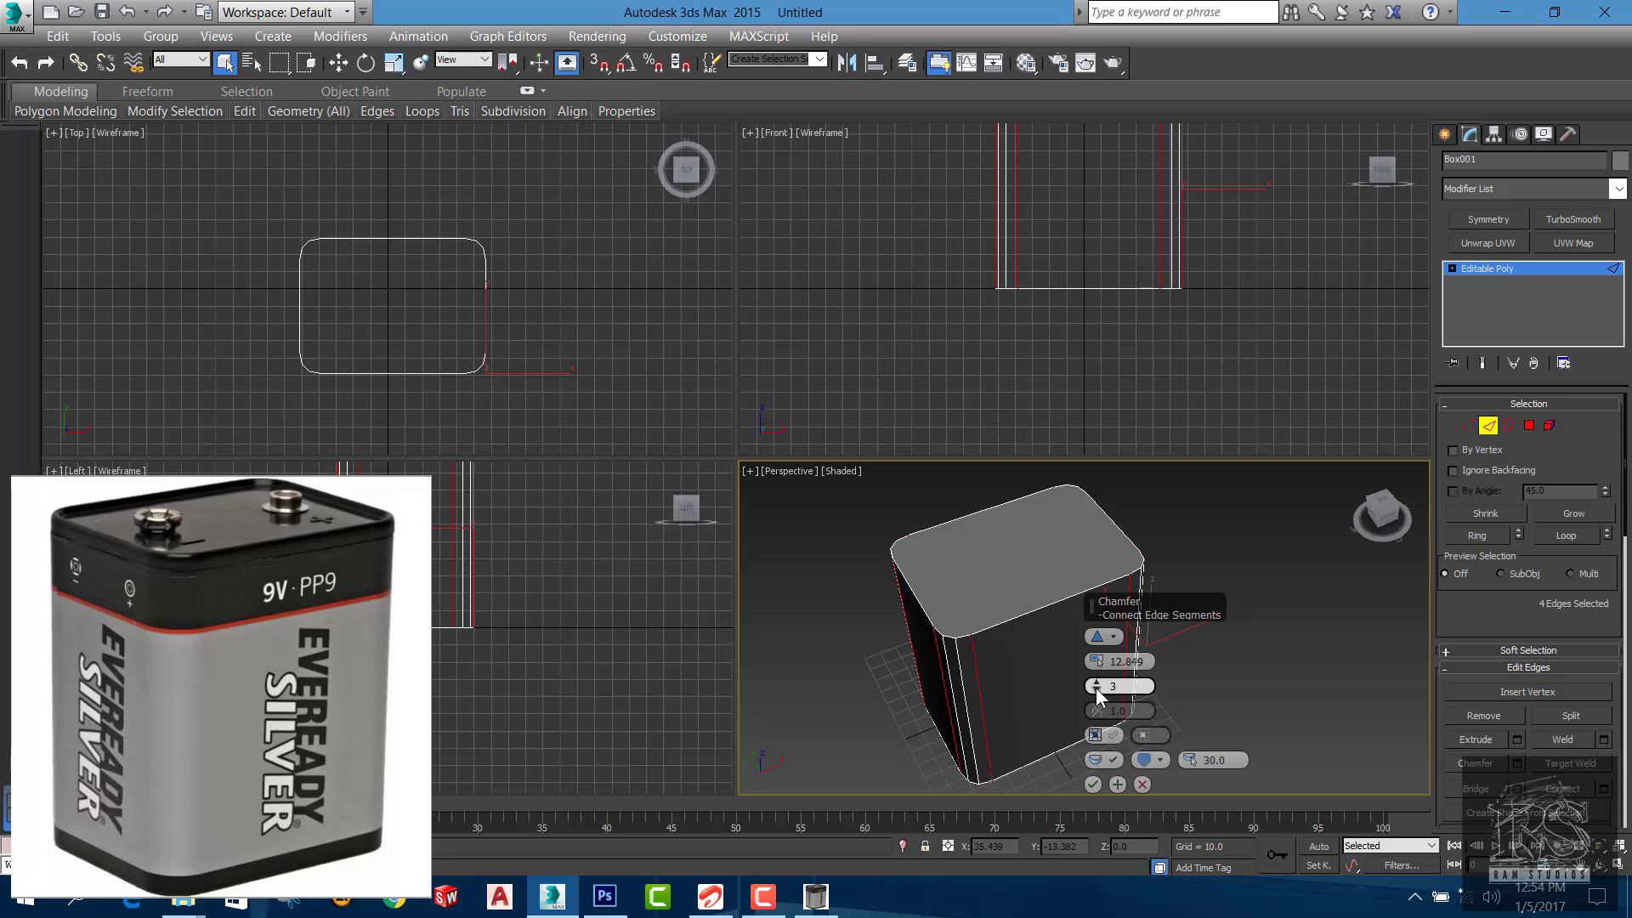
{"action": "left_click", "coordinate": [1098, 679]}
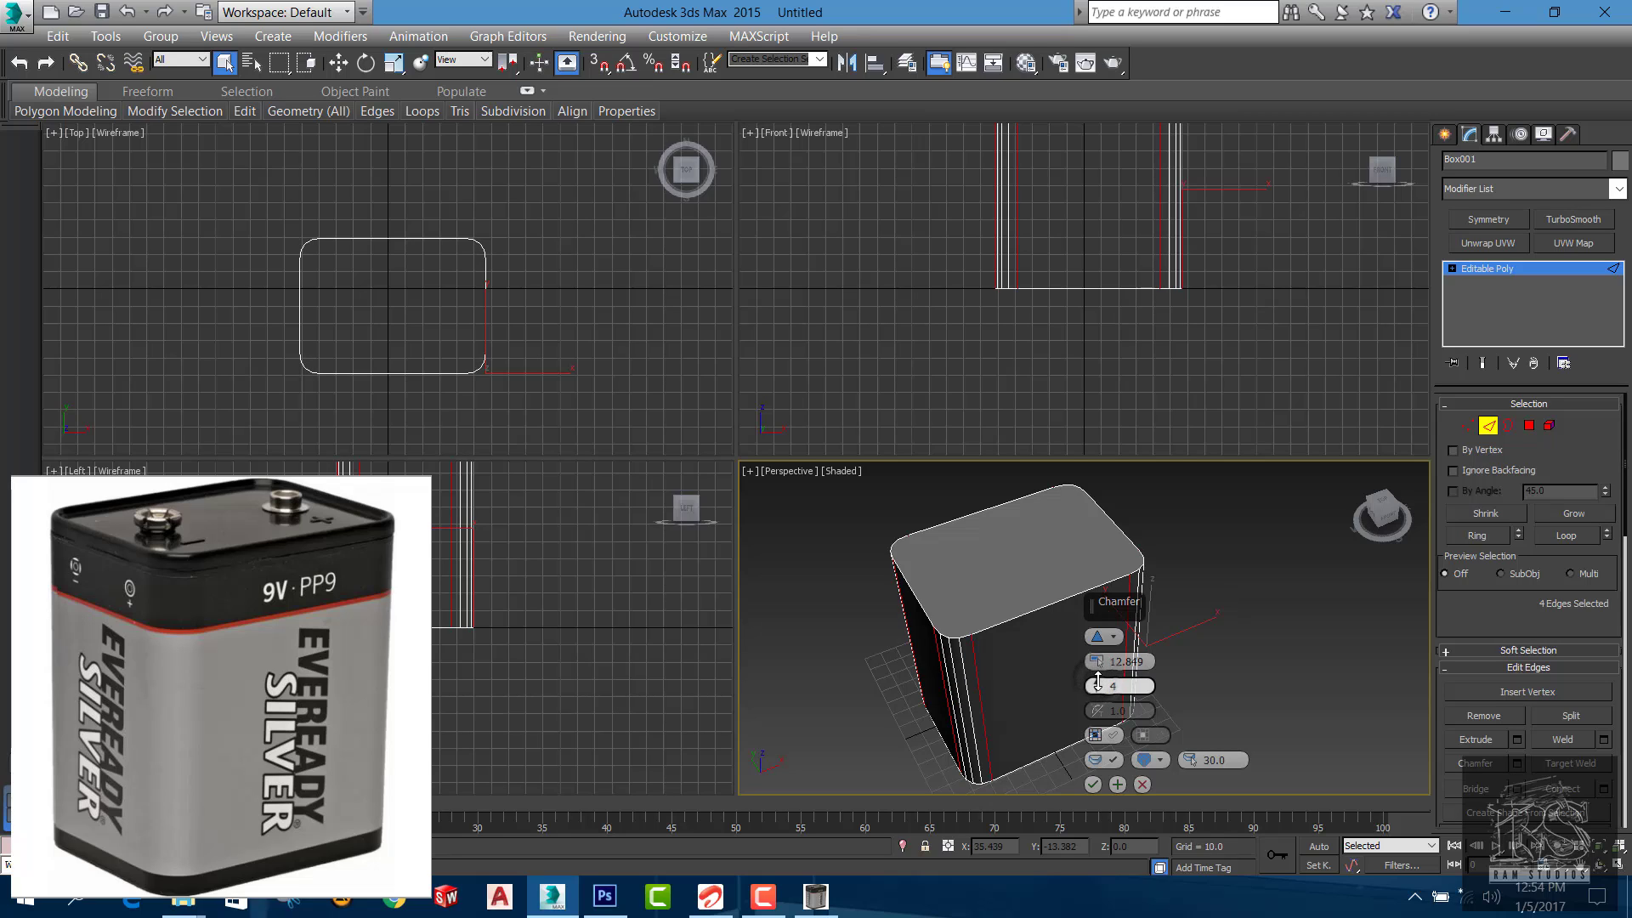
{"action": "left_click", "coordinate": [1097, 681]}
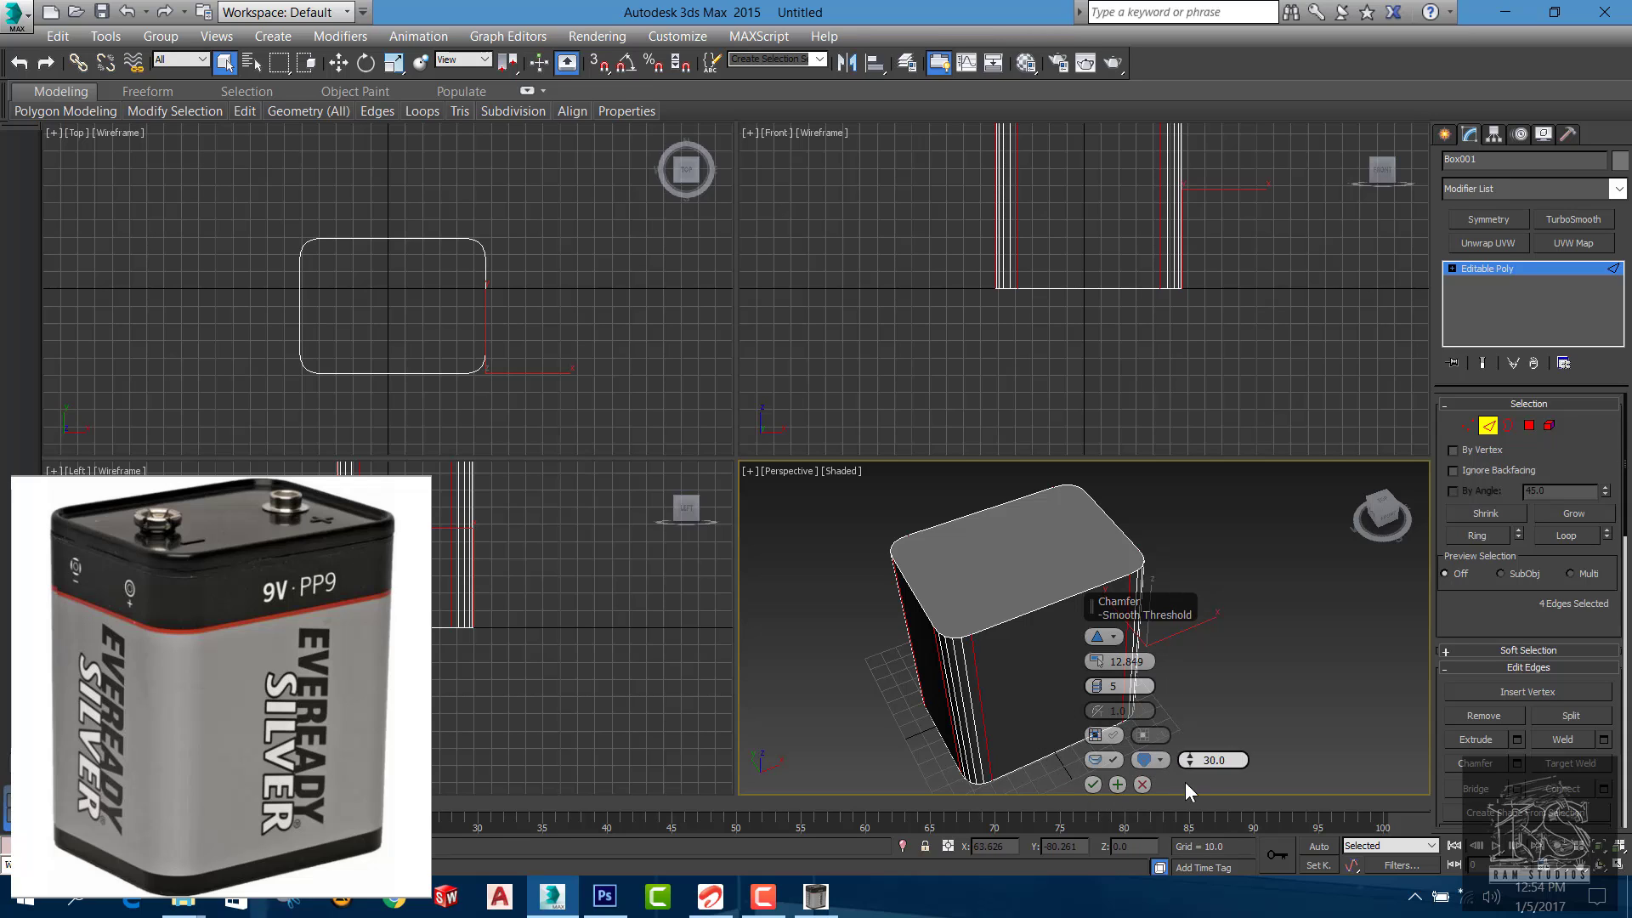
{"action": "left_click", "coordinate": [1093, 787]}
Leave edge editing, examine the rounded corners with the box deselected, and reselect the box
{"action": "left_click", "coordinate": [1194, 668]}
{"action": "middle_click_drag", "start_coordinate": [1195, 668], "coordinate": [1151, 620], "text": "alt"}
{"action": "left_click", "coordinate": [1444, 133]}
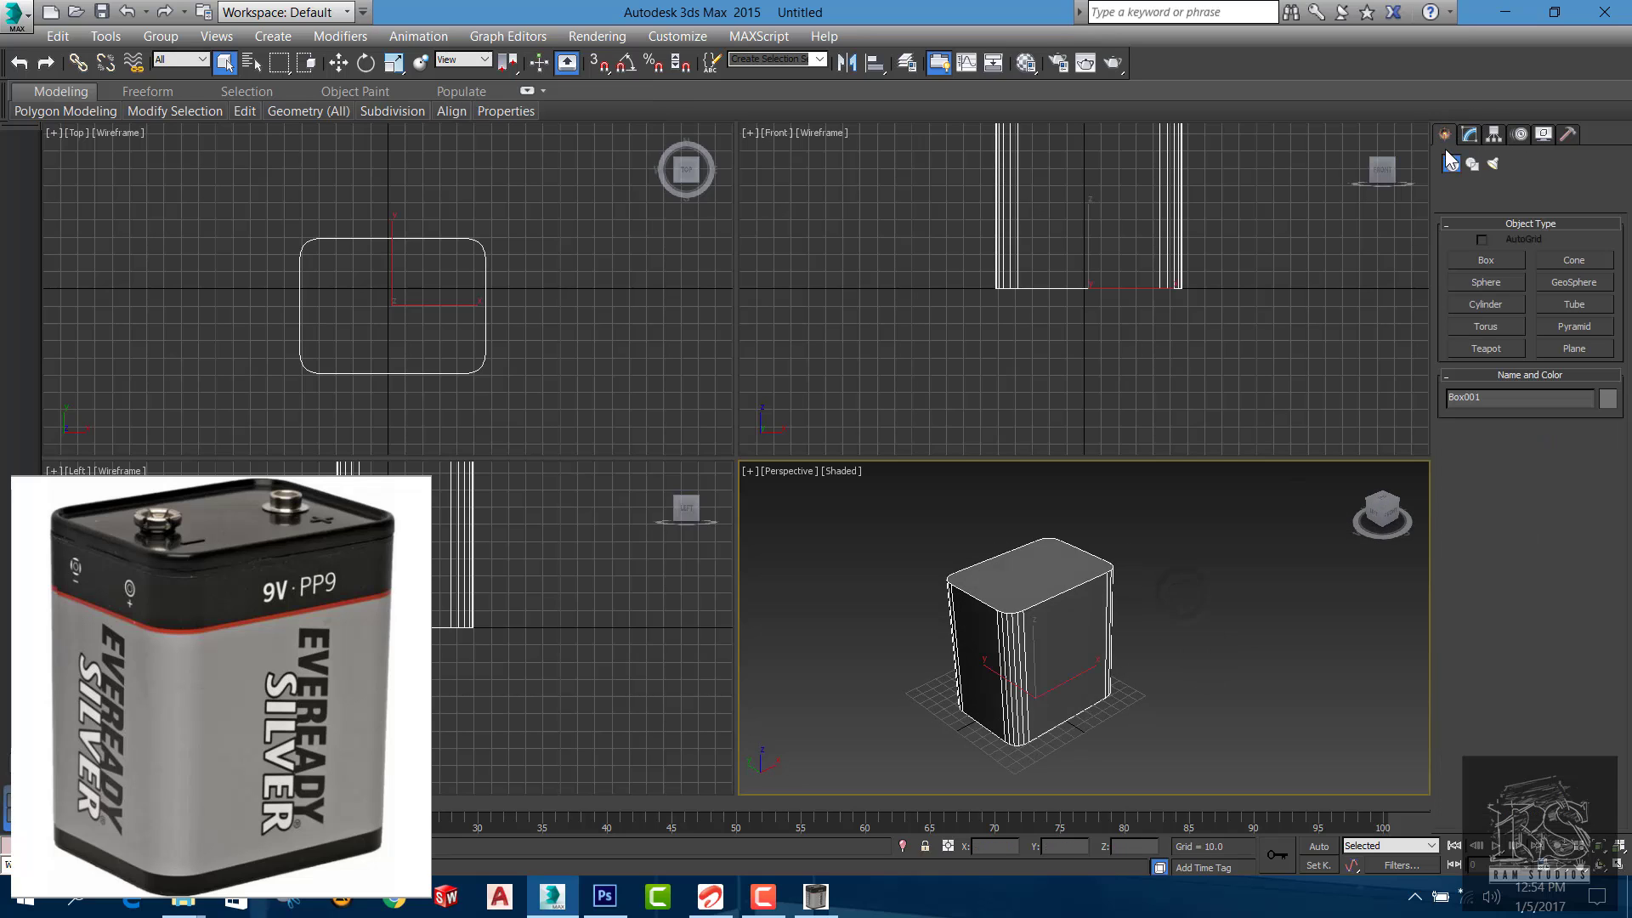
{"action": "left_click", "coordinate": [1169, 537]}
{"action": "scroll", "coordinate": [1009, 630], "scroll_direction": "up", "scroll_amount": 2}
{"action": "scroll", "coordinate": [1097, 627], "scroll_direction": "up", "scroll_amount": 5}
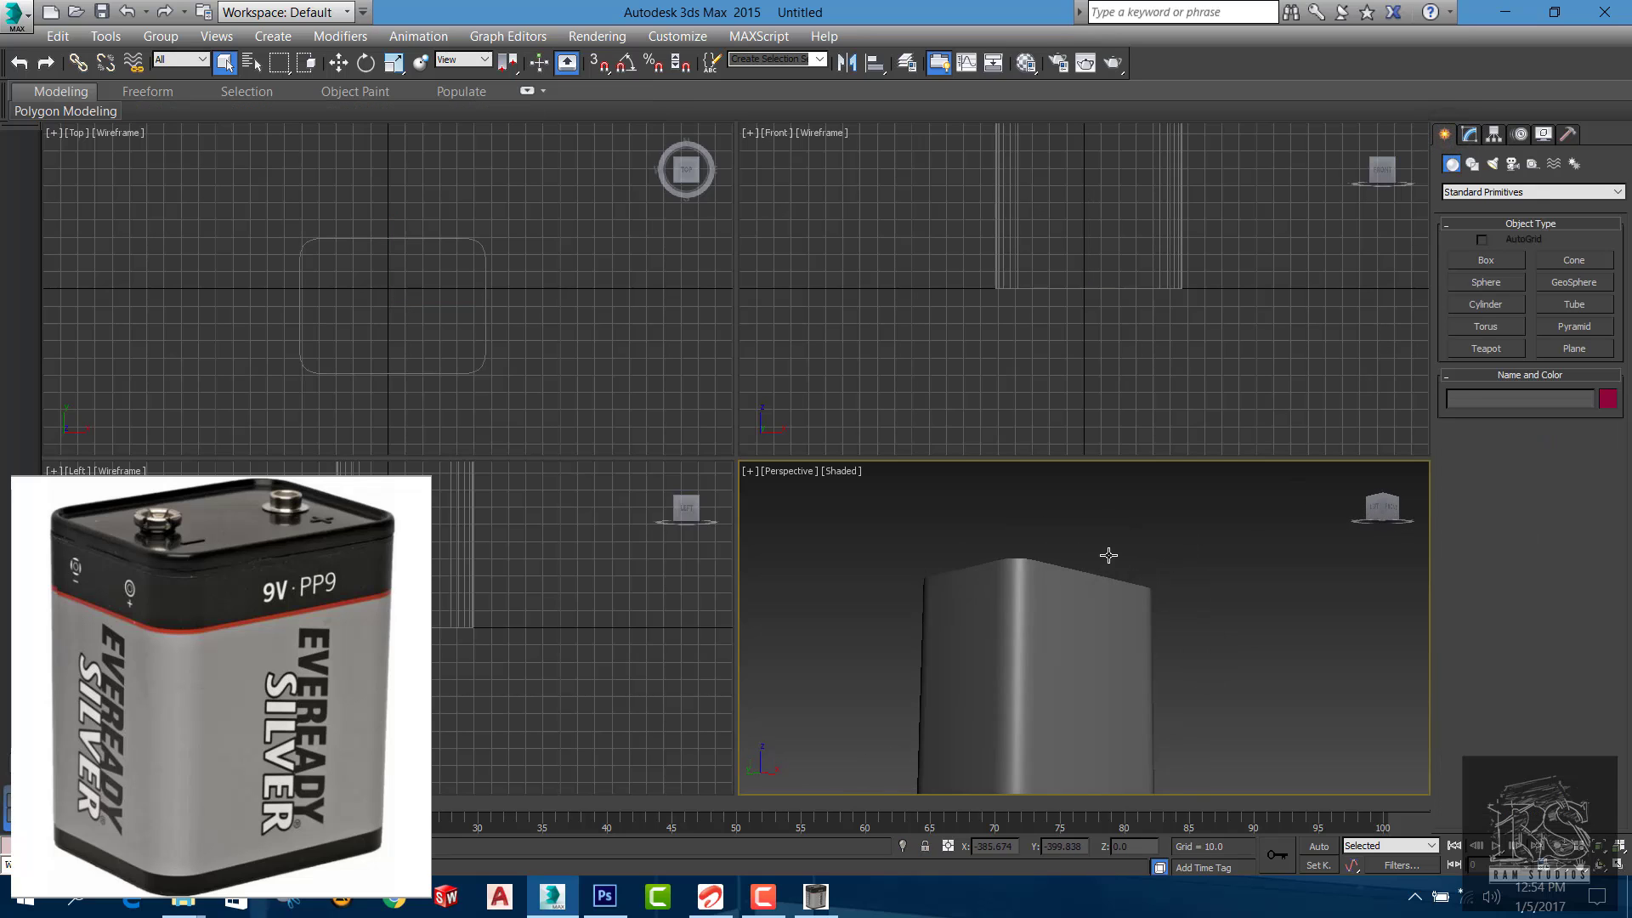
{"action": "middle_click_drag", "start_coordinate": [1108, 555], "coordinate": [1059, 549], "text": "alt"}
{"action": "left_click", "coordinate": [960, 555]}
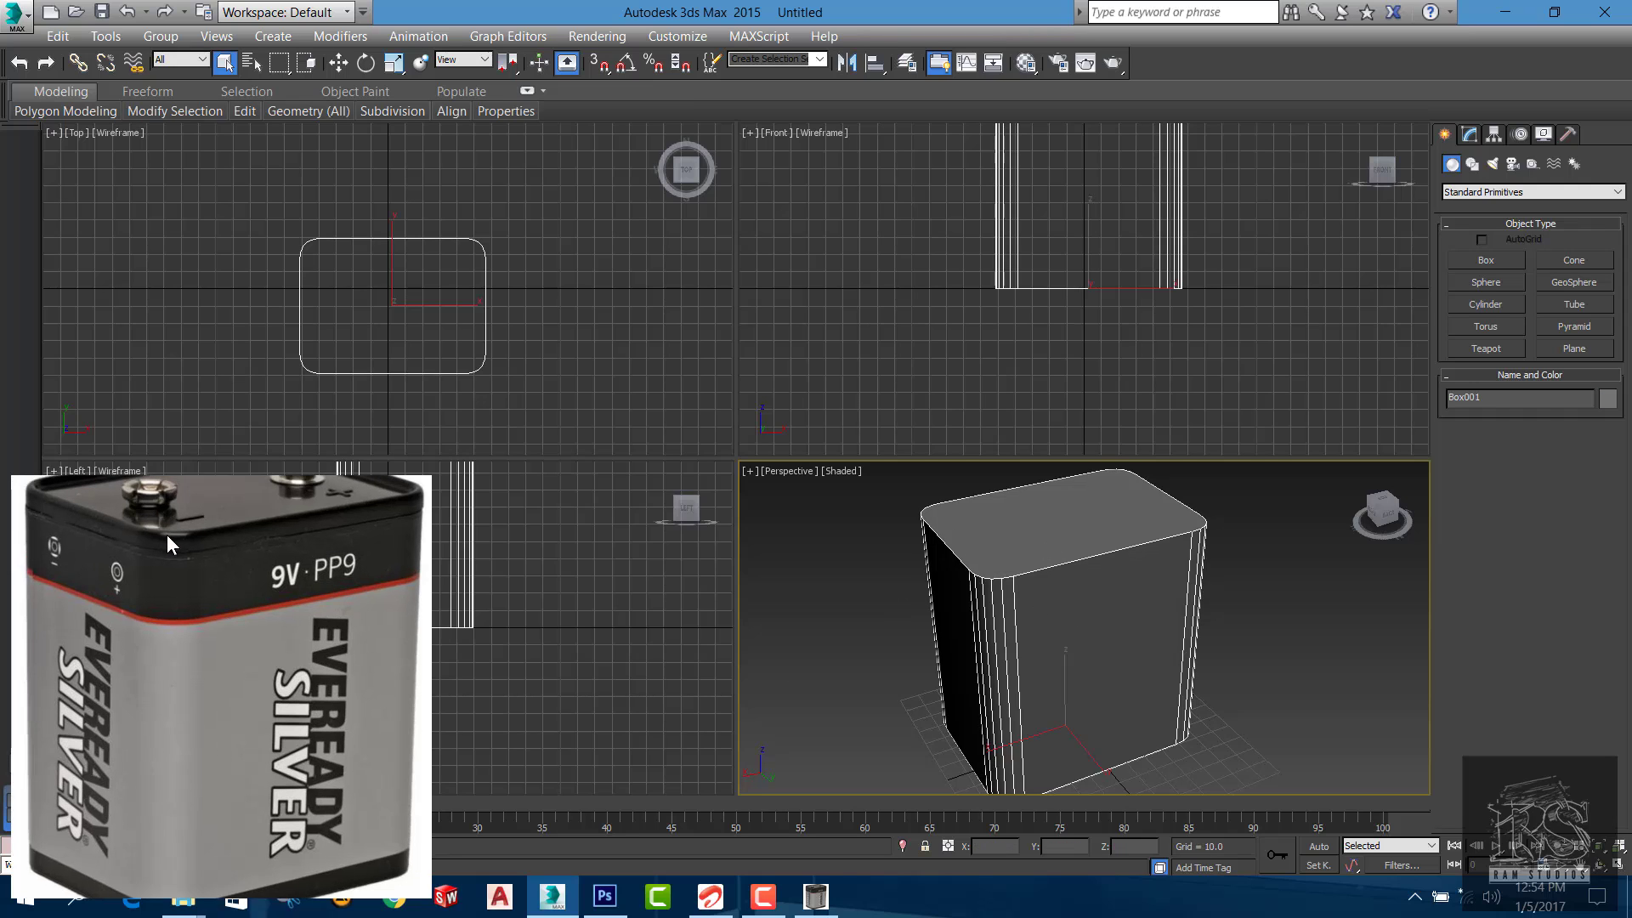
Move the reference image clear of the taskbar and frame the battery's top rim and terminals in it
{"action": "left_click_drag", "start_coordinate": [167, 534], "coordinate": [284, 374]}
{"action": "left_click_drag", "start_coordinate": [240, 470], "coordinate": [232, 527]}
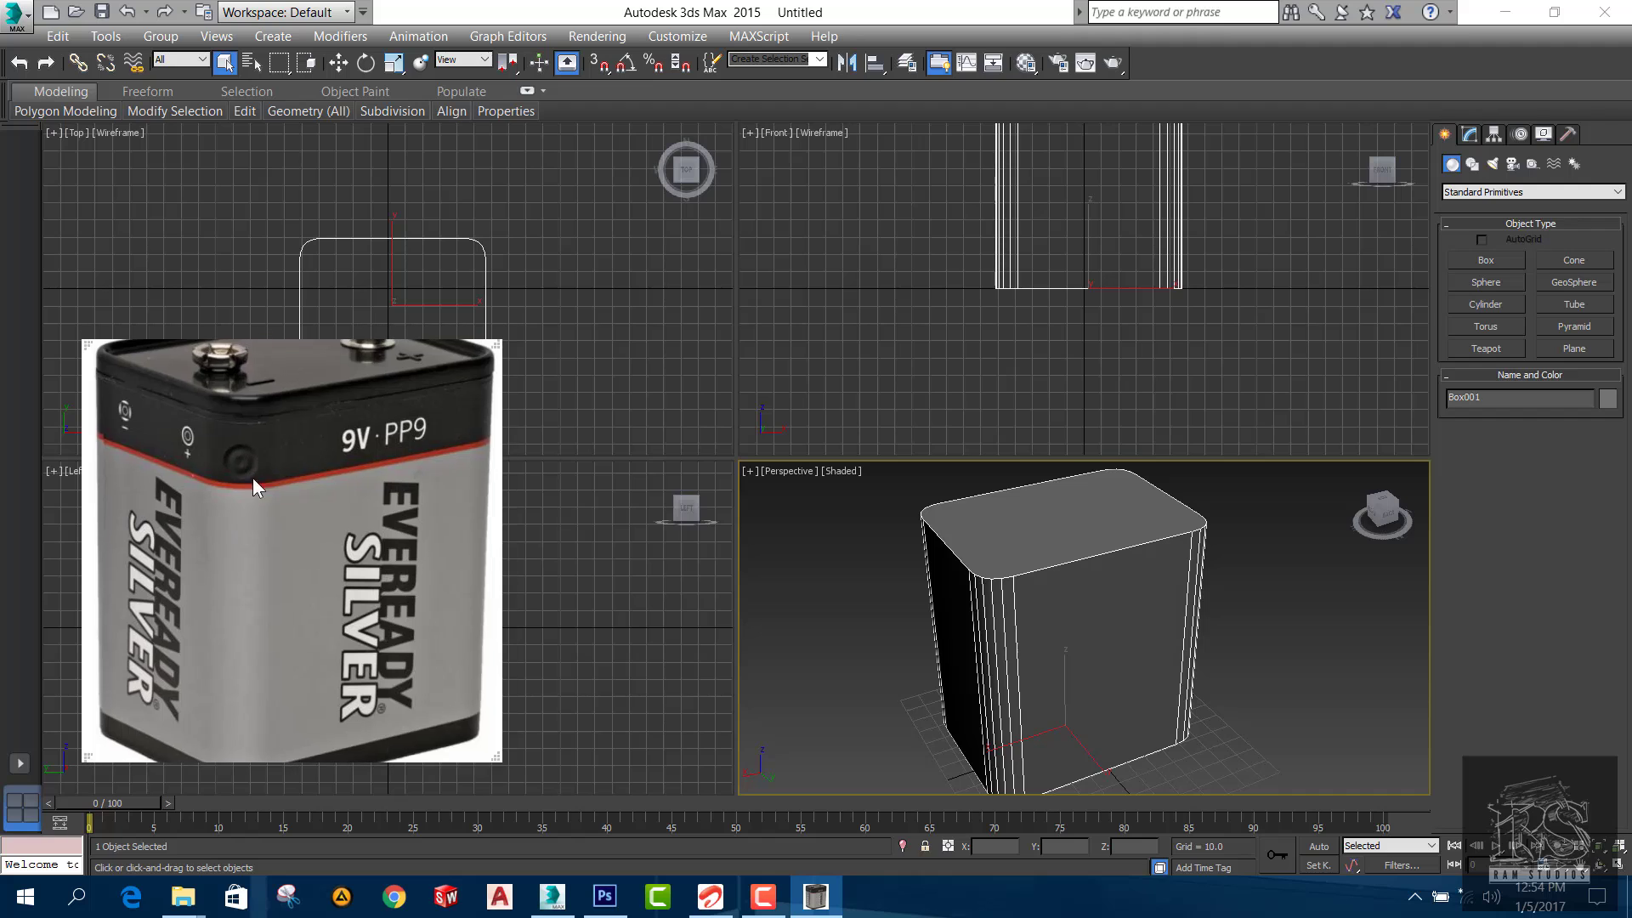
{"action": "scroll", "coordinate": [251, 388], "scroll_direction": "up", "scroll_amount": 1}
{"action": "mouse_move", "coordinate": [252, 388]}
{"action": "left_mouse_down"}
{"action": "mouse_move", "coordinate": [248, 425]}
{"action": "mouse_move", "coordinate": [241, 390]}
{"action": "left_mouse_up"}
{"action": "middle_click_drag", "start_coordinate": [236, 436], "coordinate": [219, 545]}
{"action": "scroll", "coordinate": [176, 370], "scroll_direction": "up", "scroll_amount": 2}
{"action": "mouse_move", "coordinate": [210, 451]}
{"action": "left_mouse_down"}
{"action": "mouse_move", "coordinate": [279, 501]}
{"action": "mouse_move", "coordinate": [188, 466]}
{"action": "left_mouse_up"}
{"action": "scroll", "coordinate": [187, 466], "scroll_direction": "down", "scroll_amount": 2}
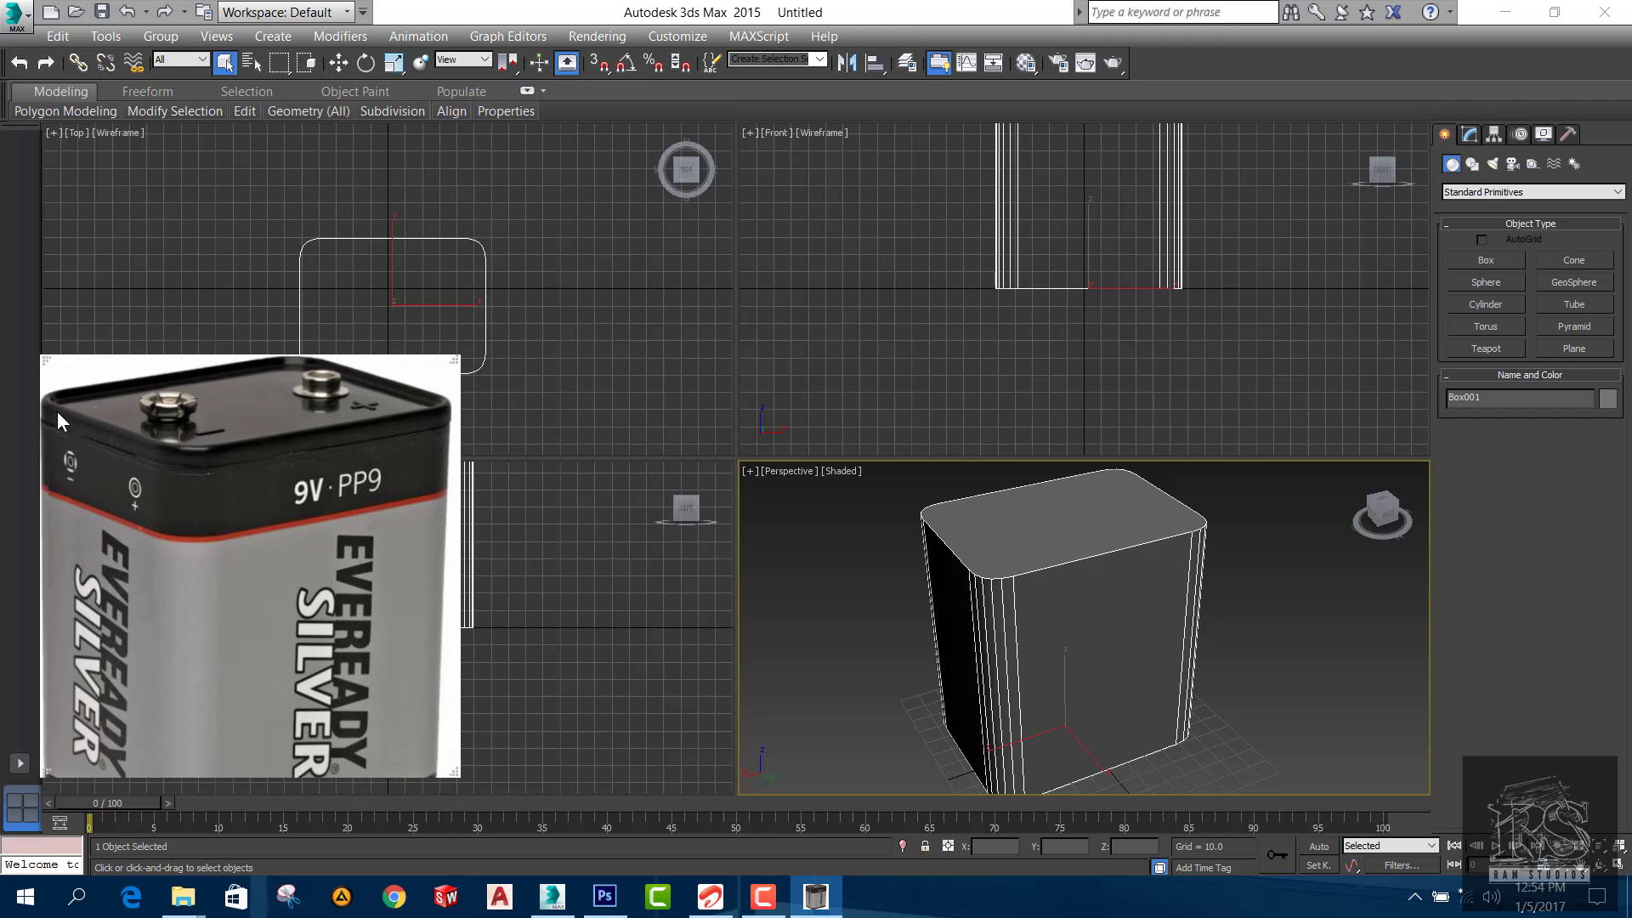
Examine the battery's top rim, black band and rounded corner in the reference image against the modelled box
{"action": "scroll", "coordinate": [185, 452], "scroll_direction": "up", "scroll_amount": 4}
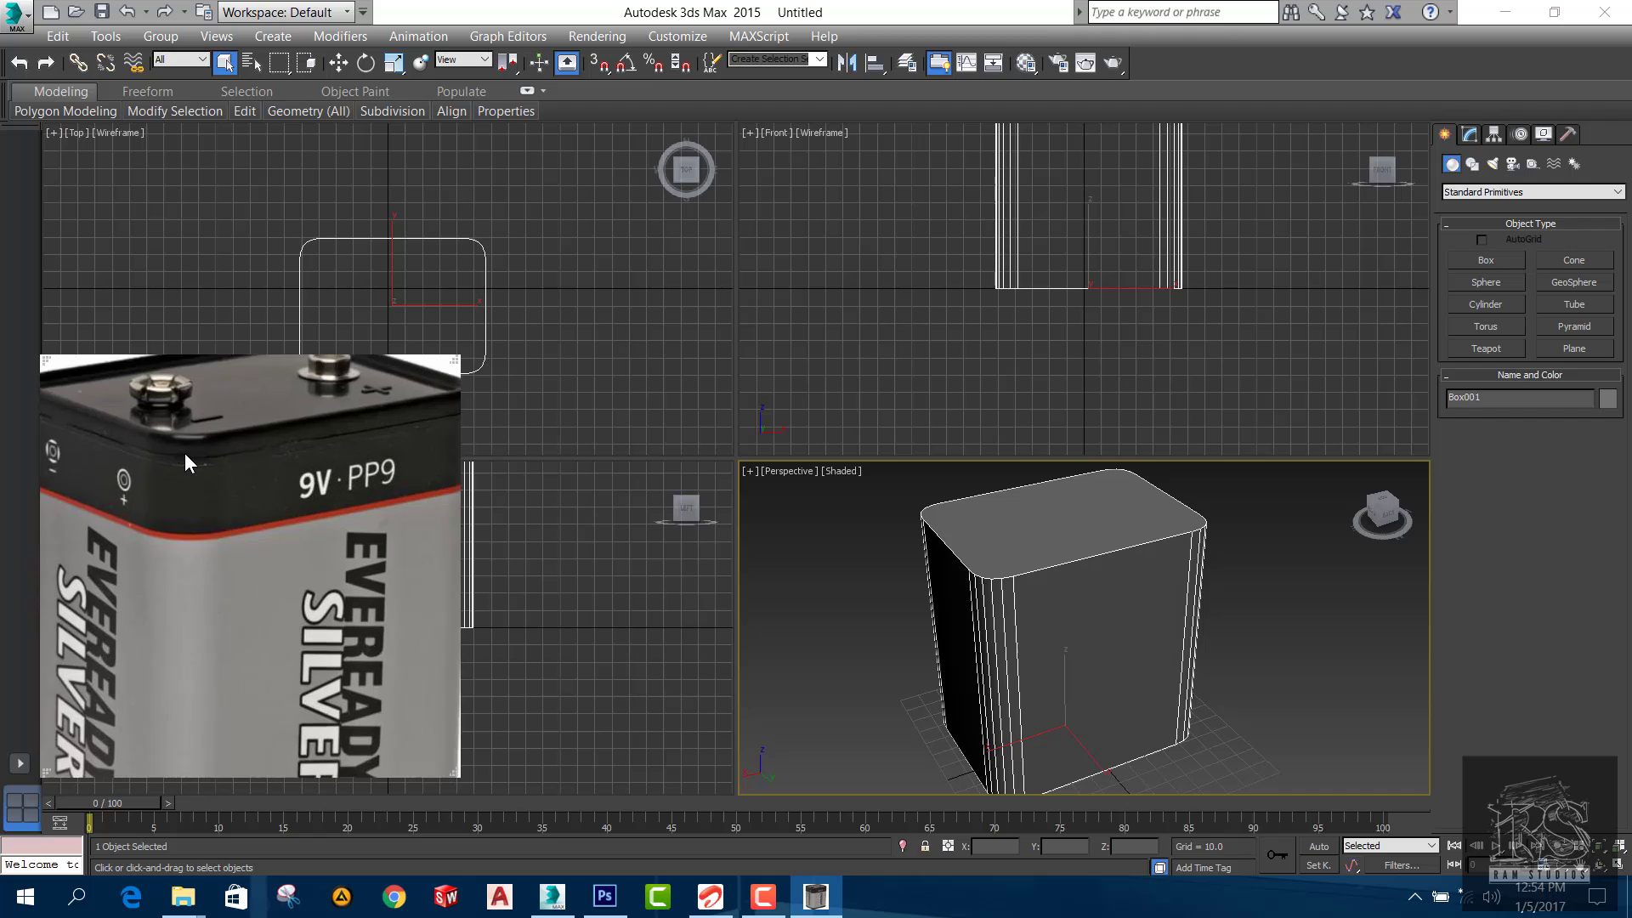
{"action": "scroll", "coordinate": [137, 421], "scroll_direction": "down", "scroll_amount": 1}
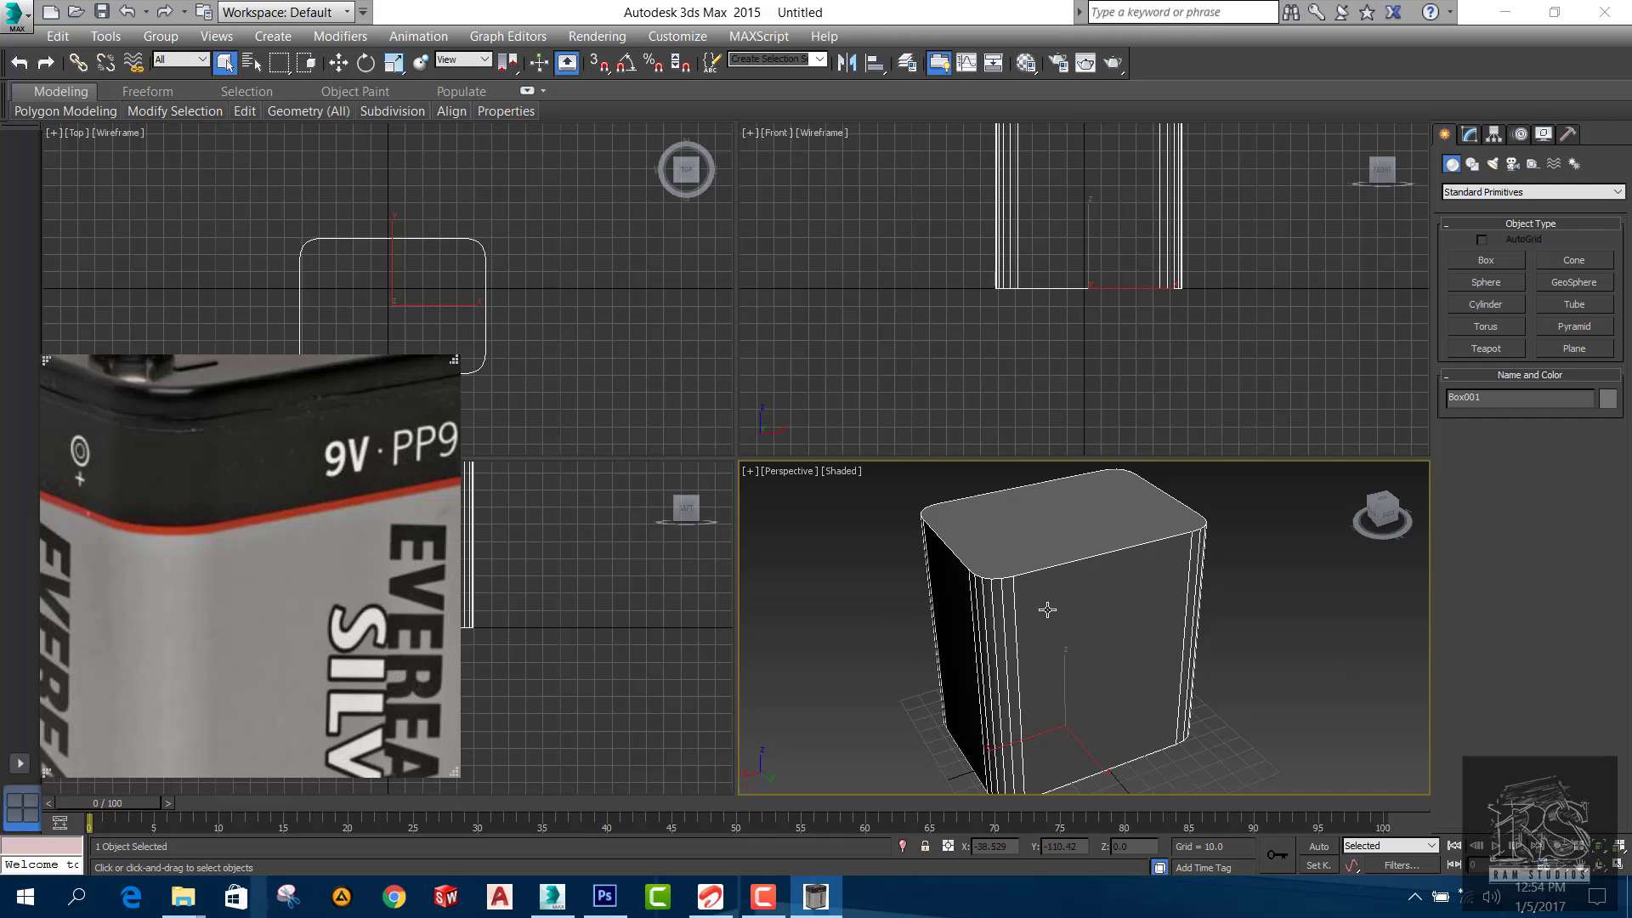
{"action": "middle_click_drag", "start_coordinate": [1011, 605], "coordinate": [1034, 648]}
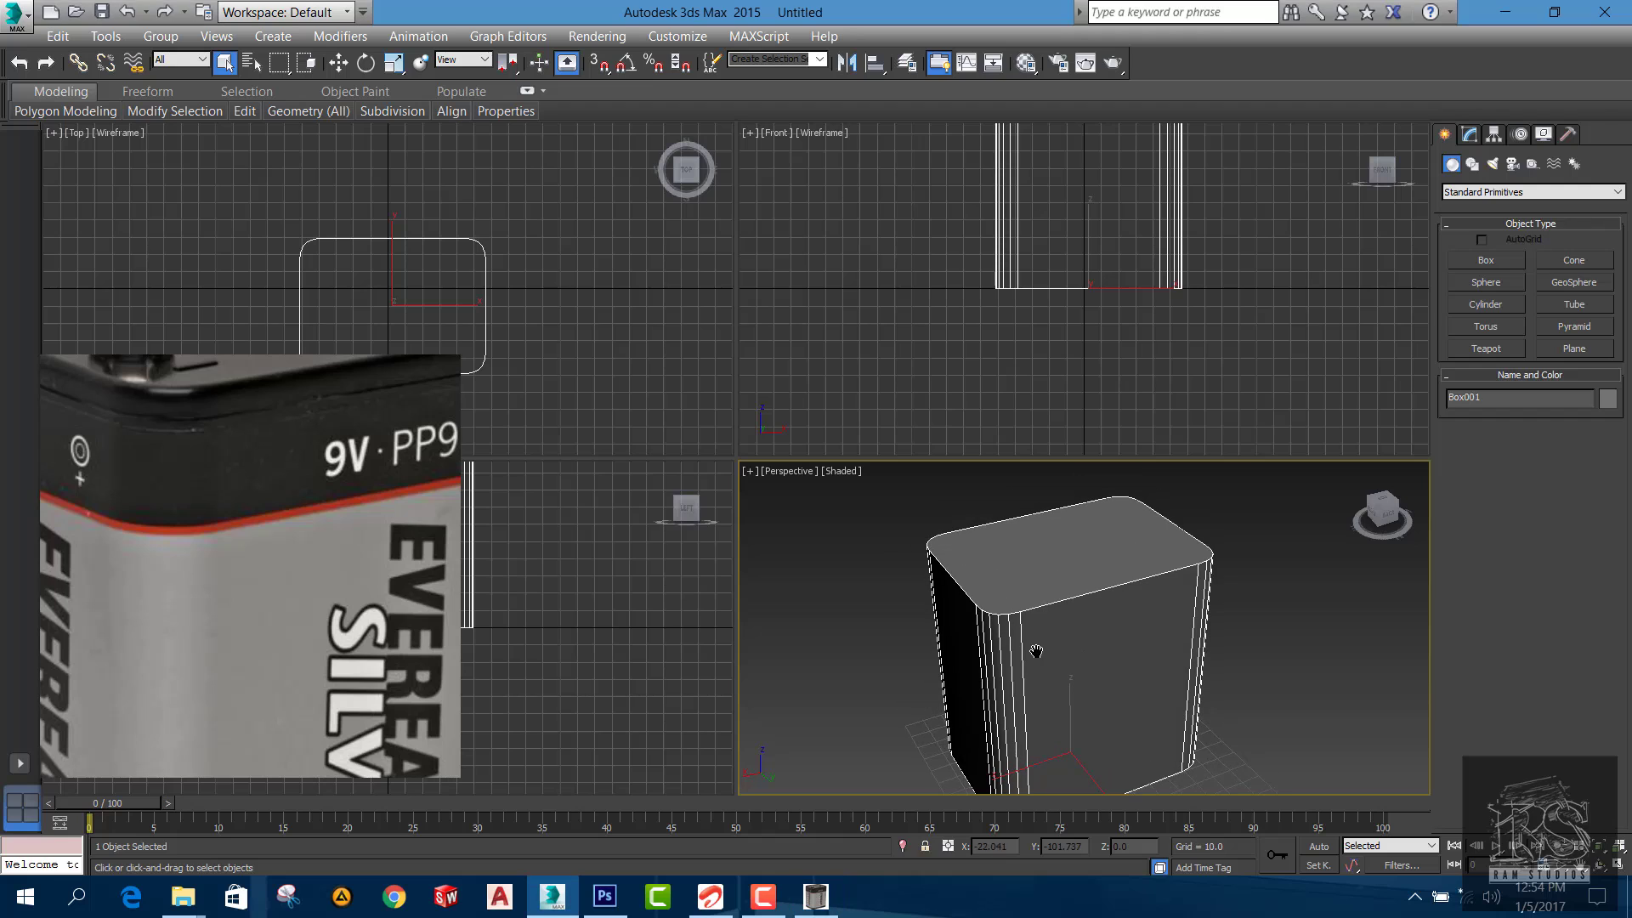
{"action": "scroll", "coordinate": [259, 564], "scroll_direction": "down", "scroll_amount": 3}
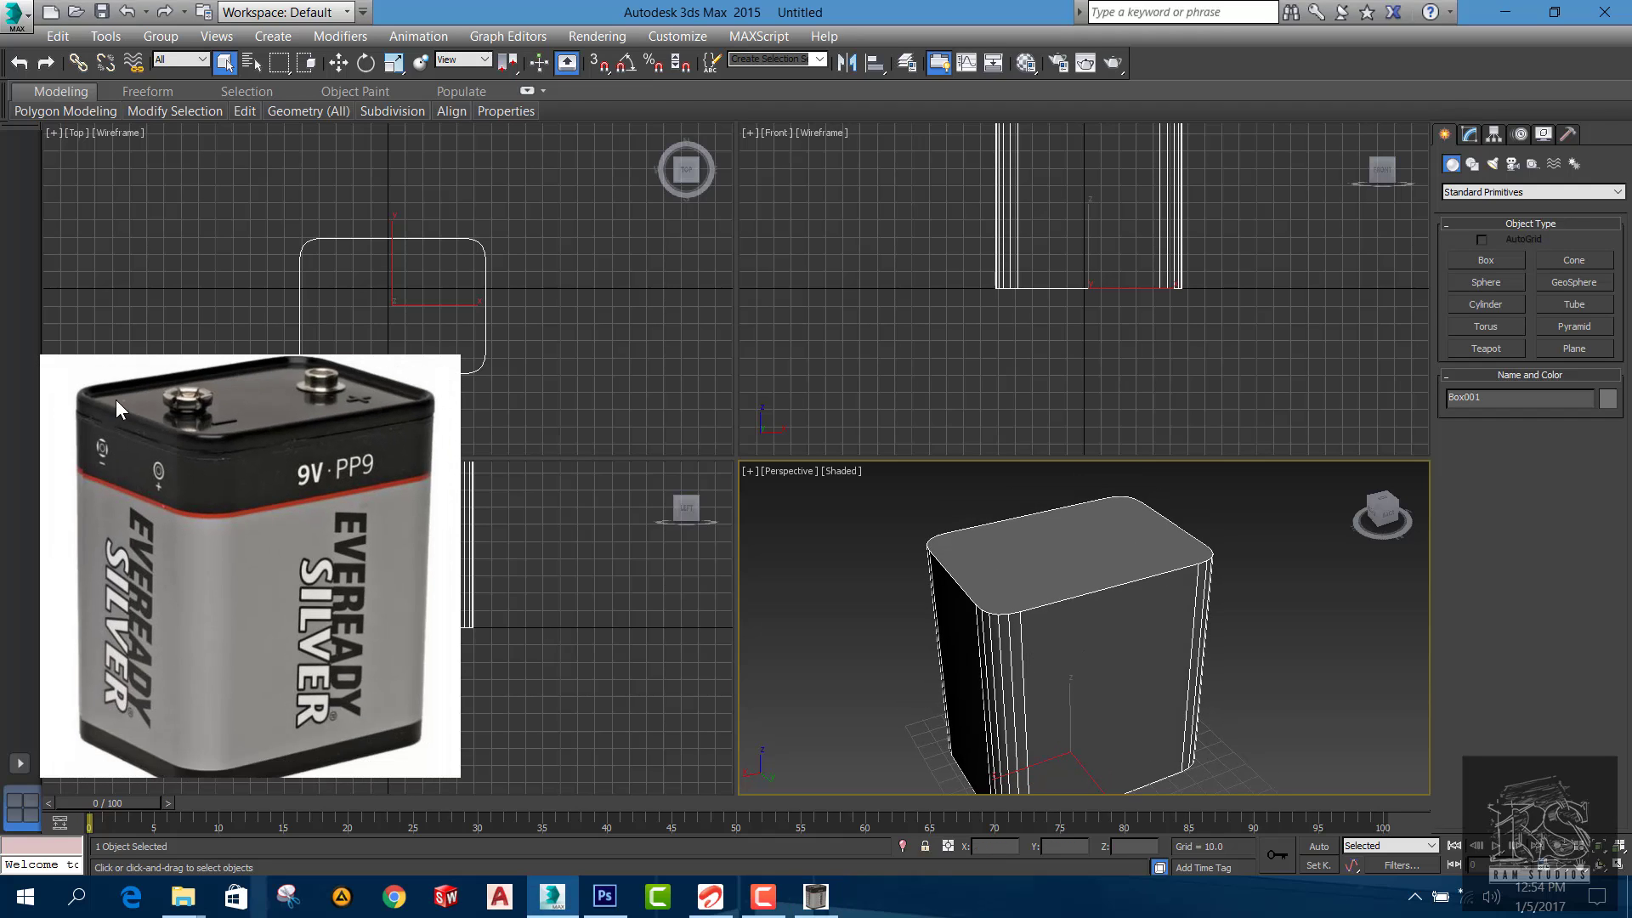
{"action": "scroll", "coordinate": [101, 364], "scroll_direction": "up", "scroll_amount": 2}
{"action": "left_click", "coordinate": [231, 486]}
{"action": "left_click_drag", "start_coordinate": [231, 495], "coordinate": [178, 496]}
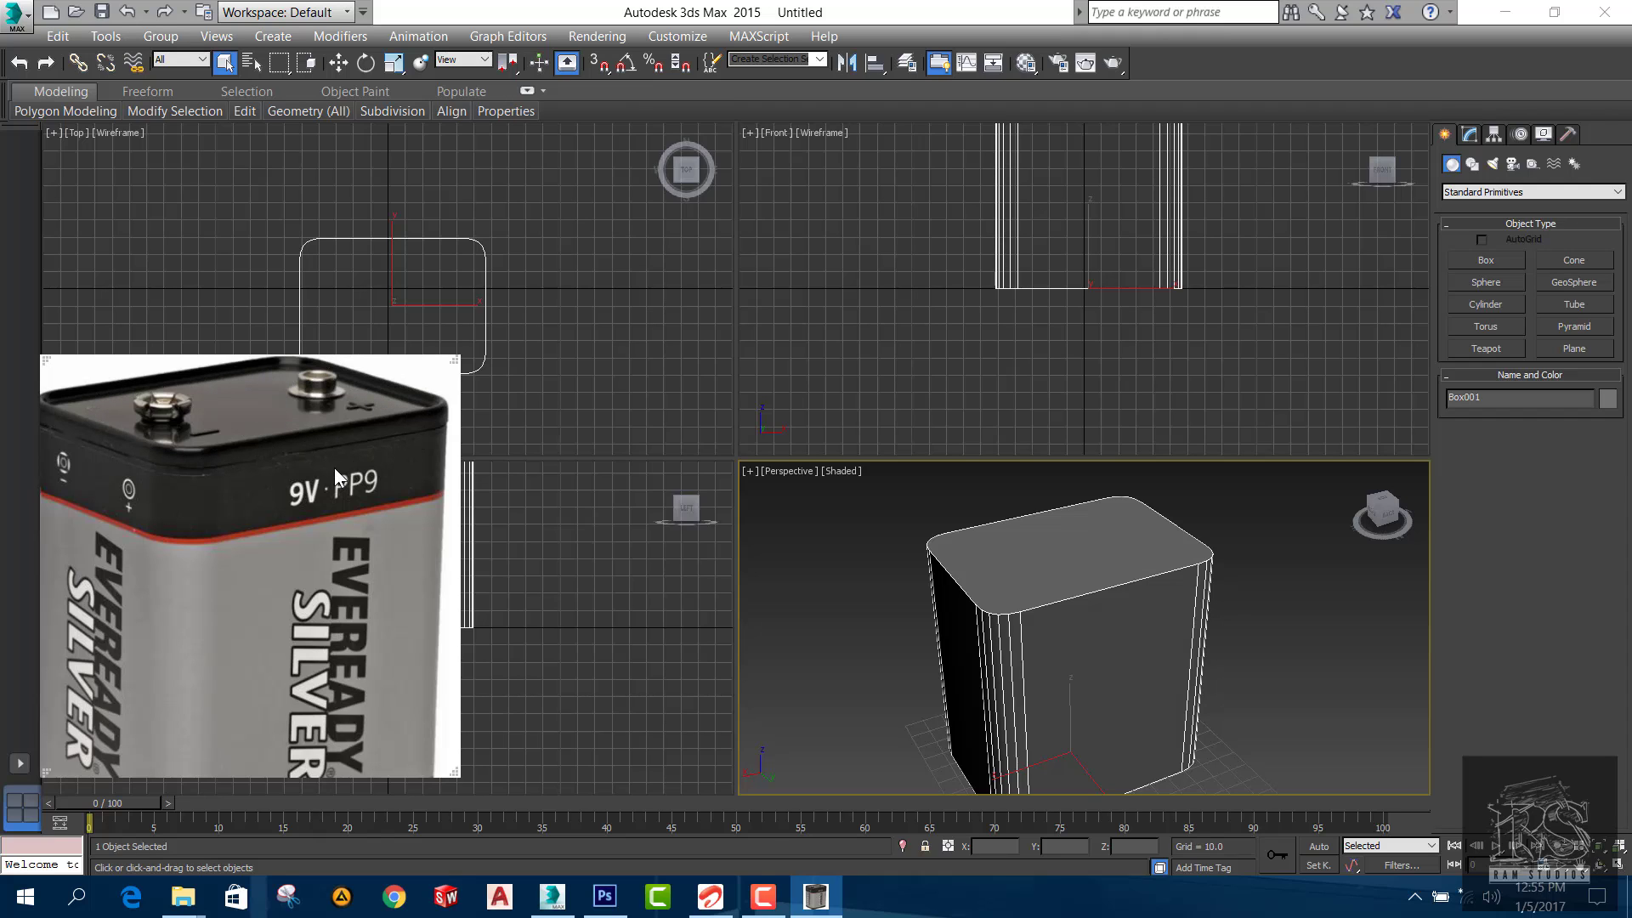
{"action": "scroll", "coordinate": [320, 551], "scroll_direction": "down", "scroll_amount": 1}
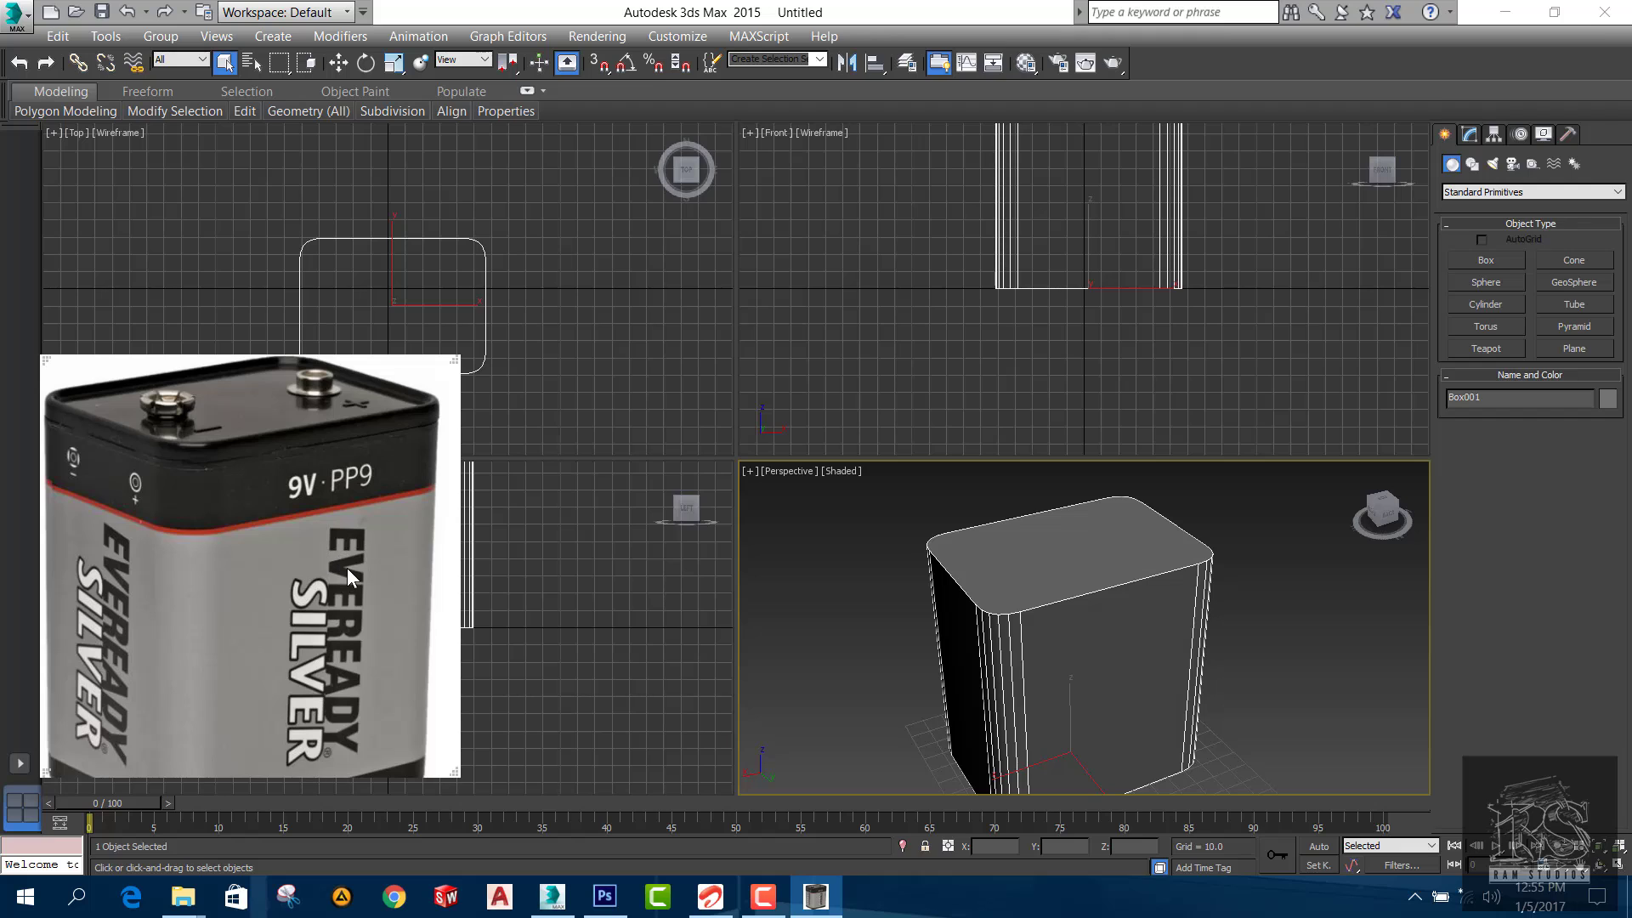
{"action": "scroll", "coordinate": [348, 569], "scroll_direction": "down", "scroll_amount": 1}
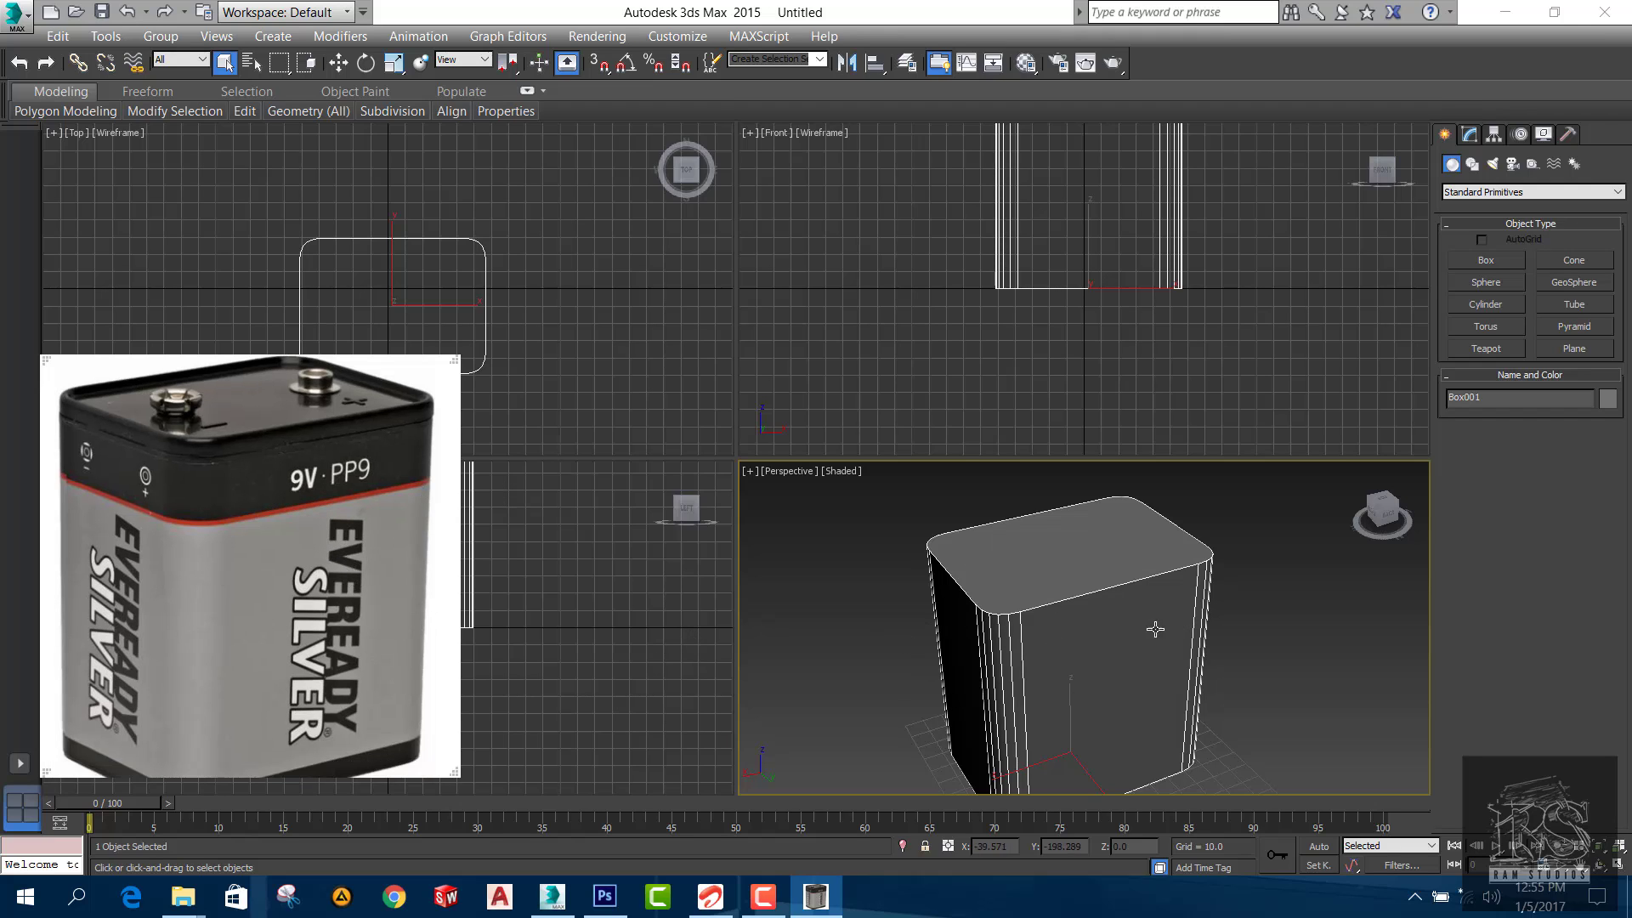
Inset the top polygon of the box by 2.4 and clear the polygon selection
{"action": "left_click", "coordinate": [1471, 136]}
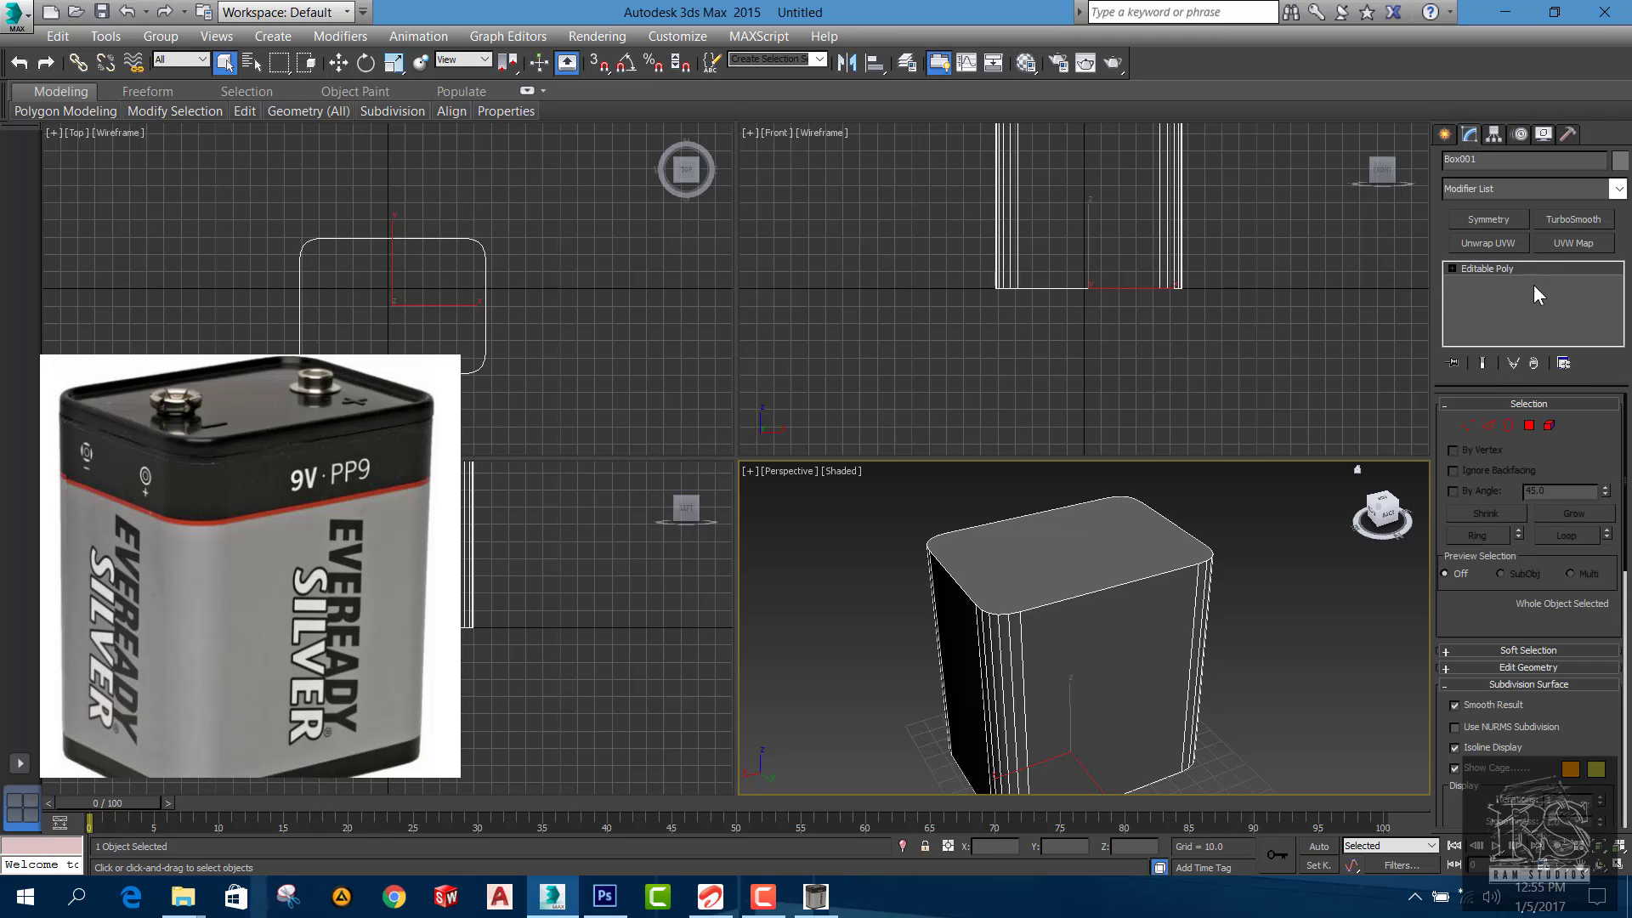
{"action": "left_click", "coordinate": [1530, 426]}
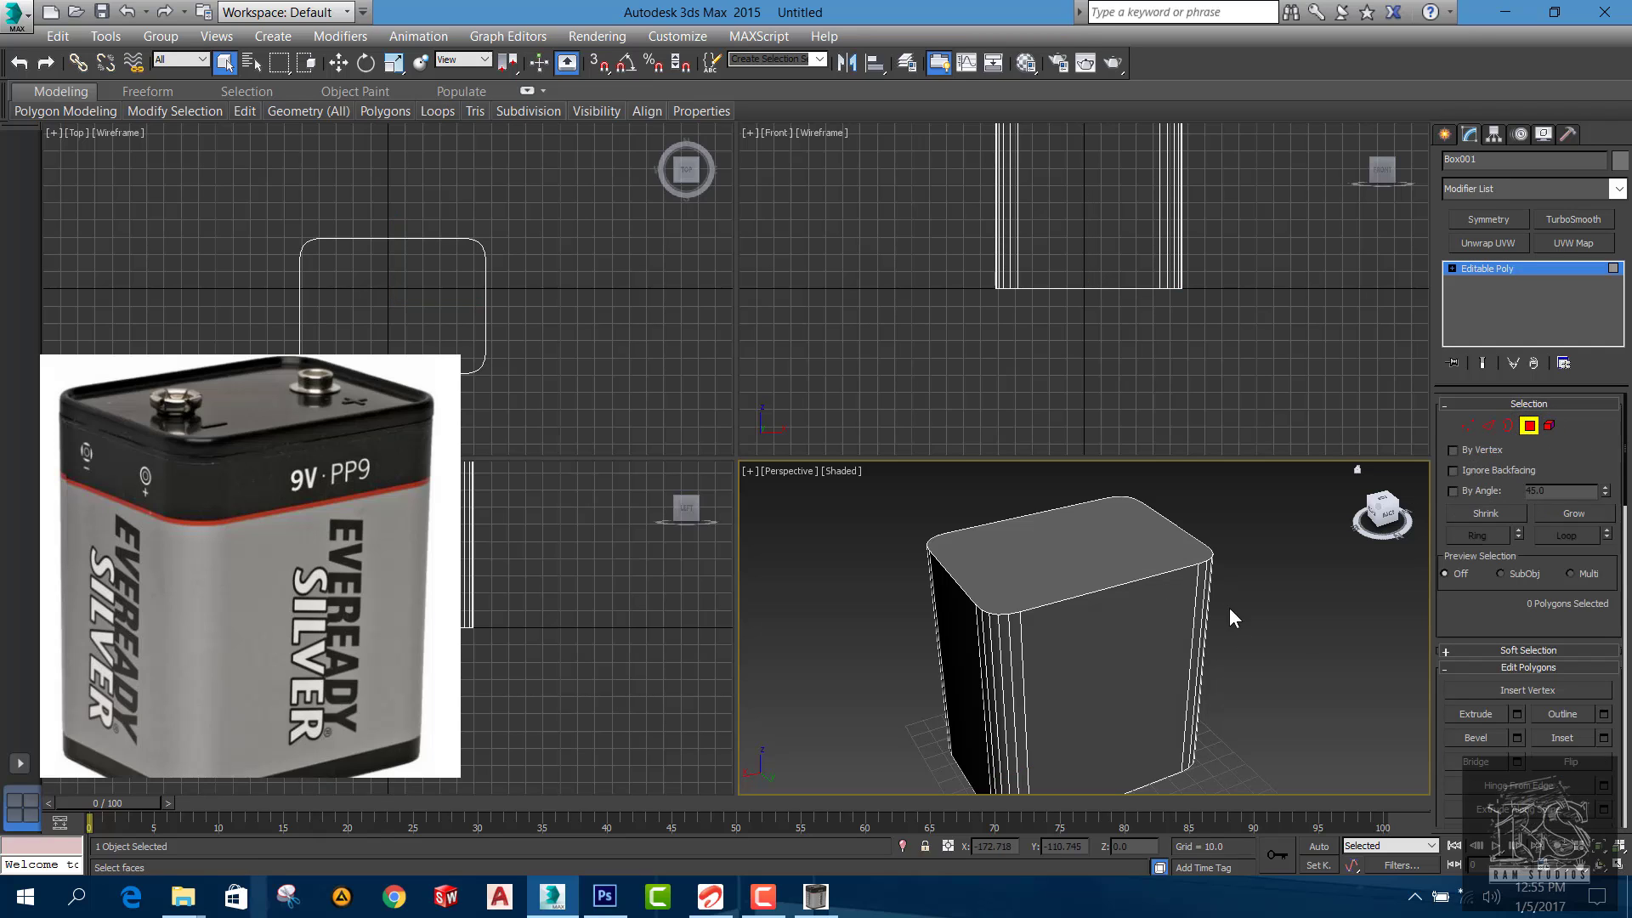
{"action": "left_click", "coordinate": [1077, 549]}
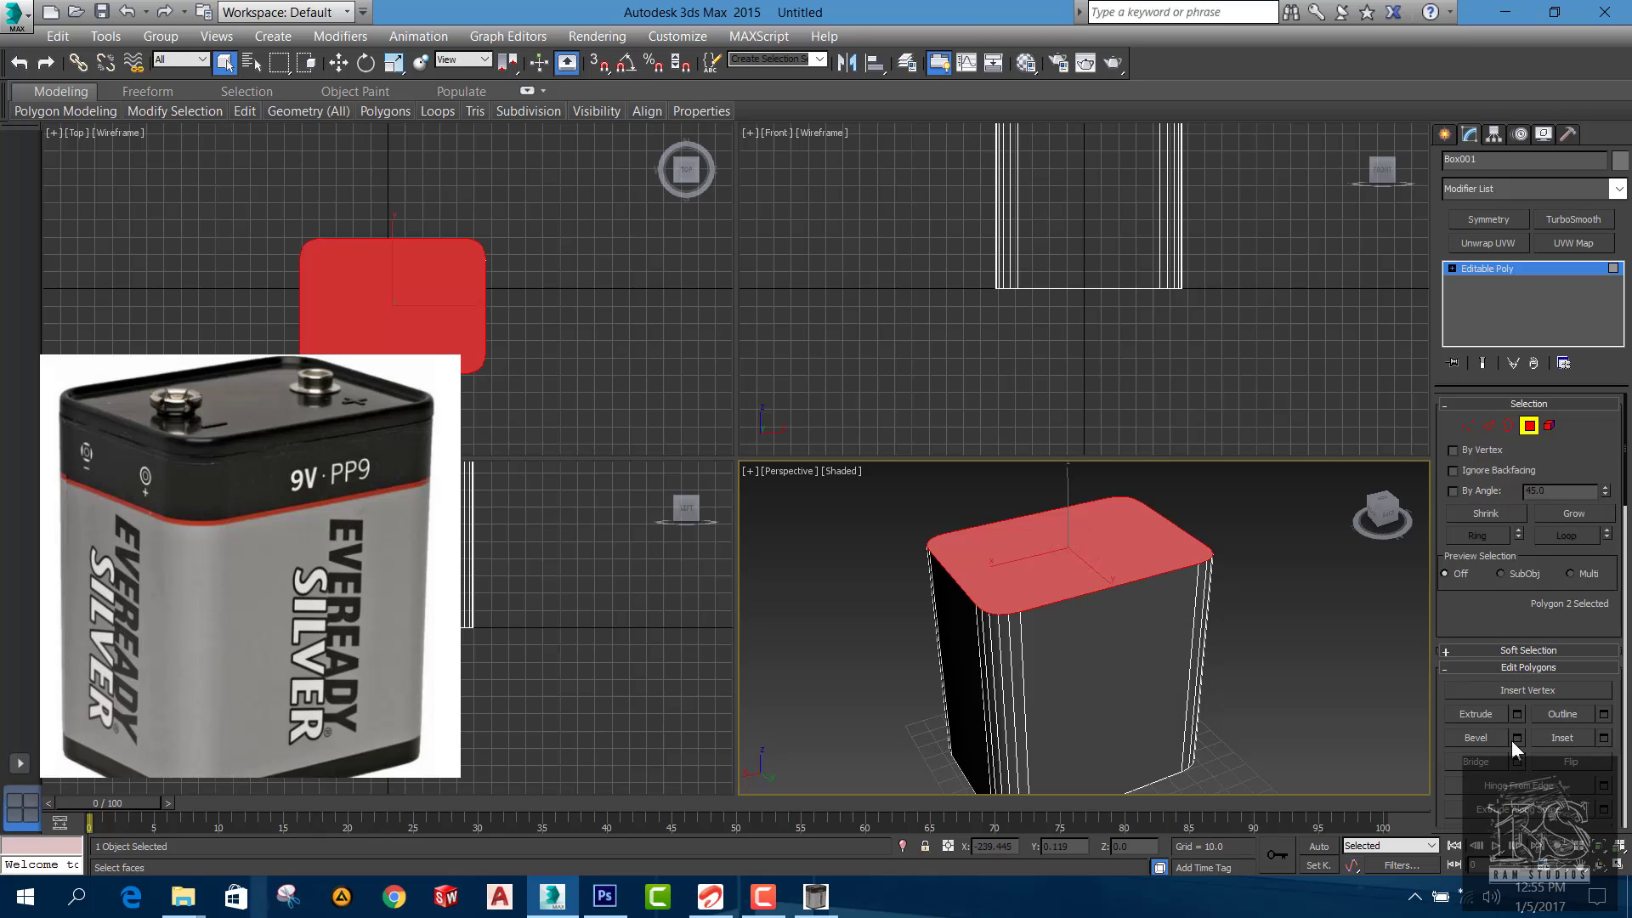
{"action": "left_click", "coordinate": [1603, 737]}
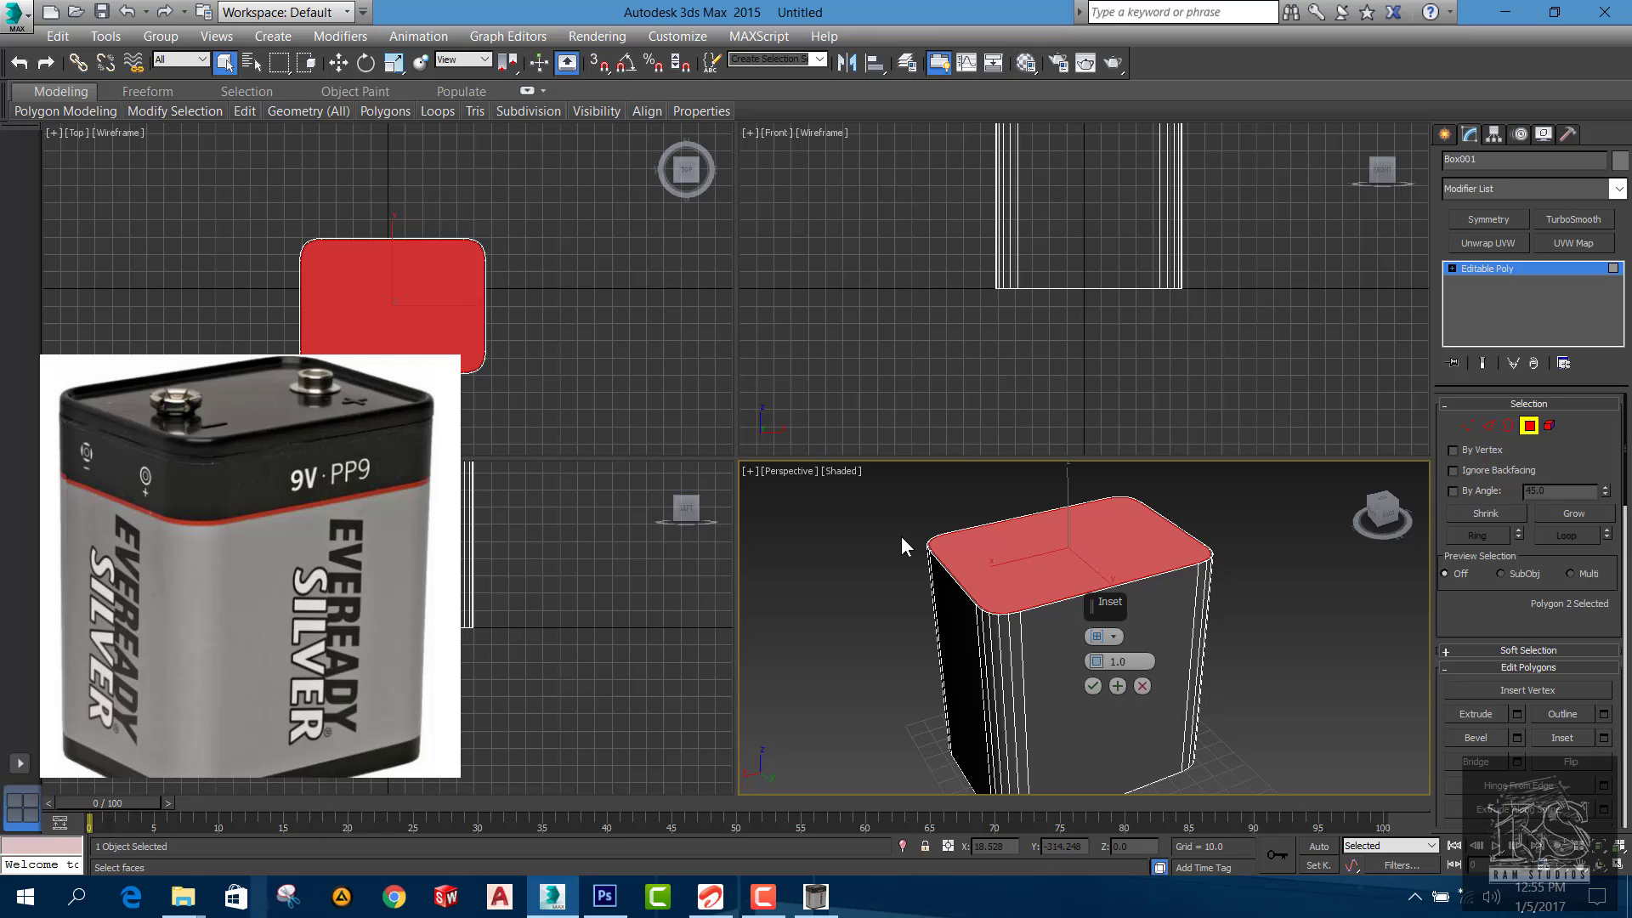
{"action": "scroll", "coordinate": [902, 546], "scroll_direction": "up", "scroll_amount": 5}
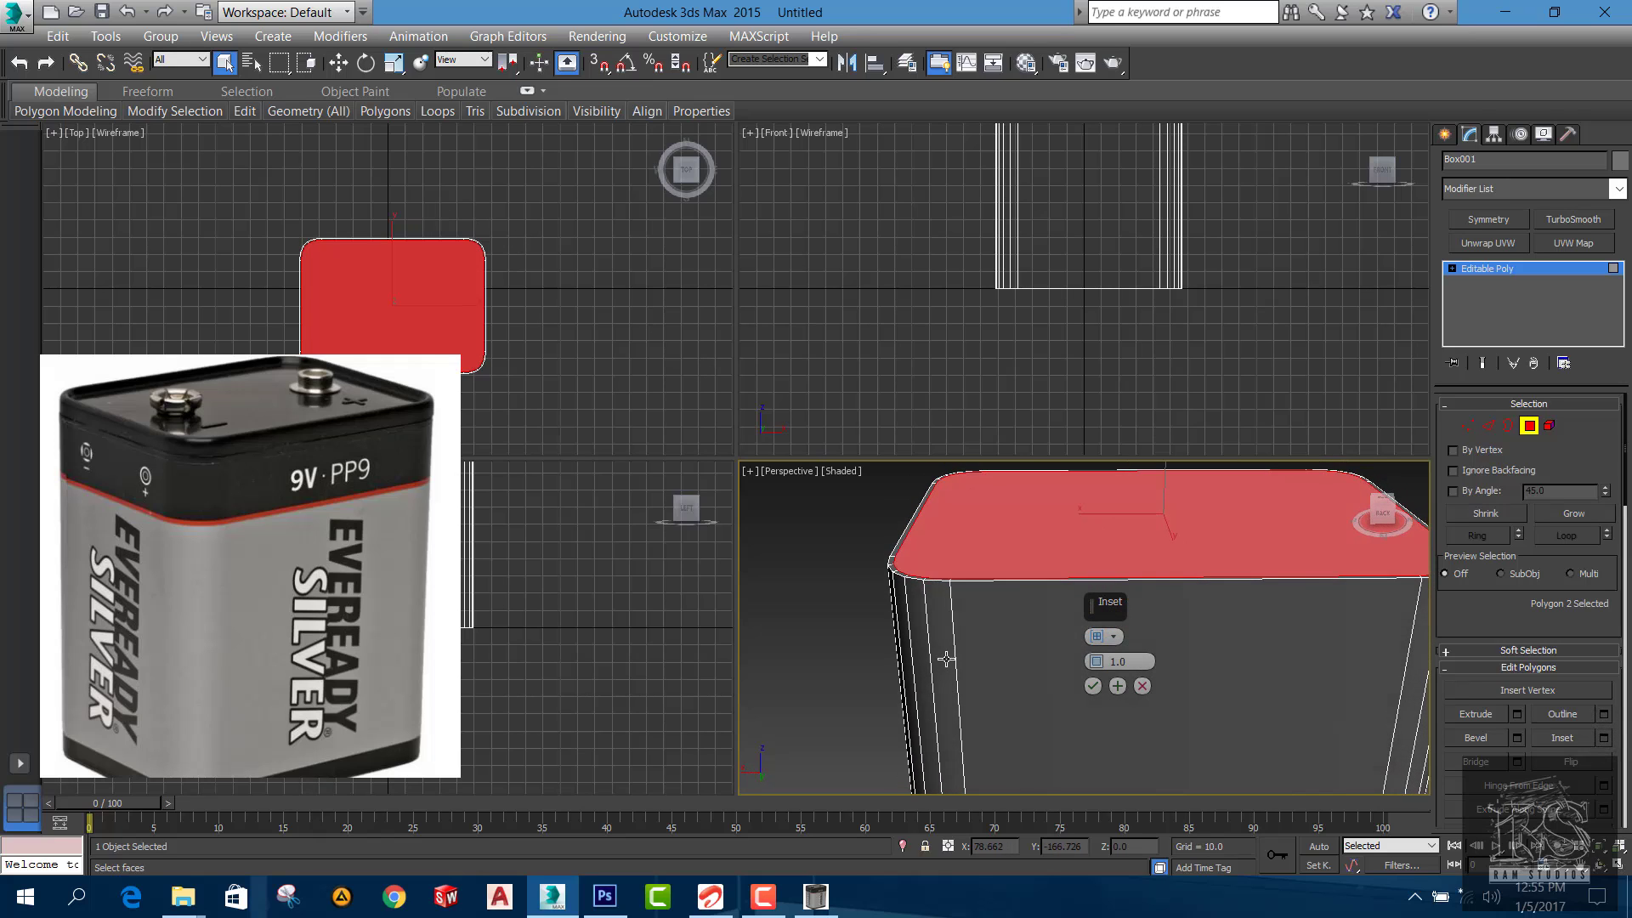
{"action": "scroll", "coordinate": [890, 555], "scroll_direction": "up", "scroll_amount": 2}
{"action": "middle_click_drag", "start_coordinate": [915, 567], "coordinate": [892, 689]}
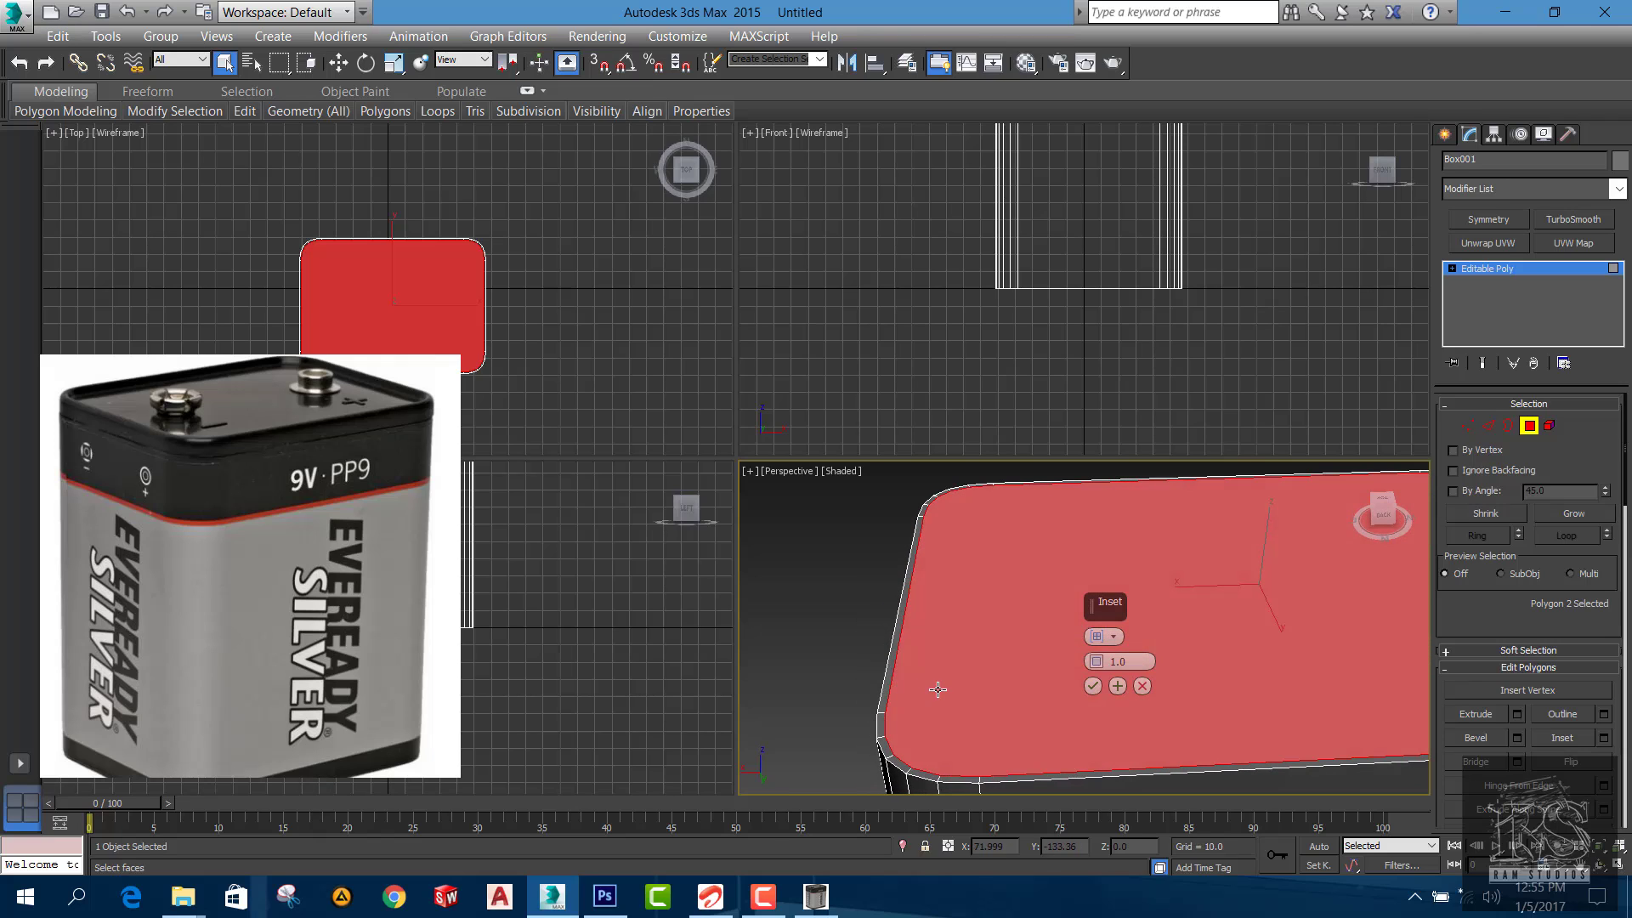
{"action": "mouse_move", "coordinate": [1097, 662]}
{"action": "left_mouse_down"}
{"action": "mouse_move", "coordinate": [1098, 636]}
{"action": "mouse_move", "coordinate": [1103, 653]}
{"action": "left_mouse_up"}
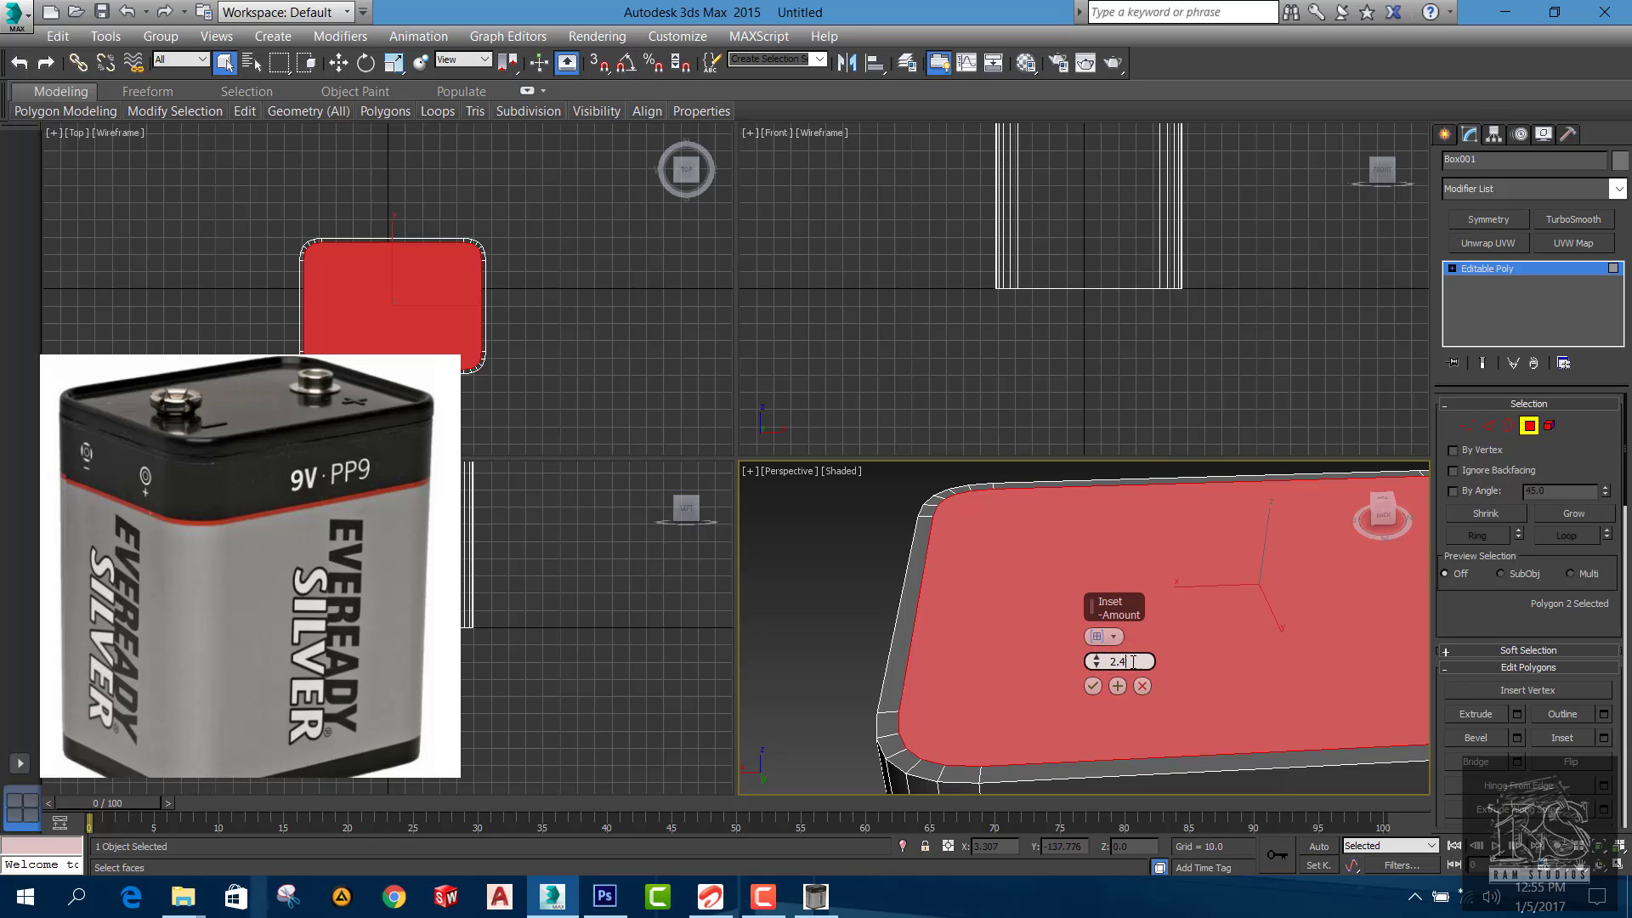
{"action": "left_click", "coordinate": [1096, 682]}
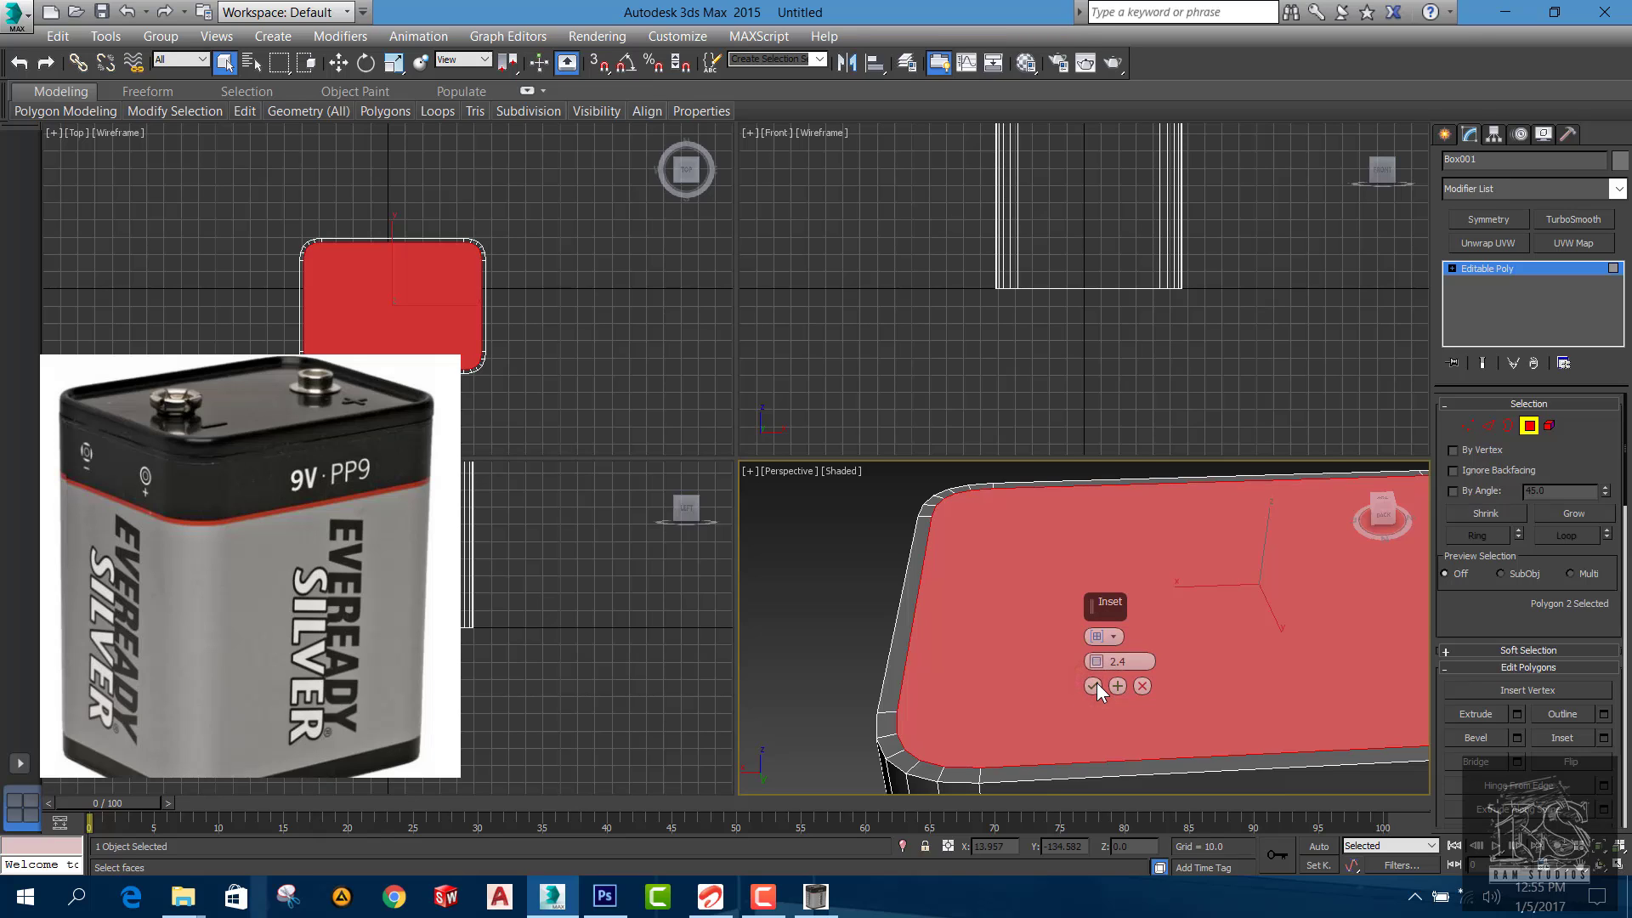
{"action": "left_click", "coordinate": [1096, 682]}
{"action": "left_click", "coordinate": [833, 626]}
{"action": "scroll", "coordinate": [960, 650], "scroll_direction": "down", "scroll_amount": 2}
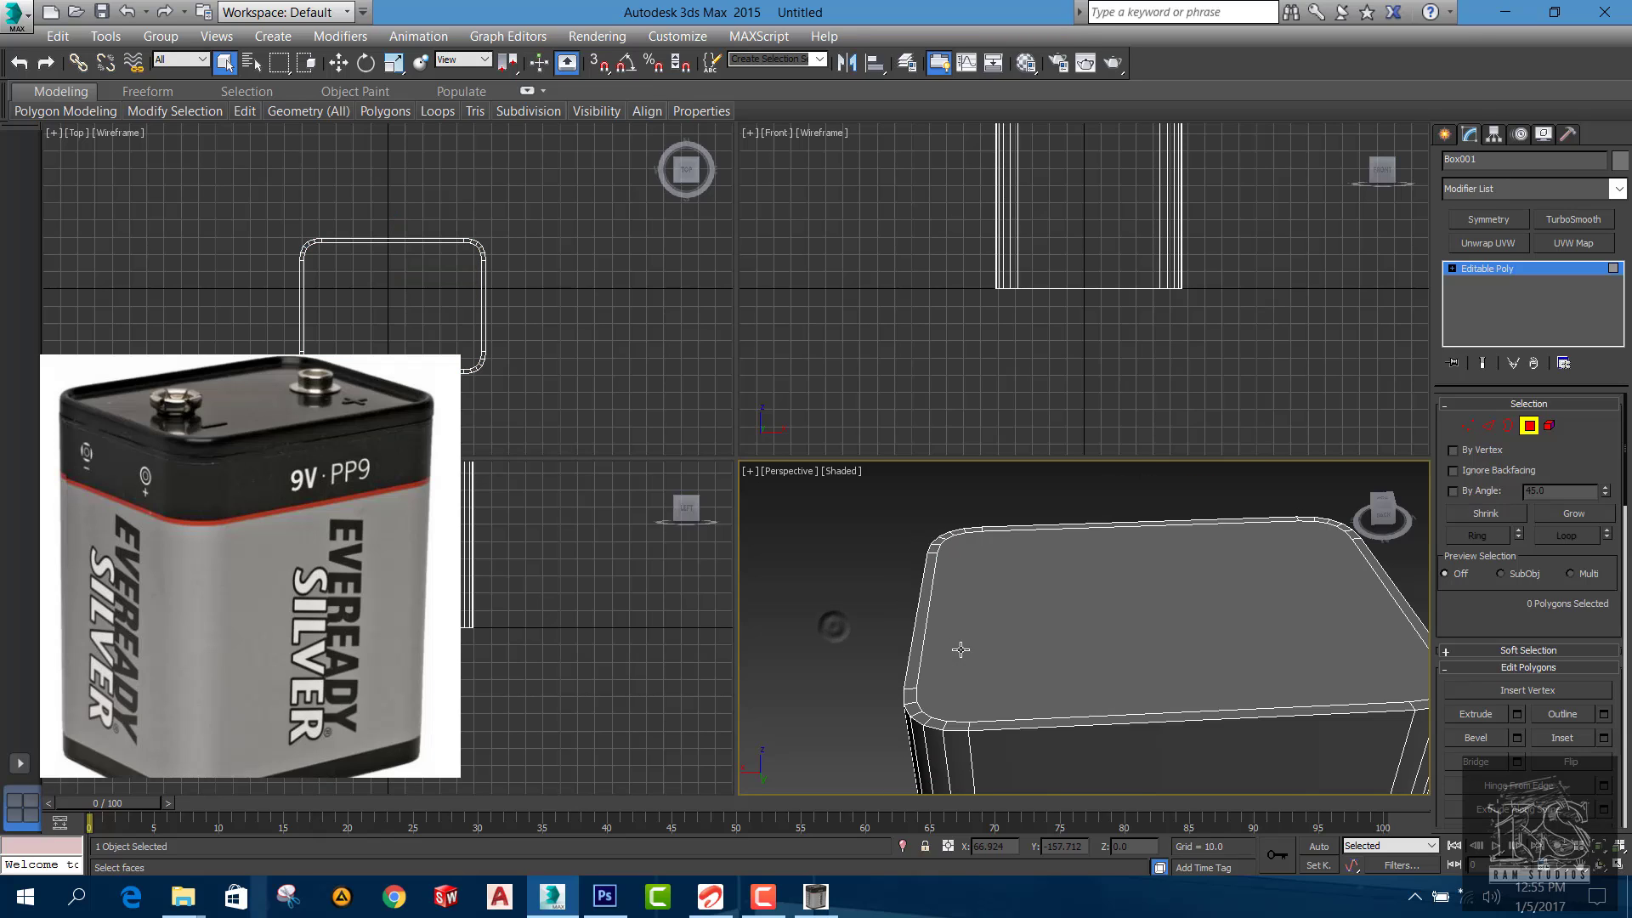
Select the inset top polygon of the box and extrude it downward with a height of -2.5
{"action": "left_click", "coordinate": [149, 442]}
{"action": "scroll", "coordinate": [98, 394], "scroll_direction": "down", "scroll_amount": 1}
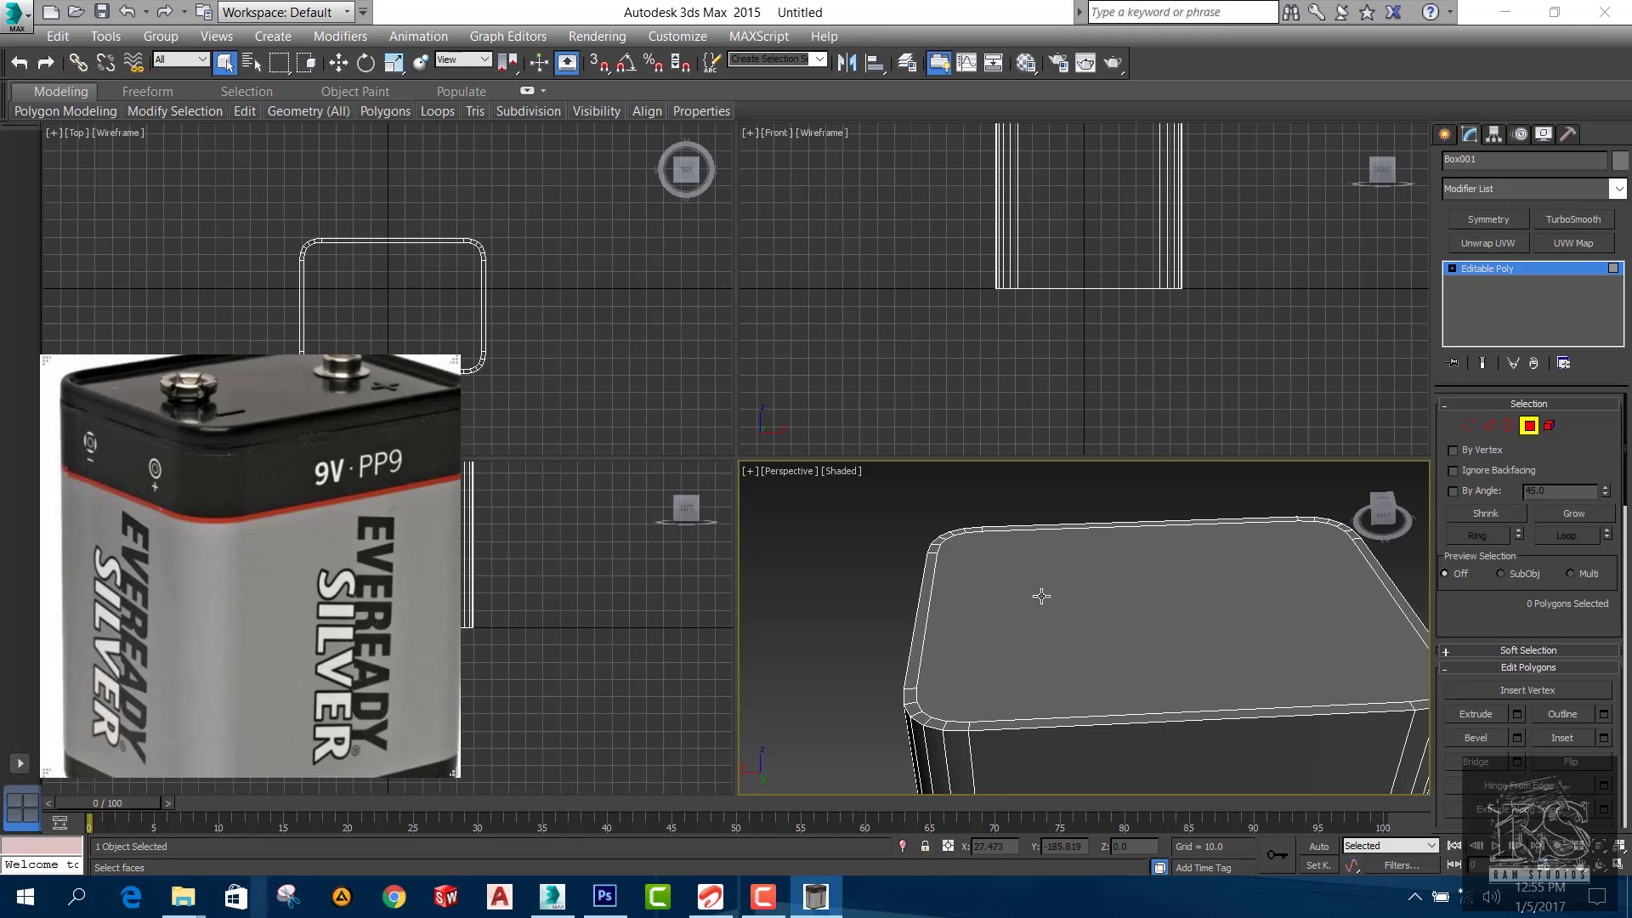
{"action": "left_click", "coordinate": [1006, 588]}
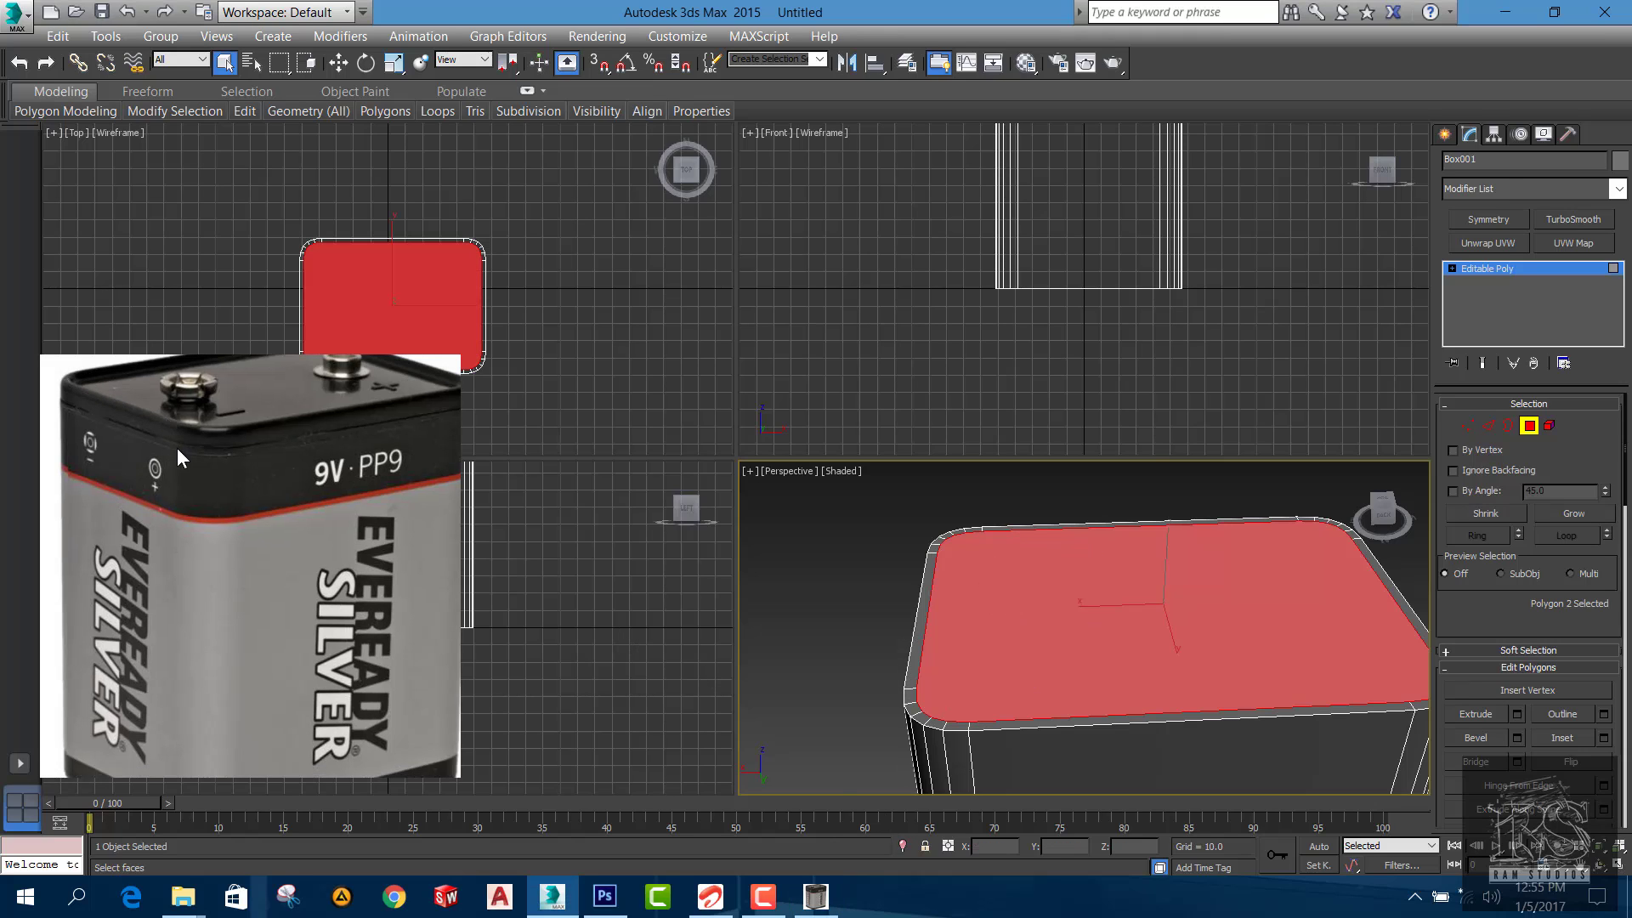
{"action": "scroll", "coordinate": [361, 504], "scroll_direction": "down", "scroll_amount": 1}
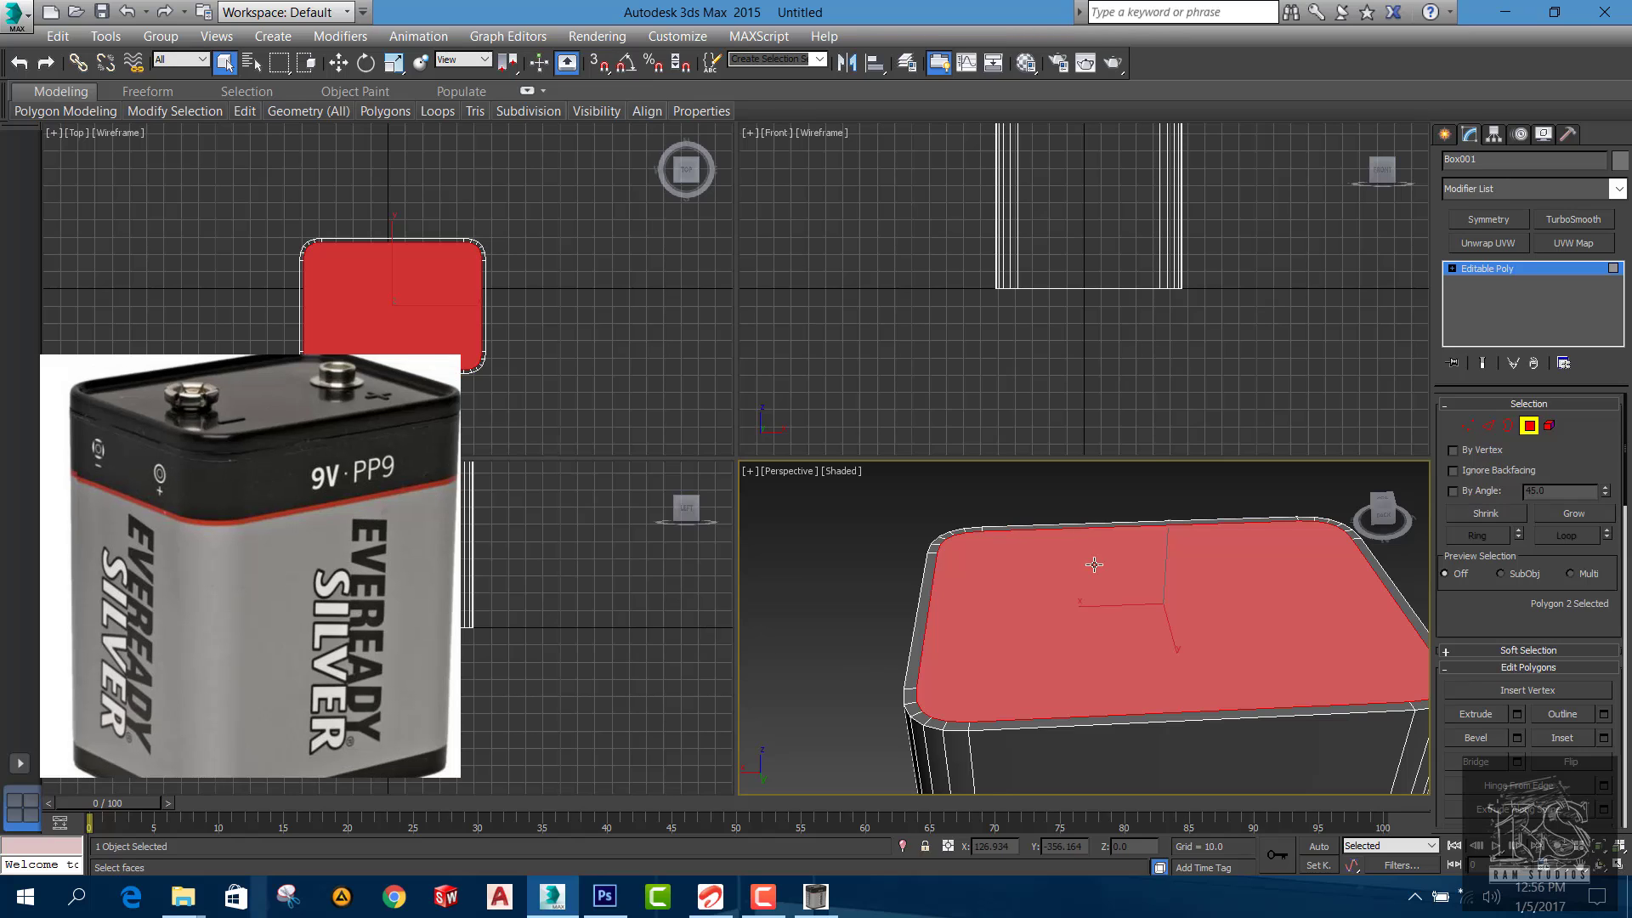
{"action": "mouse_move", "coordinate": [1151, 666]}
{"action": "middle_mouse_down", "text": "alt"}
{"action": "mouse_move", "coordinate": [1198, 663]}
{"action": "mouse_move", "coordinate": [1183, 650]}
{"action": "mouse_move", "coordinate": [1130, 671]}
{"action": "middle_mouse_up", "text": "alt"}
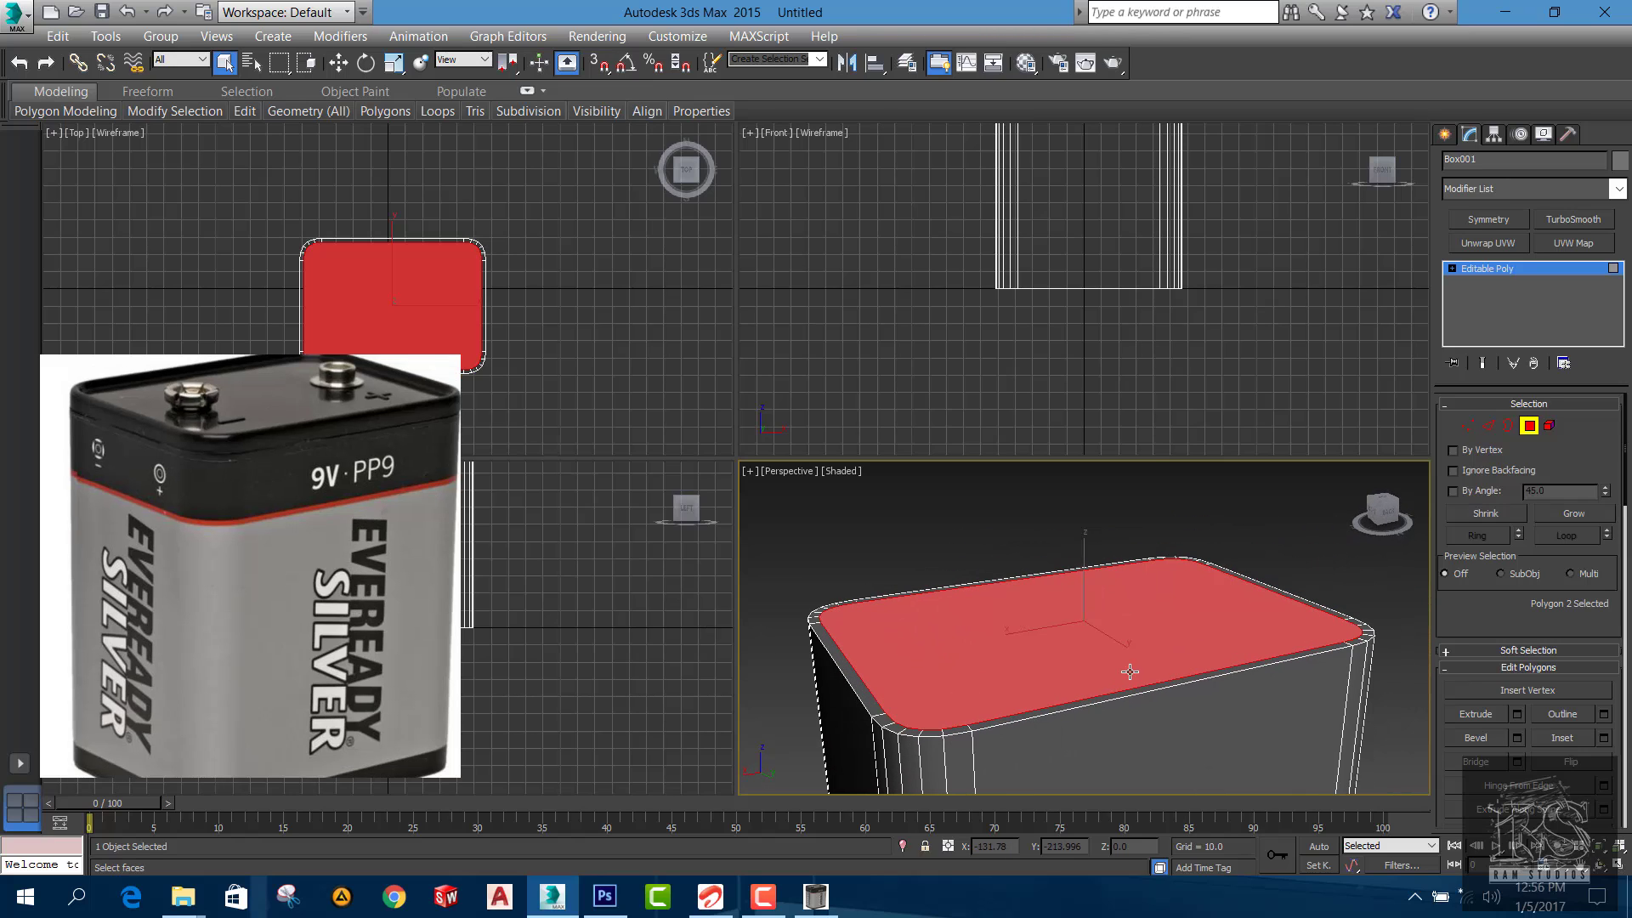
{"action": "left_click", "coordinate": [1518, 716]}
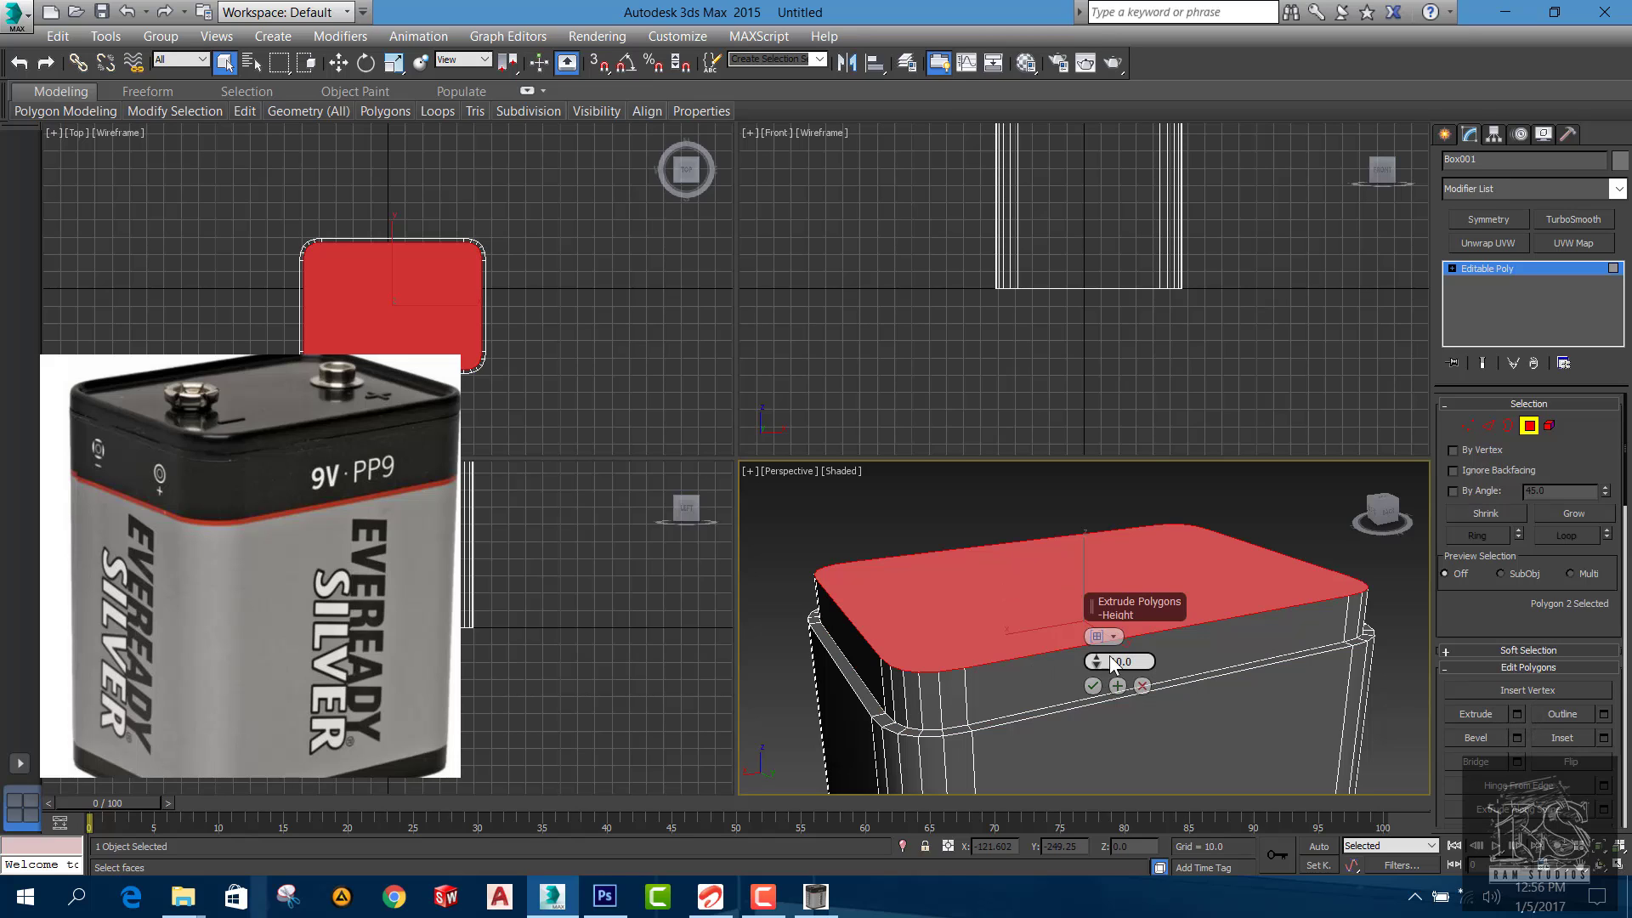
{"action": "left_click_drag", "start_coordinate": [1094, 665], "coordinate": [1106, 721]}
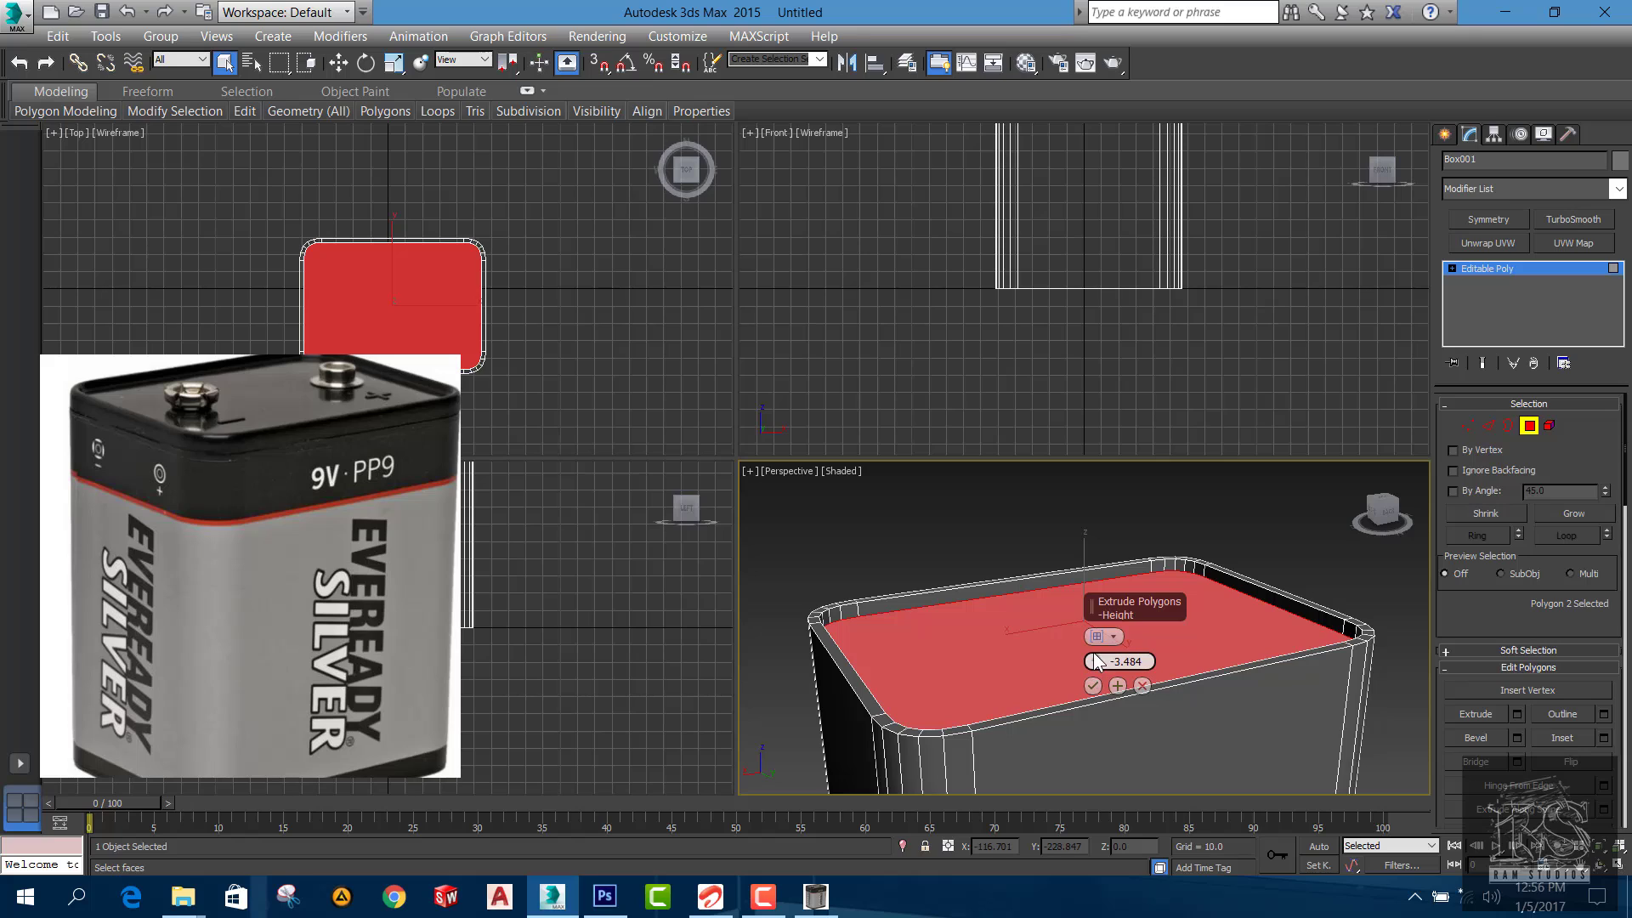
{"action": "left_click_drag", "start_coordinate": [1095, 664], "coordinate": [1096, 660]}
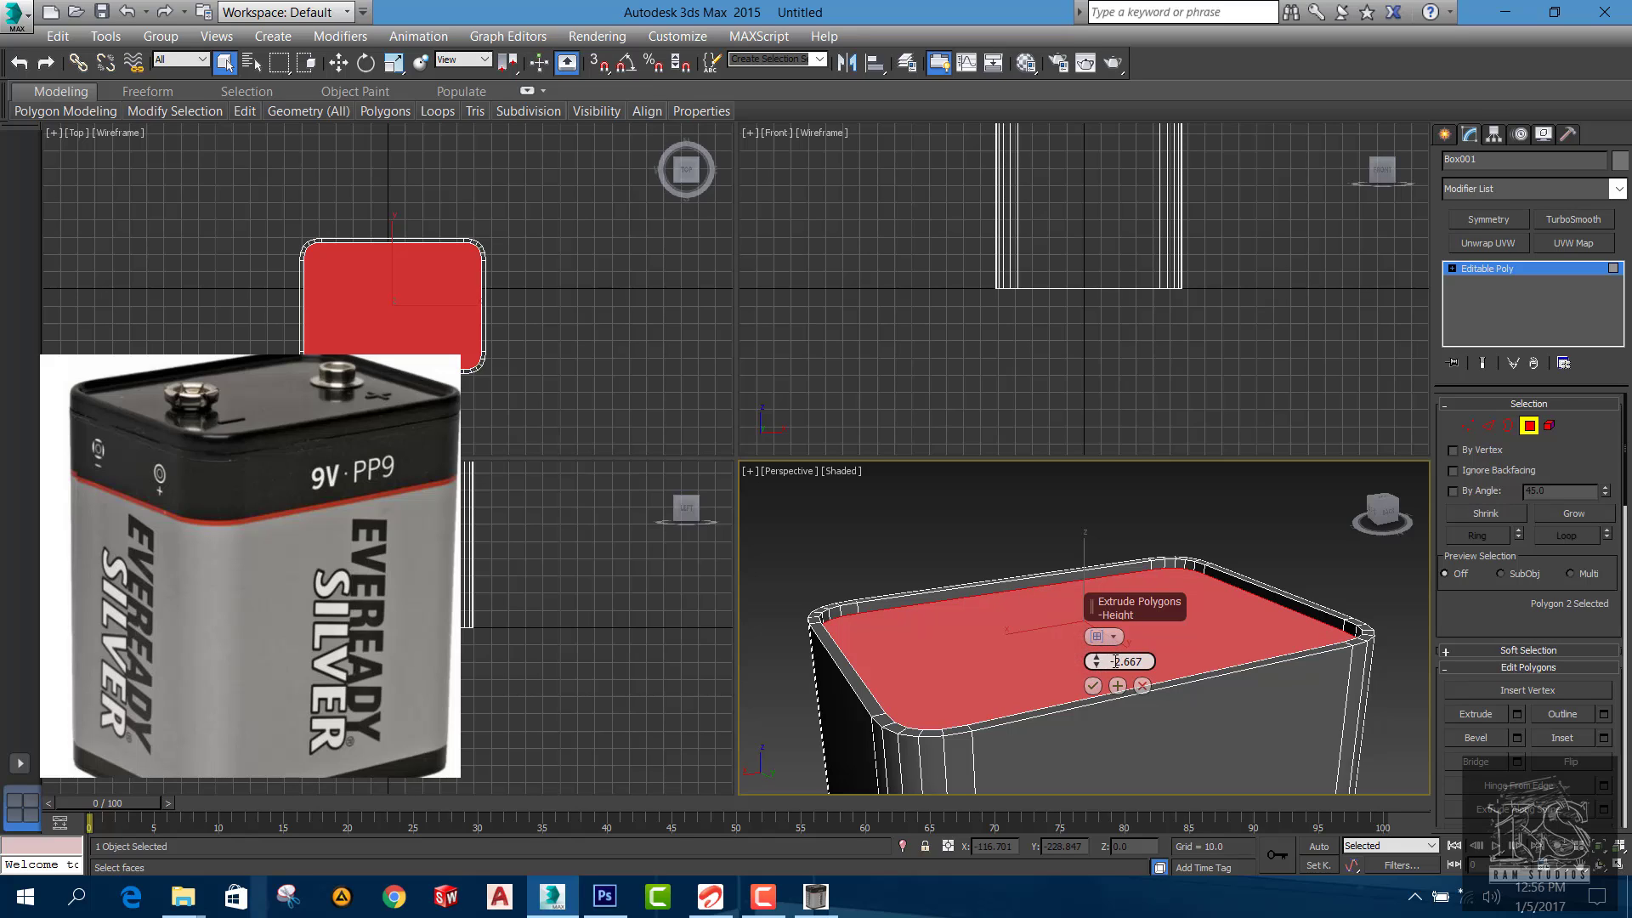
{"action": "double_click", "coordinate": [1125, 662]}
{"action": "type", "text": "-2.5"}
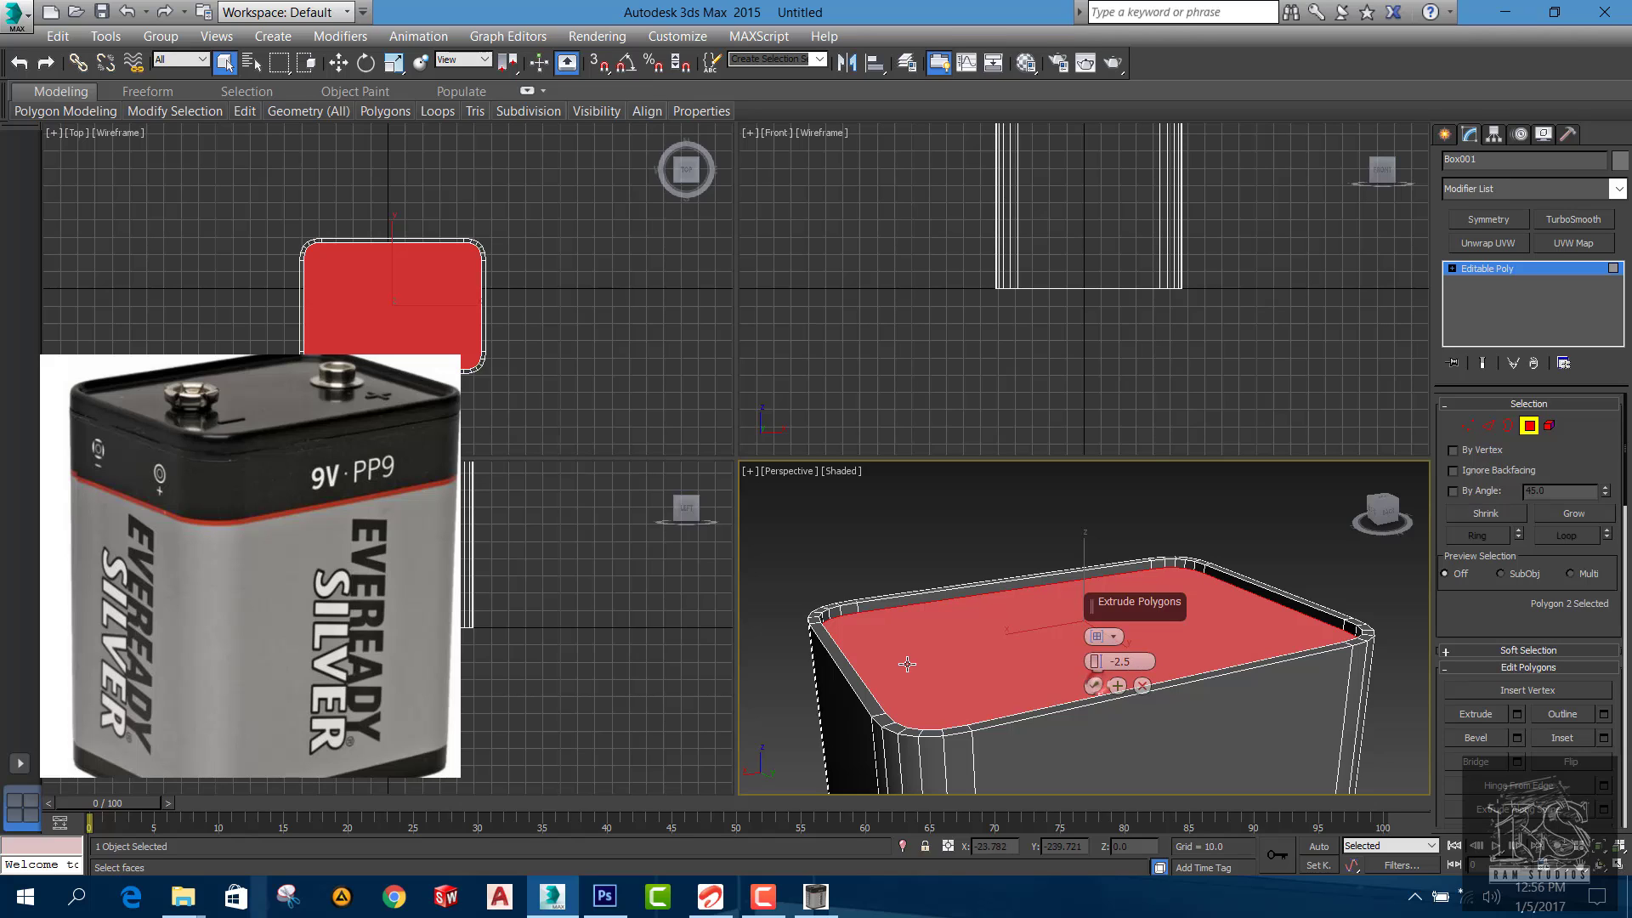
{"action": "left_click", "coordinate": [1092, 685]}
Leave polygon editing, deselect the box and examine its recessed top, rim and rounded corners up close
{"action": "left_click", "coordinate": [1266, 553]}
{"action": "middle_click_drag", "start_coordinate": [1266, 554], "coordinate": [1226, 643], "text": "alt"}
{"action": "left_click", "coordinate": [1444, 134]}
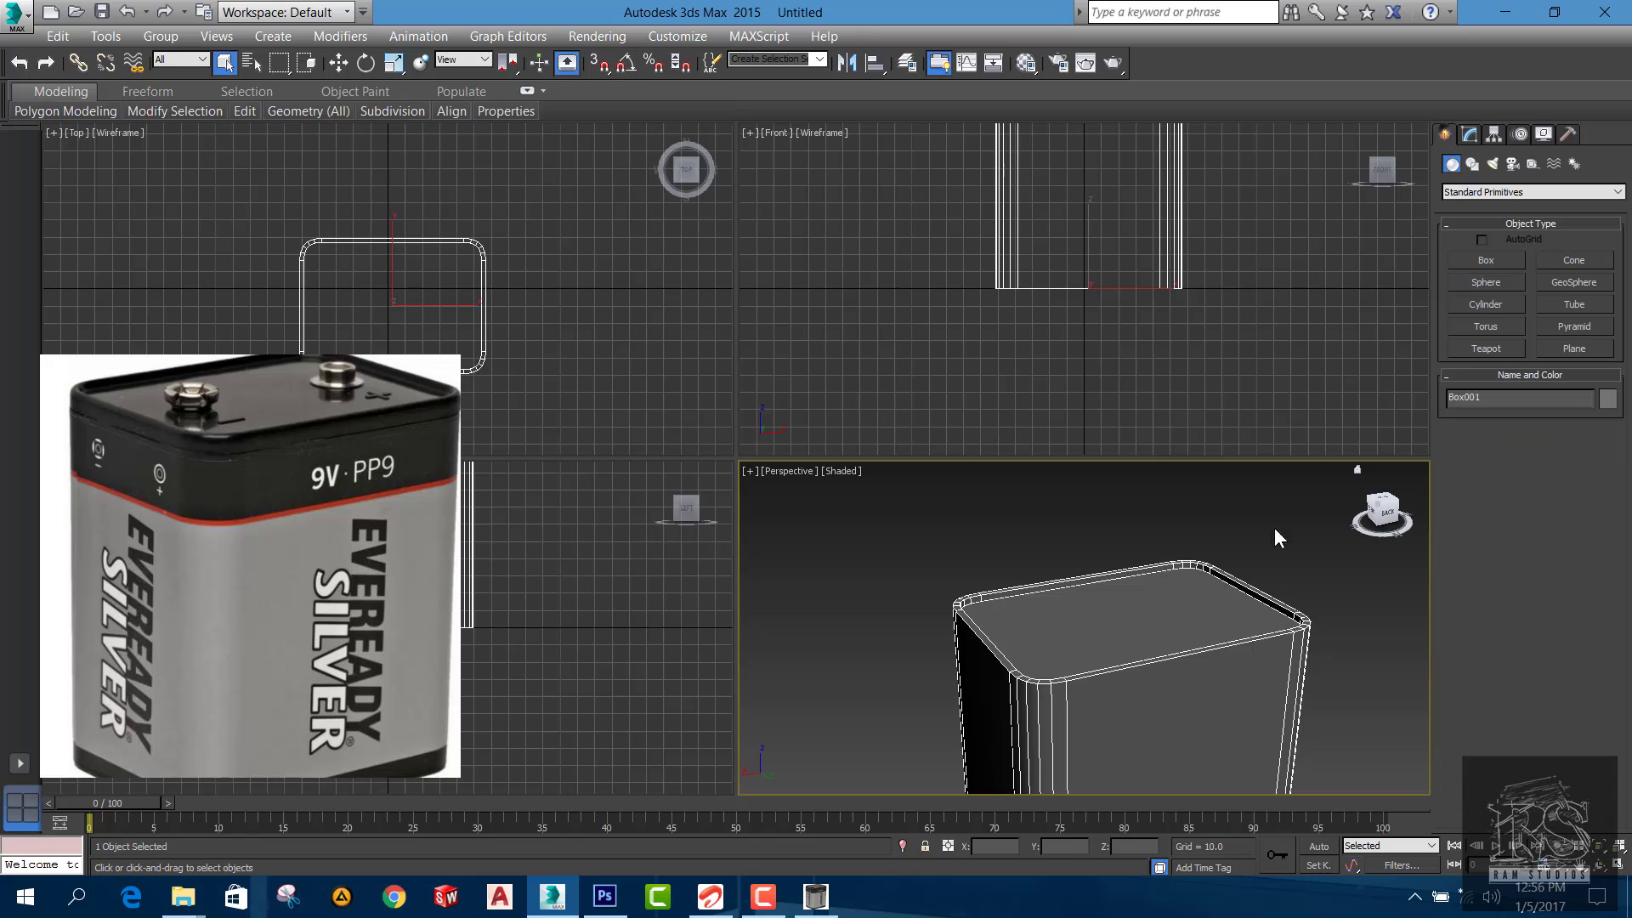
{"action": "left_click", "coordinate": [1273, 527]}
{"action": "scroll", "coordinate": [1258, 556], "scroll_direction": "up", "scroll_amount": 5}
{"action": "scroll", "coordinate": [1182, 579], "scroll_direction": "down", "scroll_amount": 2}
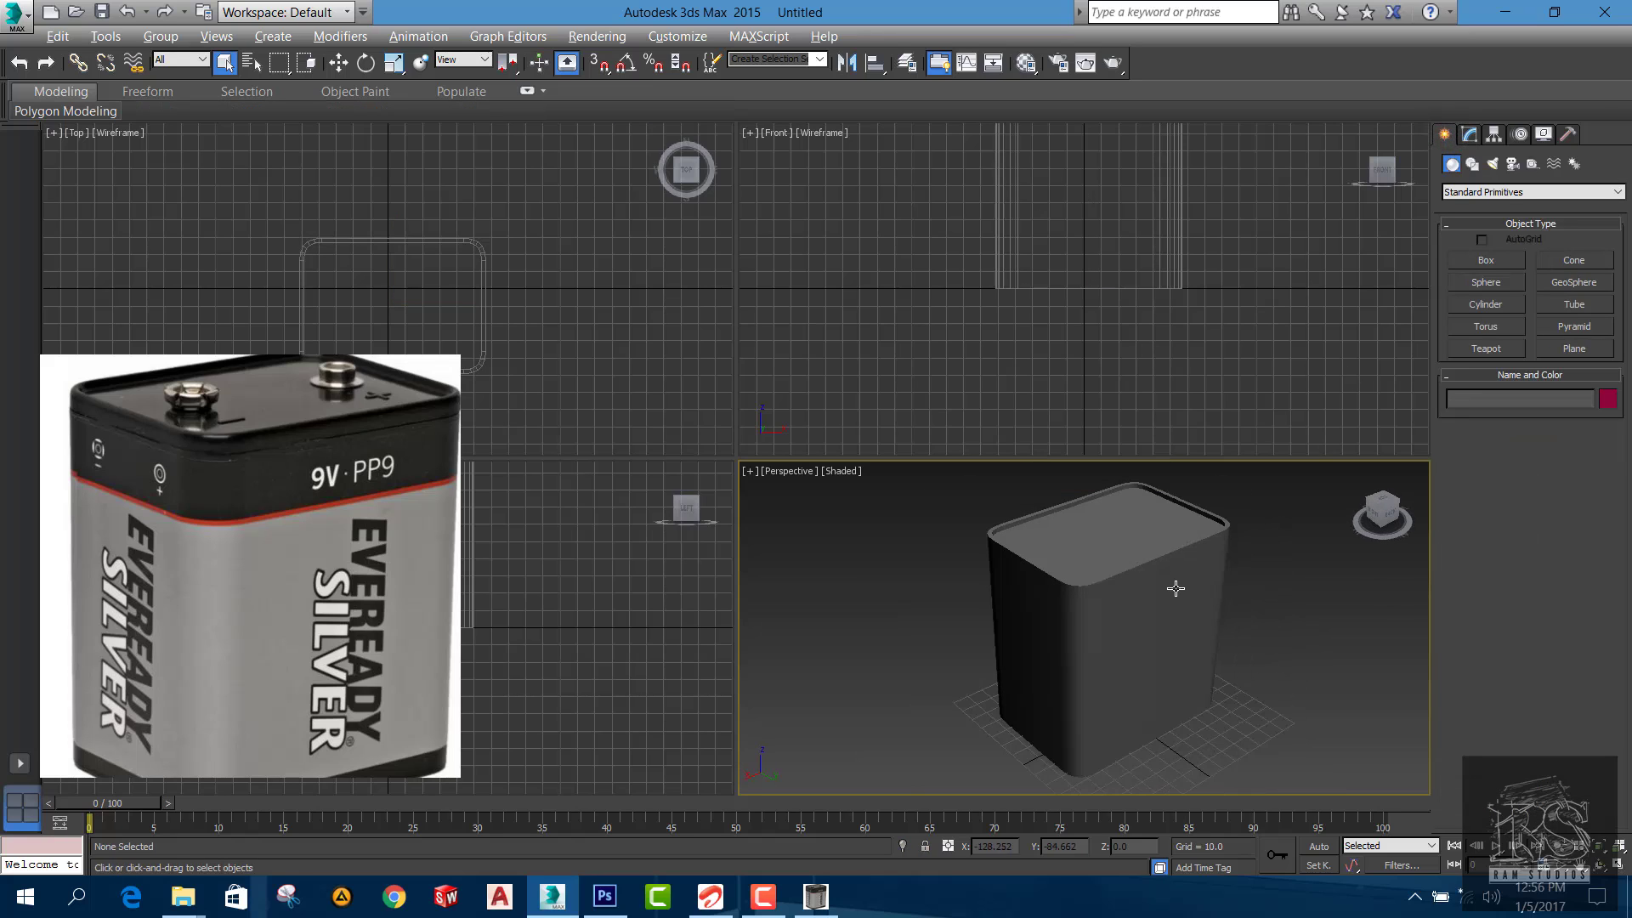
{"action": "middle_click_drag", "start_coordinate": [1176, 586], "coordinate": [1057, 596], "text": "alt"}
{"action": "scroll", "coordinate": [1057, 595], "scroll_direction": "up", "scroll_amount": 4}
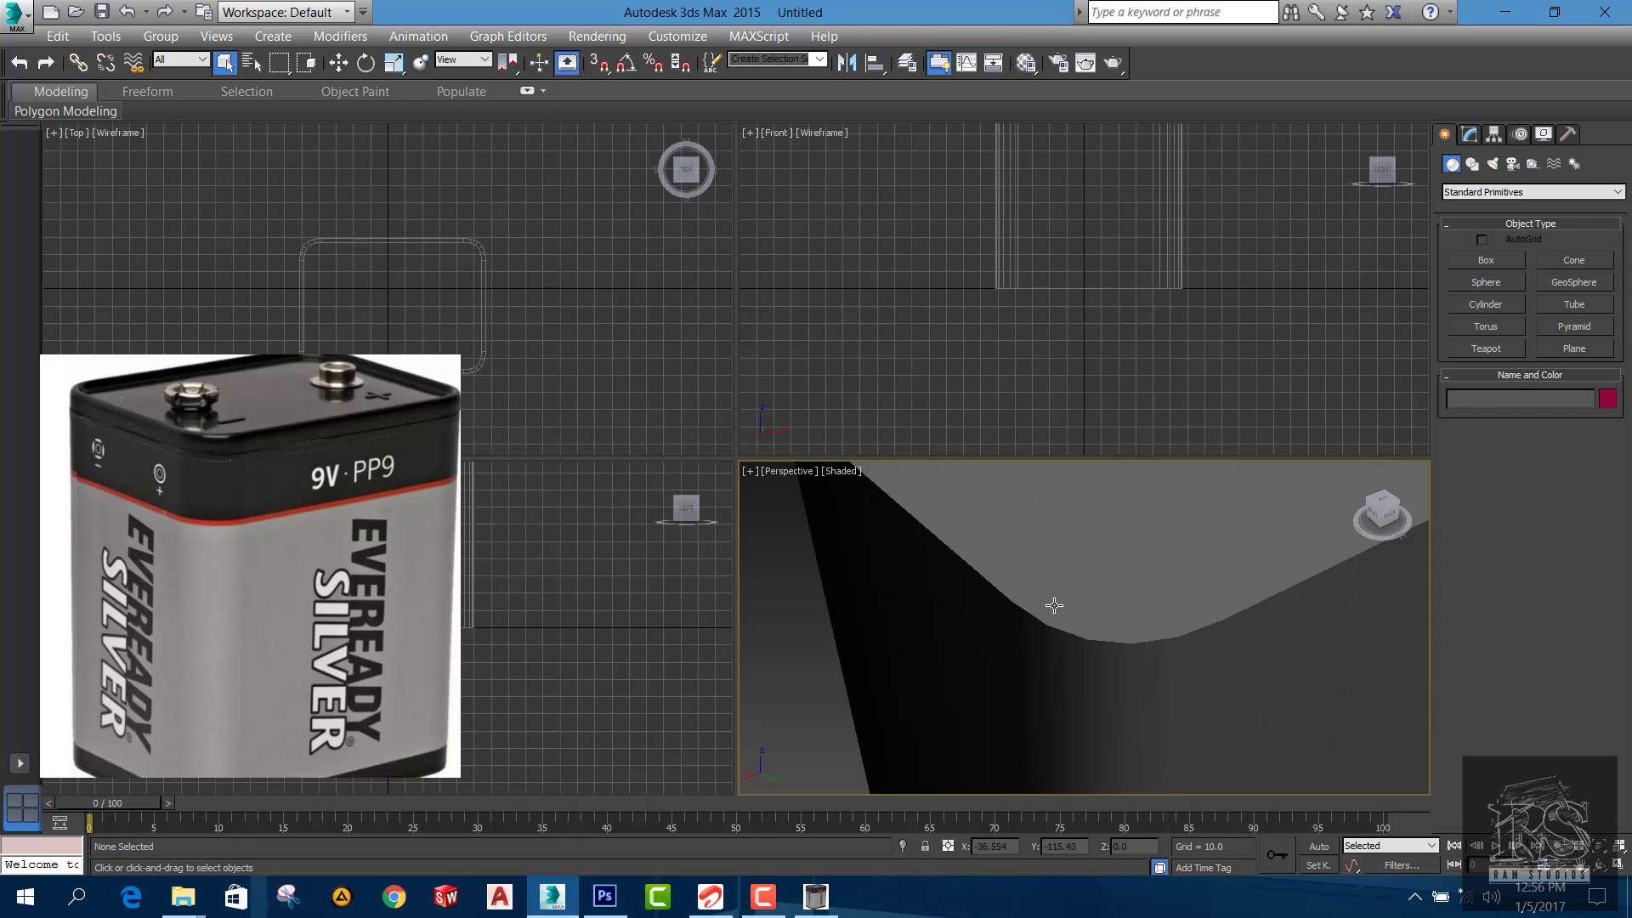
{"action": "left_click", "coordinate": [1056, 601]}
{"action": "scroll", "coordinate": [1057, 608], "scroll_direction": "down", "scroll_amount": 4}
{"action": "left_click", "coordinate": [941, 594]}
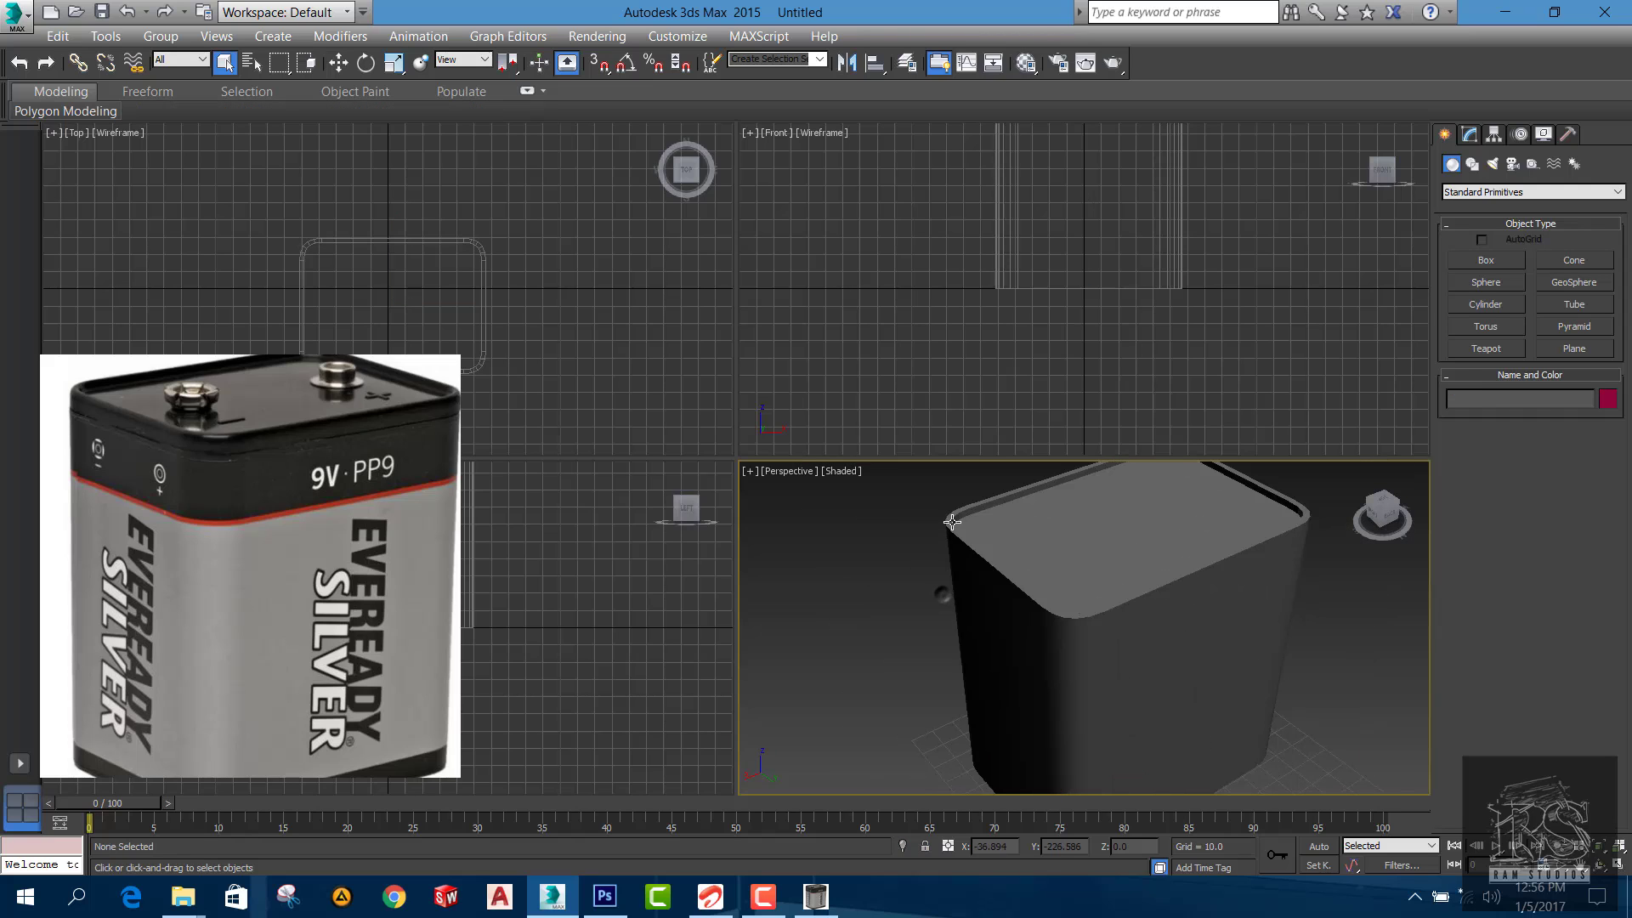
{"action": "scroll", "coordinate": [1147, 662], "scroll_direction": "down", "scroll_amount": 2}
{"action": "middle_click_drag", "start_coordinate": [1133, 682], "coordinate": [1171, 676]}
{"action": "scroll", "coordinate": [1105, 609], "scroll_direction": "up", "scroll_amount": 4}
{"action": "left_click", "coordinate": [1105, 610]}
{"action": "left_click", "coordinate": [836, 619]}
{"action": "scroll", "coordinate": [1112, 610], "scroll_direction": "down", "scroll_amount": 3}
{"action": "scroll", "coordinate": [1064, 616], "scroll_direction": "up", "scroll_amount": 3}
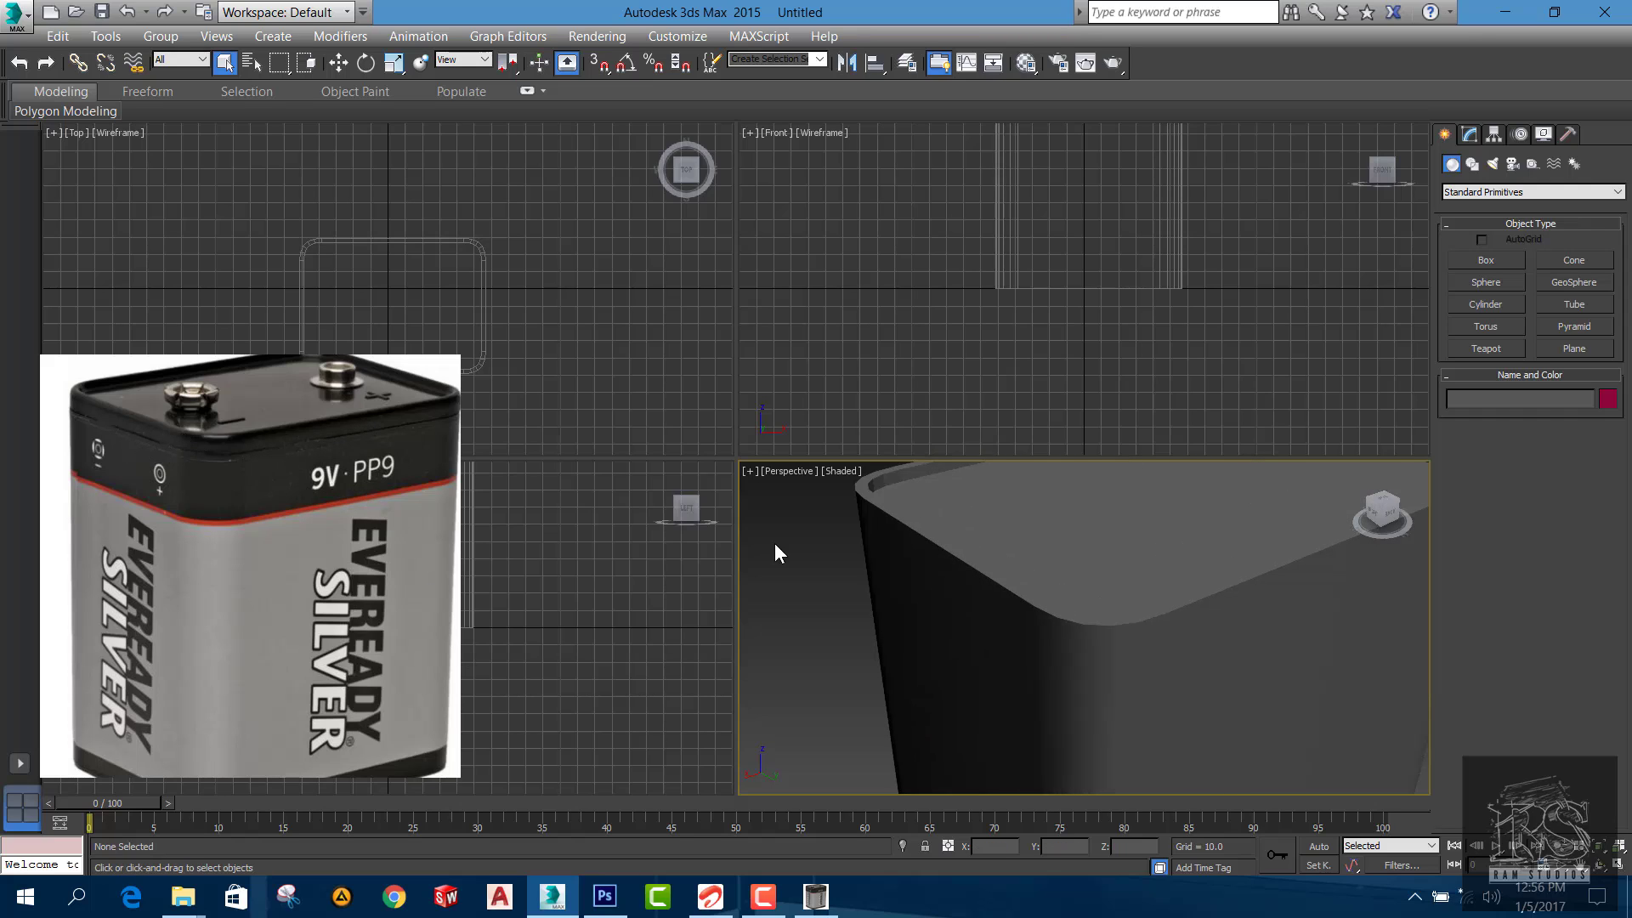
Reselect the box for edge editing and select the full ring of vertical edges around its sides
{"action": "left_click", "coordinate": [1028, 647]}
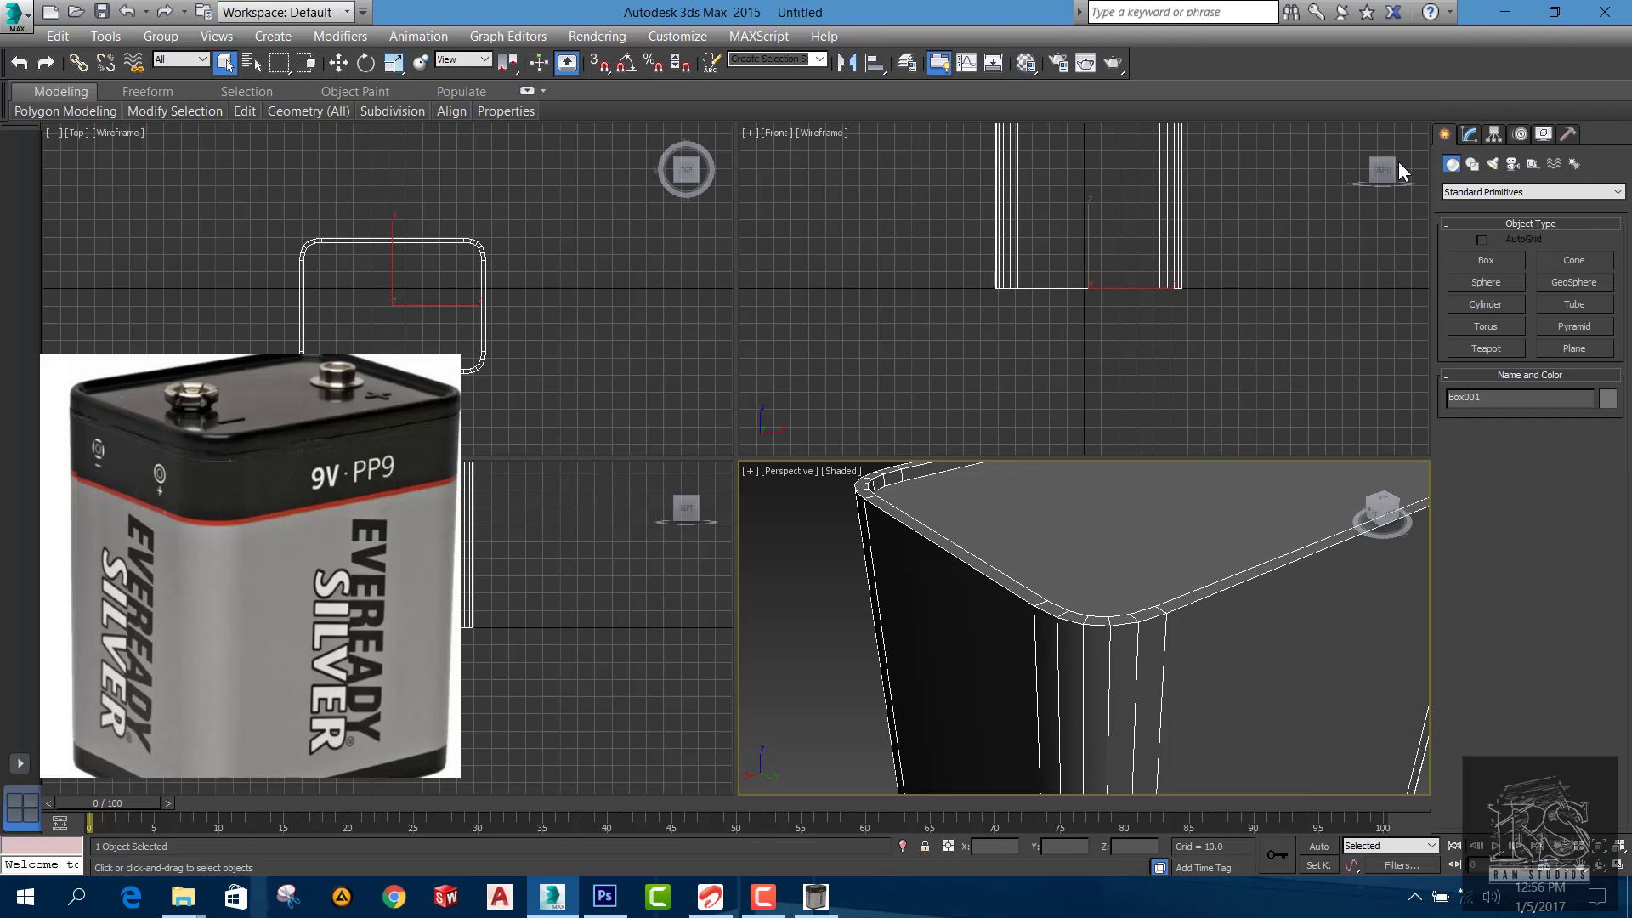
{"action": "left_click", "coordinate": [1469, 134]}
{"action": "left_click", "coordinate": [1486, 424]}
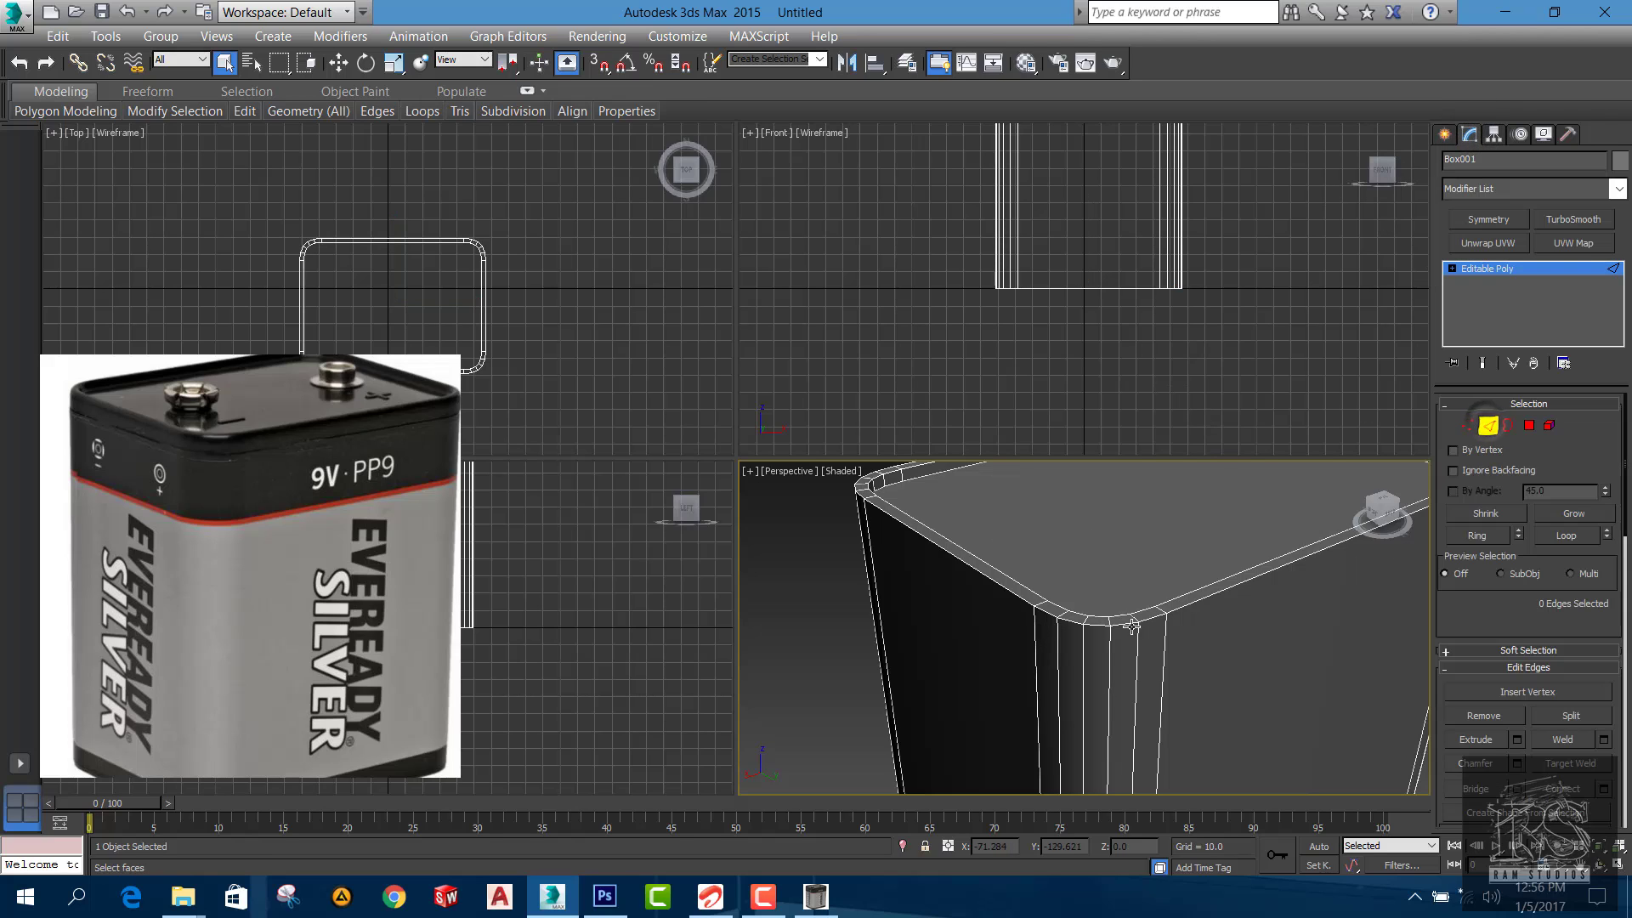
{"action": "left_click", "coordinate": [1107, 657]}
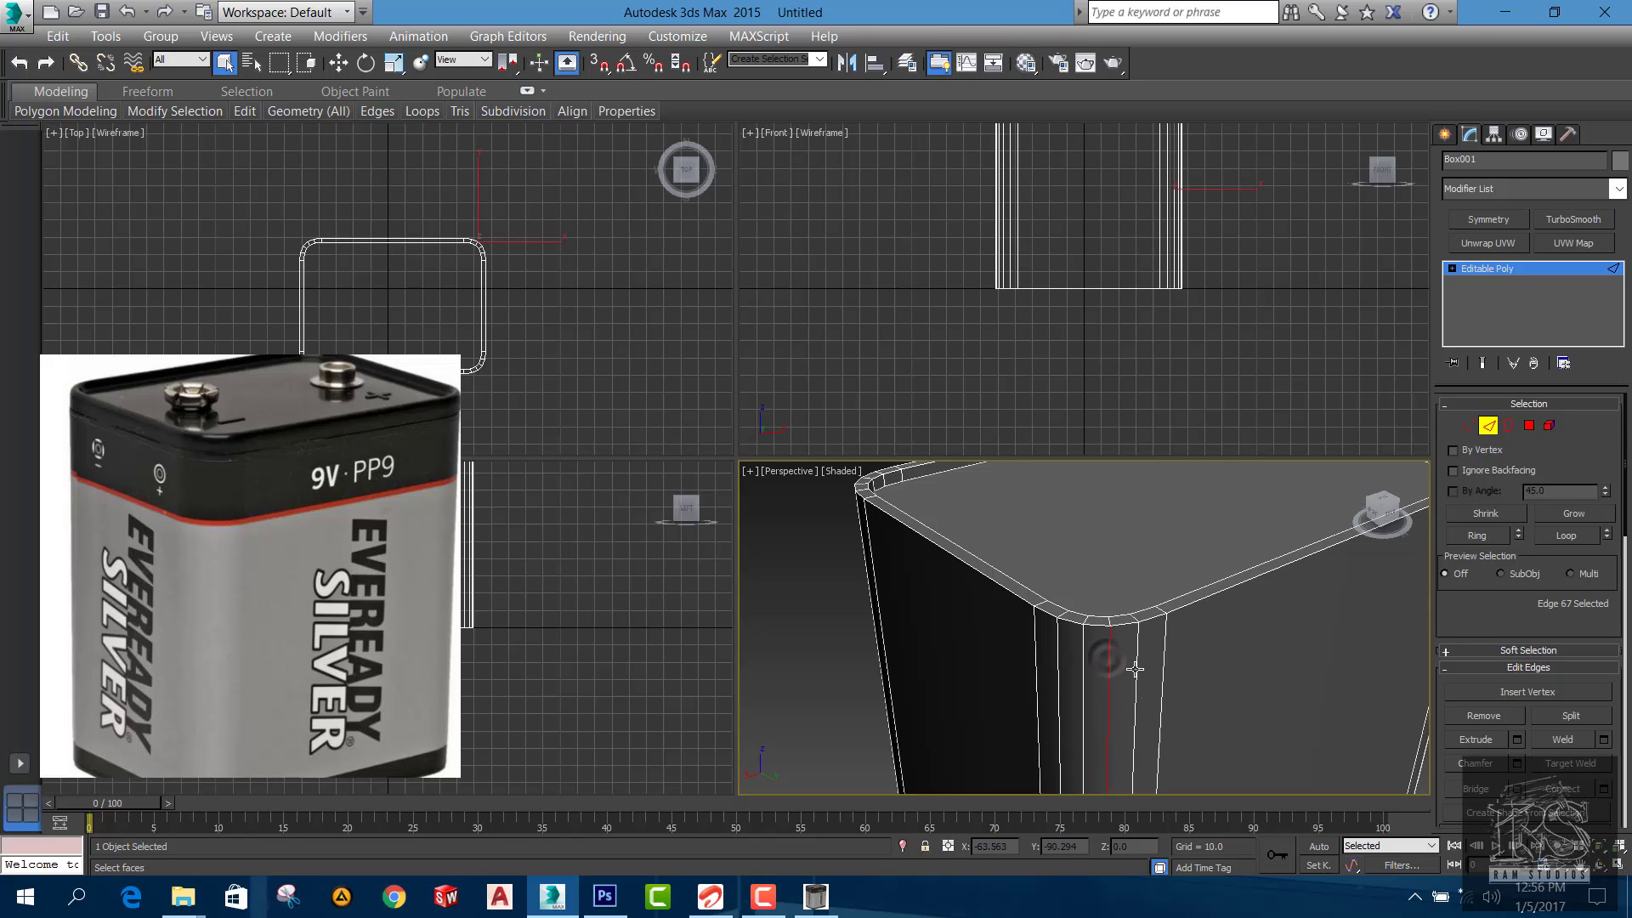
{"action": "left_click", "coordinate": [1134, 660], "text": "shift"}
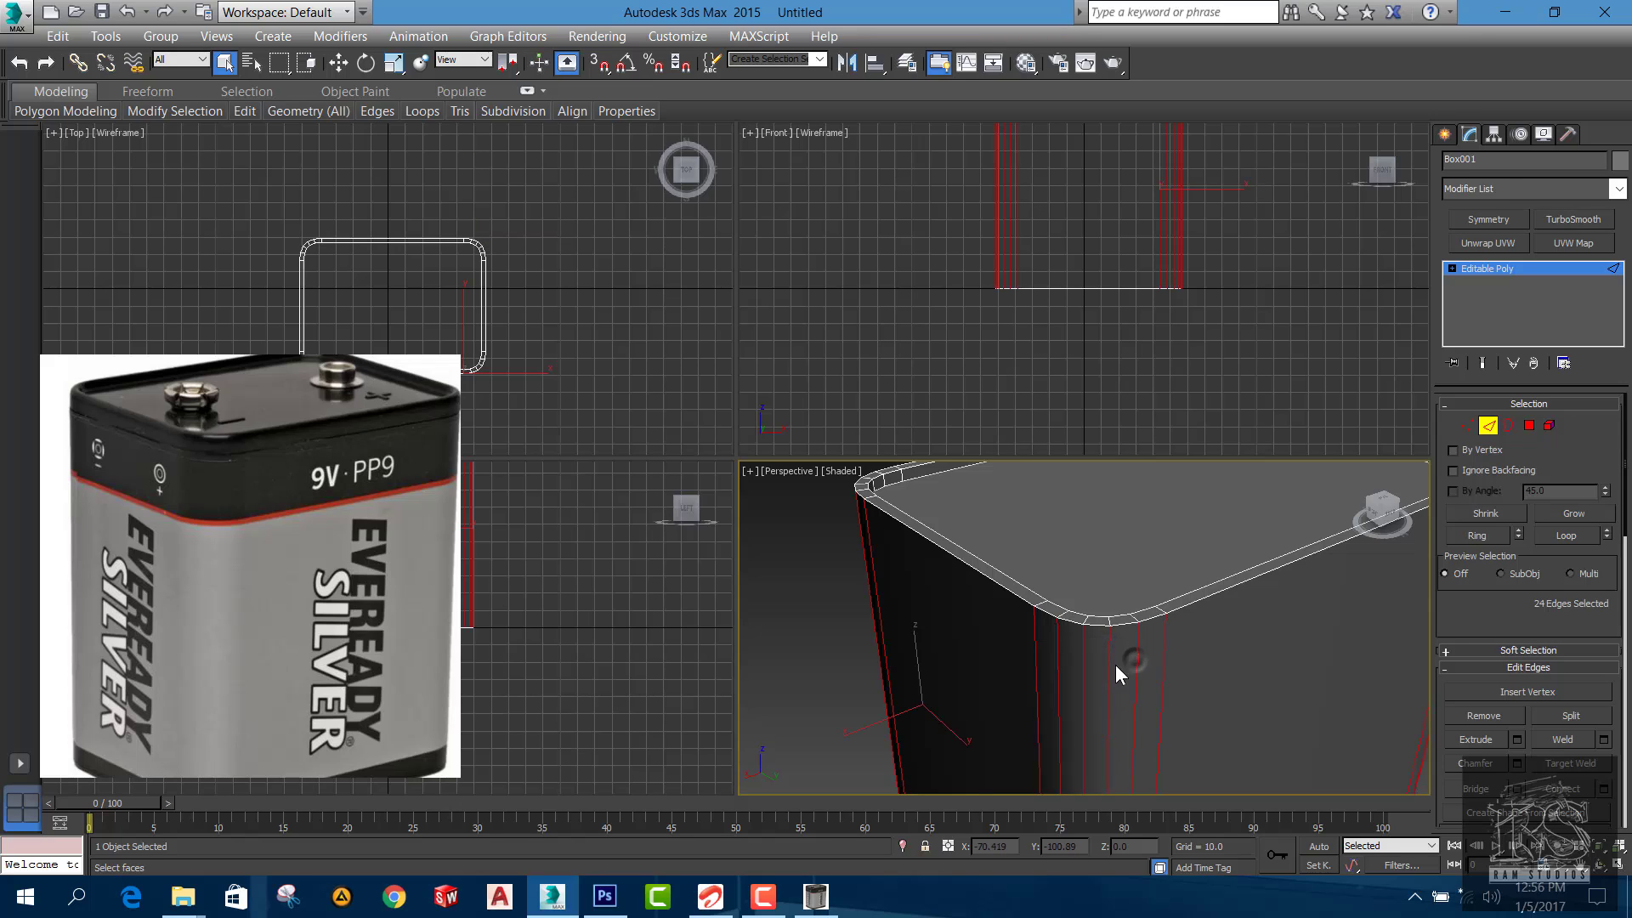
{"action": "scroll", "coordinate": [1115, 664], "scroll_direction": "down", "scroll_amount": 5}
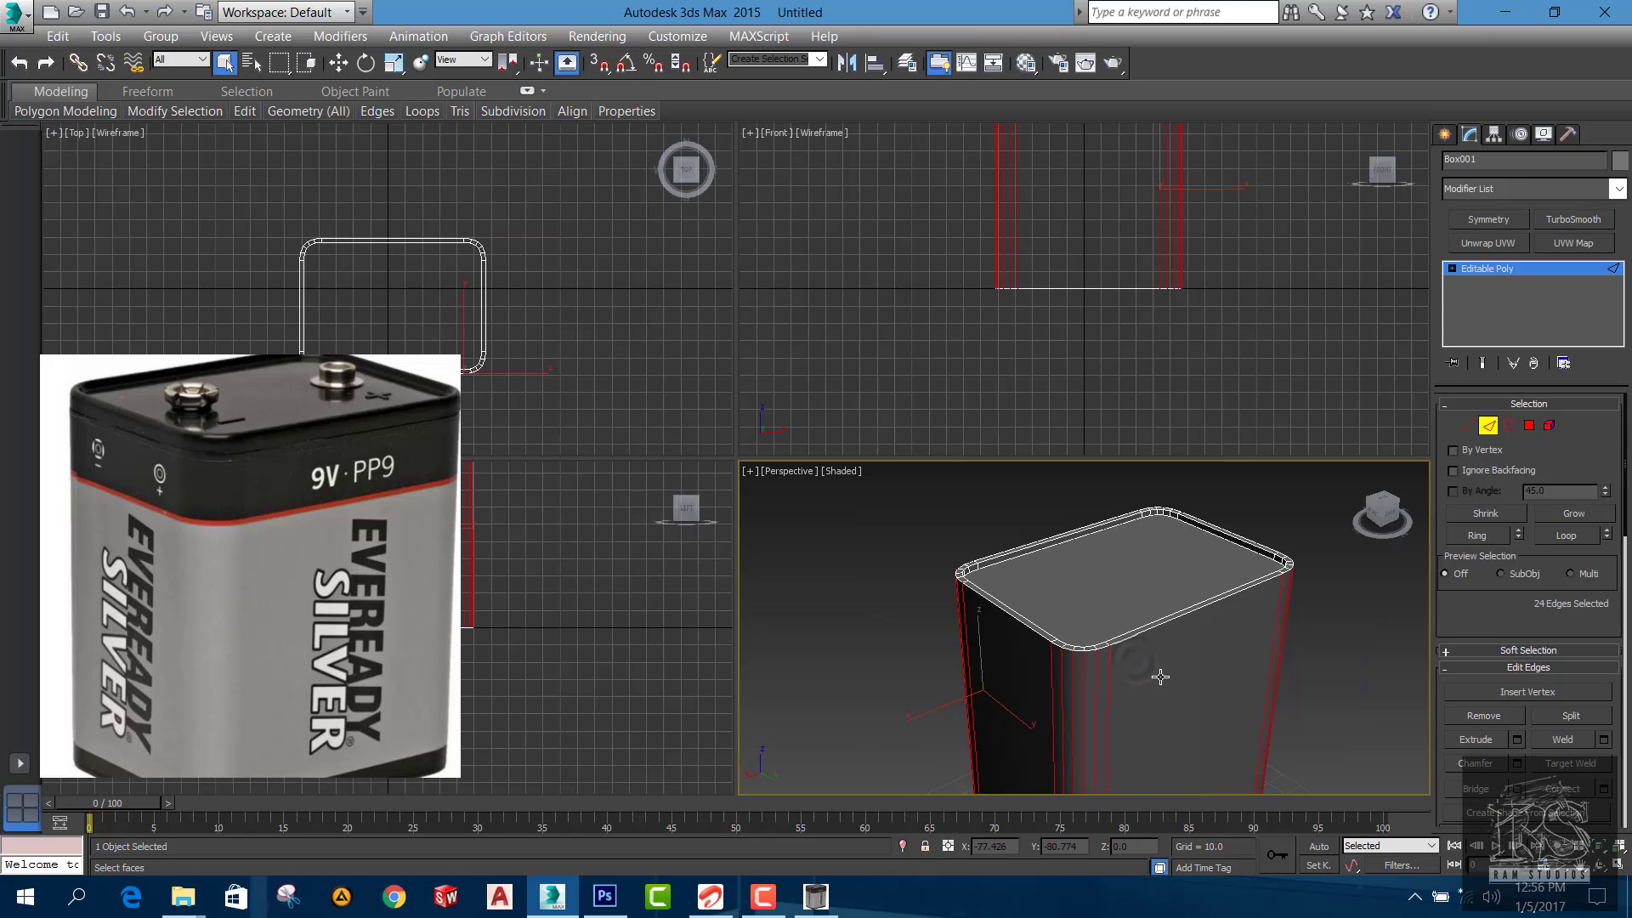
Connect the vertical edges with 1 segment, pinch 0 and slide 88, adding an edge loop just below the rim
{"action": "left_click", "coordinate": [1604, 789]}
{"action": "middle_click_drag", "start_coordinate": [1002, 254], "coordinate": [952, 421]}
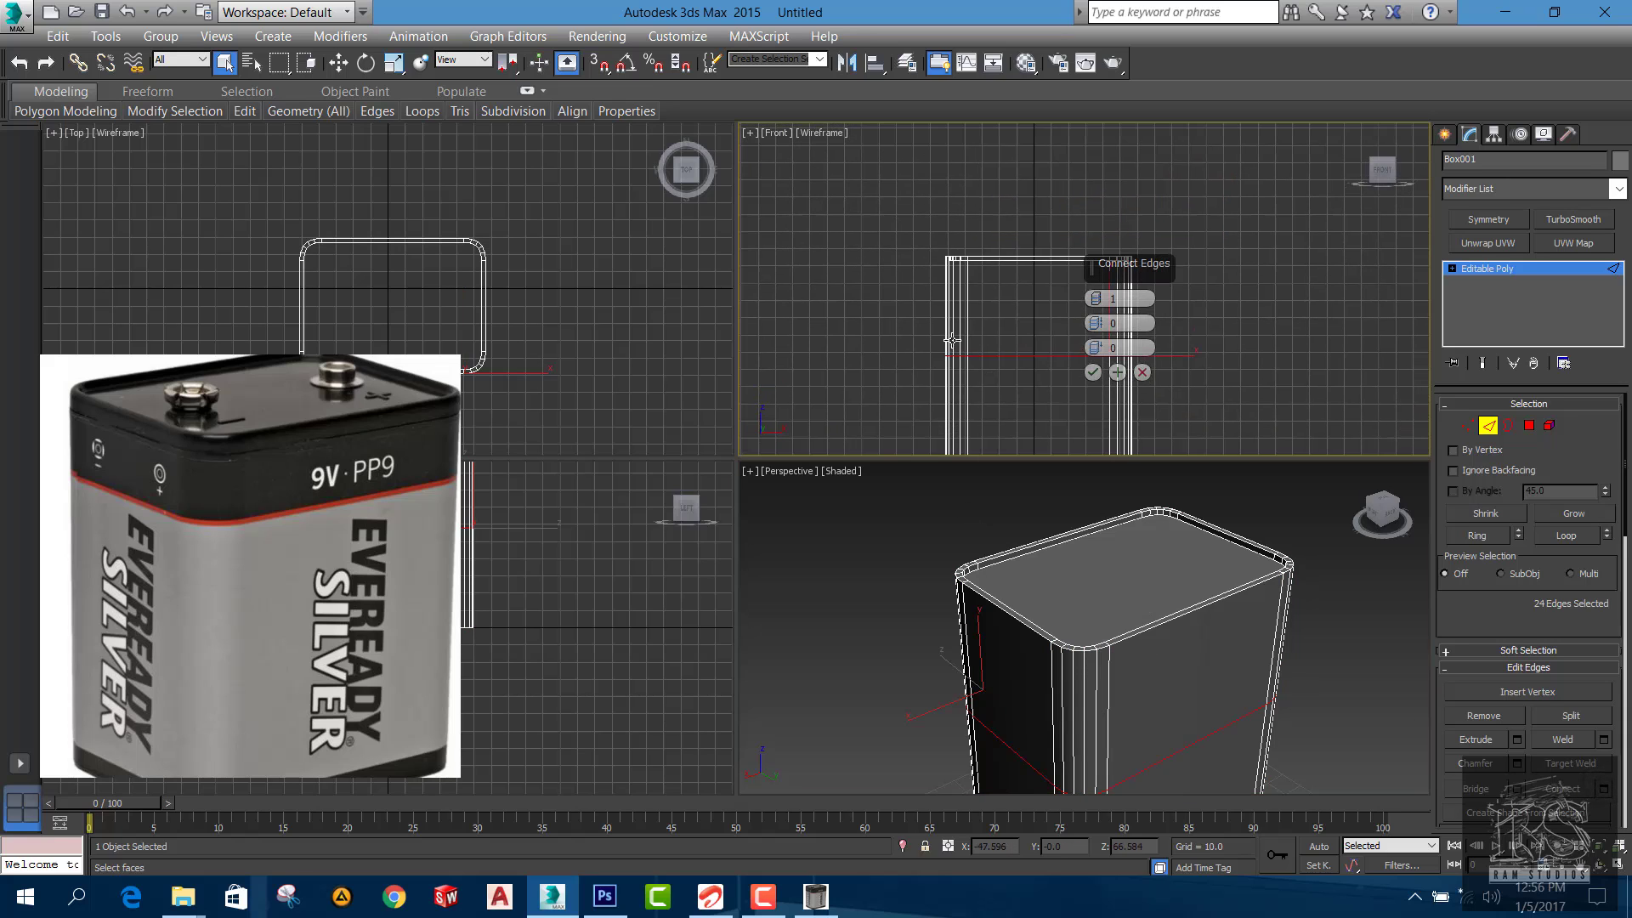
{"action": "middle_click_drag", "start_coordinate": [951, 340], "coordinate": [874, 395]}
{"action": "scroll", "coordinate": [896, 372], "scroll_direction": "up", "scroll_amount": 2}
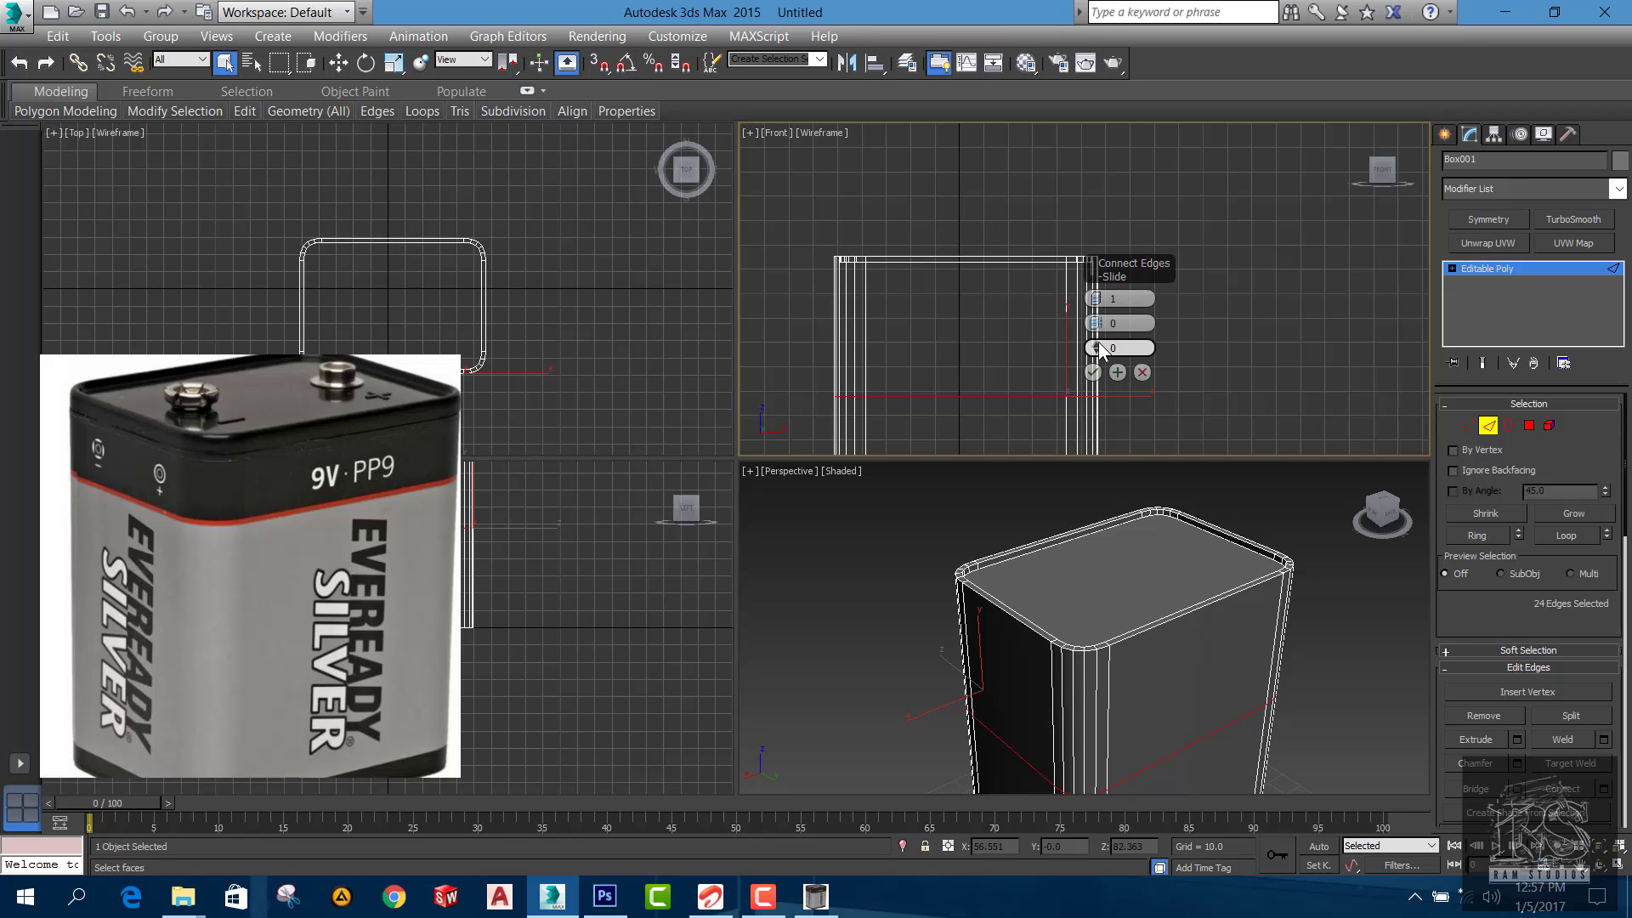
{"action": "left_click_drag", "start_coordinate": [1096, 346], "coordinate": [1132, 82]}
{"action": "left_click_drag", "start_coordinate": [1098, 349], "coordinate": [1098, 306]}
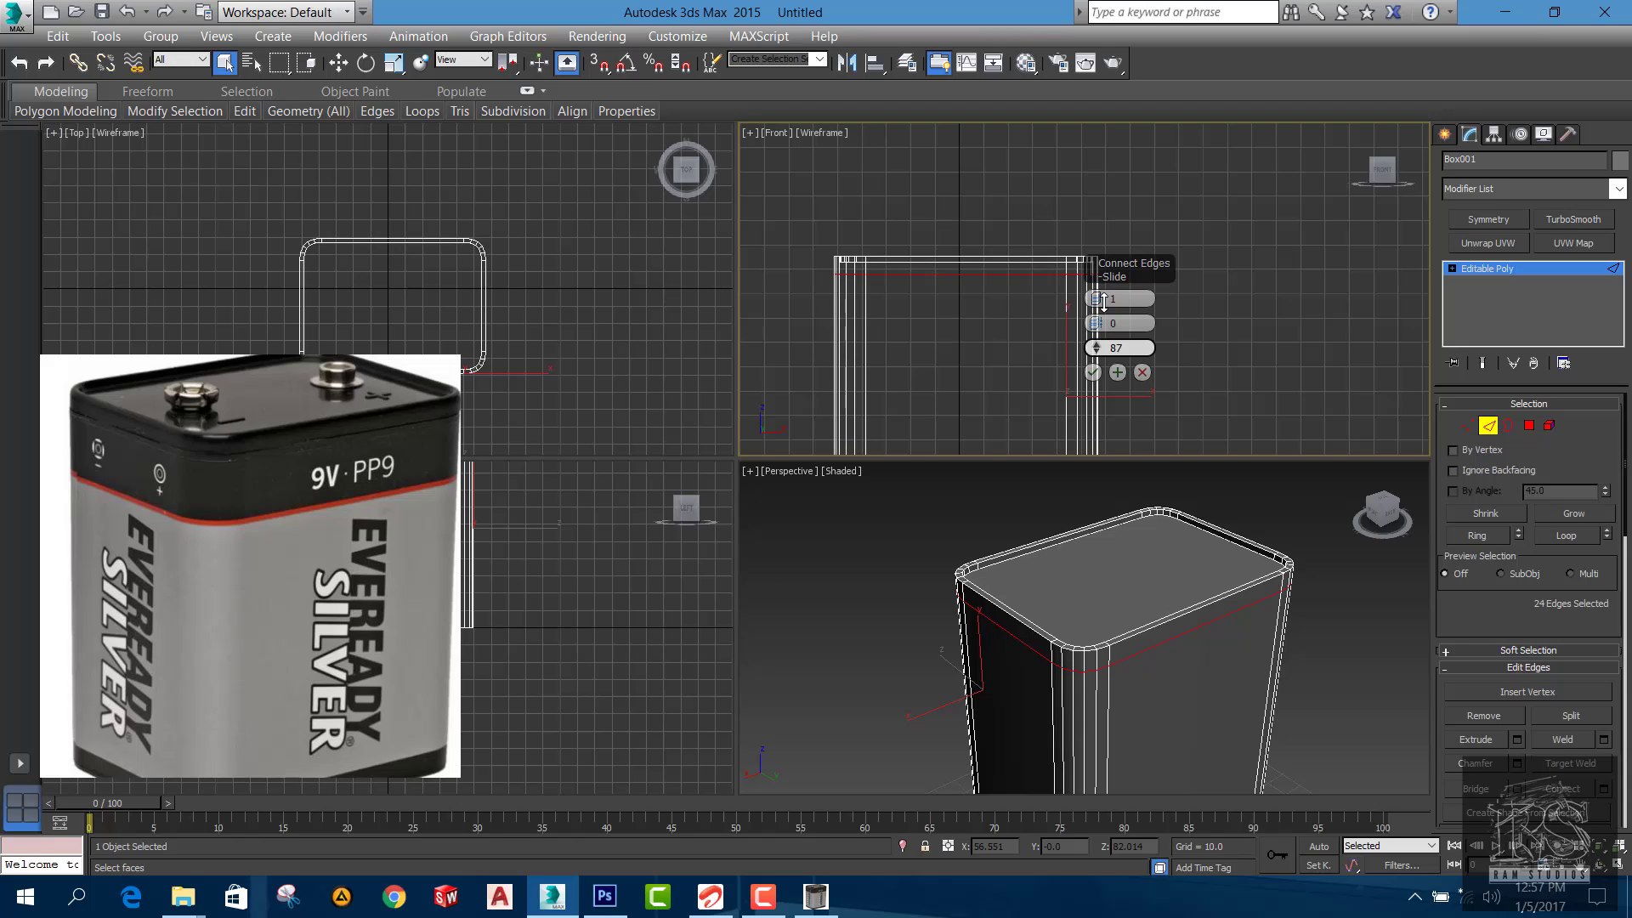
{"action": "left_click_drag", "start_coordinate": [1102, 299], "coordinate": [1102, 297]}
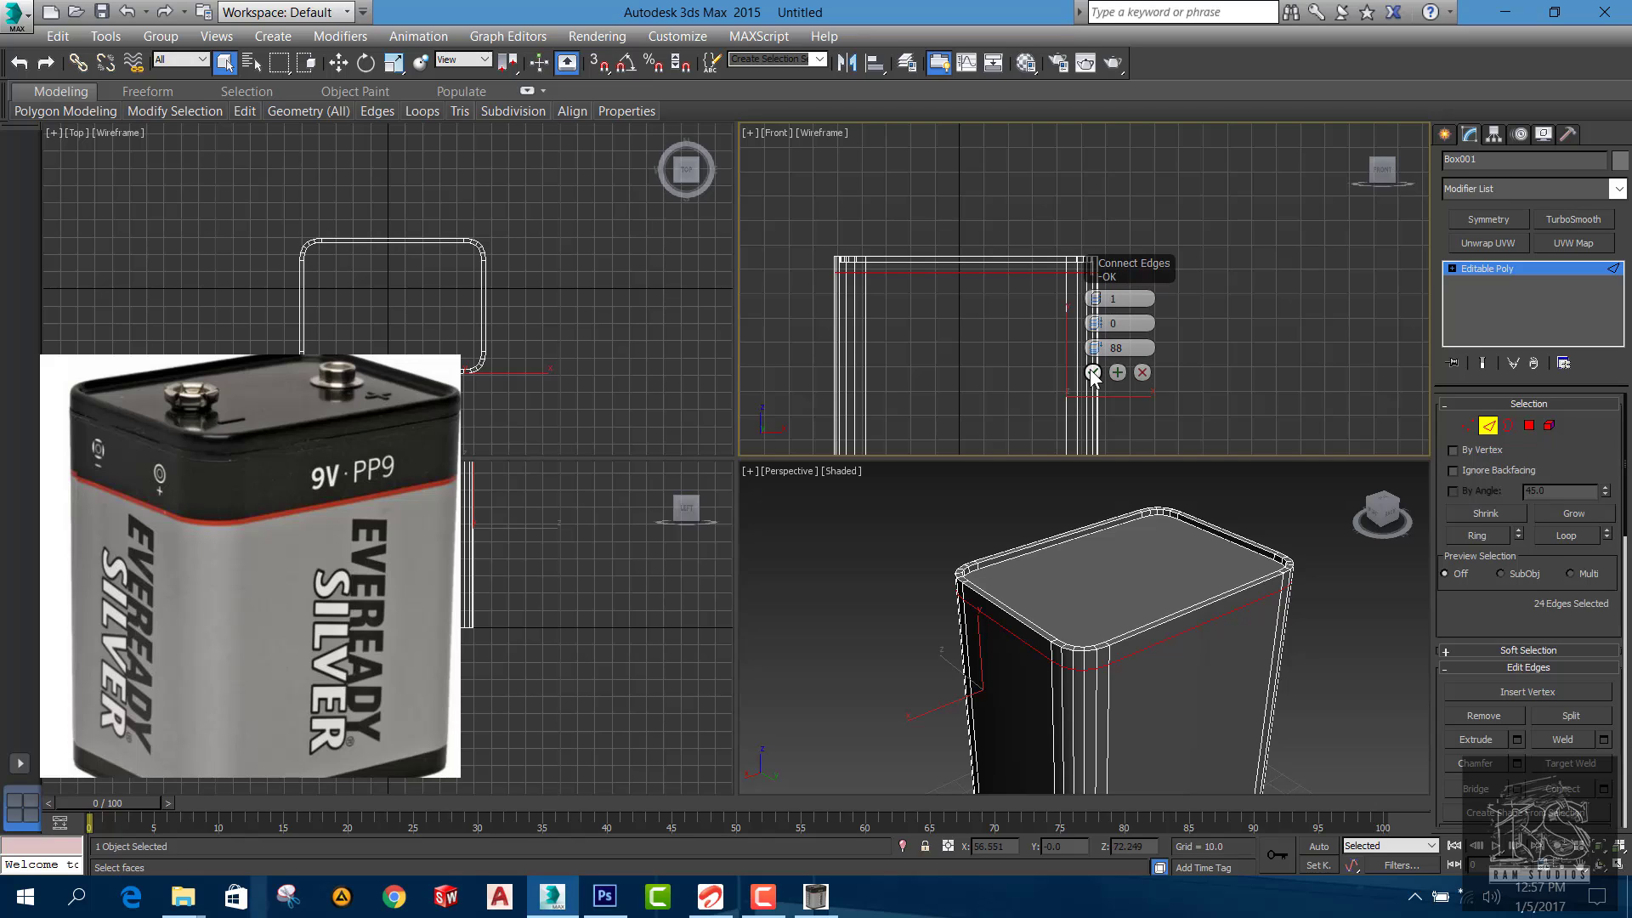
{"action": "left_click", "coordinate": [1093, 374]}
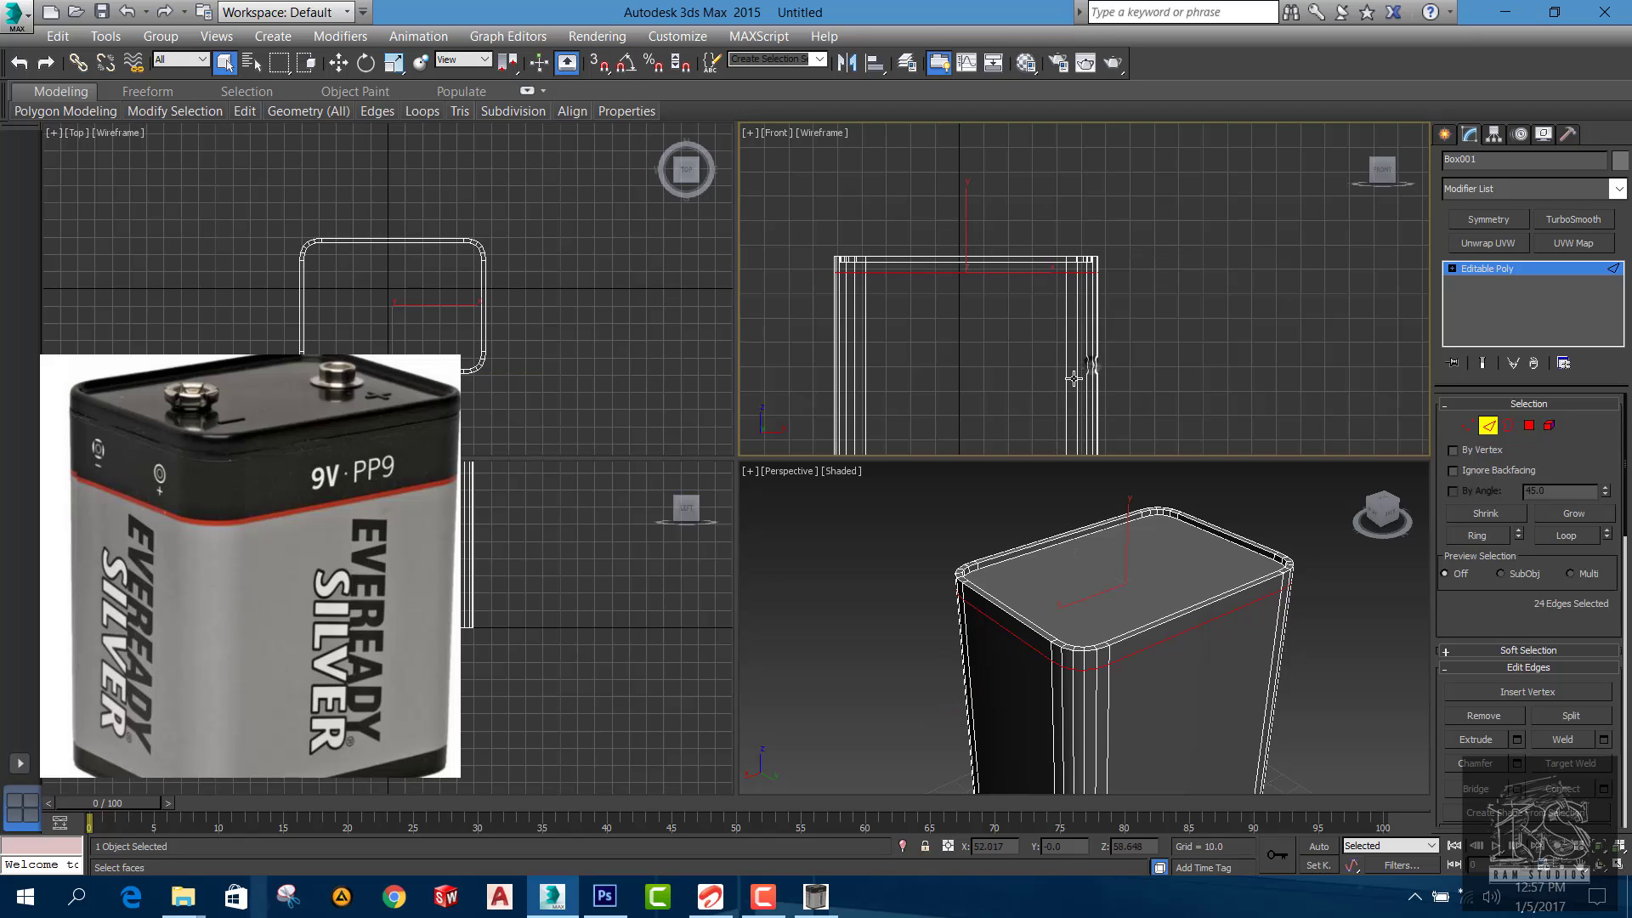
Clear the edge selection and select the complete horizontal edge loop just below the rim
{"action": "left_click", "coordinate": [1077, 687]}
{"action": "scroll", "coordinate": [1059, 631], "scroll_direction": "up", "scroll_amount": 6}
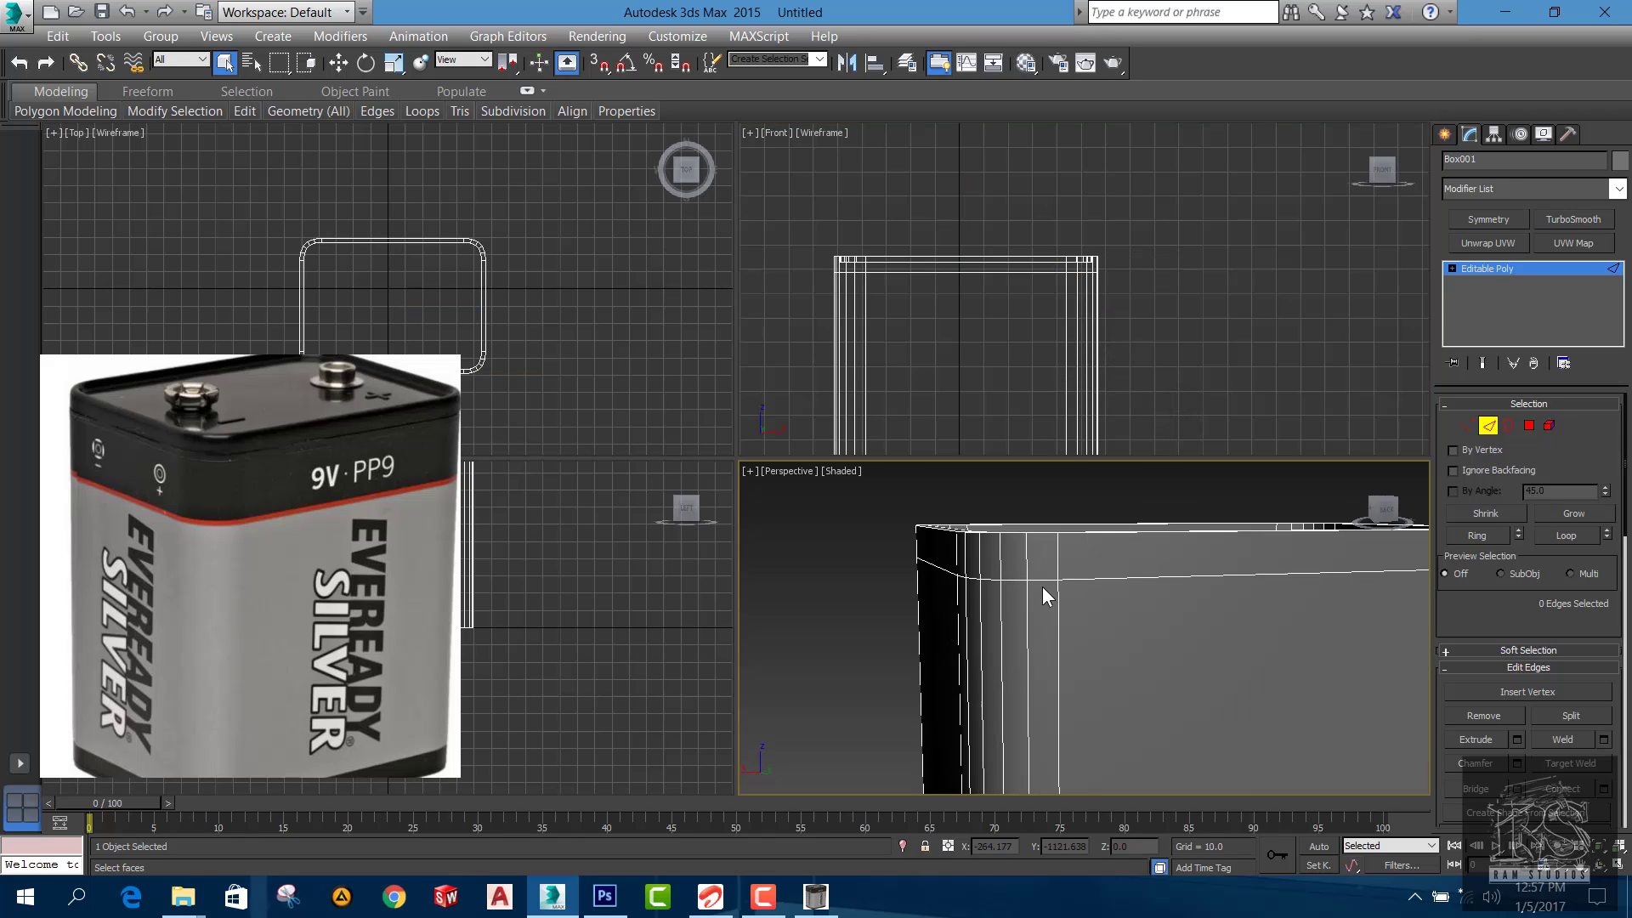
{"action": "double_click", "coordinate": [1042, 579]}
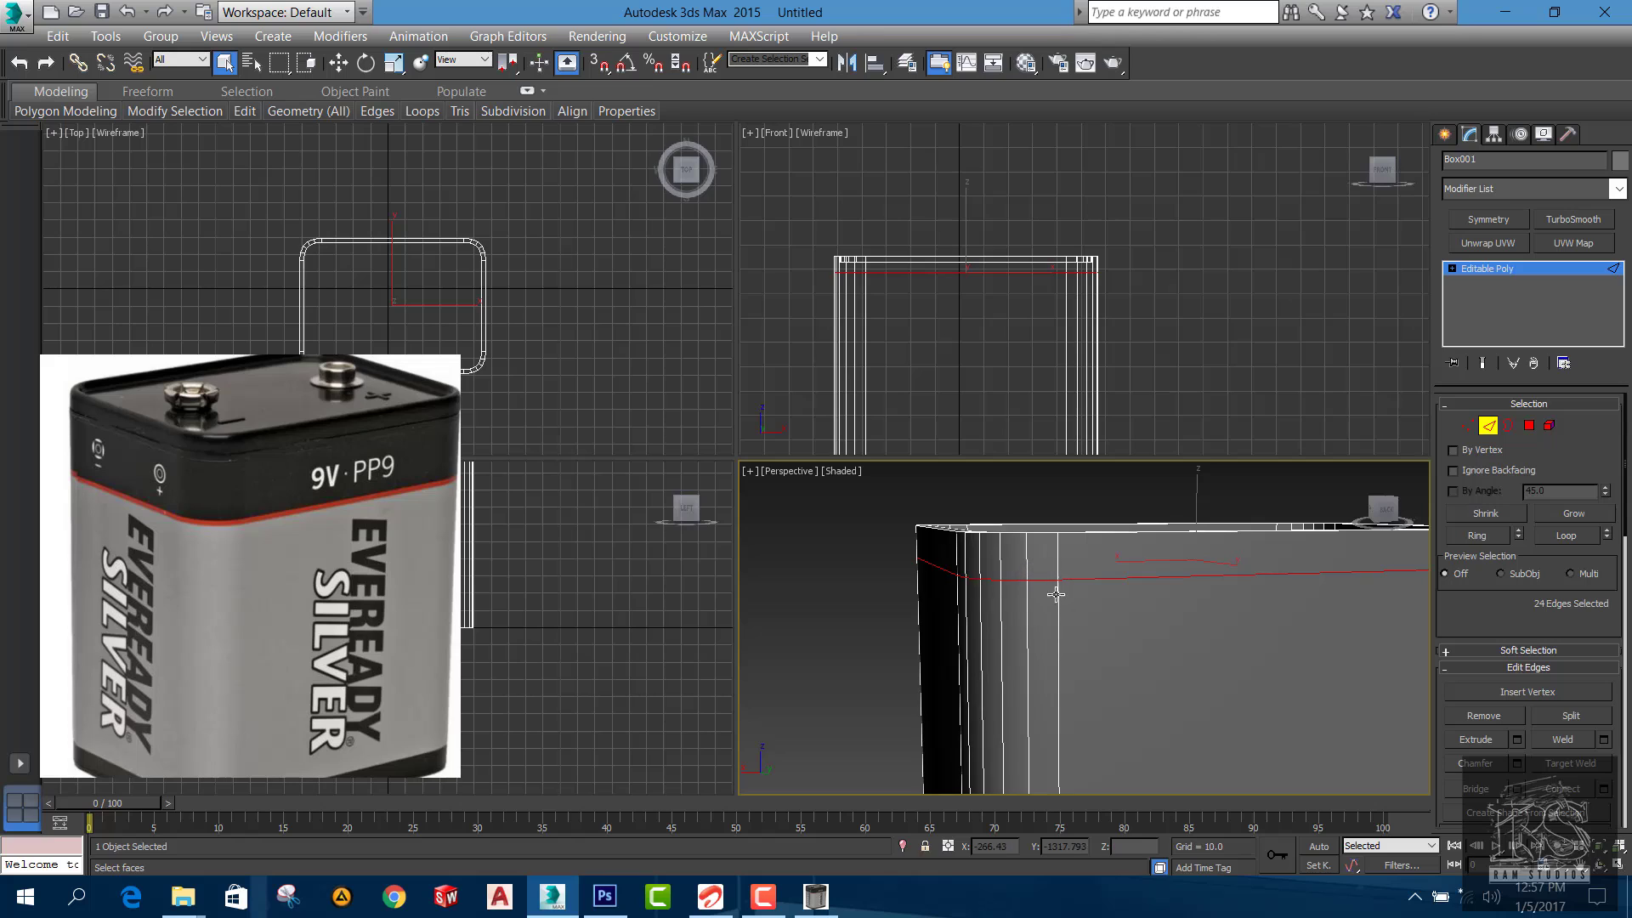
{"action": "left_click", "coordinate": [1006, 588]}
{"action": "left_click", "coordinate": [1006, 587]}
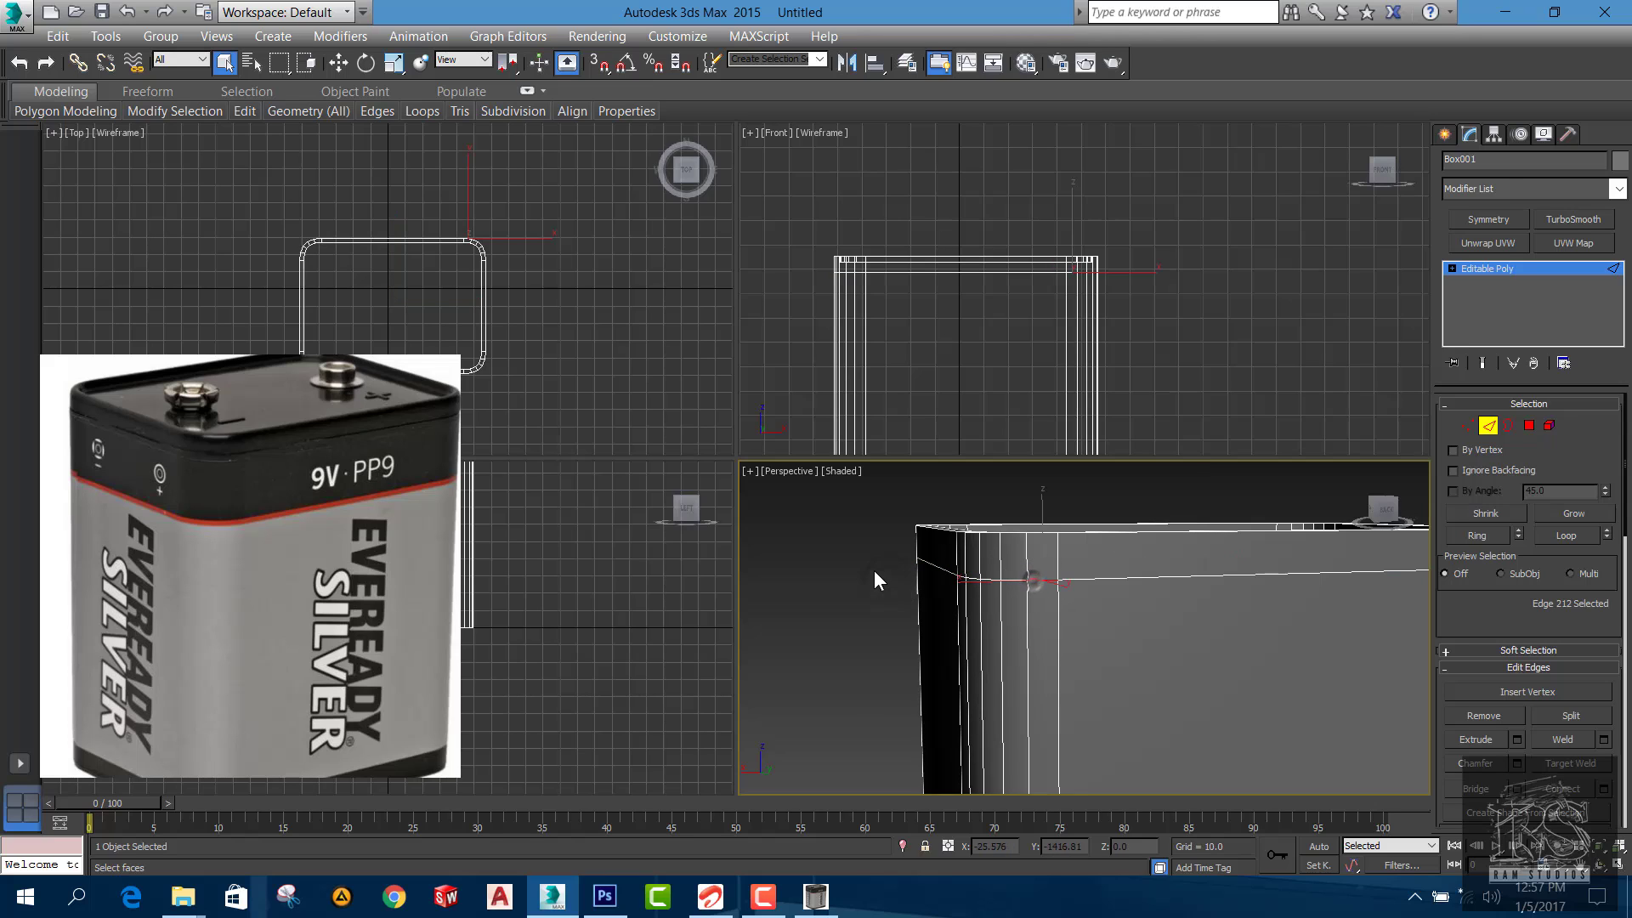
{"action": "mouse_move", "coordinate": [1158, 568]}
{"action": "middle_mouse_down", "text": "alt"}
{"action": "mouse_move", "coordinate": [1114, 595]}
{"action": "mouse_move", "coordinate": [1135, 610]}
{"action": "mouse_move", "coordinate": [1143, 595]}
{"action": "middle_mouse_up", "text": "alt"}
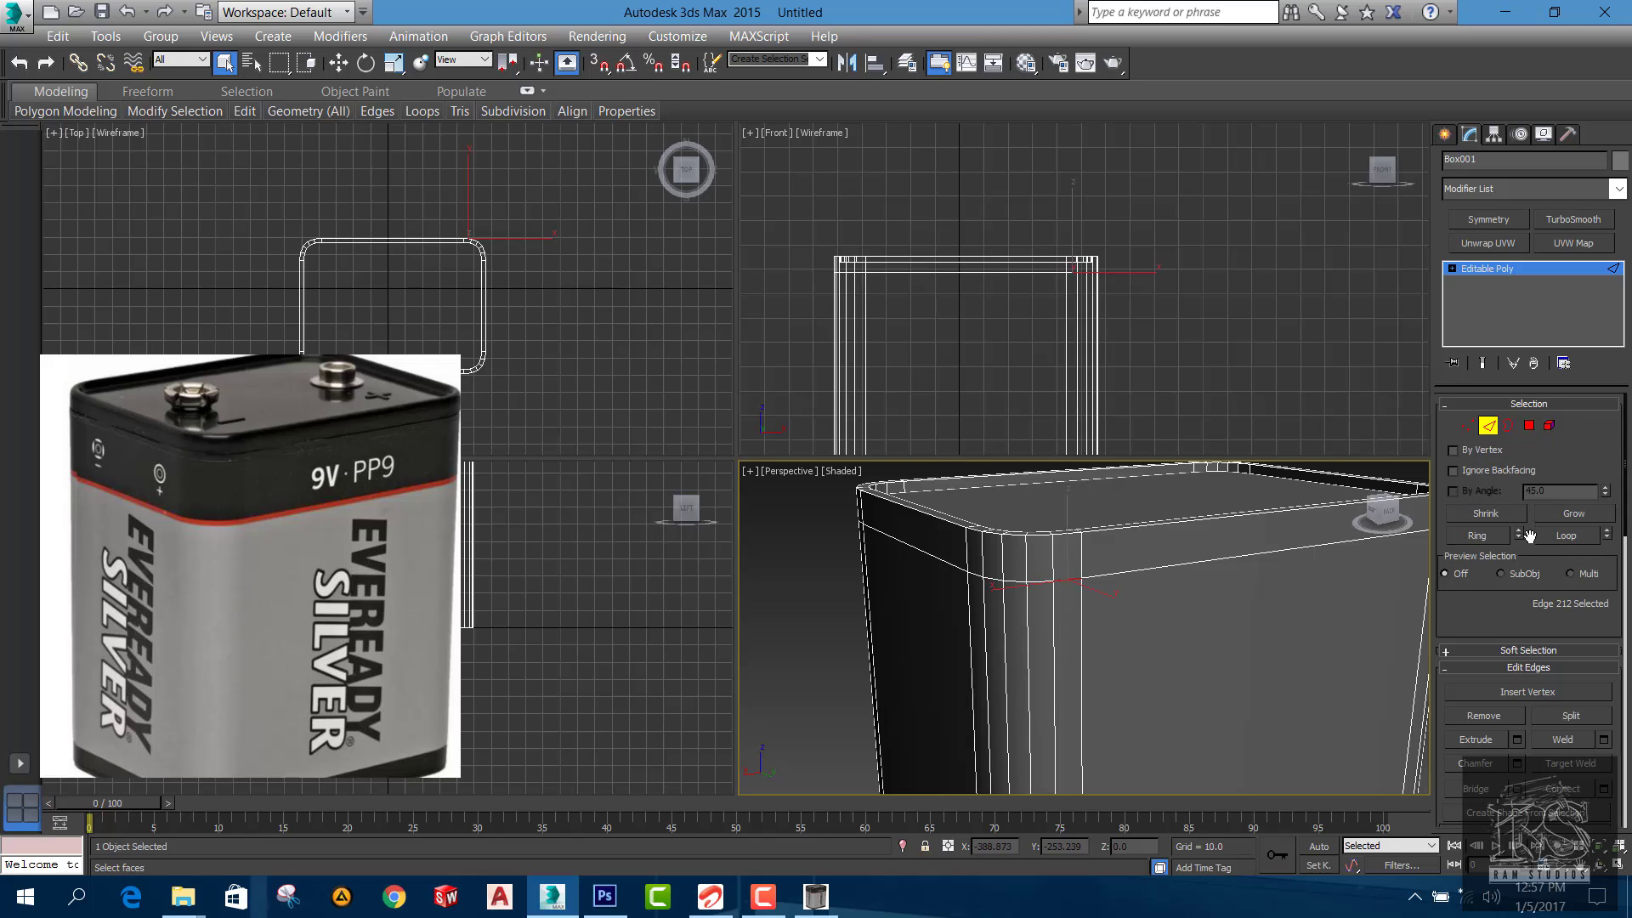
{"action": "left_click", "coordinate": [1569, 538]}
{"action": "middle_click_drag", "start_coordinate": [1010, 600], "coordinate": [893, 534], "text": "alt"}
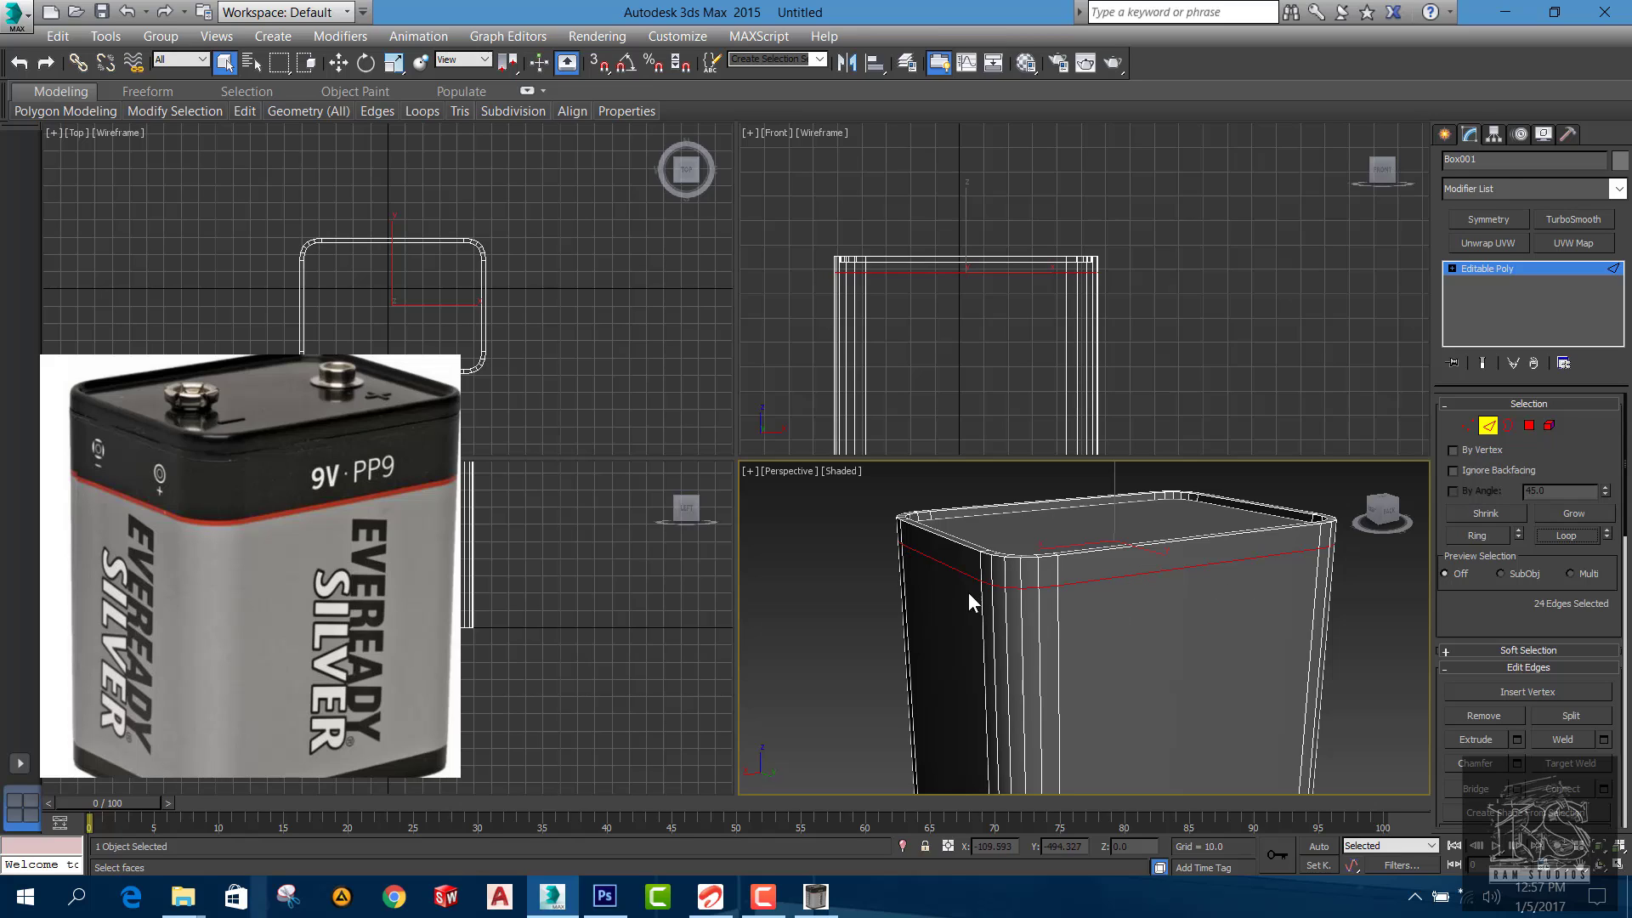
{"action": "scroll", "coordinate": [999, 583], "scroll_direction": "up", "scroll_amount": 3}
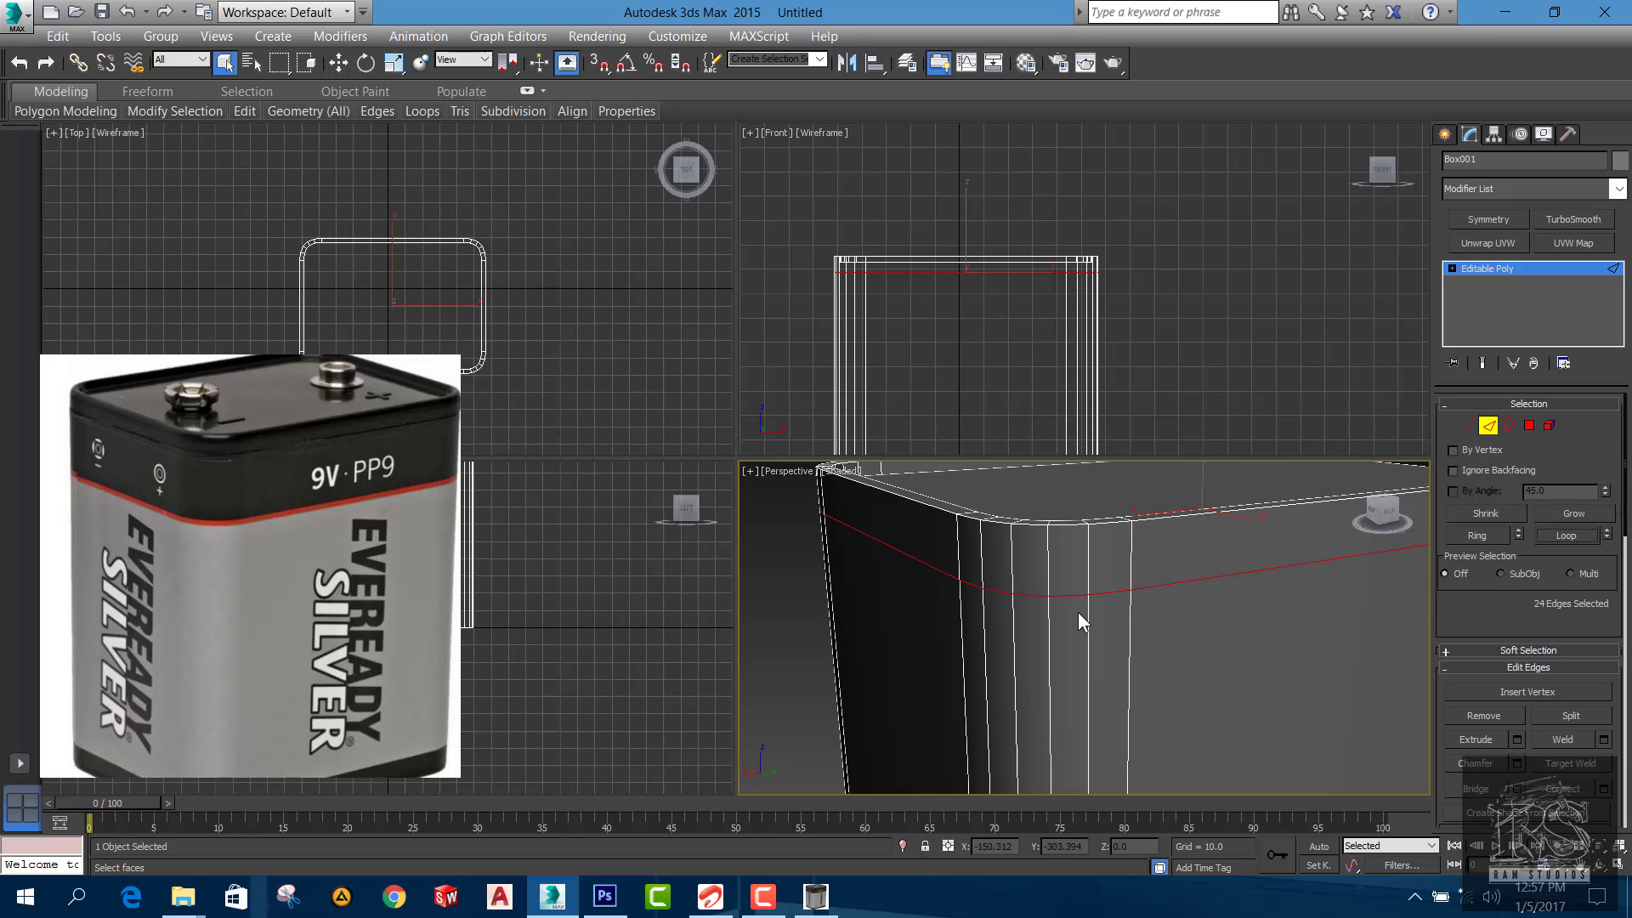
Chamfer the horizontal edge loop by about 0.8 with 1 segment, matching the battery's band groove in the reference
{"action": "left_click", "coordinate": [1516, 764]}
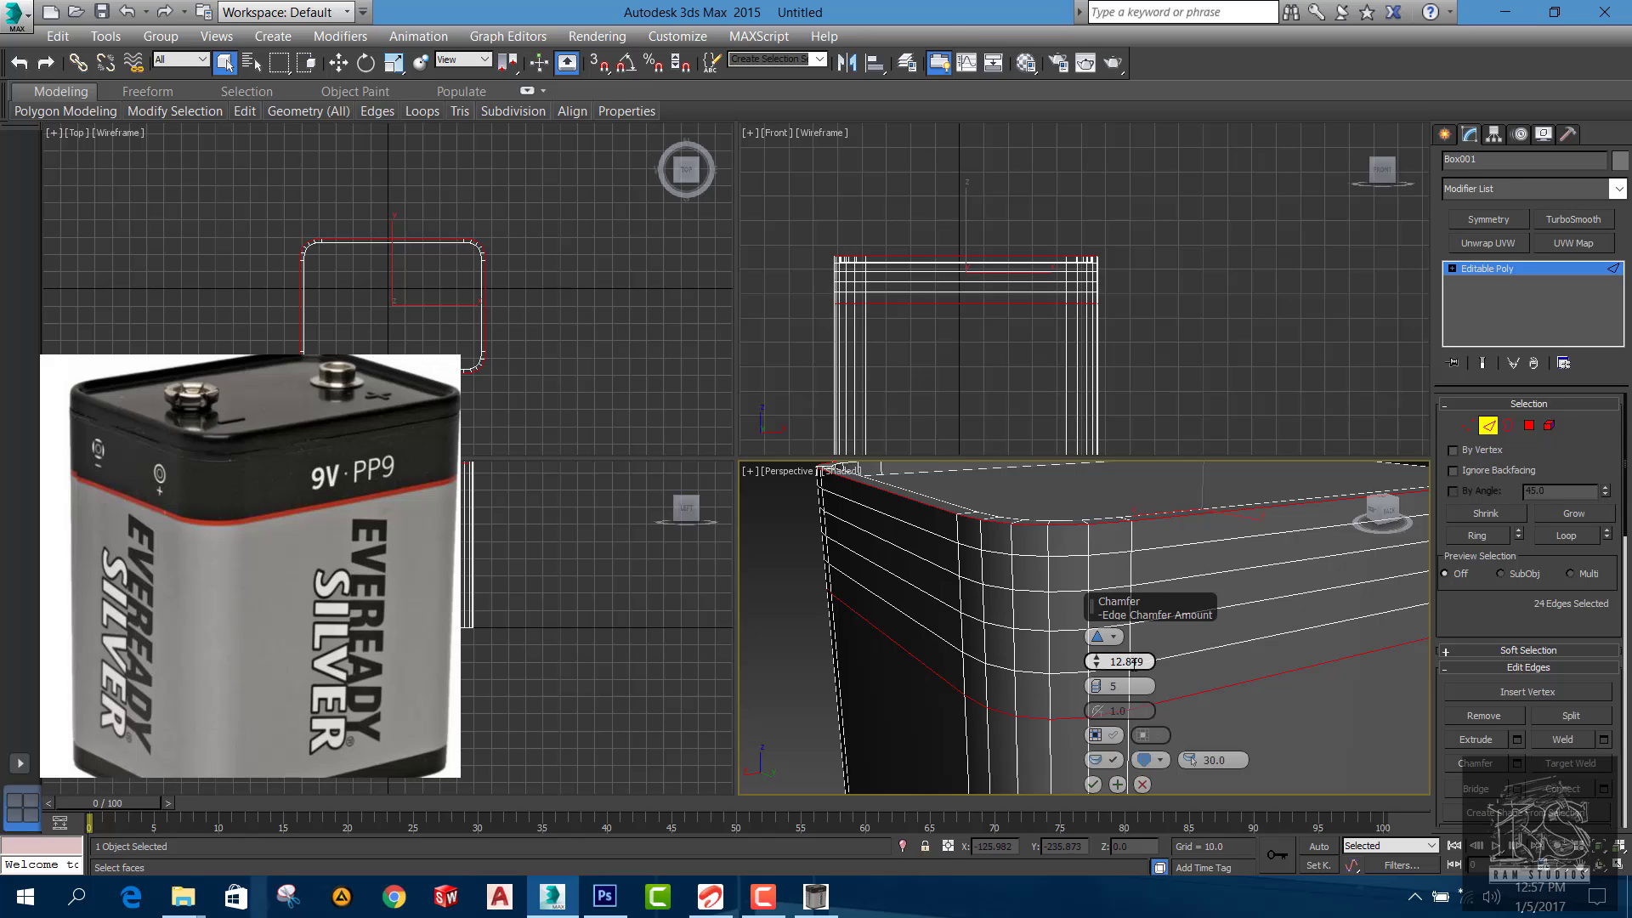
{"action": "left_click_drag", "start_coordinate": [1103, 666], "coordinate": [1115, 714]}
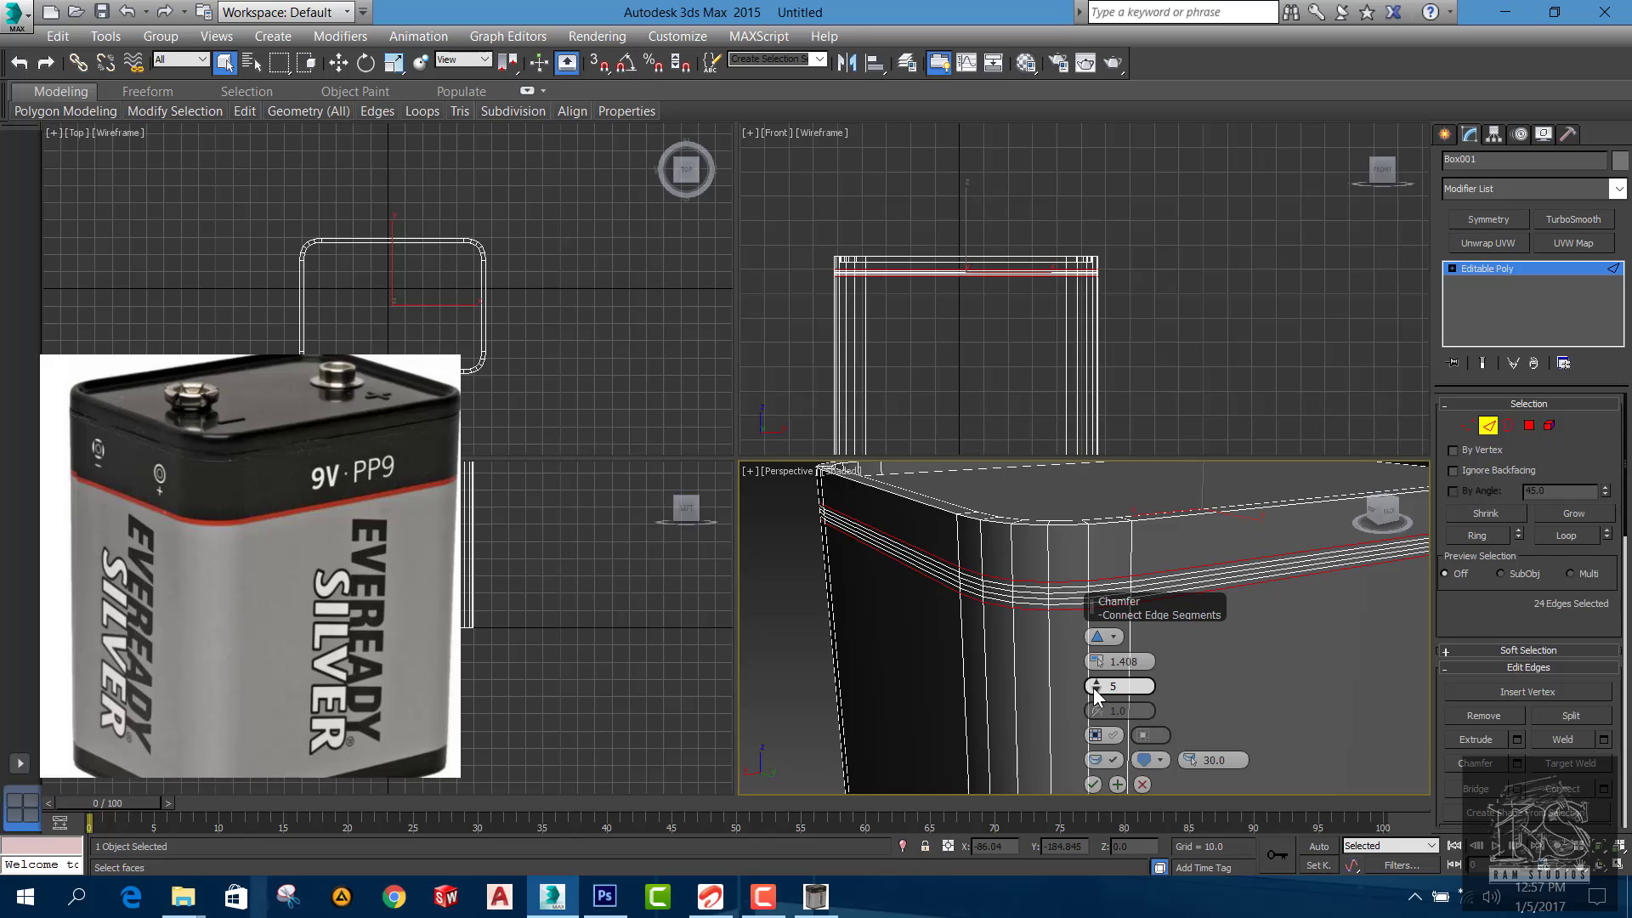
{"action": "left_click_drag", "start_coordinate": [1093, 686], "coordinate": [1098, 665]}
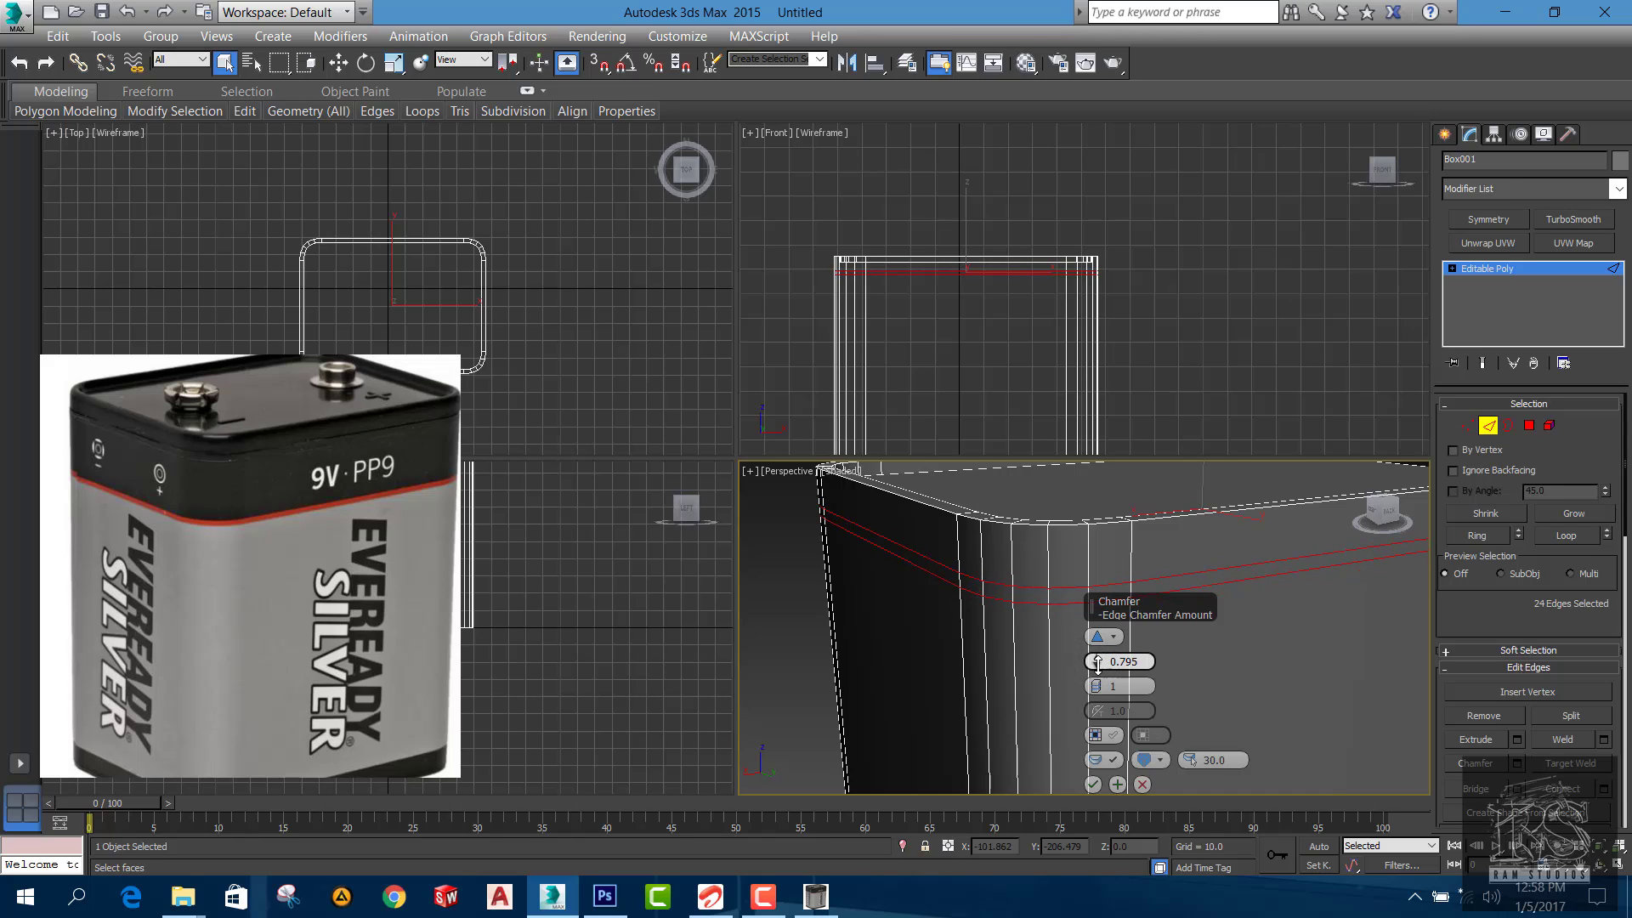
{"action": "scroll", "coordinate": [215, 462], "scroll_direction": "up", "scroll_amount": 2}
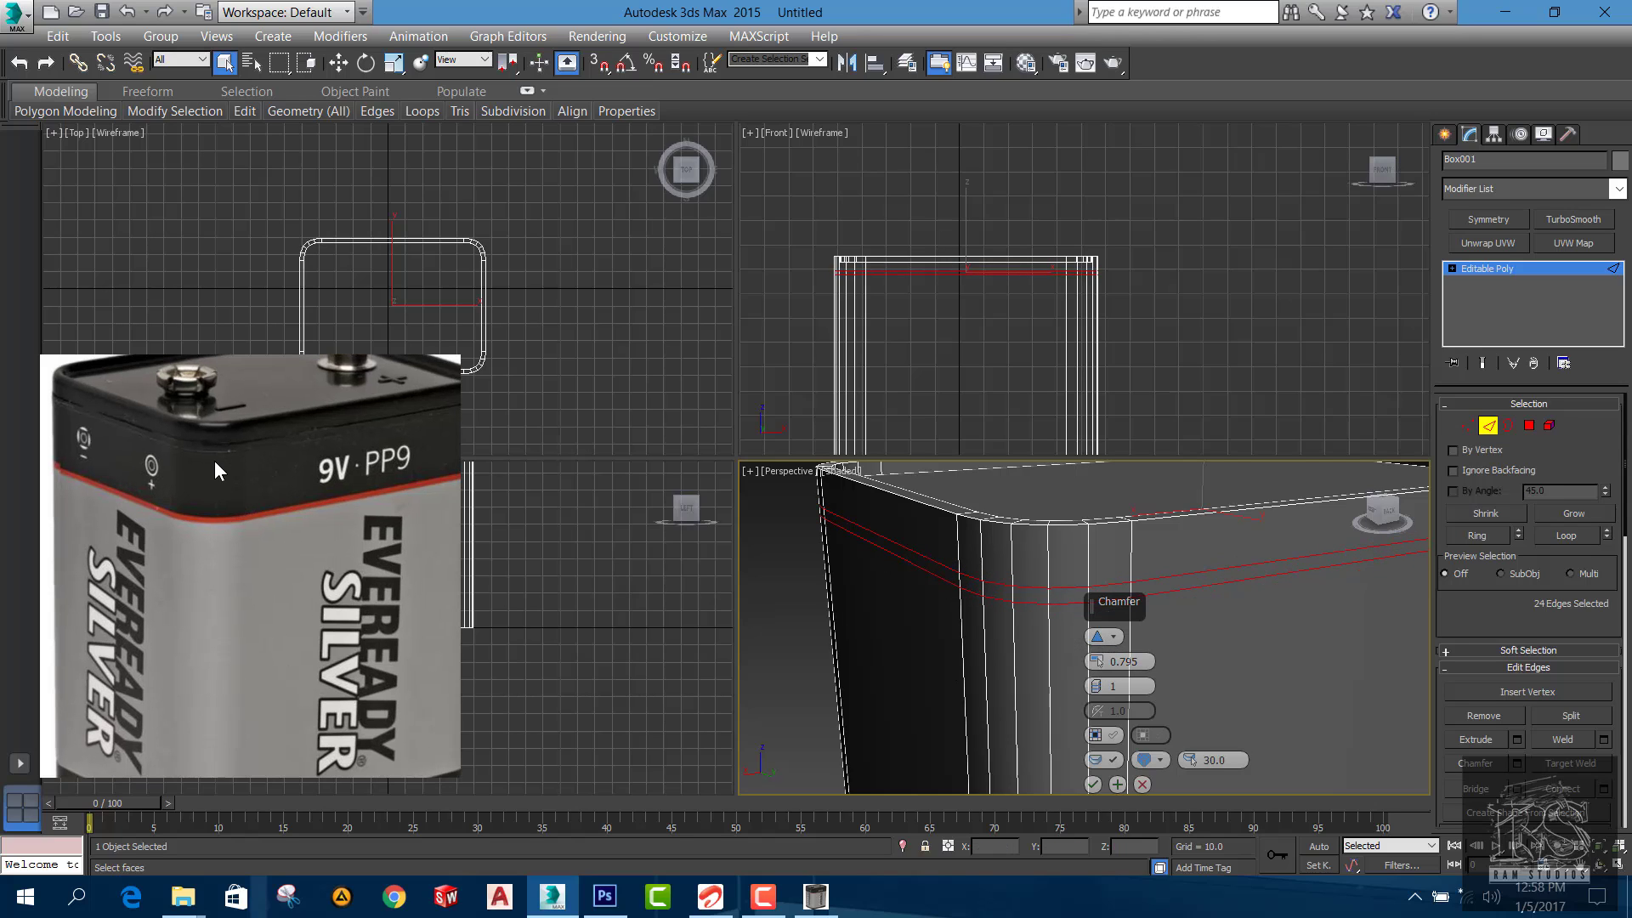
{"action": "scroll", "coordinate": [928, 689], "scroll_direction": "down", "scroll_amount": 5}
{"action": "middle_click_drag", "start_coordinate": [943, 671], "coordinate": [984, 588], "text": "alt"}
{"action": "scroll", "coordinate": [983, 588], "scroll_direction": "up", "scroll_amount": 2}
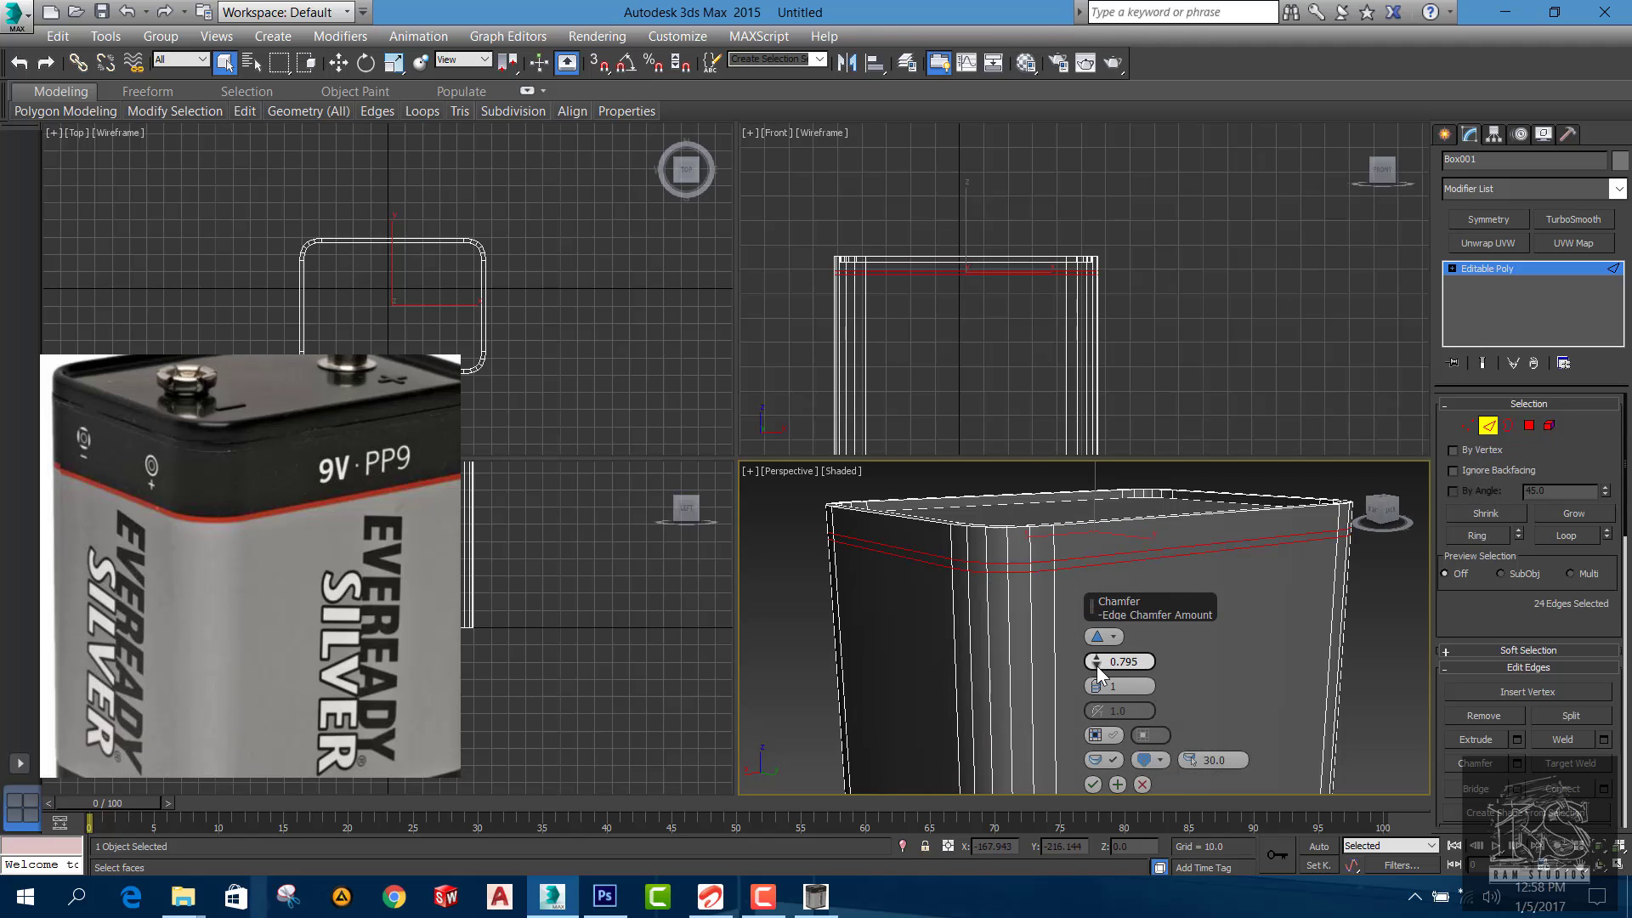
{"action": "left_click_drag", "start_coordinate": [1096, 666], "coordinate": [1095, 661]}
{"action": "left_click", "coordinate": [1094, 784]}
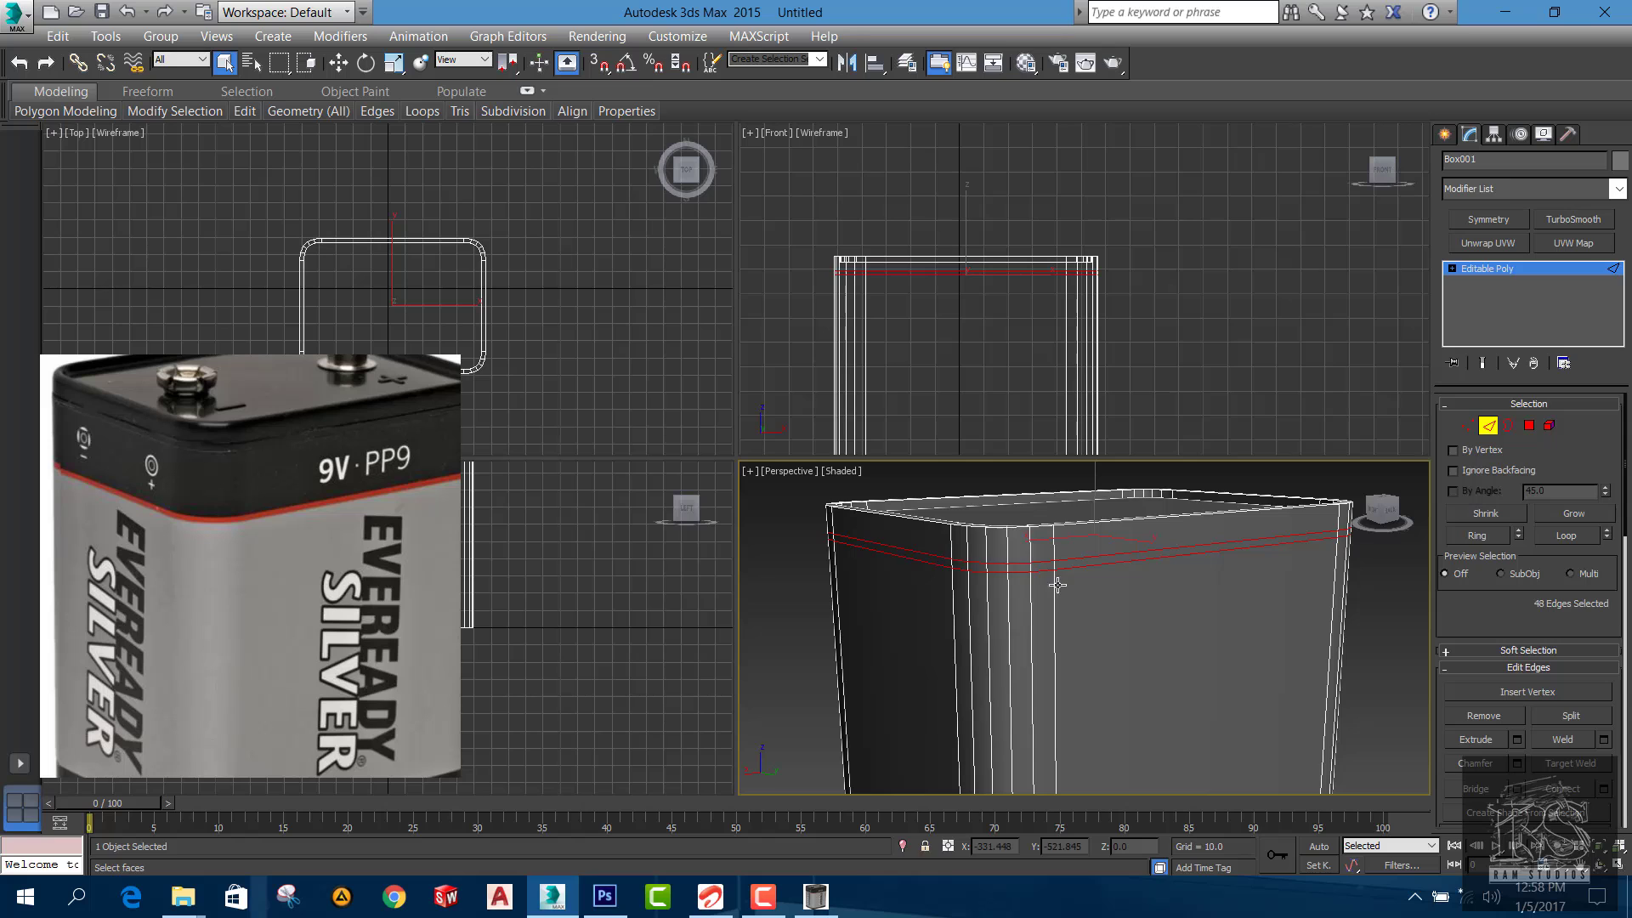
Select the full ring of short edges between the two chamfered loops and convert it to a polygon selection
{"action": "middle_click_drag", "start_coordinate": [1020, 562], "coordinate": [1122, 572], "text": "alt"}
{"action": "left_click", "coordinate": [1298, 579]}
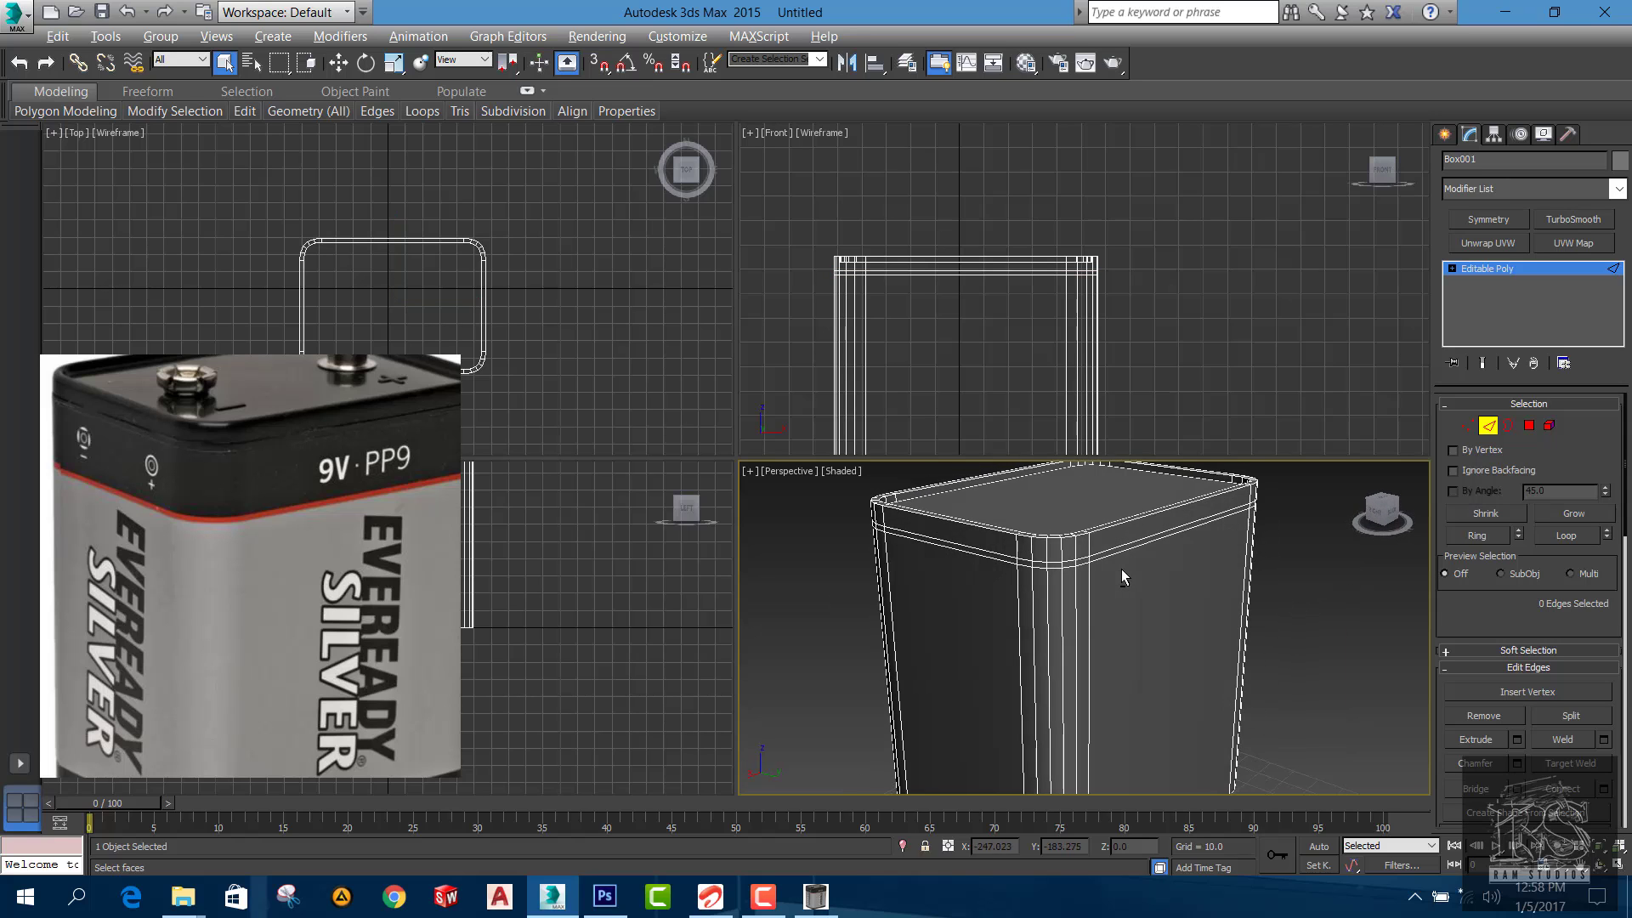
{"action": "scroll", "coordinate": [1052, 566], "scroll_direction": "up", "scroll_amount": 5}
{"action": "scroll", "coordinate": [1053, 565], "scroll_direction": "up", "scroll_amount": 2}
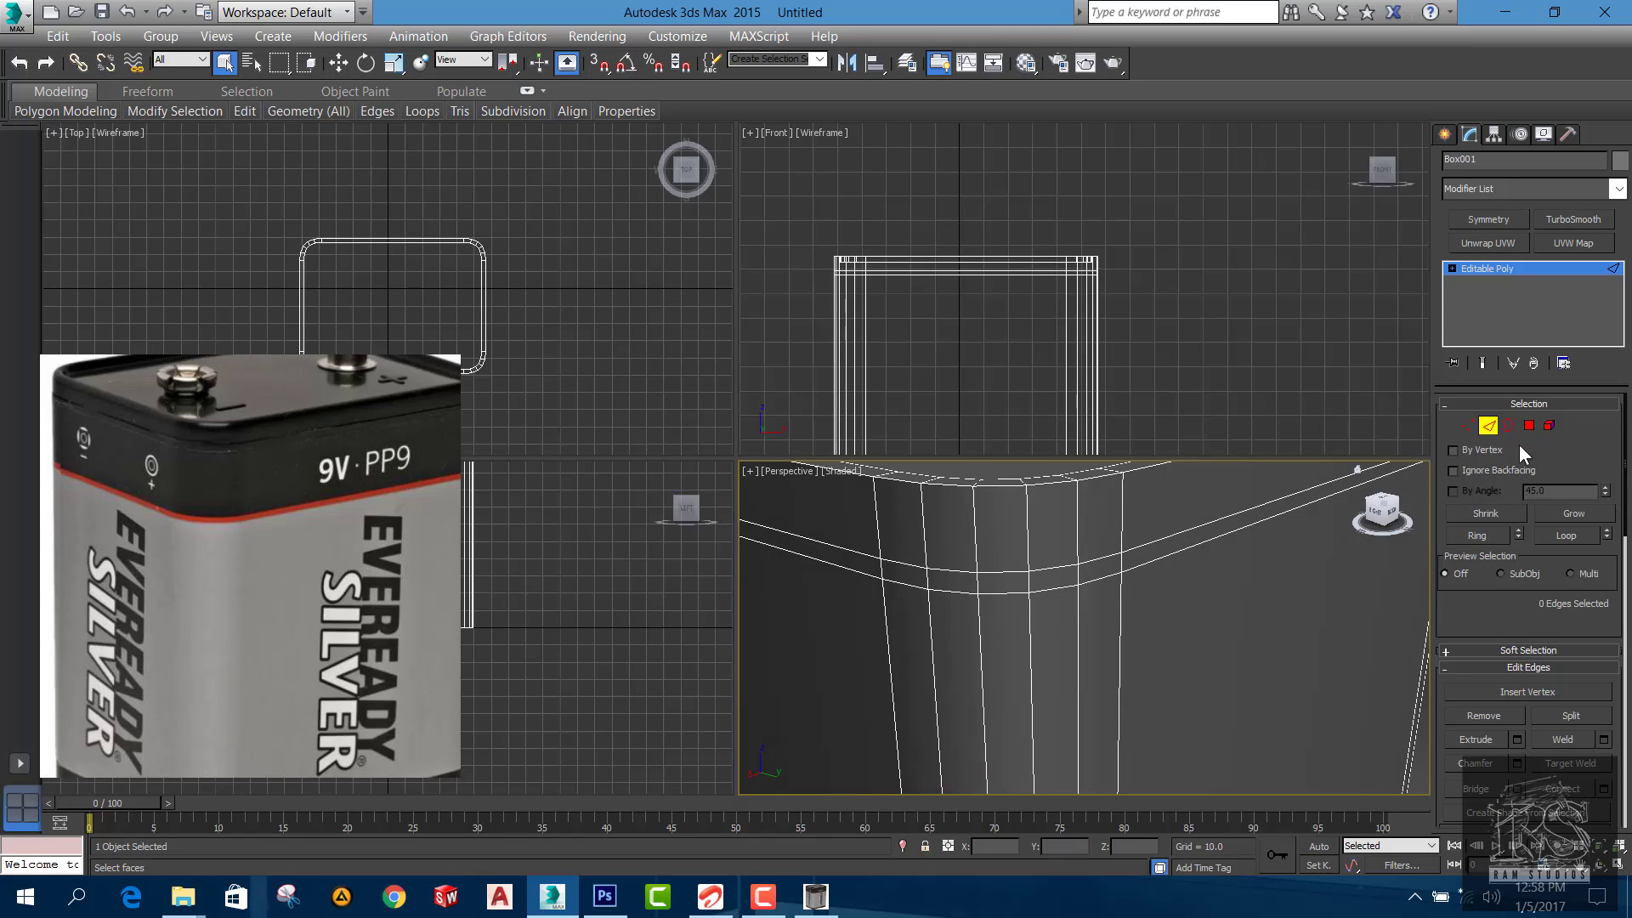
{"action": "left_click", "coordinate": [1079, 572]}
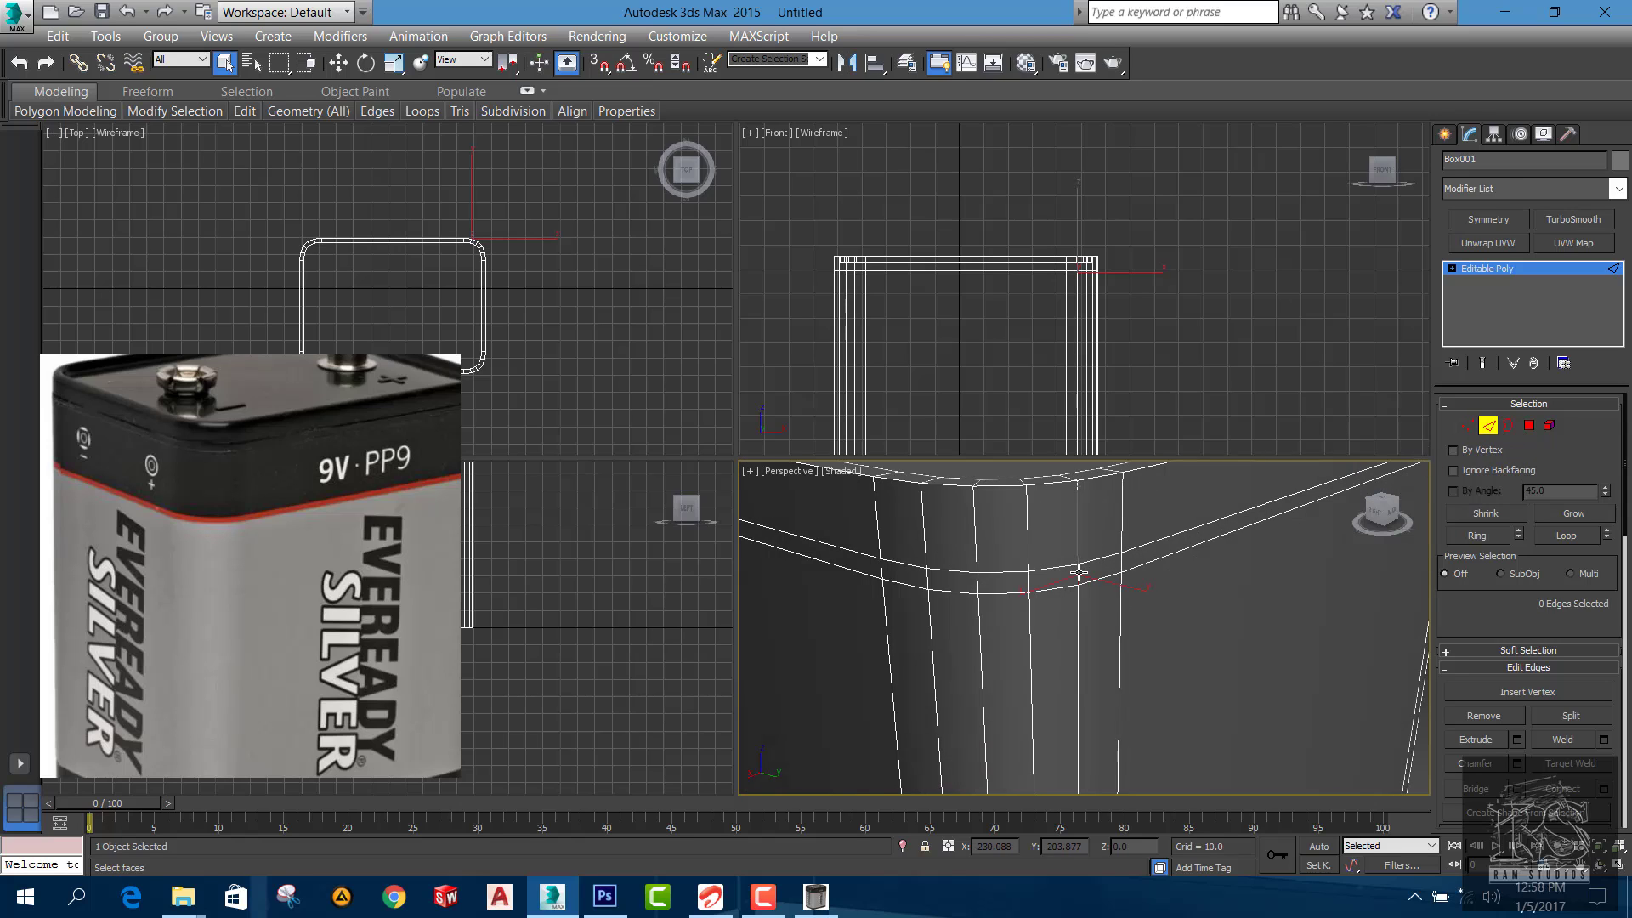
{"action": "left_click", "coordinate": [1122, 562], "text": "shift"}
{"action": "scroll", "coordinate": [1139, 563], "scroll_direction": "down", "scroll_amount": 3}
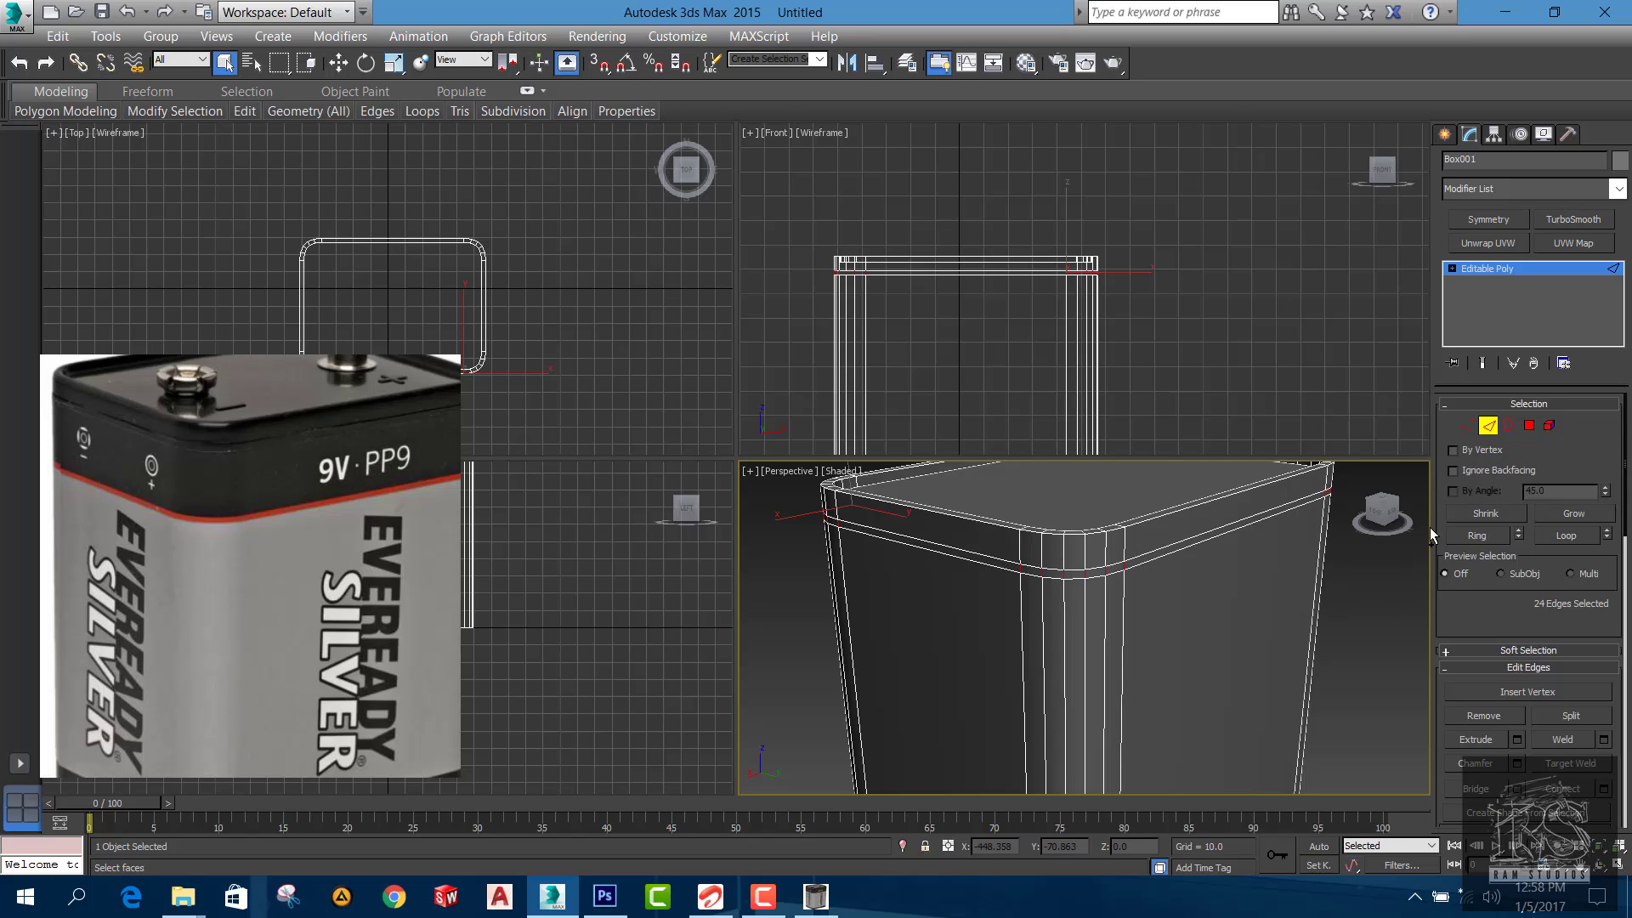
{"action": "left_click", "coordinate": [1528, 426]}
{"action": "scroll", "coordinate": [1064, 578], "scroll_direction": "up", "scroll_amount": 3}
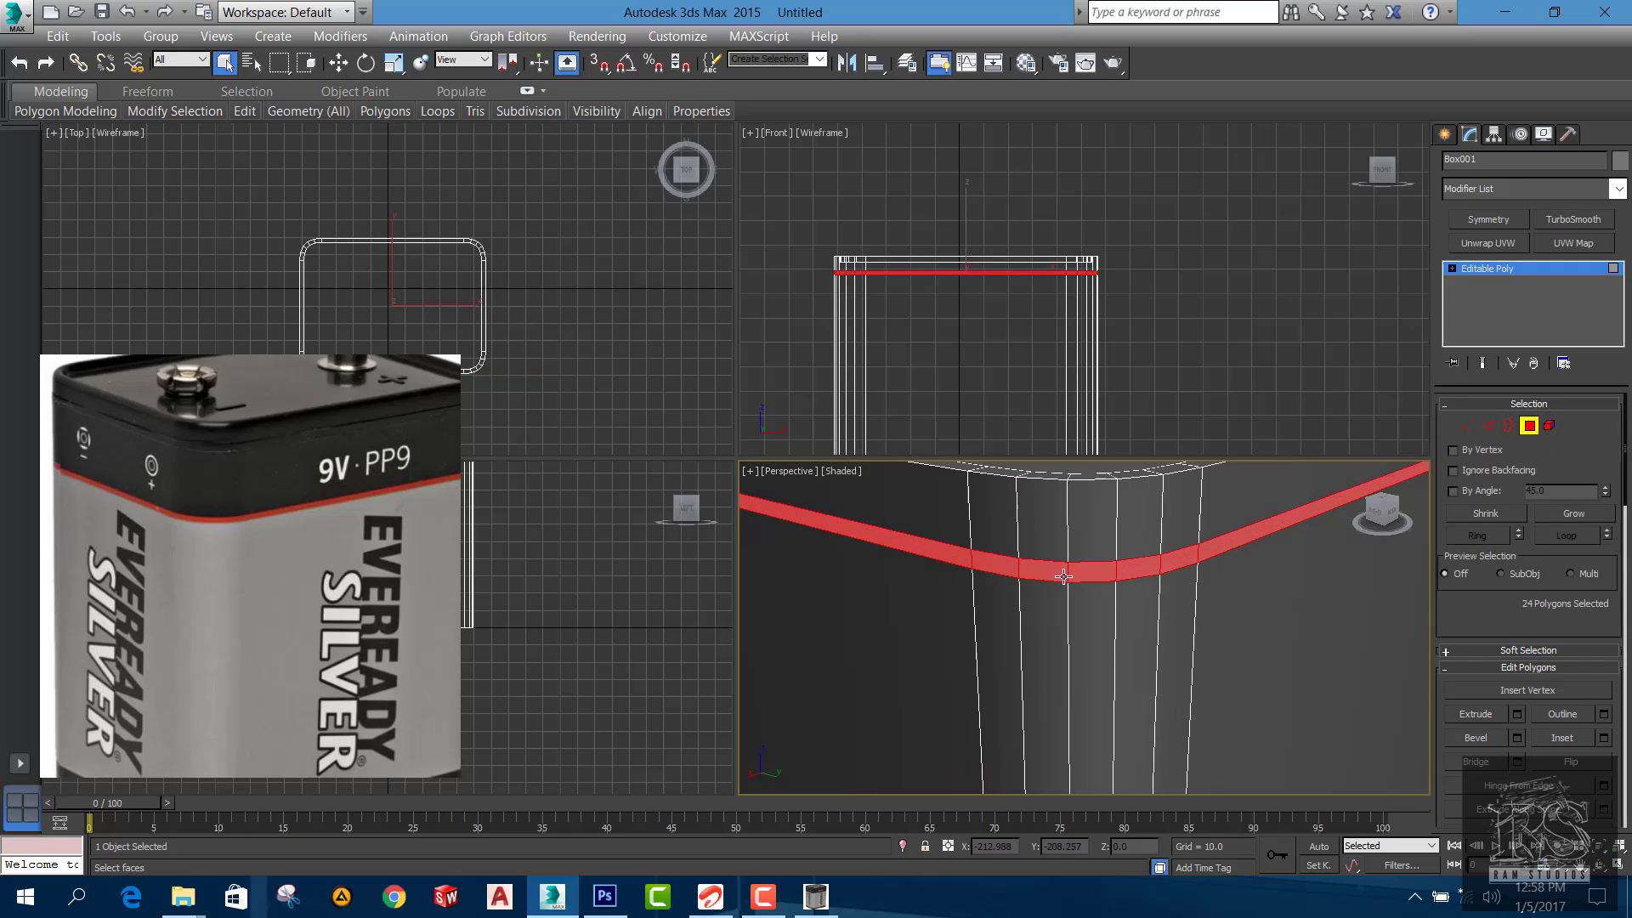
Examine the selected polygon band below the rim from several angles, at the rounded corners and along the sides
{"action": "scroll", "coordinate": [1064, 578], "scroll_direction": "down", "scroll_amount": 3}
{"action": "middle_click_drag", "start_coordinate": [1111, 583], "coordinate": [1089, 594], "text": "alt"}
{"action": "scroll", "coordinate": [1089, 594], "scroll_direction": "up", "scroll_amount": 3}
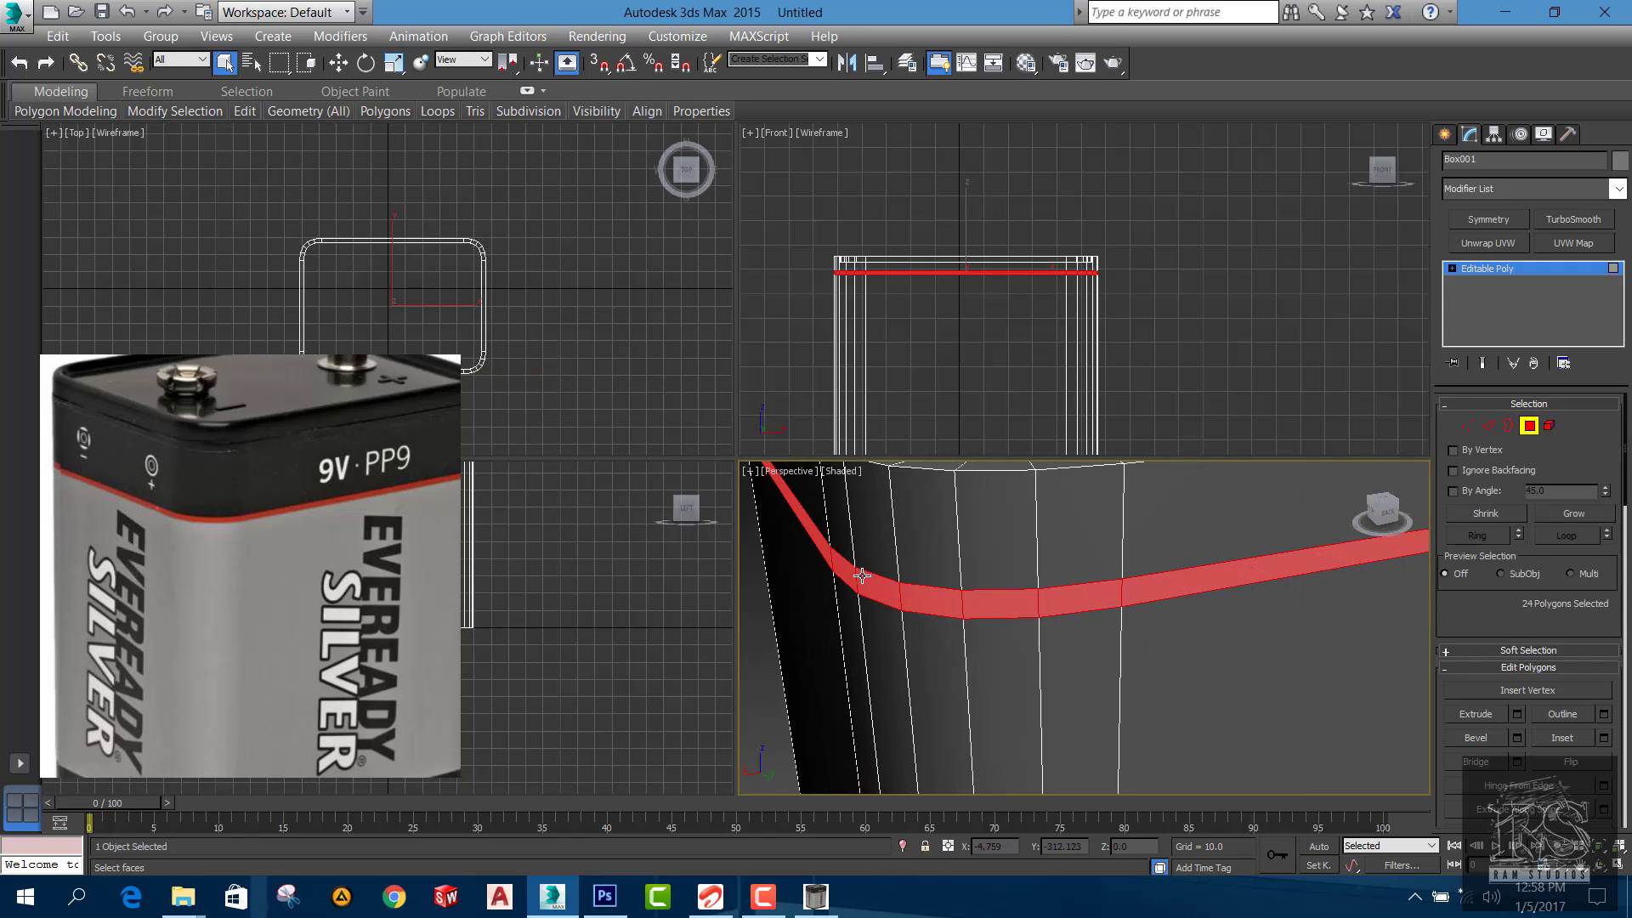
{"action": "scroll", "coordinate": [1065, 641], "scroll_direction": "down", "scroll_amount": 1}
{"action": "scroll", "coordinate": [1066, 642], "scroll_direction": "down", "scroll_amount": 3}
{"action": "scroll", "coordinate": [1051, 632], "scroll_direction": "up", "scroll_amount": 3}
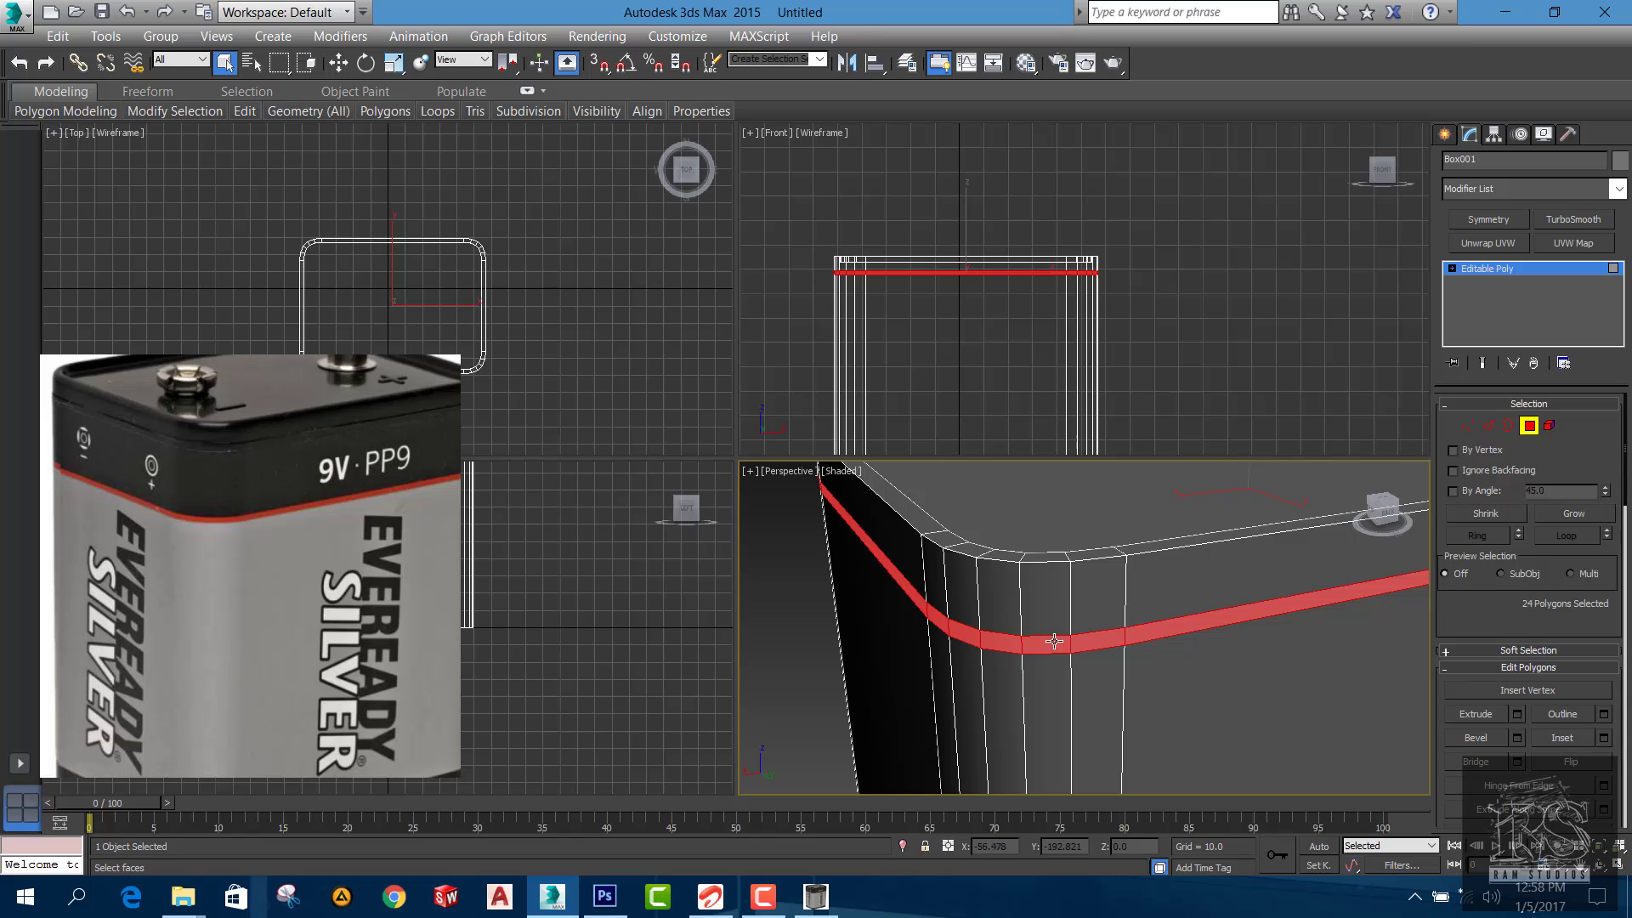
{"action": "scroll", "coordinate": [1048, 648], "scroll_direction": "down", "scroll_amount": 3}
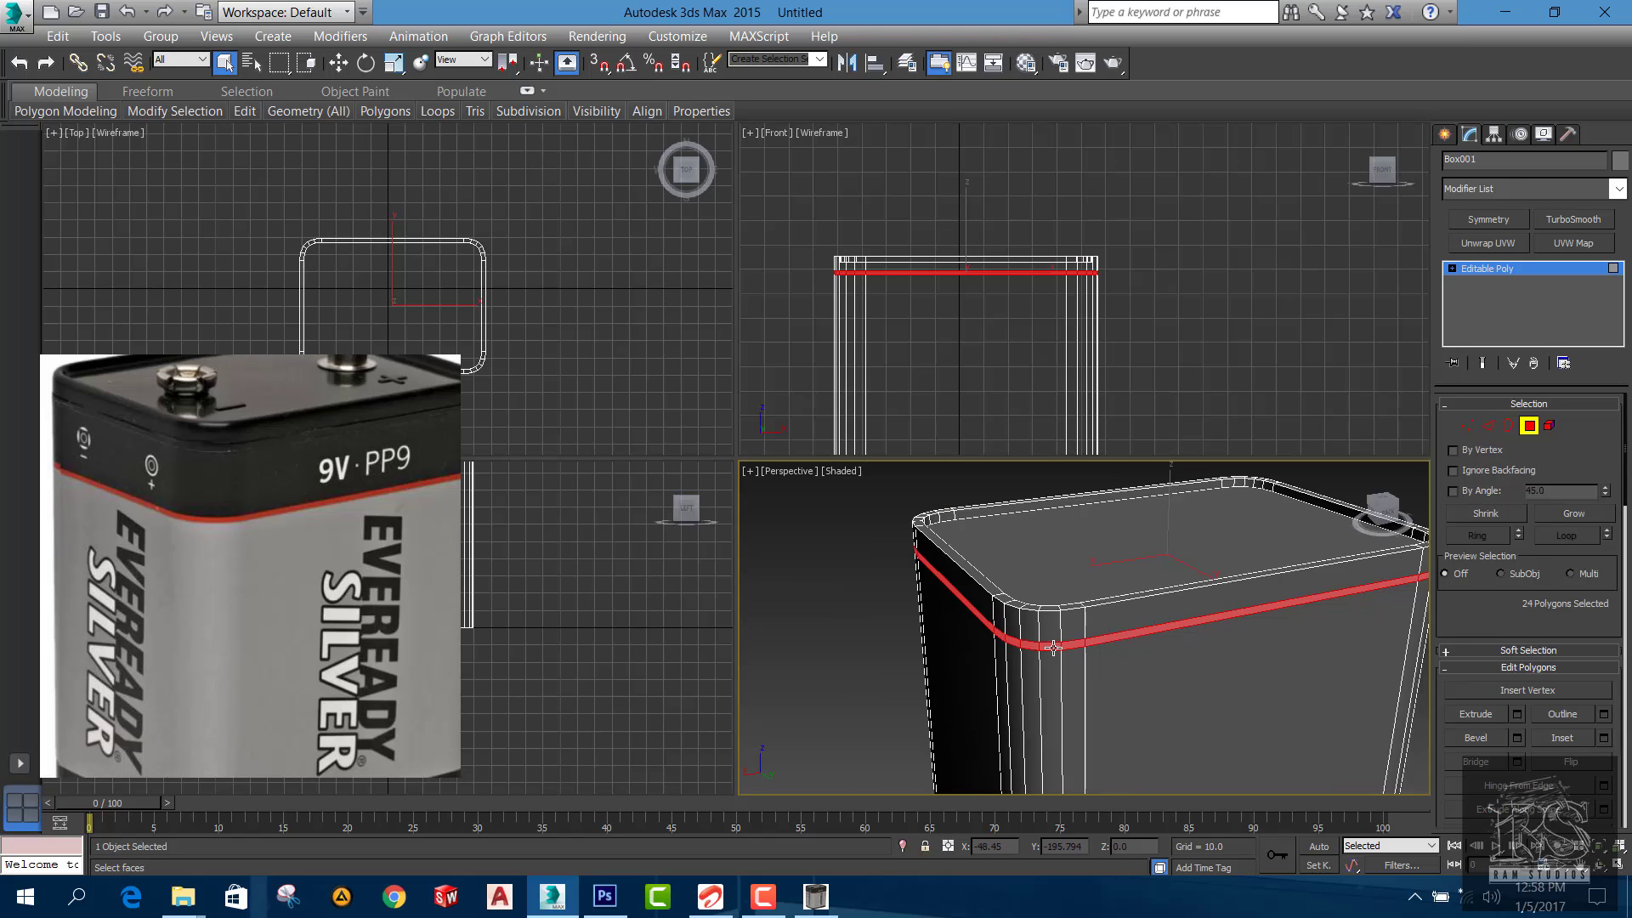
{"action": "scroll", "coordinate": [1051, 648], "scroll_direction": "up", "scroll_amount": 3}
{"action": "scroll", "coordinate": [1094, 701], "scroll_direction": "down", "scroll_amount": 1}
{"action": "scroll", "coordinate": [1094, 702], "scroll_direction": "down", "scroll_amount": 2}
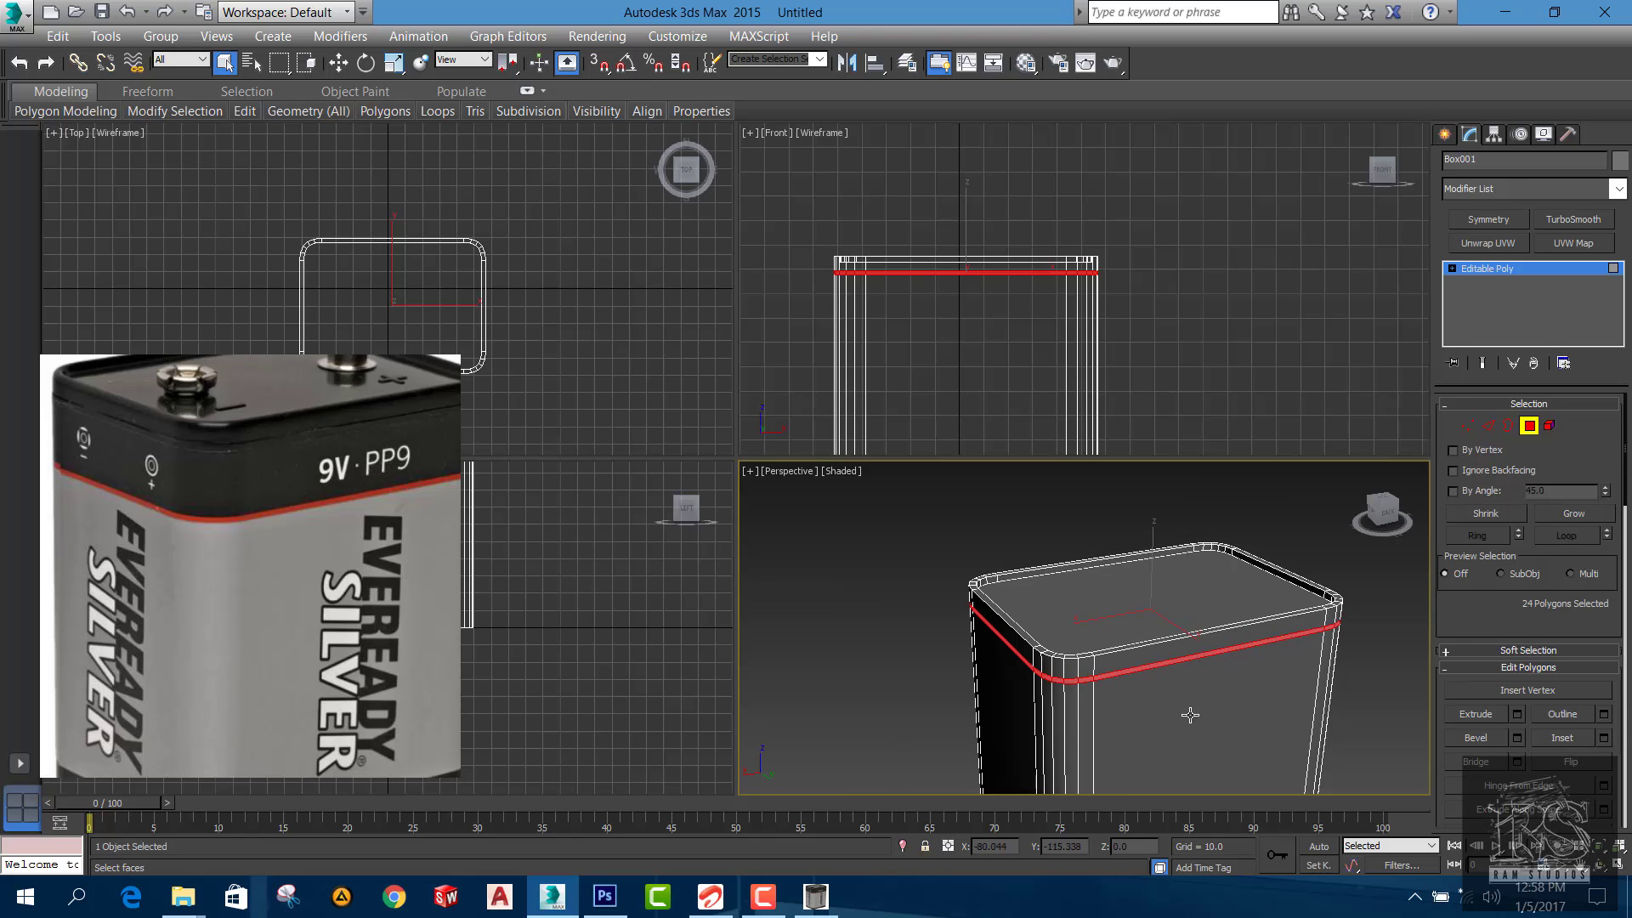
{"action": "middle_click_drag", "start_coordinate": [1184, 710], "coordinate": [1046, 664], "text": "alt"}
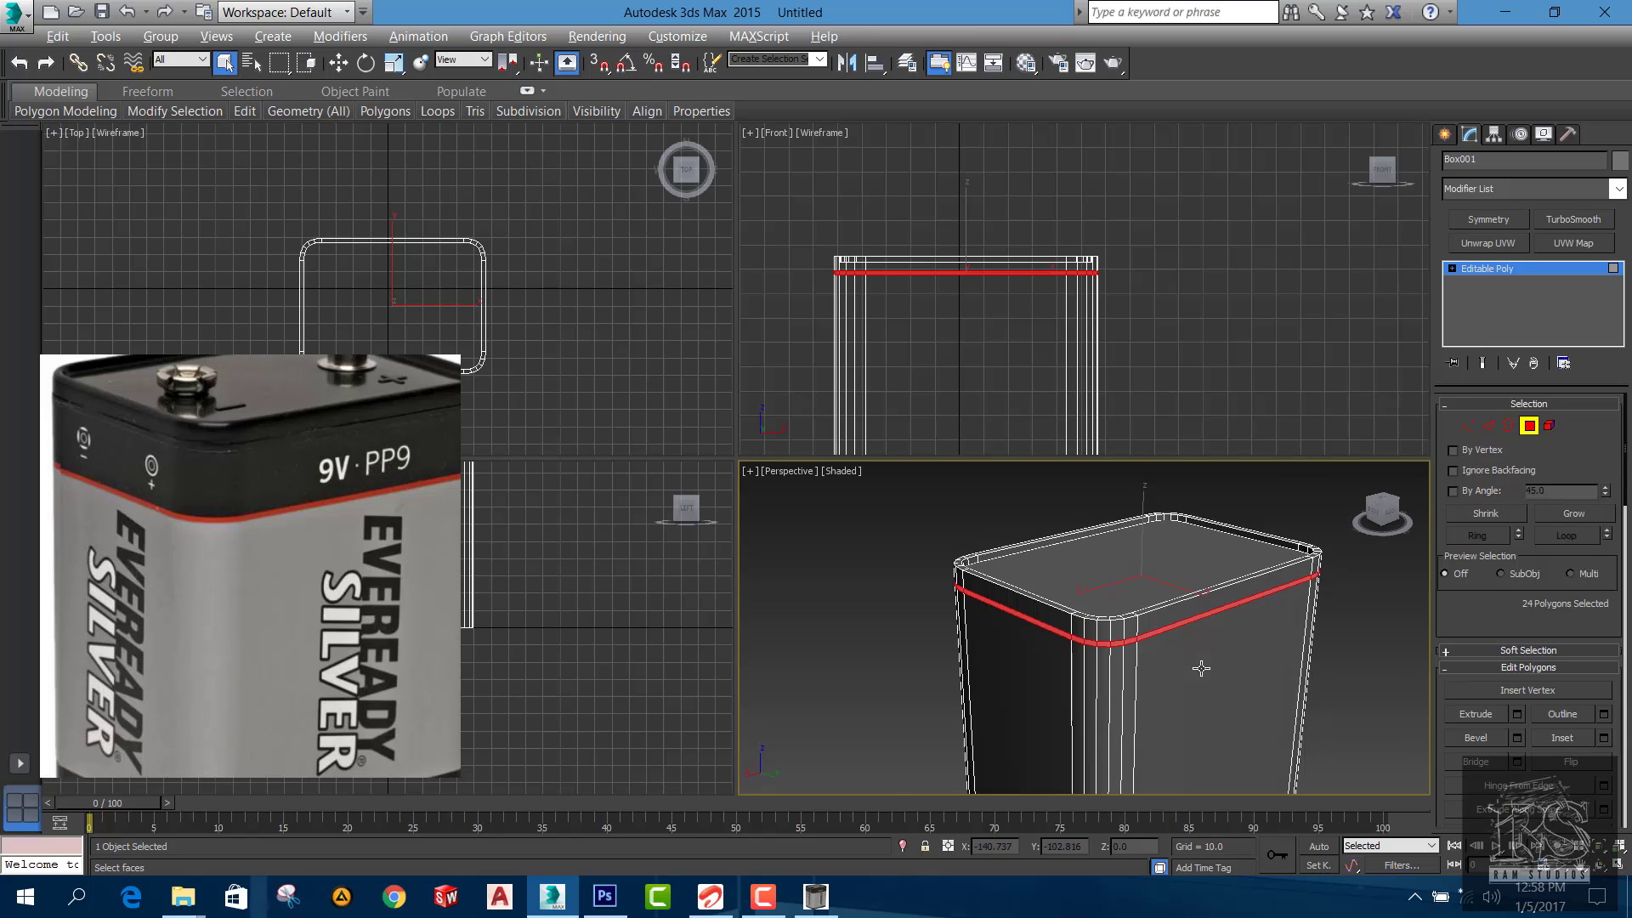
{"action": "scroll", "coordinate": [1158, 641], "scroll_direction": "up", "scroll_amount": 2}
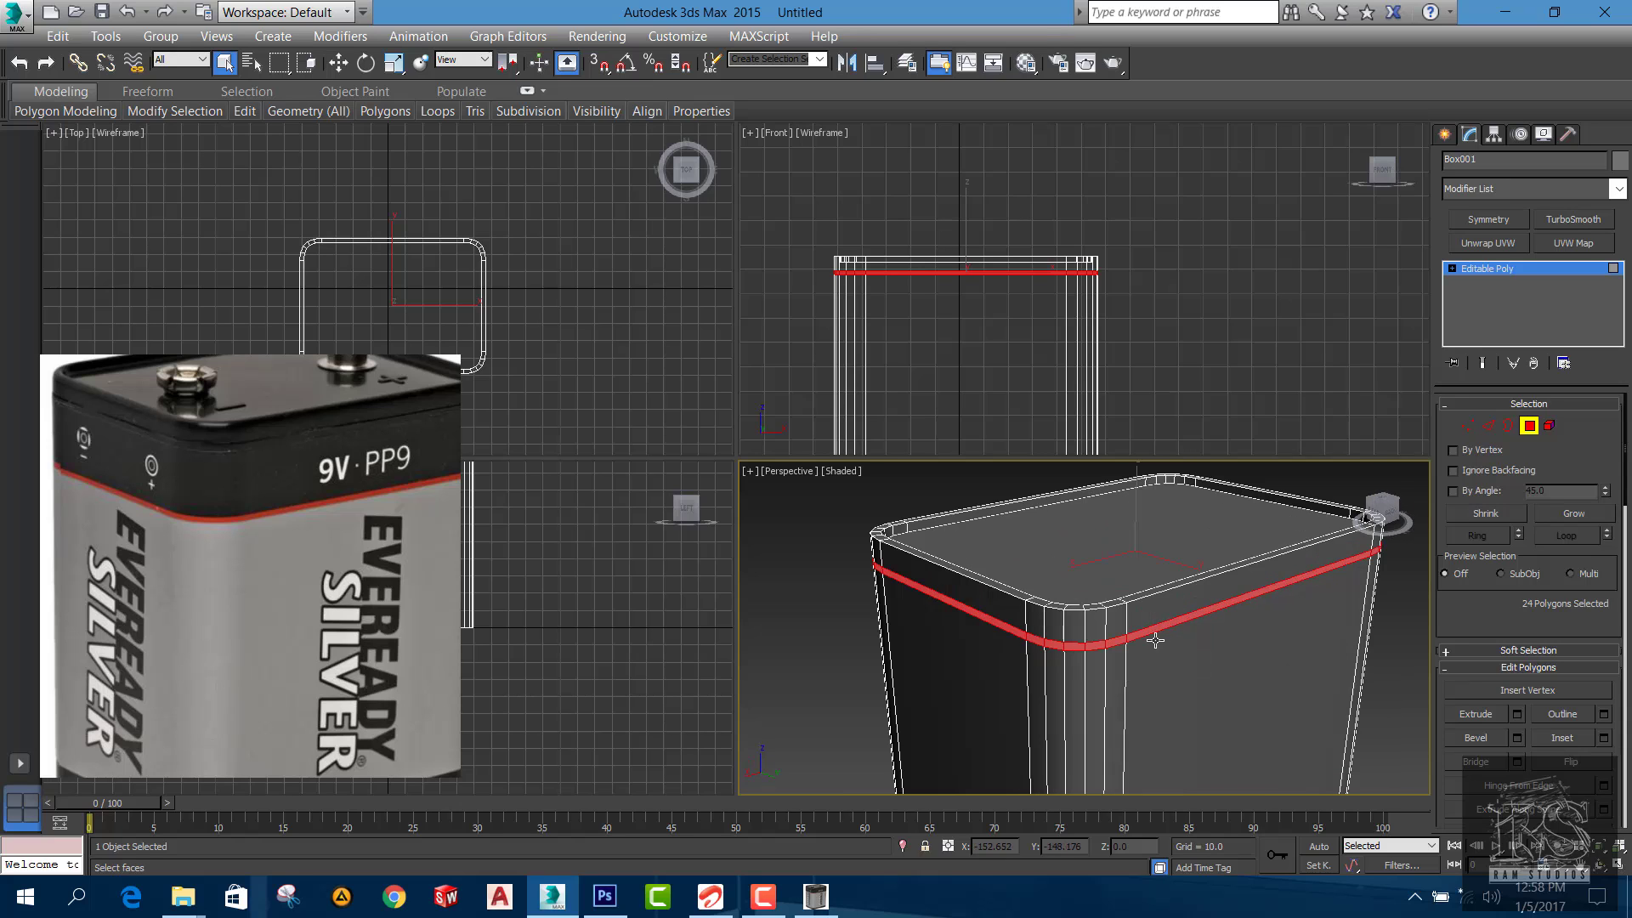
Return to the band's edge ring at edge level and convert it to the polygon band selection again
{"action": "left_click", "coordinate": [1487, 426]}
{"action": "scroll", "coordinate": [1091, 649], "scroll_direction": "up", "scroll_amount": 3}
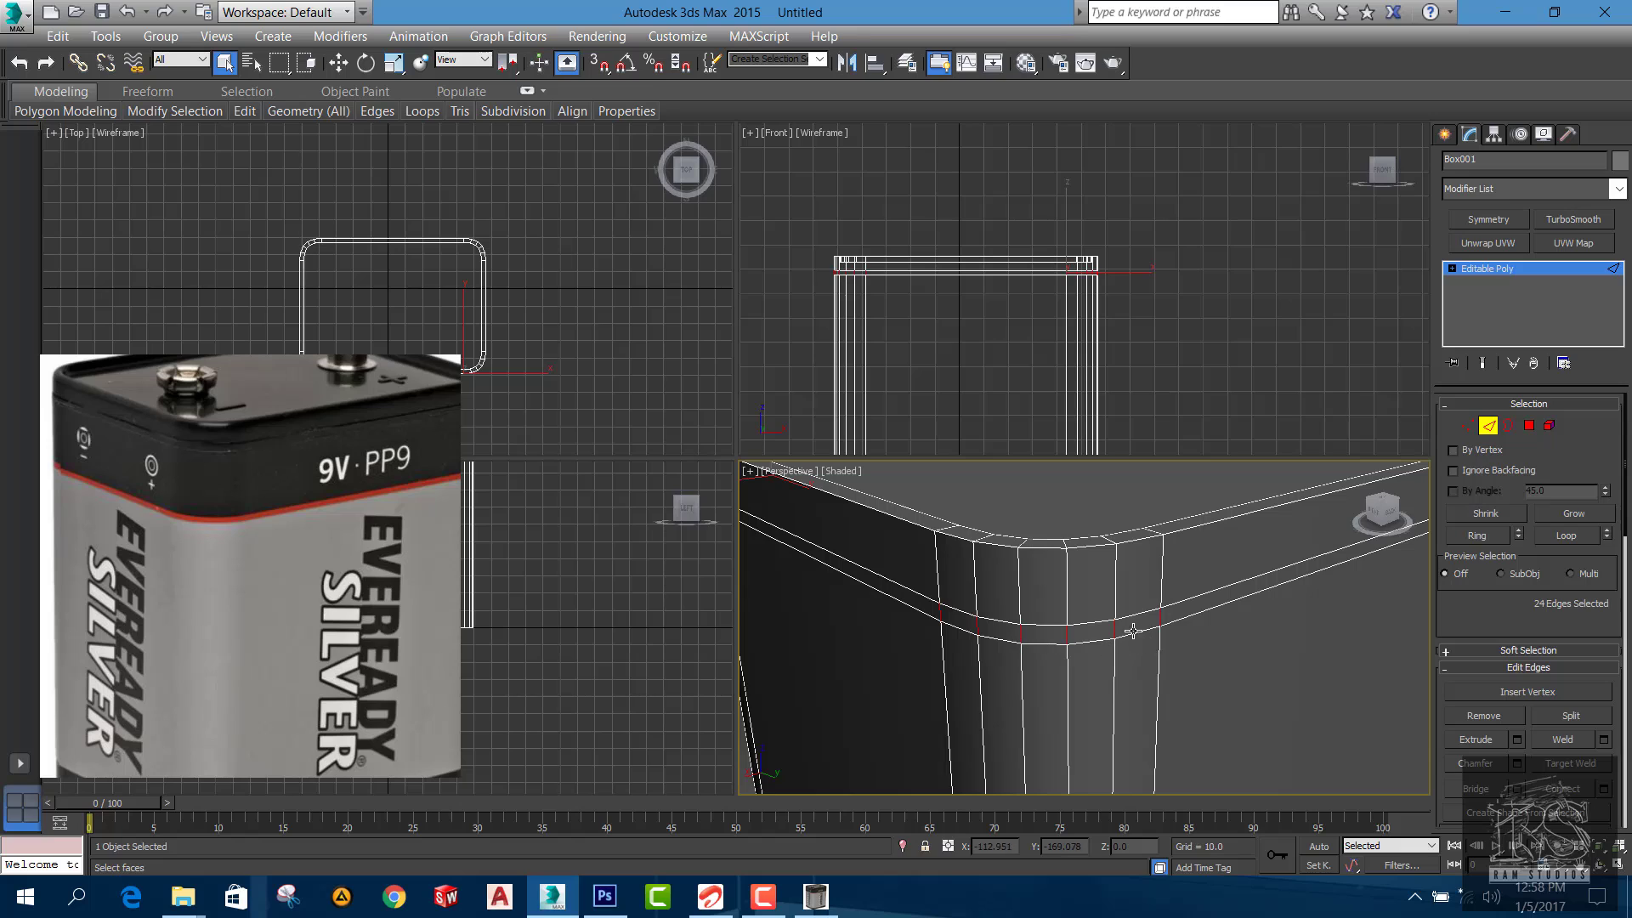
{"action": "left_click", "coordinate": [1529, 424]}
{"action": "scroll", "coordinate": [1005, 652], "scroll_direction": "down", "scroll_amount": 3}
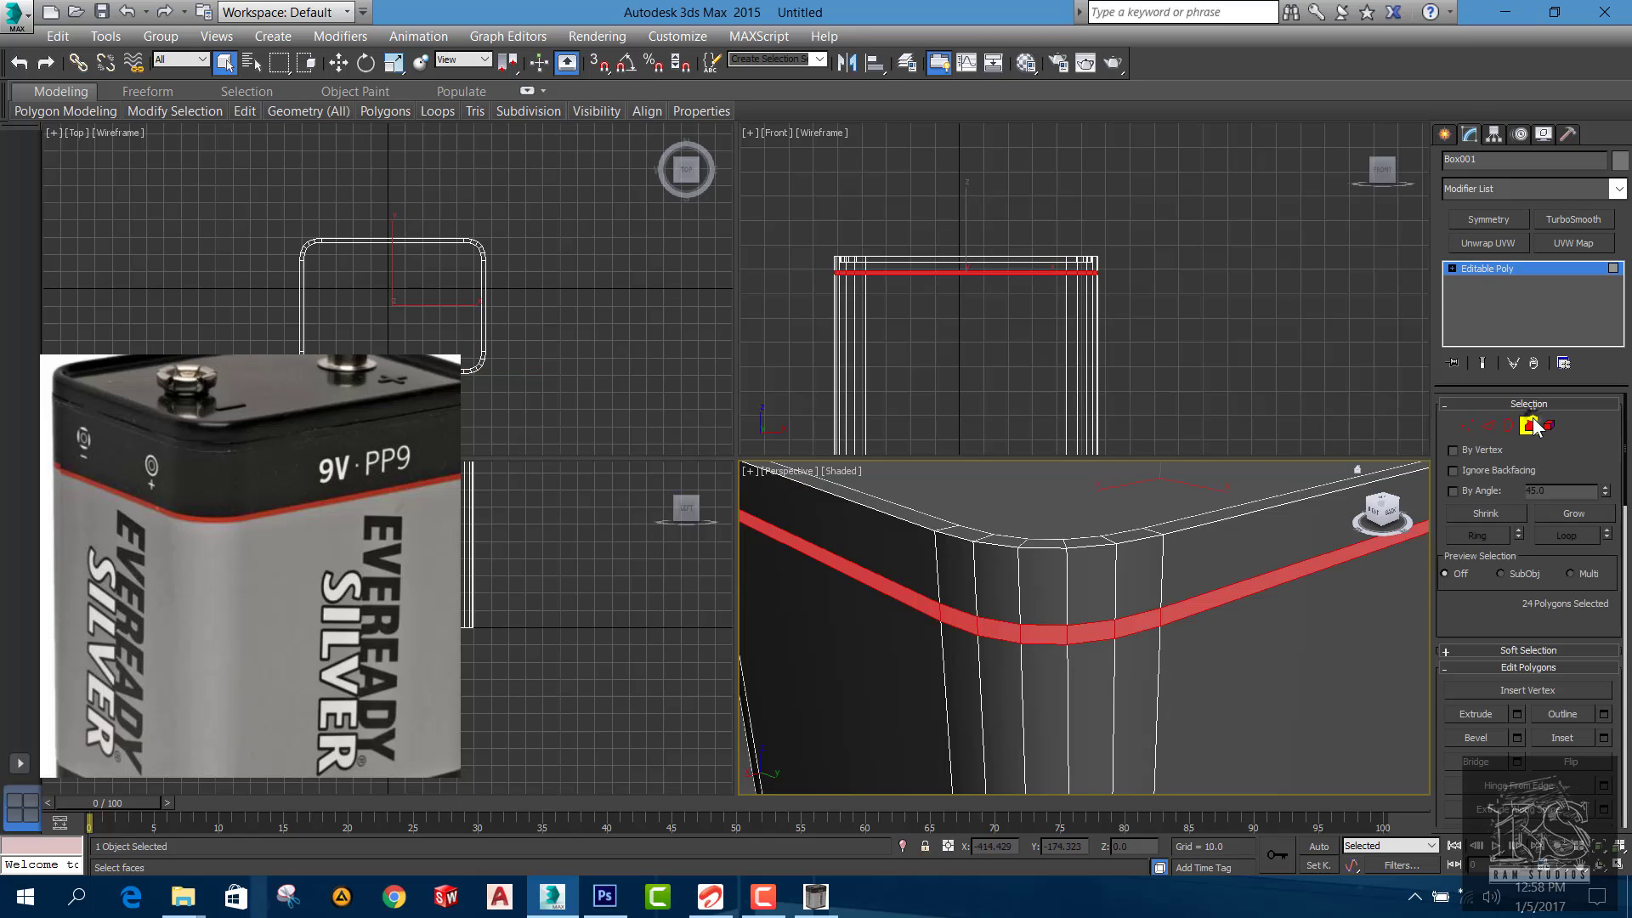
Start an Extrude on the polygon band and switch its extrusion type from group to local normal
{"action": "scroll", "coordinate": [1005, 653], "scroll_direction": "down", "scroll_amount": 2}
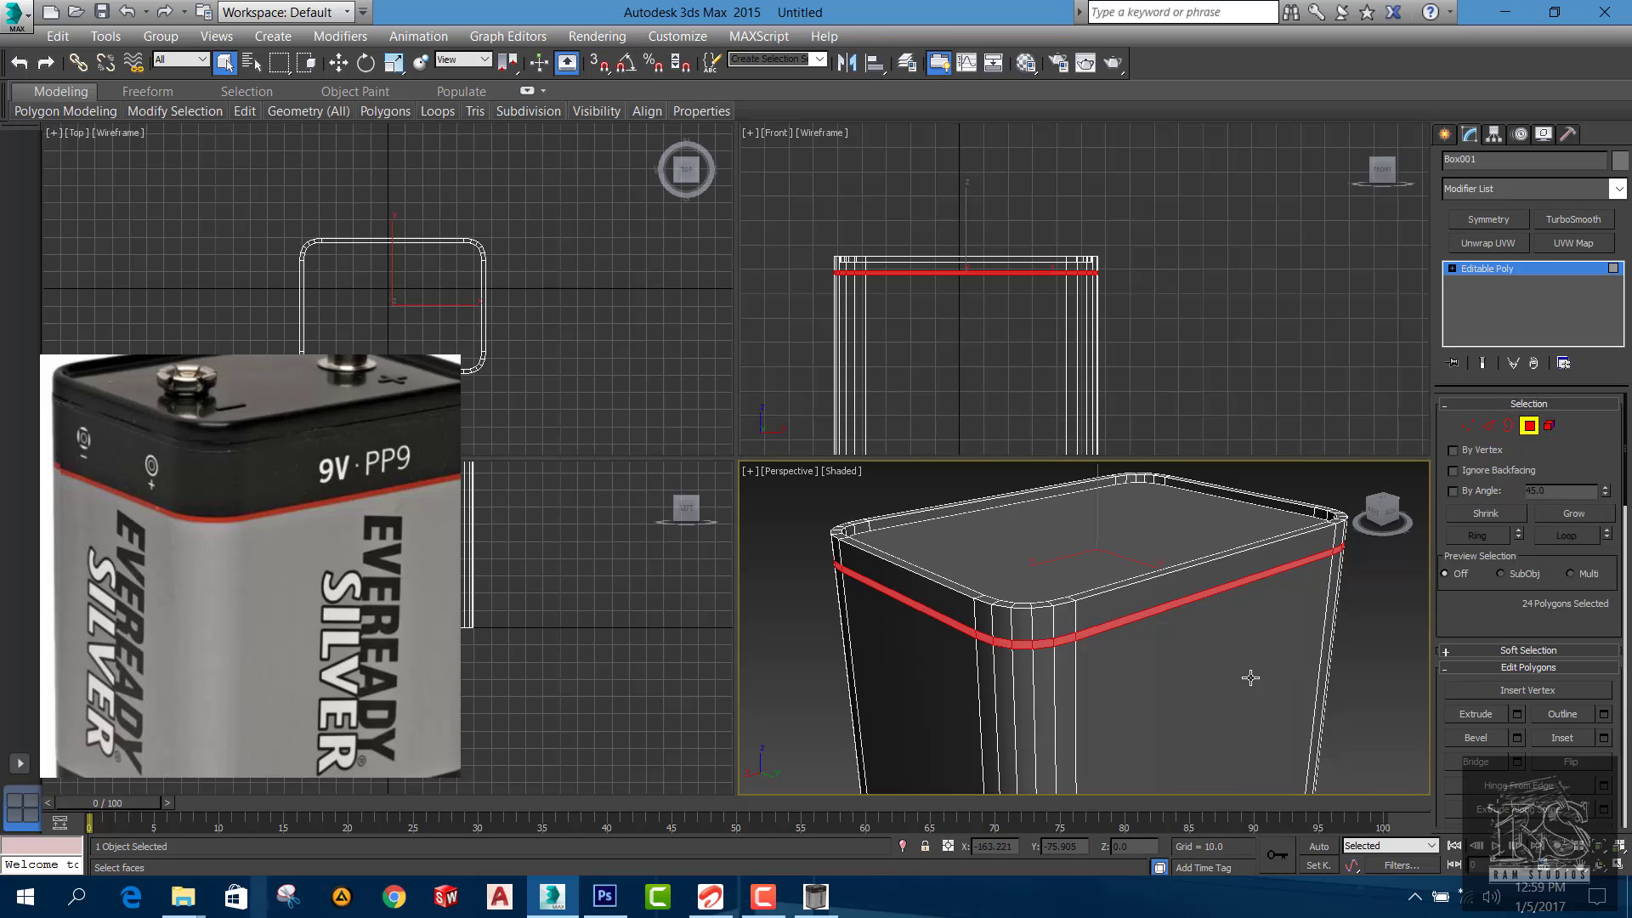
{"action": "scroll", "coordinate": [1017, 652], "scroll_direction": "up", "scroll_amount": 4}
{"action": "scroll", "coordinate": [994, 625], "scroll_direction": "down", "scroll_amount": 3}
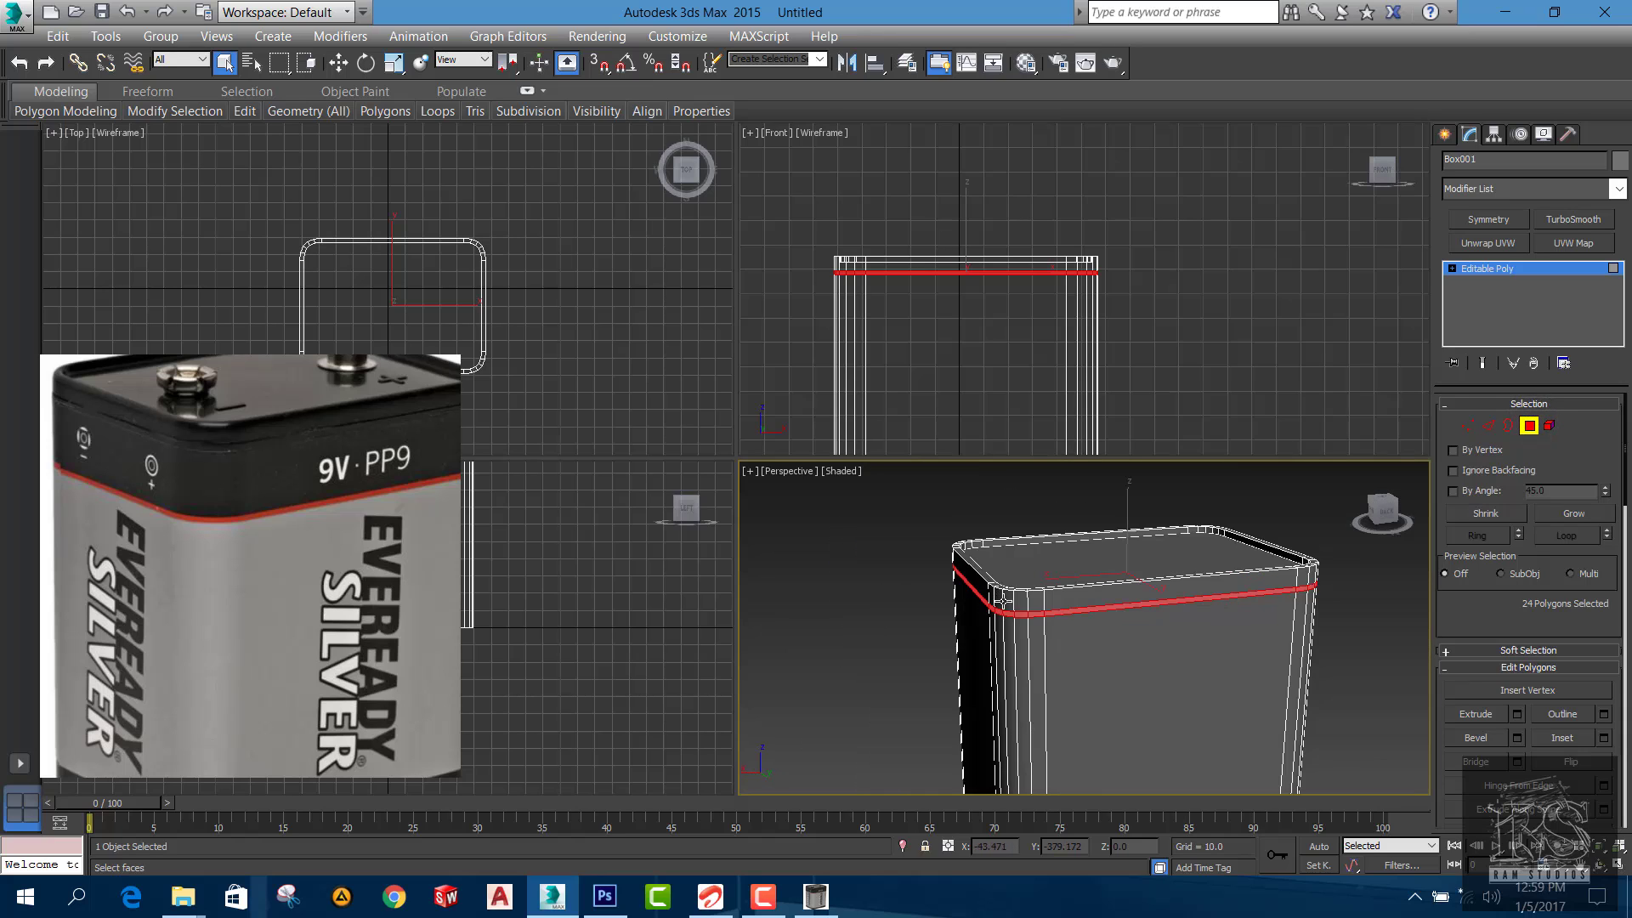
{"action": "scroll", "coordinate": [986, 619], "scroll_direction": "up", "scroll_amount": 4}
{"action": "scroll", "coordinate": [986, 620], "scroll_direction": "up", "scroll_amount": 2}
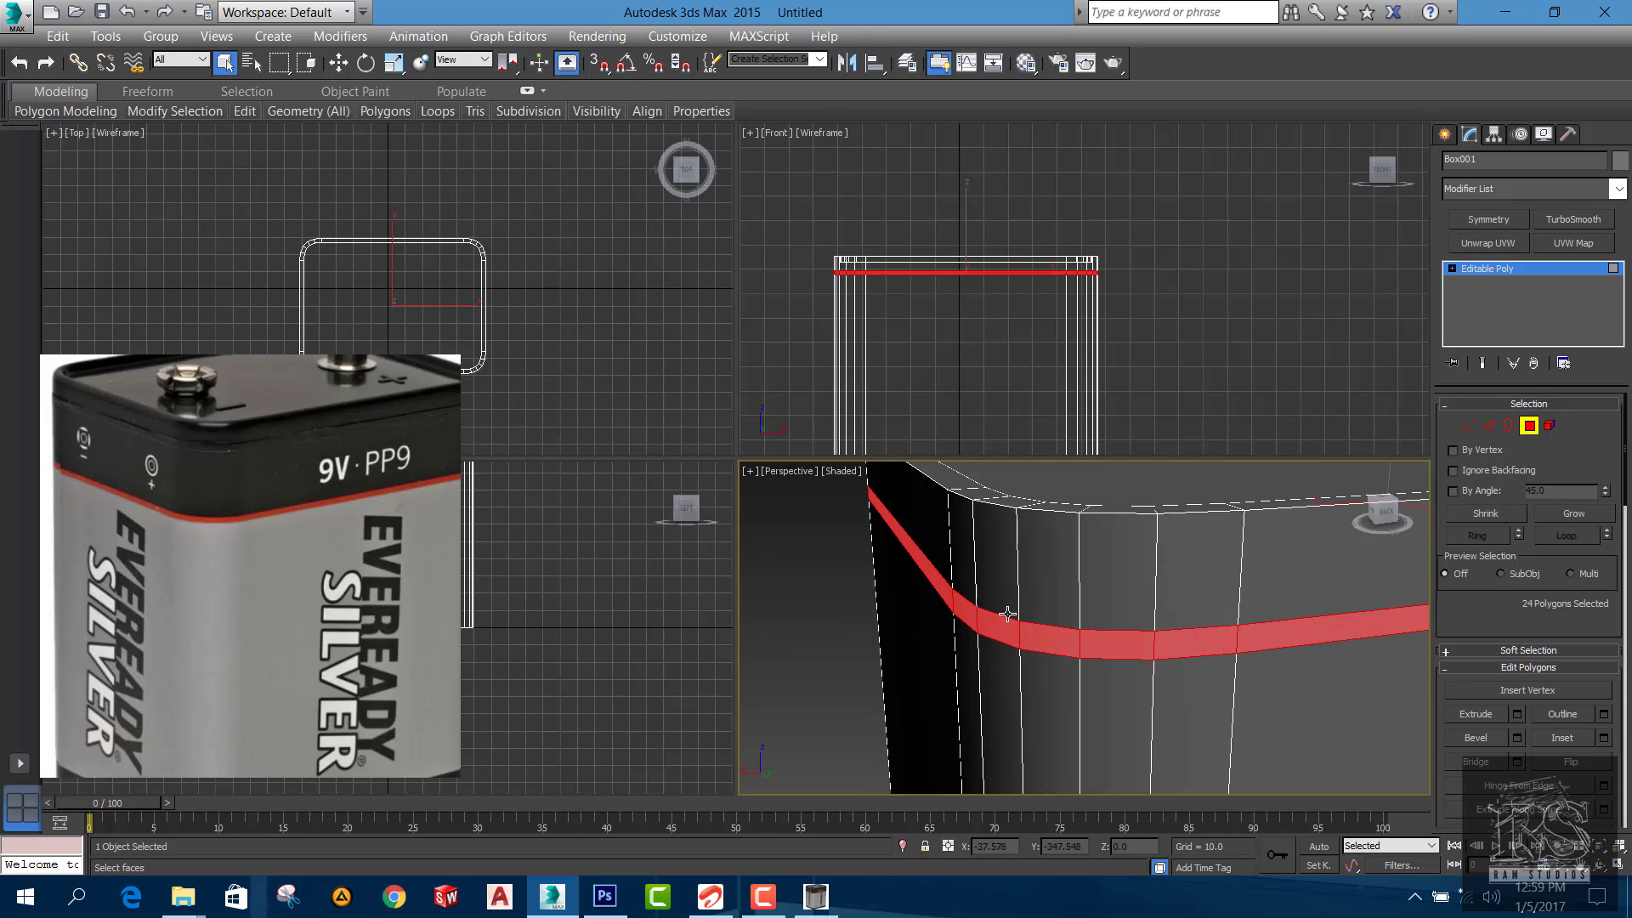
{"action": "left_click", "coordinate": [1518, 713]}
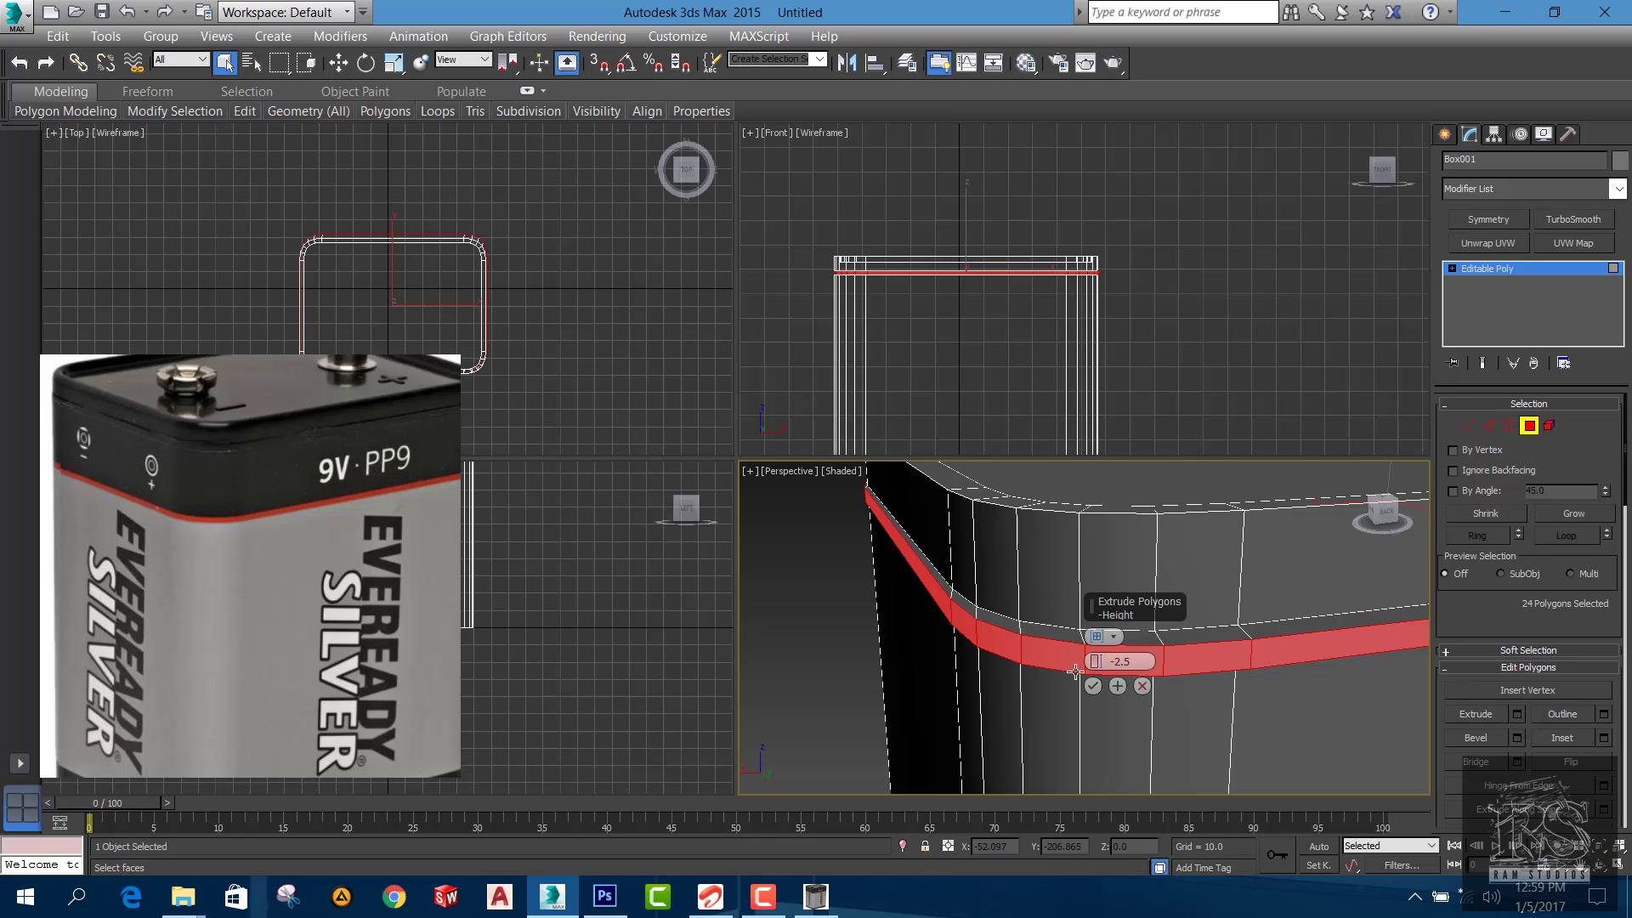
{"action": "scroll", "coordinate": [945, 646], "scroll_direction": "down", "scroll_amount": 3}
{"action": "middle_click_drag", "start_coordinate": [944, 648], "coordinate": [861, 693], "text": "alt"}
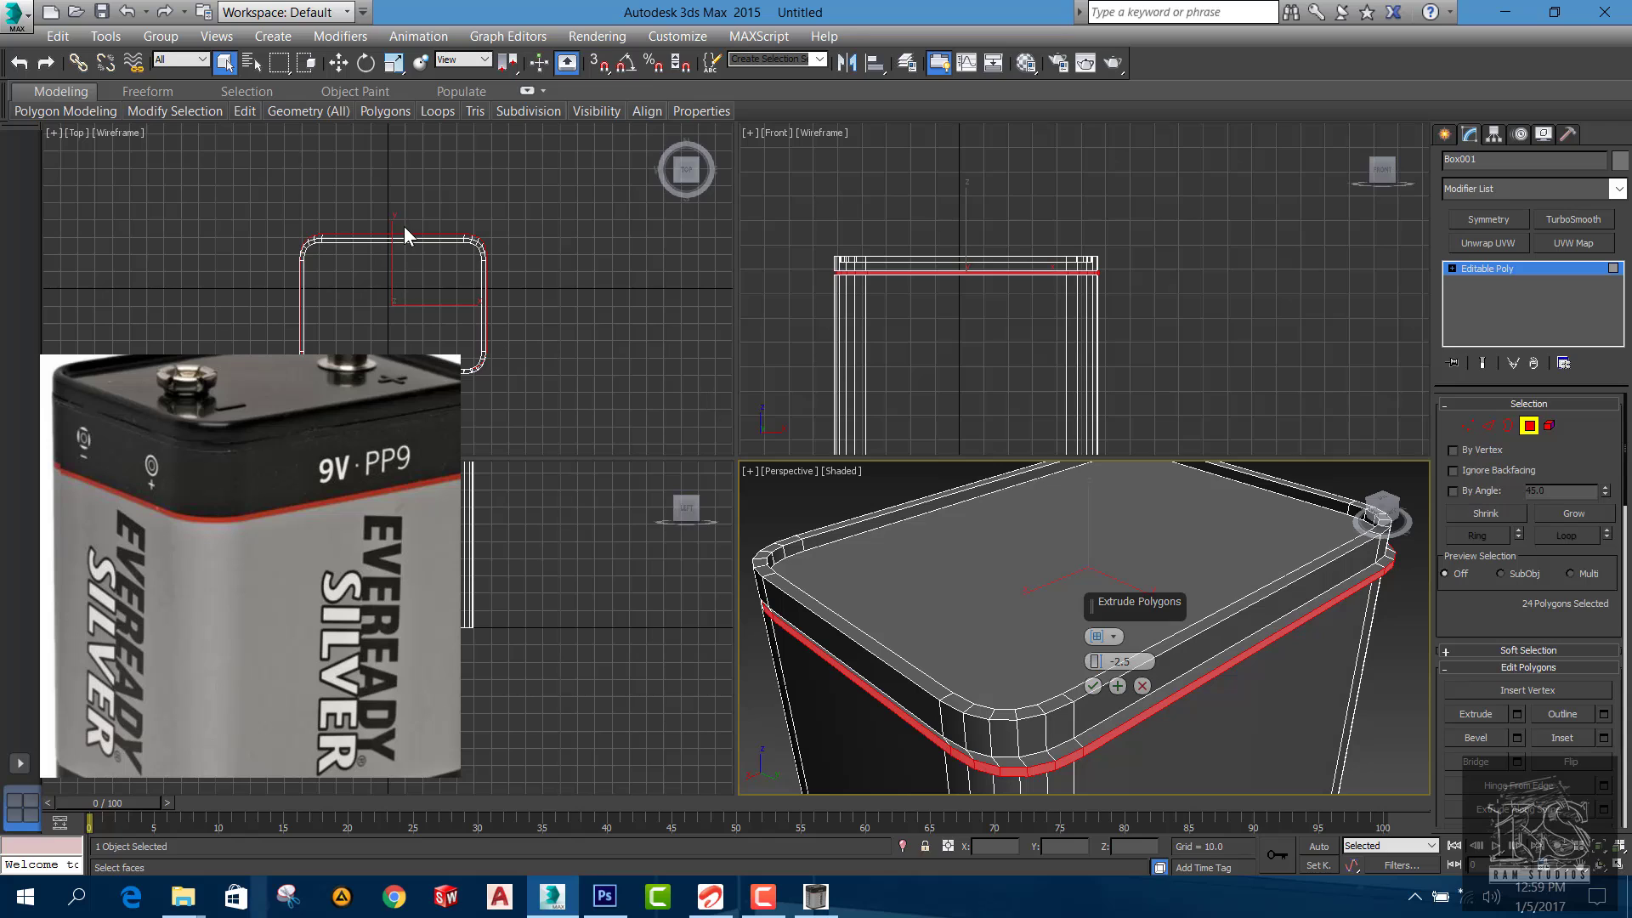
{"action": "scroll", "coordinate": [405, 227], "scroll_direction": "up", "scroll_amount": 2}
{"action": "middle_click_drag", "start_coordinate": [417, 251], "coordinate": [475, 189]}
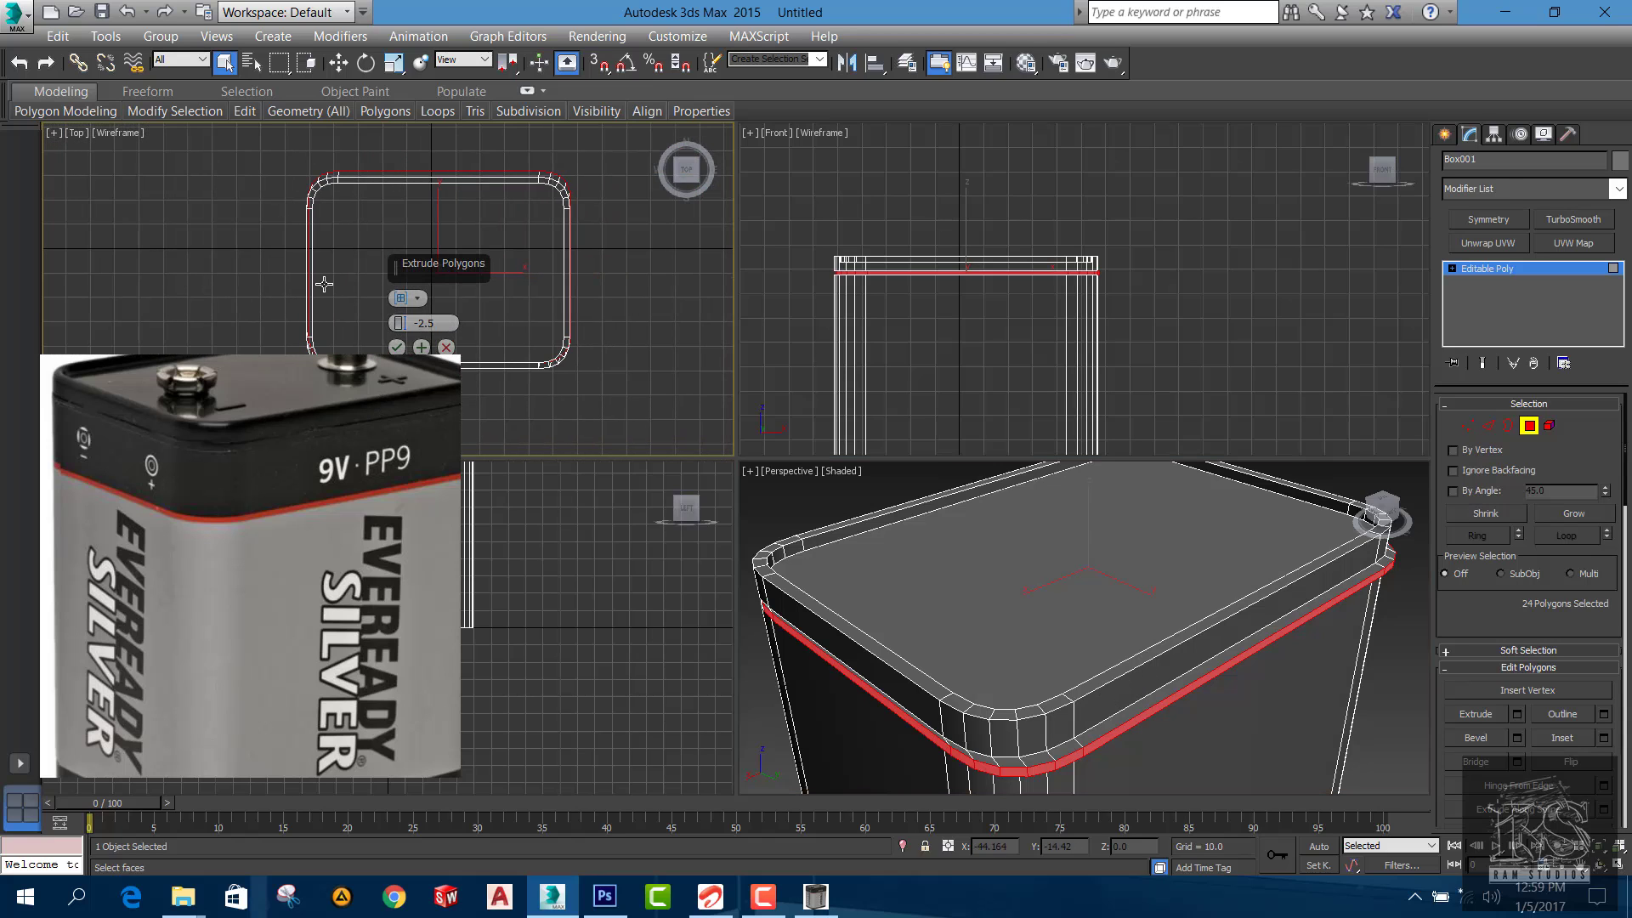
{"action": "left_click", "coordinate": [402, 302]}
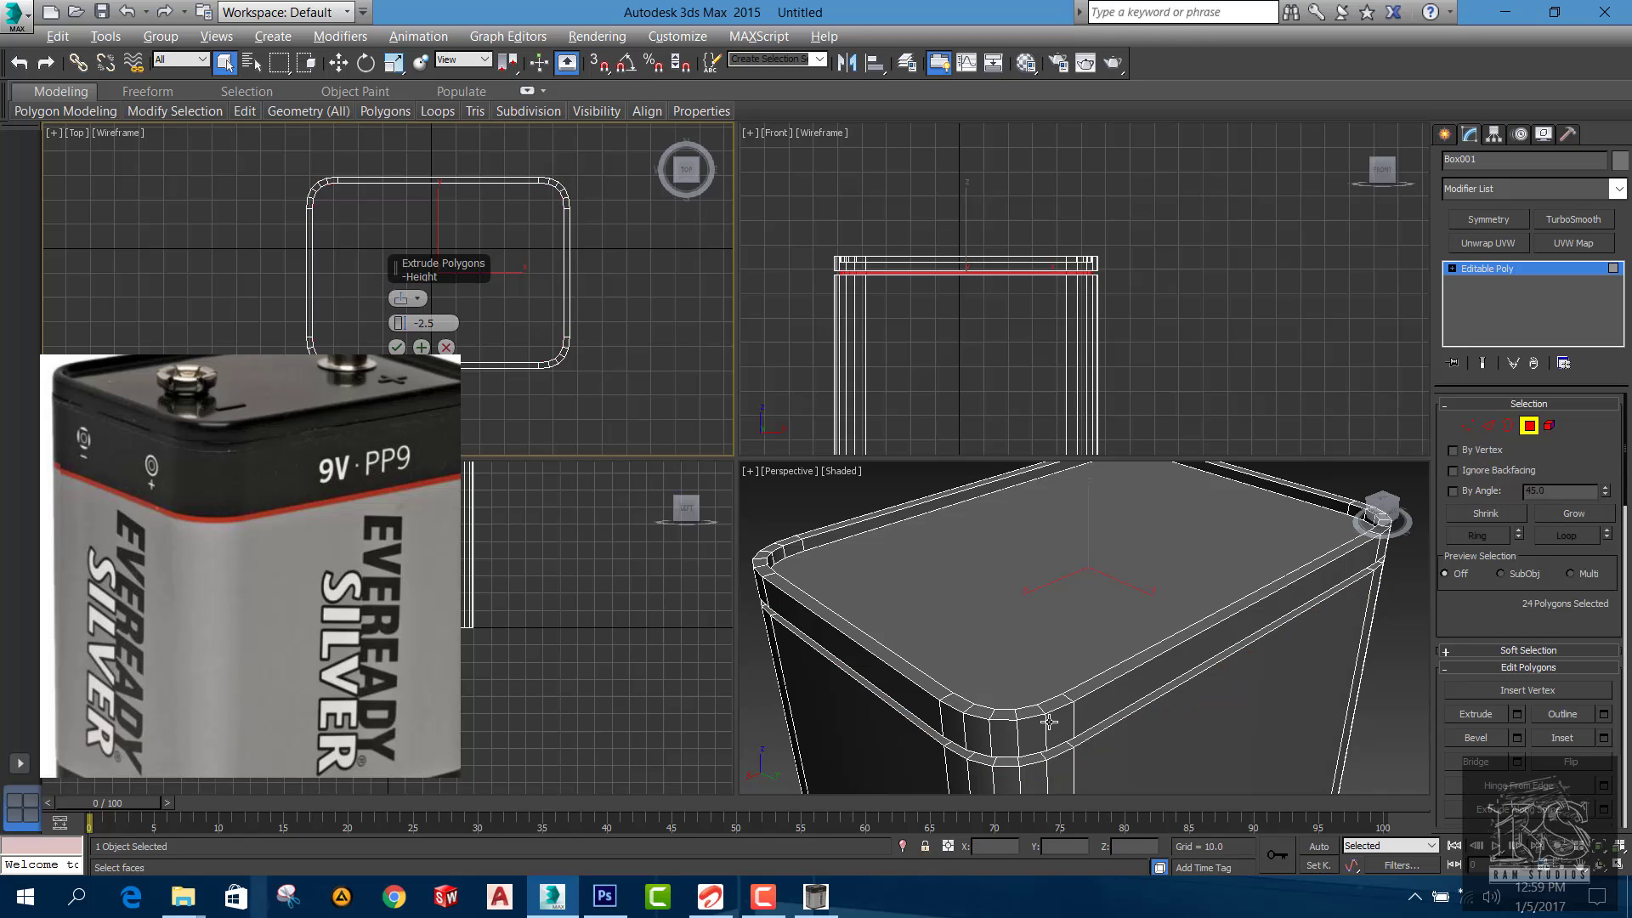
Set the band's extrusion height to -0.661 to form the recessed groove, accept it and clear the polygon selection
{"action": "scroll", "coordinate": [1041, 705], "scroll_direction": "up", "scroll_amount": 5}
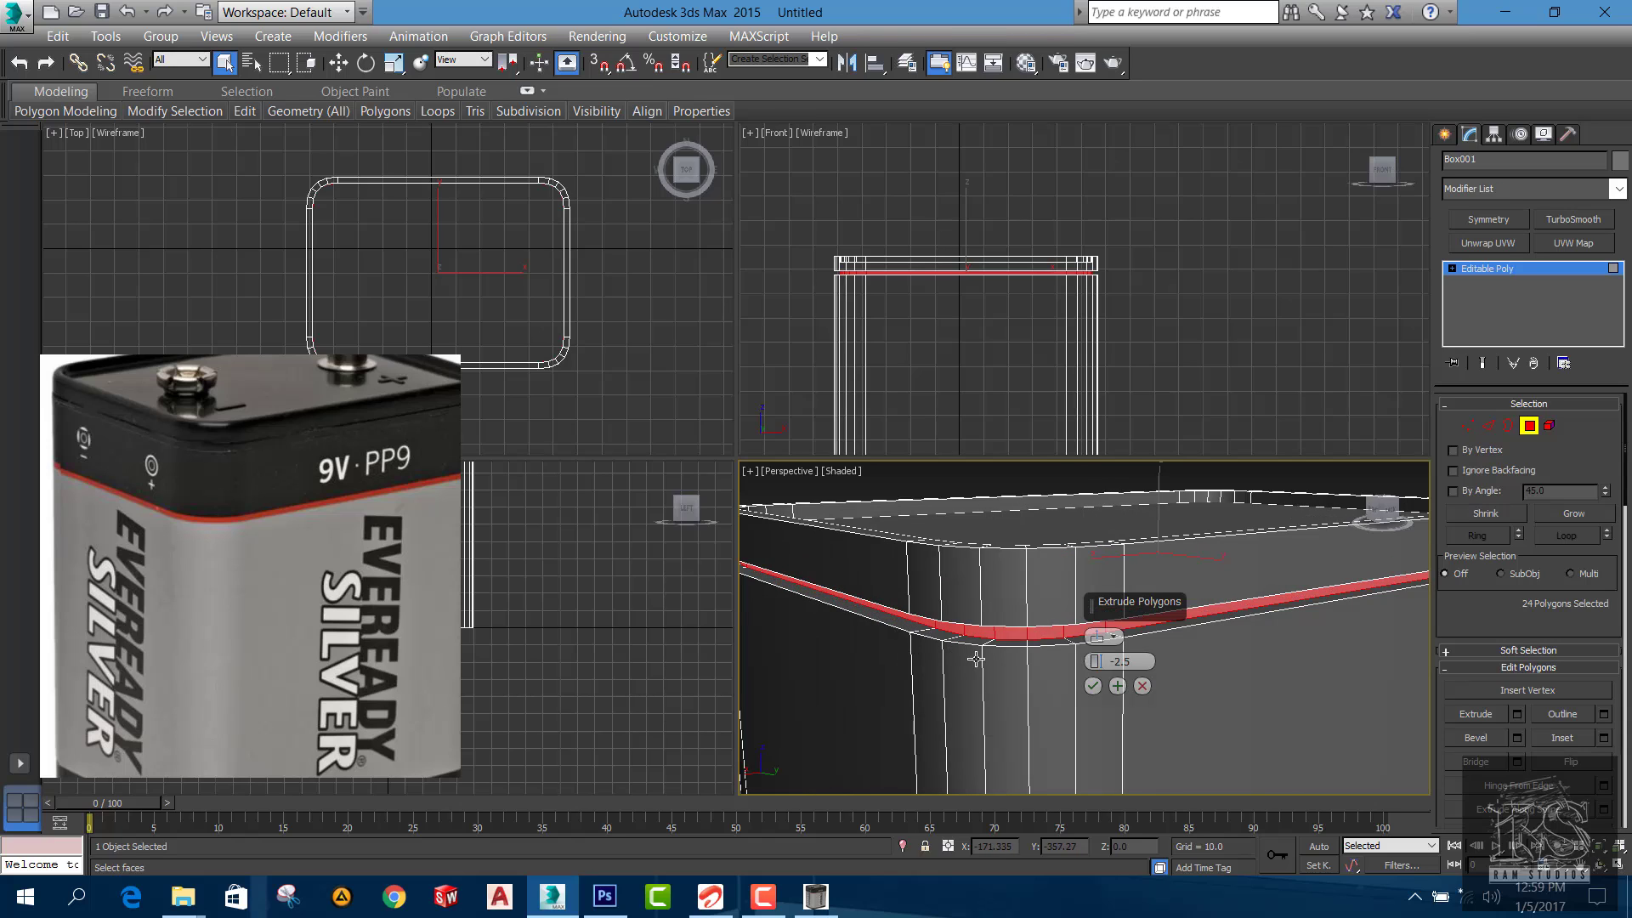
{"action": "middle_click_drag", "start_coordinate": [1001, 672], "coordinate": [969, 625], "text": "alt"}
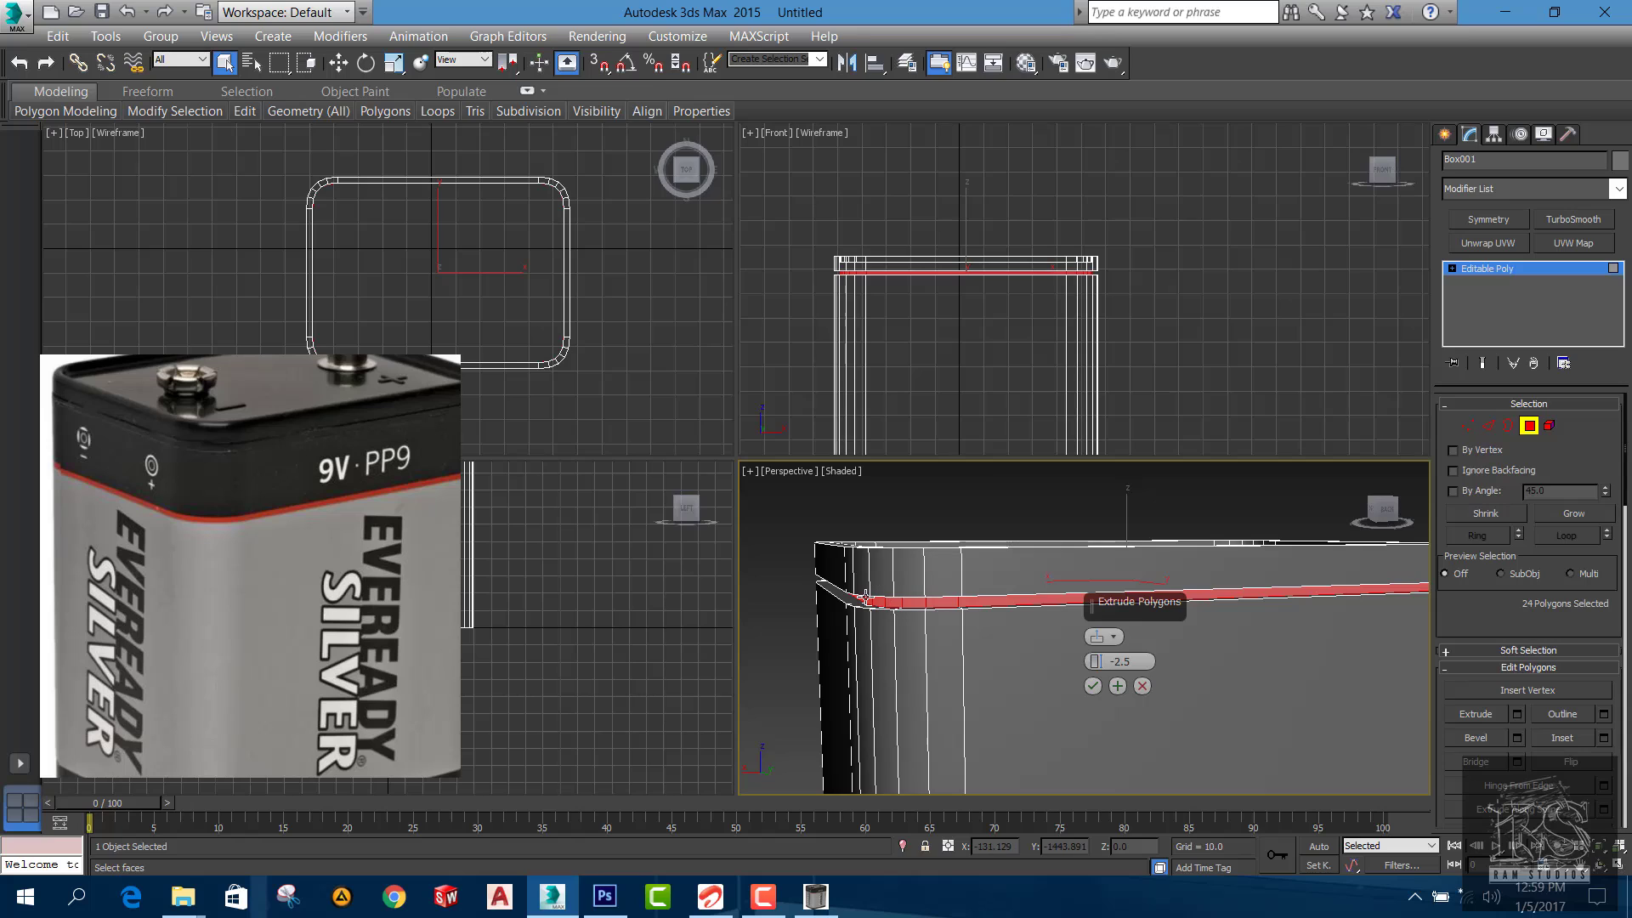
{"action": "scroll", "coordinate": [847, 585], "scroll_direction": "up", "scroll_amount": 3}
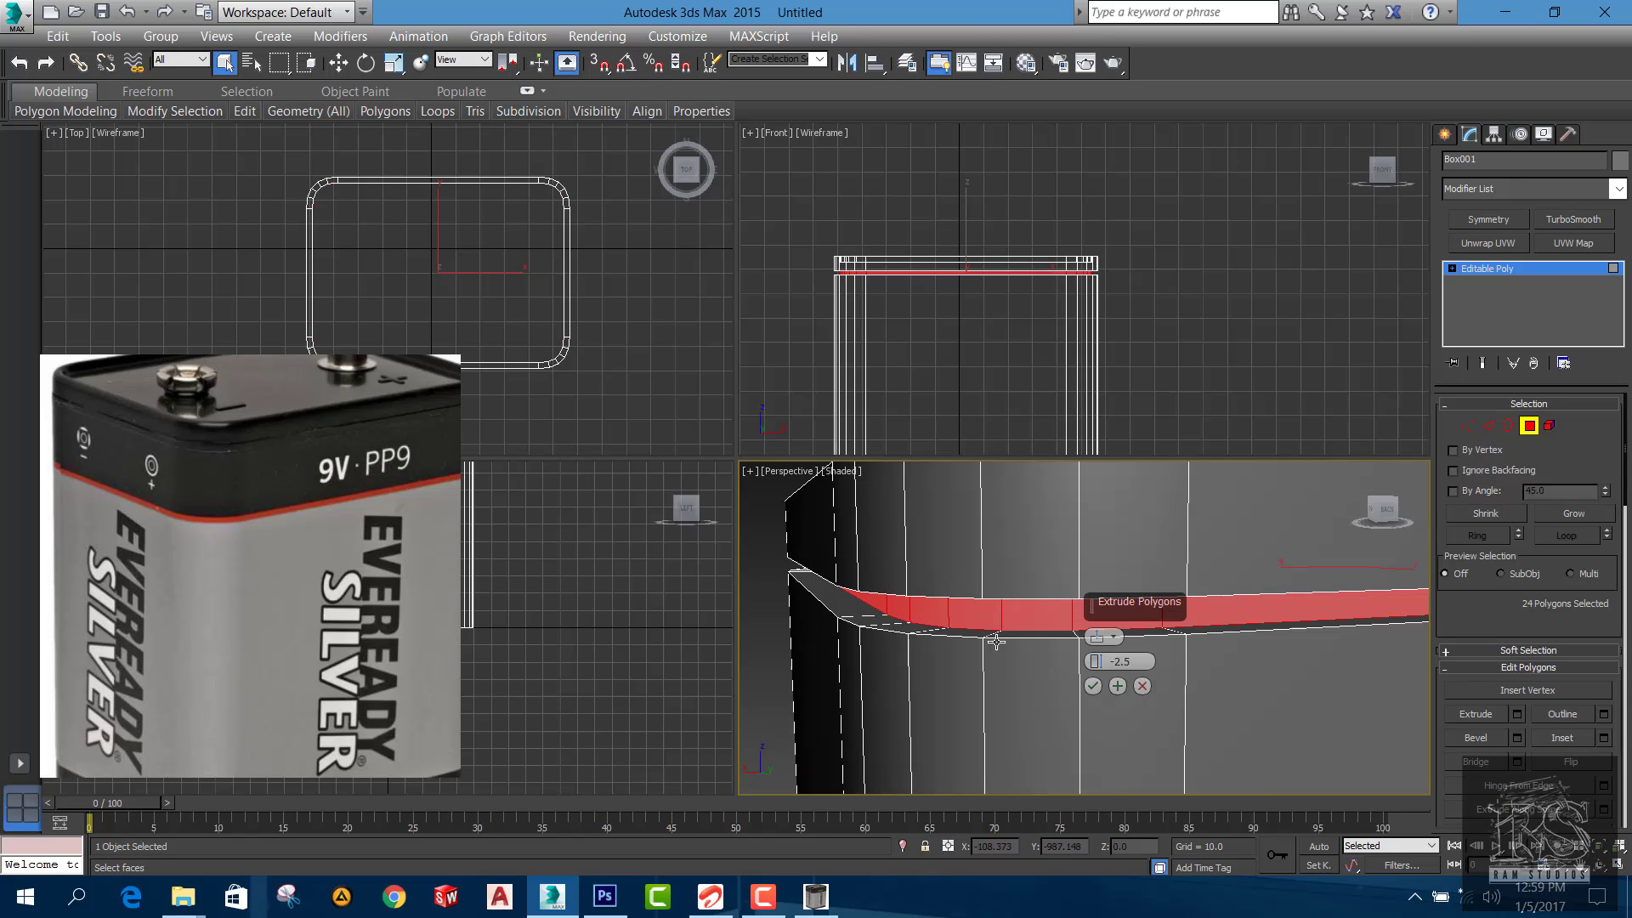
{"action": "left_click_drag", "start_coordinate": [1096, 659], "coordinate": [1086, 652]}
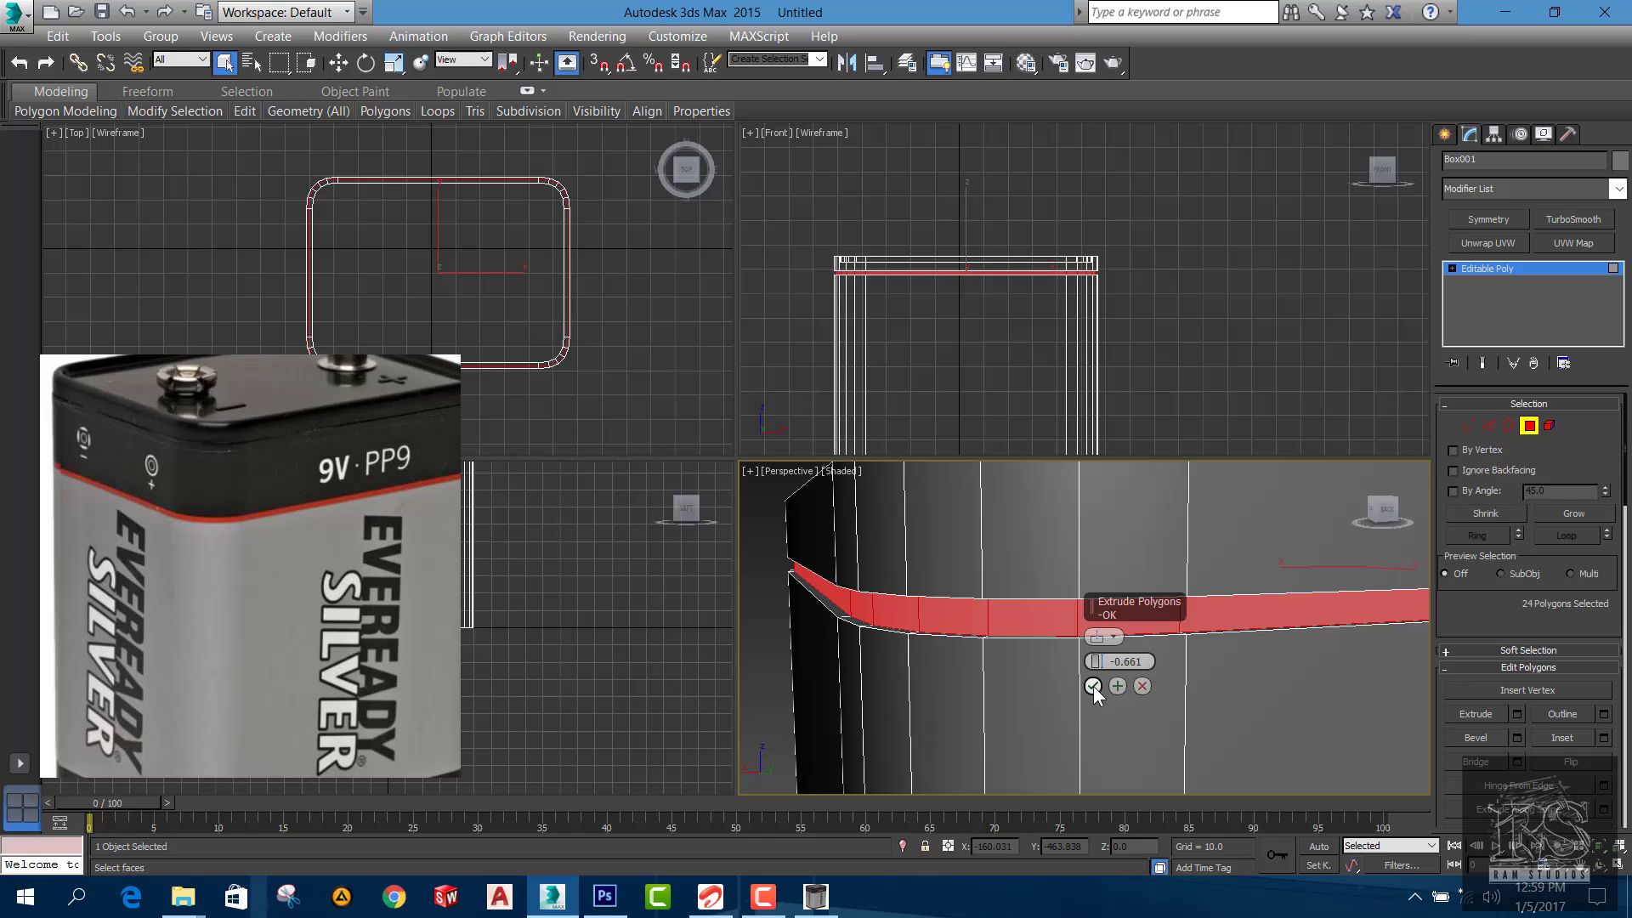
{"action": "left_click", "coordinate": [1093, 687]}
{"action": "left_click", "coordinate": [774, 660]}
{"action": "middle_click_drag", "start_coordinate": [773, 660], "coordinate": [881, 647], "text": "alt"}
{"action": "scroll", "coordinate": [882, 647], "scroll_direction": "down", "scroll_amount": 4}
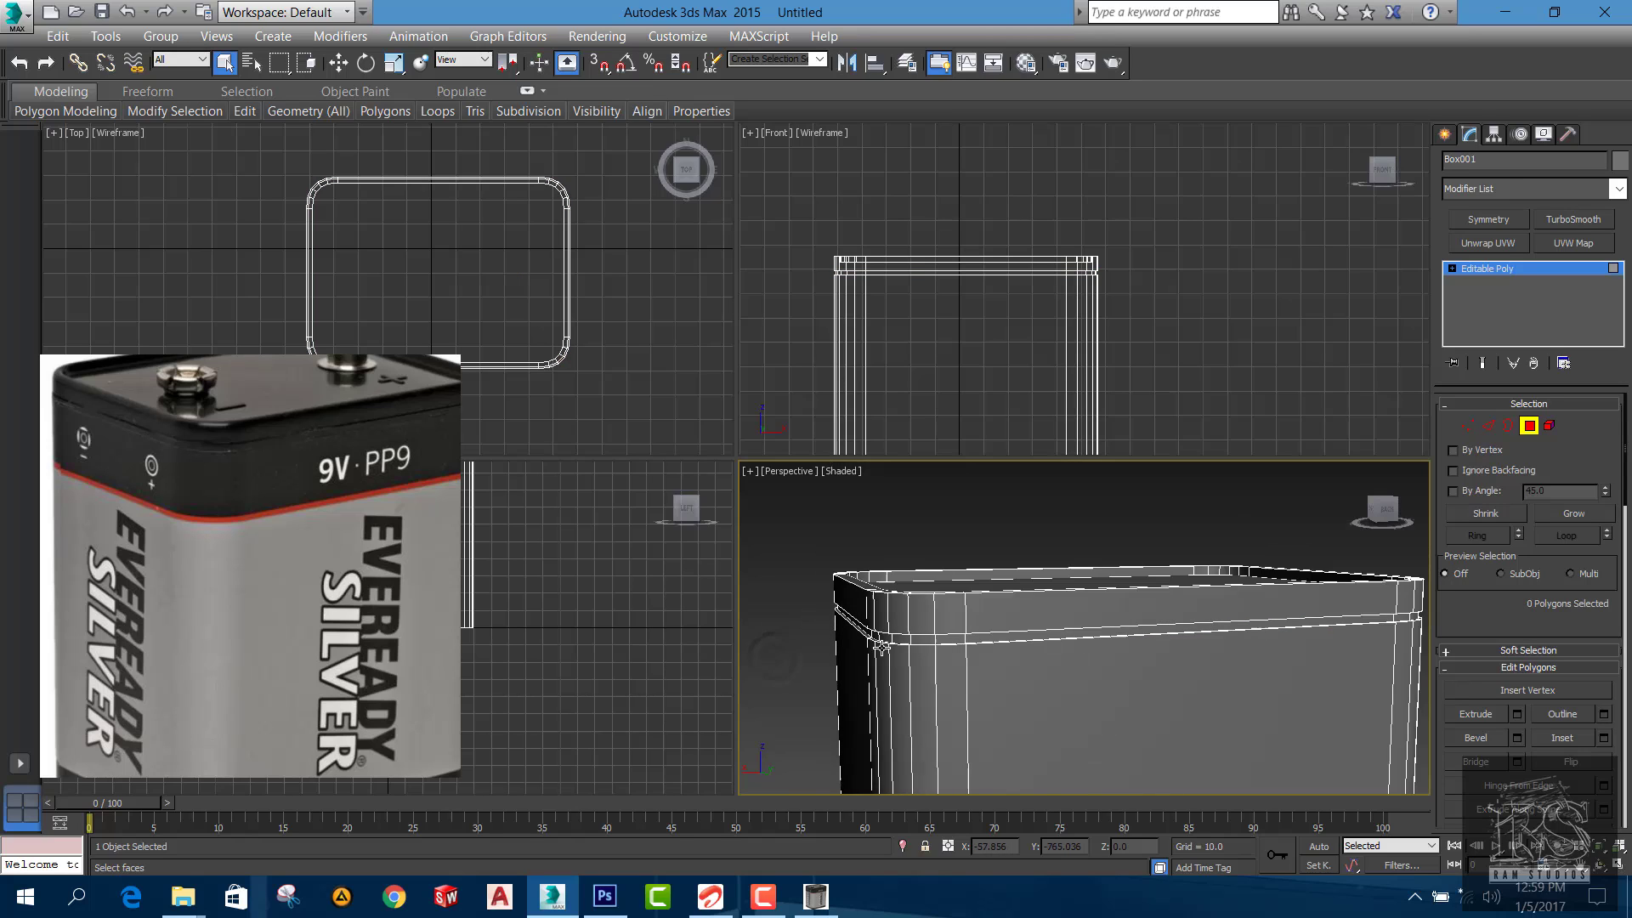
Leave polygon editing and deselect the box, framing the whole model in the perspective view
{"action": "left_click", "coordinate": [1318, 647]}
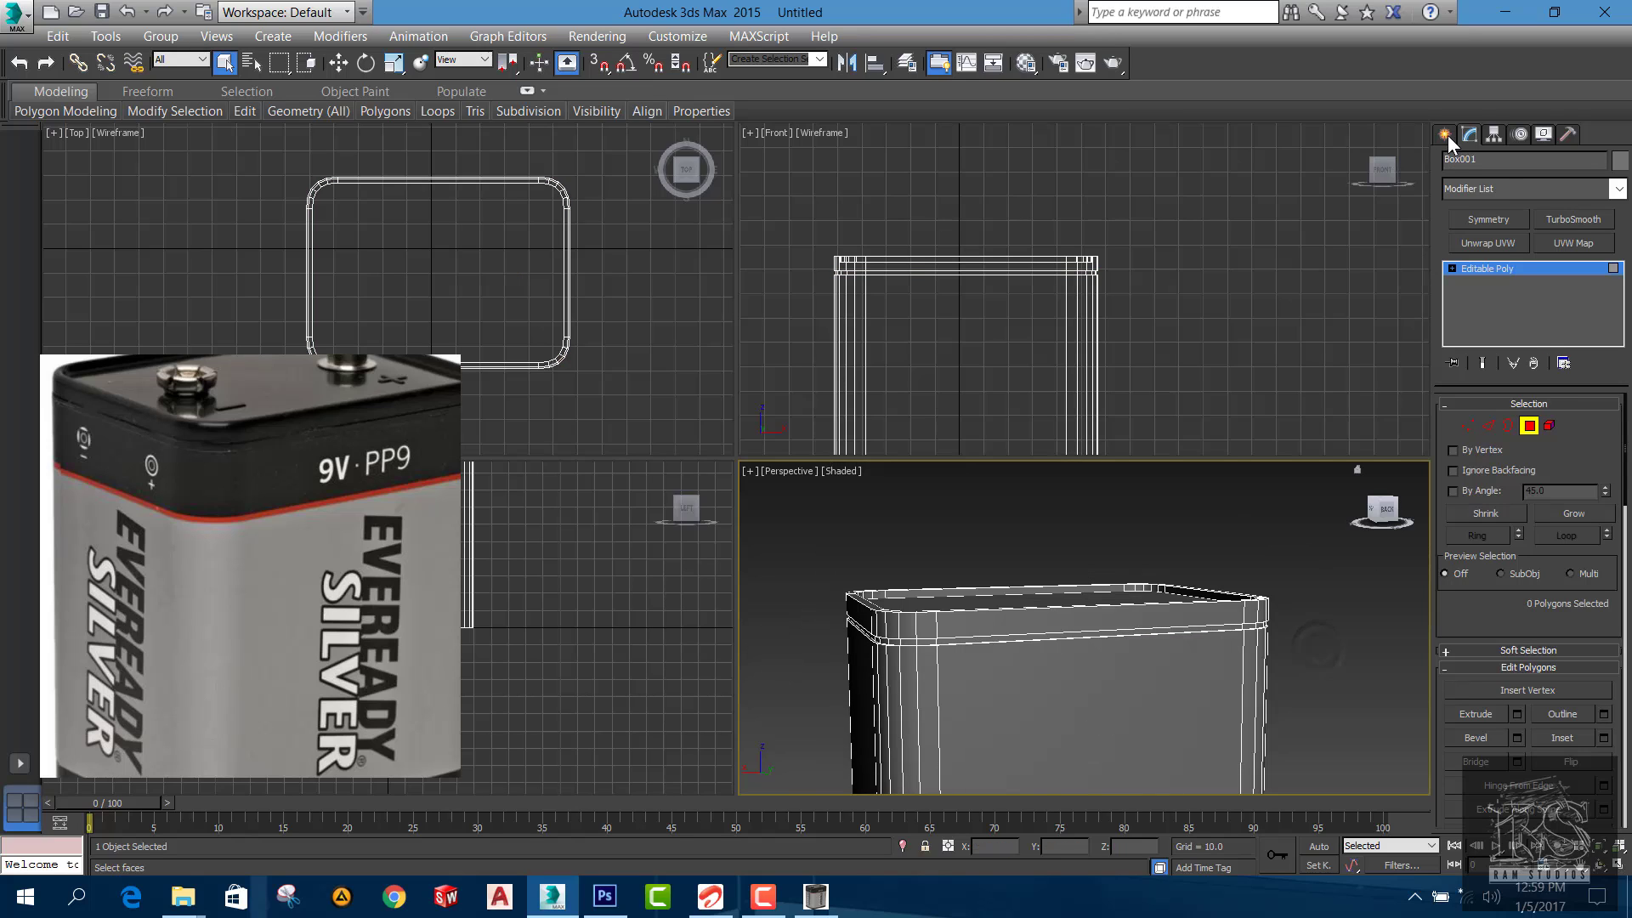
{"action": "left_click", "coordinate": [1302, 664]}
{"action": "middle_click_drag", "start_coordinate": [1301, 664], "coordinate": [1249, 601], "text": "alt"}
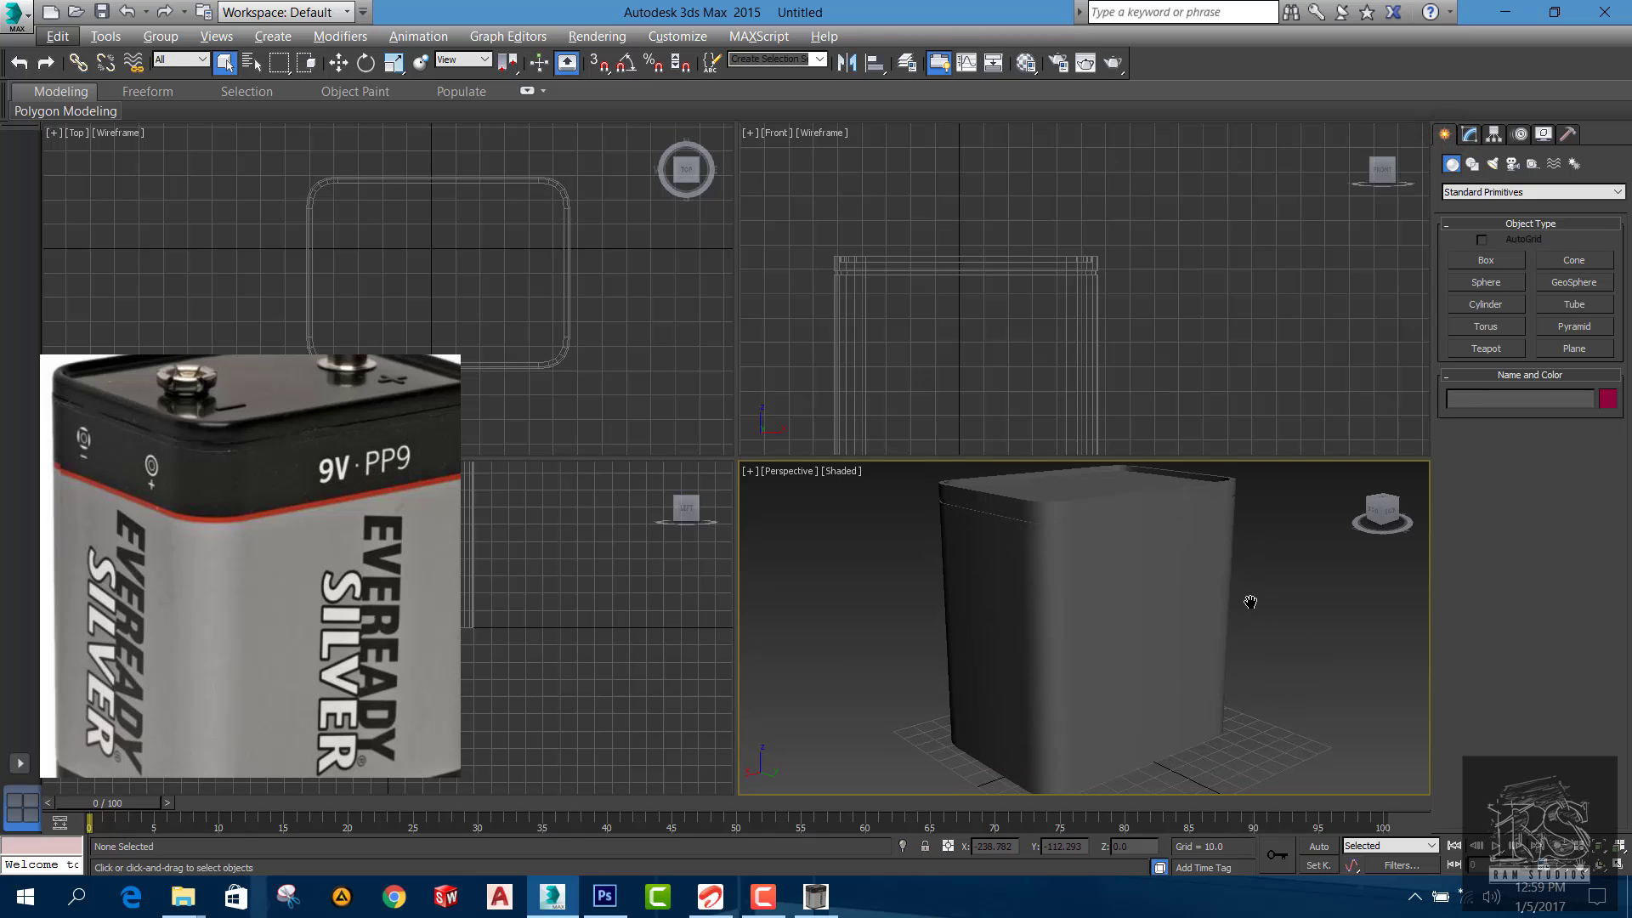
{"action": "scroll", "coordinate": [1024, 568], "scroll_direction": "up", "scroll_amount": 5}
{"action": "scroll", "coordinate": [1002, 561], "scroll_direction": "down", "scroll_amount": 4}
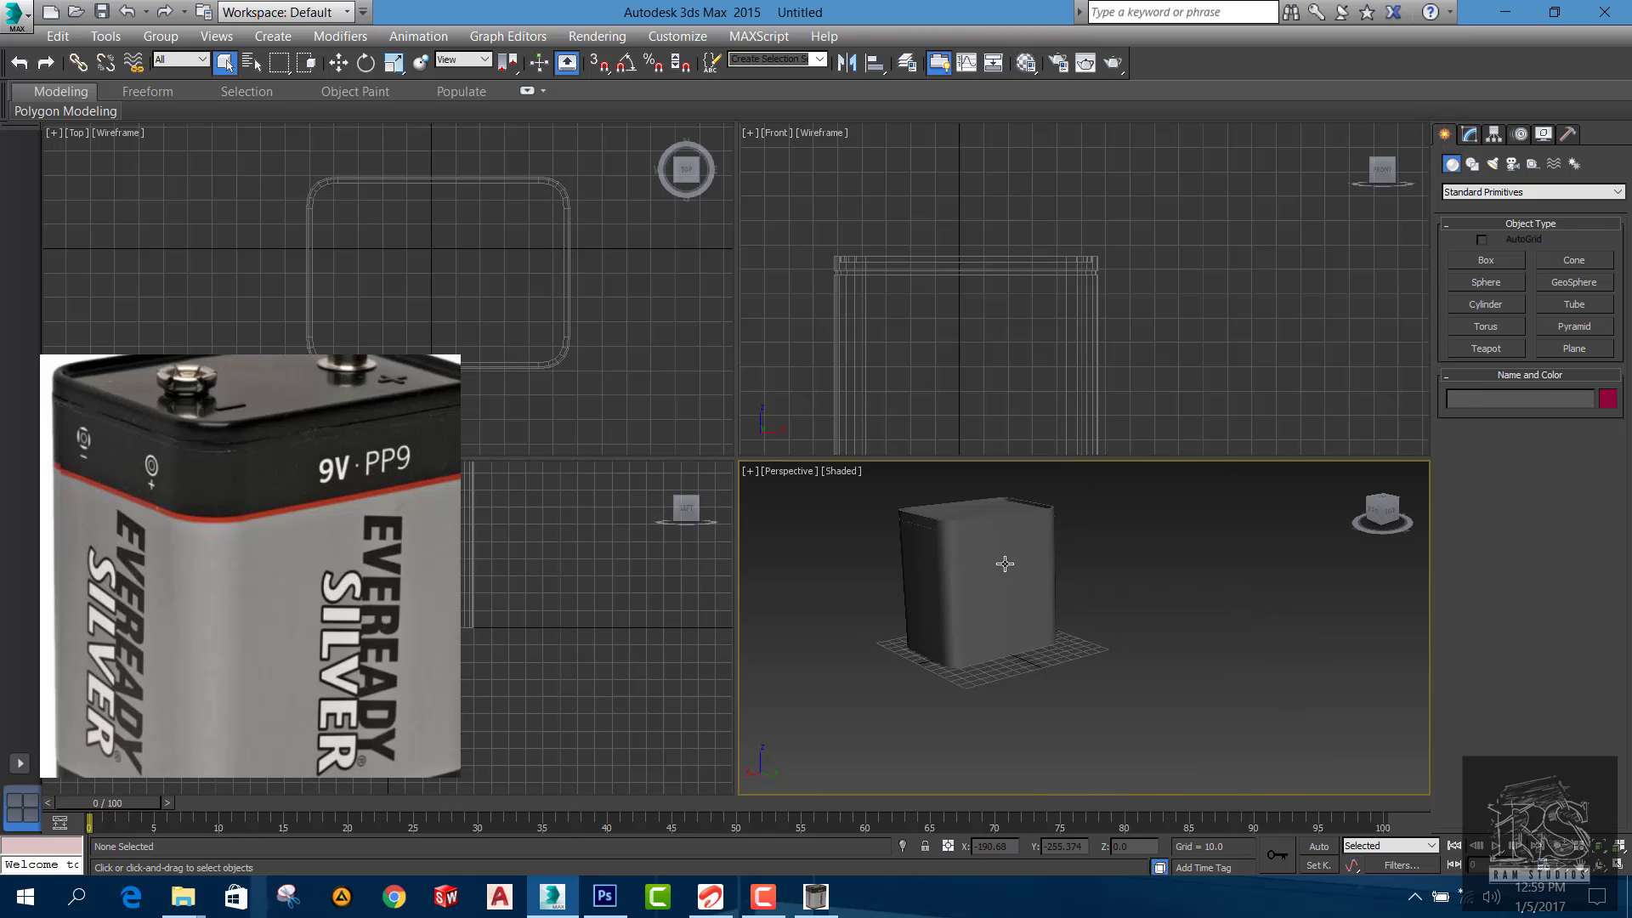
{"action": "mouse_move", "coordinate": [1023, 570]}
{"action": "middle_mouse_down"}
{"action": "mouse_move", "coordinate": [1068, 586]}
{"action": "mouse_move", "coordinate": [1085, 572]}
{"action": "middle_mouse_up"}
{"action": "scroll", "coordinate": [1065, 583], "scroll_direction": "up", "scroll_amount": 2}
{"action": "scroll", "coordinate": [1064, 582], "scroll_direction": "down", "scroll_amount": 1}
Set the perspective viewport's shading to Realistic and maximize that viewport
{"action": "left_click", "coordinate": [839, 472]}
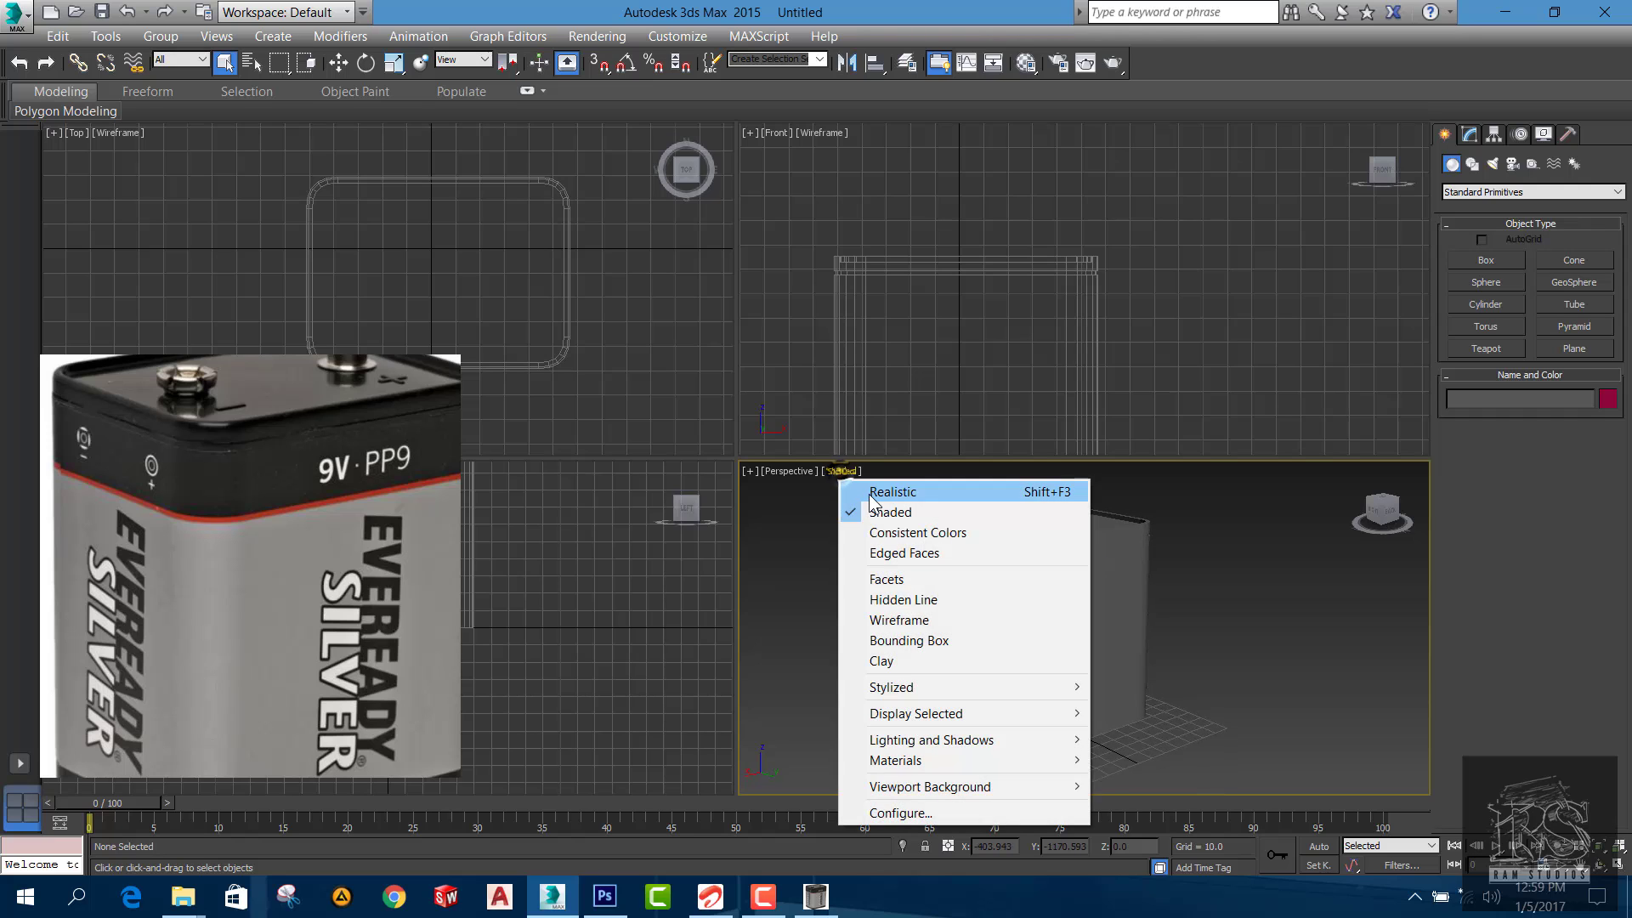
{"action": "left_click", "coordinate": [875, 487]}
{"action": "scroll", "coordinate": [1035, 567], "scroll_direction": "up", "scroll_amount": 2}
{"action": "scroll", "coordinate": [1035, 568], "scroll_direction": "down", "scroll_amount": 2}
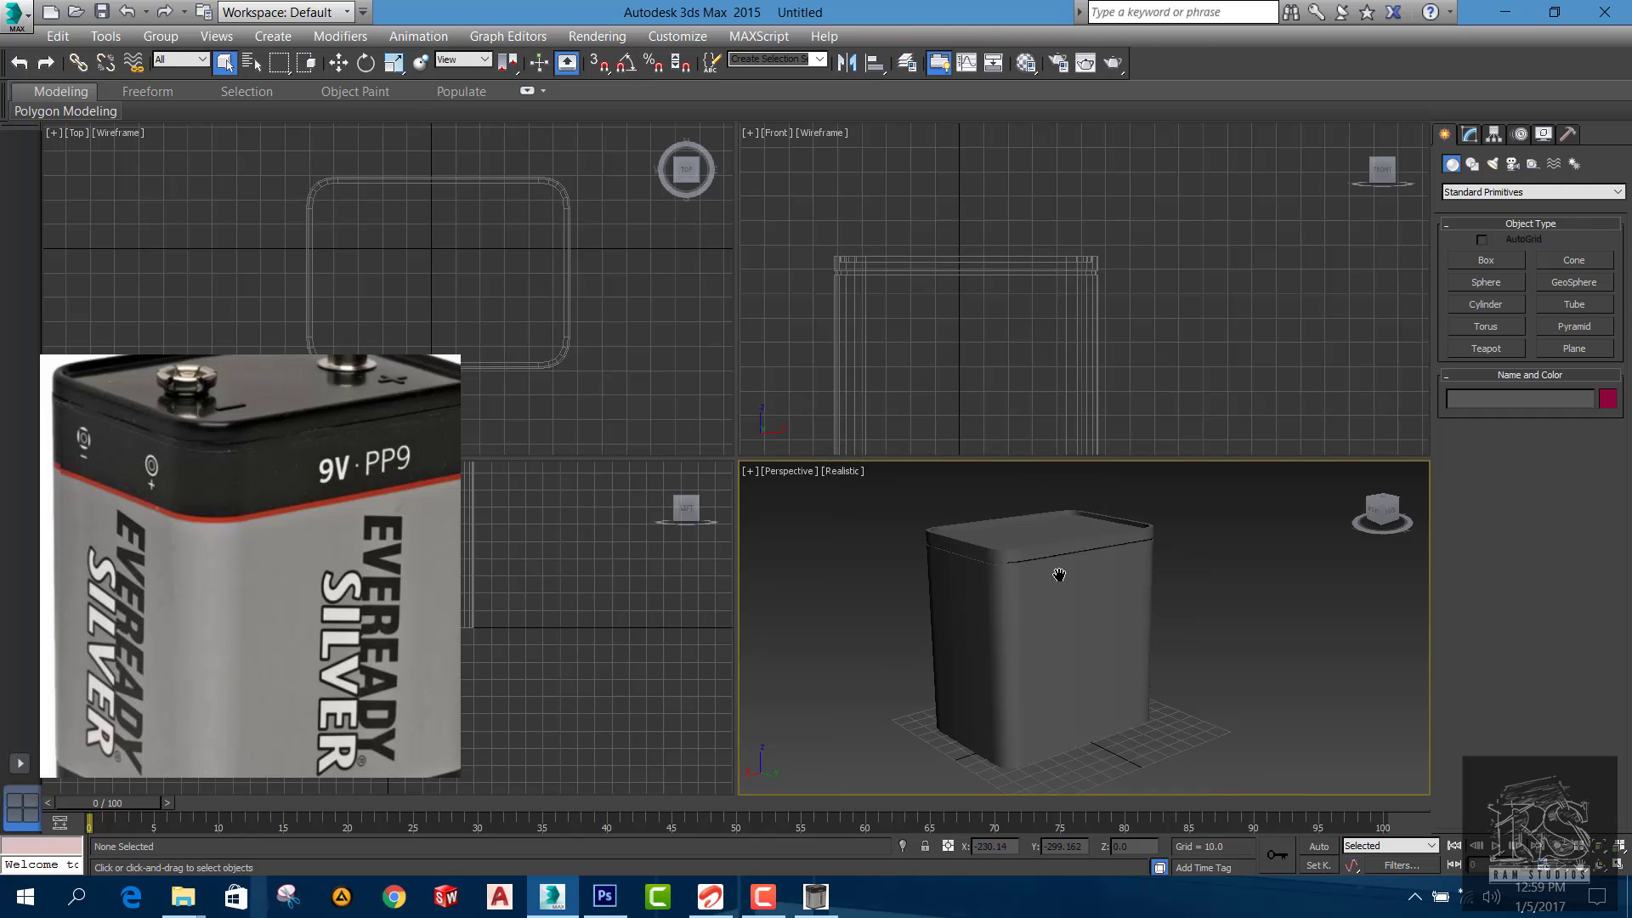
{"action": "scroll", "coordinate": [1056, 569], "scroll_direction": "up", "scroll_amount": 1}
{"action": "key", "text": "alt+w"}
{"action": "scroll", "coordinate": [838, 532], "scroll_direction": "up", "scroll_amount": 3}
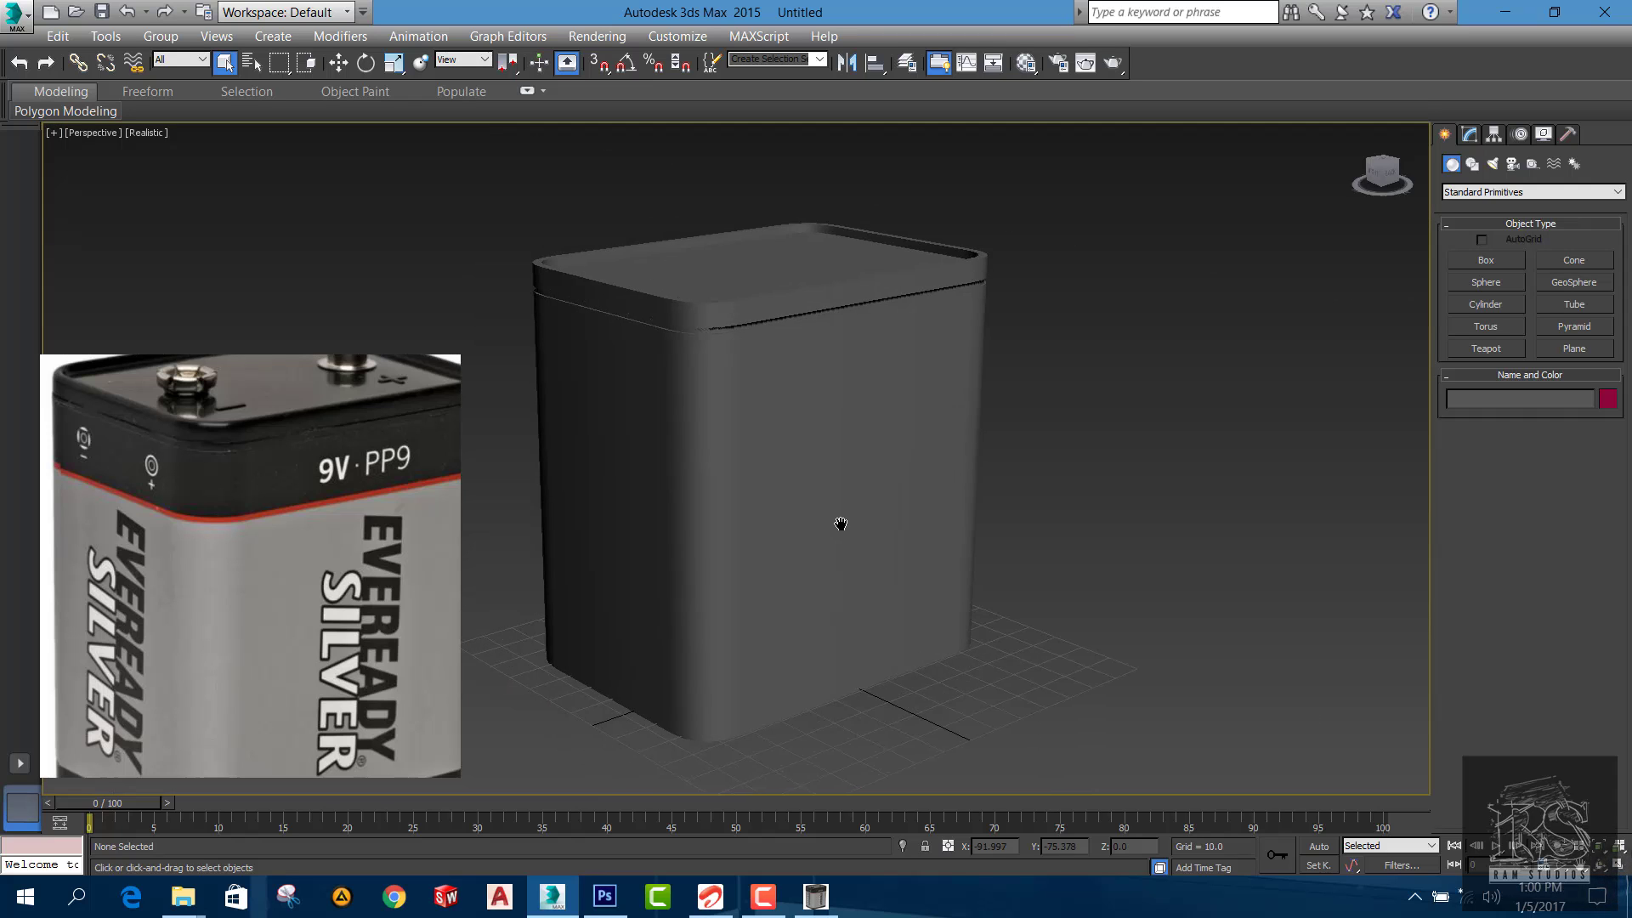
Inspect the groove below the rim up close, briefly selecting the box, and deselect it to view the whole model
{"action": "mouse_move", "coordinate": [872, 533]}
{"action": "middle_mouse_down", "text": "alt"}
{"action": "mouse_move", "coordinate": [838, 502]}
{"action": "mouse_move", "coordinate": [776, 507]}
{"action": "mouse_move", "coordinate": [813, 539]}
{"action": "mouse_move", "coordinate": [865, 547]}
{"action": "middle_mouse_up", "text": "alt"}
{"action": "scroll", "coordinate": [651, 212], "scroll_direction": "up", "scroll_amount": 3}
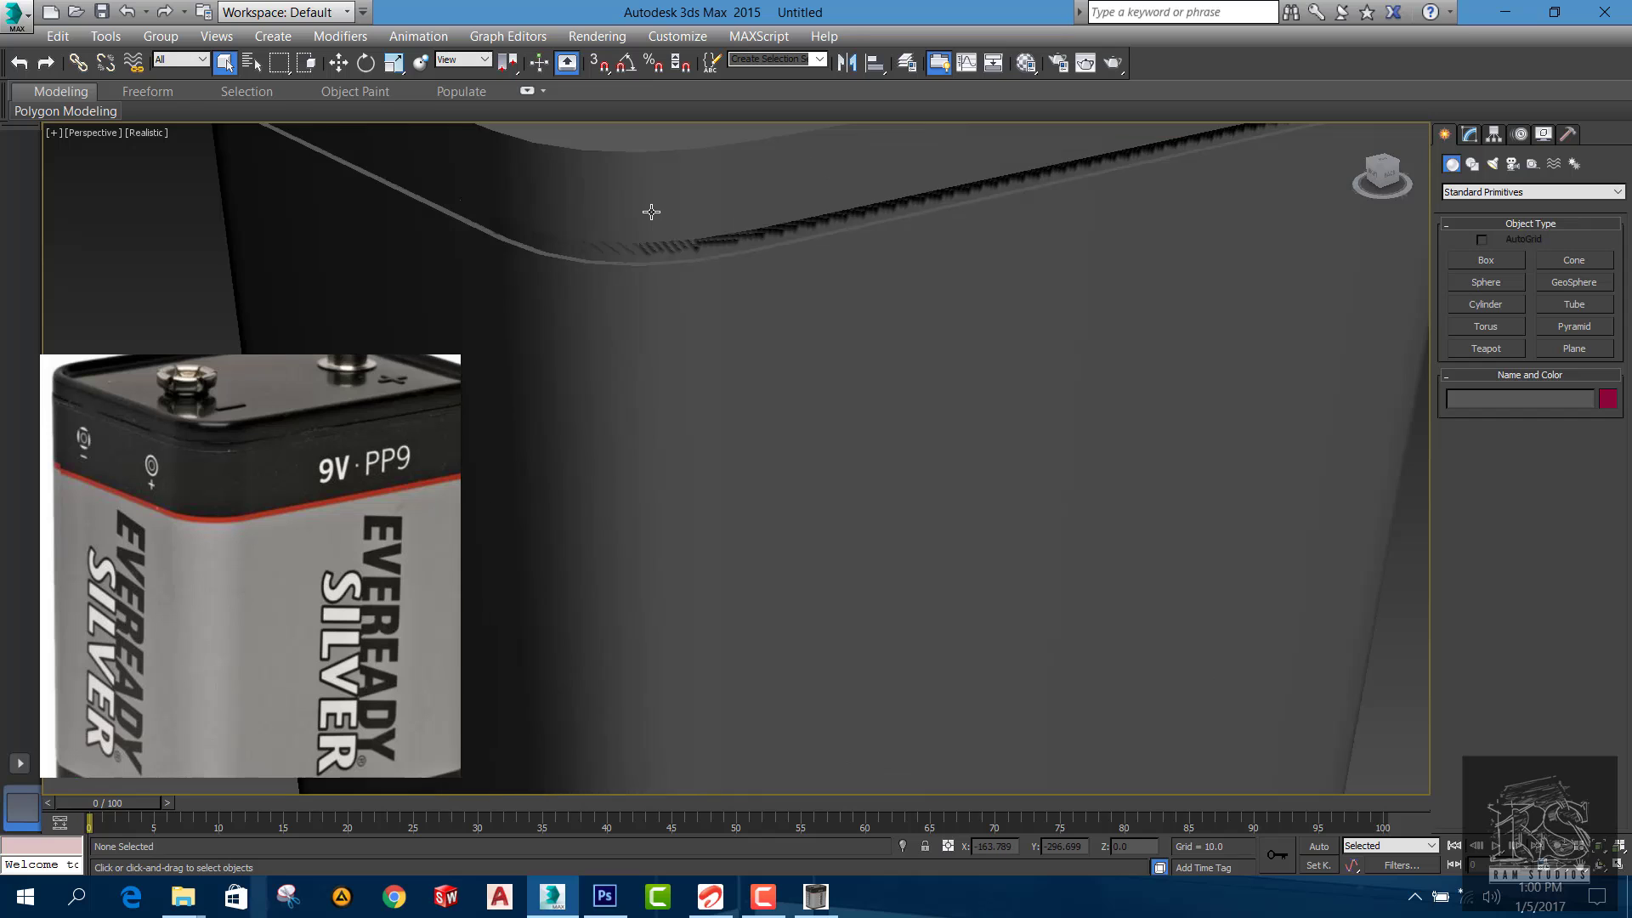
{"action": "left_click", "coordinate": [709, 254]}
{"action": "scroll", "coordinate": [726, 305], "scroll_direction": "down", "scroll_amount": 3}
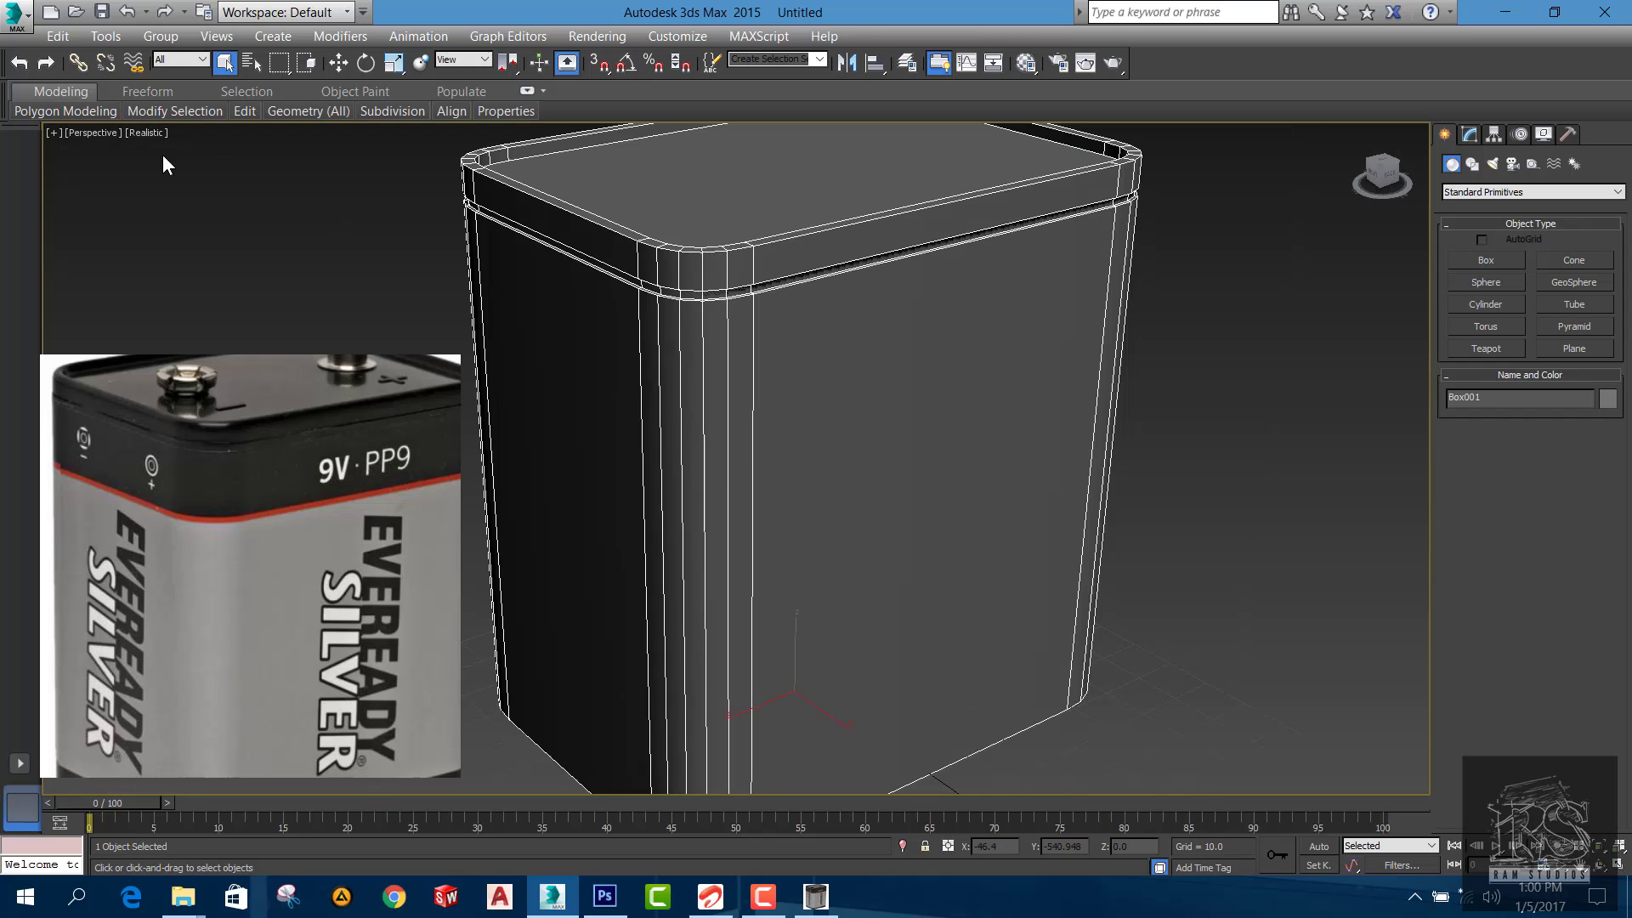
{"action": "left_click", "coordinate": [1232, 459]}
{"action": "scroll", "coordinate": [1093, 455], "scroll_direction": "down", "scroll_amount": 5}
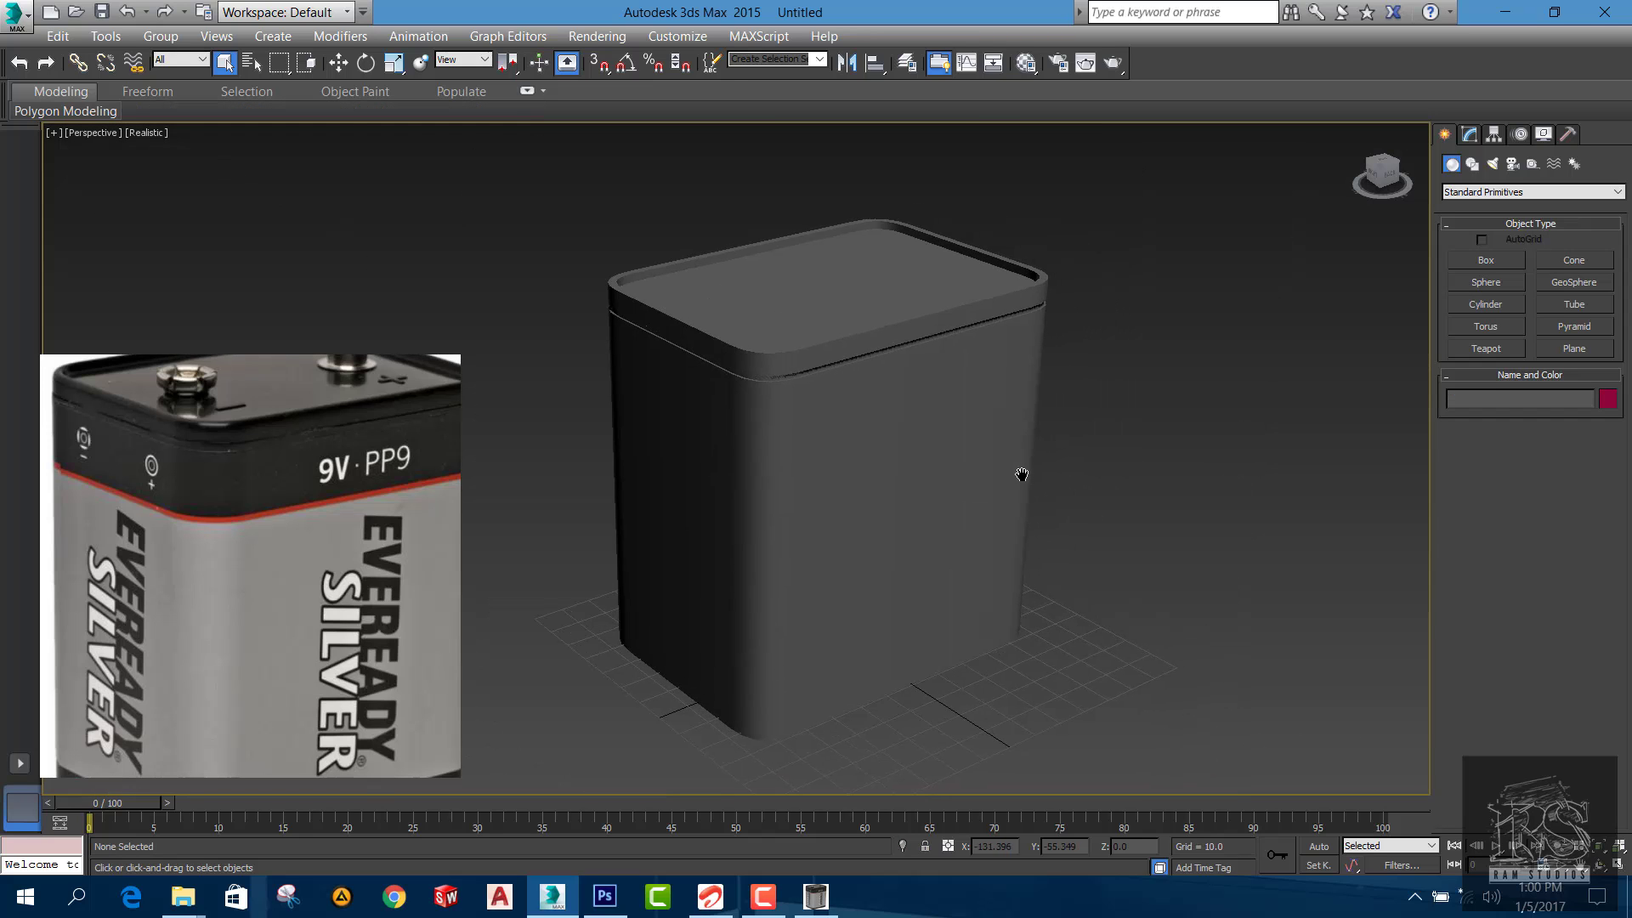
Place a standard Skylight beside the battery model and reframe the model to check its lighting
{"action": "left_click", "coordinate": [1491, 163]}
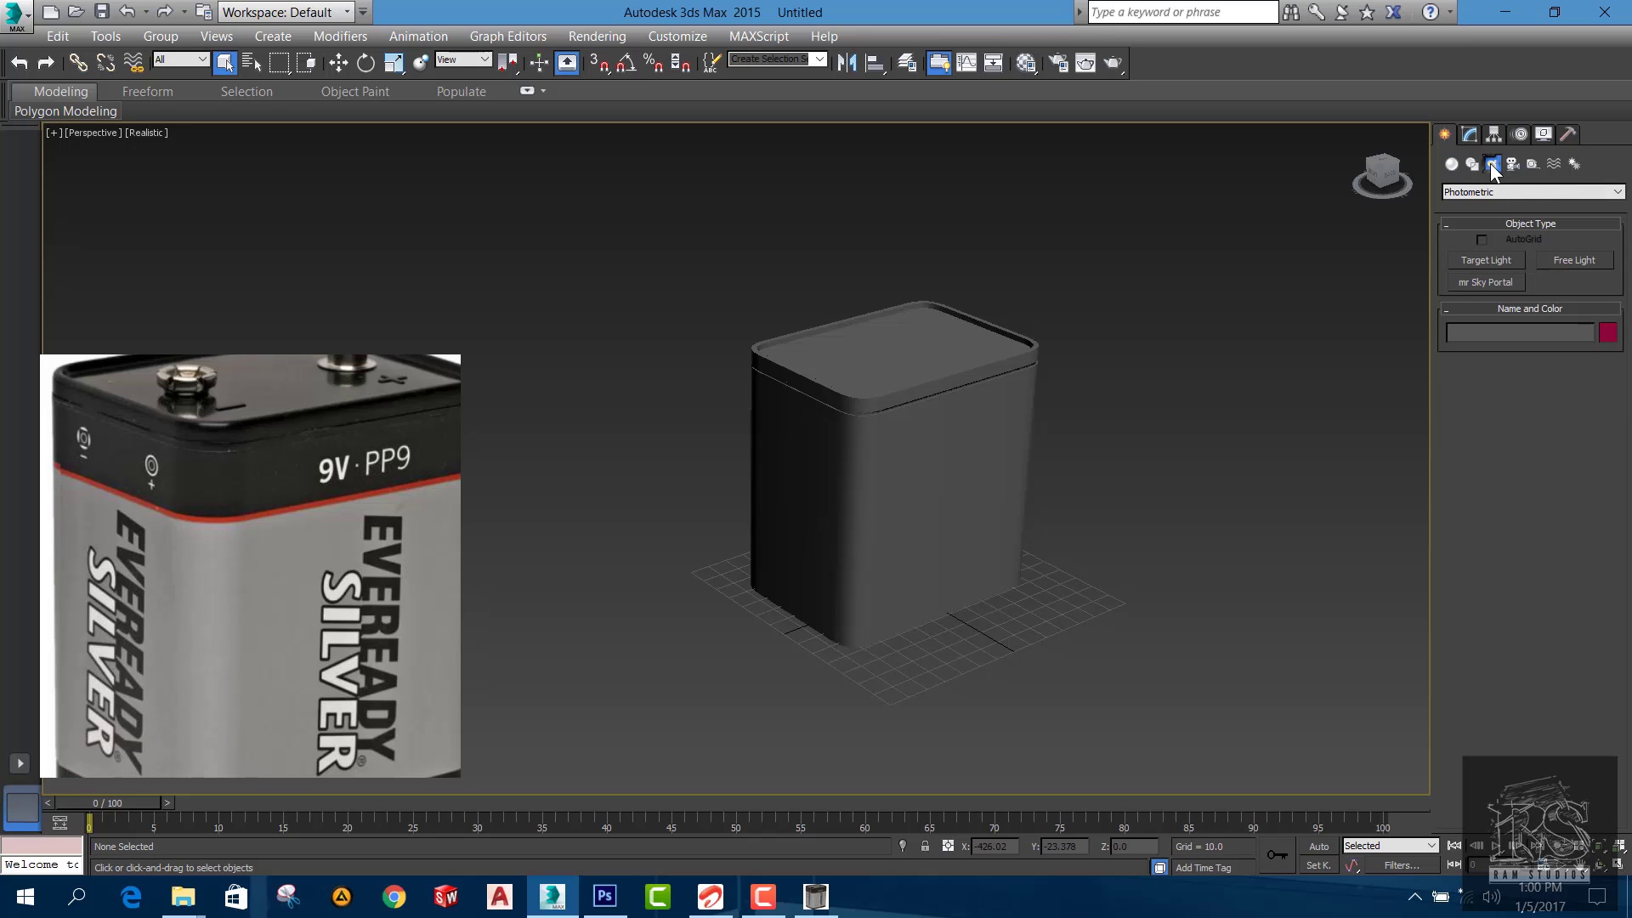
{"action": "left_click", "coordinate": [1491, 196]}
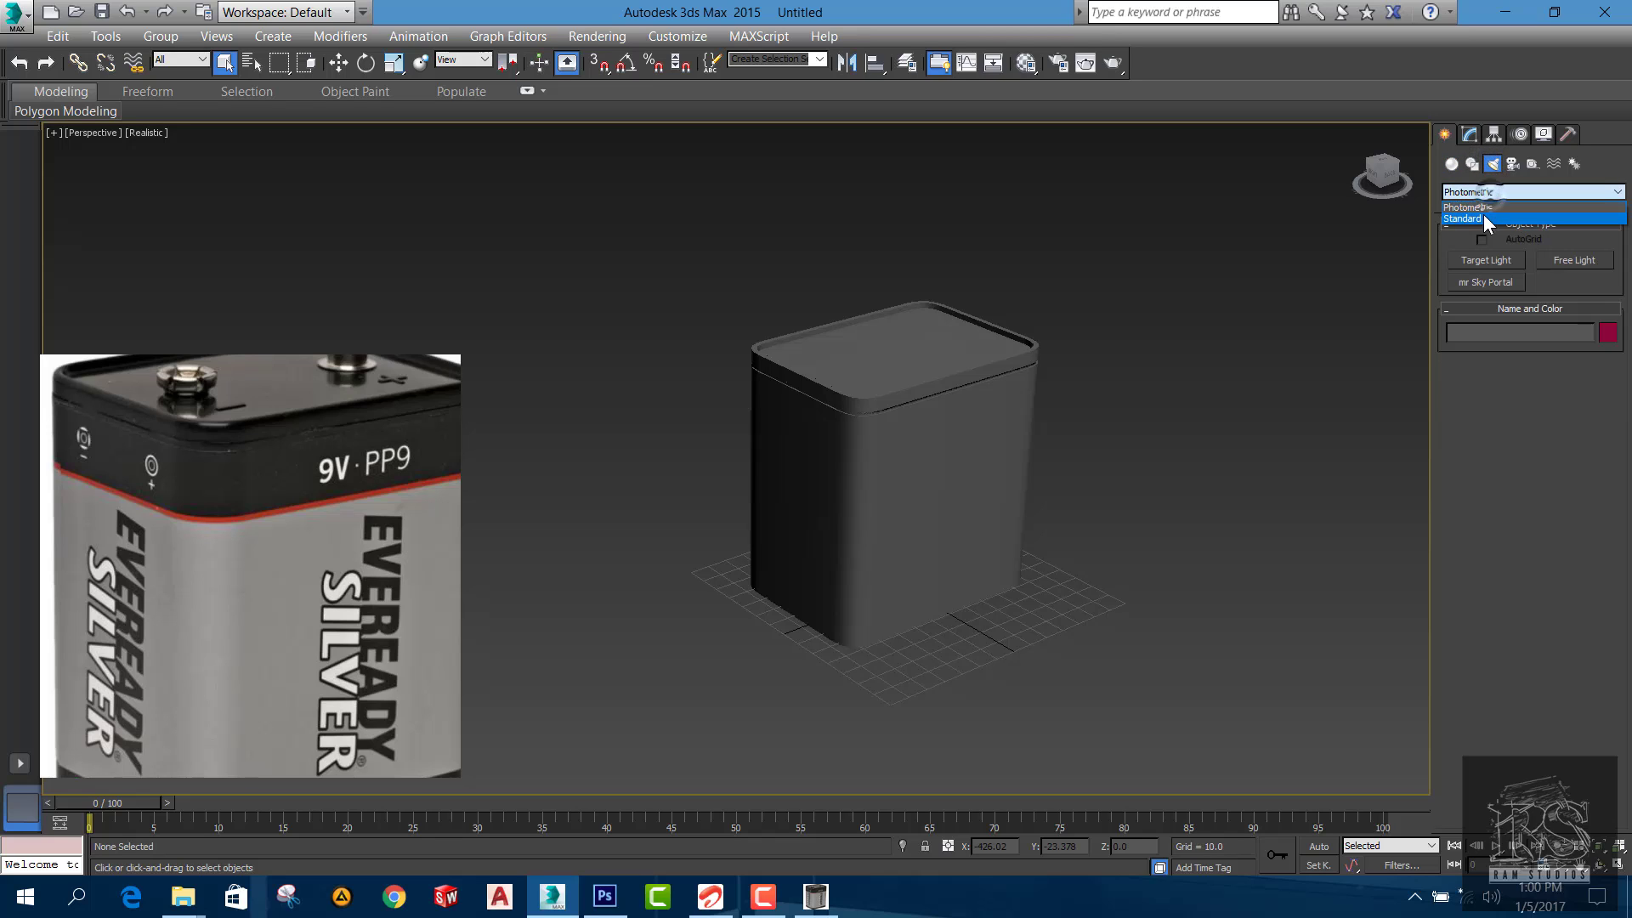
{"action": "left_click", "coordinate": [1495, 215]}
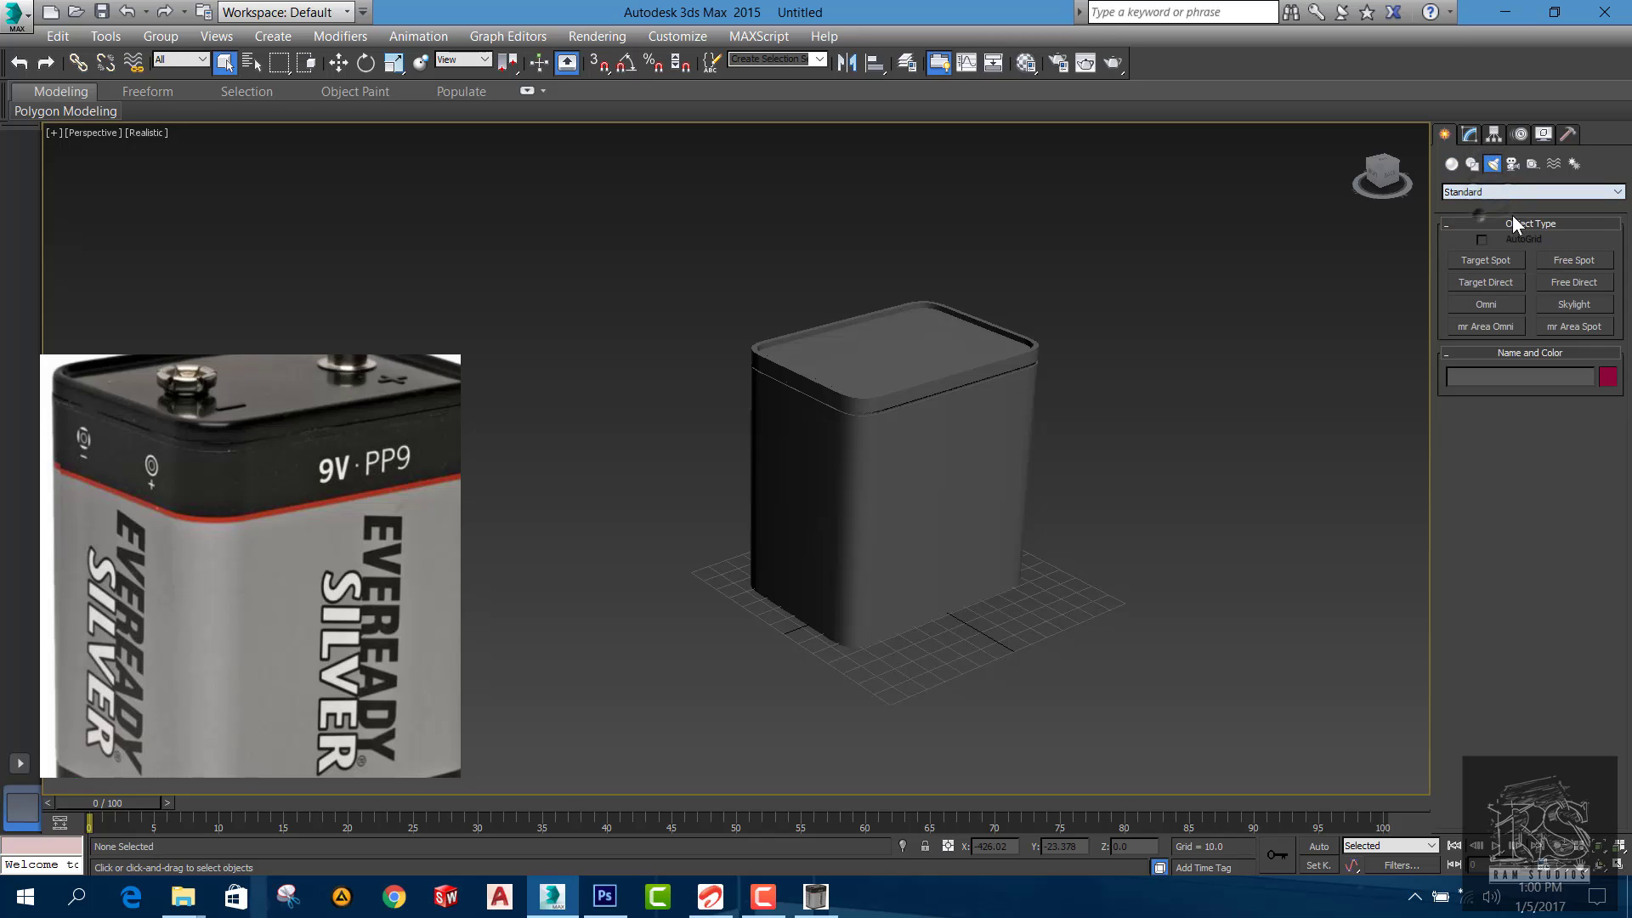
{"action": "left_click", "coordinate": [1573, 305]}
{"action": "middle_click_drag", "start_coordinate": [1238, 433], "coordinate": [972, 470]}
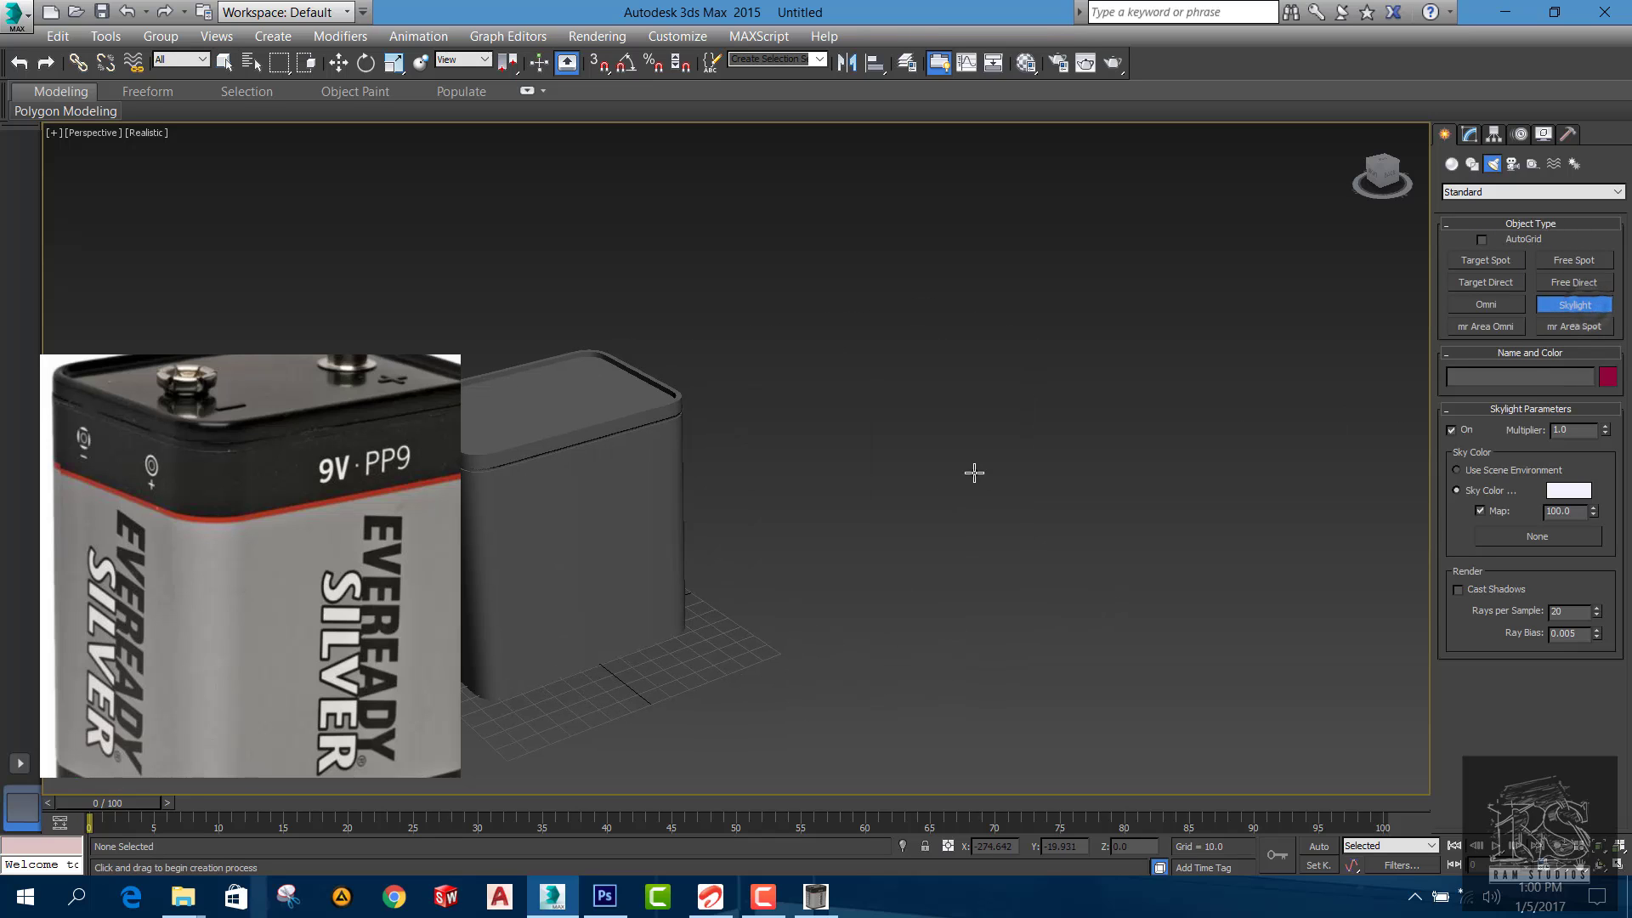
{"action": "left_click", "coordinate": [1419, 473]}
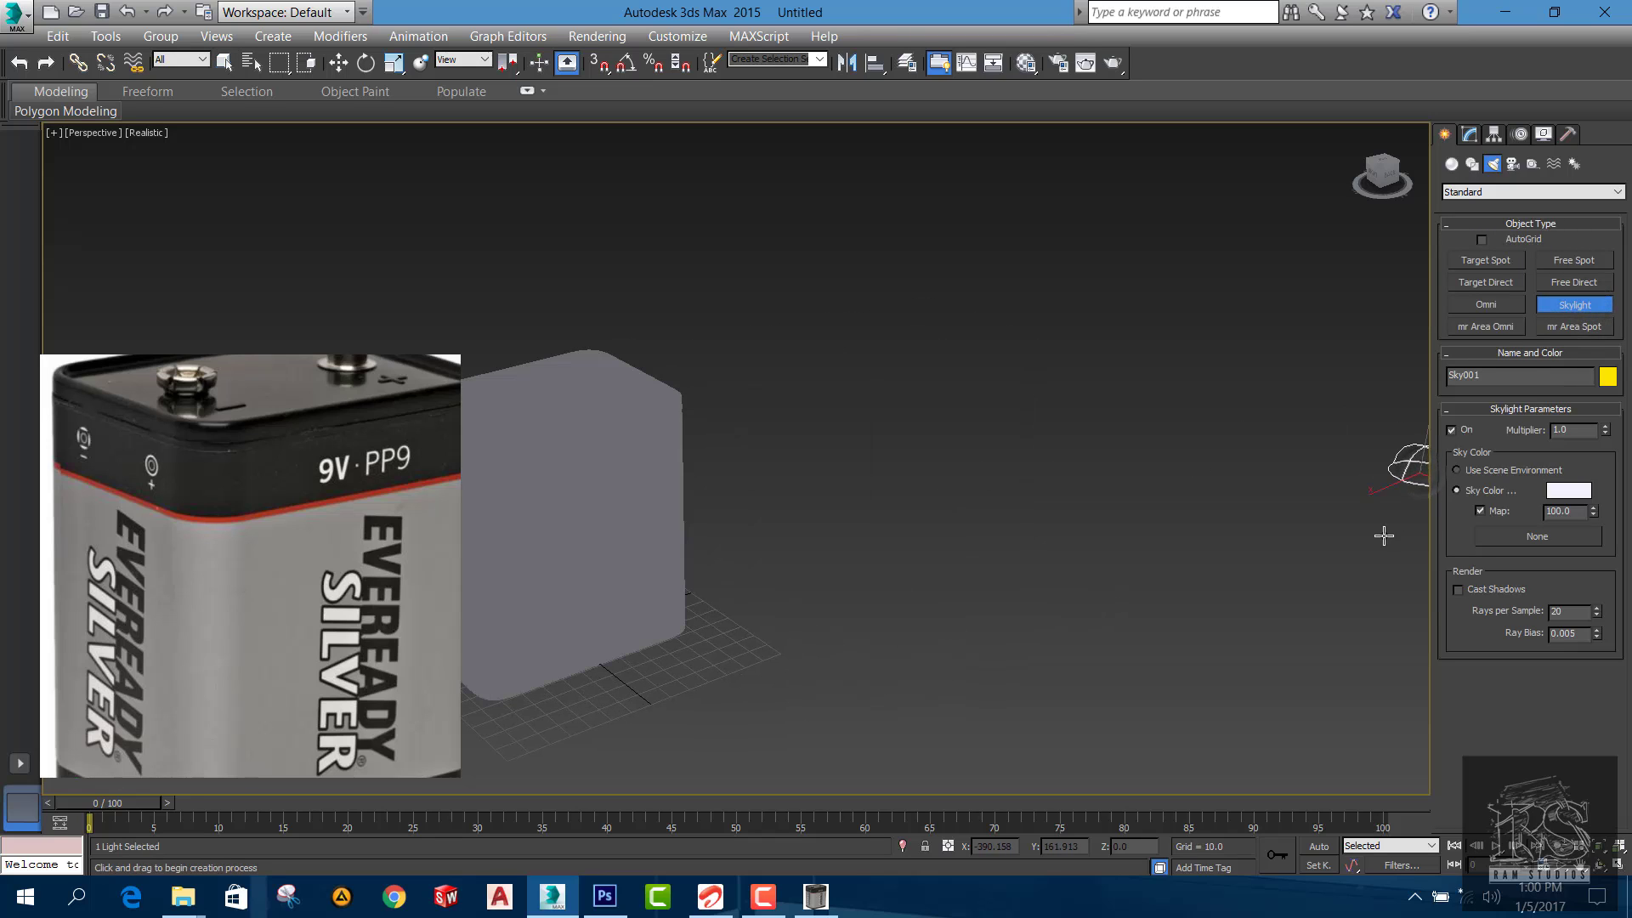
{"action": "middle_click_drag", "start_coordinate": [972, 535], "coordinate": [1181, 510]}
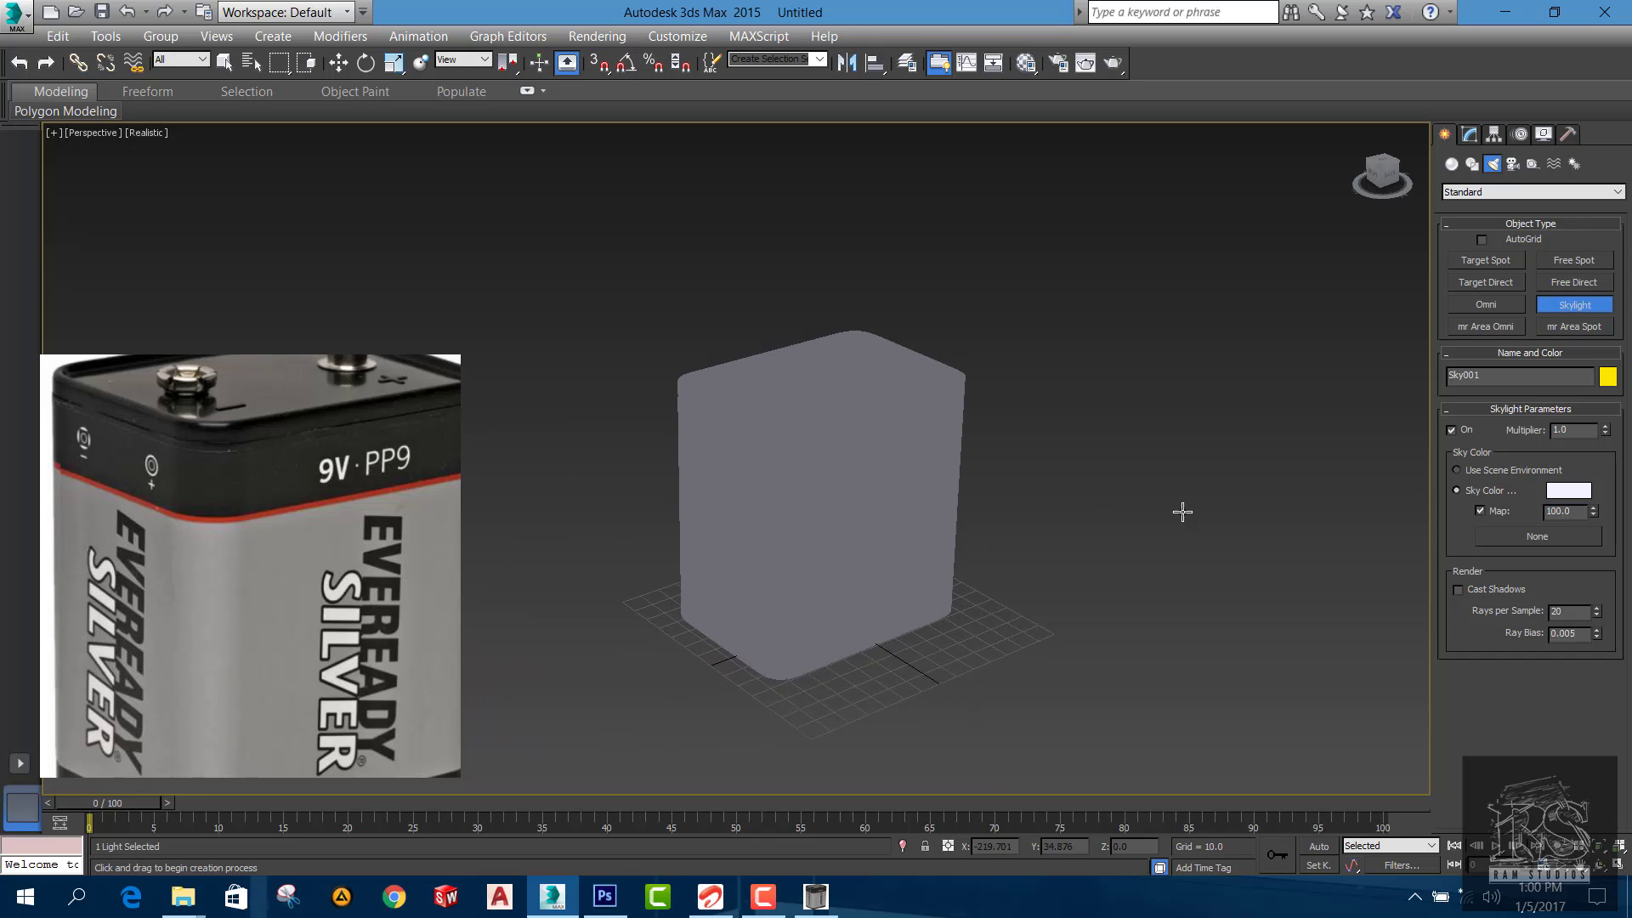
{"action": "scroll", "coordinate": [838, 481], "scroll_direction": "up", "scroll_amount": 3}
{"action": "mouse_move", "coordinate": [838, 481]}
{"action": "middle_mouse_down"}
{"action": "mouse_move", "coordinate": [867, 486]}
{"action": "mouse_move", "coordinate": [863, 459]}
{"action": "middle_mouse_up"}
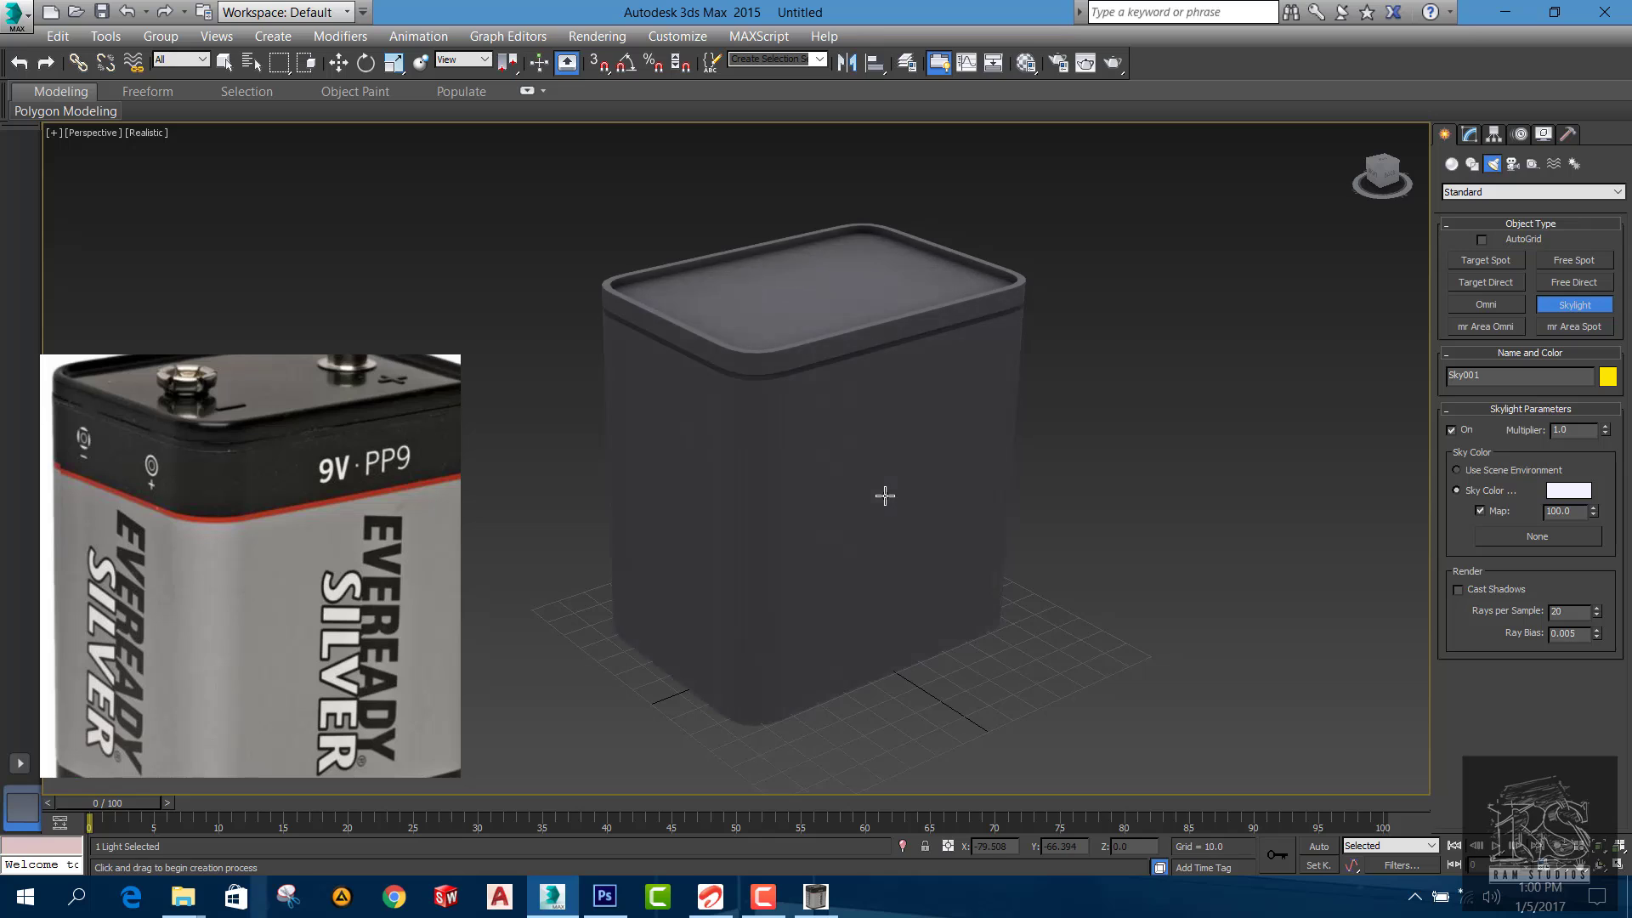
{"action": "middle_click_drag", "start_coordinate": [885, 492], "coordinate": [882, 481]}
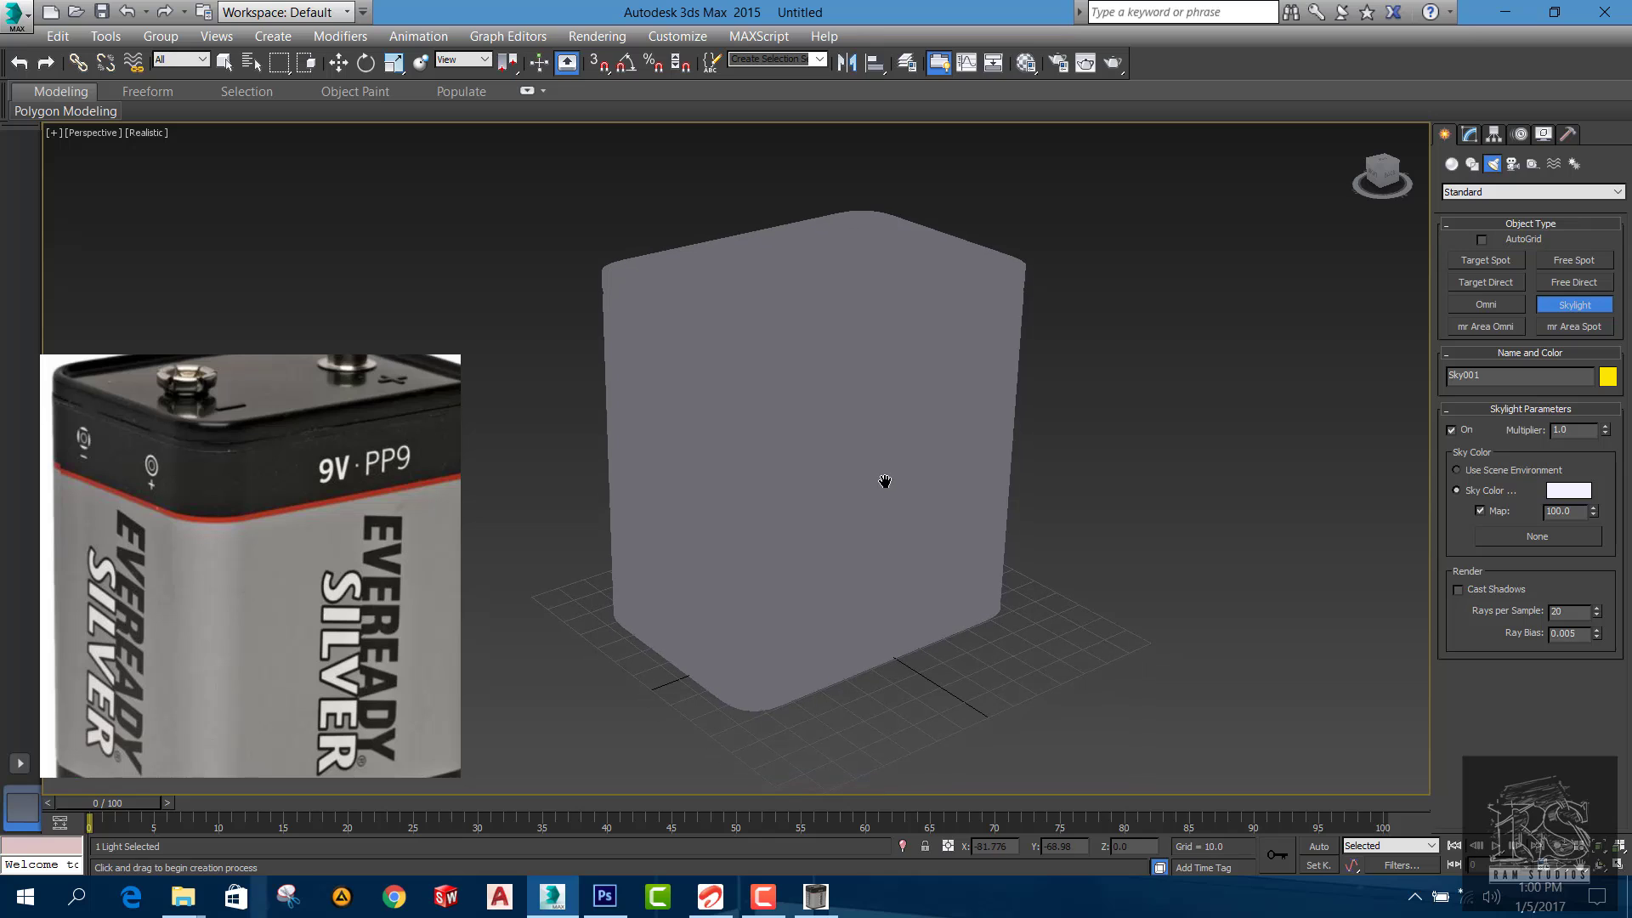
Set the skylight's multiplier to 2 and show edged faces in the perspective viewport
{"action": "left_click", "coordinate": [1468, 133]}
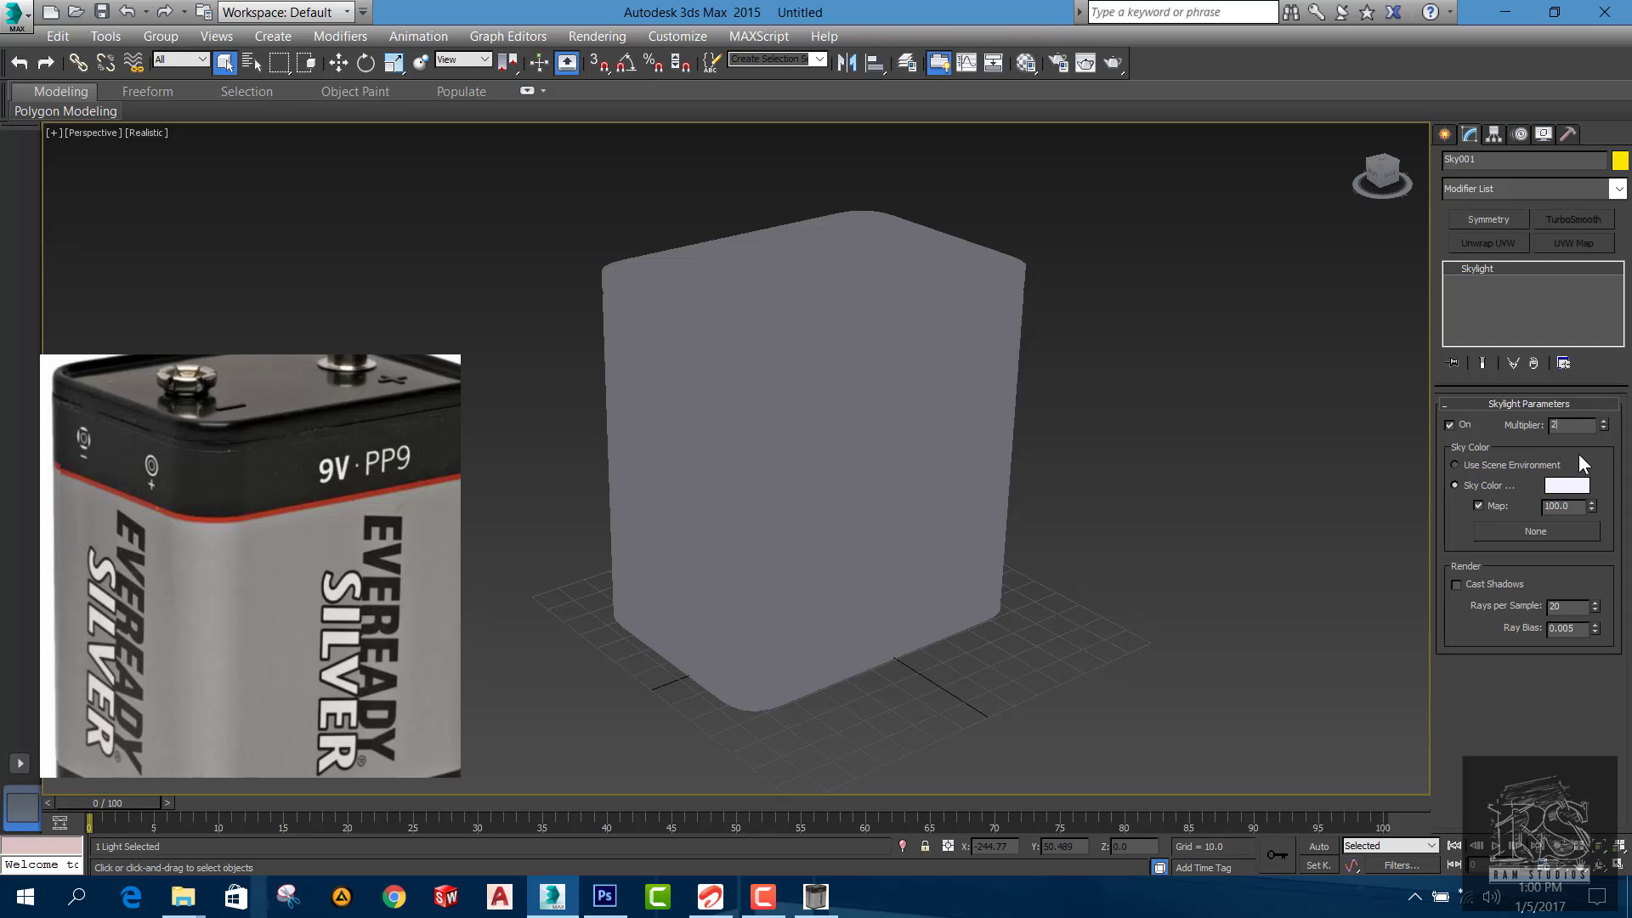
{"action": "type", "text": "2"}
{"action": "key", "text": "Return"}
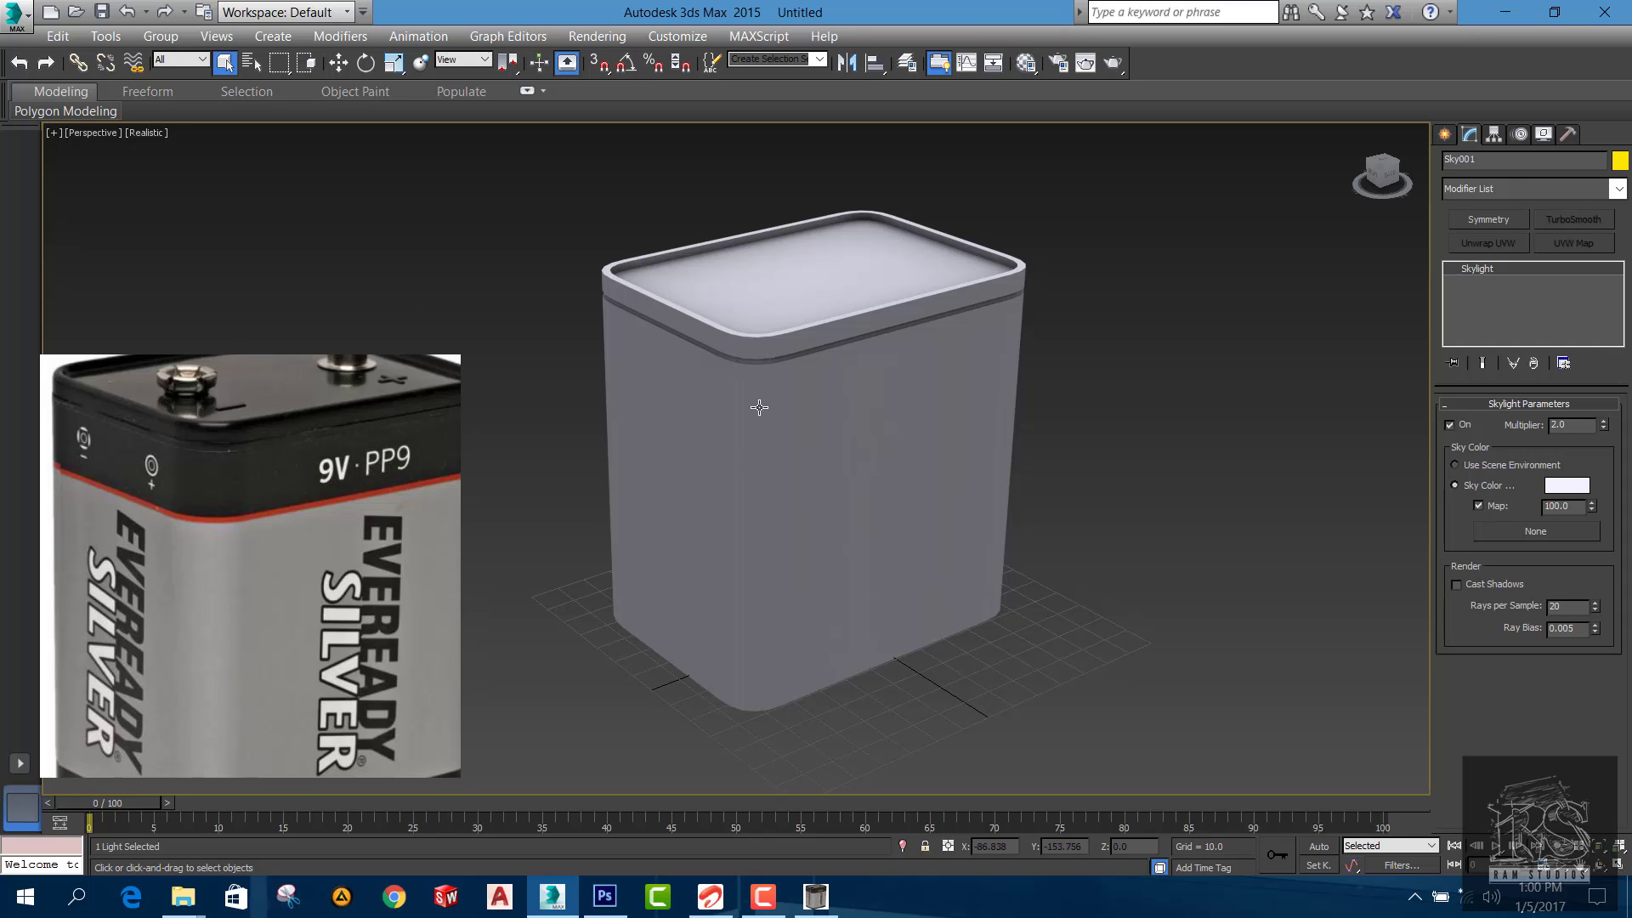
{"action": "key", "text": "F4"}
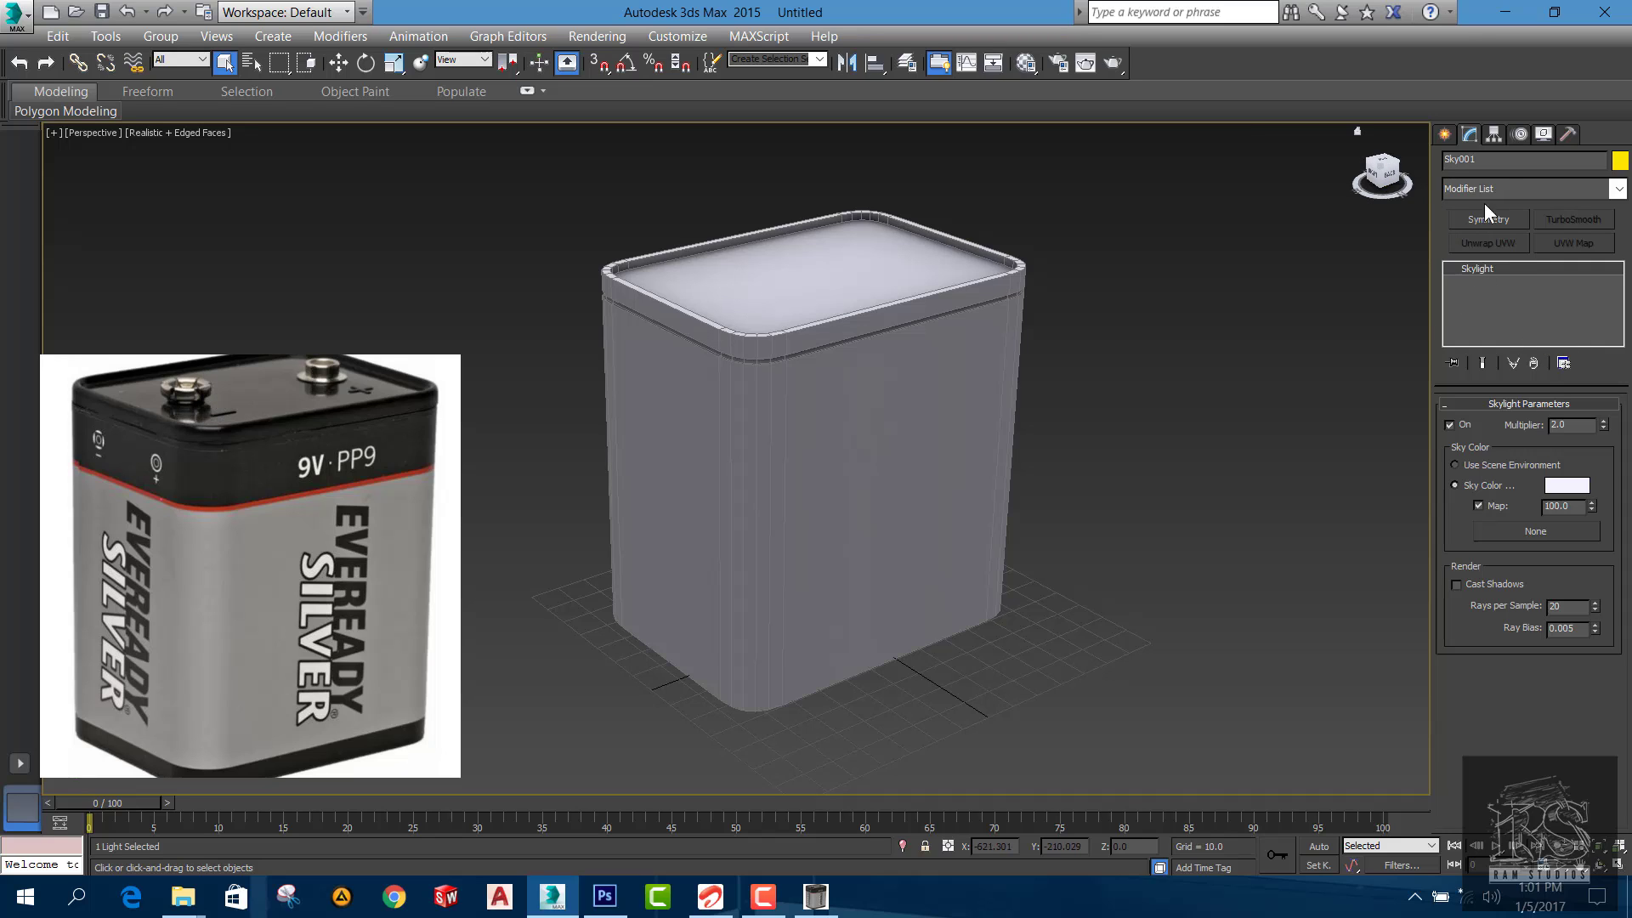
Switch the perspective viewport's shading to Shaded, clear the selection and hide the edged faces
{"action": "left_click", "coordinate": [1443, 134]}
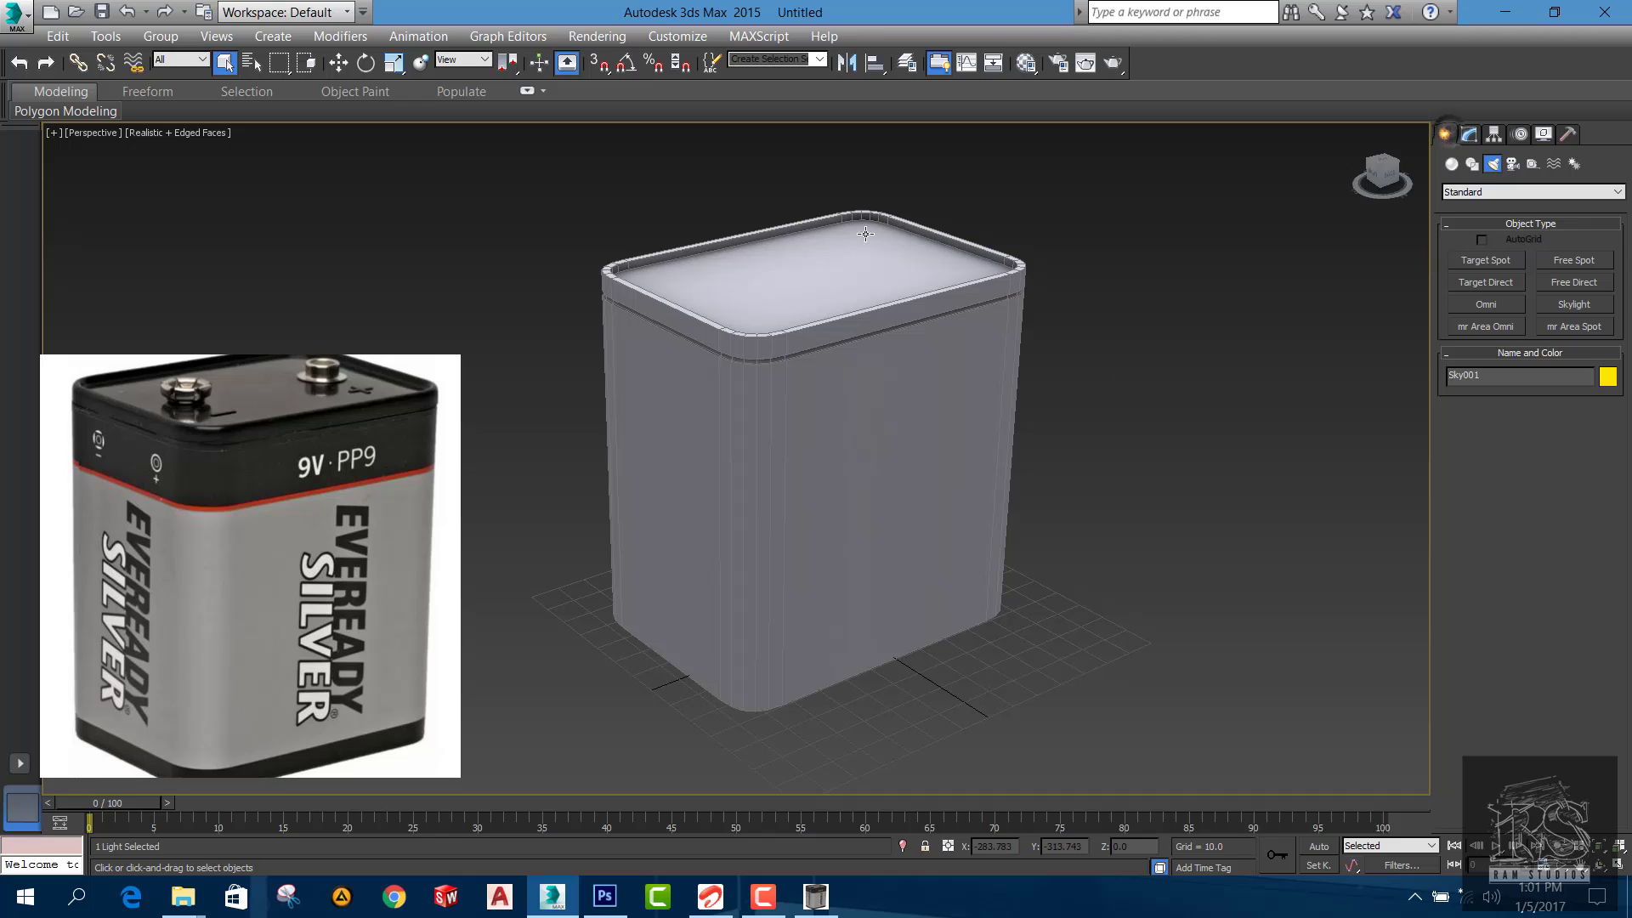
{"action": "left_click", "coordinate": [339, 62]}
{"action": "left_click", "coordinate": [778, 376]}
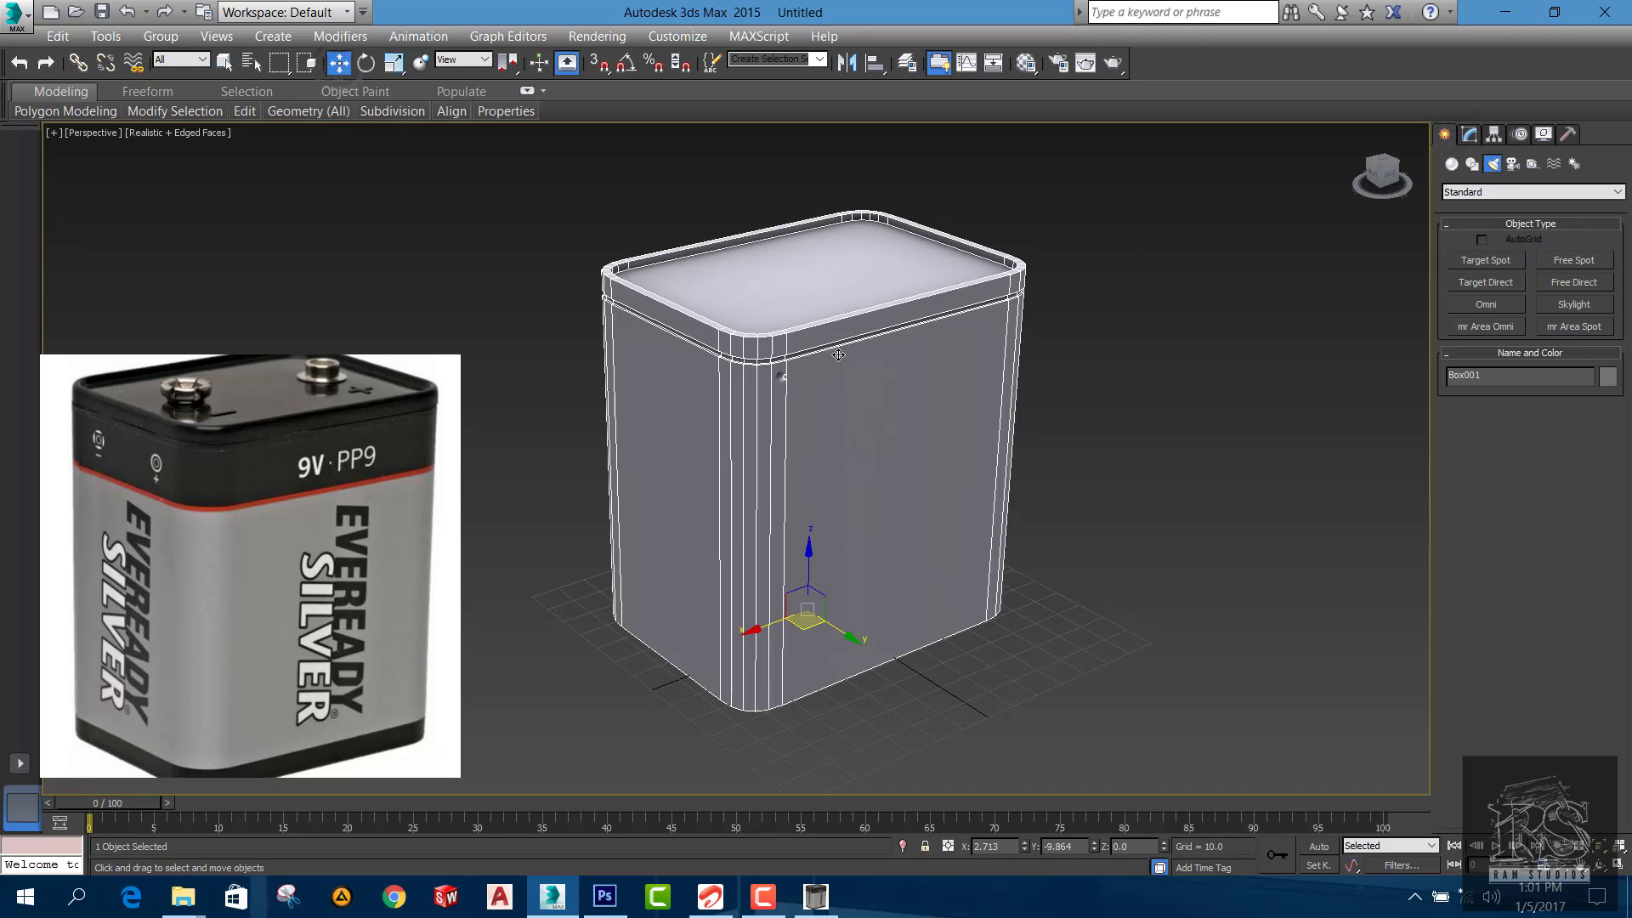
{"action": "left_click", "coordinate": [173, 132]}
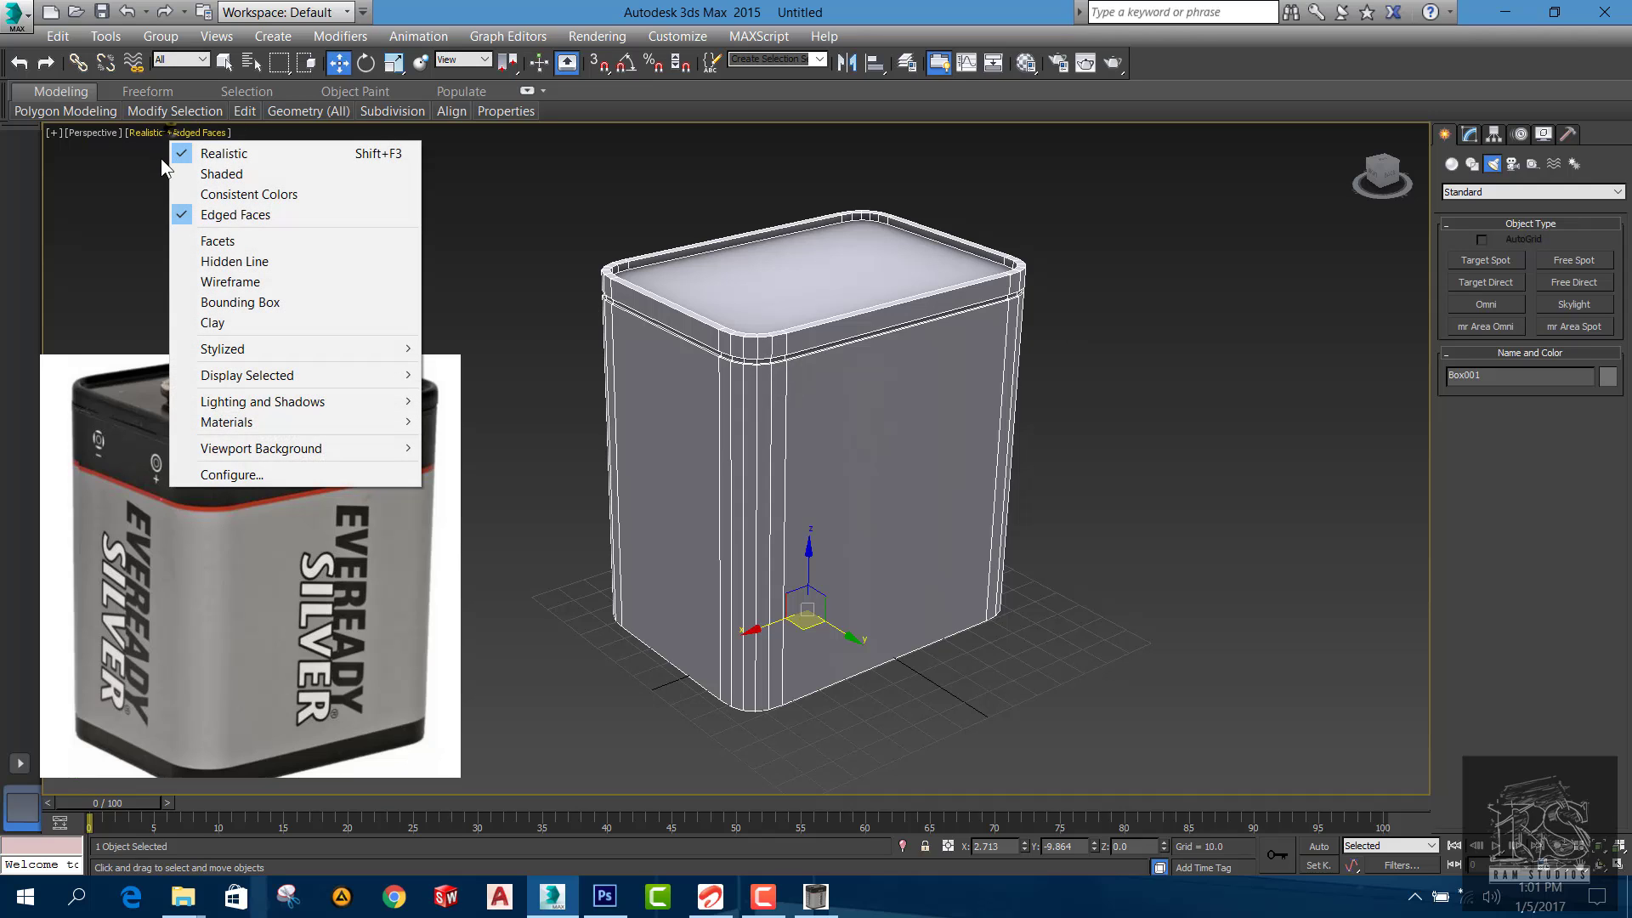
{"action": "left_click", "coordinate": [221, 174]}
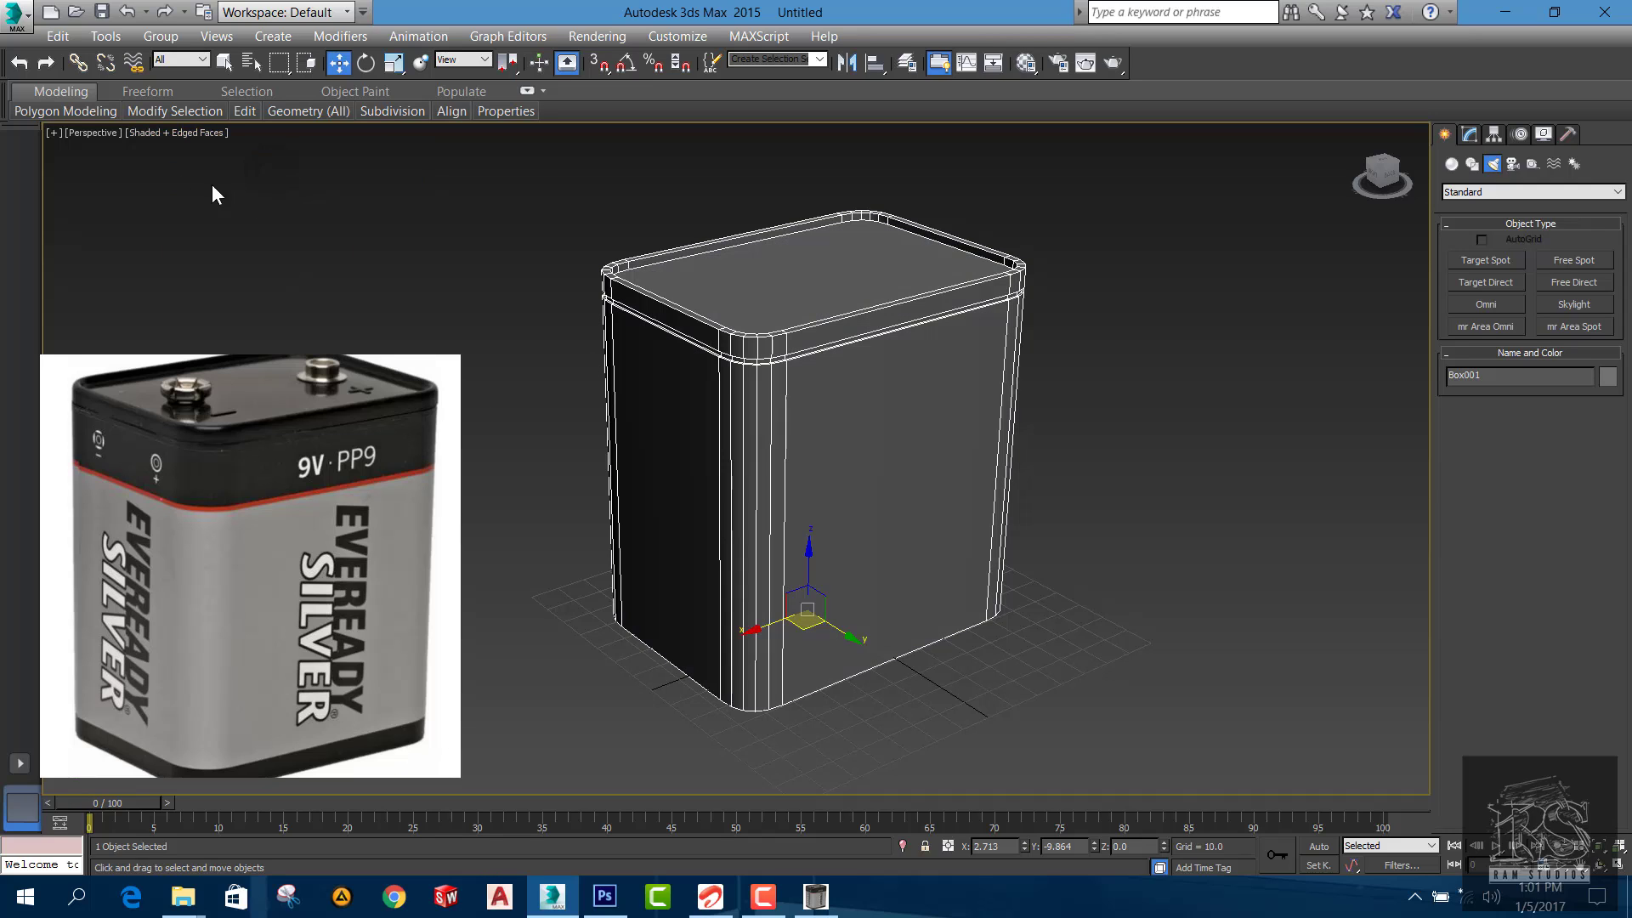
{"action": "key", "text": "ctrl+d"}
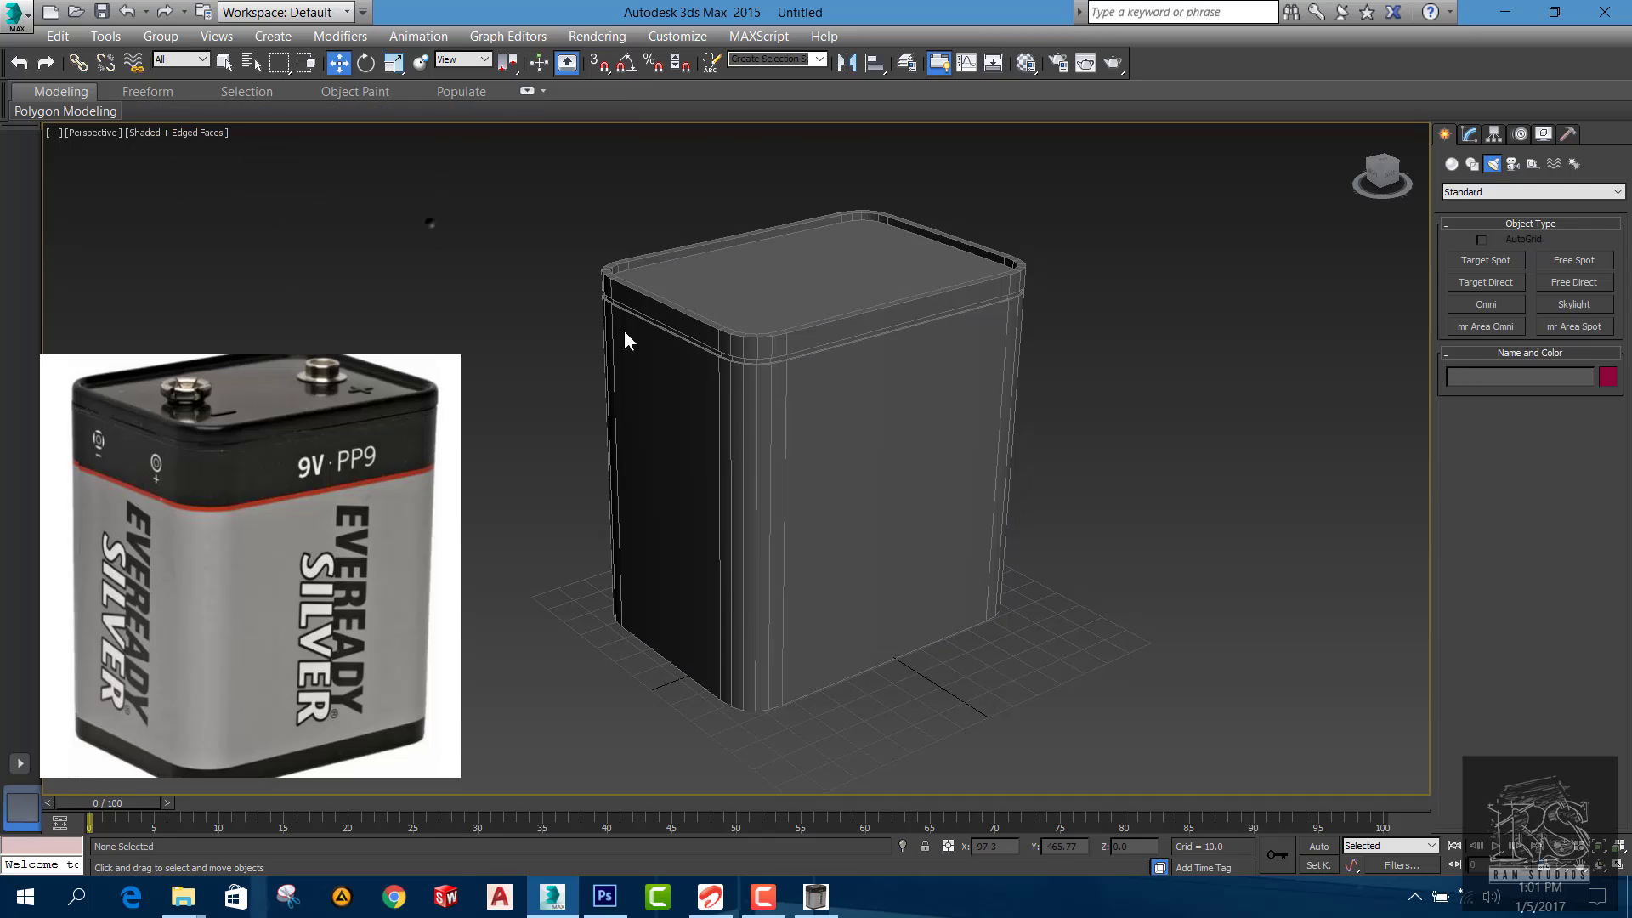
{"action": "key", "text": "F4"}
Select the box to examine the edges around the groove's rounded corner up close, and deselect it
{"action": "left_click", "coordinate": [767, 413]}
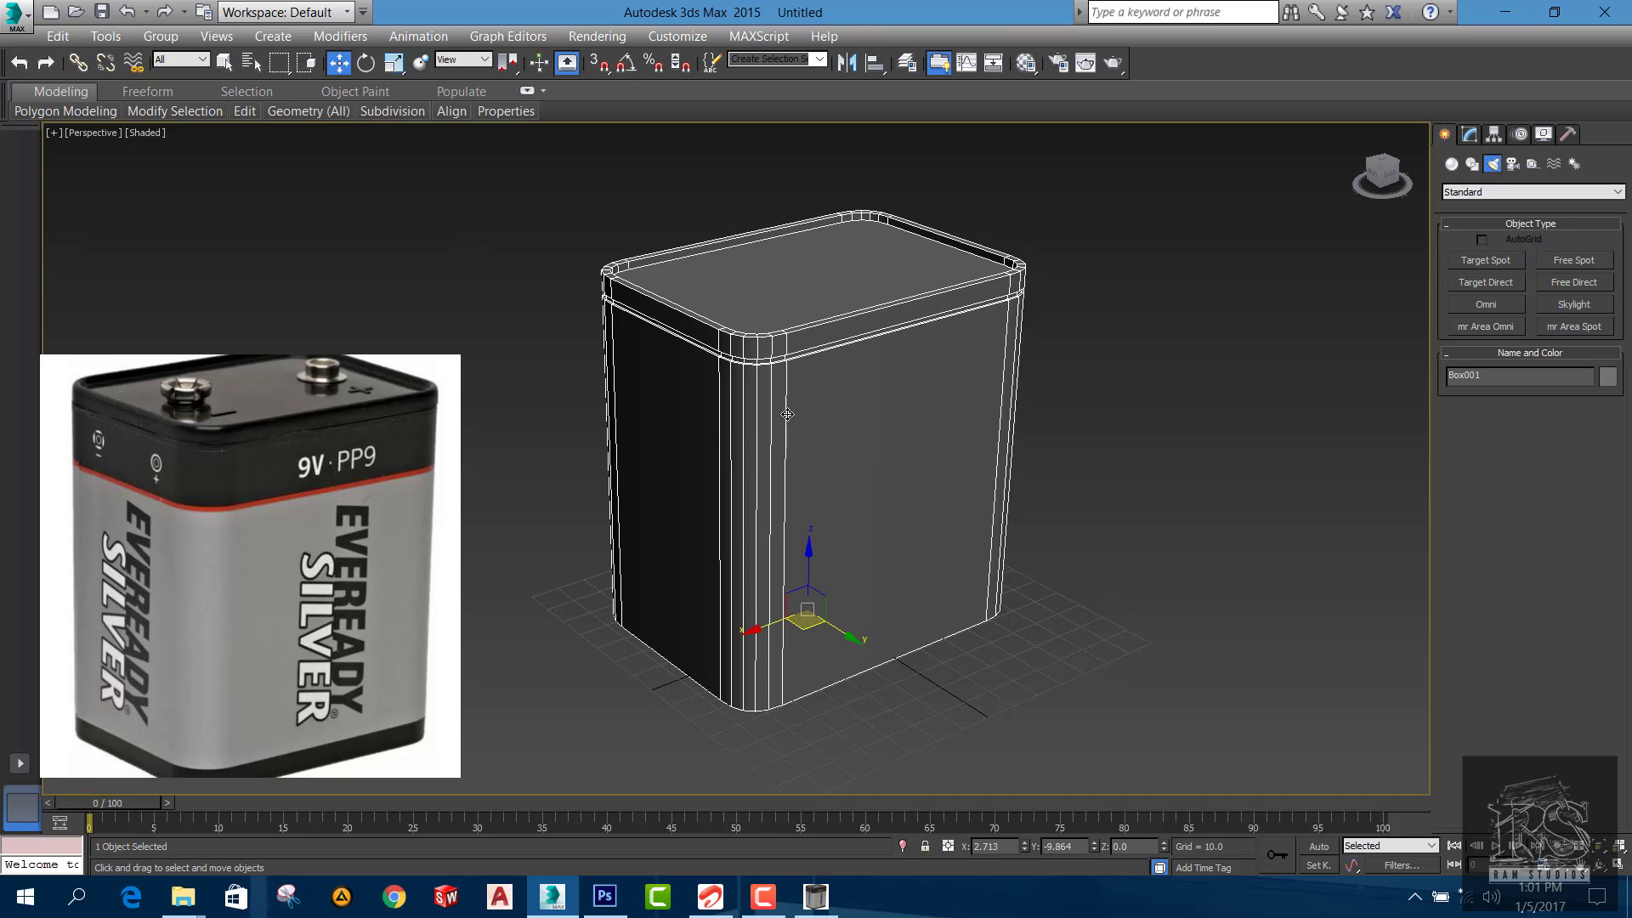
{"action": "scroll", "coordinate": [775, 421], "scroll_direction": "up", "scroll_amount": 5}
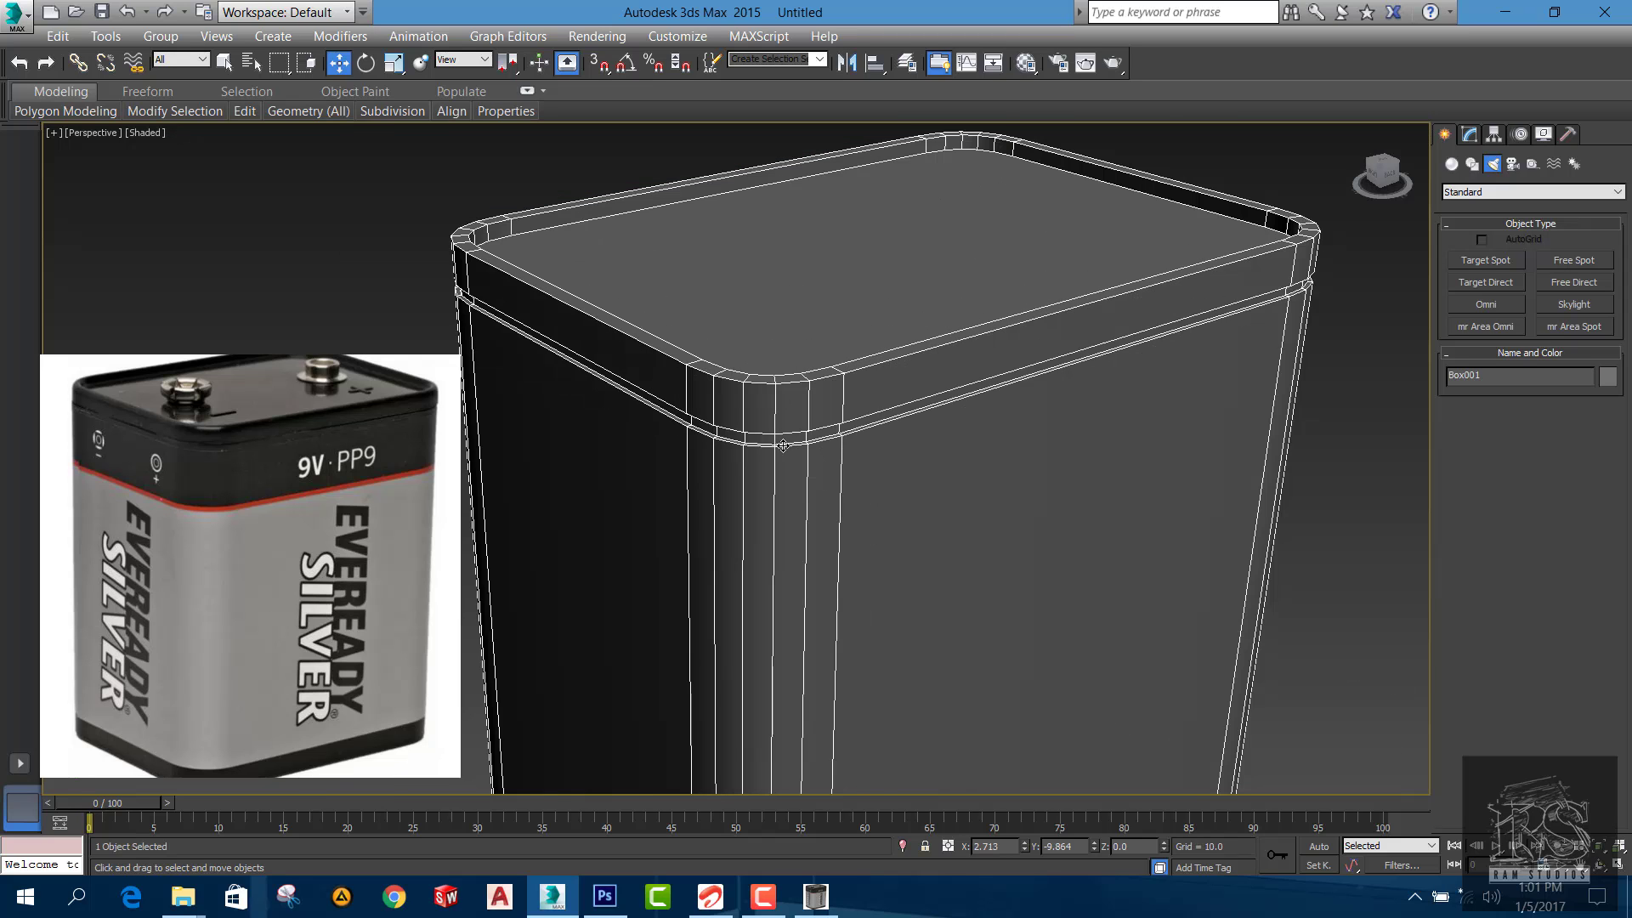
{"action": "middle_click_drag", "start_coordinate": [782, 446], "coordinate": [823, 459], "text": "alt"}
{"action": "scroll", "coordinate": [615, 379], "scroll_direction": "up", "scroll_amount": 5}
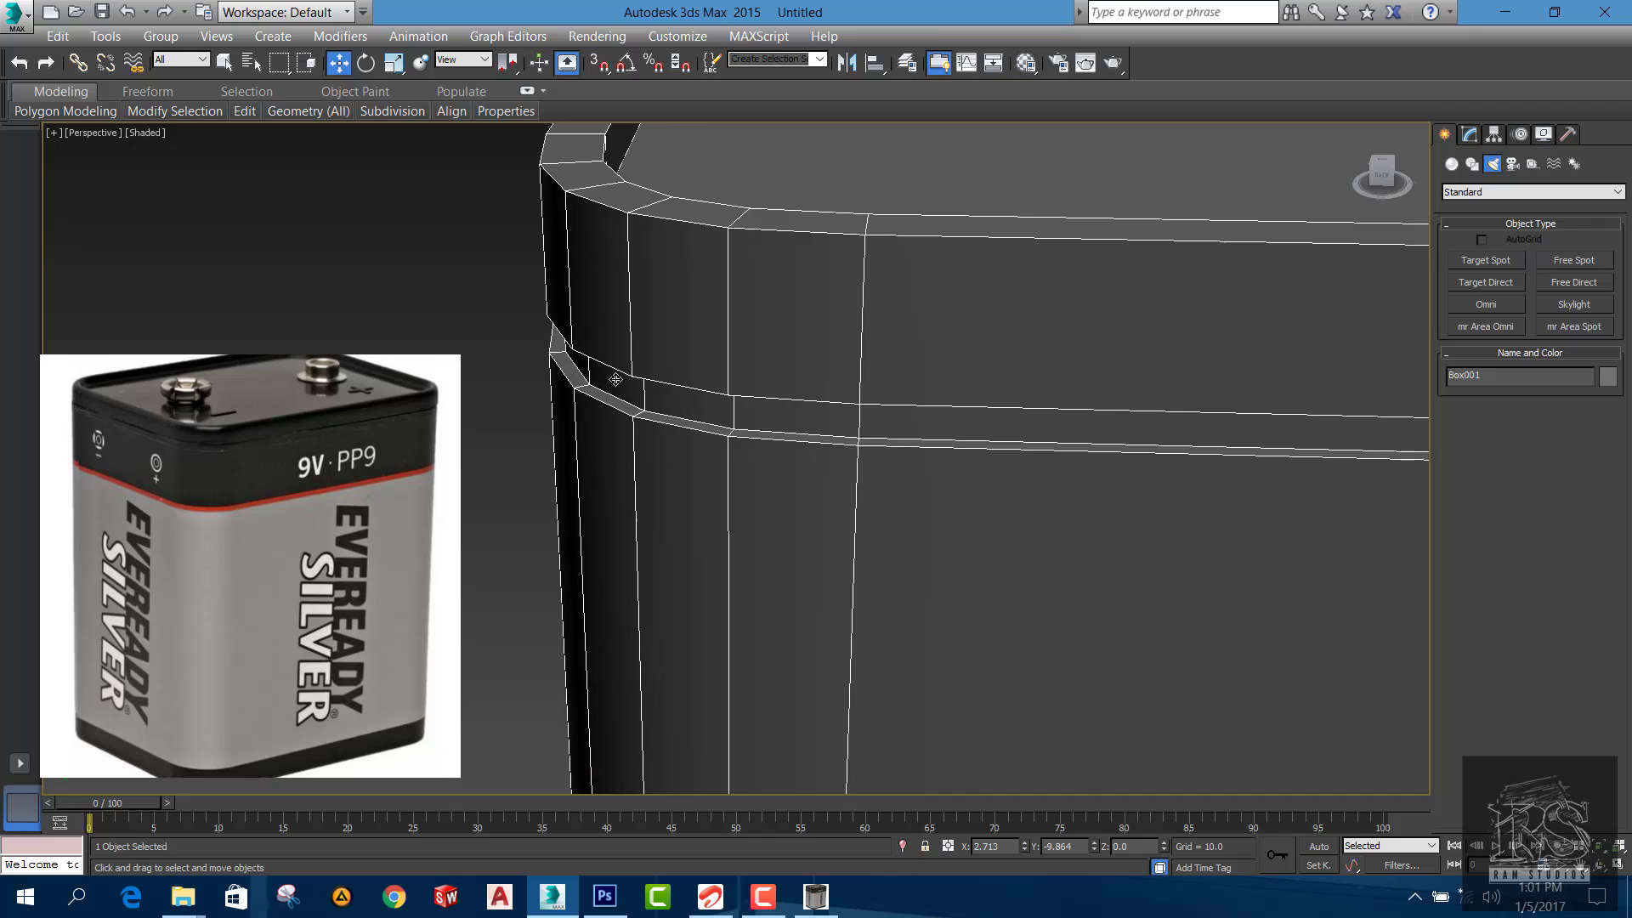
{"action": "scroll", "coordinate": [615, 379], "scroll_direction": "down", "scroll_amount": 5}
{"action": "key", "text": "ctrl+d"}
Inset the polygon on the battery's underside by 2.807
{"action": "middle_click_drag", "start_coordinate": [746, 368], "coordinate": [768, 560], "text": "alt"}
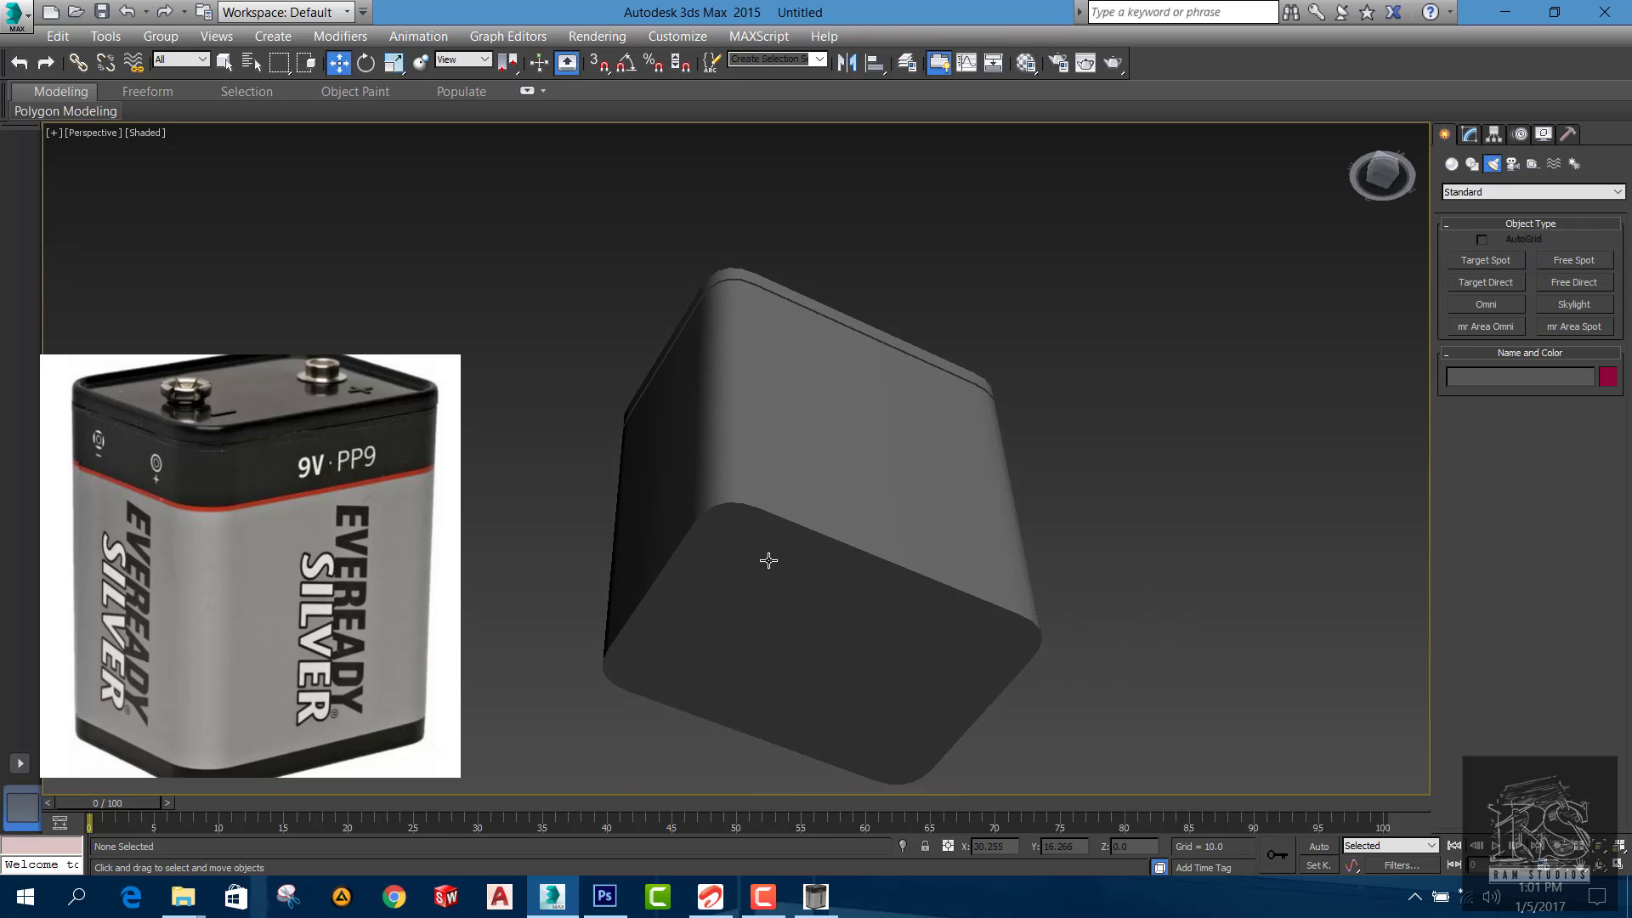
{"action": "left_click", "coordinate": [768, 560]}
{"action": "left_click", "coordinate": [1468, 134]}
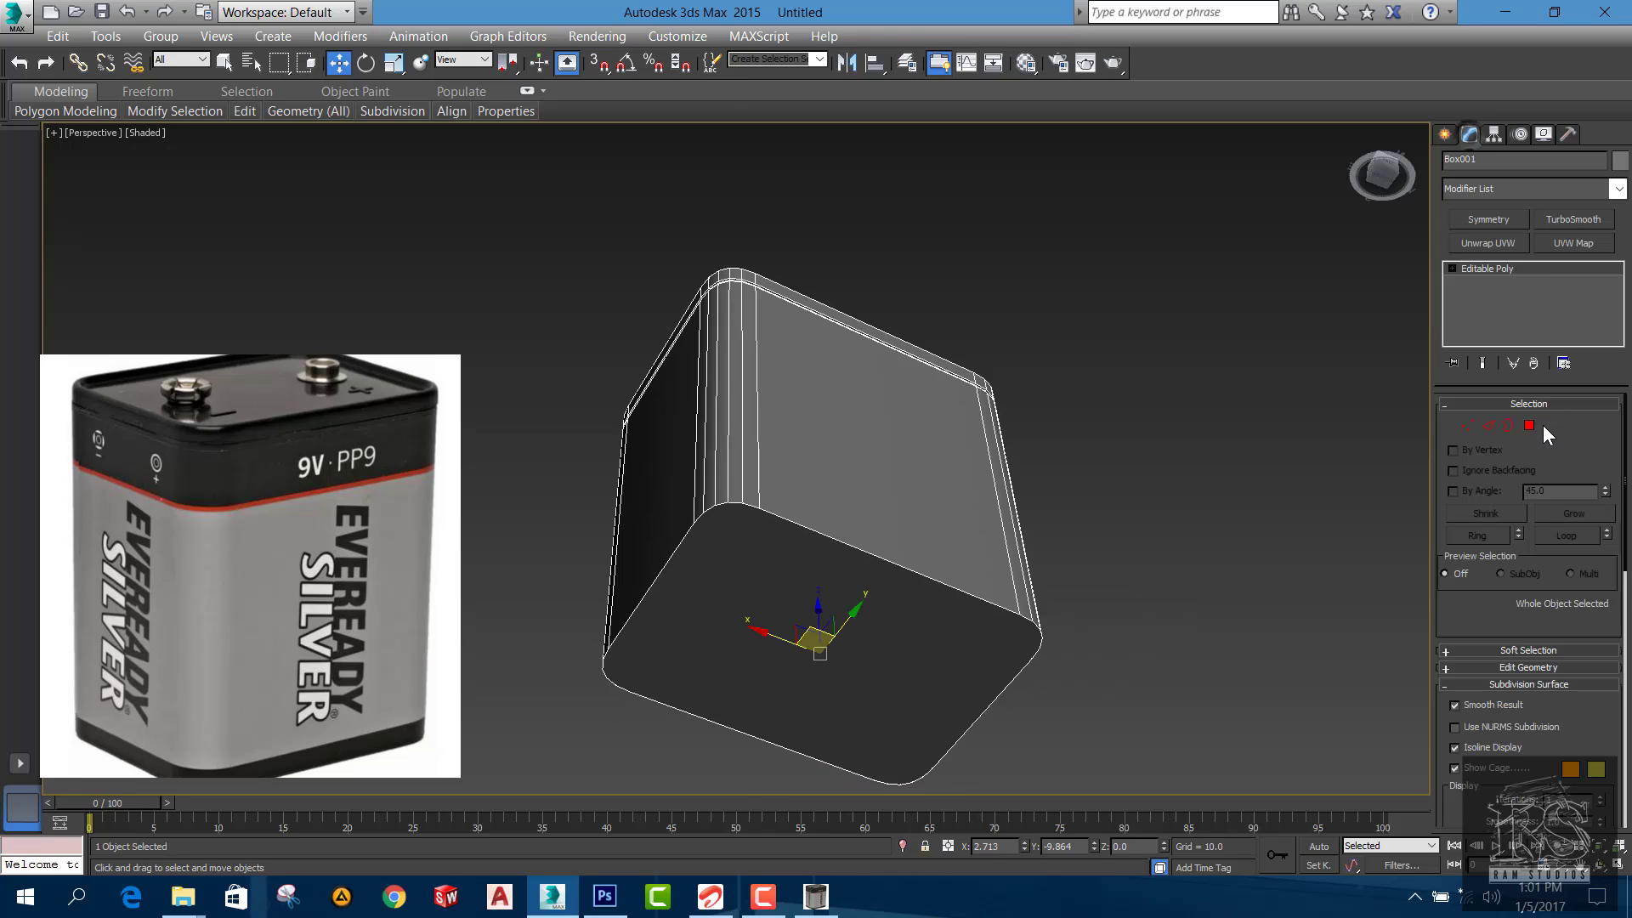
{"action": "left_click", "coordinate": [1529, 426]}
{"action": "left_click", "coordinate": [1015, 645]}
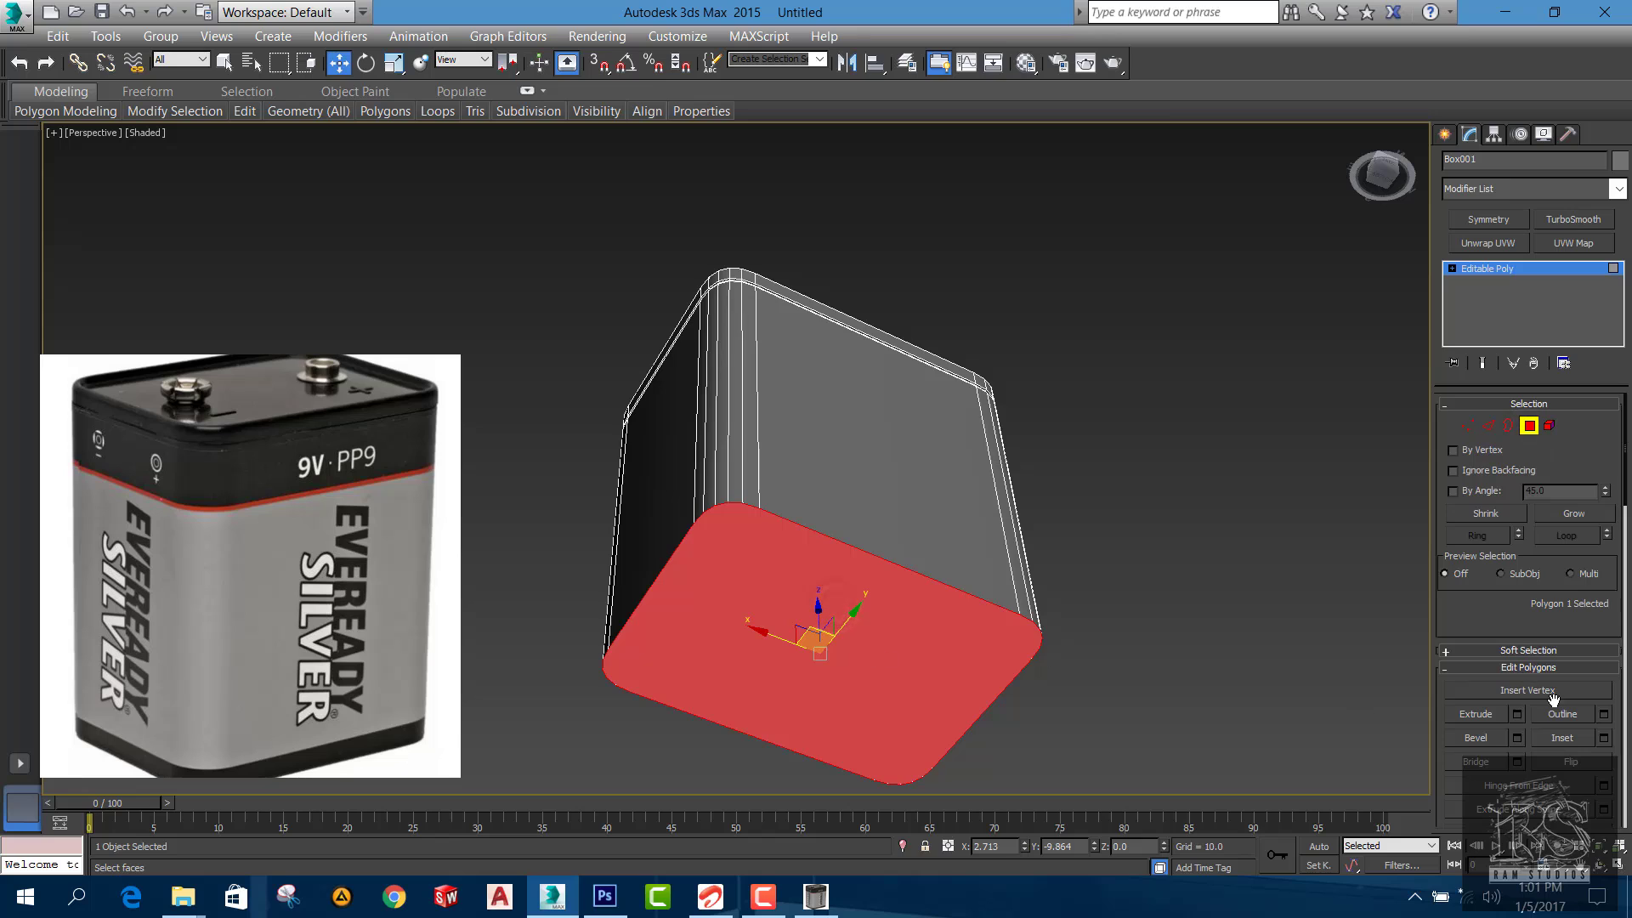
{"action": "left_click", "coordinate": [1603, 737]}
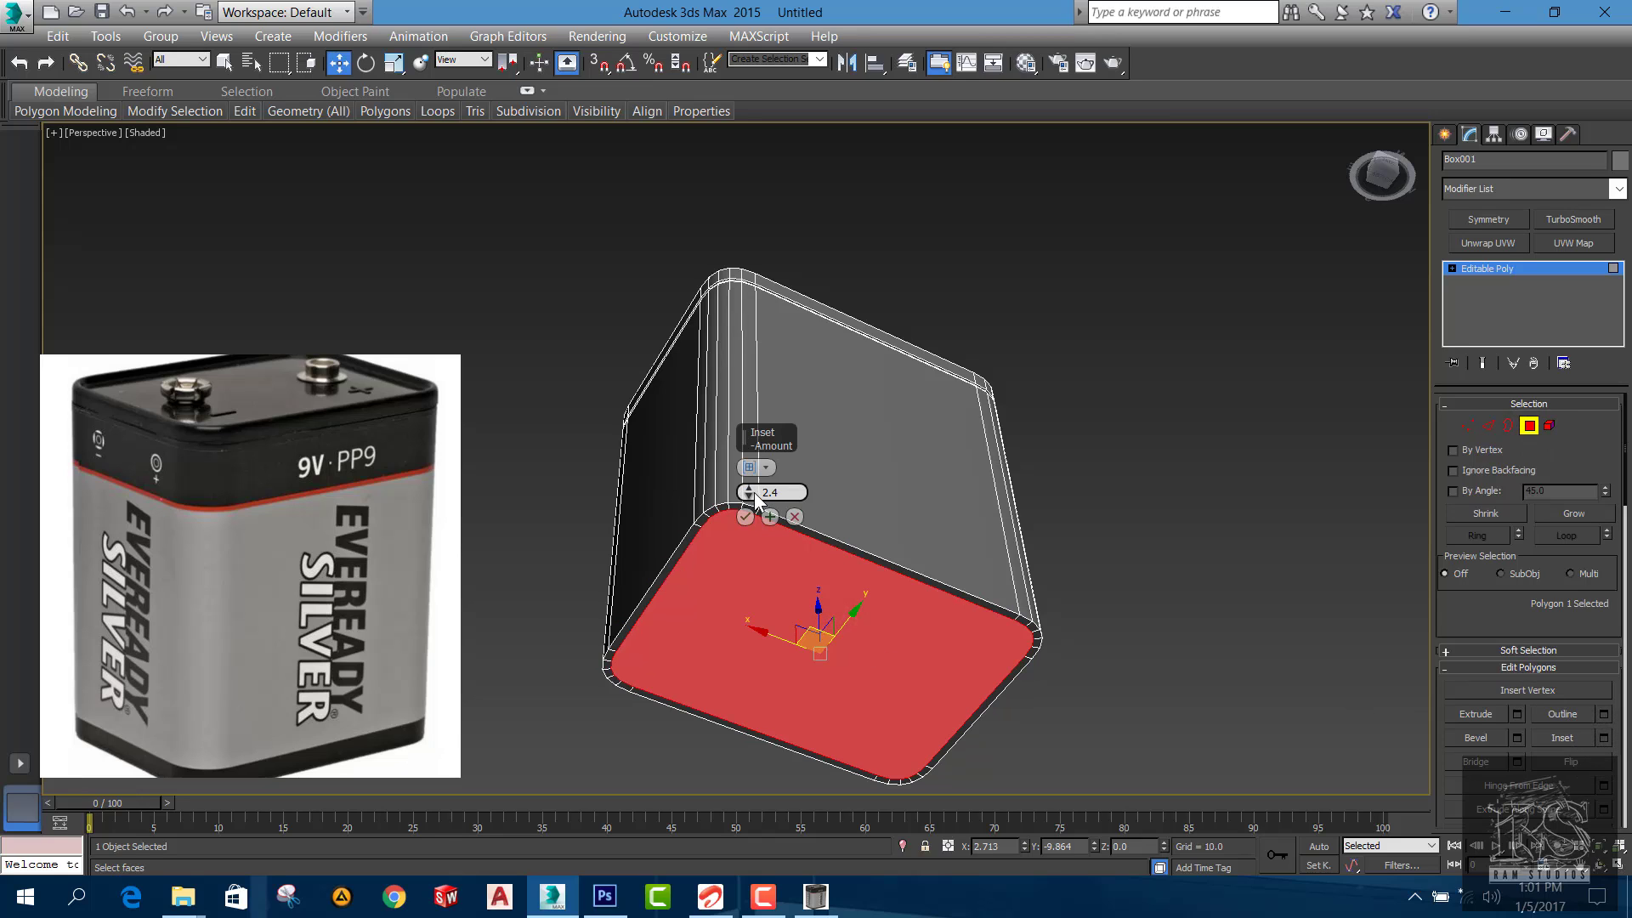
{"action": "left_click_drag", "start_coordinate": [753, 495], "coordinate": [752, 484]}
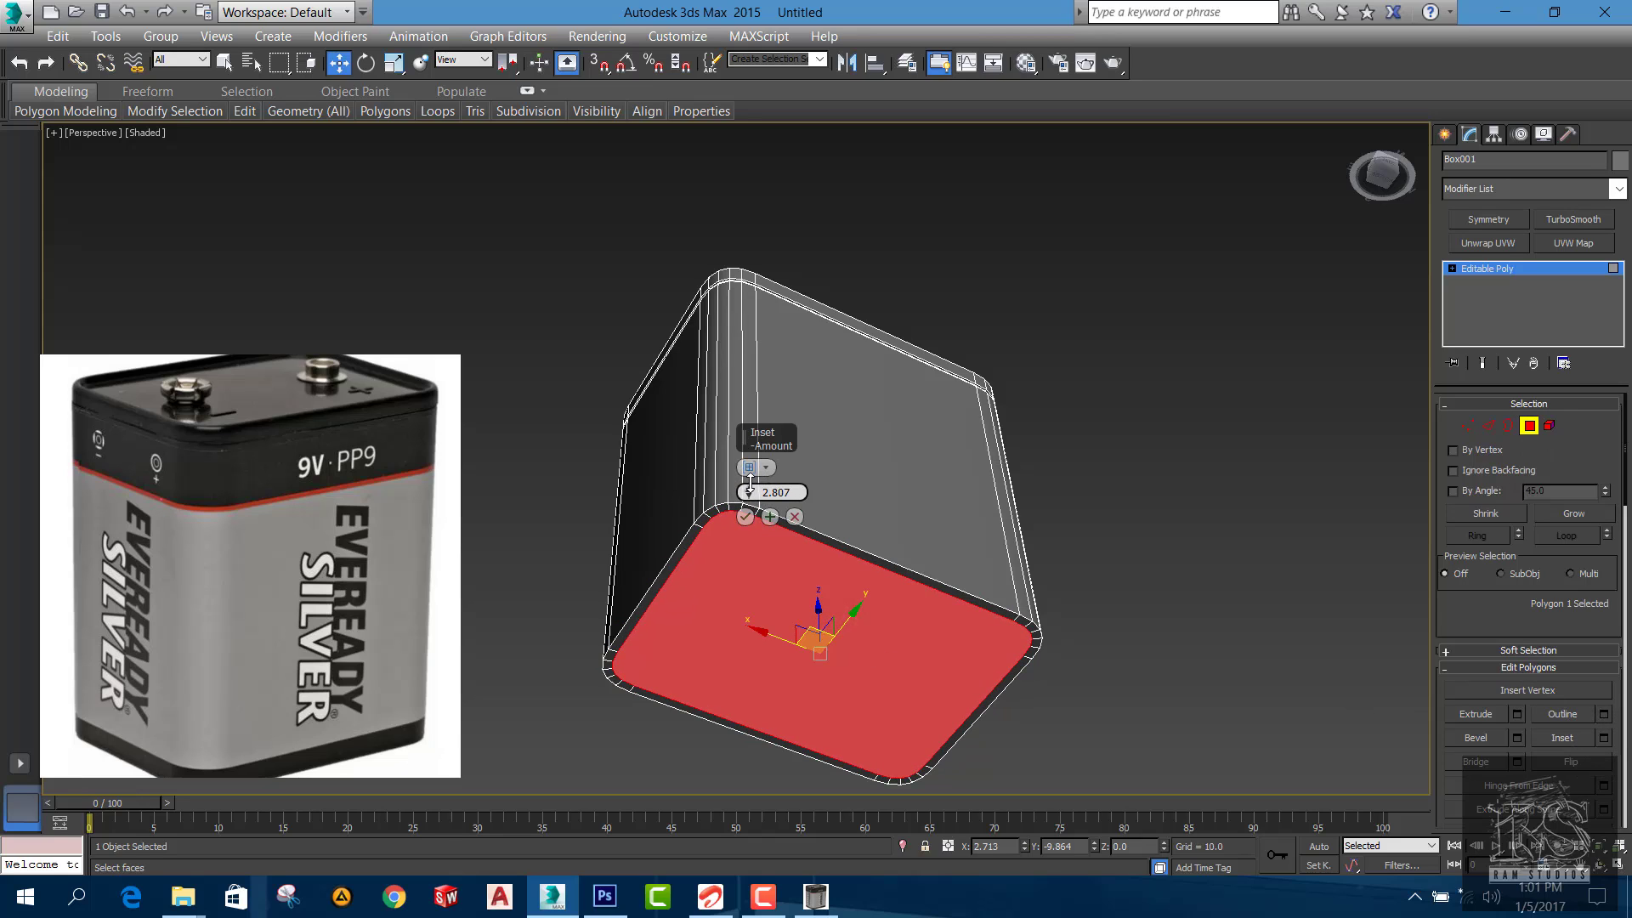
{"action": "left_click", "coordinate": [746, 517]}
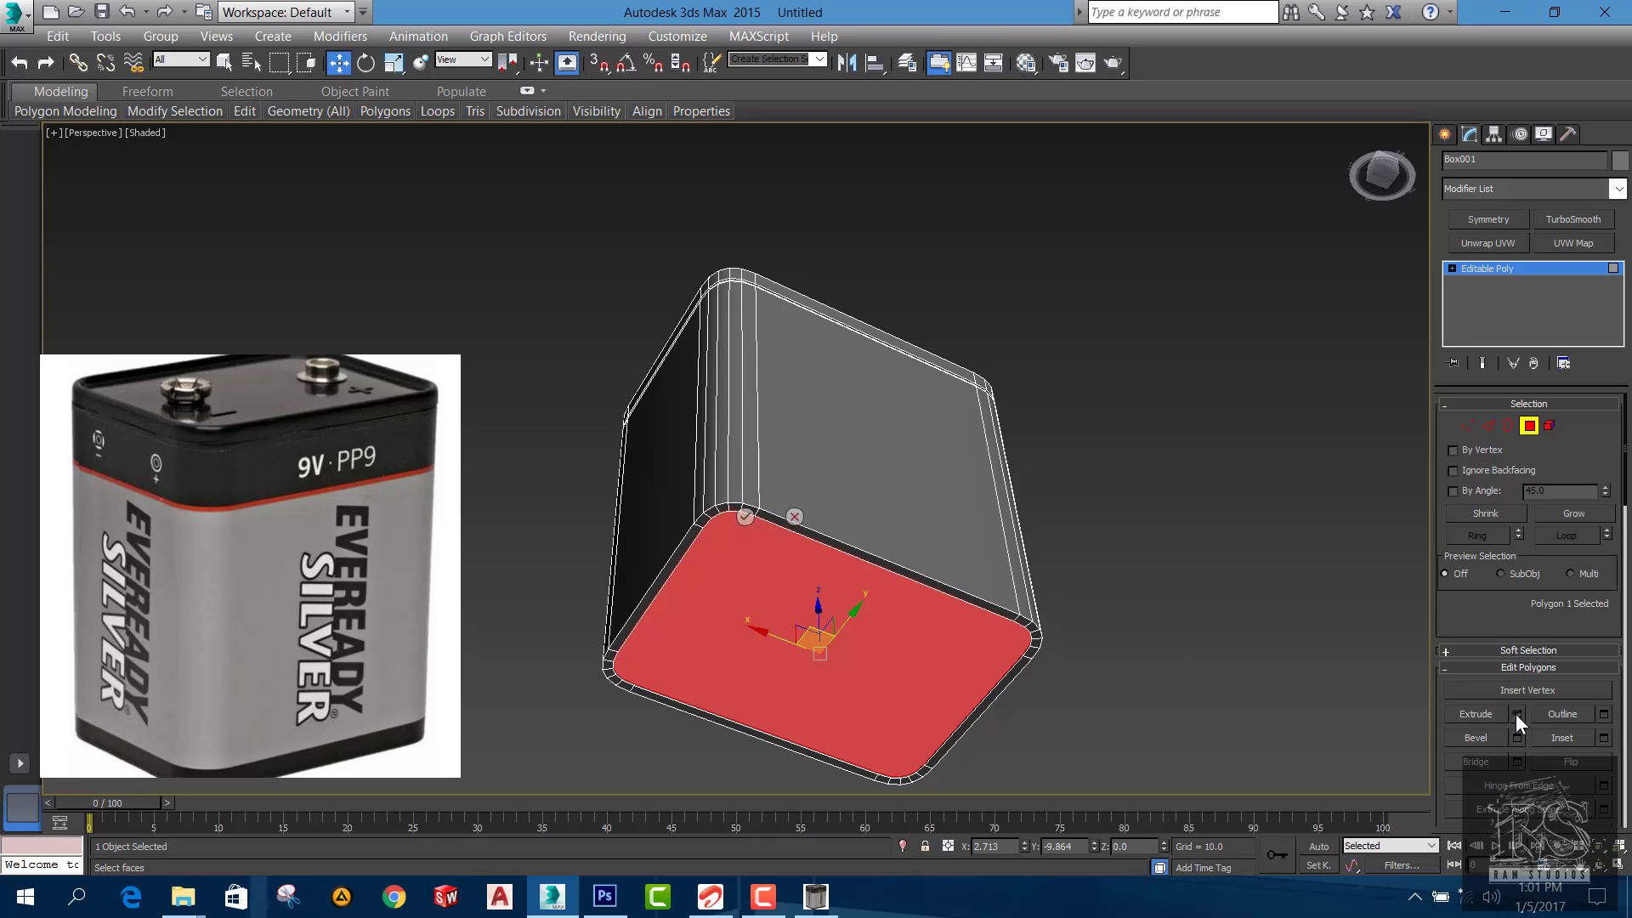
Extrude the inset bottom polygon by -1.881 to recess the underside, leave polygon editing and deselect the box
{"action": "left_click", "coordinate": [1517, 714]}
{"action": "left_click_drag", "start_coordinate": [748, 492], "coordinate": [752, 505]}
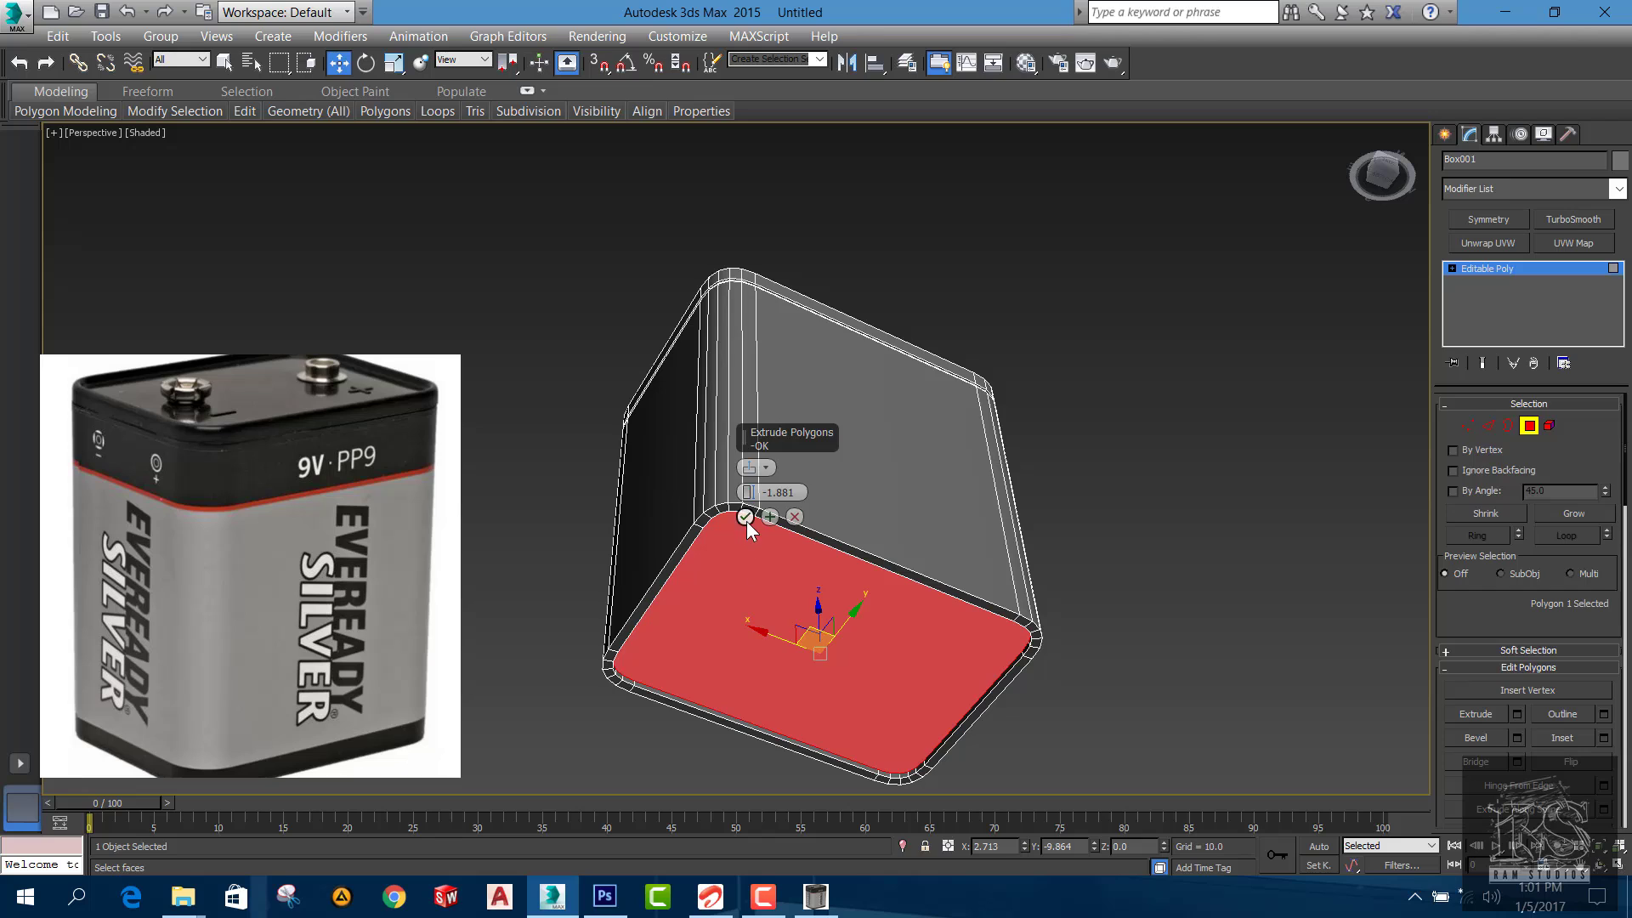
{"action": "left_click", "coordinate": [745, 516]}
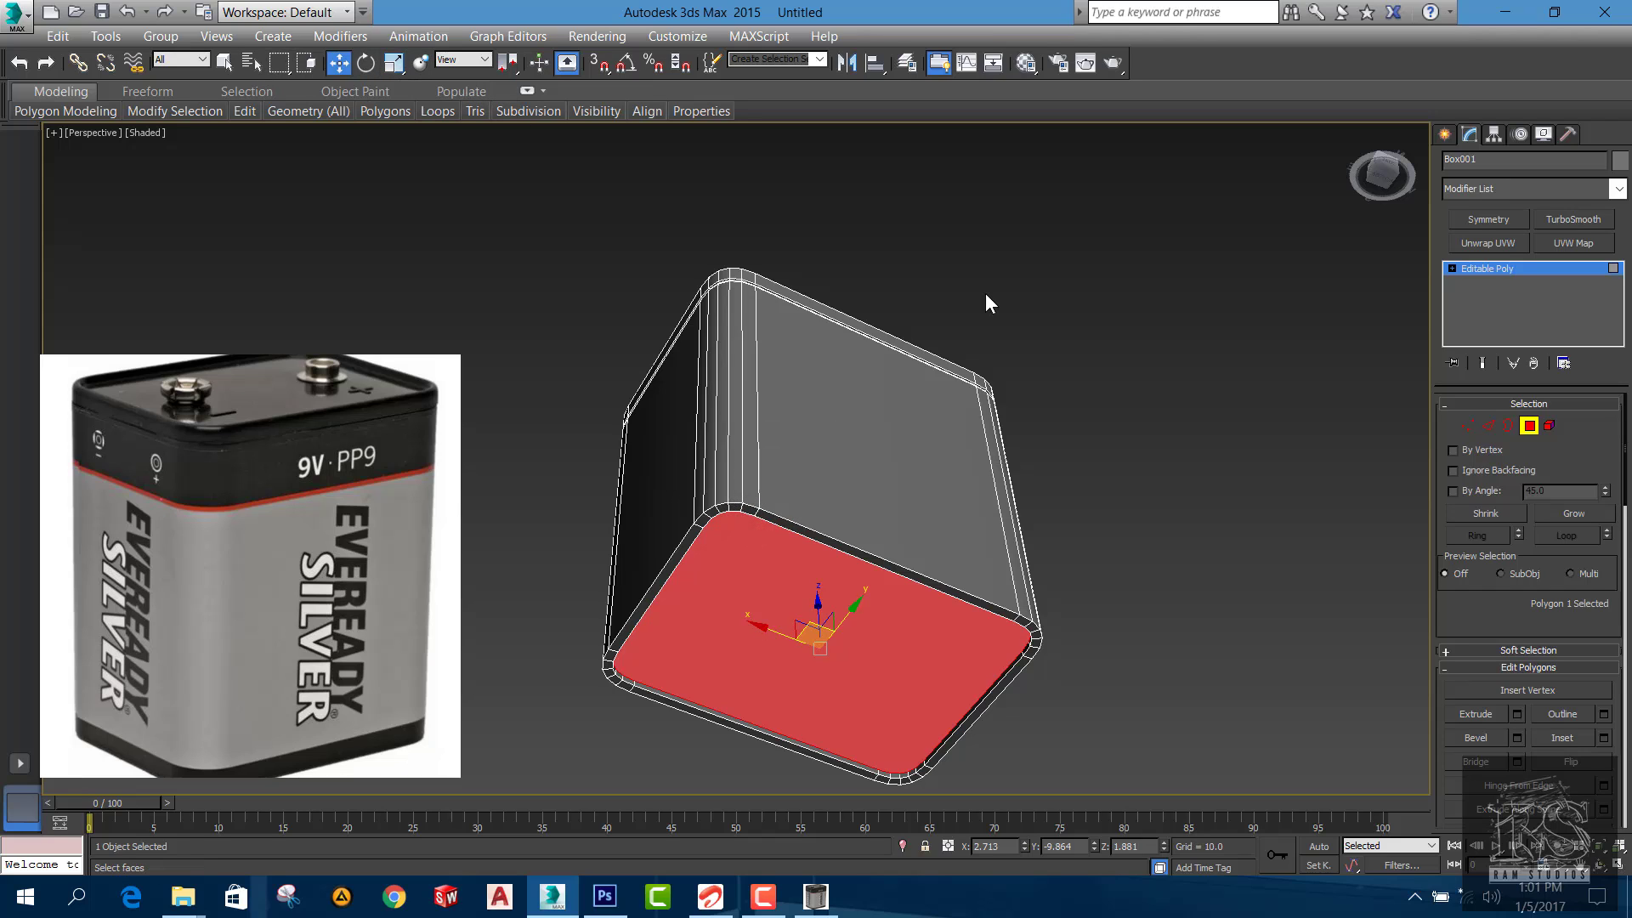
{"action": "left_click", "coordinate": [1058, 304]}
{"action": "left_click", "coordinate": [1450, 131]}
{"action": "left_click", "coordinate": [1300, 341]}
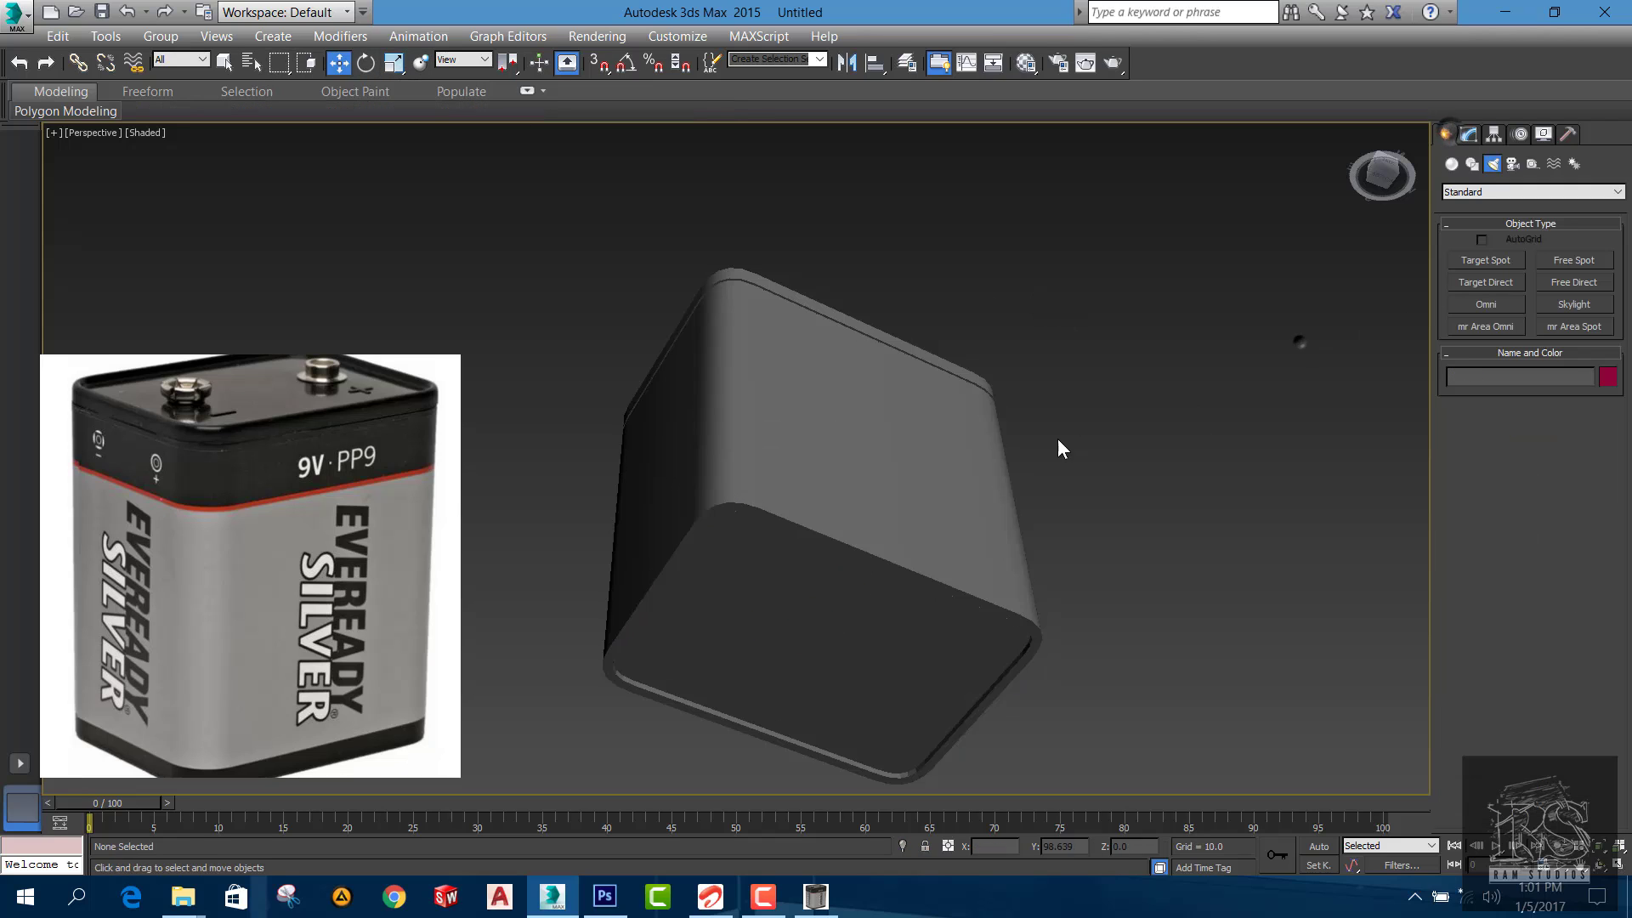
Inspect the top rim and groove from several angles, briefly selecting the box to check its edges
{"action": "middle_click_drag", "start_coordinate": [925, 432], "coordinate": [931, 624], "text": "alt"}
{"action": "middle_click_drag", "start_coordinate": [837, 380], "coordinate": [849, 510]}
{"action": "scroll", "coordinate": [849, 510], "scroll_direction": "down", "scroll_amount": 3}
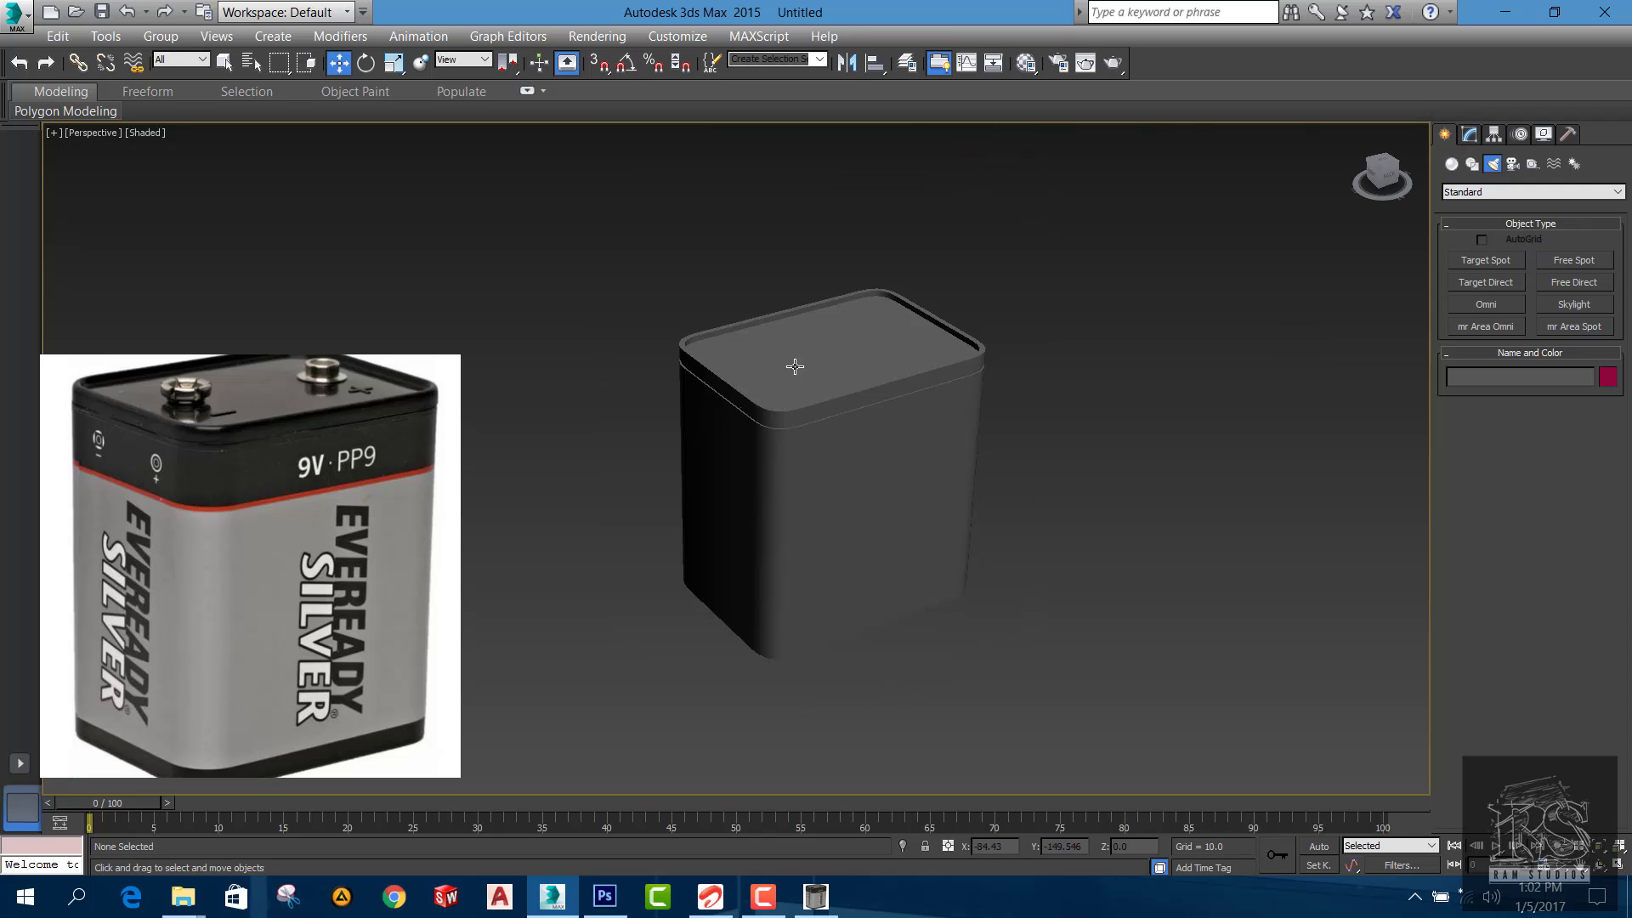
{"action": "scroll", "coordinate": [794, 367], "scroll_direction": "up", "scroll_amount": 5}
{"action": "scroll", "coordinate": [724, 527], "scroll_direction": "up", "scroll_amount": 2}
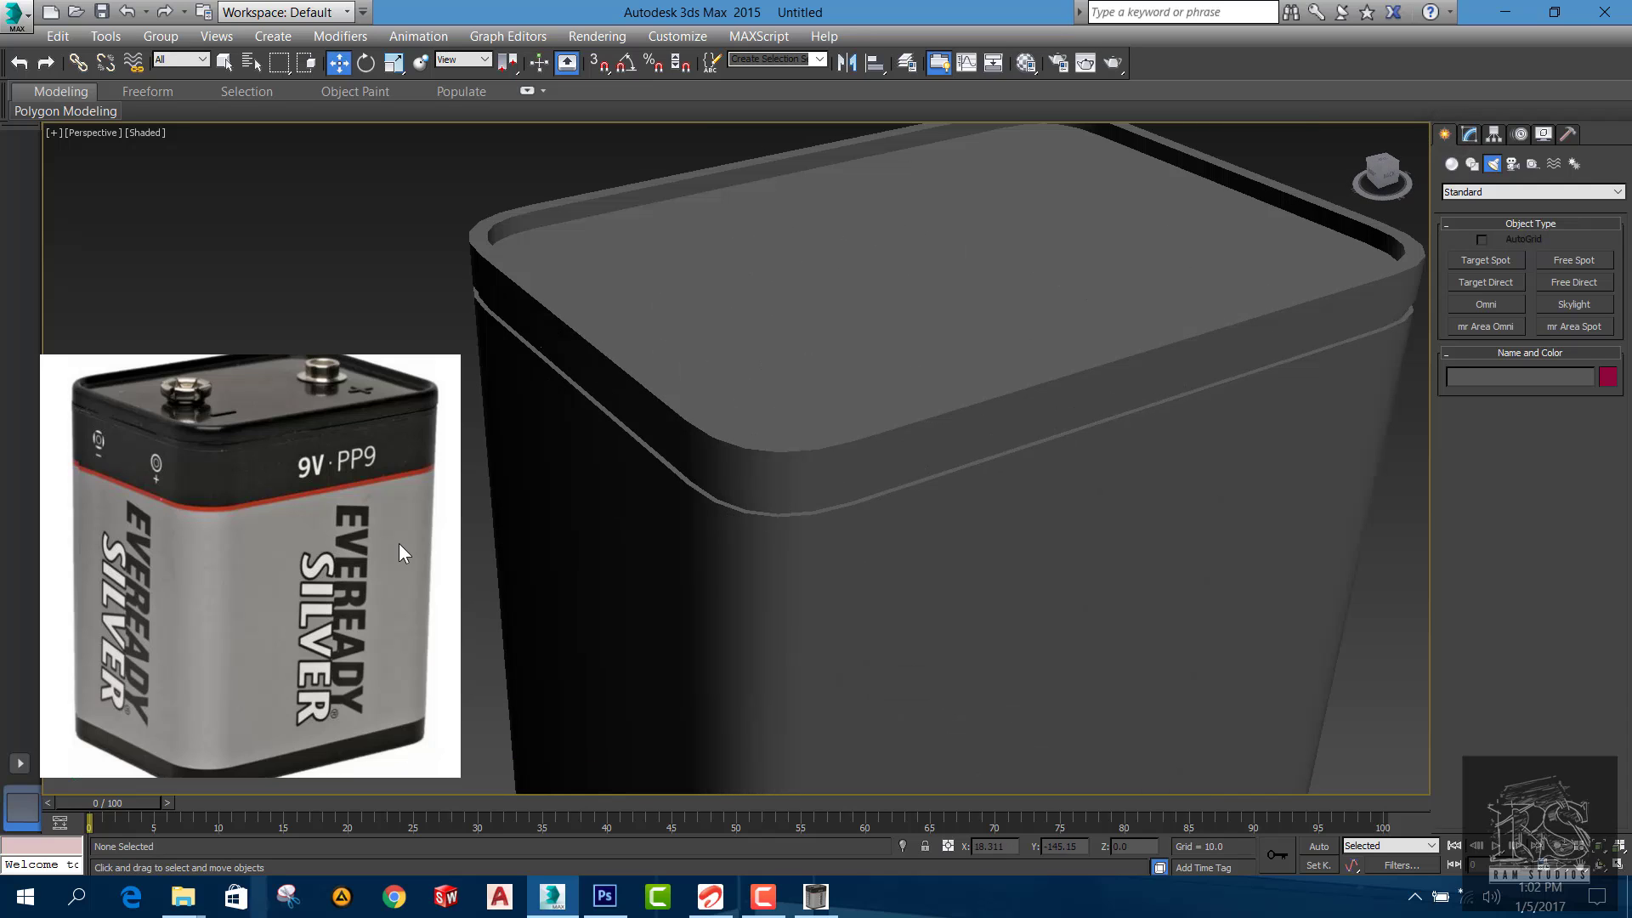
{"action": "middle_click_drag", "start_coordinate": [852, 518], "coordinate": [752, 455], "text": "alt"}
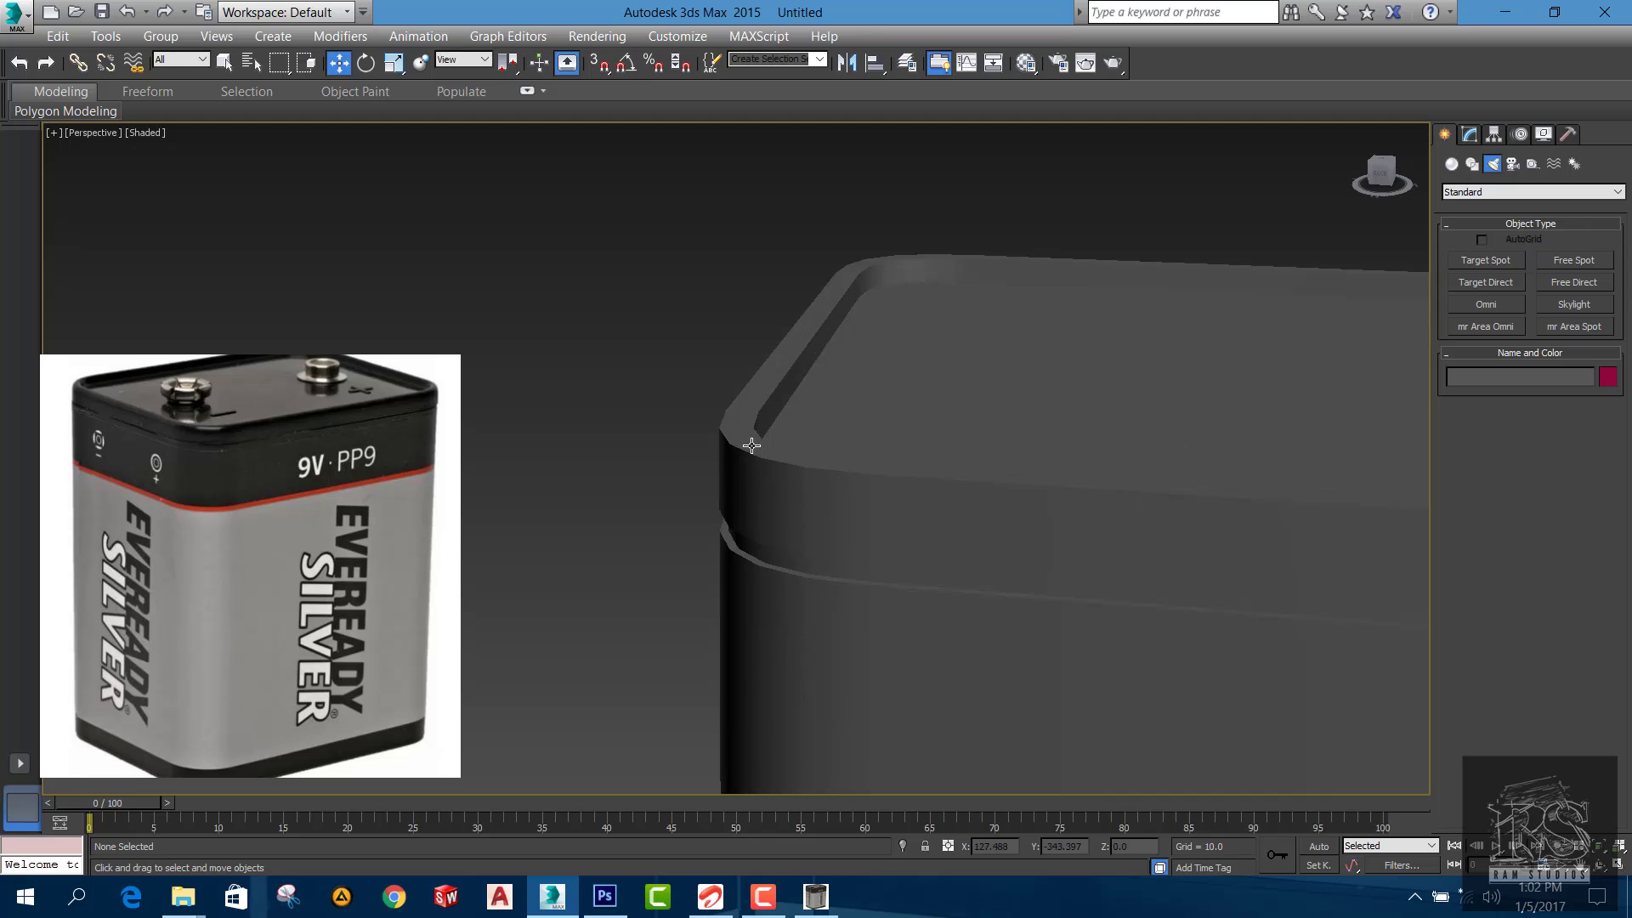
{"action": "left_click", "coordinate": [748, 451]}
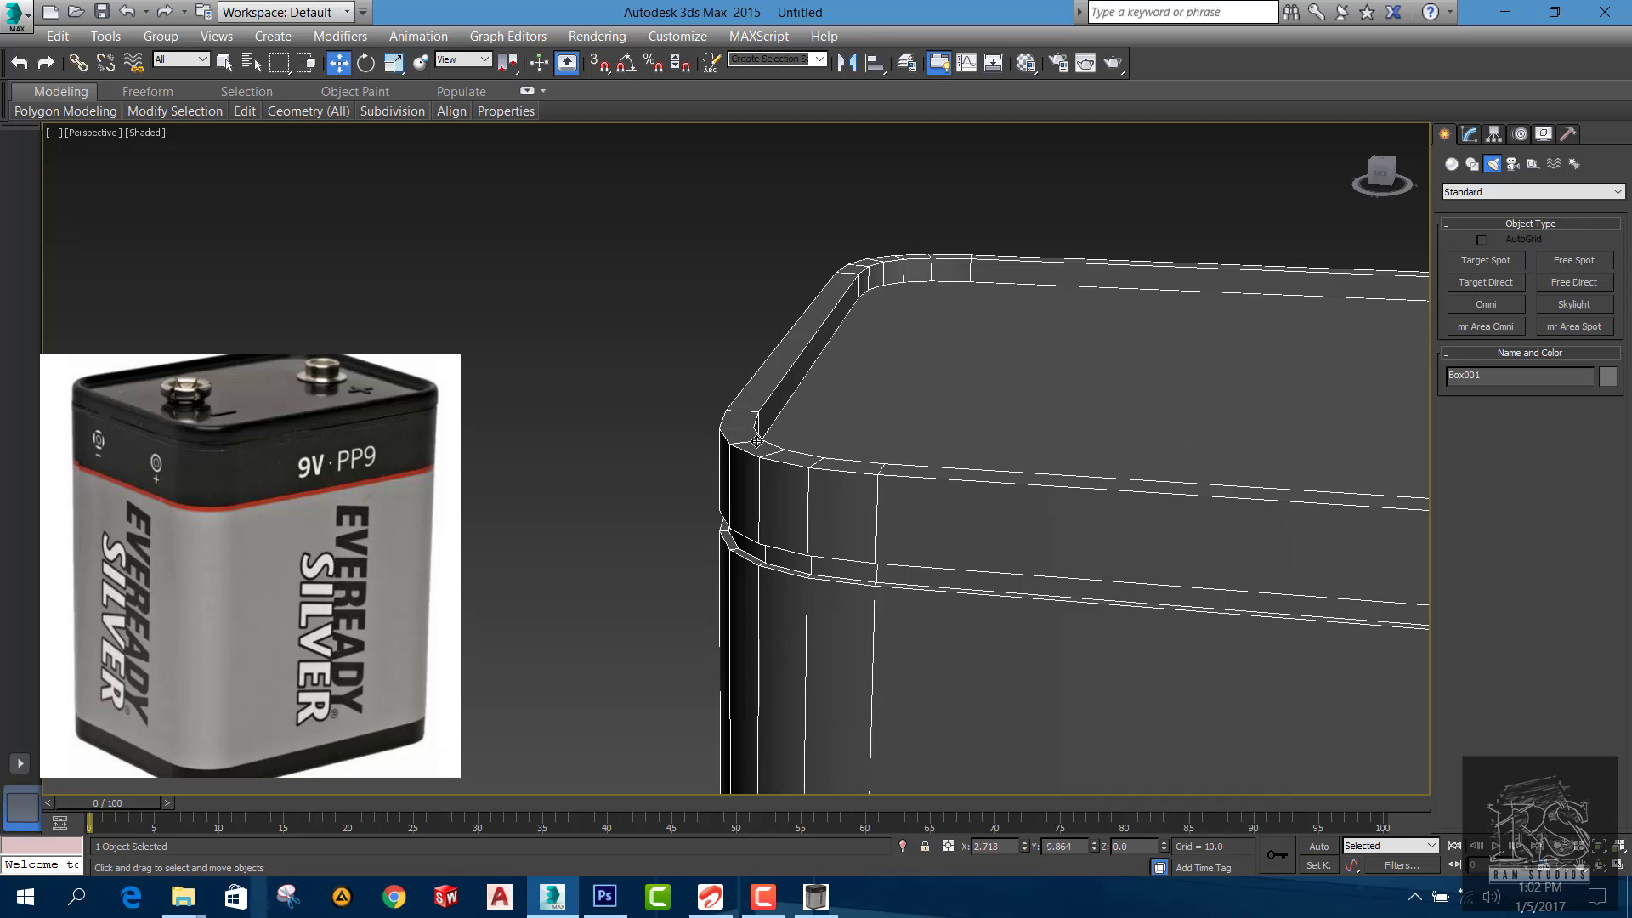
{"action": "scroll", "coordinate": [790, 526], "scroll_direction": "down", "scroll_amount": 2}
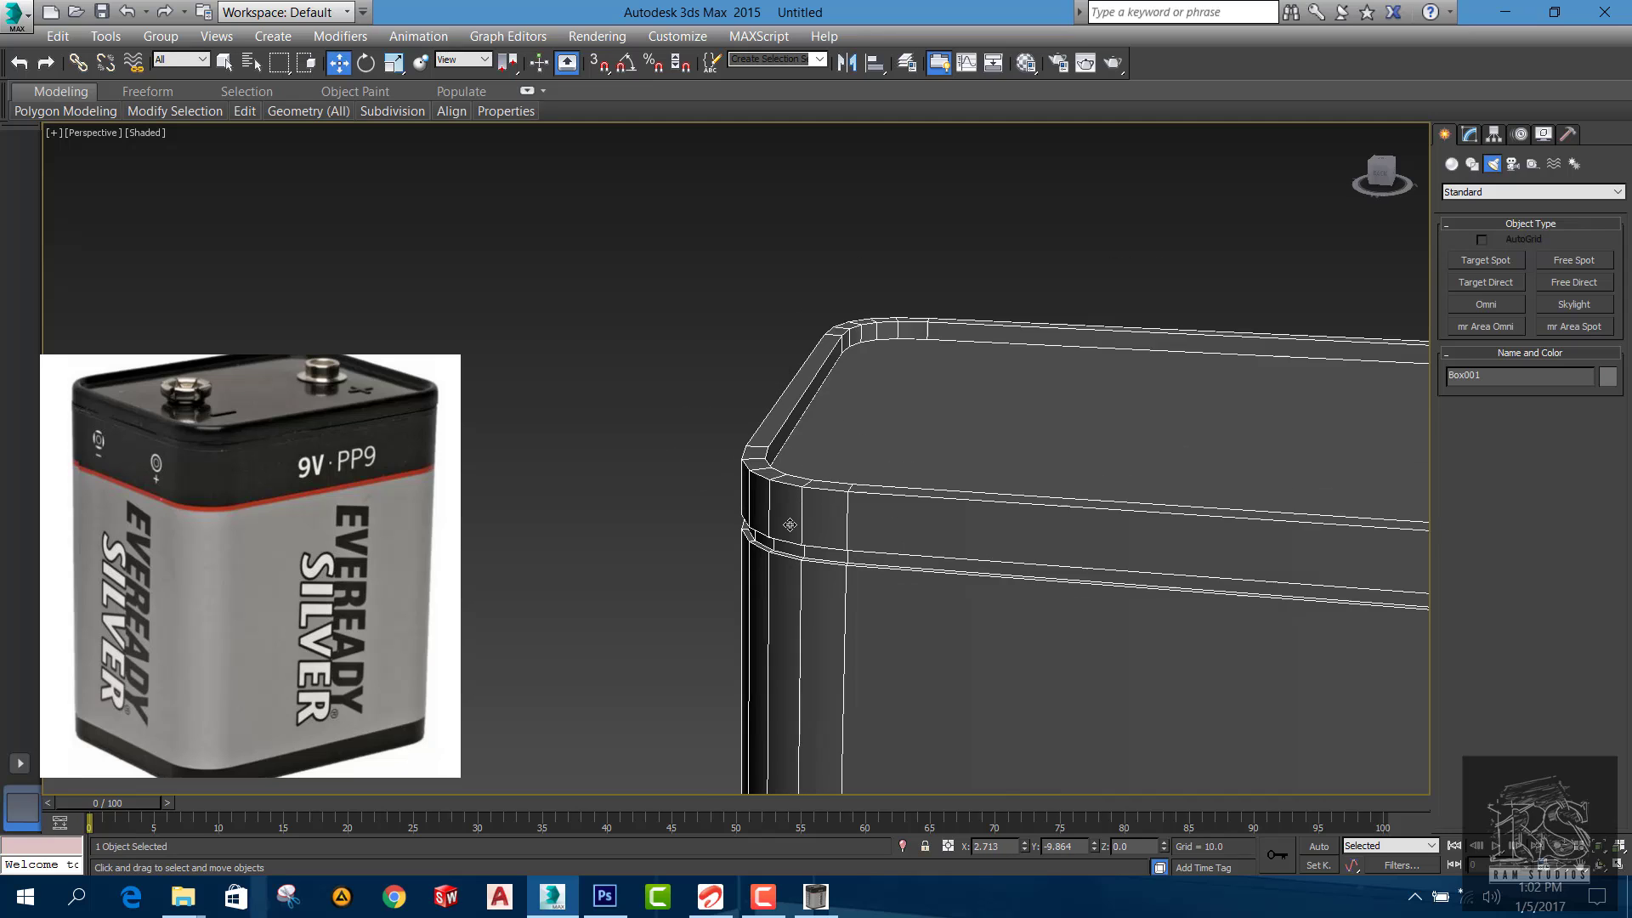
{"action": "left_click", "coordinate": [714, 526]}
{"action": "scroll", "coordinate": [835, 478], "scroll_direction": "down", "scroll_amount": 3}
{"action": "middle_click_drag", "start_coordinate": [859, 512], "coordinate": [842, 341], "text": "alt"}
{"action": "scroll", "coordinate": [891, 402], "scroll_direction": "up", "scroll_amount": 2}
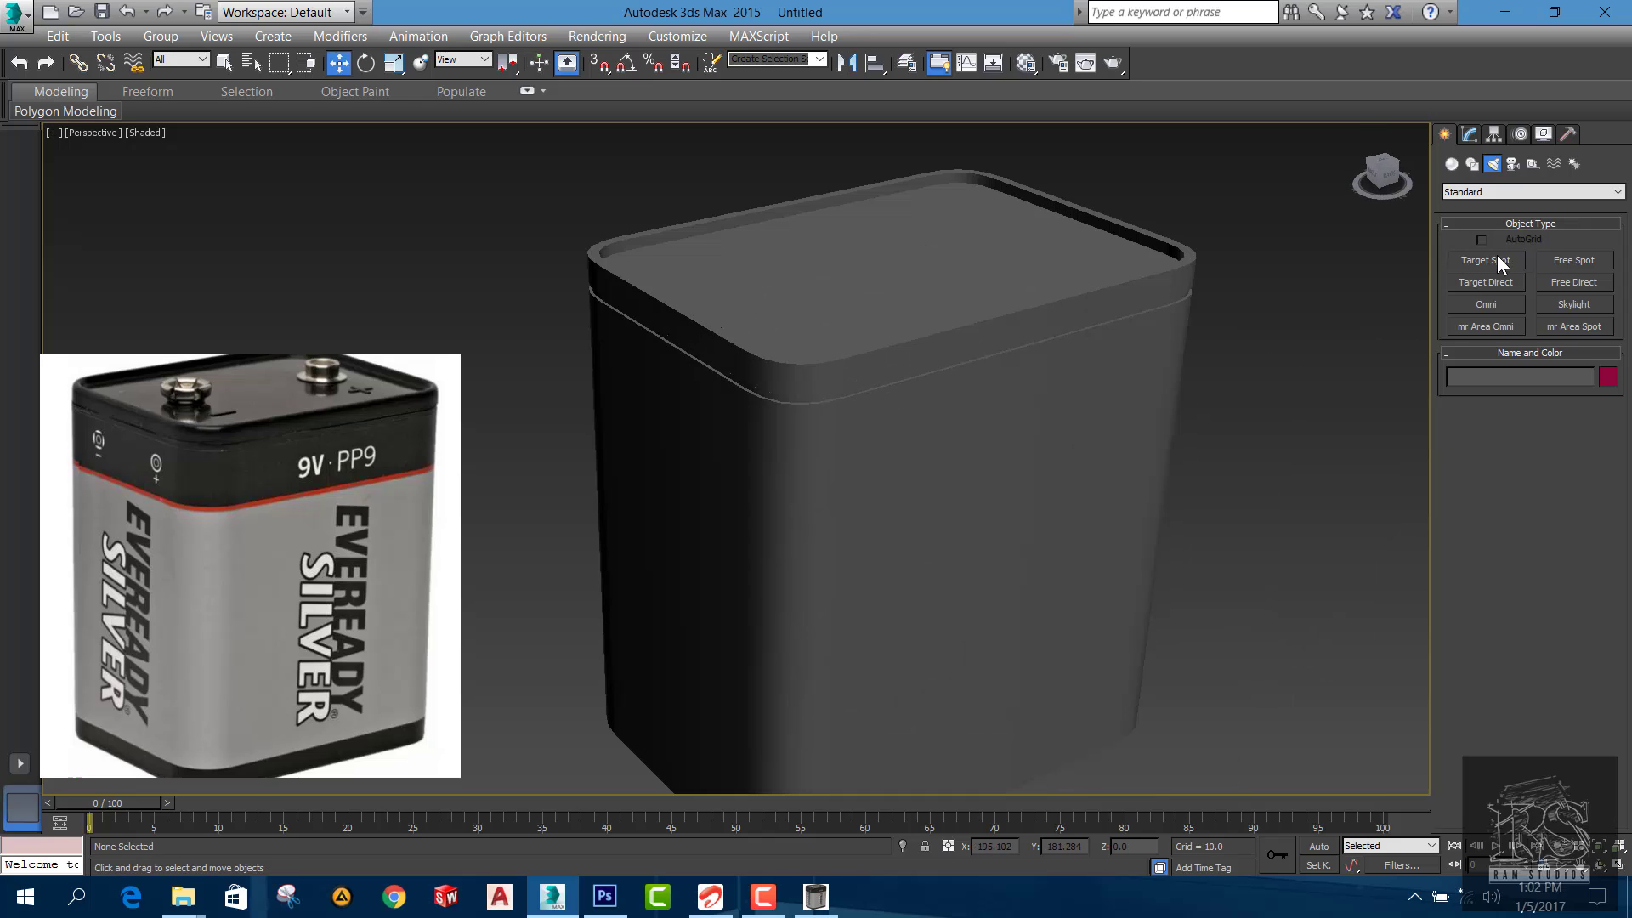
{"action": "left_click", "coordinate": [1471, 138]}
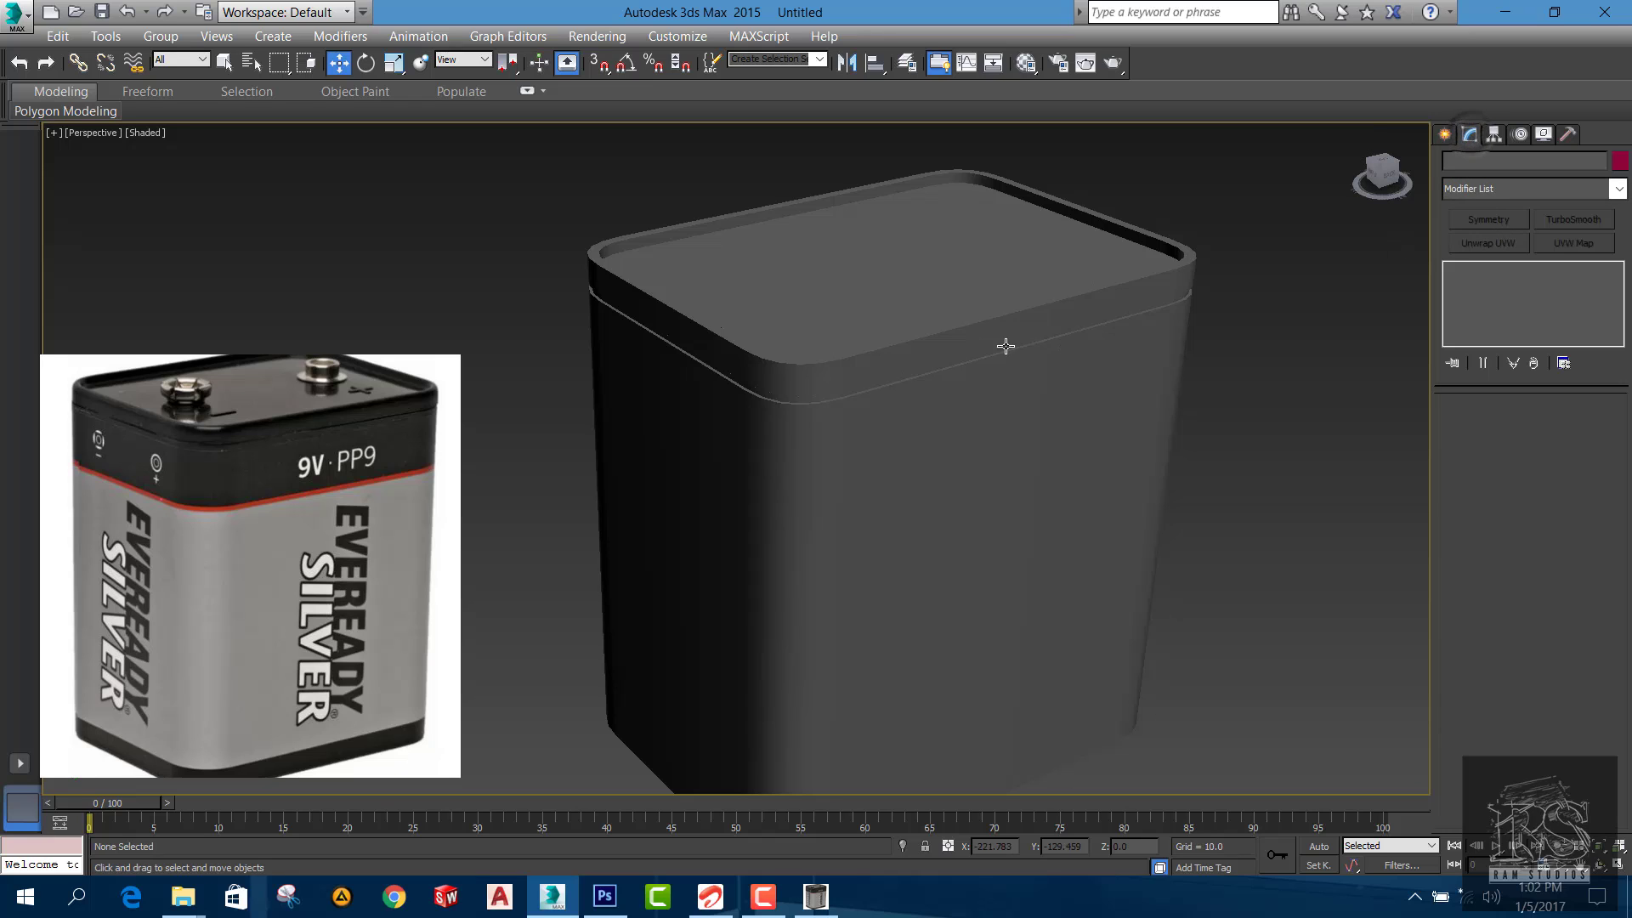
Add a TurboSmooth modifier to the battery box and deselect the box
{"action": "left_click", "coordinate": [855, 395]}
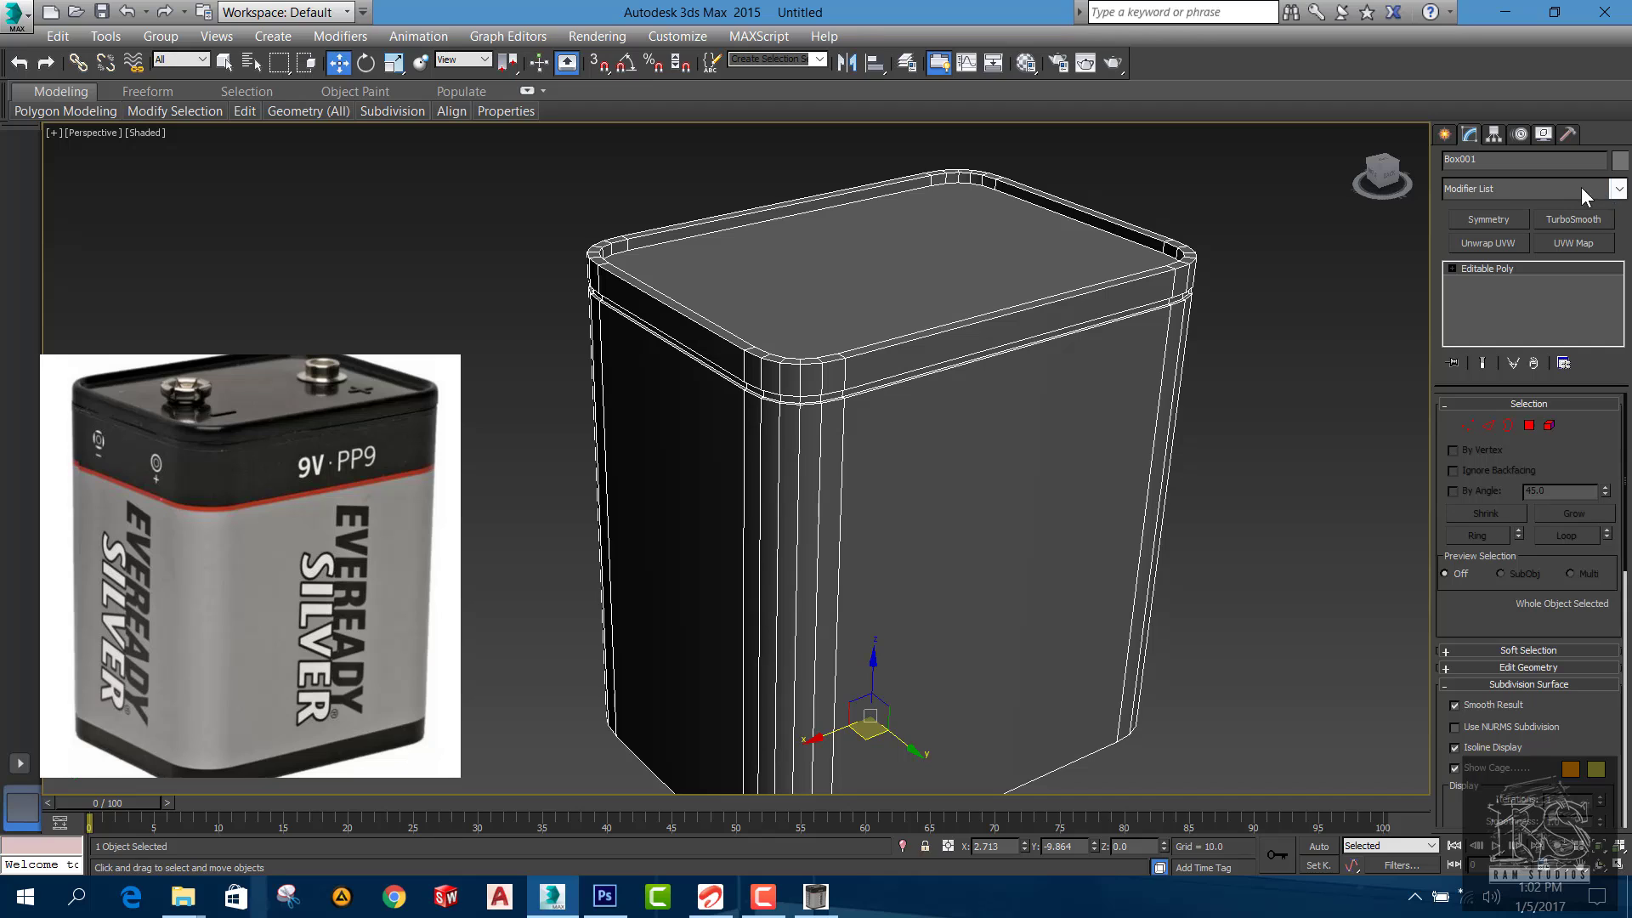
{"action": "left_click", "coordinate": [1619, 189]}
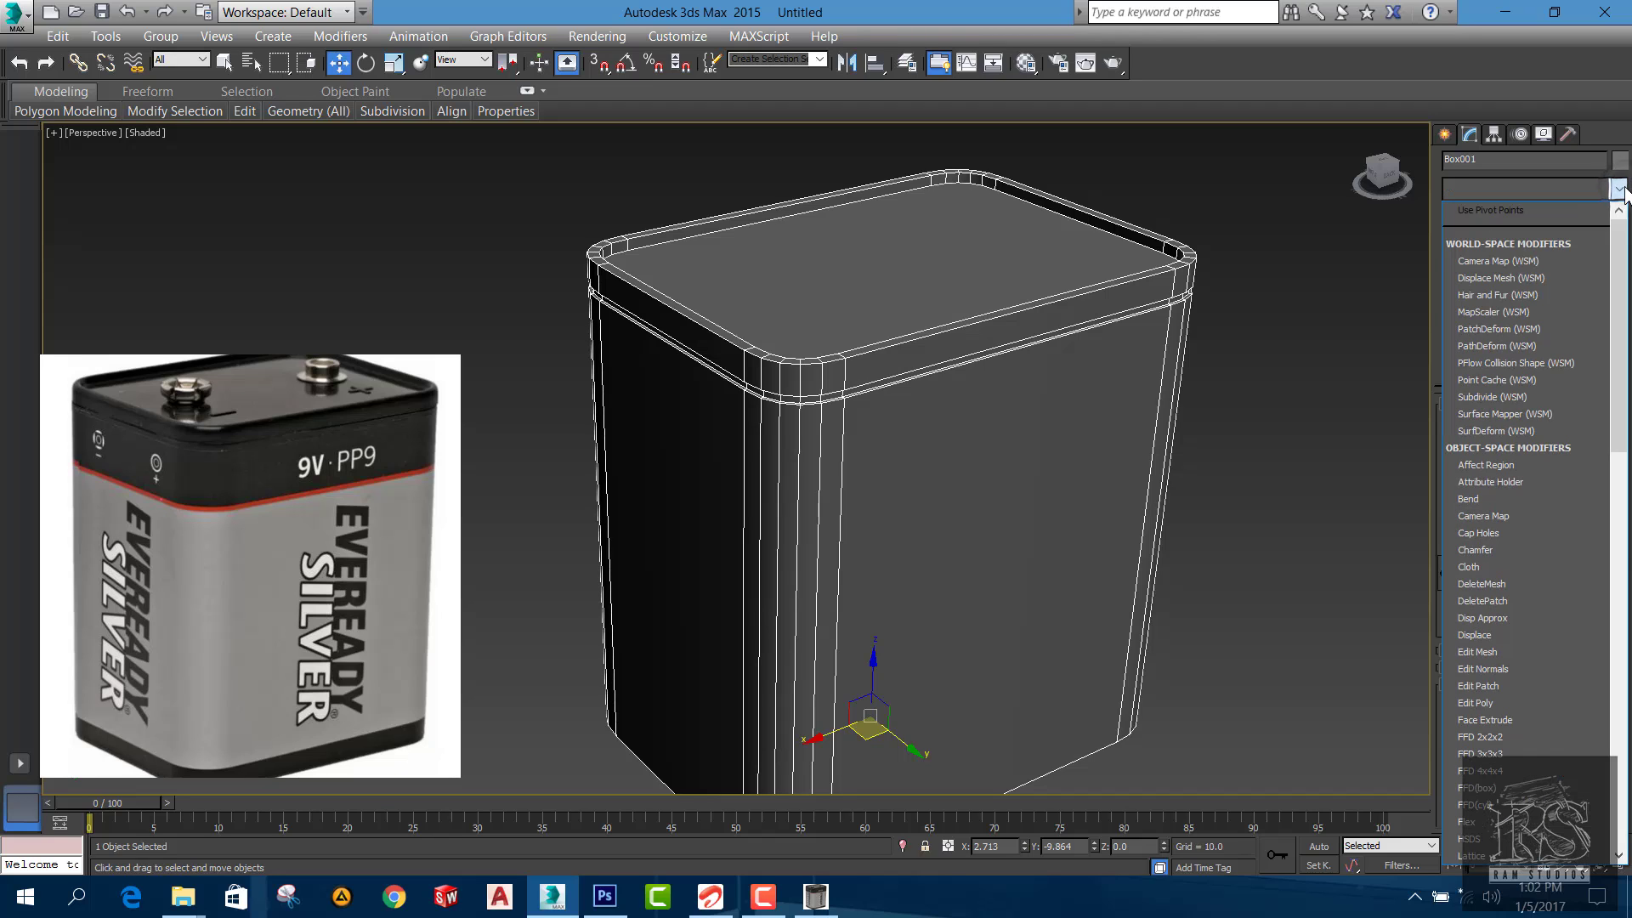
{"action": "left_click", "coordinate": [1621, 191]}
{"action": "left_click", "coordinate": [1620, 188]}
{"action": "type", "text": "t"}
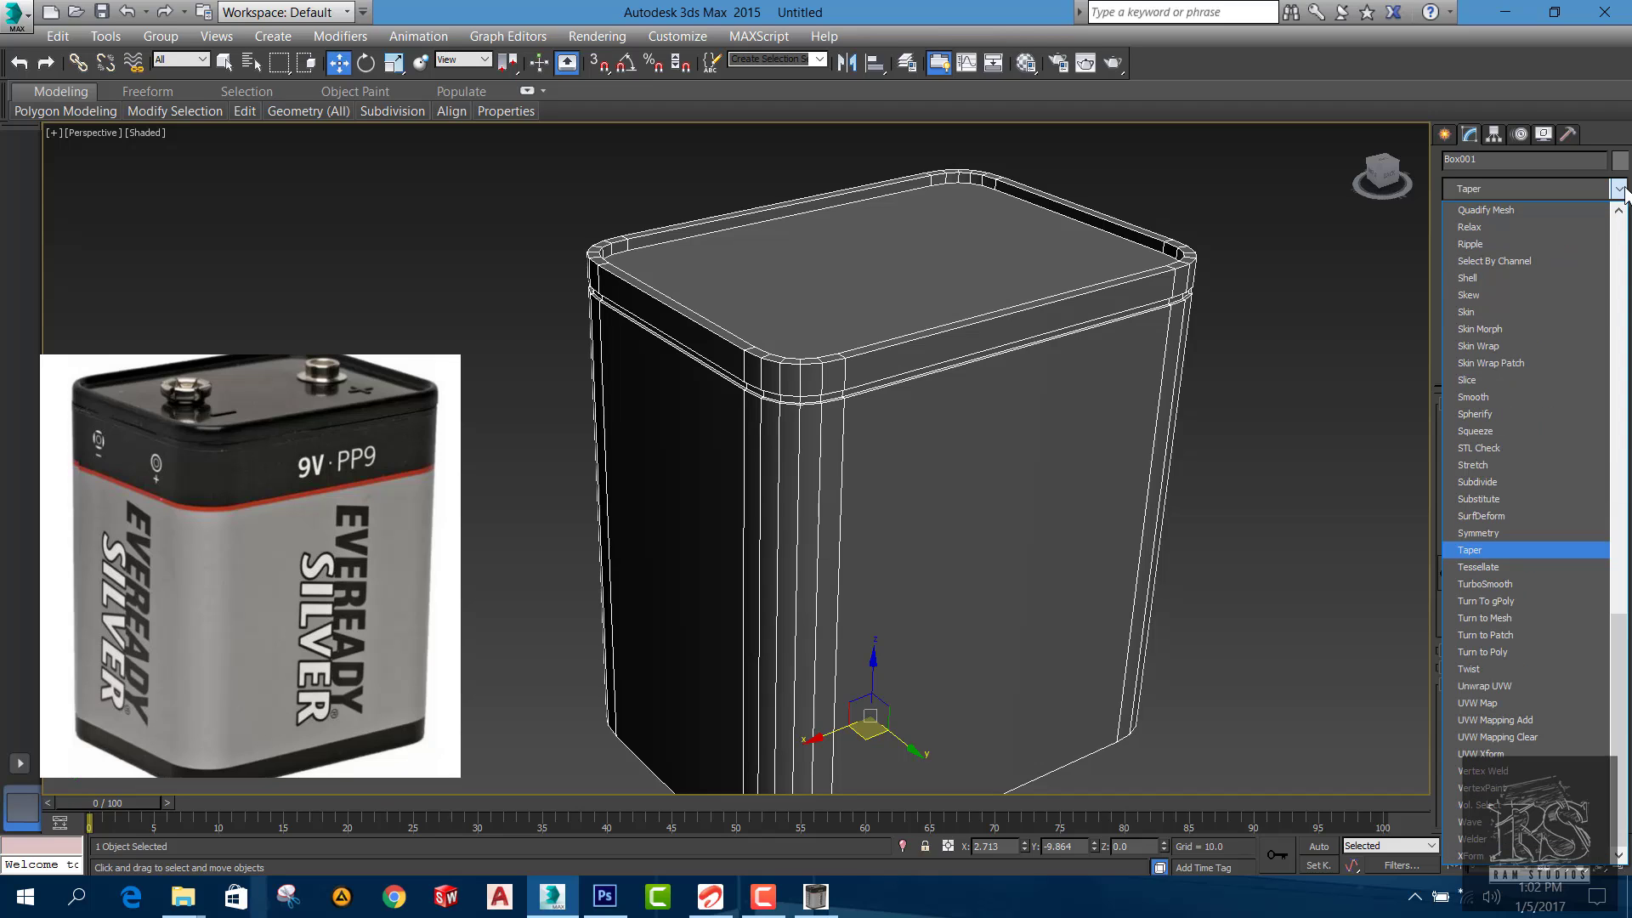
{"action": "type", "text": "tt"}
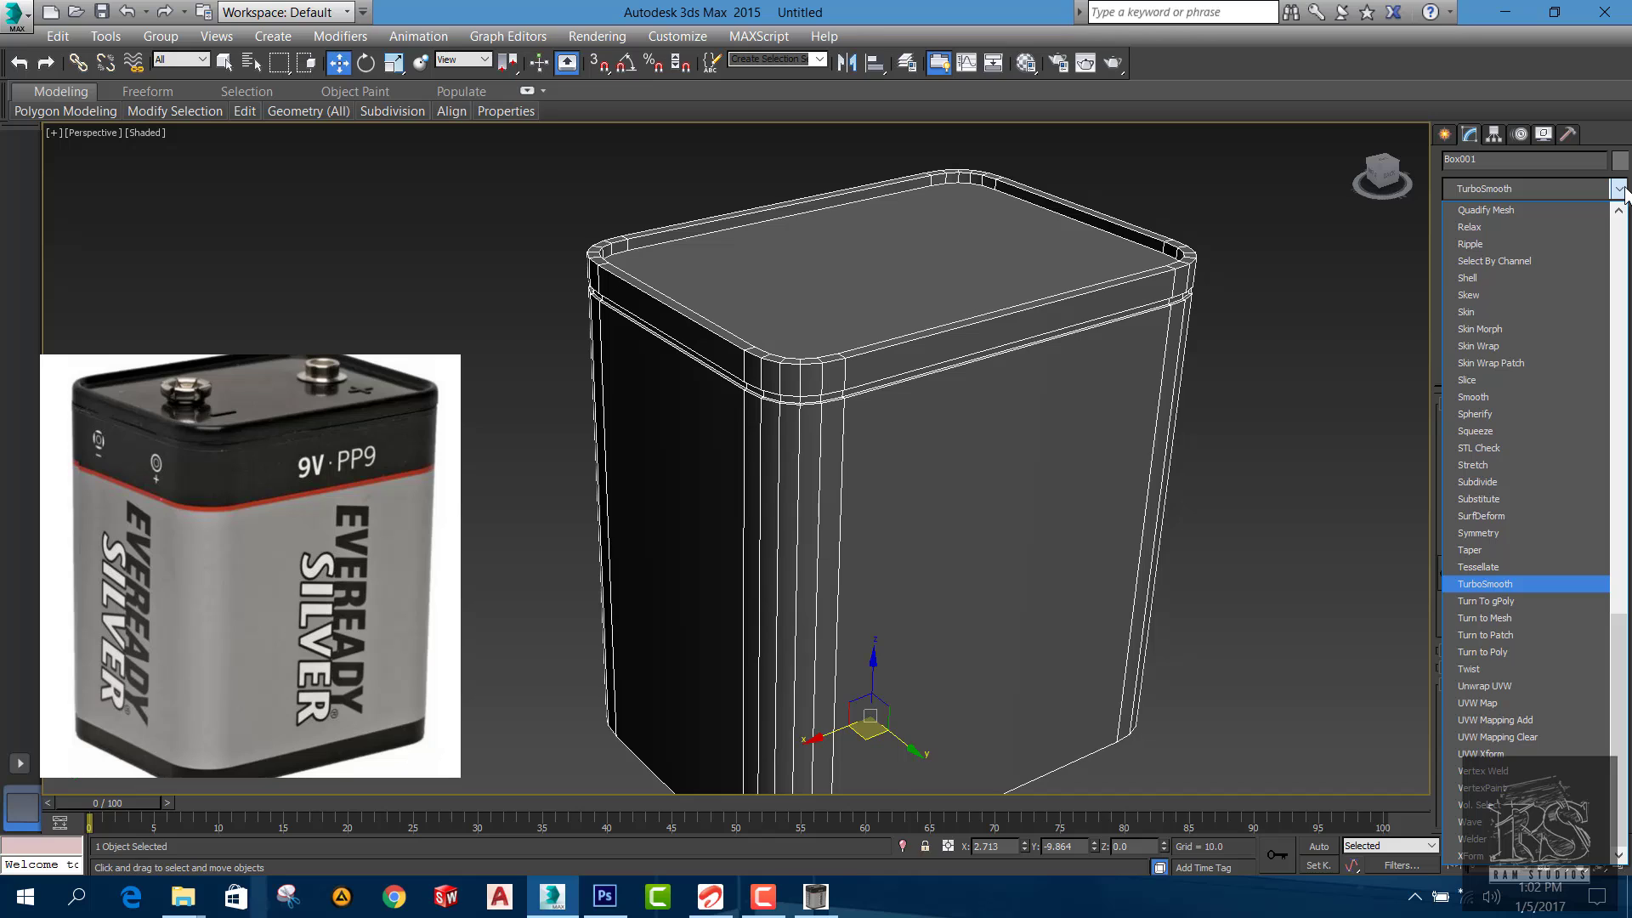
{"action": "key", "text": "Return"}
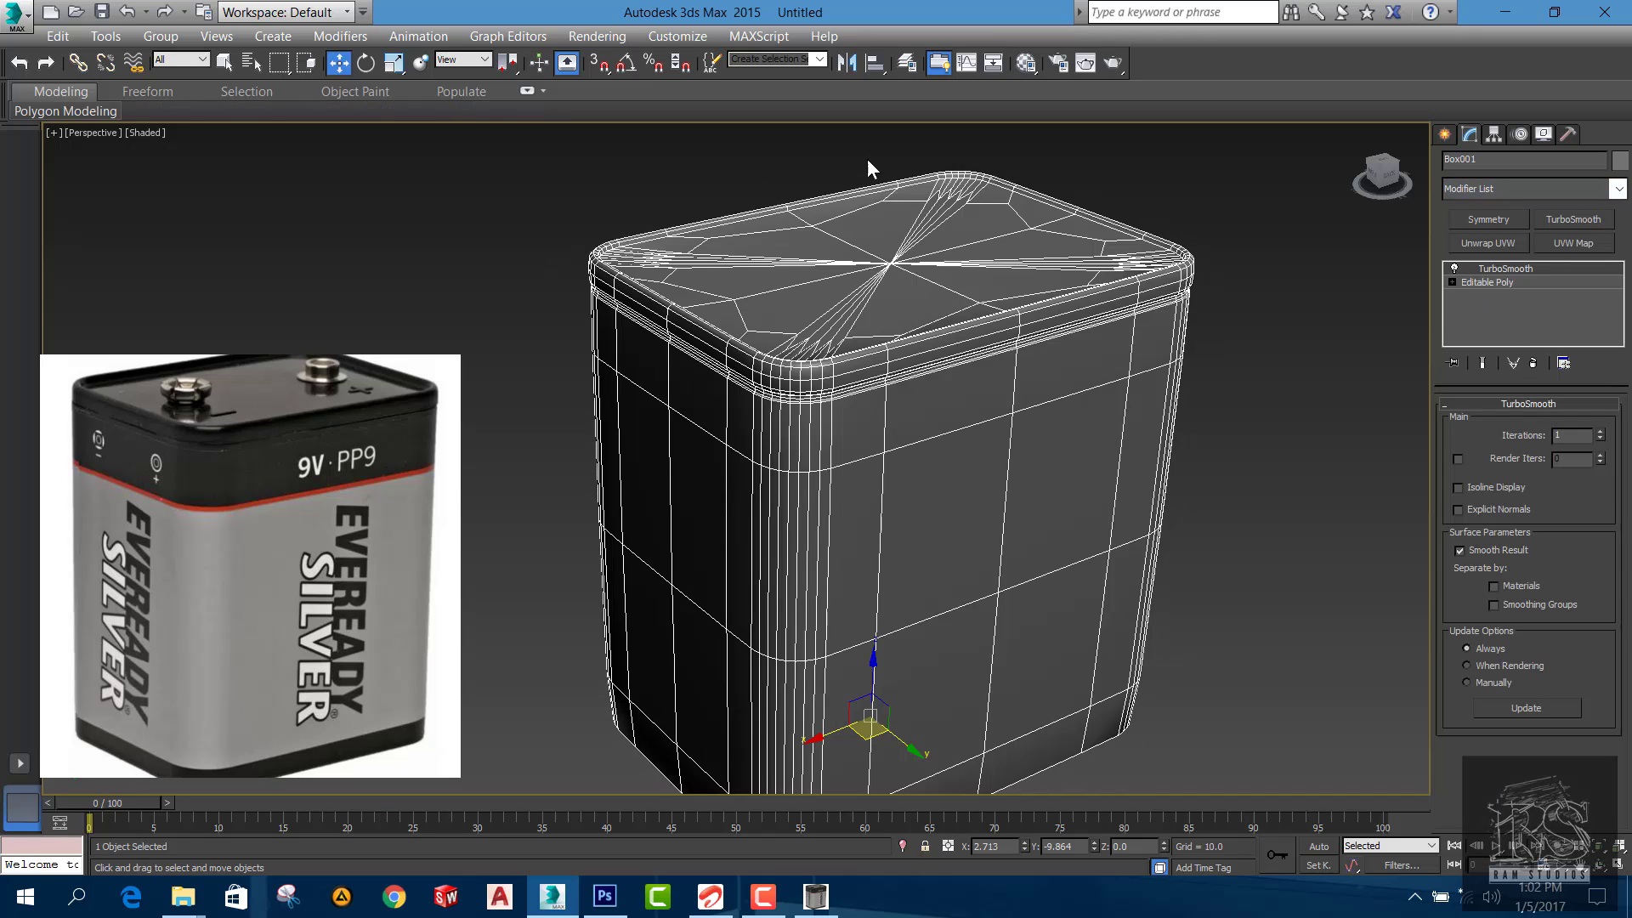
{"action": "left_click", "coordinate": [1241, 303]}
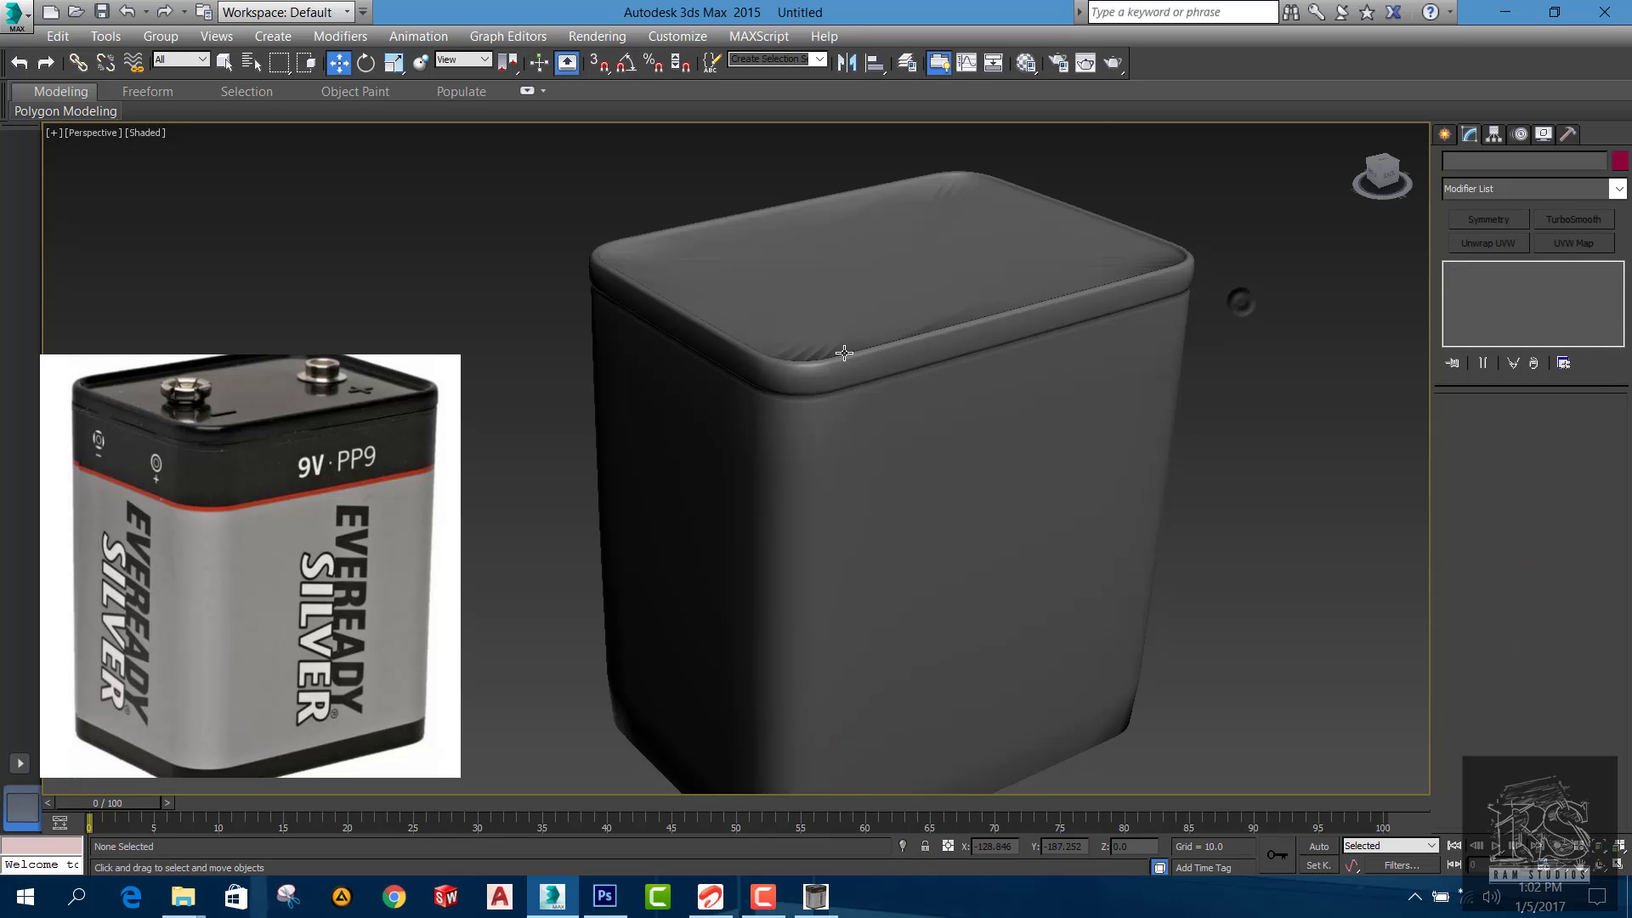
Examine the smoothed top face, rim and rounded corners from several angles for shading artifacts
{"action": "scroll", "coordinate": [839, 352], "scroll_direction": "up", "scroll_amount": 3}
{"action": "scroll", "coordinate": [951, 233], "scroll_direction": "down", "scroll_amount": 3}
{"action": "scroll", "coordinate": [951, 233], "scroll_direction": "up", "scroll_amount": 6}
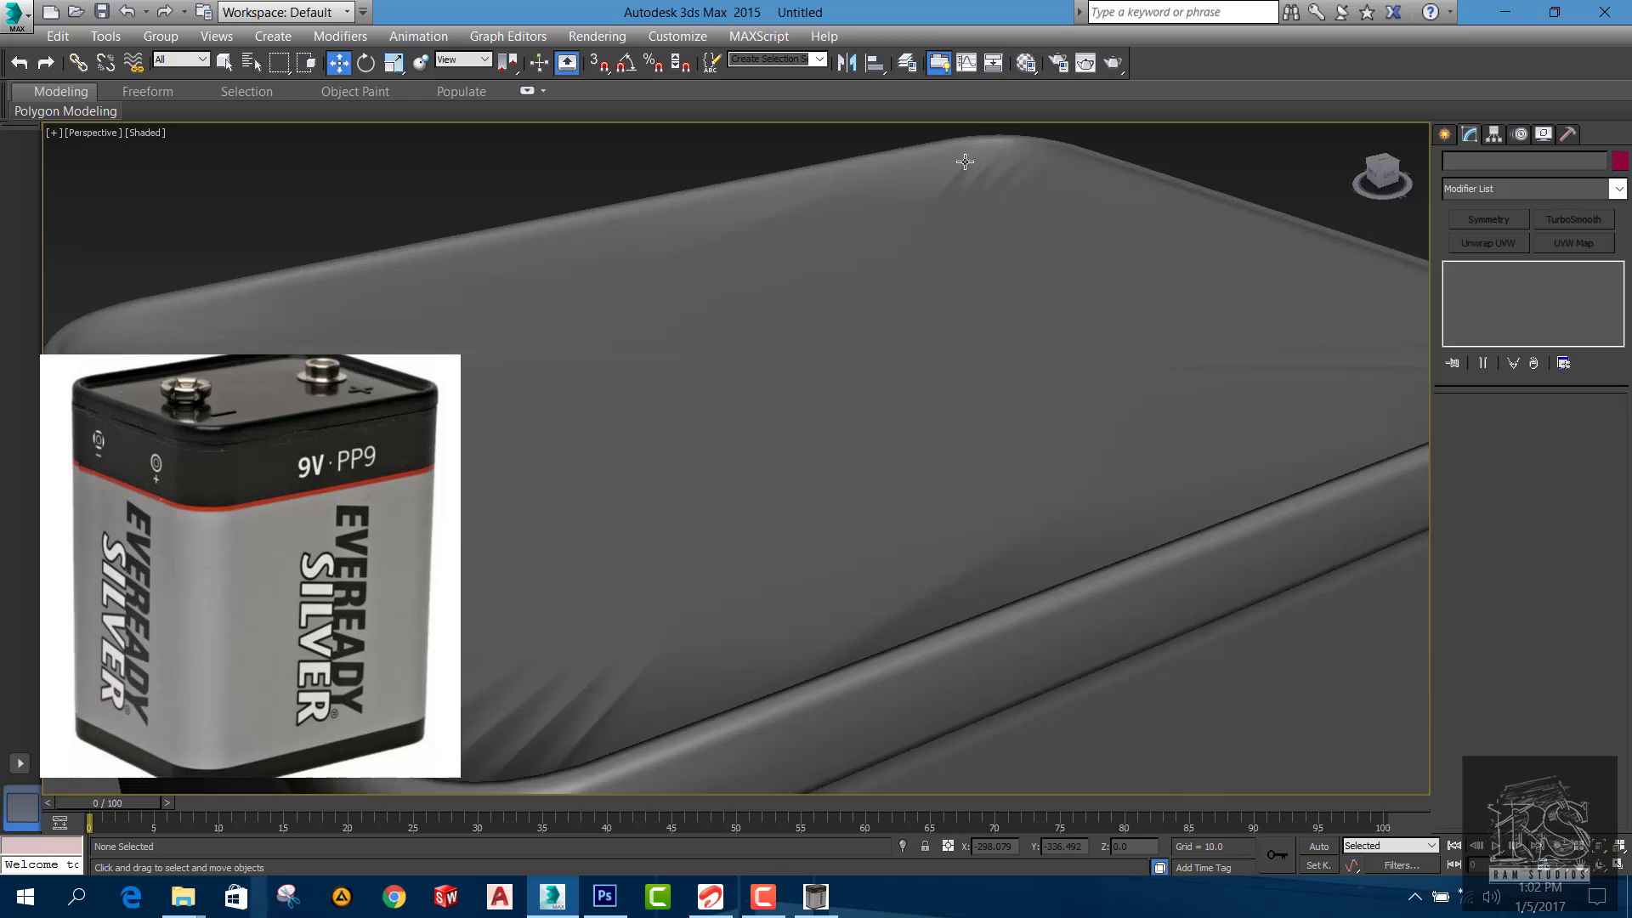
{"action": "scroll", "coordinate": [986, 180], "scroll_direction": "down", "scroll_amount": 3}
{"action": "scroll", "coordinate": [1067, 263], "scroll_direction": "up", "scroll_amount": 3}
{"action": "scroll", "coordinate": [1094, 379], "scroll_direction": "down", "scroll_amount": 2}
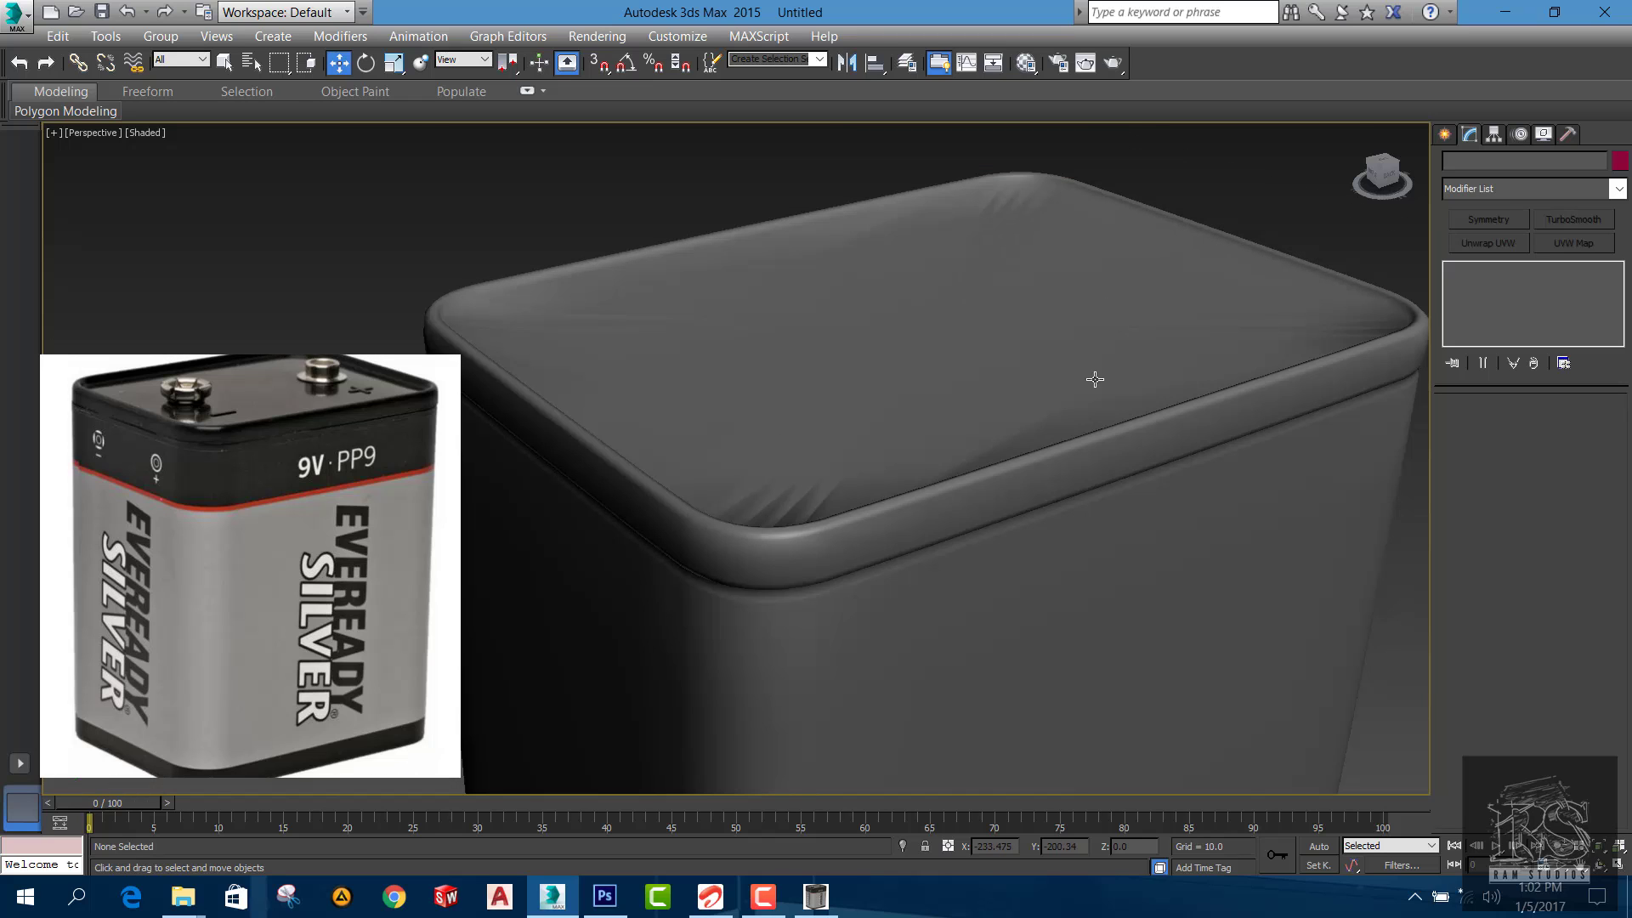
{"action": "scroll", "coordinate": [770, 539], "scroll_direction": "up", "scroll_amount": 2}
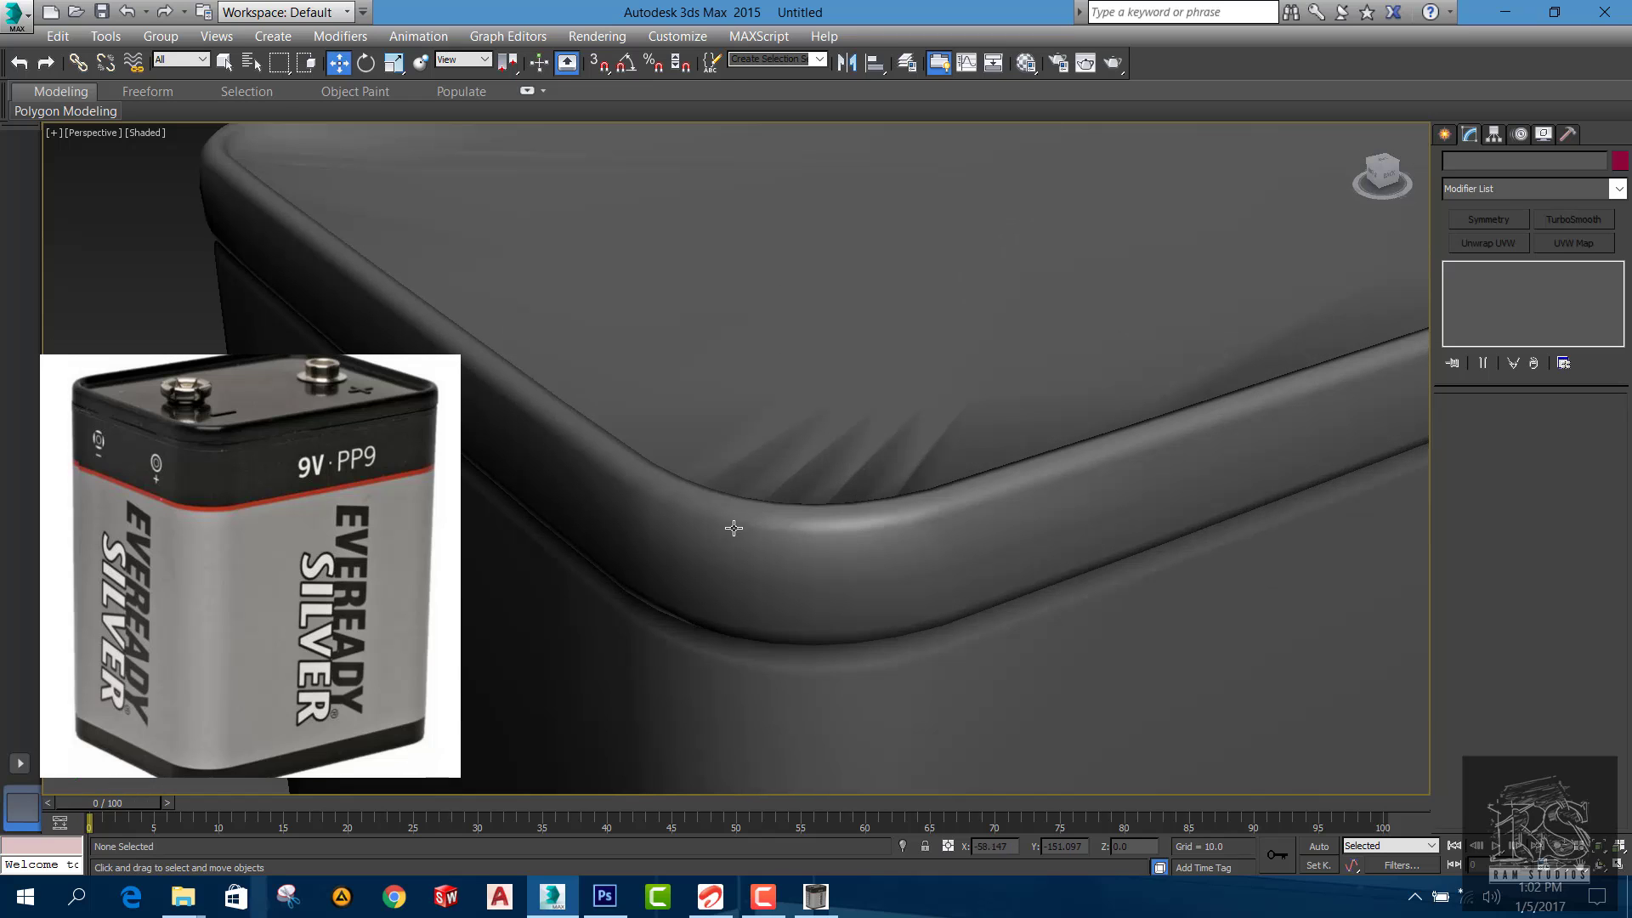
{"action": "scroll", "coordinate": [839, 521], "scroll_direction": "down", "scroll_amount": 5}
{"action": "scroll", "coordinate": [467, 302], "scroll_direction": "up", "scroll_amount": 5}
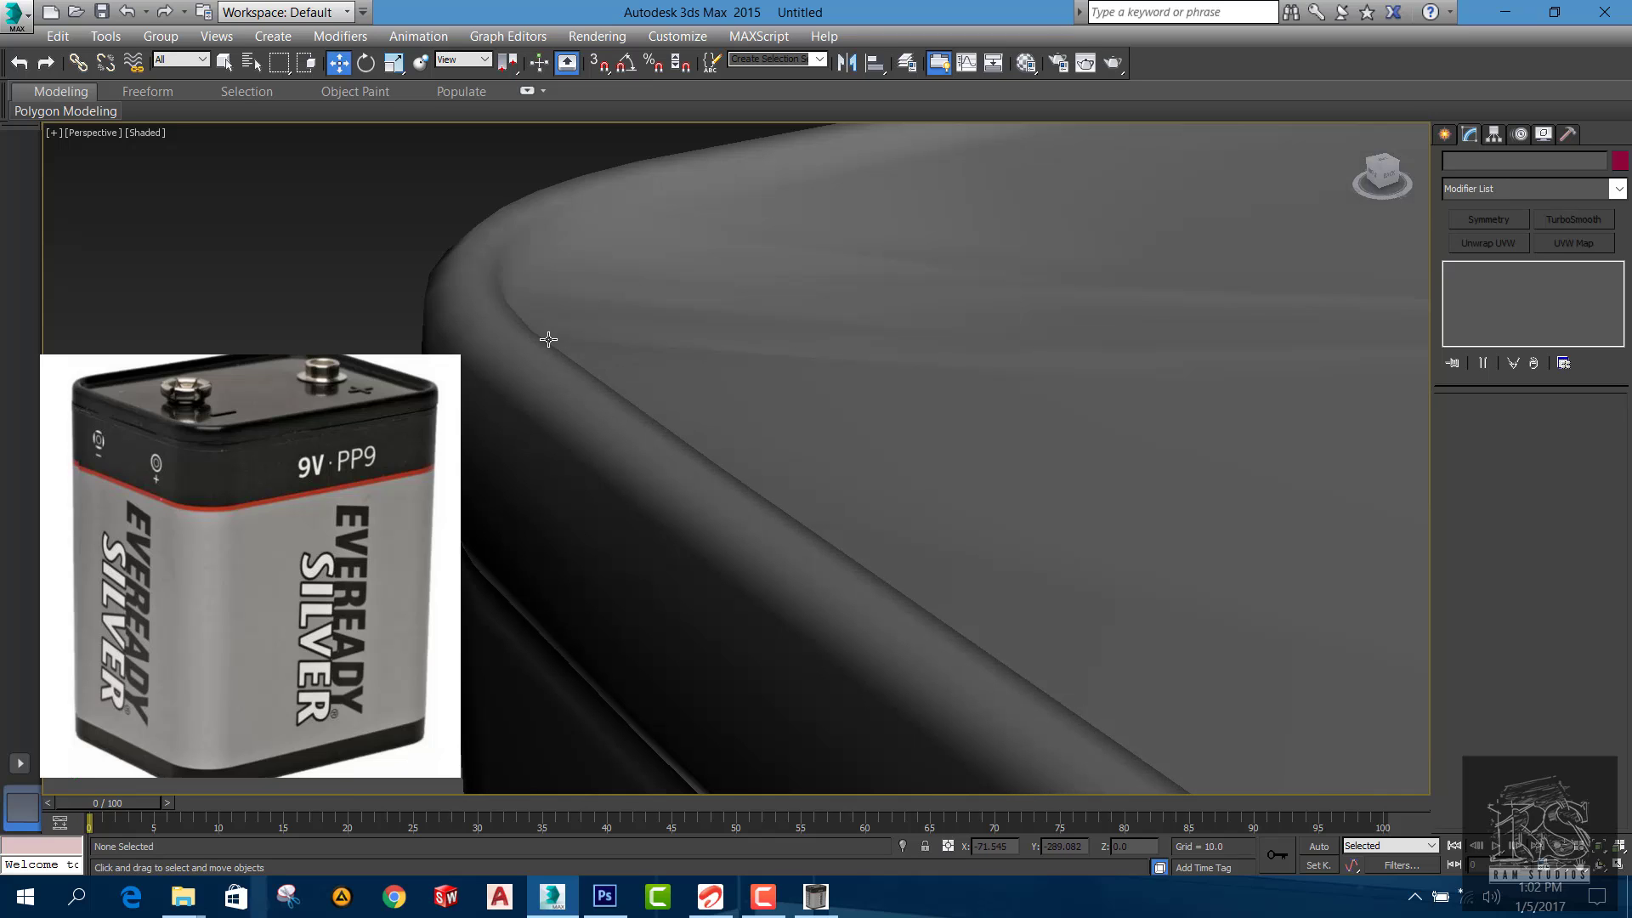
{"action": "scroll", "coordinate": [522, 342], "scroll_direction": "down", "scroll_amount": 2}
{"action": "scroll", "coordinate": [508, 323], "scroll_direction": "up", "scroll_amount": 2}
{"action": "scroll", "coordinate": [508, 322], "scroll_direction": "down", "scroll_amount": 5}
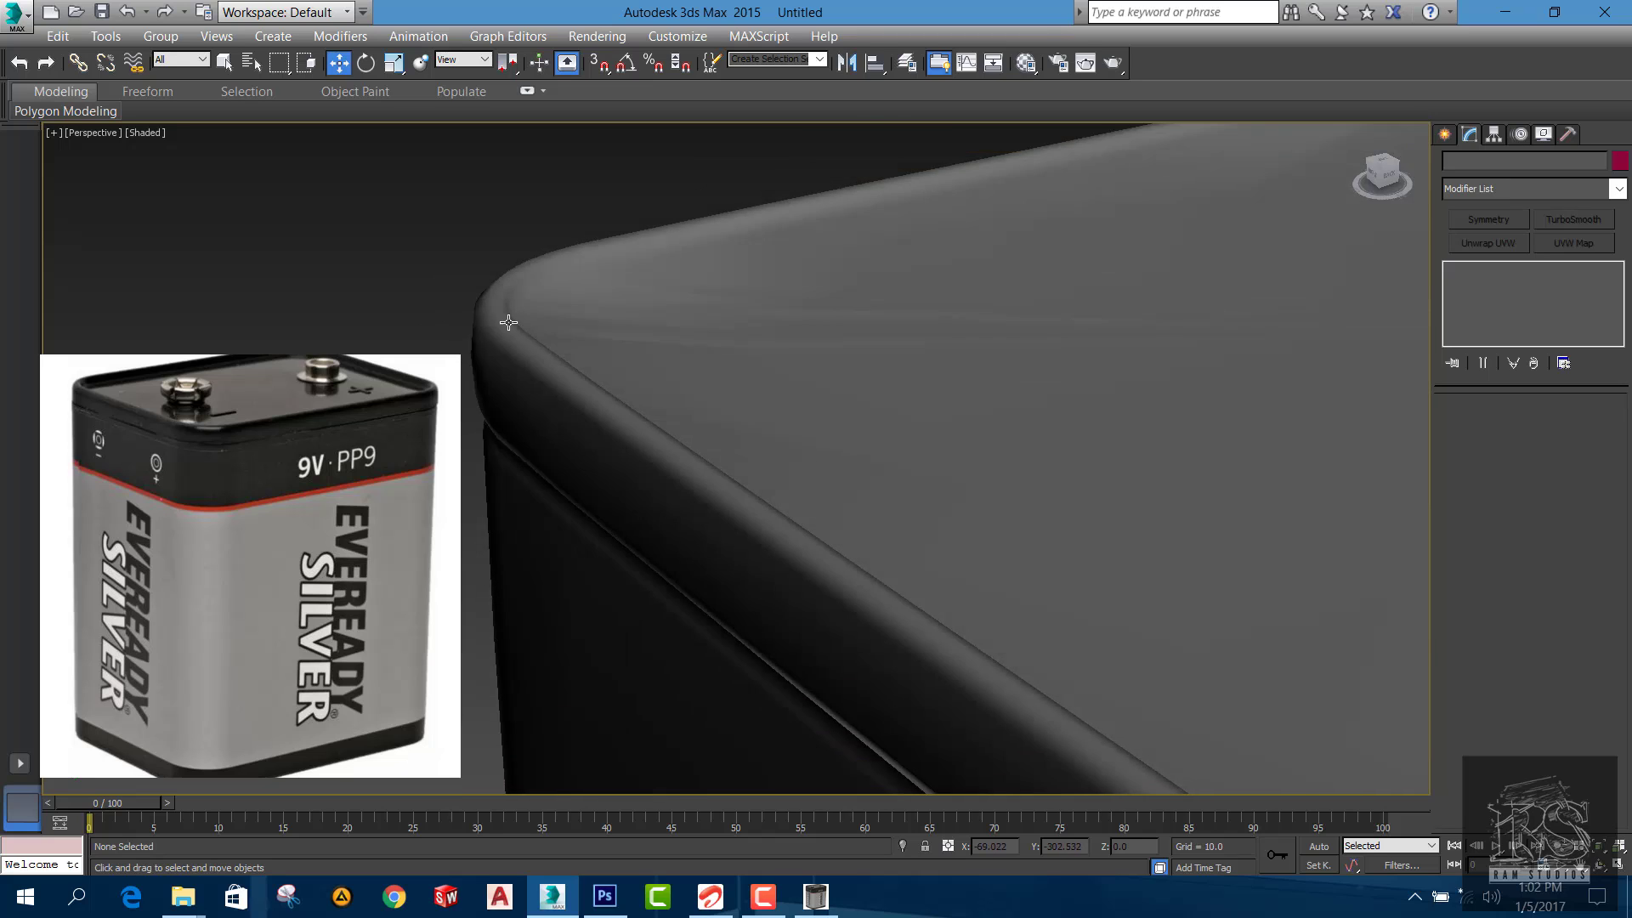
{"action": "middle_click_drag", "start_coordinate": [808, 498], "coordinate": [837, 385]}
{"action": "scroll", "coordinate": [837, 385], "scroll_direction": "down", "scroll_amount": 3}
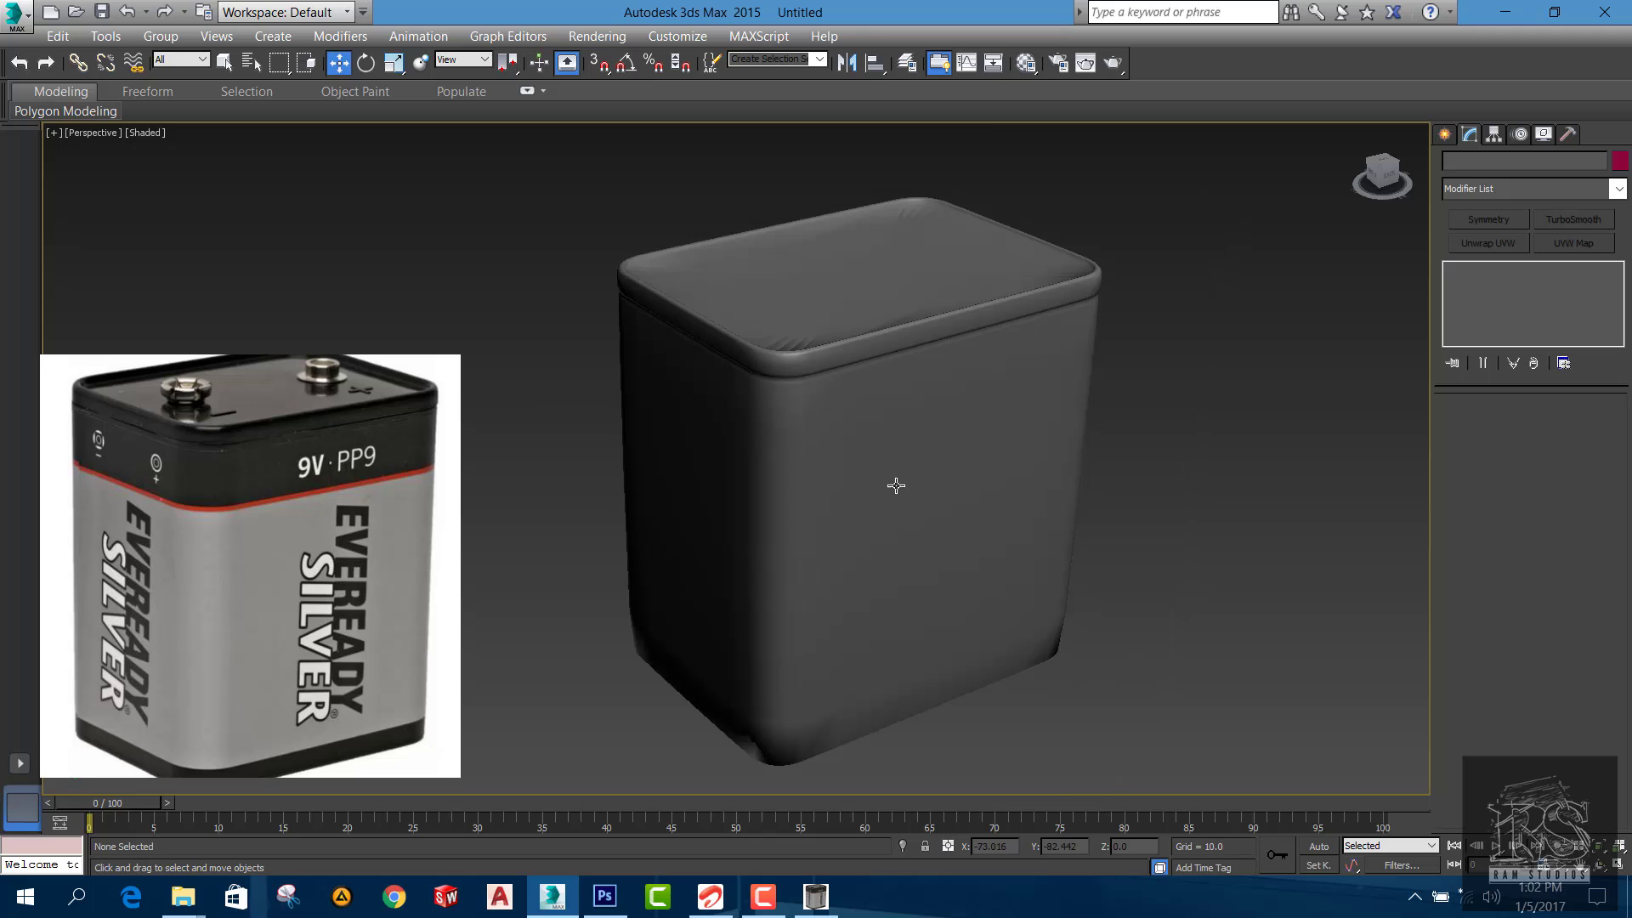
{"action": "middle_click_drag", "start_coordinate": [892, 485], "coordinate": [815, 459]}
{"action": "scroll", "coordinate": [769, 317], "scroll_direction": "up", "scroll_amount": 5}
{"action": "scroll", "coordinate": [770, 317], "scroll_direction": "down", "scroll_amount": 3}
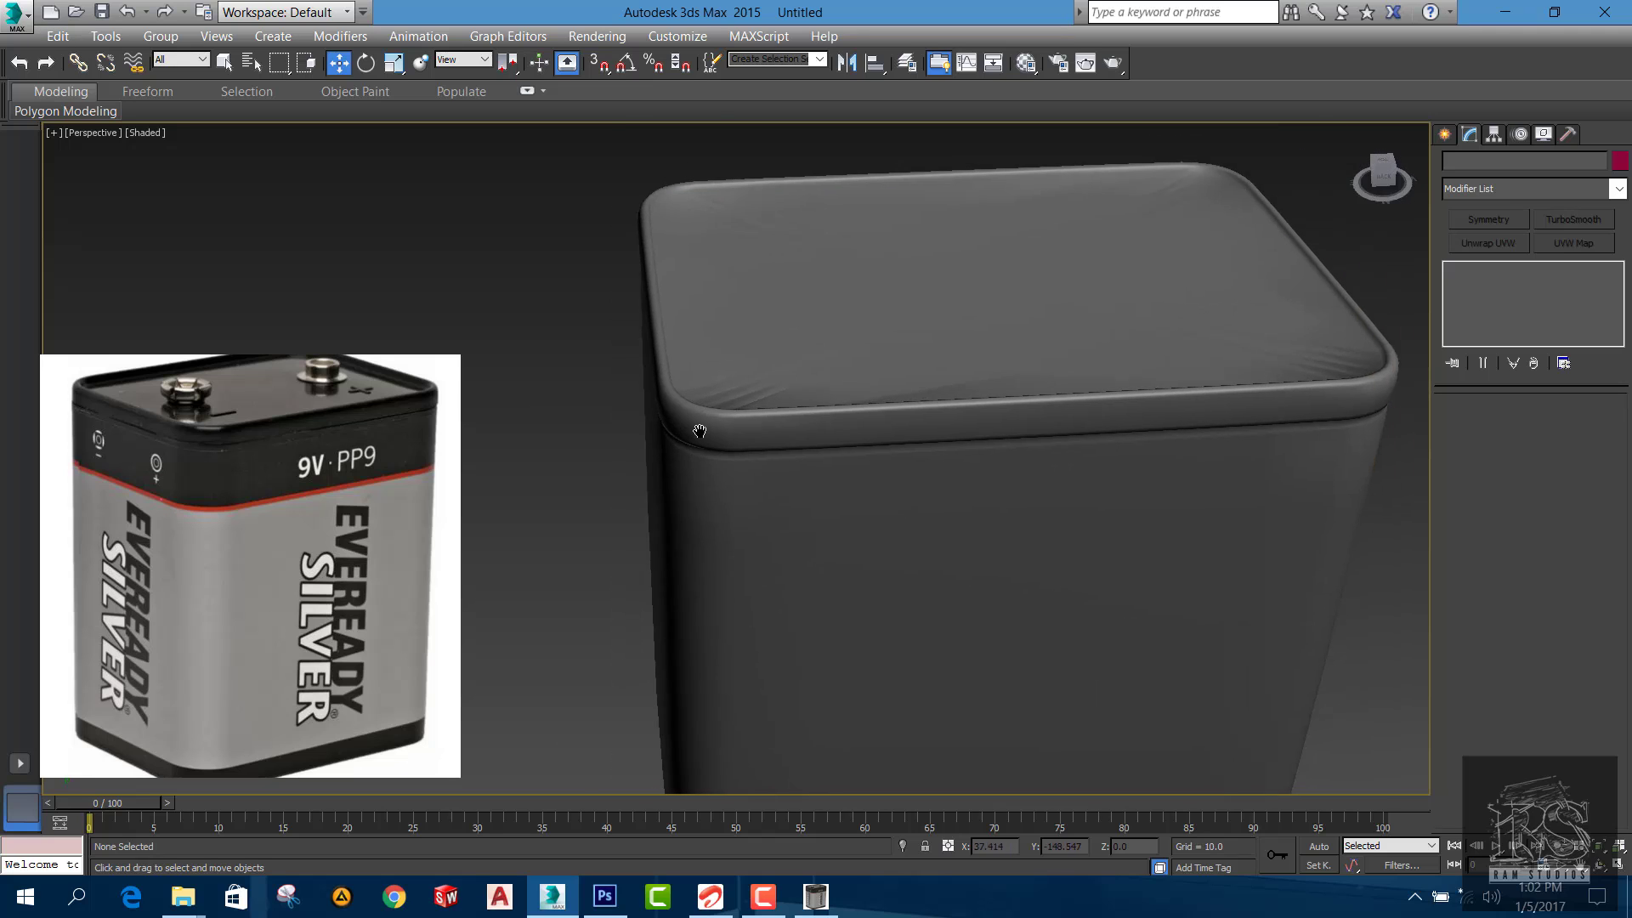
{"action": "scroll", "coordinate": [694, 414], "scroll_direction": "up", "scroll_amount": 4}
{"action": "scroll", "coordinate": [694, 414], "scroll_direction": "up", "scroll_amount": 2}
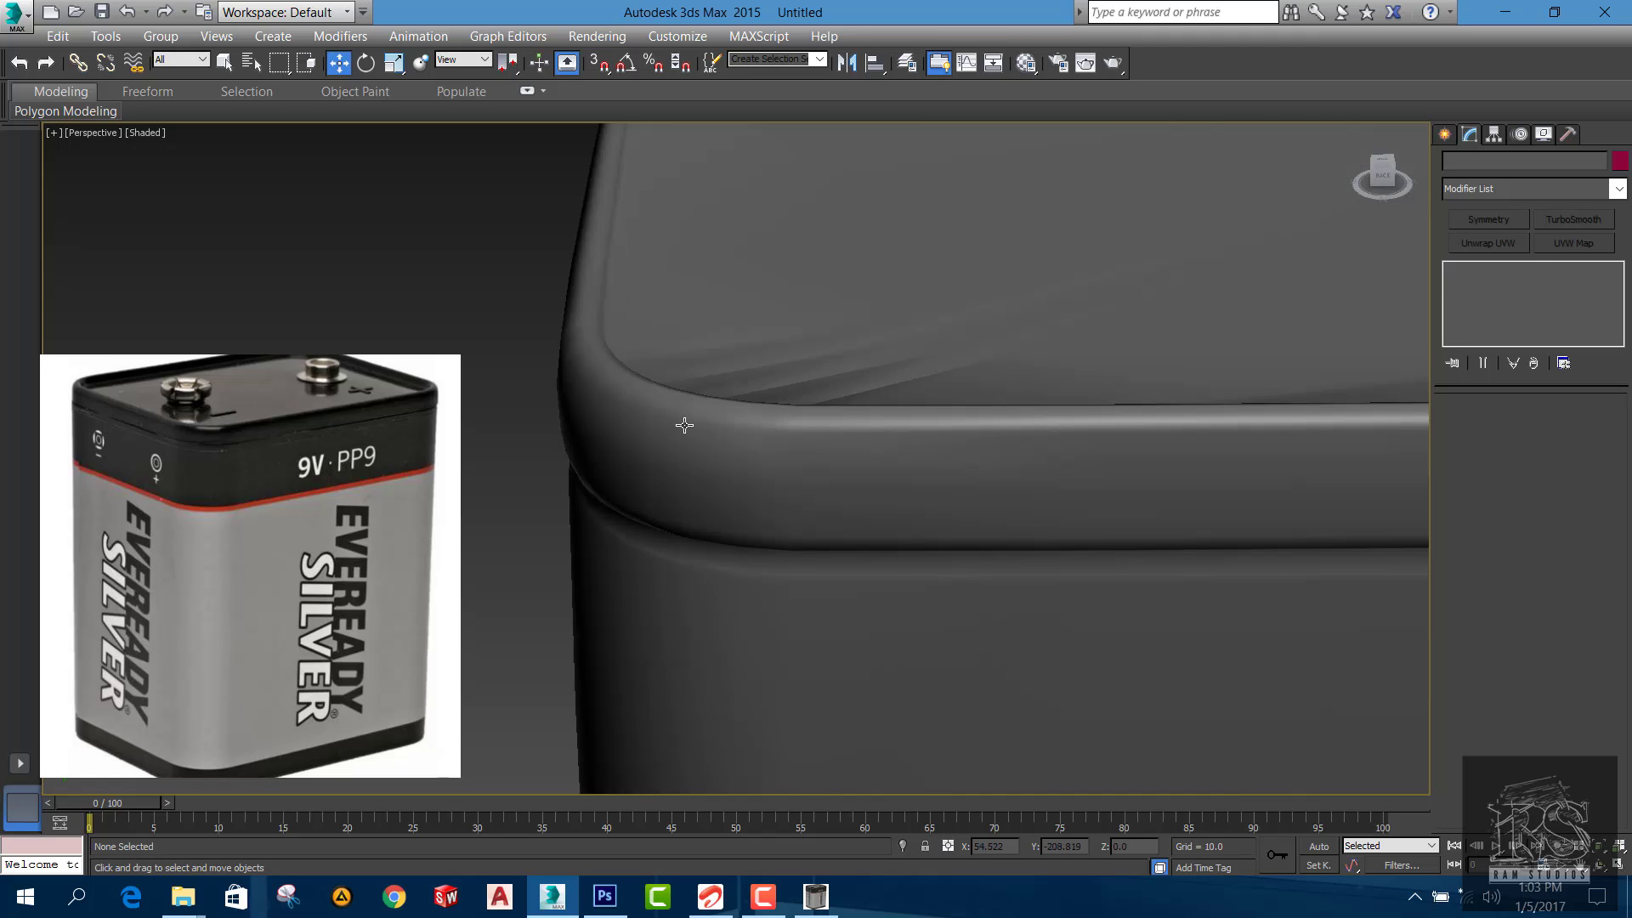
Select the battery box and turn off the TurboSmooth effect to expose the original mesh around the groove
{"action": "left_click", "coordinate": [682, 425]}
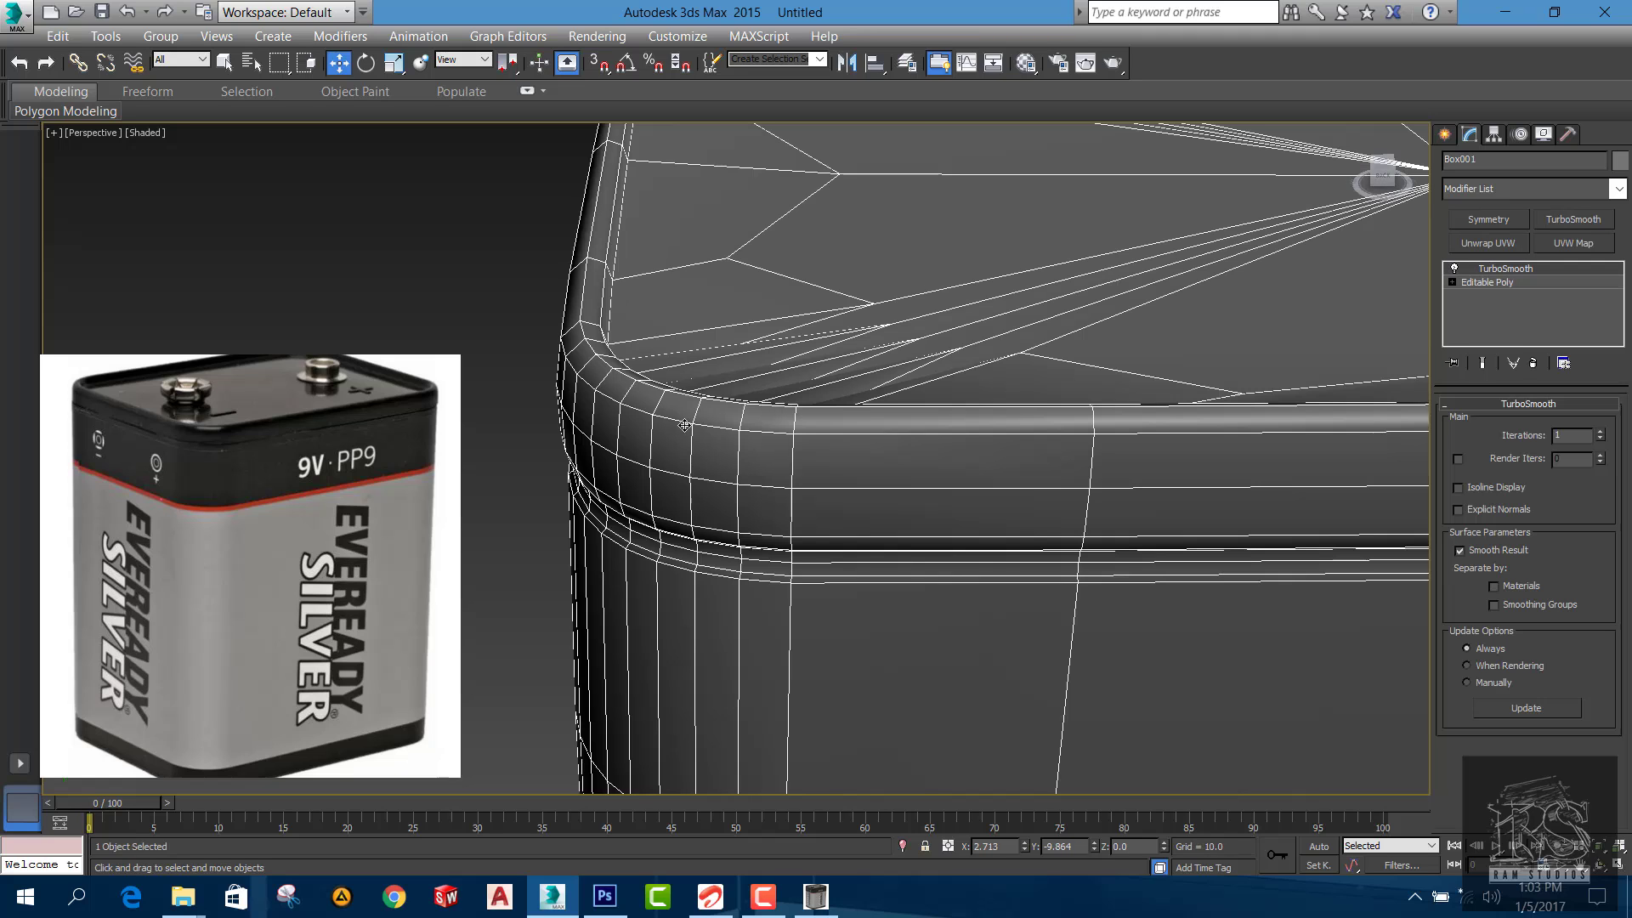
{"action": "left_click", "coordinate": [1450, 268]}
{"action": "scroll", "coordinate": [623, 551], "scroll_direction": "up", "scroll_amount": 5}
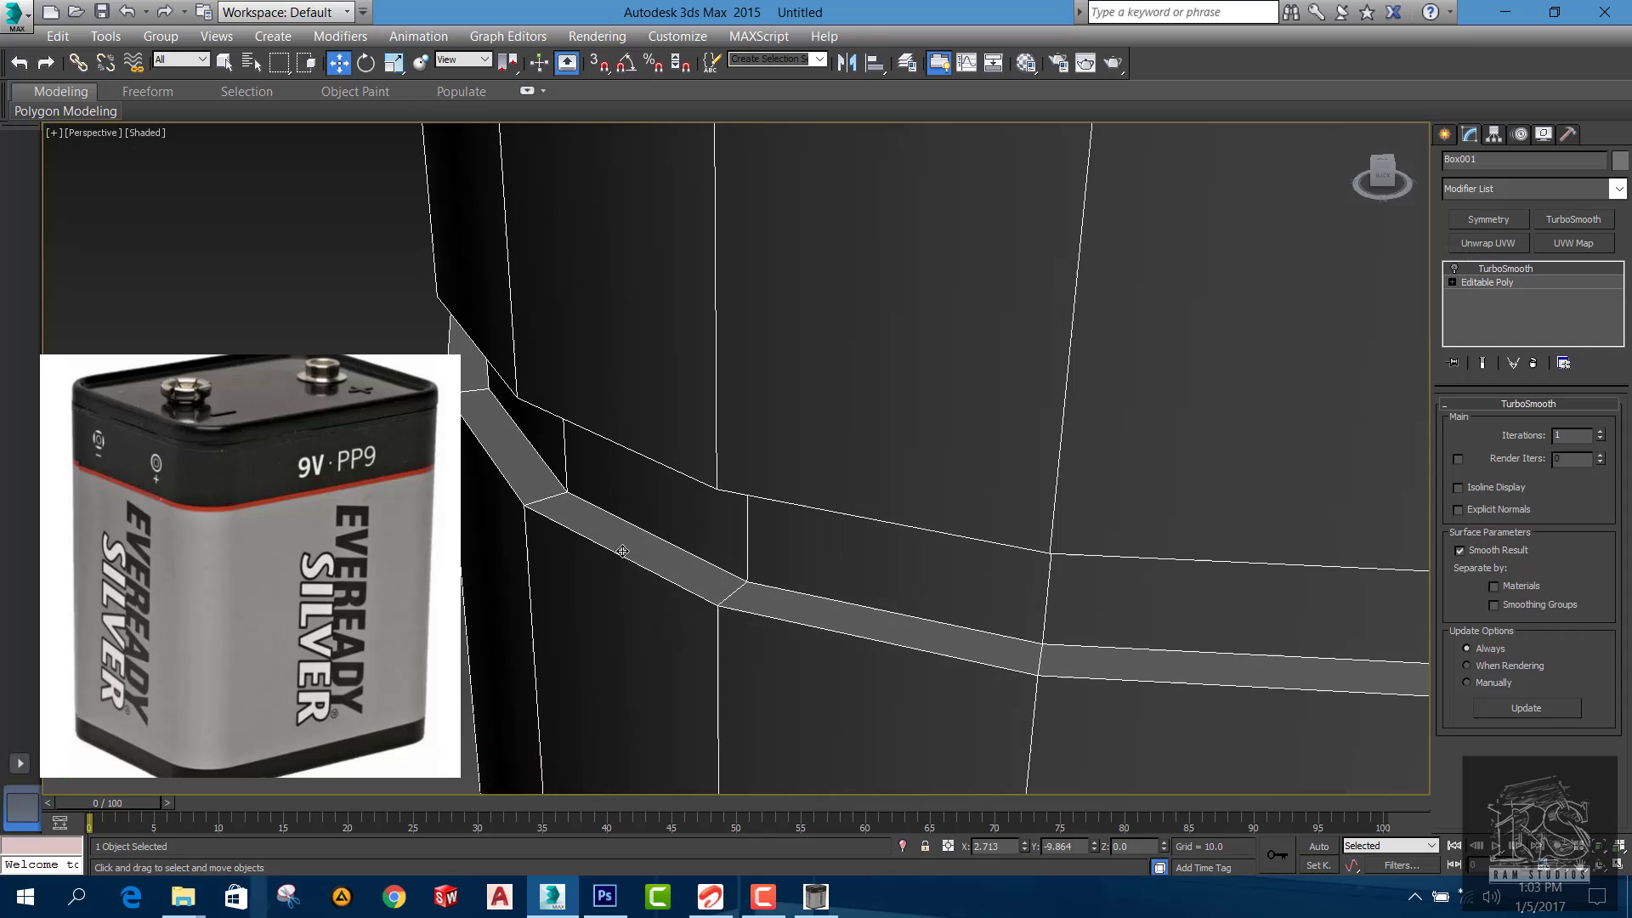
{"action": "scroll", "coordinate": [629, 569], "scroll_direction": "down", "scroll_amount": 2}
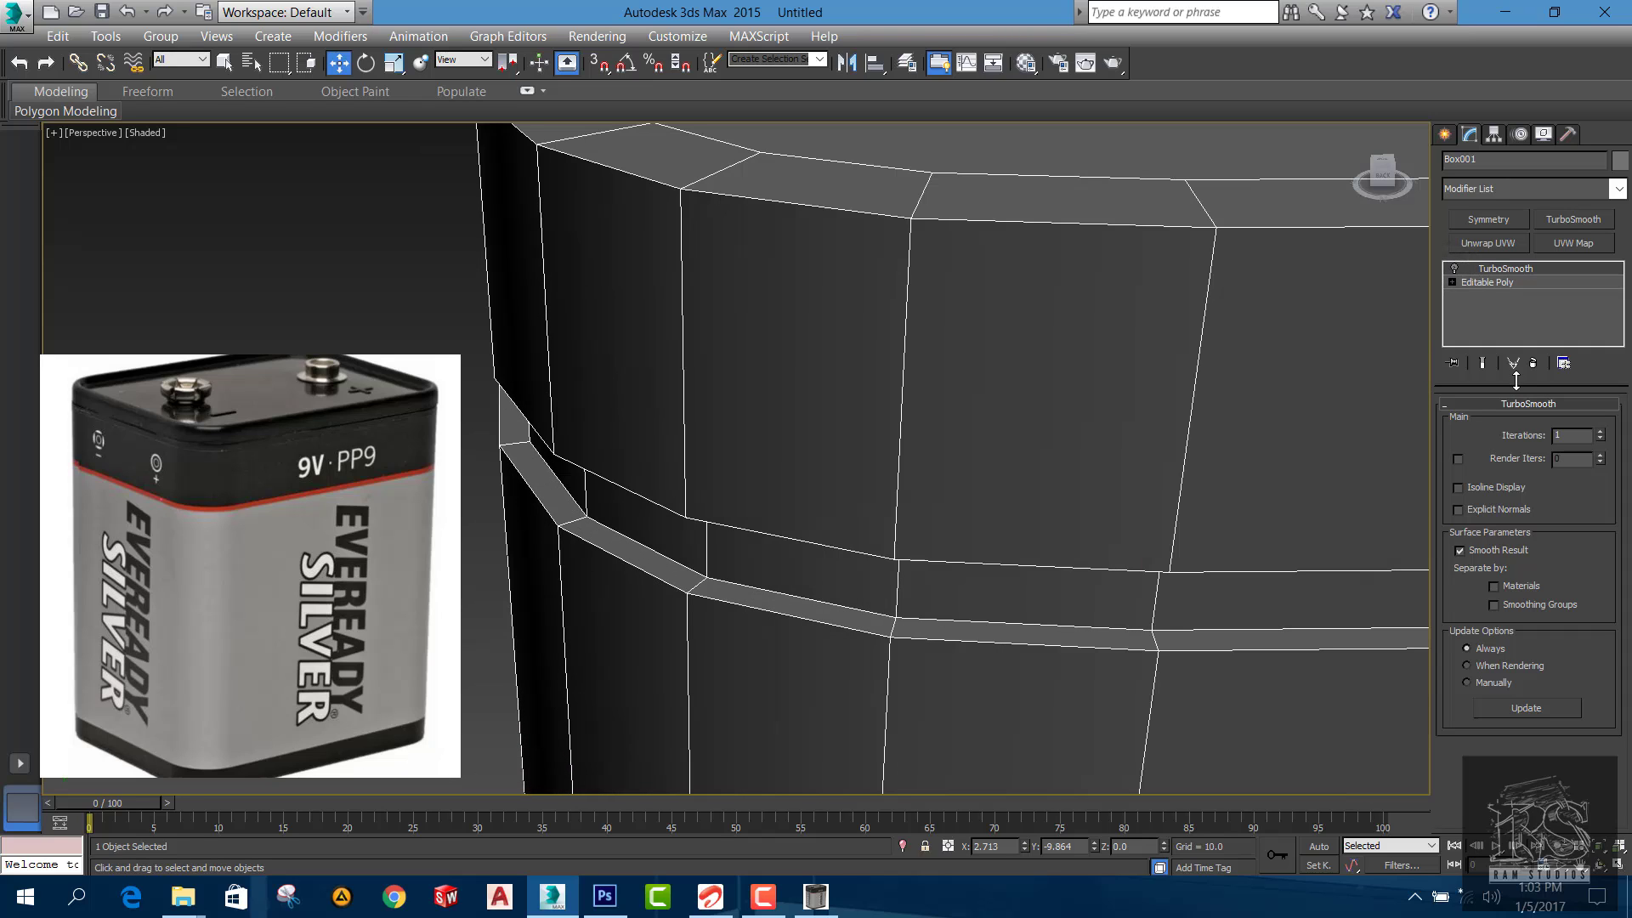
Edit the Editable Poly's edges and select the outer edge loop along the groove's lower side
{"action": "left_click", "coordinate": [1479, 284]}
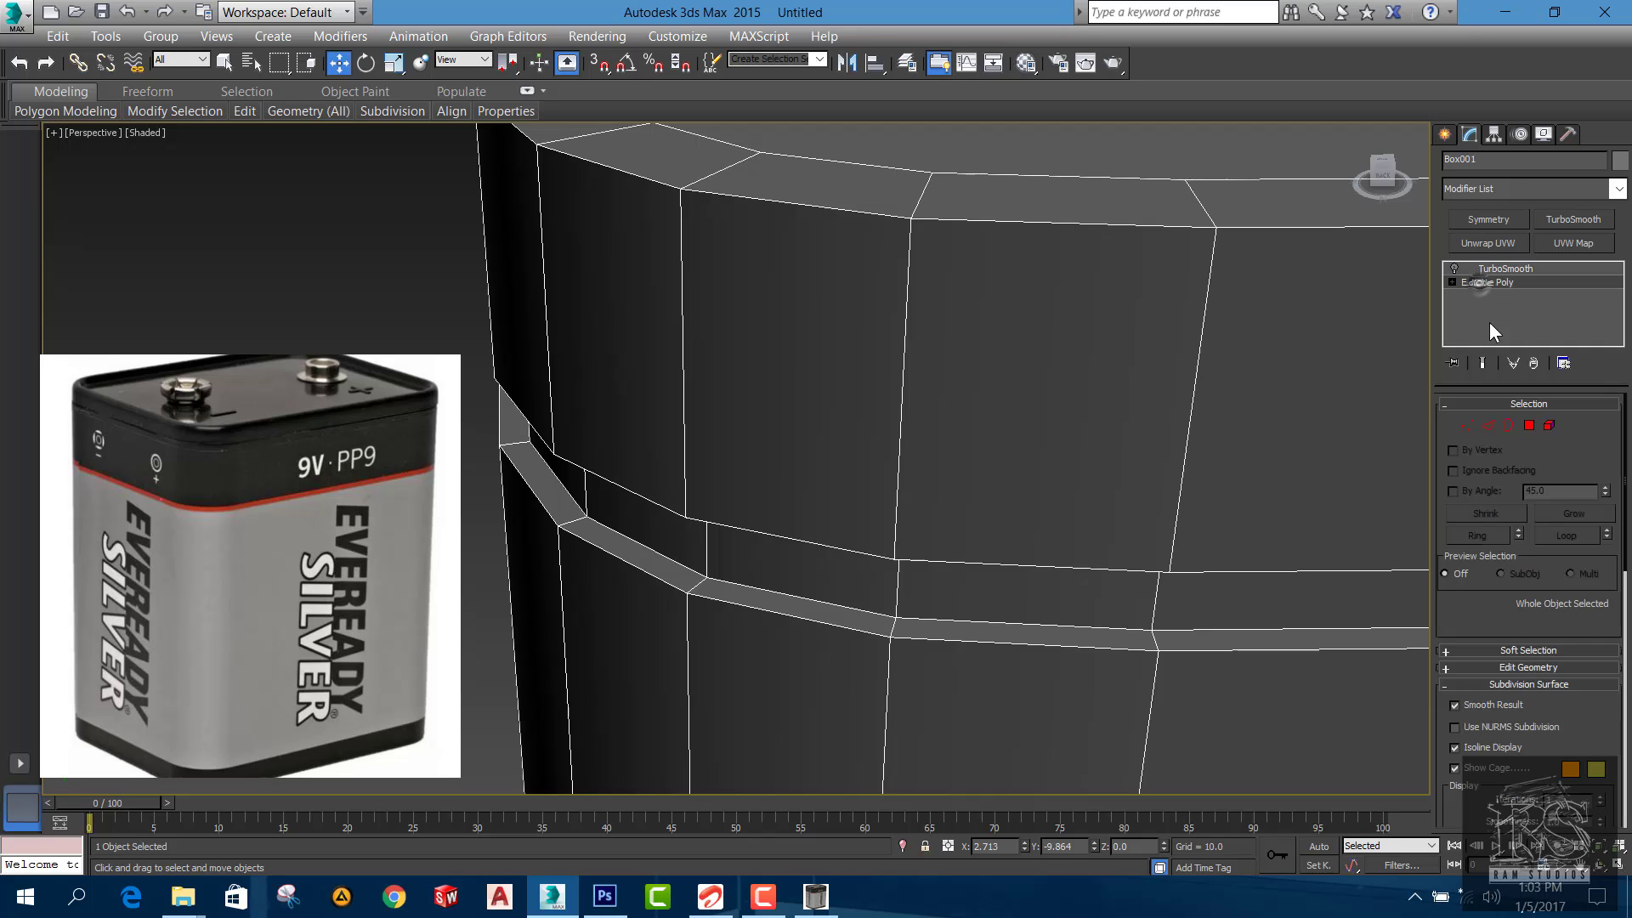
{"action": "left_click", "coordinate": [1489, 425]}
{"action": "double_click", "coordinate": [809, 619]}
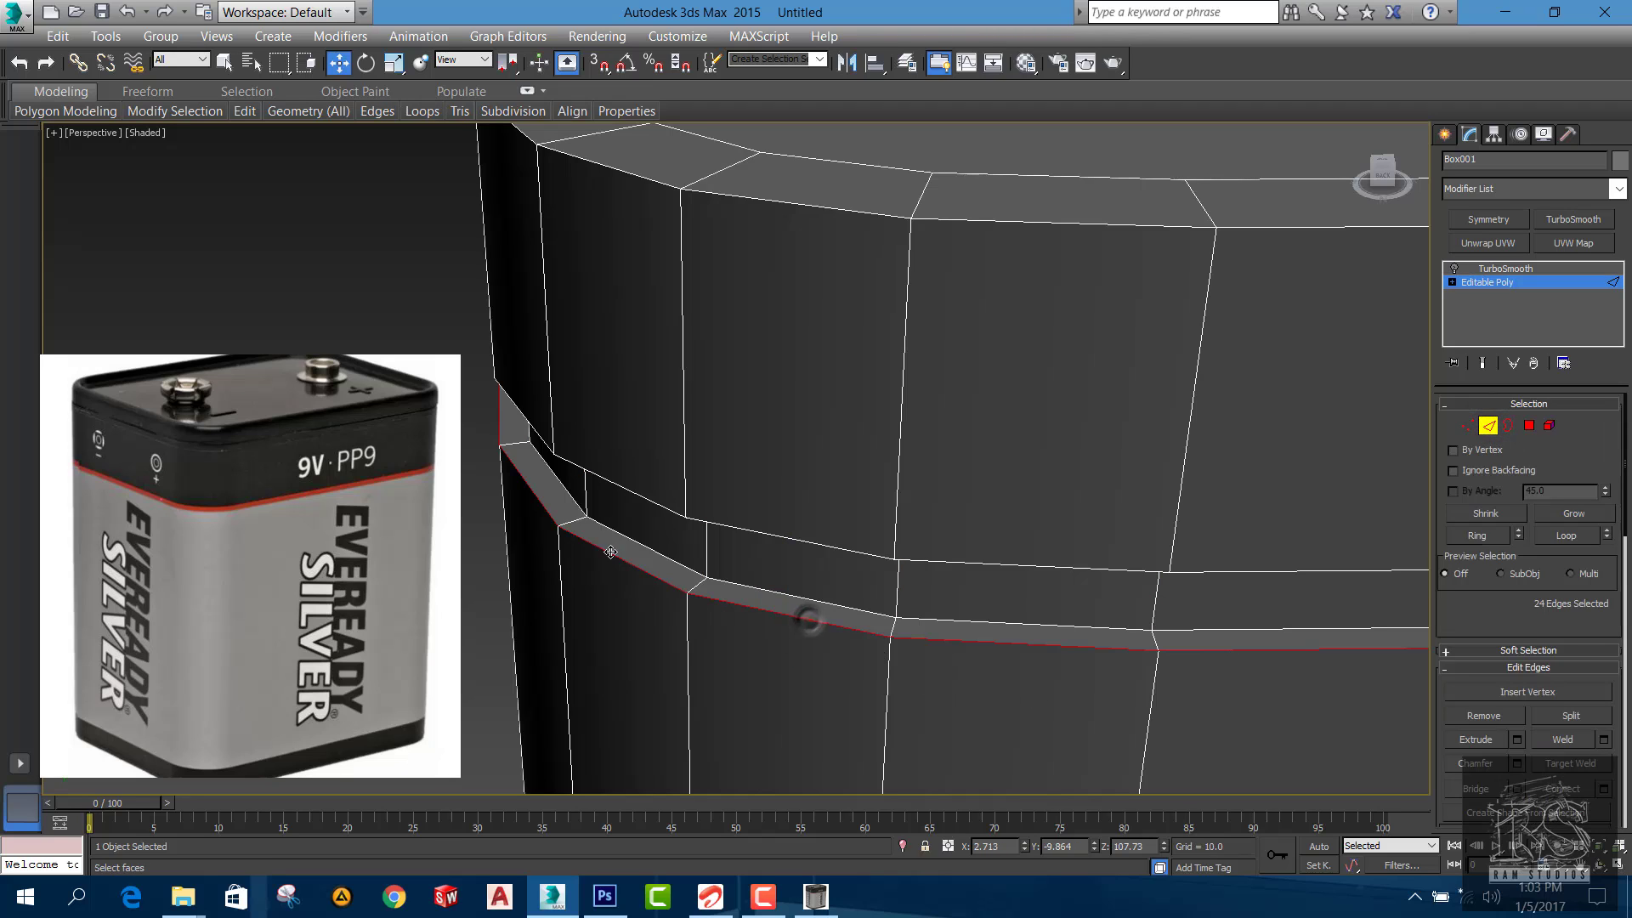
{"action": "scroll", "coordinate": [809, 619], "scroll_direction": "down", "scroll_amount": 4}
{"action": "scroll", "coordinate": [756, 599], "scroll_direction": "up", "scroll_amount": 4}
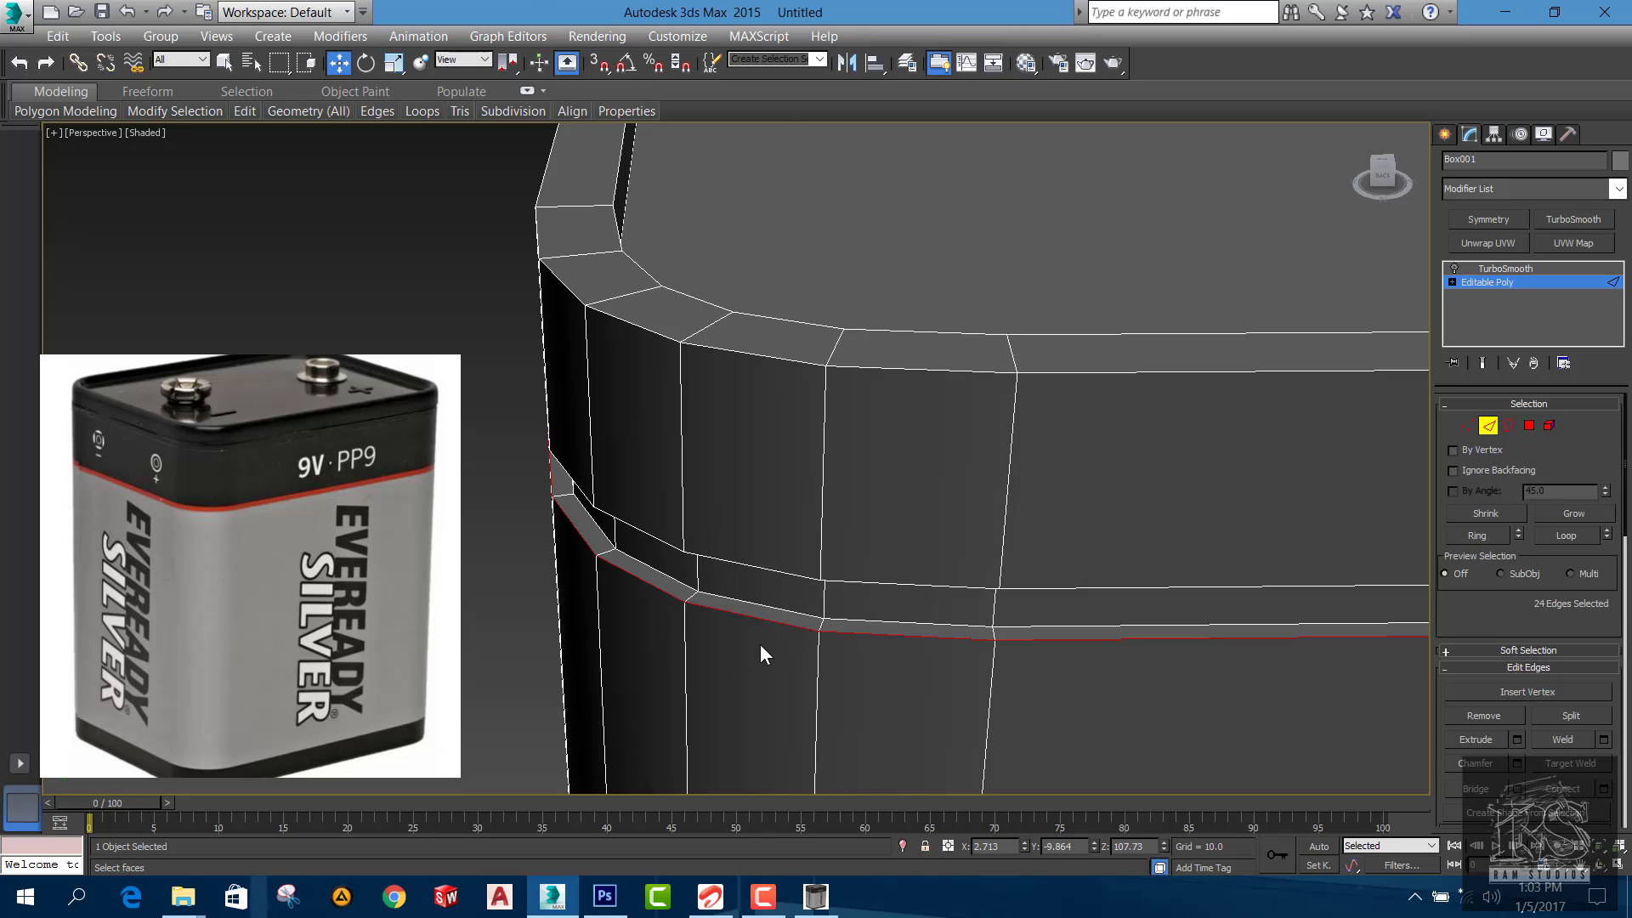
{"action": "left_click", "coordinate": [521, 636]}
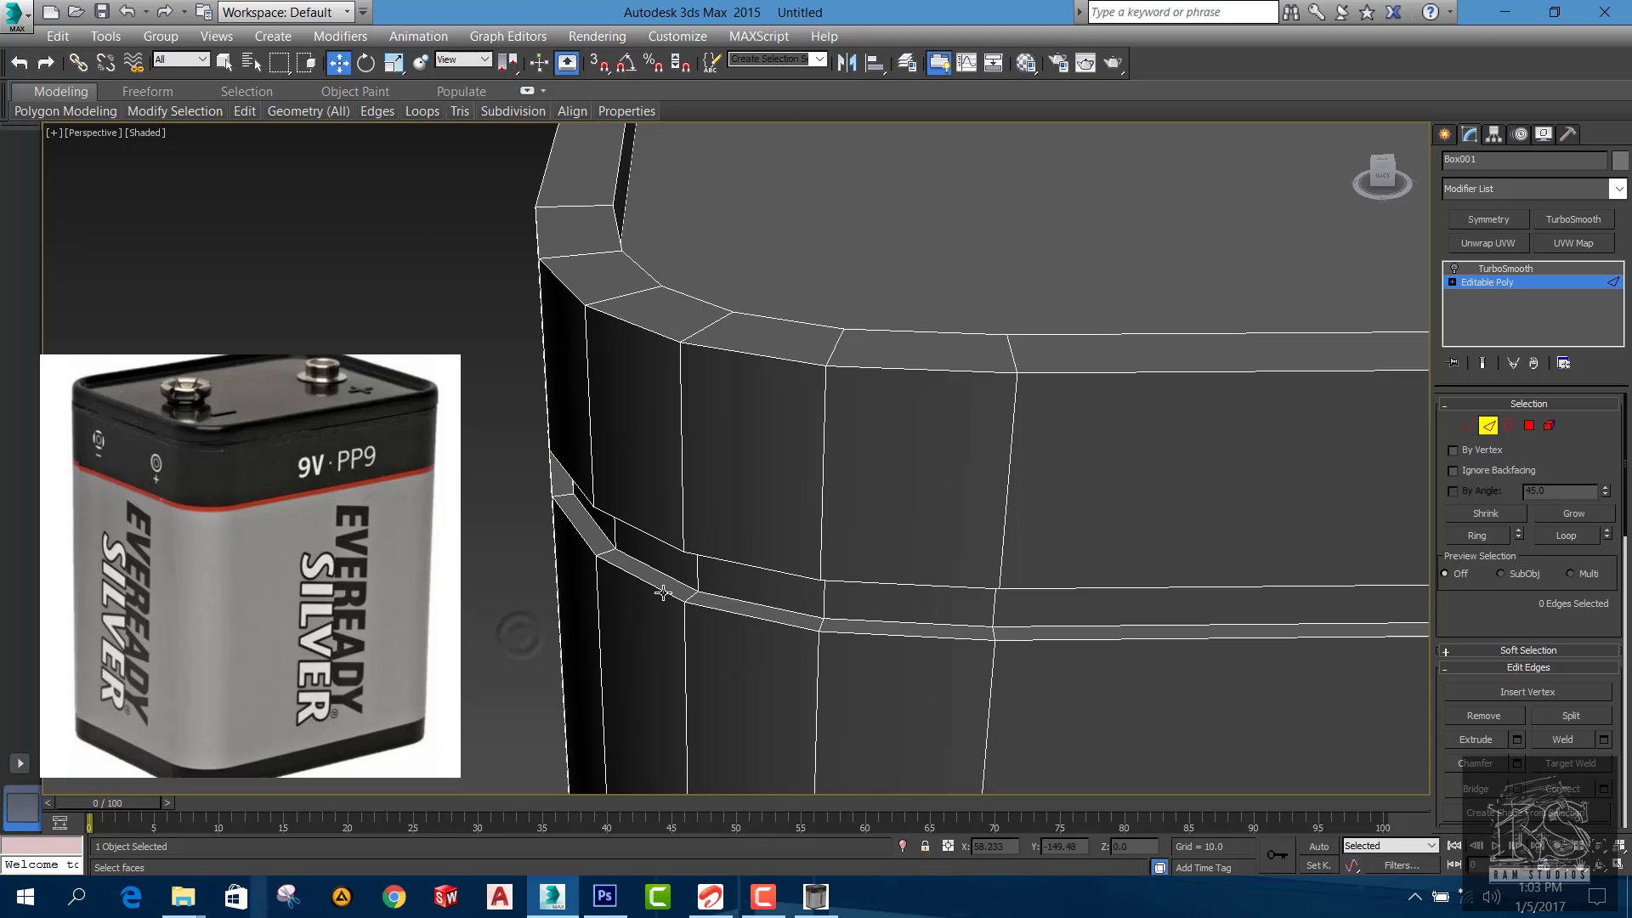
{"action": "double_click", "coordinate": [663, 591]}
{"action": "left_click", "coordinate": [546, 613]}
{"action": "double_click", "coordinate": [653, 588]}
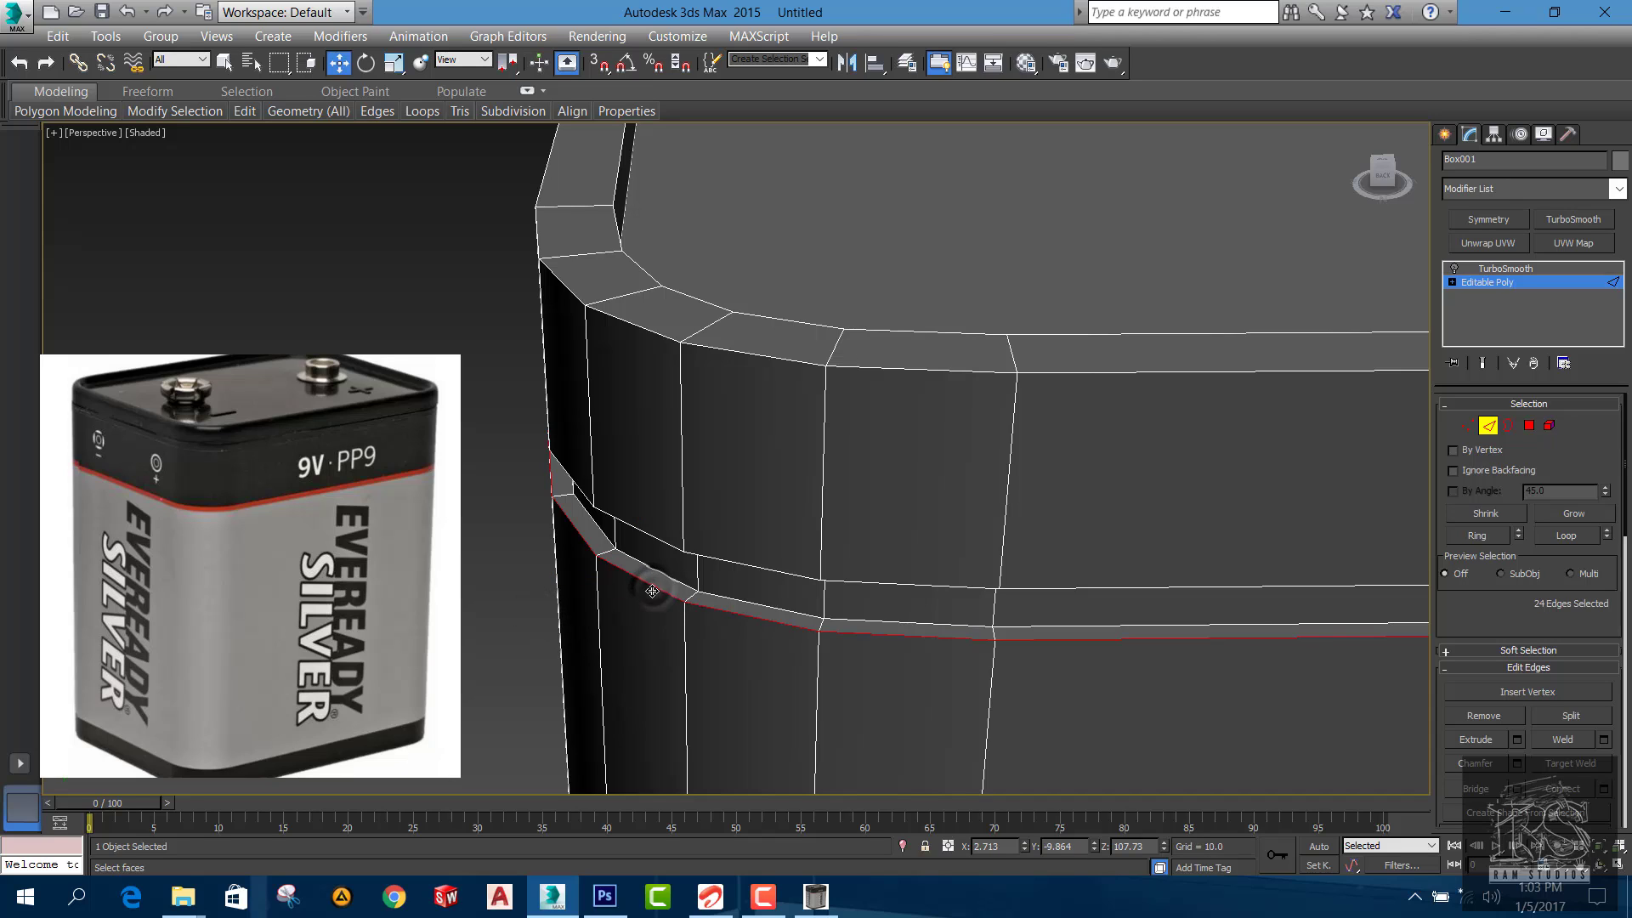
{"action": "scroll", "coordinate": [610, 562], "scroll_direction": "down", "scroll_amount": 4}
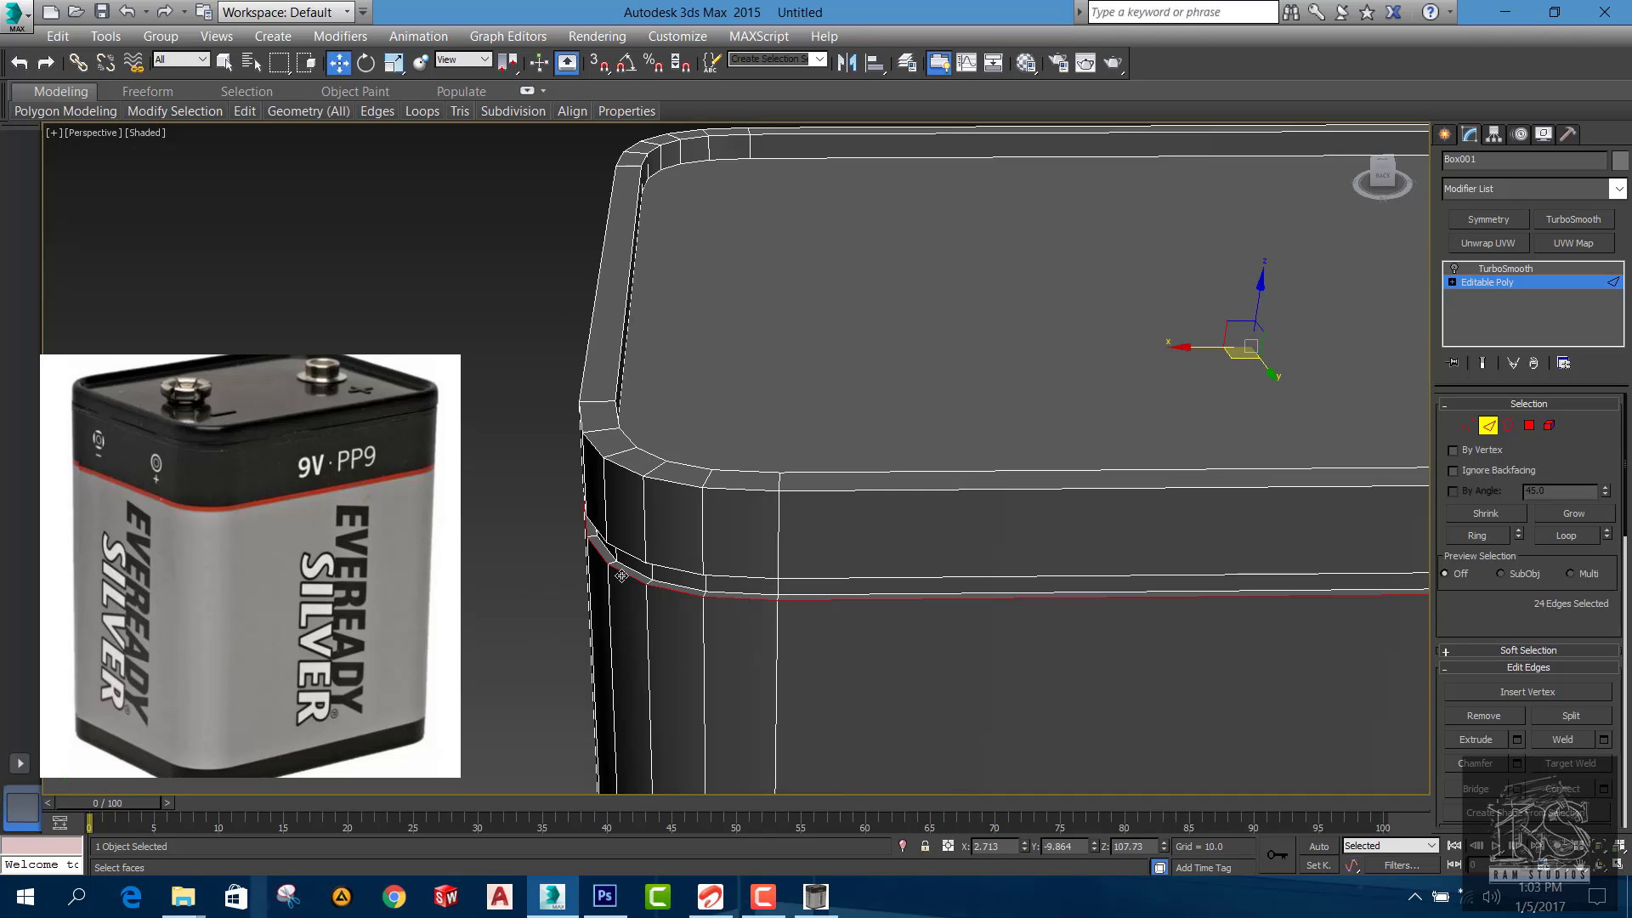
{"action": "middle_click_drag", "start_coordinate": [661, 580], "coordinate": [530, 412], "text": "alt"}
{"action": "scroll", "coordinate": [531, 412], "scroll_direction": "up", "scroll_amount": 2}
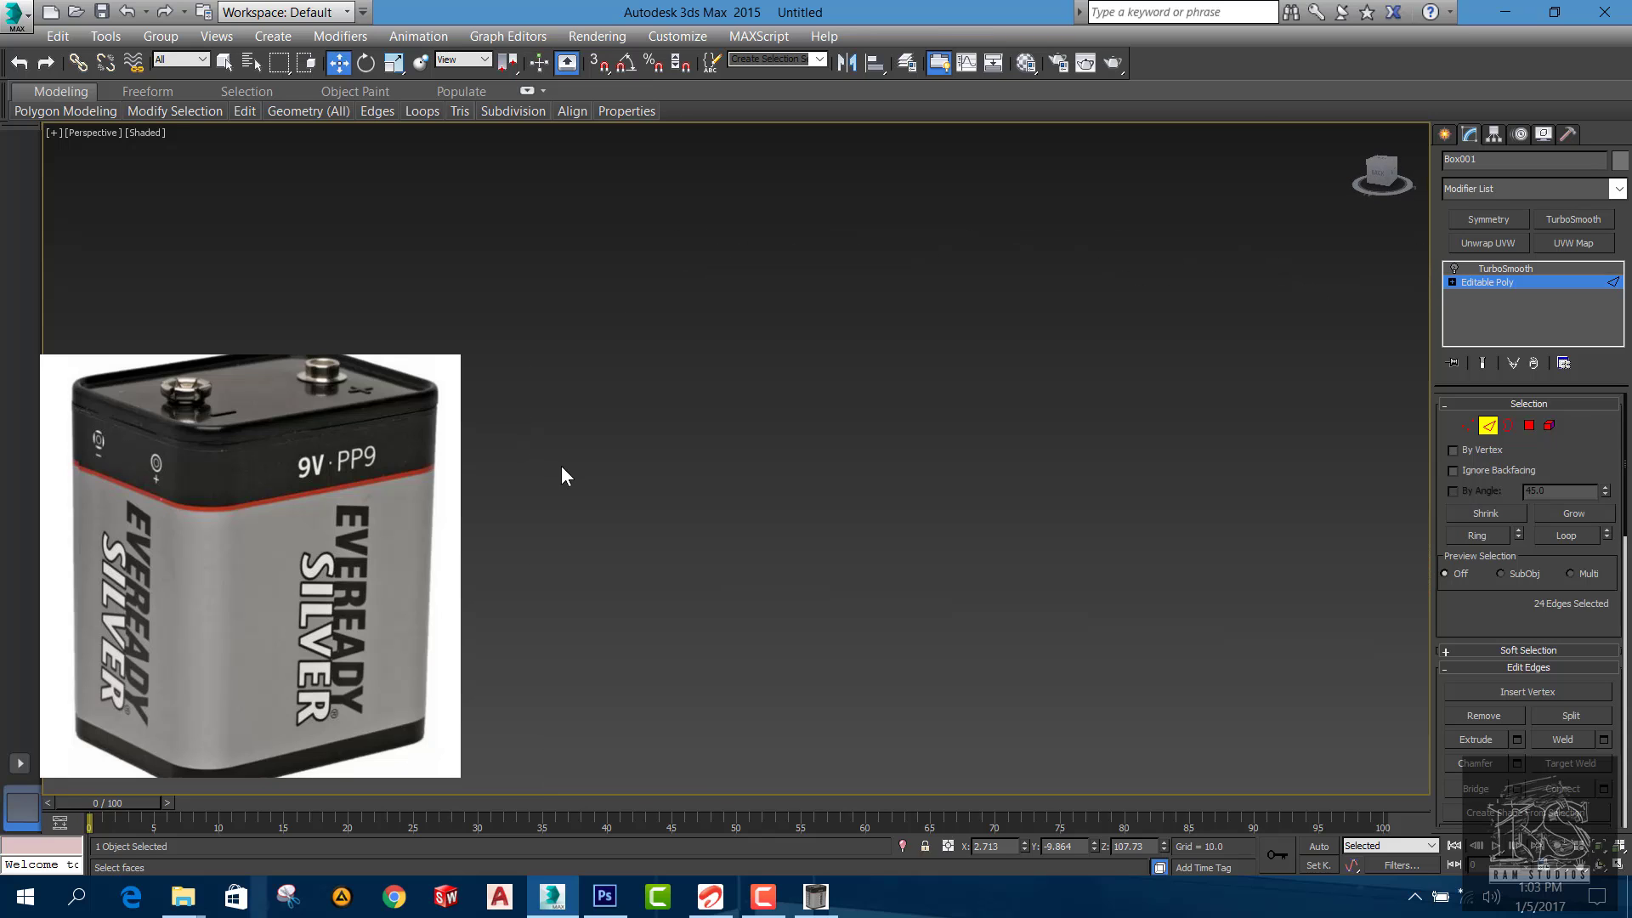
{"action": "scroll", "coordinate": [685, 558], "scroll_direction": "down", "scroll_amount": 2}
{"action": "scroll", "coordinate": [685, 557], "scroll_direction": "up", "scroll_amount": 1}
{"action": "scroll", "coordinate": [639, 624], "scroll_direction": "up", "scroll_amount": 4}
{"action": "scroll", "coordinate": [675, 633], "scroll_direction": "up", "scroll_amount": 2}
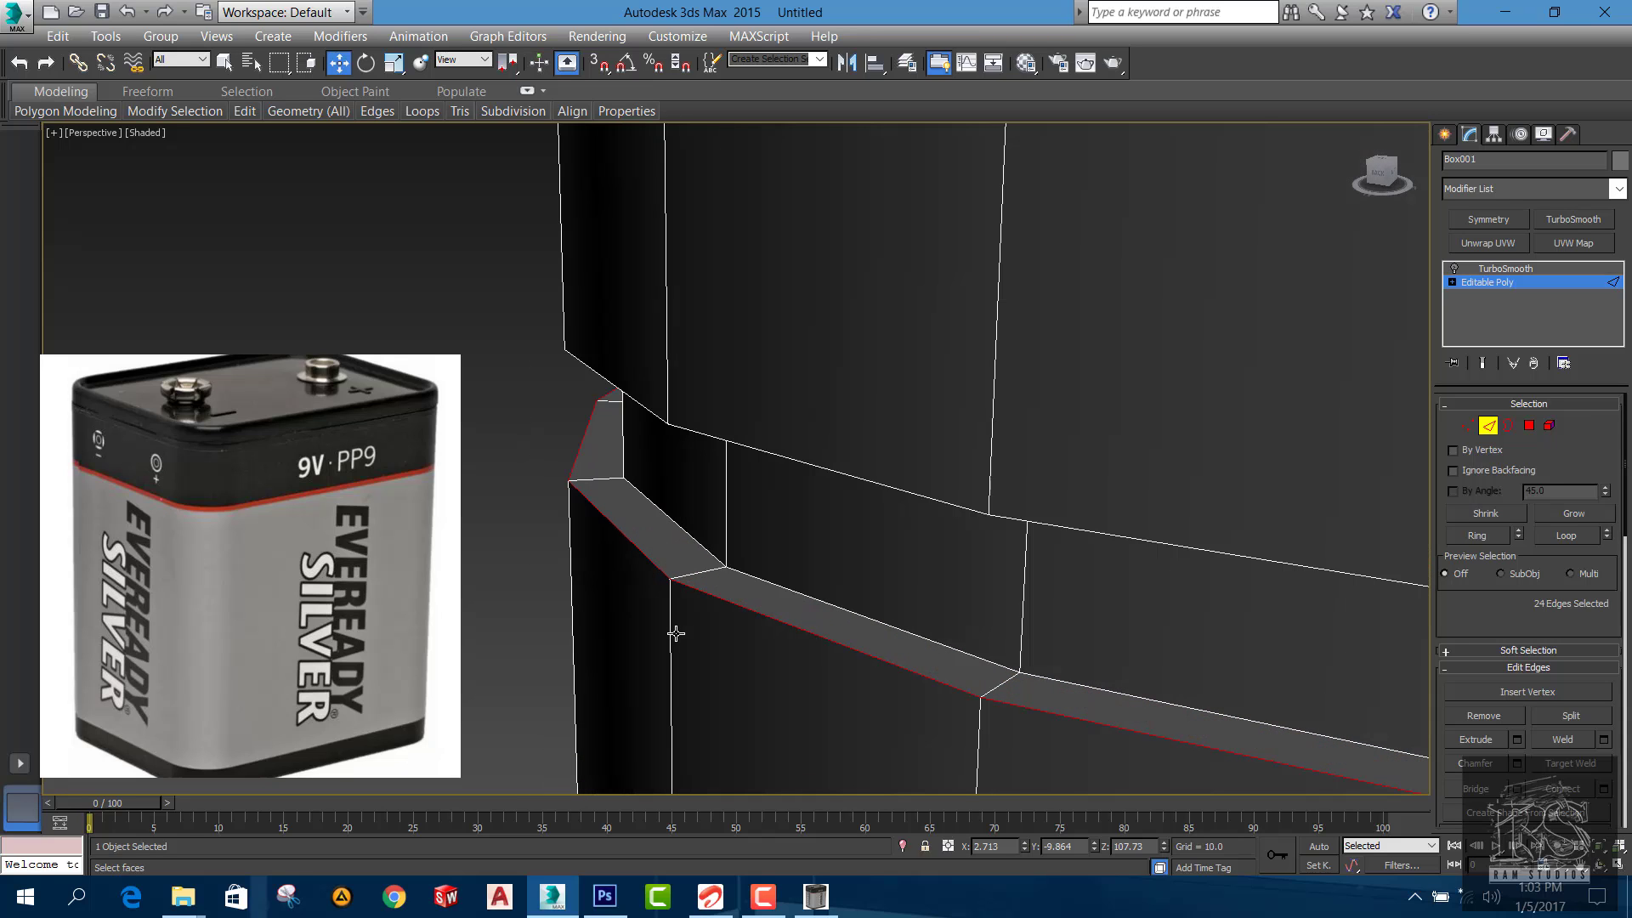
Set up a chamfer on the groove's lower outer edge loop with 2 segments and an amount of 0.188
{"action": "left_click", "coordinate": [1517, 763]}
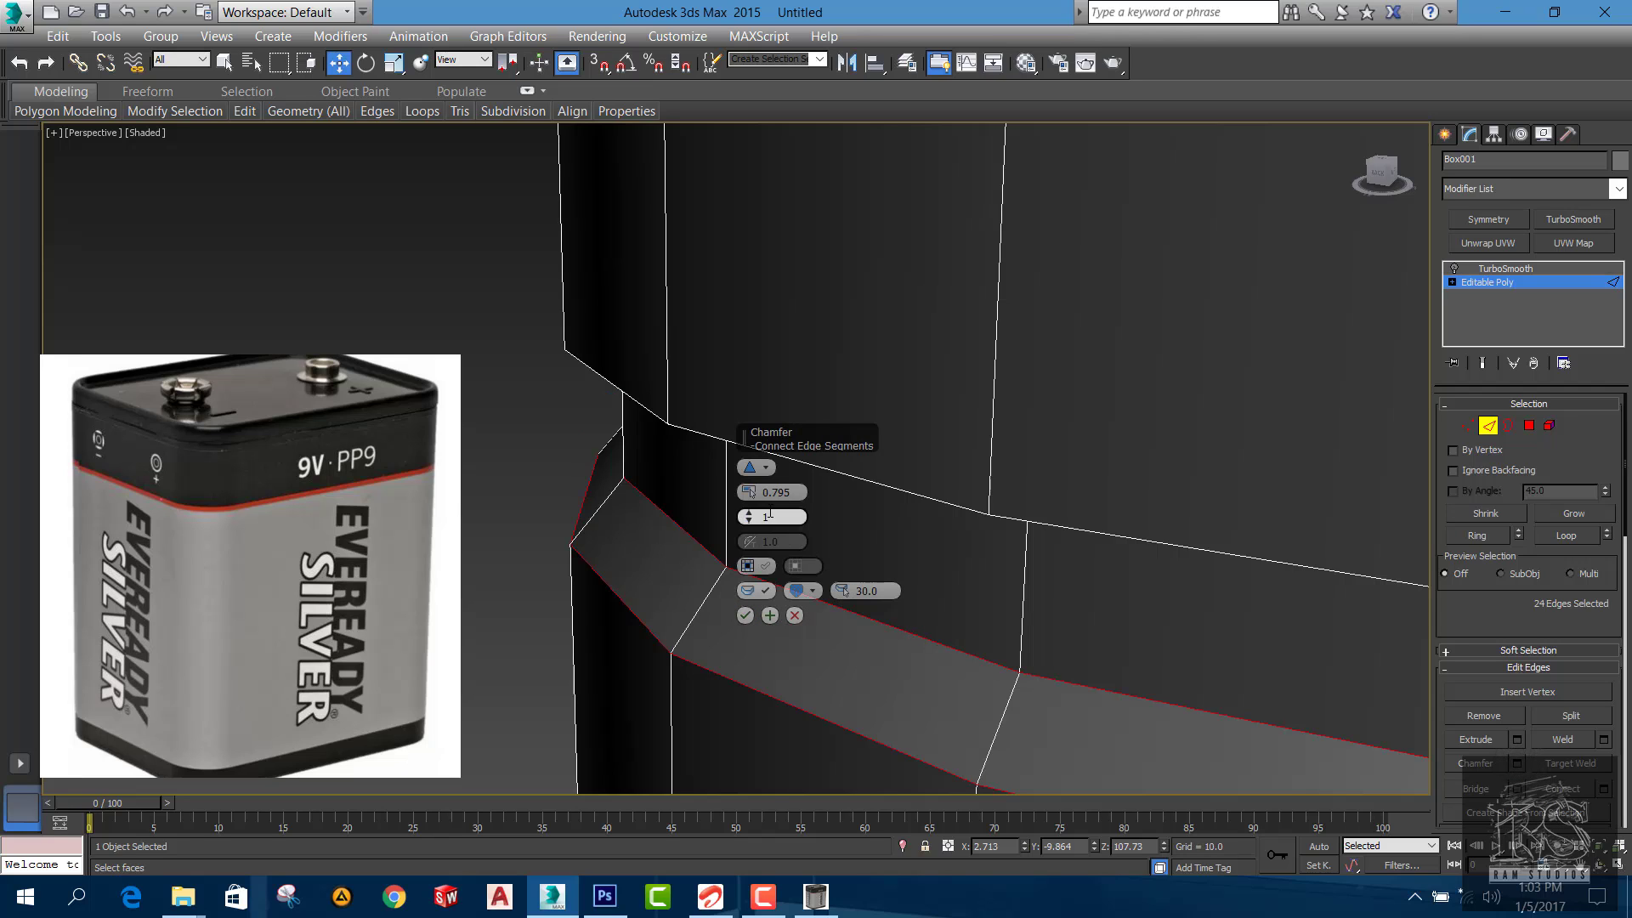
{"action": "left_click_drag", "start_coordinate": [752, 493], "coordinate": [747, 508]}
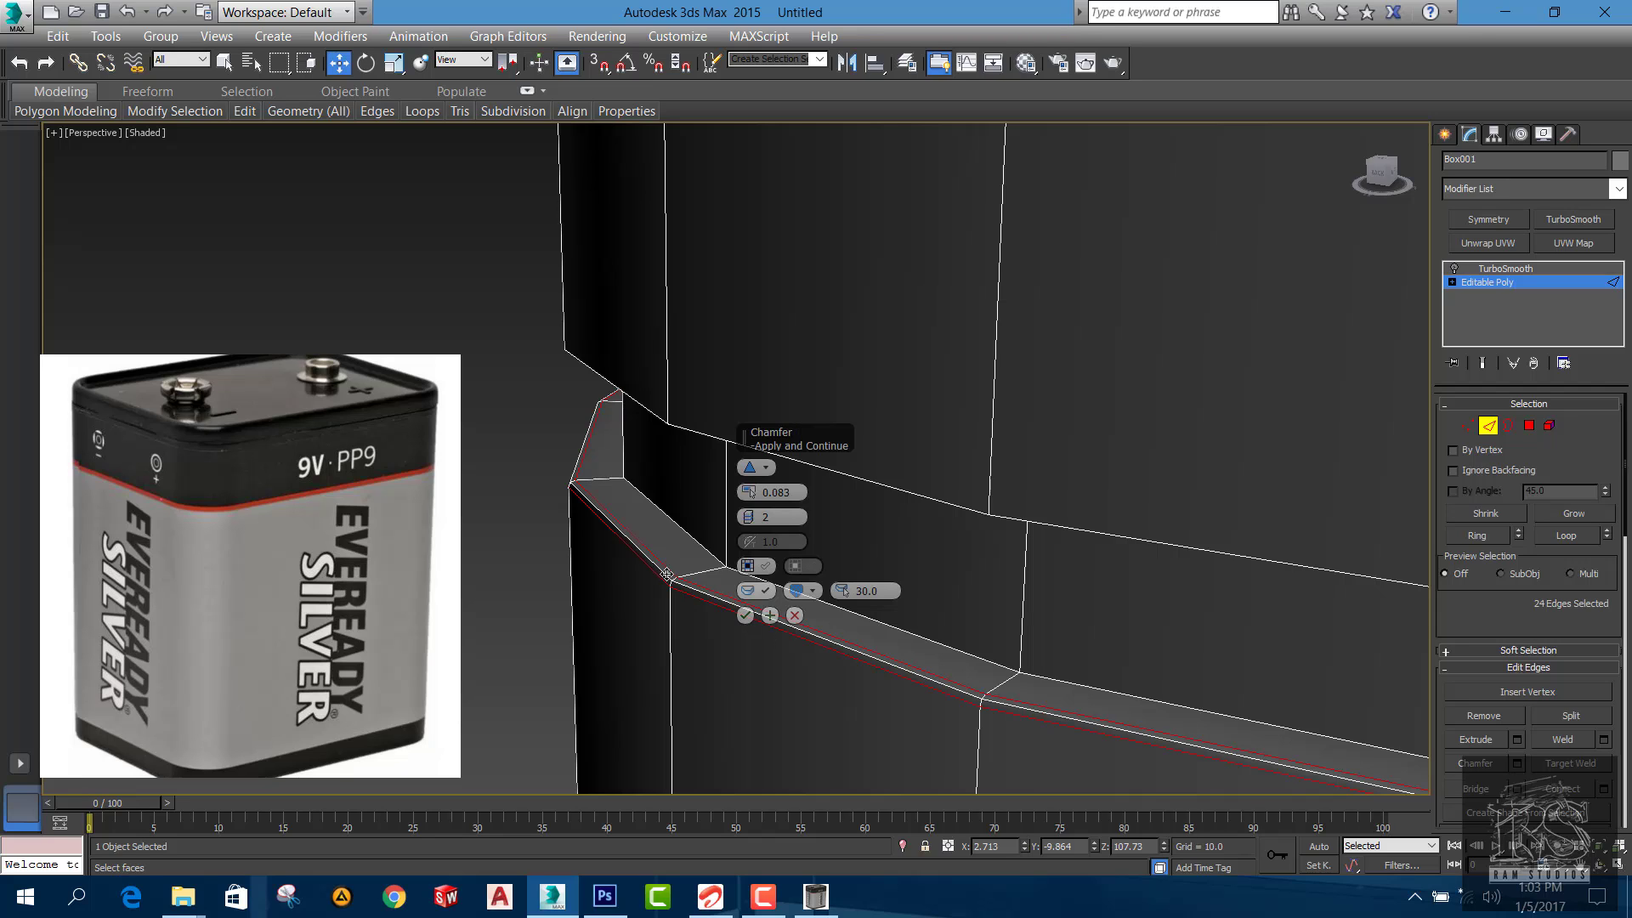
{"action": "left_click_drag", "start_coordinate": [752, 493], "coordinate": [751, 490]}
Move and enlarge the reference photo to examine the battery's red stripe, rim grooves and terminal
{"action": "left_click", "coordinate": [197, 510]}
{"action": "scroll", "coordinate": [186, 461], "scroll_direction": "up", "scroll_amount": 5}
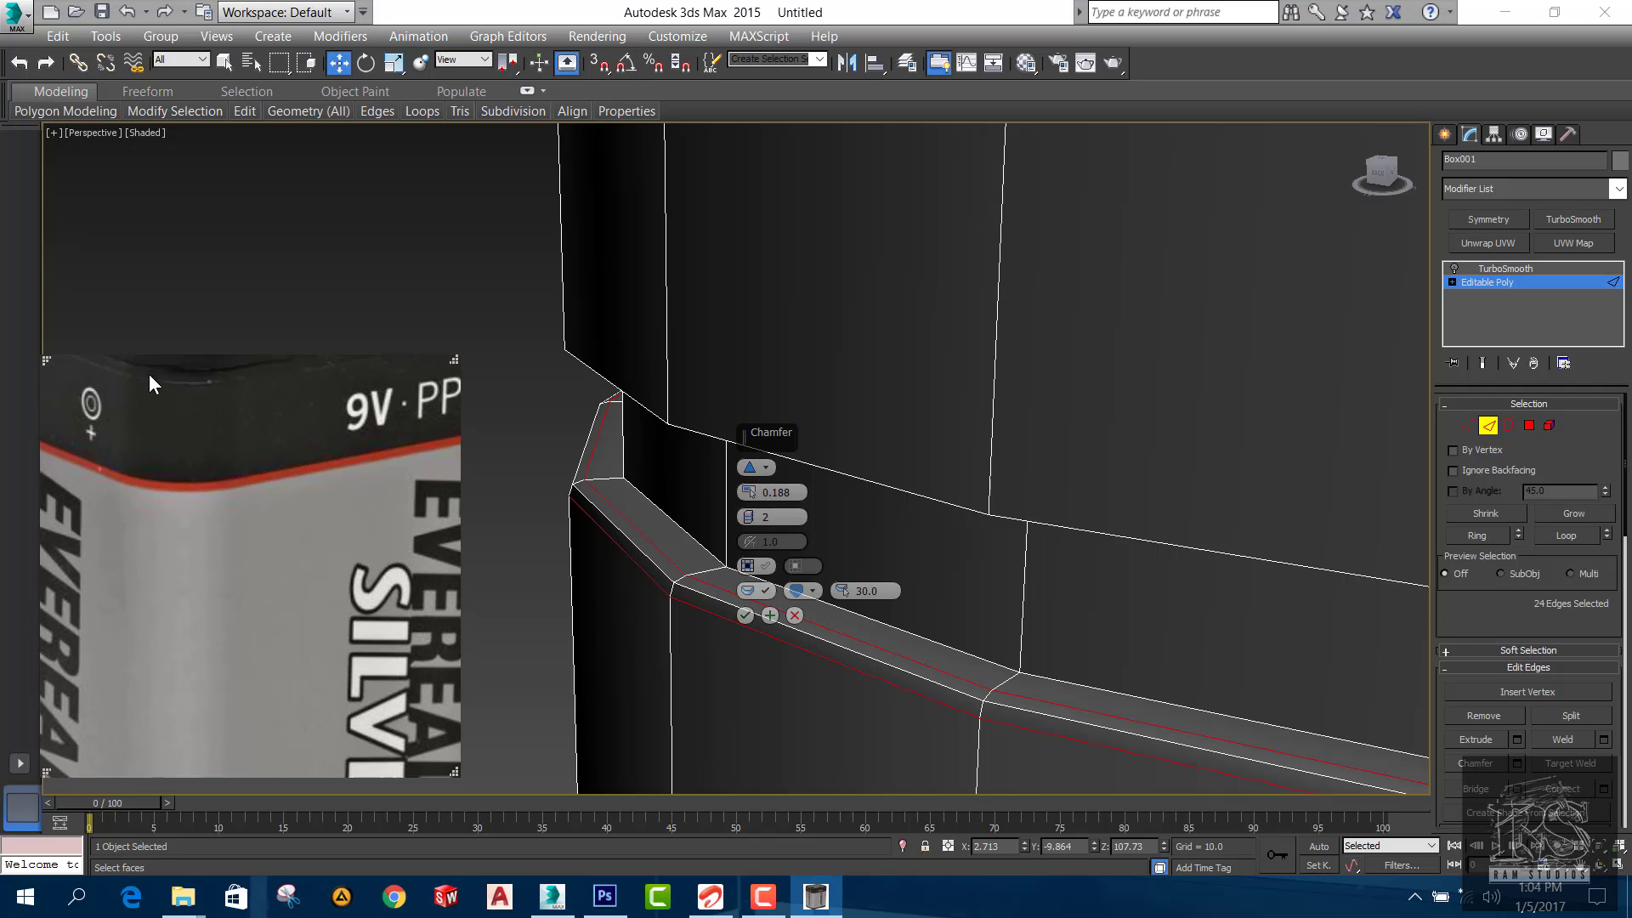
{"action": "left_click_drag", "start_coordinate": [177, 456], "coordinate": [212, 529]}
{"action": "scroll", "coordinate": [237, 534], "scroll_direction": "up", "scroll_amount": 2}
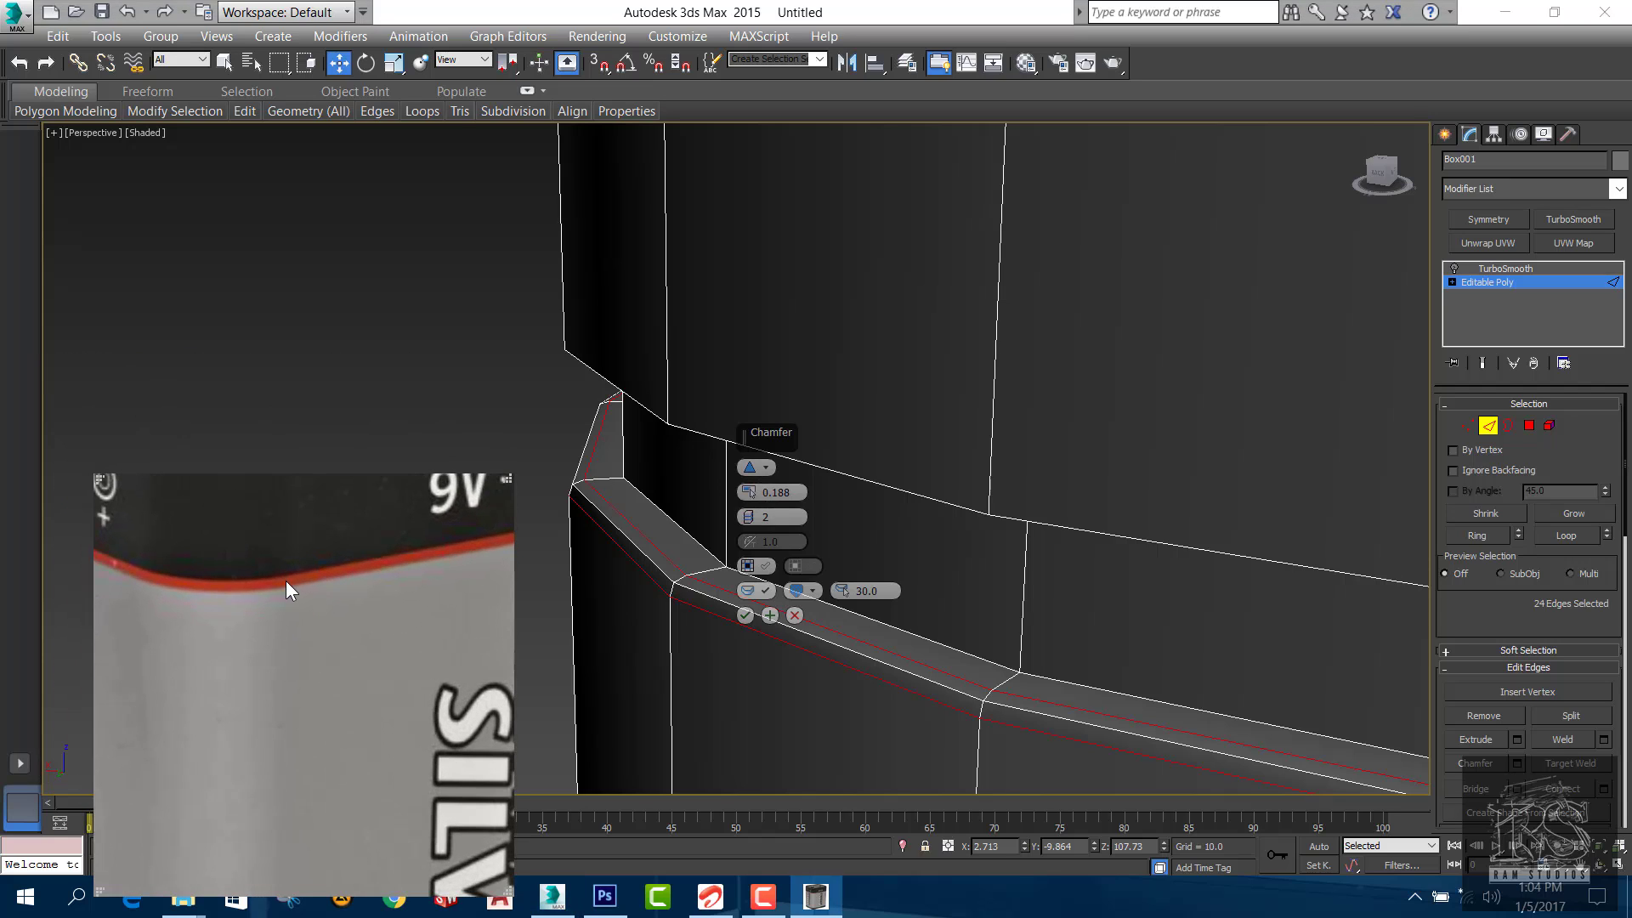
{"action": "scroll", "coordinate": [286, 587], "scroll_direction": "down", "scroll_amount": 4}
{"action": "scroll", "coordinate": [216, 721], "scroll_direction": "up", "scroll_amount": 4}
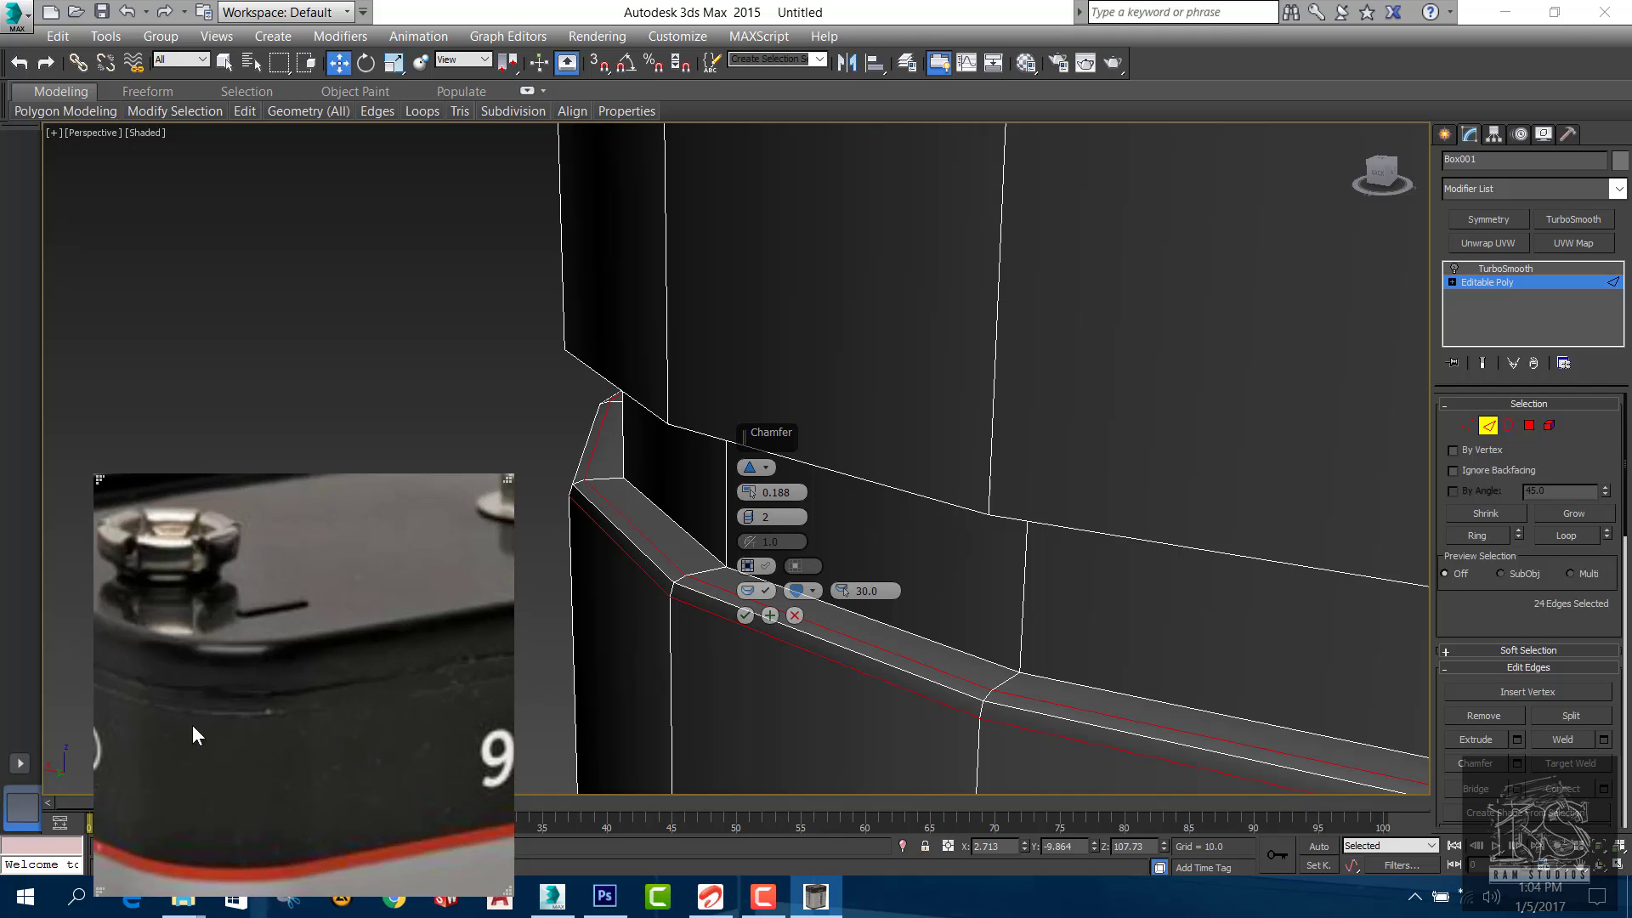
{"action": "scroll", "coordinate": [214, 690], "scroll_direction": "down", "scroll_amount": 2}
{"action": "middle_click_drag", "start_coordinate": [217, 683], "coordinate": [502, 685]}
{"action": "scroll", "coordinate": [159, 552], "scroll_direction": "up", "scroll_amount": 3}
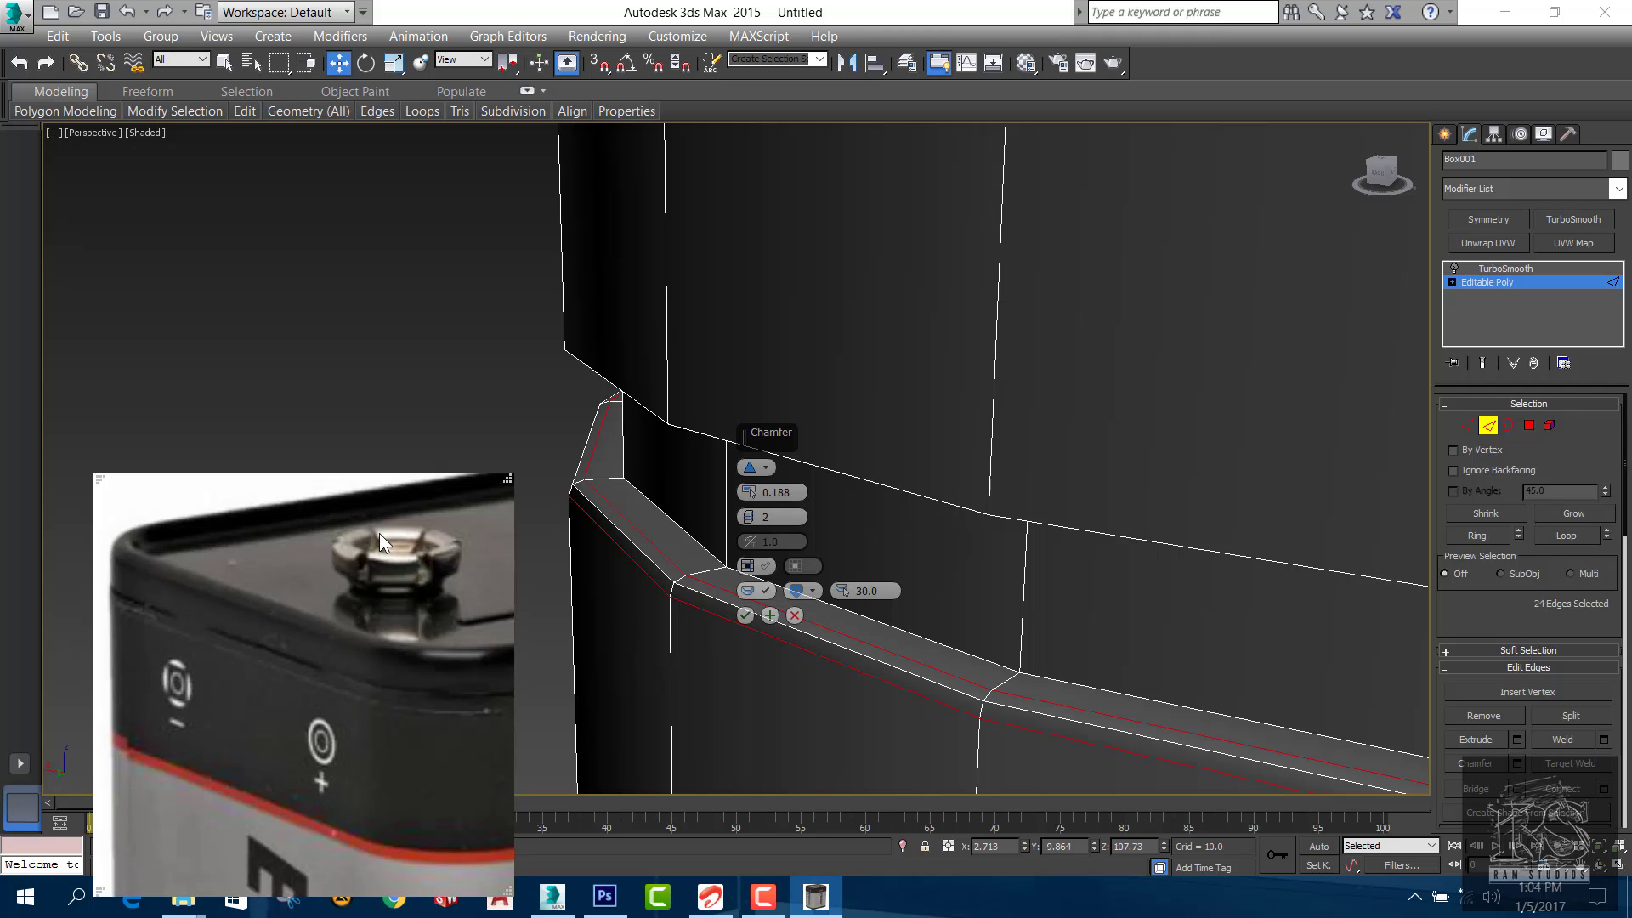
Reduce the chamfer amount on the groove's lower outer edge loop to 0.088 and apply it
{"action": "left_click_drag", "start_coordinate": [750, 496], "coordinate": [748, 497]}
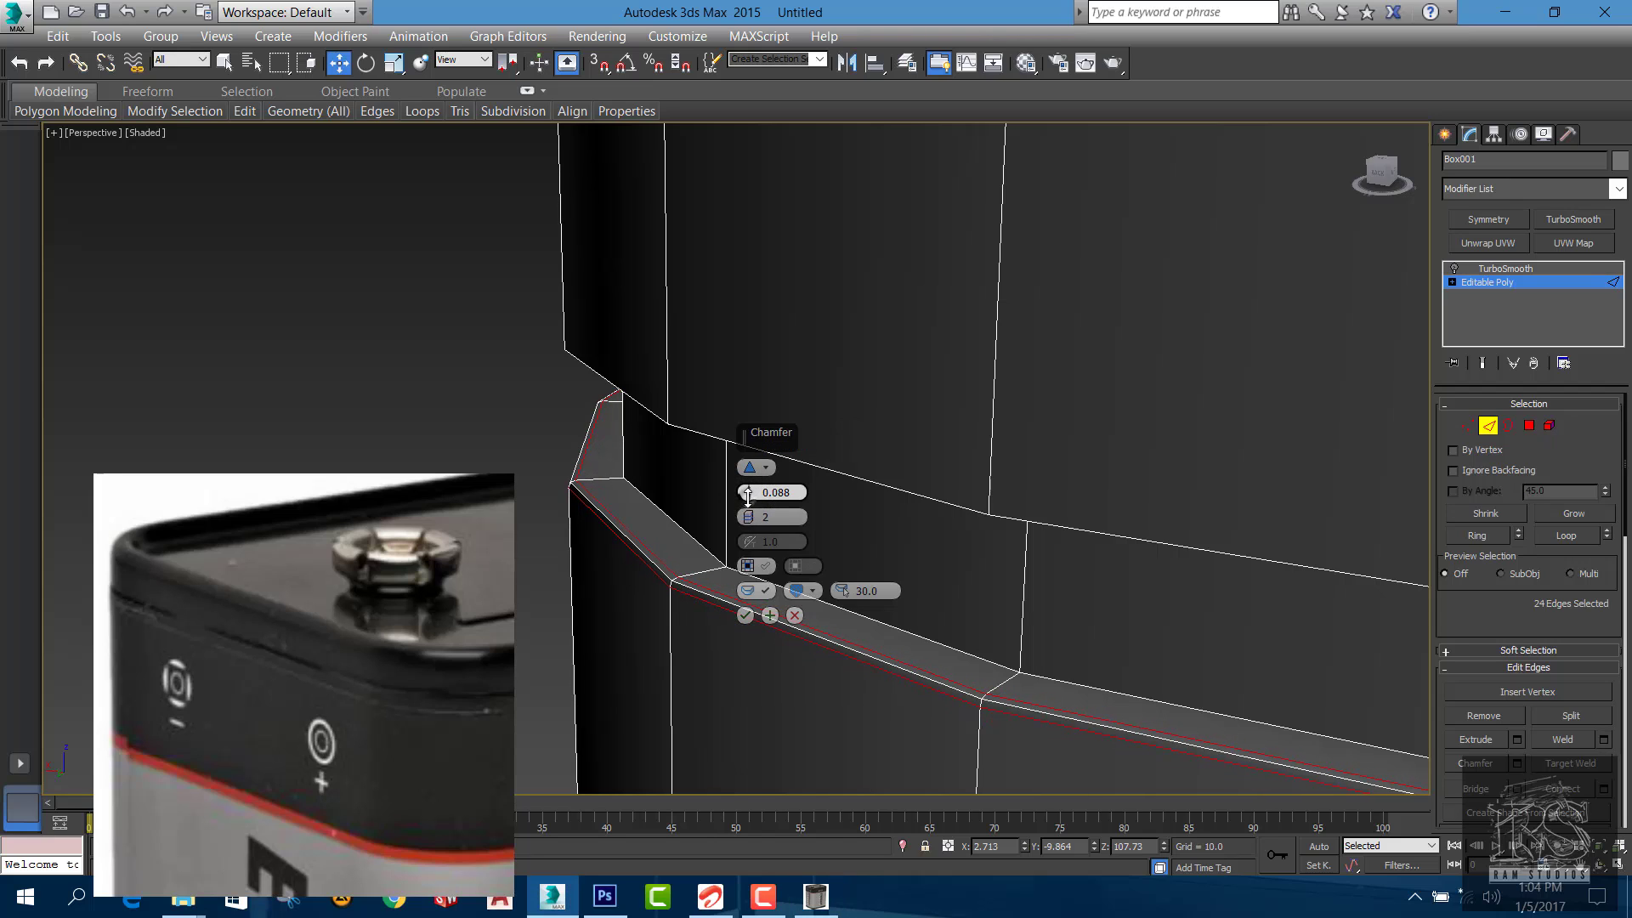
{"action": "left_click", "coordinate": [744, 615]}
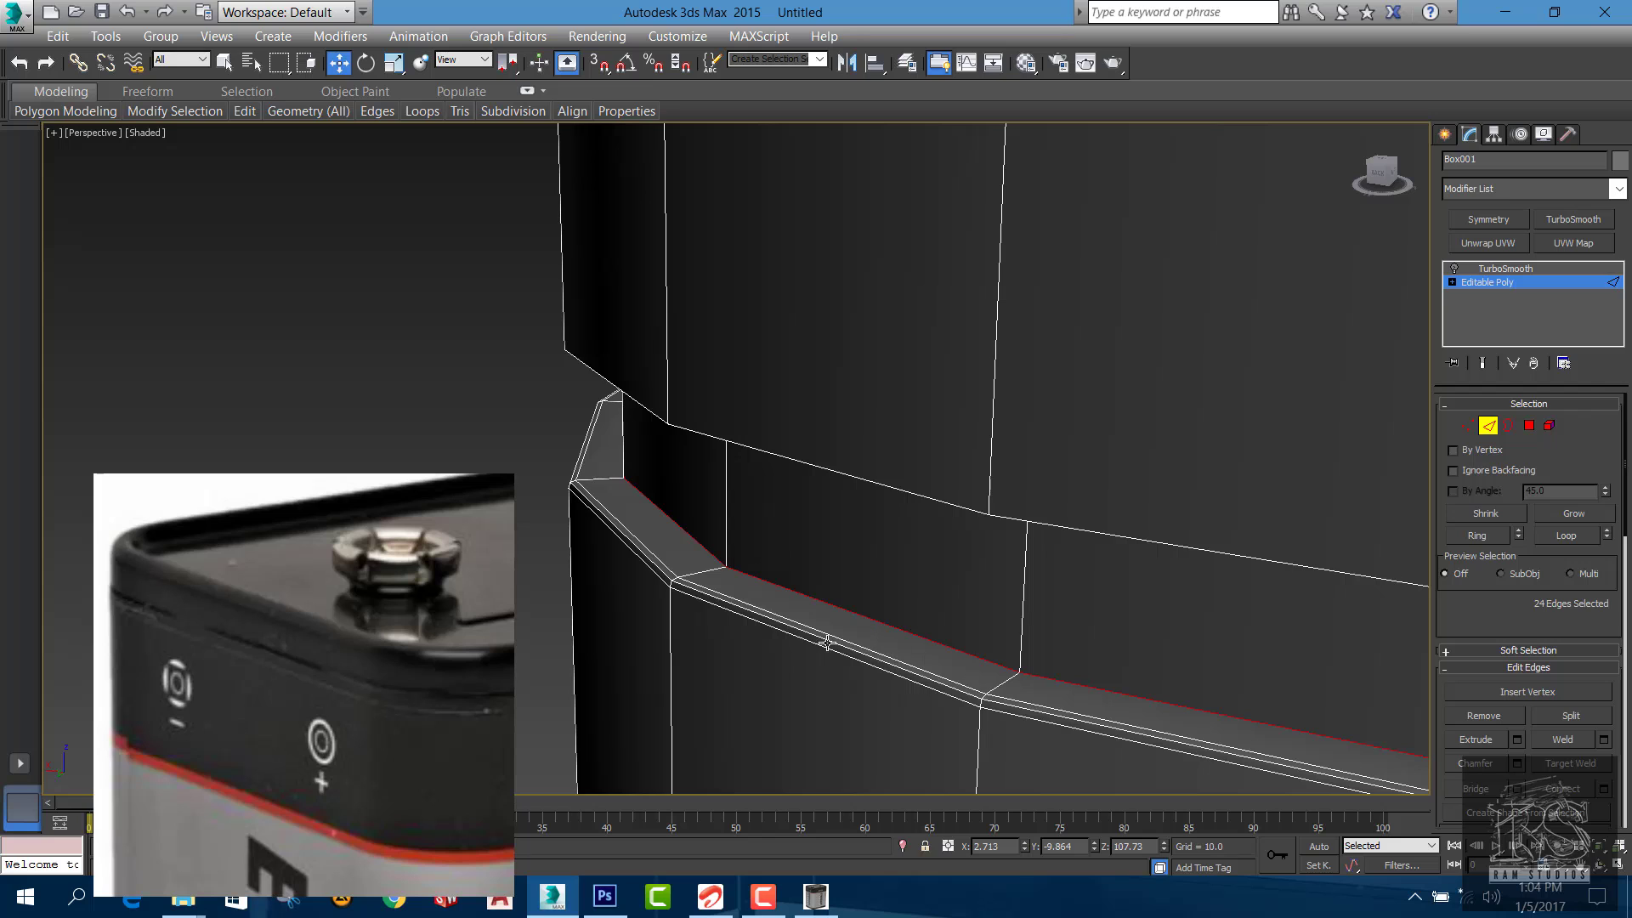
Chamfer the groove's lower inner edge loop by 0.088 with 2 segments
{"action": "left_click", "coordinate": [1517, 763]}
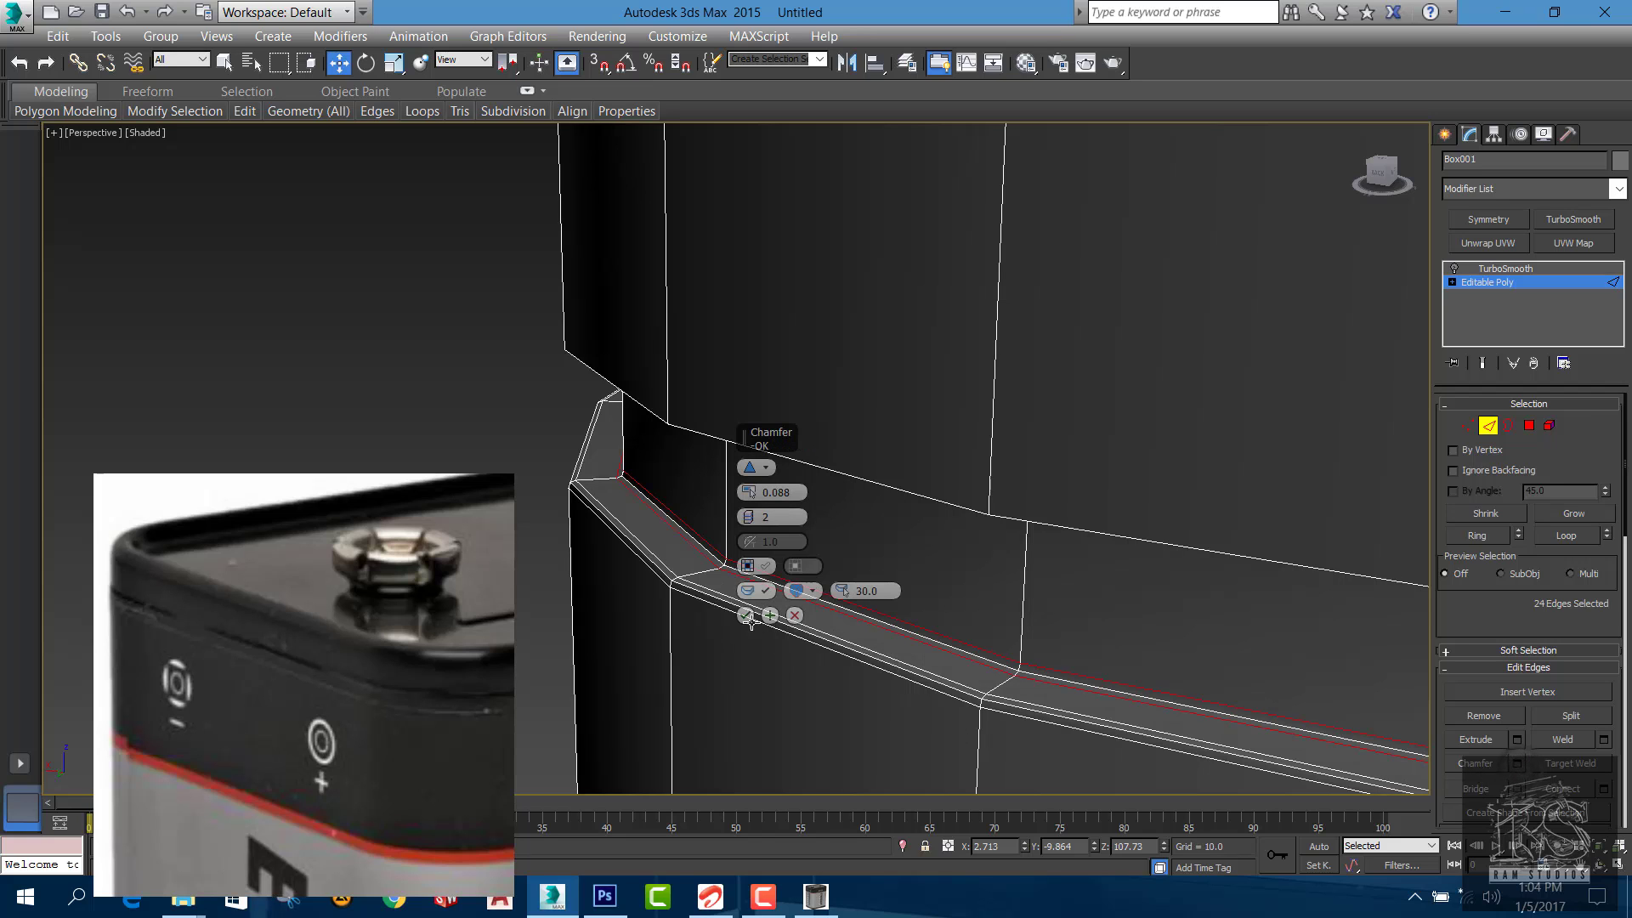
{"action": "left_click", "coordinate": [747, 614]}
{"action": "middle_click_drag", "start_coordinate": [747, 614], "coordinate": [827, 490], "text": "alt"}
{"action": "scroll", "coordinate": [845, 614], "scroll_direction": "down", "scroll_amount": 3}
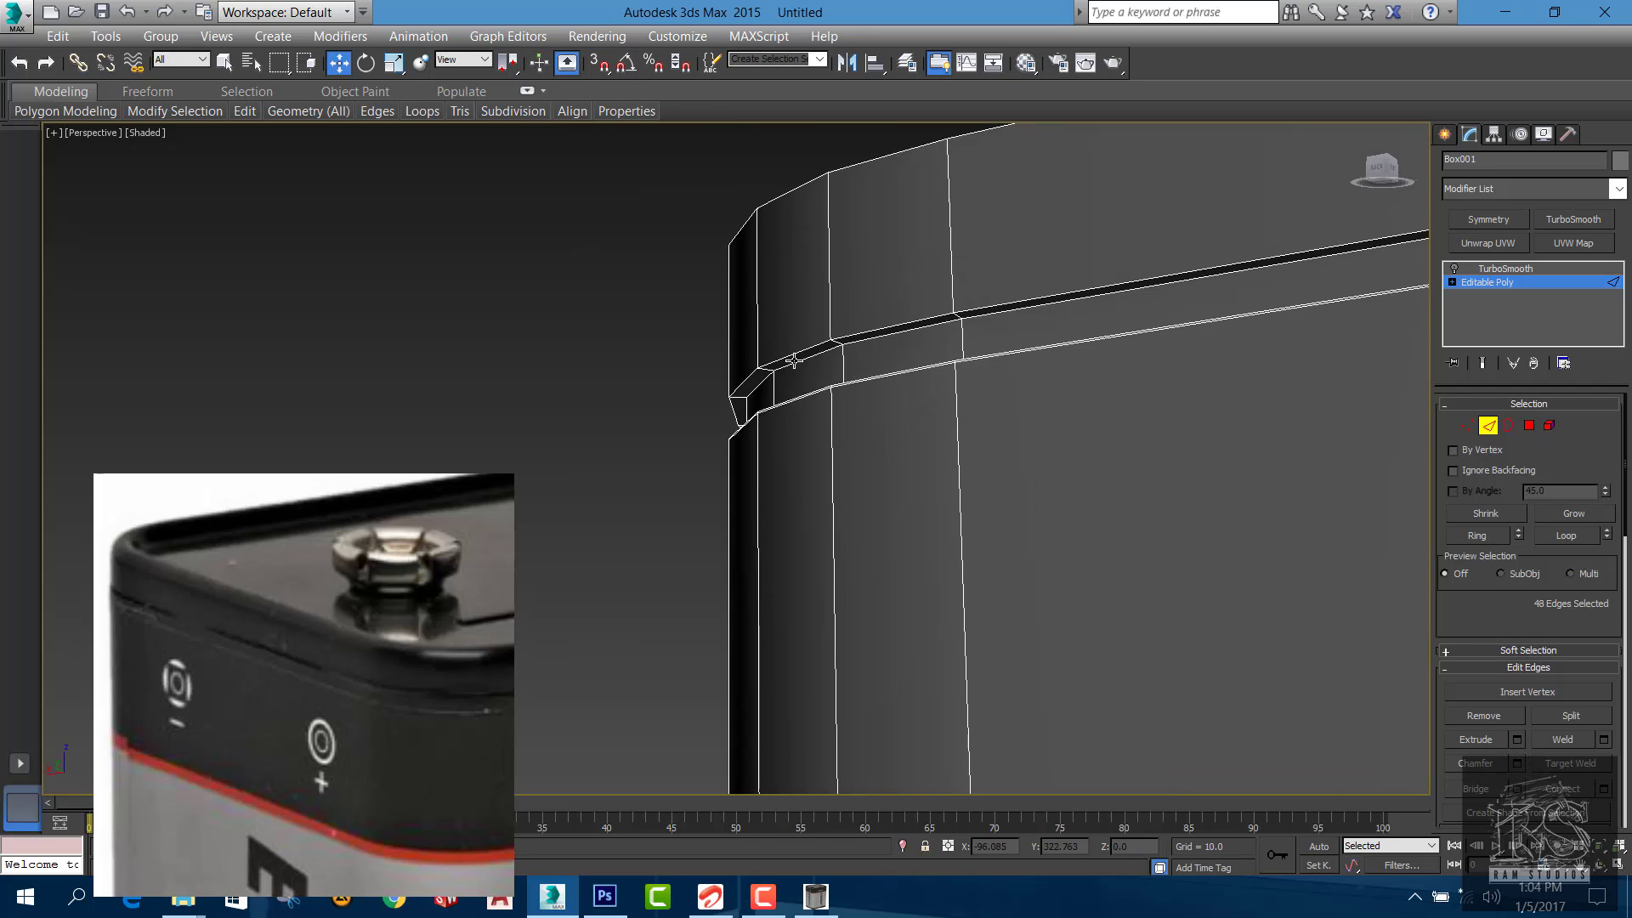
Chamfer the two upper edge loops of the groove around the box by 0.088 with 2 segments
{"action": "scroll", "coordinate": [790, 365], "scroll_direction": "up", "scroll_amount": 5}
{"action": "double_click", "coordinate": [788, 371]}
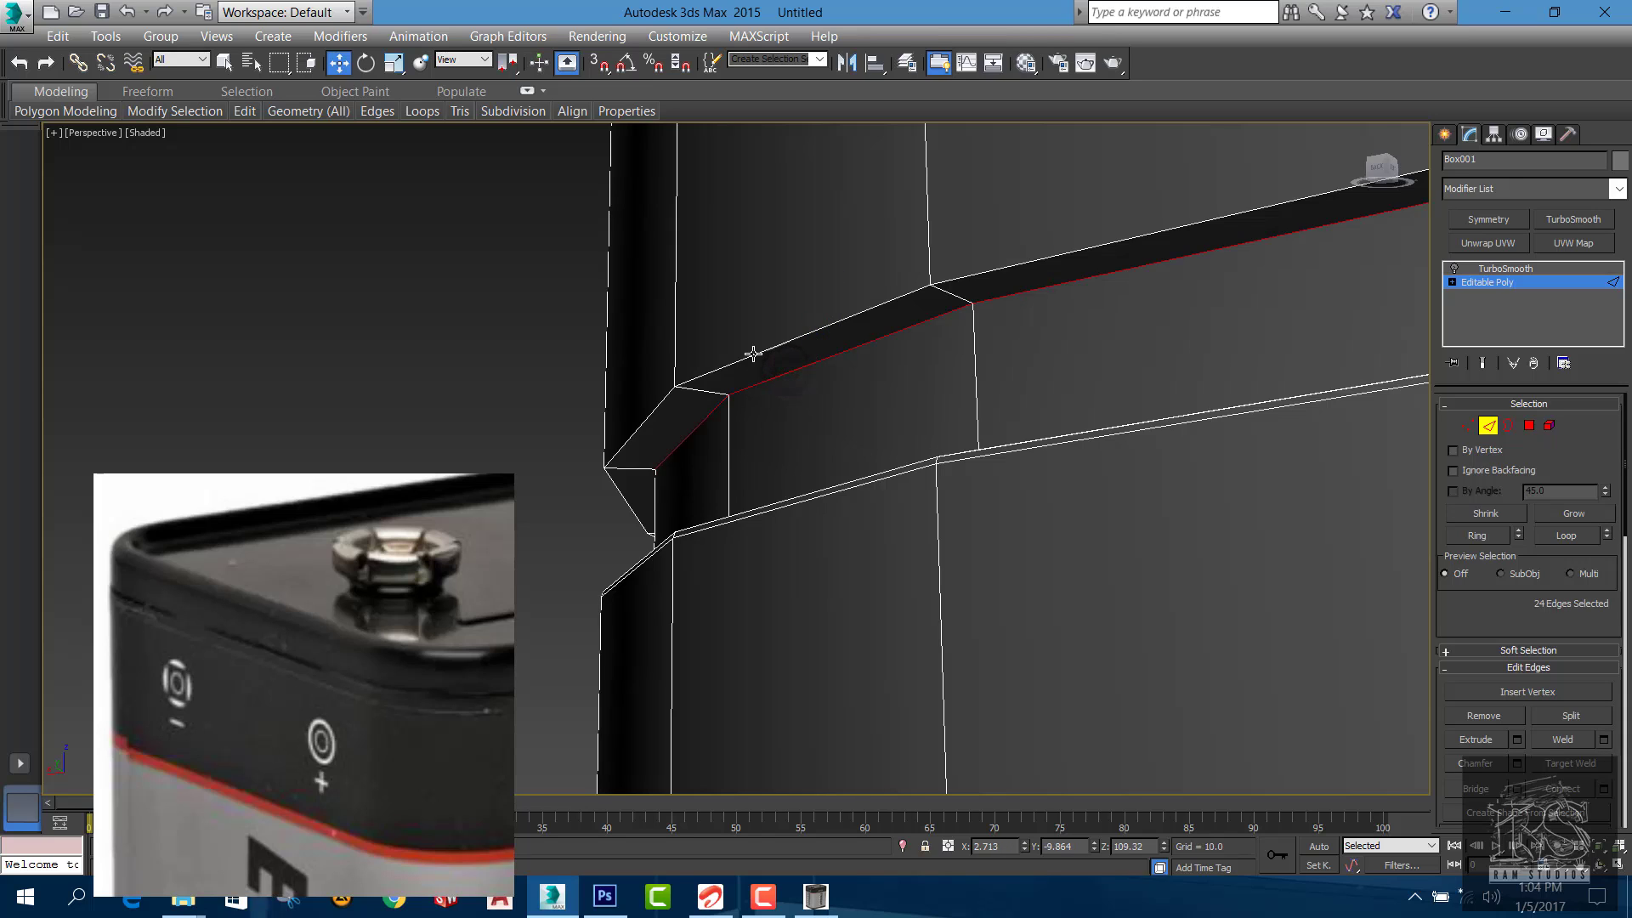
{"action": "double_click", "coordinate": [753, 354], "text": "ctrl"}
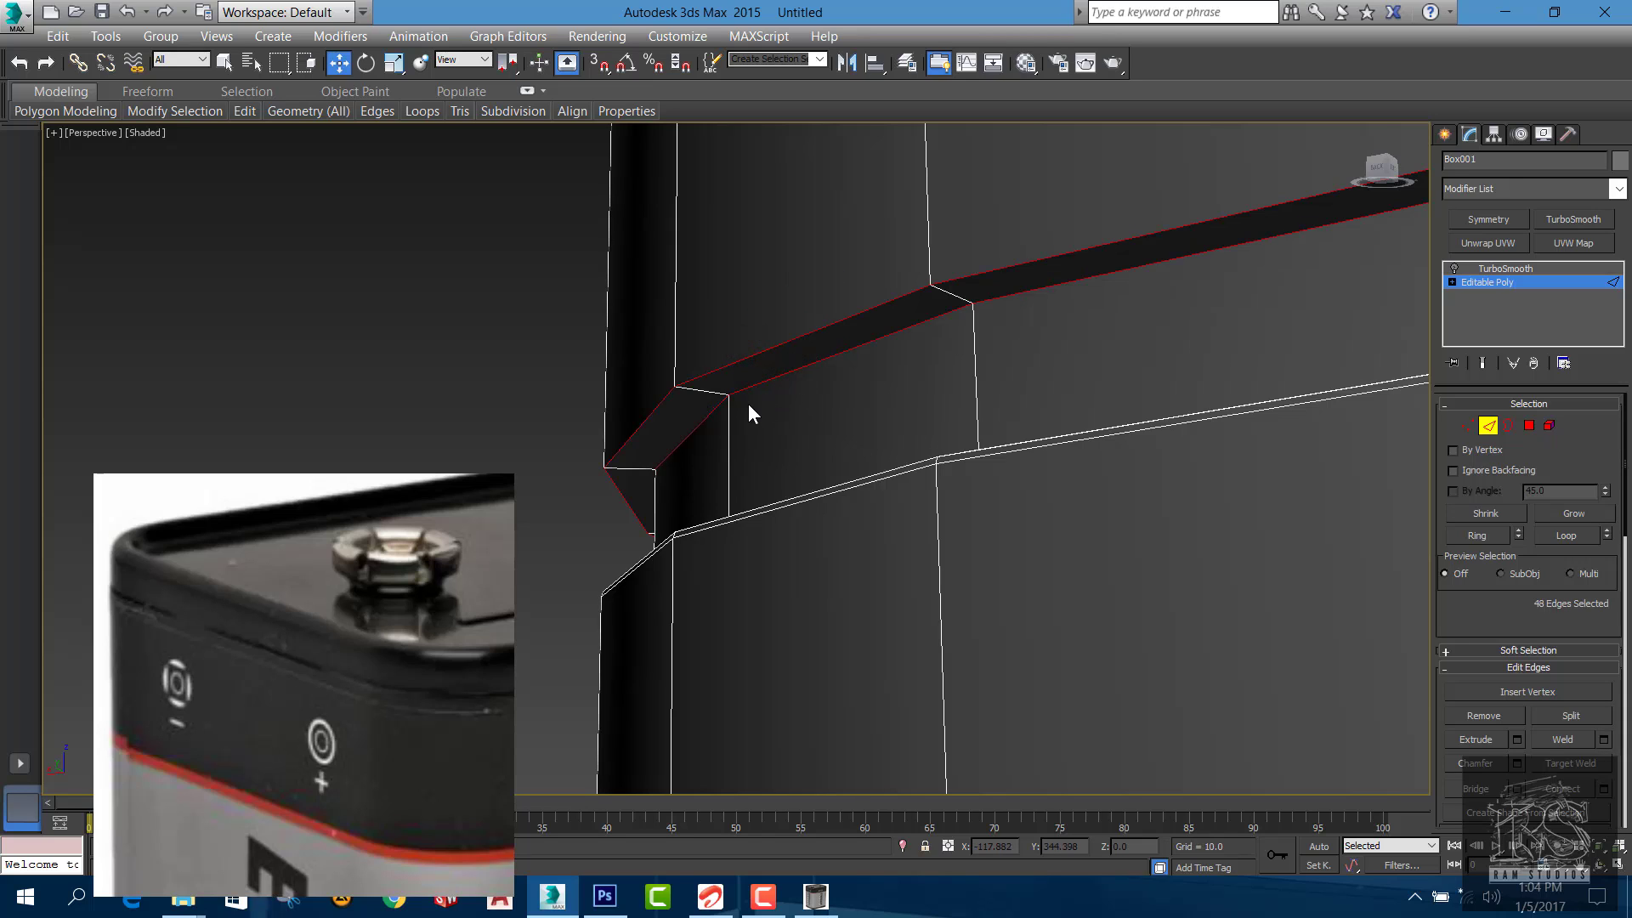
{"action": "left_click", "coordinate": [1517, 763]}
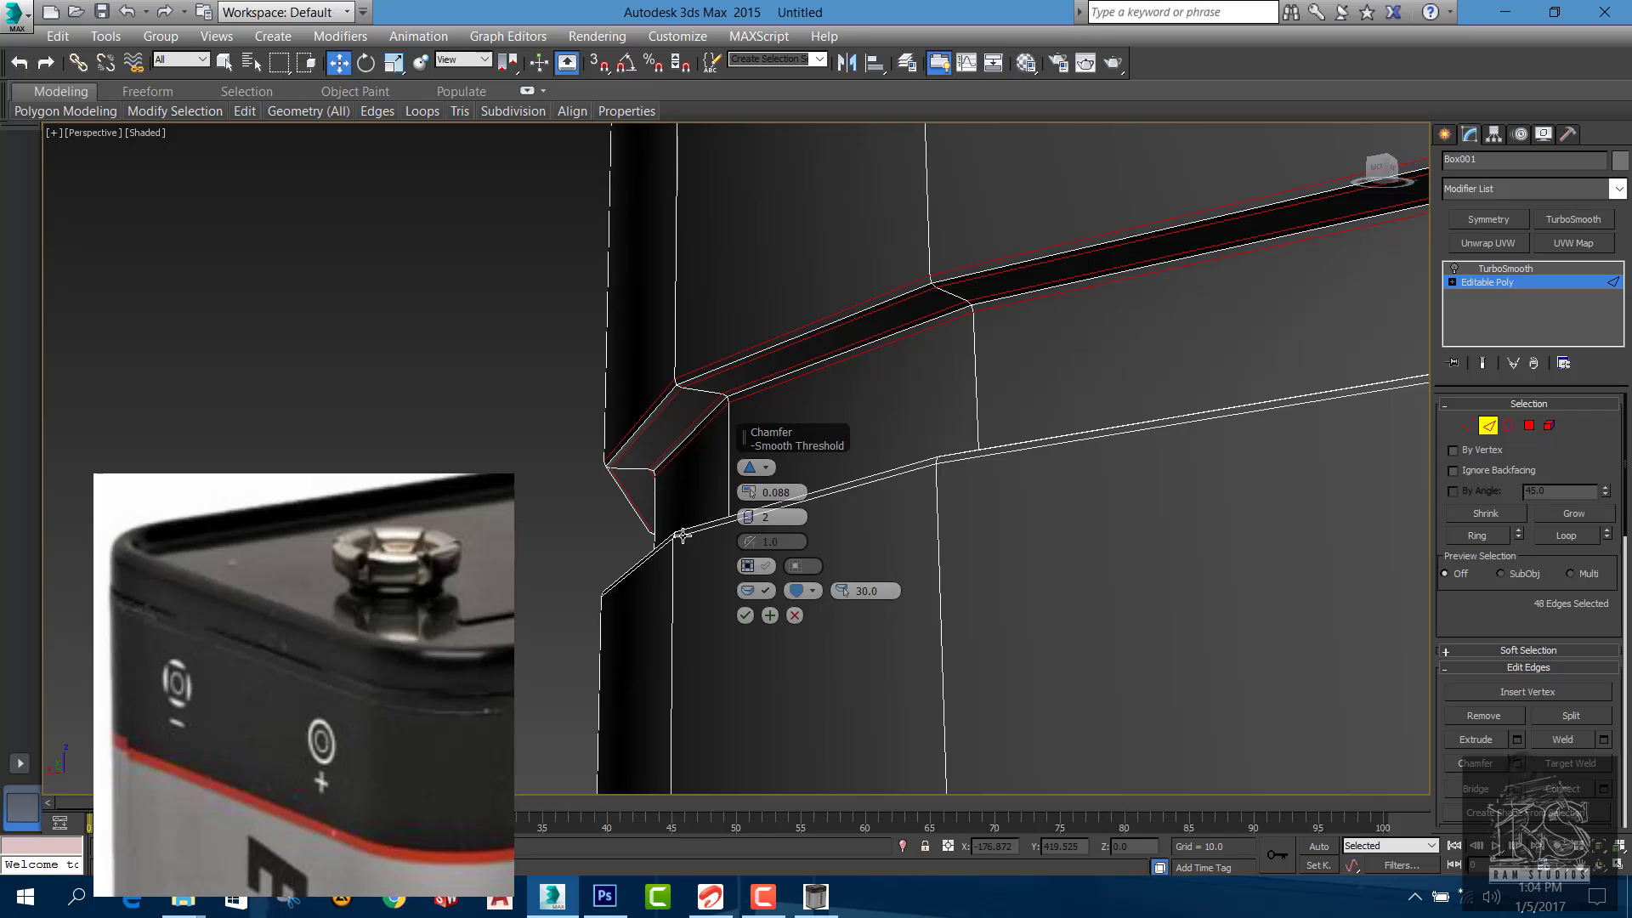
{"action": "left_click", "coordinate": [745, 616]}
{"action": "left_click", "coordinate": [555, 410]}
Return to the TurboSmooth level, turn the modifier on and deselect the box
{"action": "middle_click_drag", "start_coordinate": [554, 408], "coordinate": [536, 385], "text": "alt"}
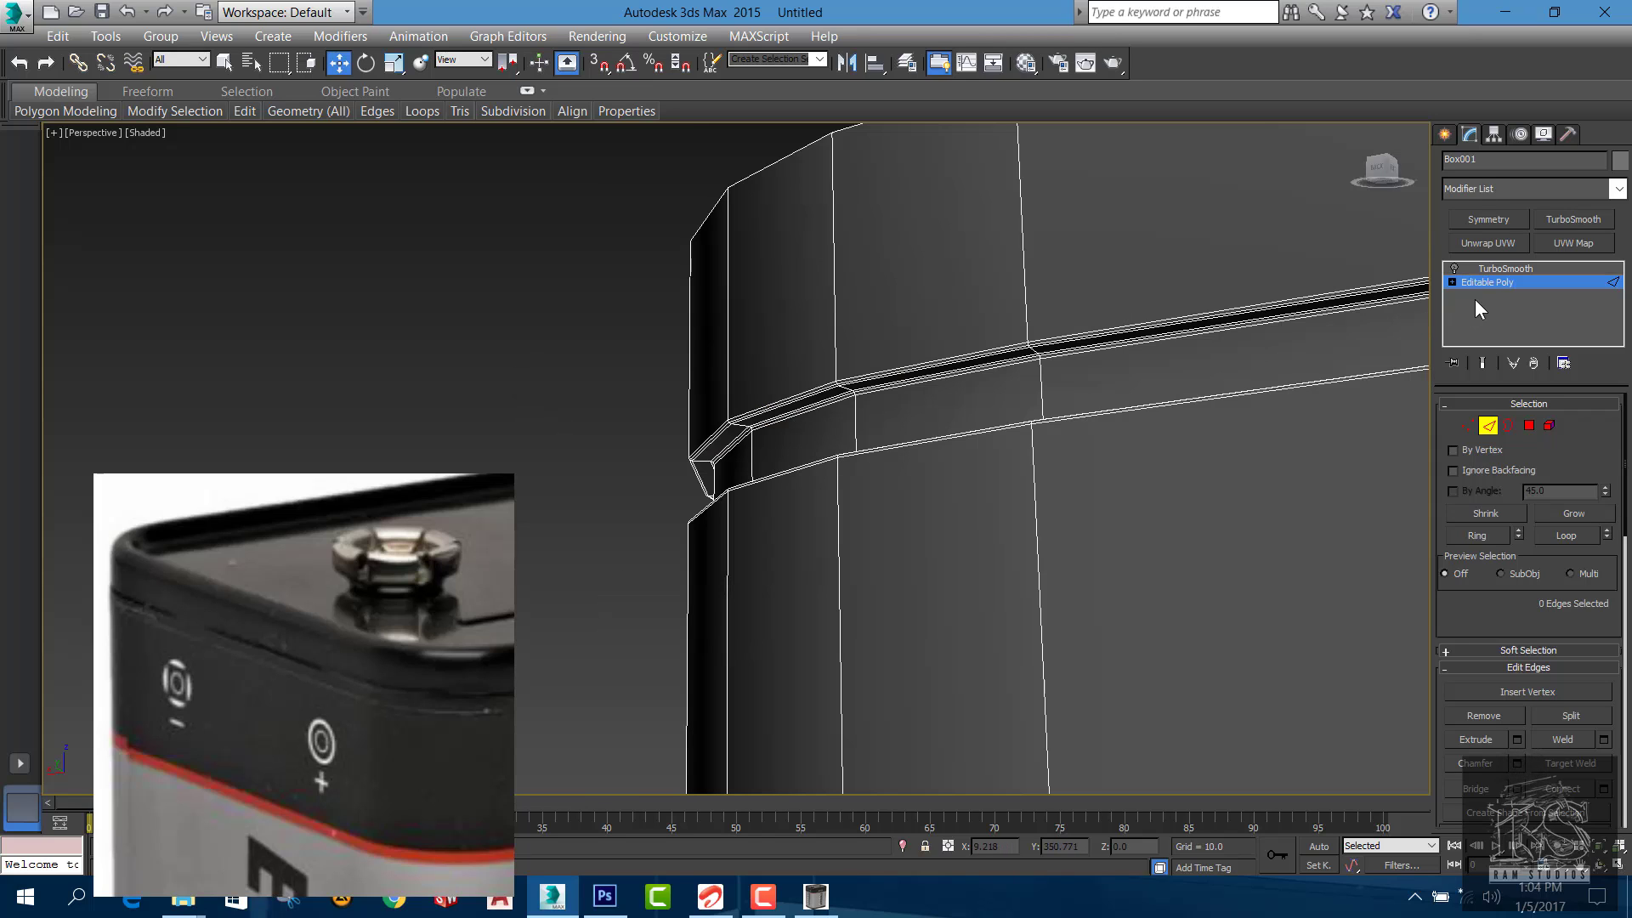
{"action": "scroll", "coordinate": [758, 413], "scroll_direction": "up", "scroll_amount": 3}
{"action": "left_click", "coordinate": [1505, 268]}
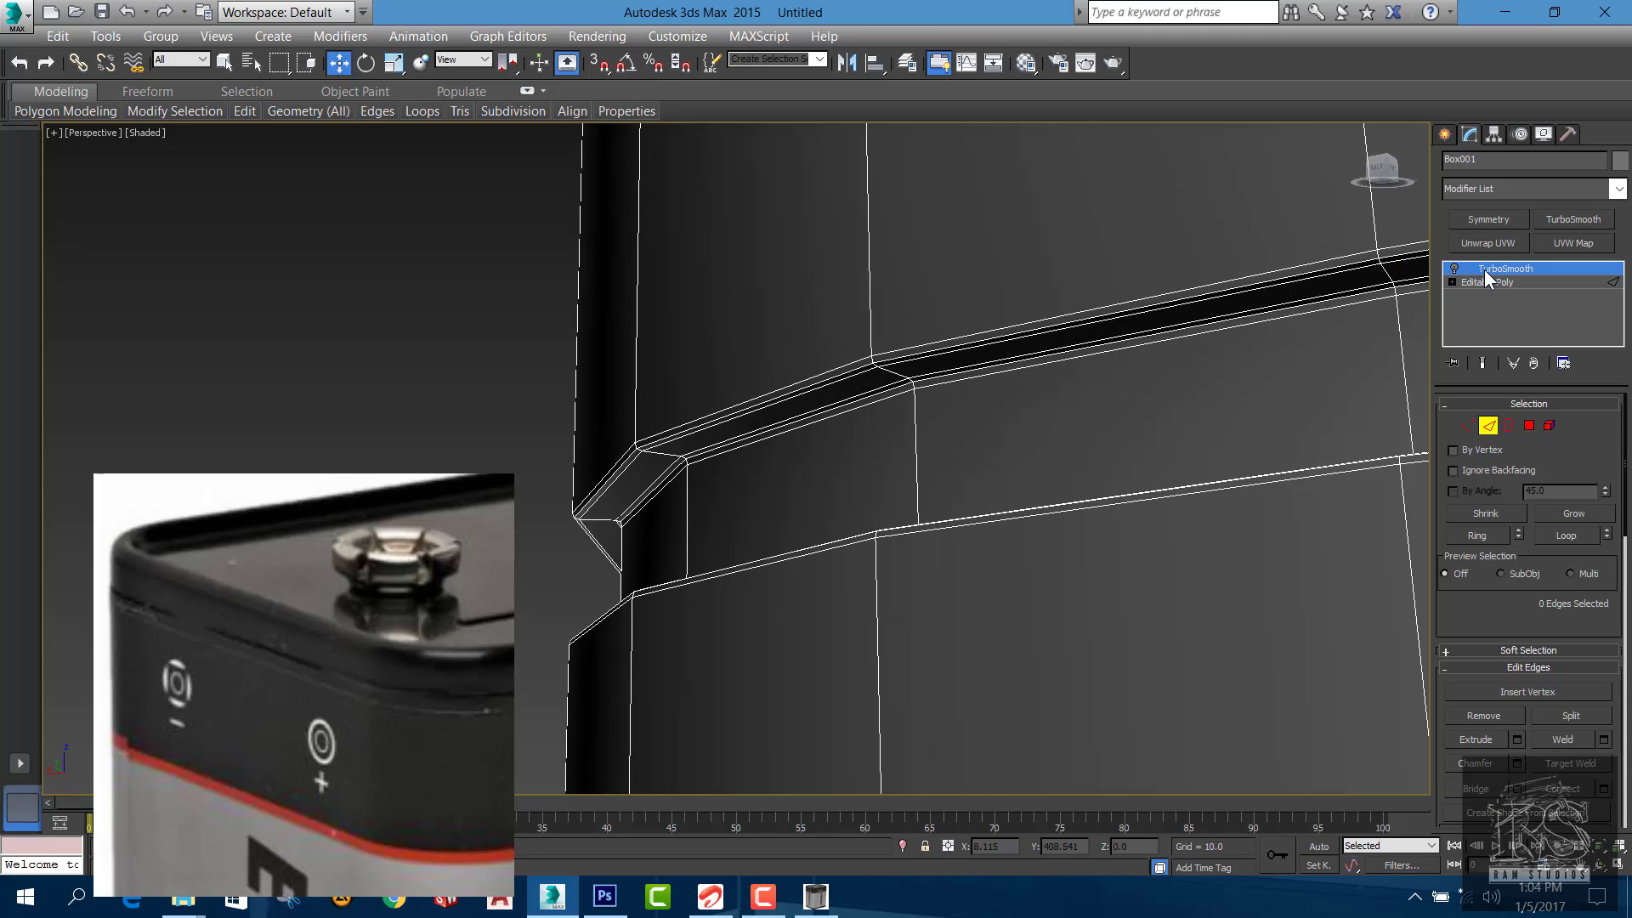
{"action": "left_click", "coordinate": [1453, 268]}
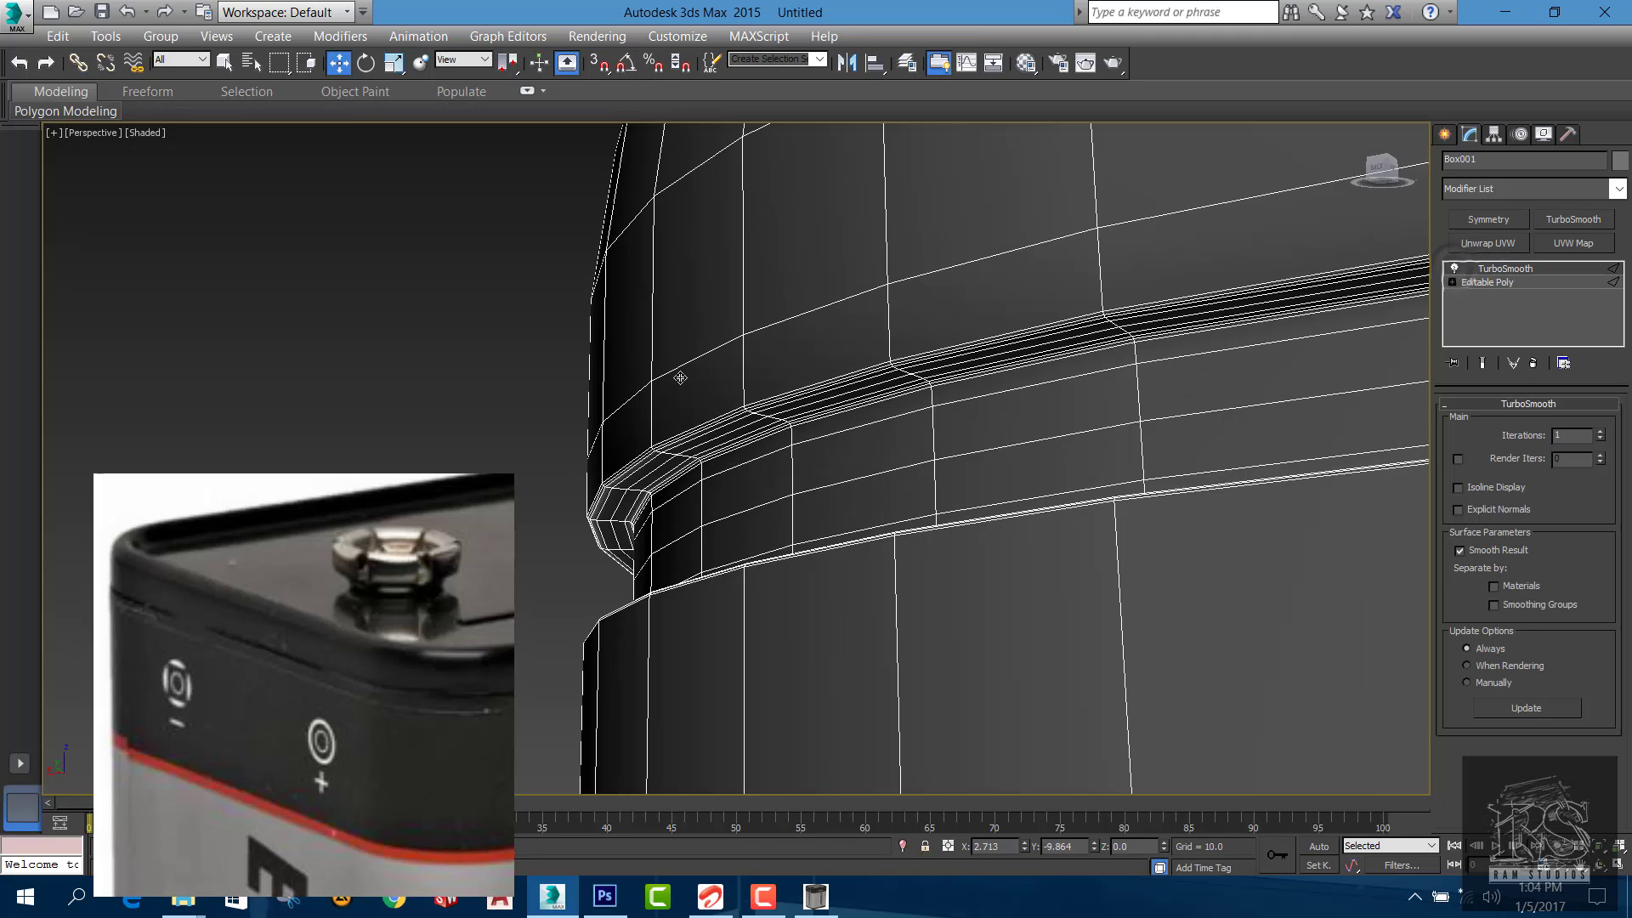
{"action": "left_click", "coordinate": [502, 361]}
Examine the smoothed groove and the ledge beneath it around the box's rounded corner
{"action": "scroll", "coordinate": [875, 455], "scroll_direction": "down", "scroll_amount": 2}
{"action": "scroll", "coordinate": [817, 469], "scroll_direction": "down", "scroll_amount": 1}
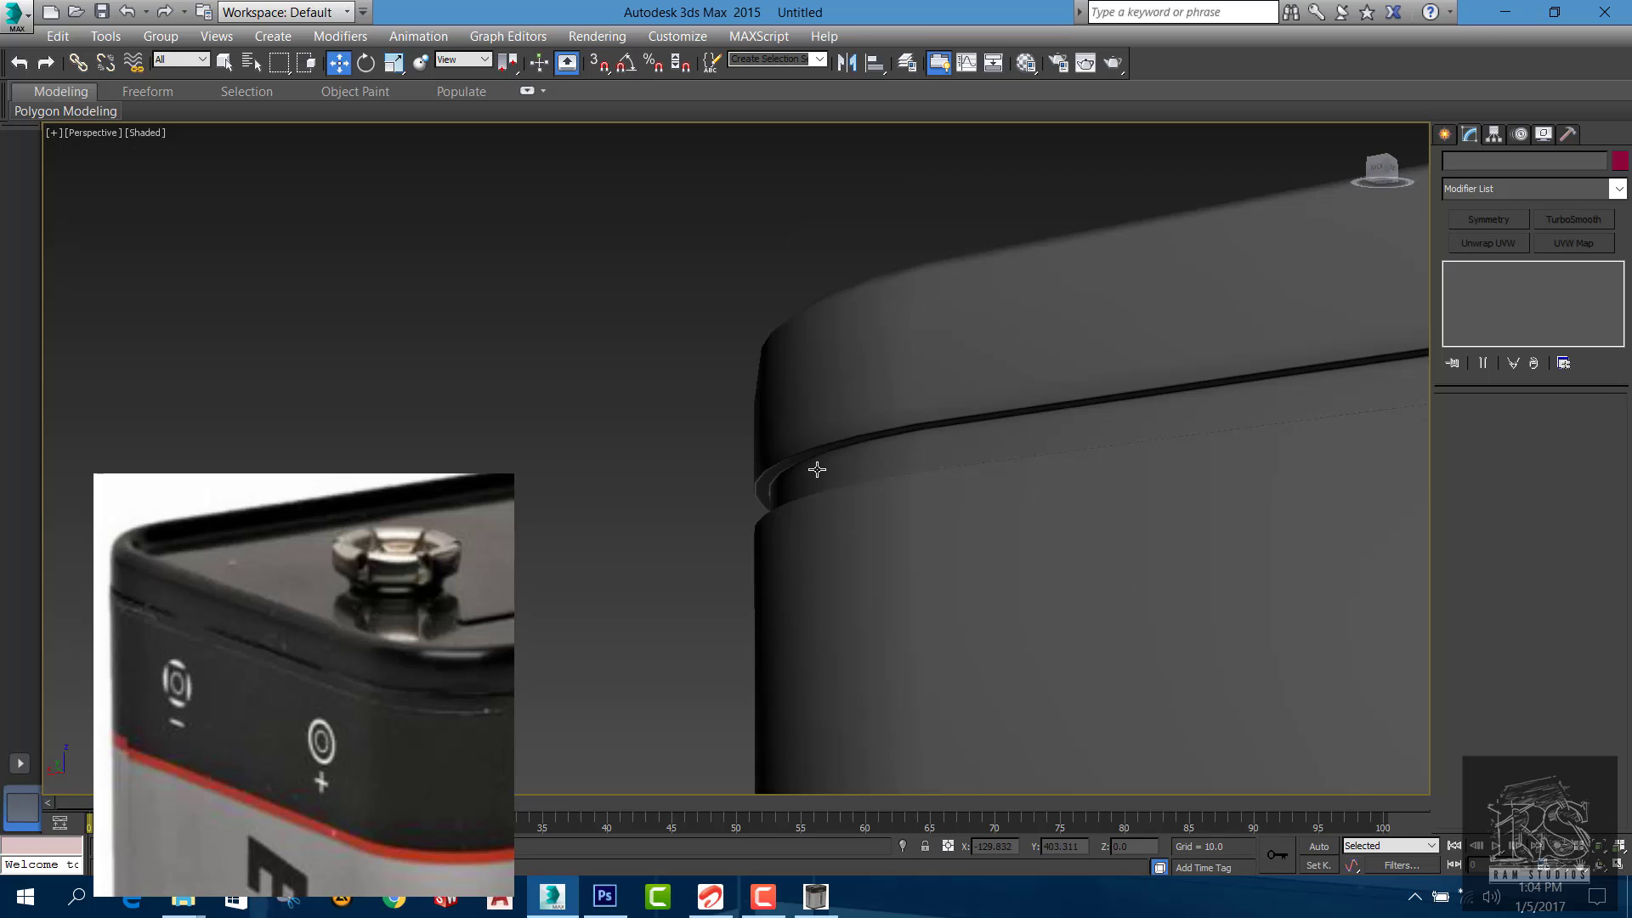
{"action": "middle_click_drag", "start_coordinate": [816, 466], "coordinate": [931, 631], "text": "alt"}
{"action": "scroll", "coordinate": [931, 631], "scroll_direction": "up", "scroll_amount": 3}
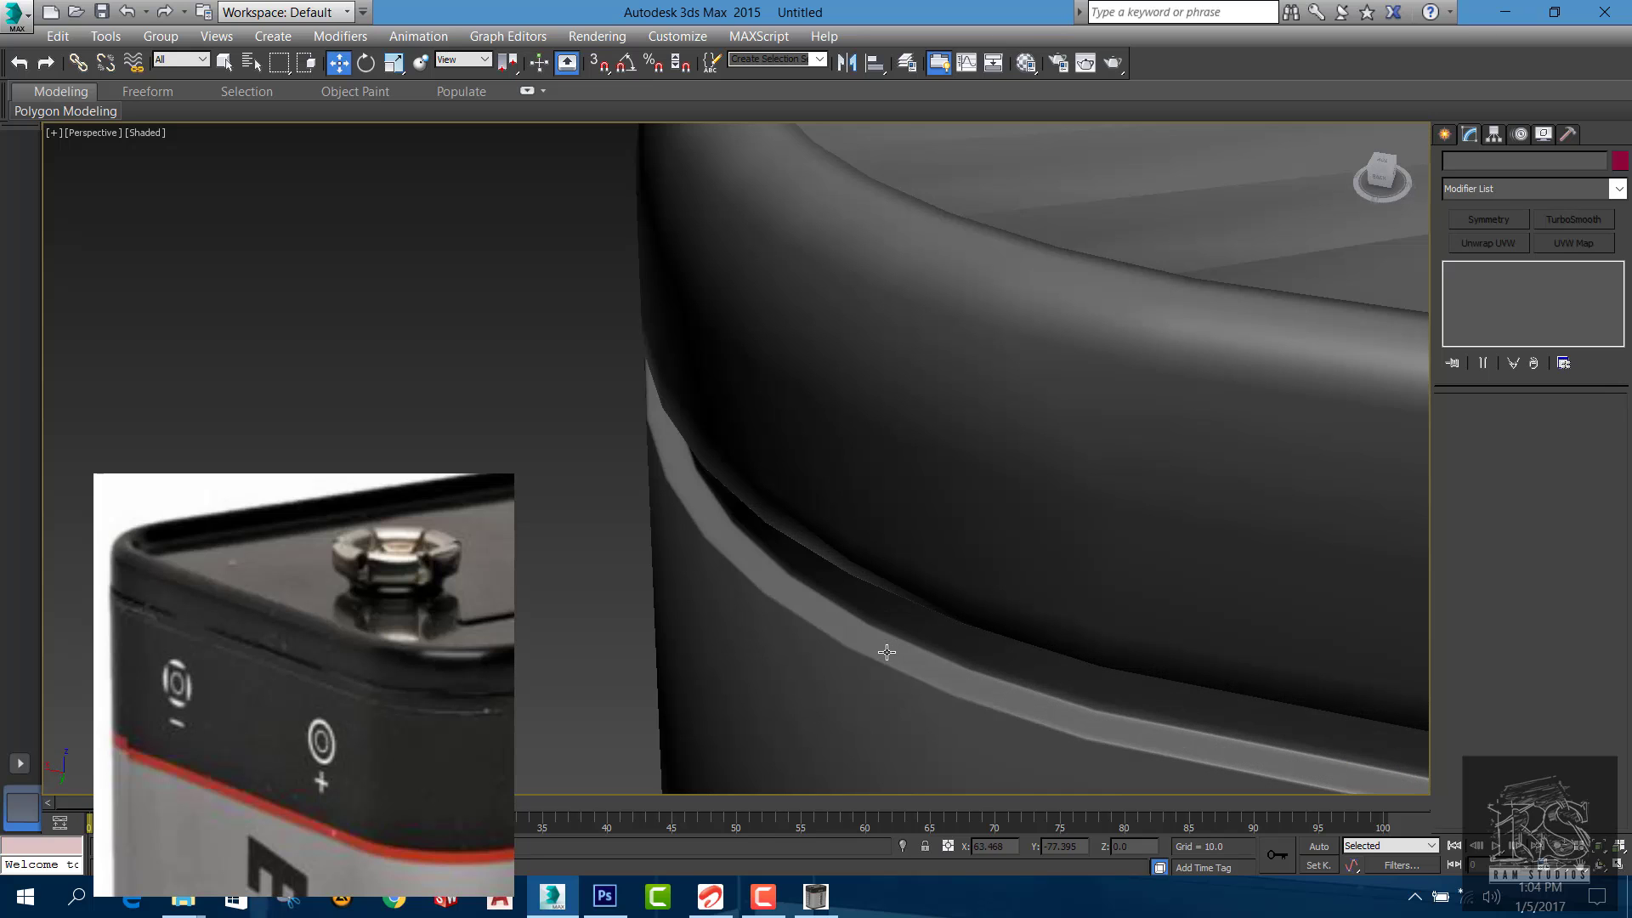
{"action": "scroll", "coordinate": [717, 541], "scroll_direction": "down", "scroll_amount": 2}
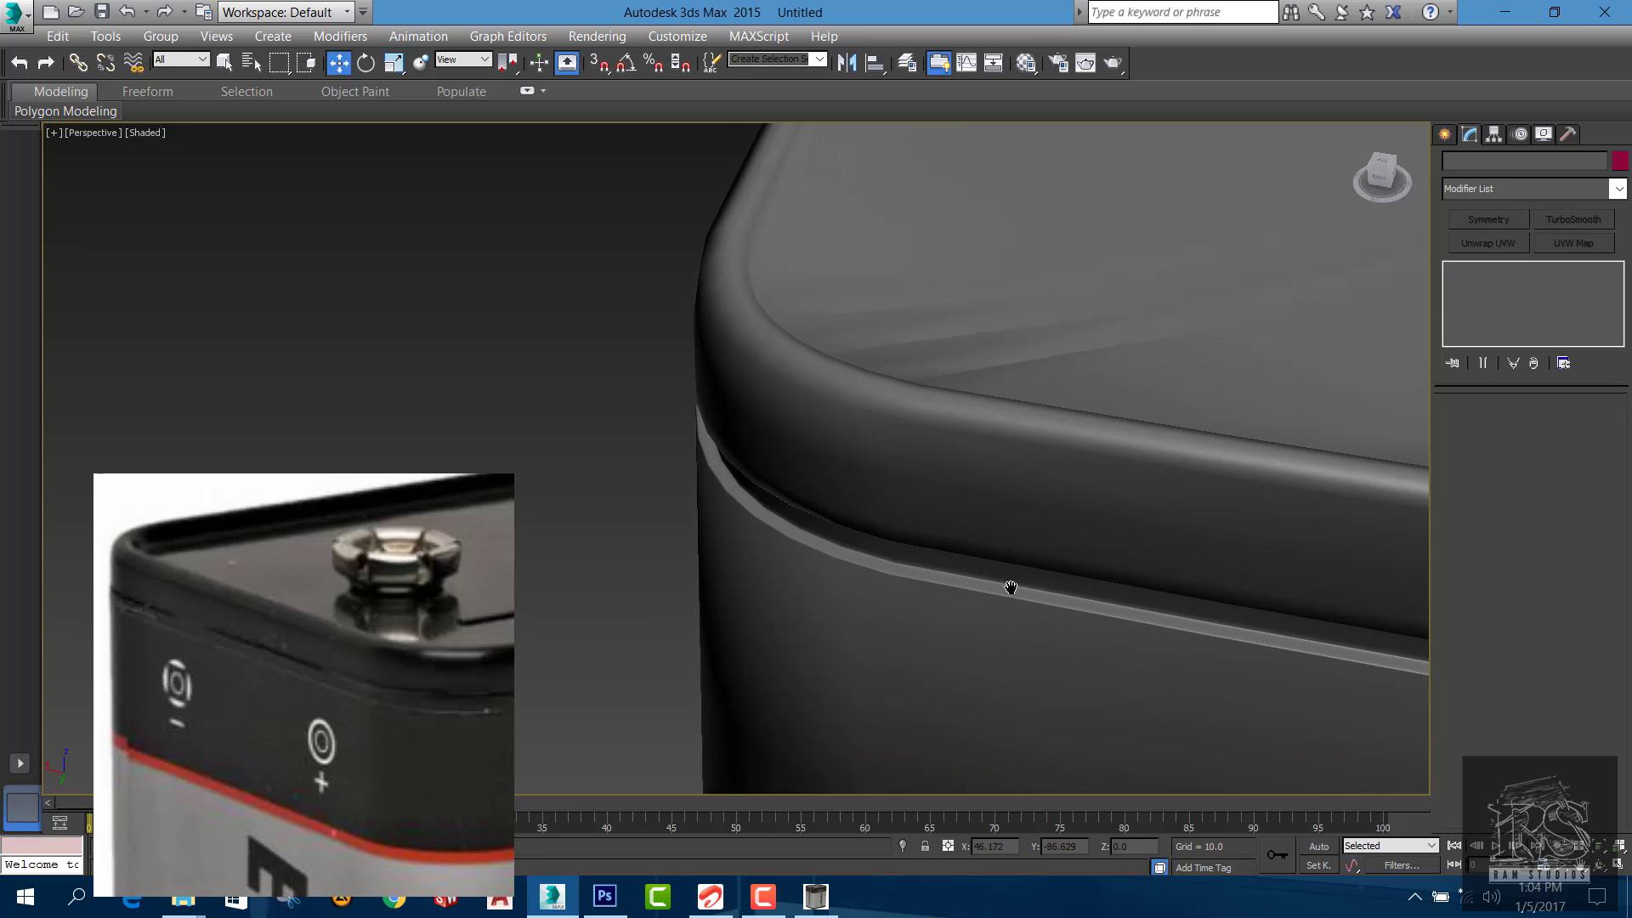
{"action": "scroll", "coordinate": [1077, 677], "scroll_direction": "down", "scroll_amount": 1}
{"action": "scroll", "coordinate": [714, 452], "scroll_direction": "up", "scroll_amount": 3}
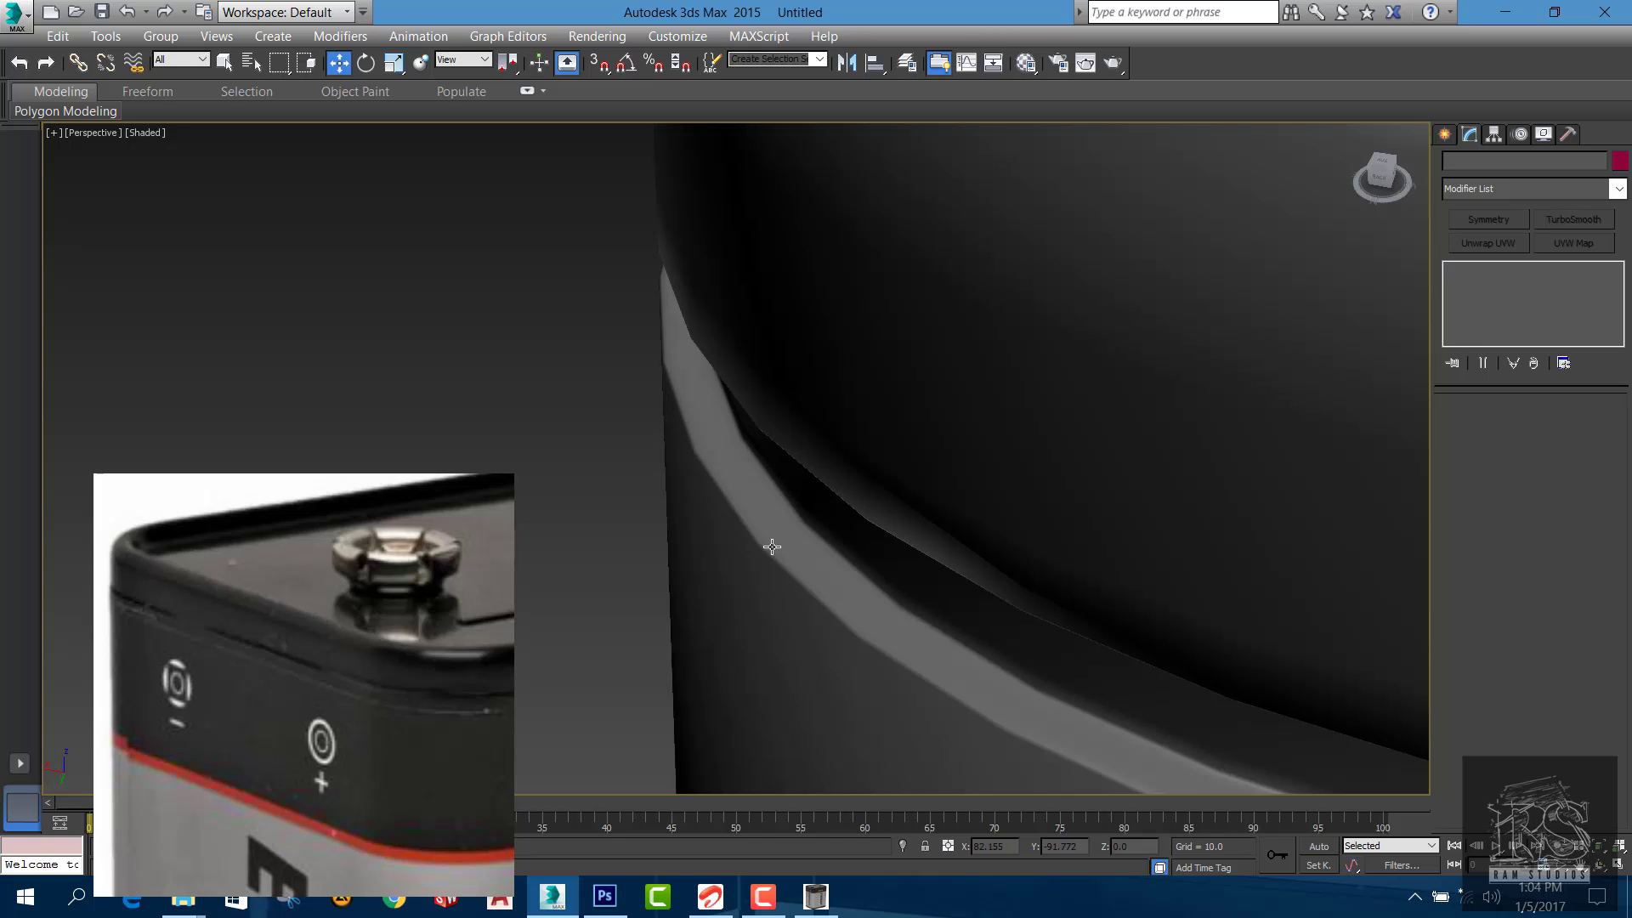
{"action": "scroll", "coordinate": [772, 547], "scroll_direction": "down", "scroll_amount": 3}
{"action": "scroll", "coordinate": [1093, 601], "scroll_direction": "up", "scroll_amount": 1}
Set the box's TurboSmooth iterations to 3 and deselect it
{"action": "left_click", "coordinate": [764, 648]}
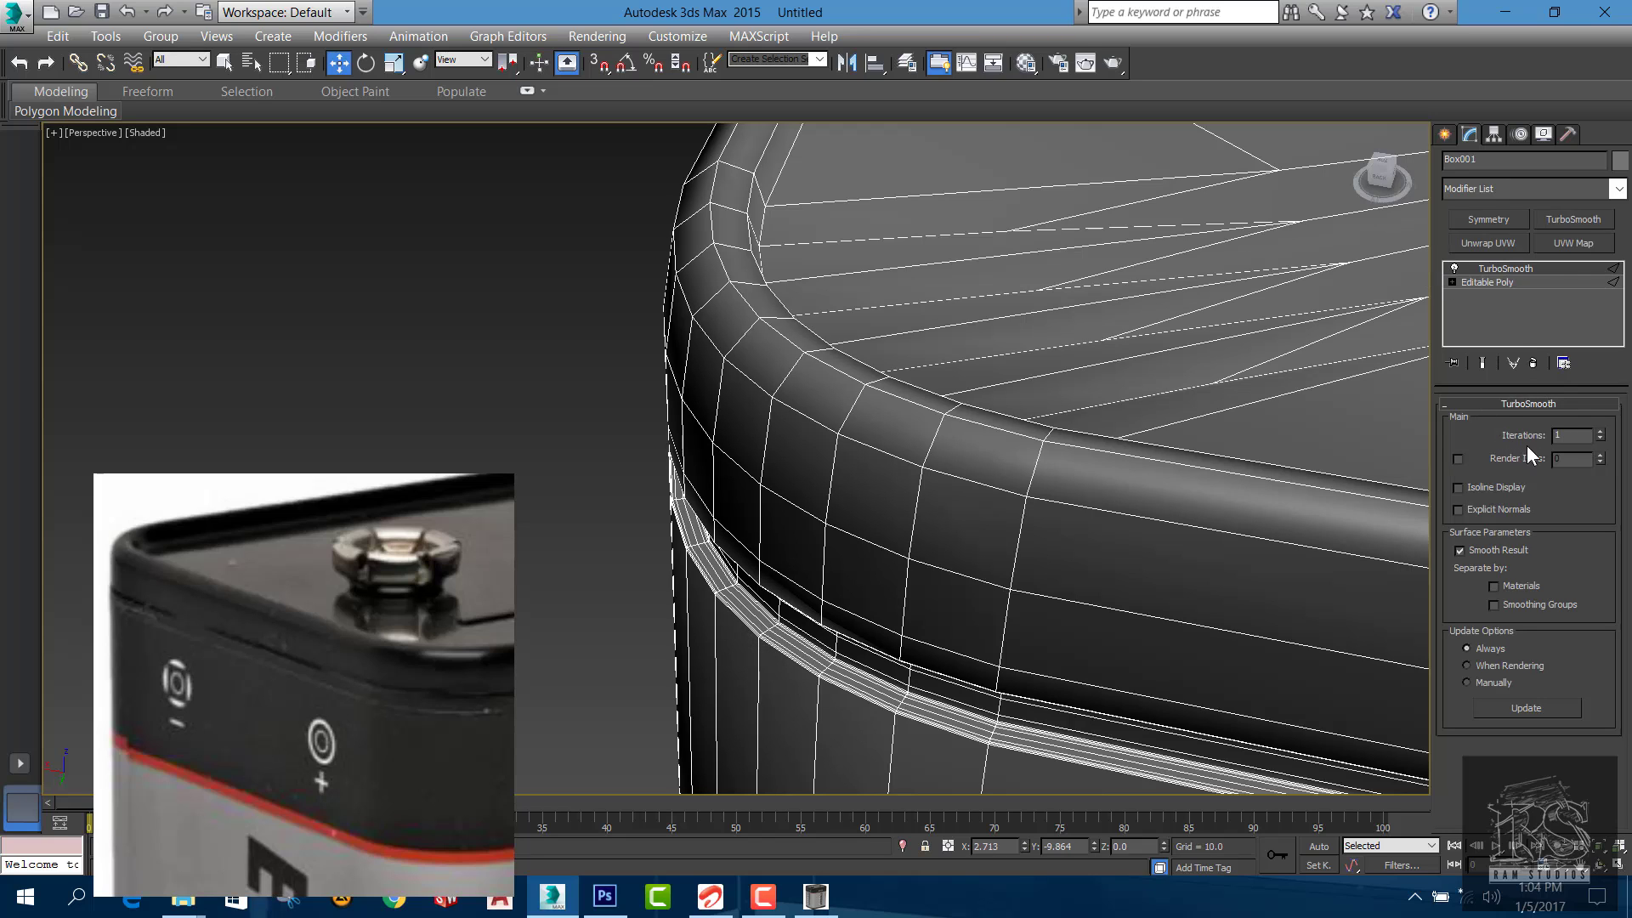
{"action": "left_click", "coordinate": [1599, 432]}
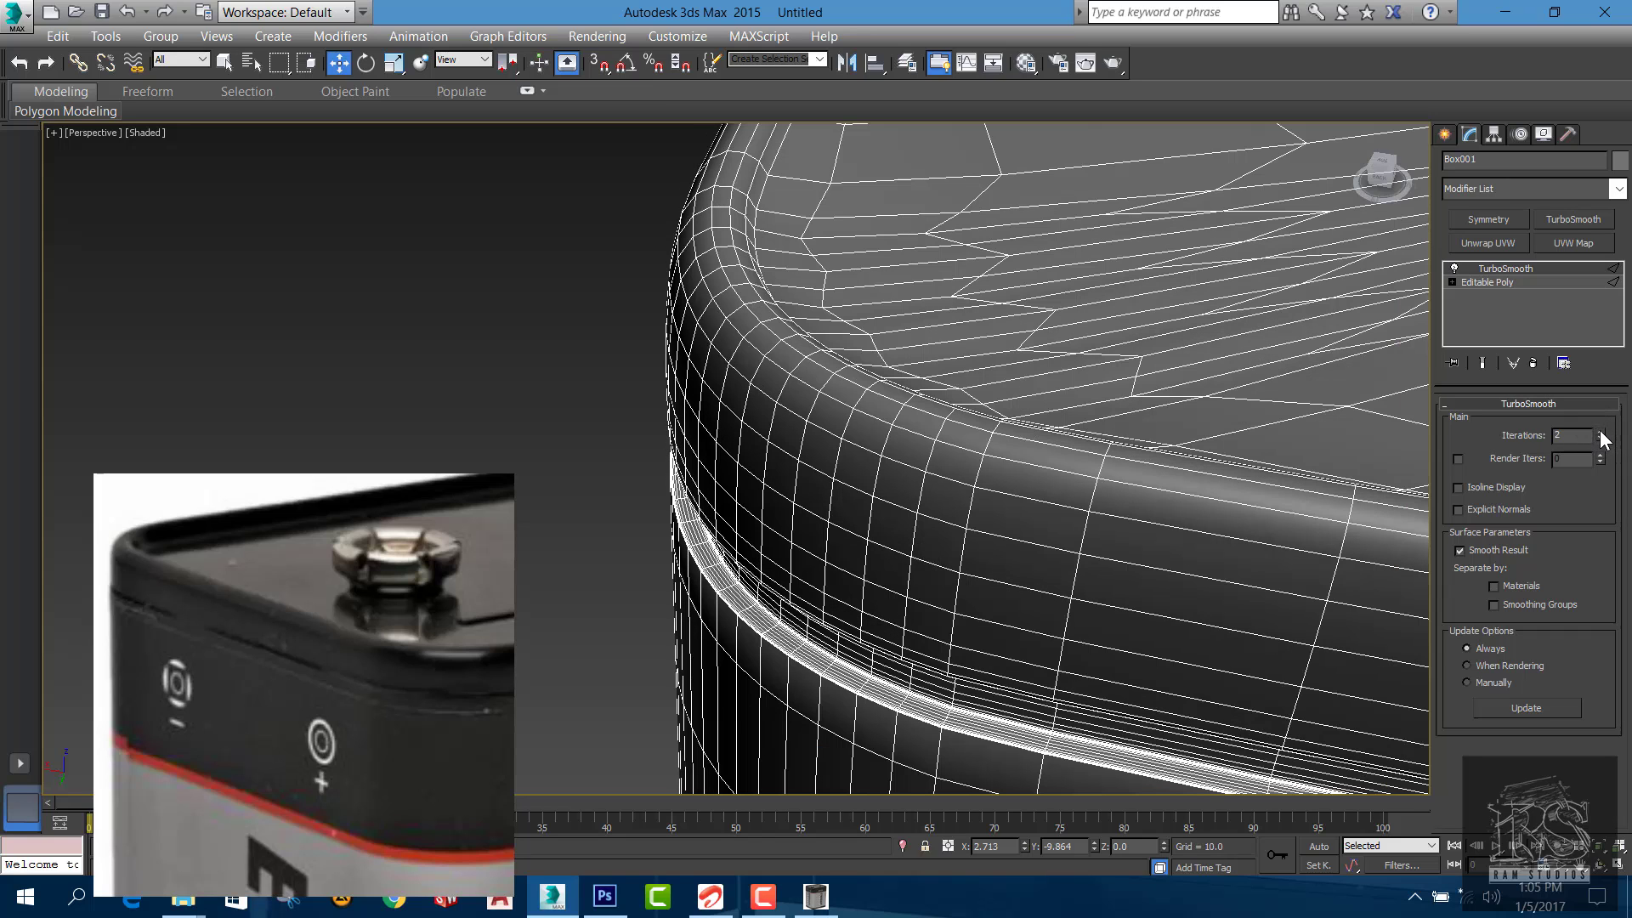
{"action": "left_click", "coordinate": [1601, 433]}
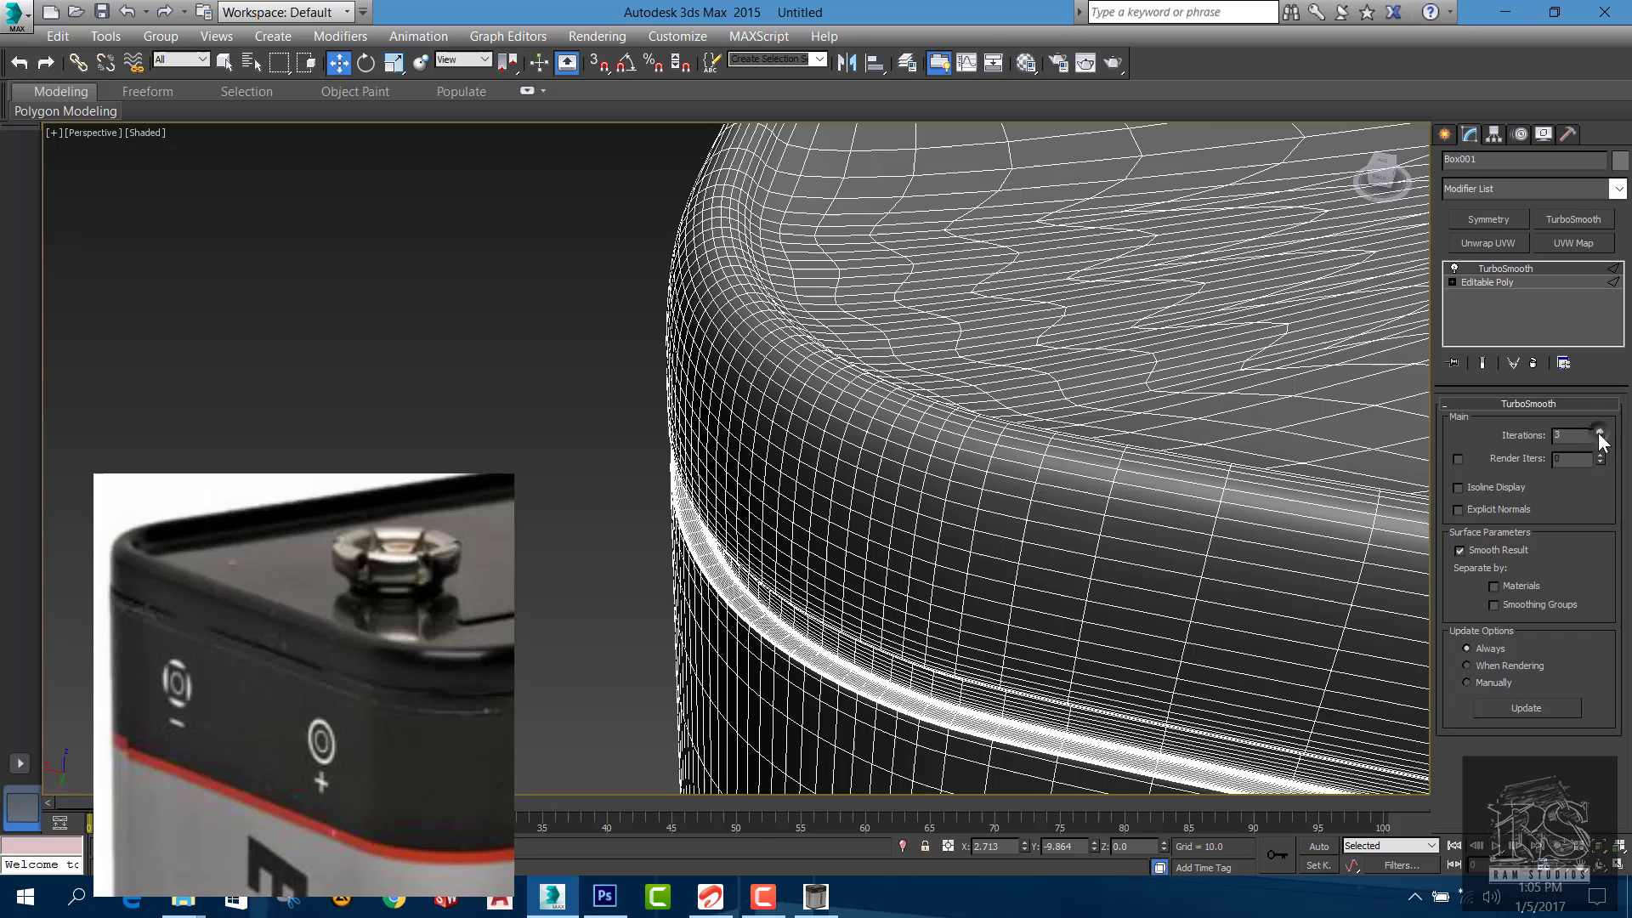
{"action": "left_click", "coordinate": [610, 350]}
Examine the smoothed groove, rim and top face for shading artifacts near the rounded corner
{"action": "middle_click_drag", "start_coordinate": [725, 400], "coordinate": [771, 510], "text": "alt"}
{"action": "scroll", "coordinate": [728, 397], "scroll_direction": "up", "scroll_amount": 4}
{"action": "scroll", "coordinate": [728, 396], "scroll_direction": "down", "scroll_amount": 9}
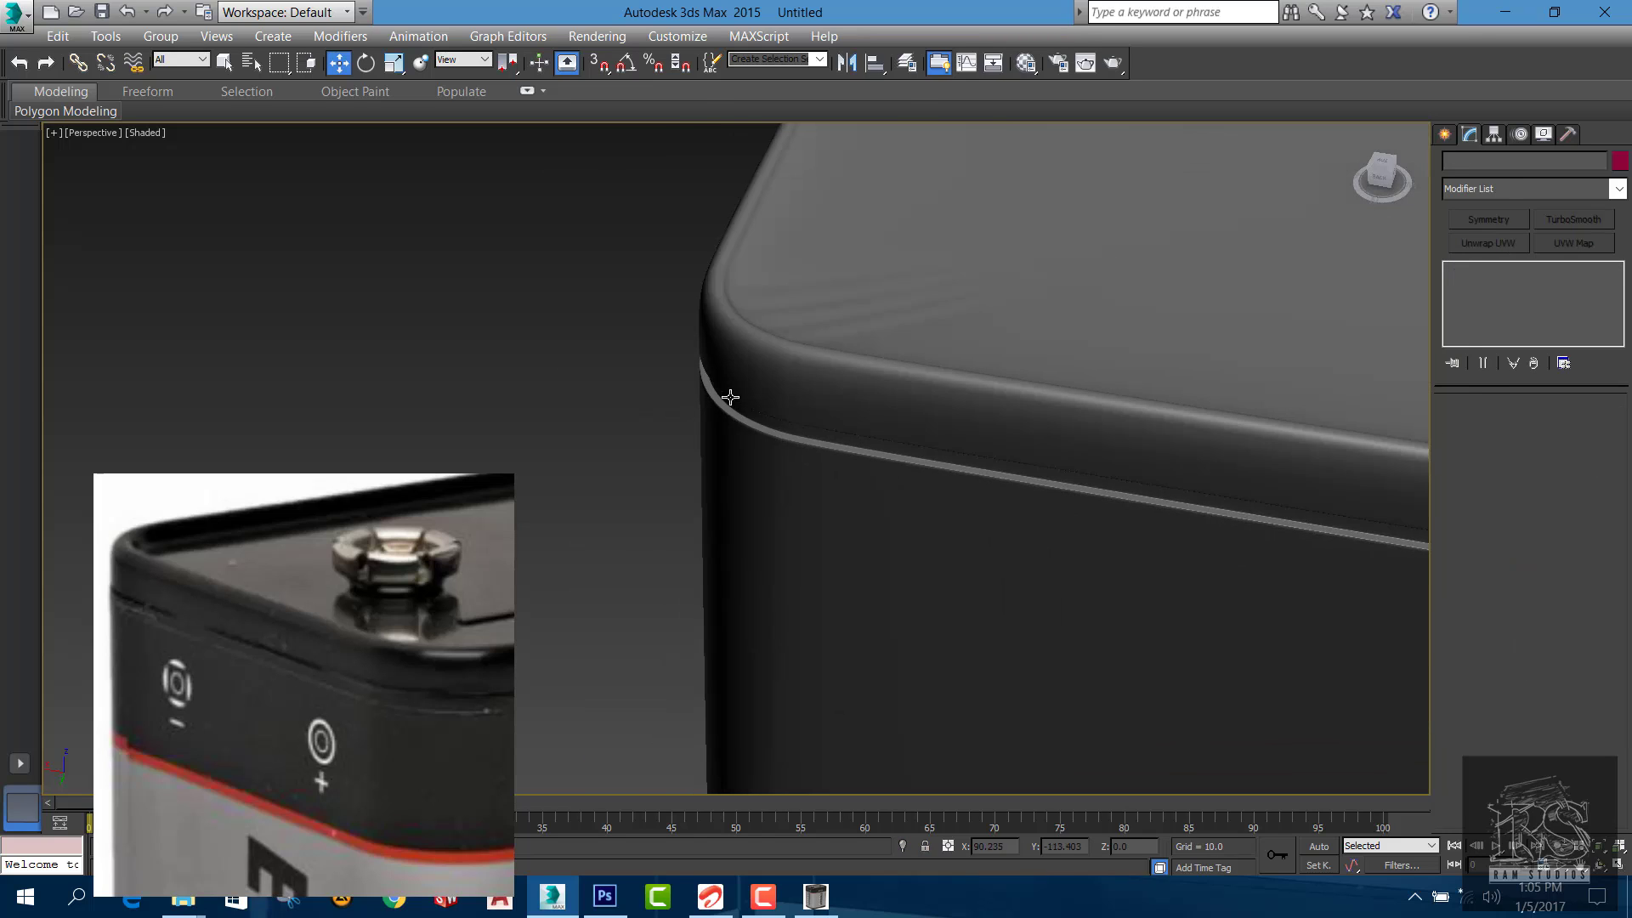
{"action": "middle_click_drag", "start_coordinate": [849, 459], "coordinate": [1002, 455], "text": "alt"}
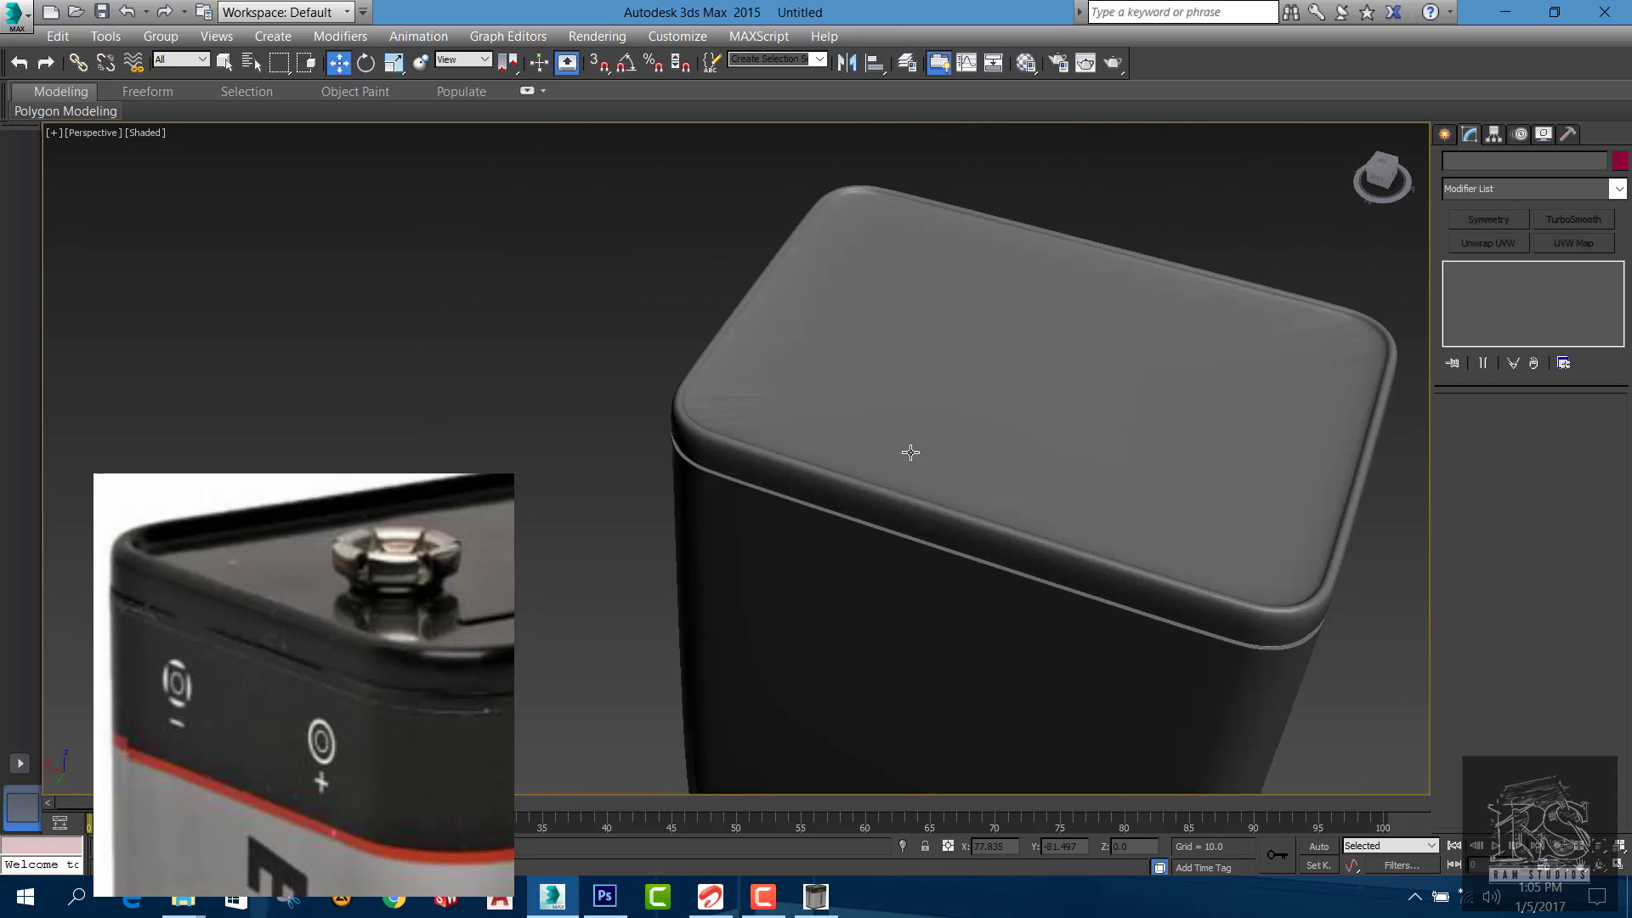
{"action": "scroll", "coordinate": [643, 438], "scroll_direction": "up", "scroll_amount": 4}
{"action": "scroll", "coordinate": [644, 433], "scroll_direction": "up", "scroll_amount": 5}
{"action": "scroll", "coordinate": [795, 400], "scroll_direction": "down", "scroll_amount": 4}
{"action": "scroll", "coordinate": [835, 379], "scroll_direction": "up", "scroll_amount": 3}
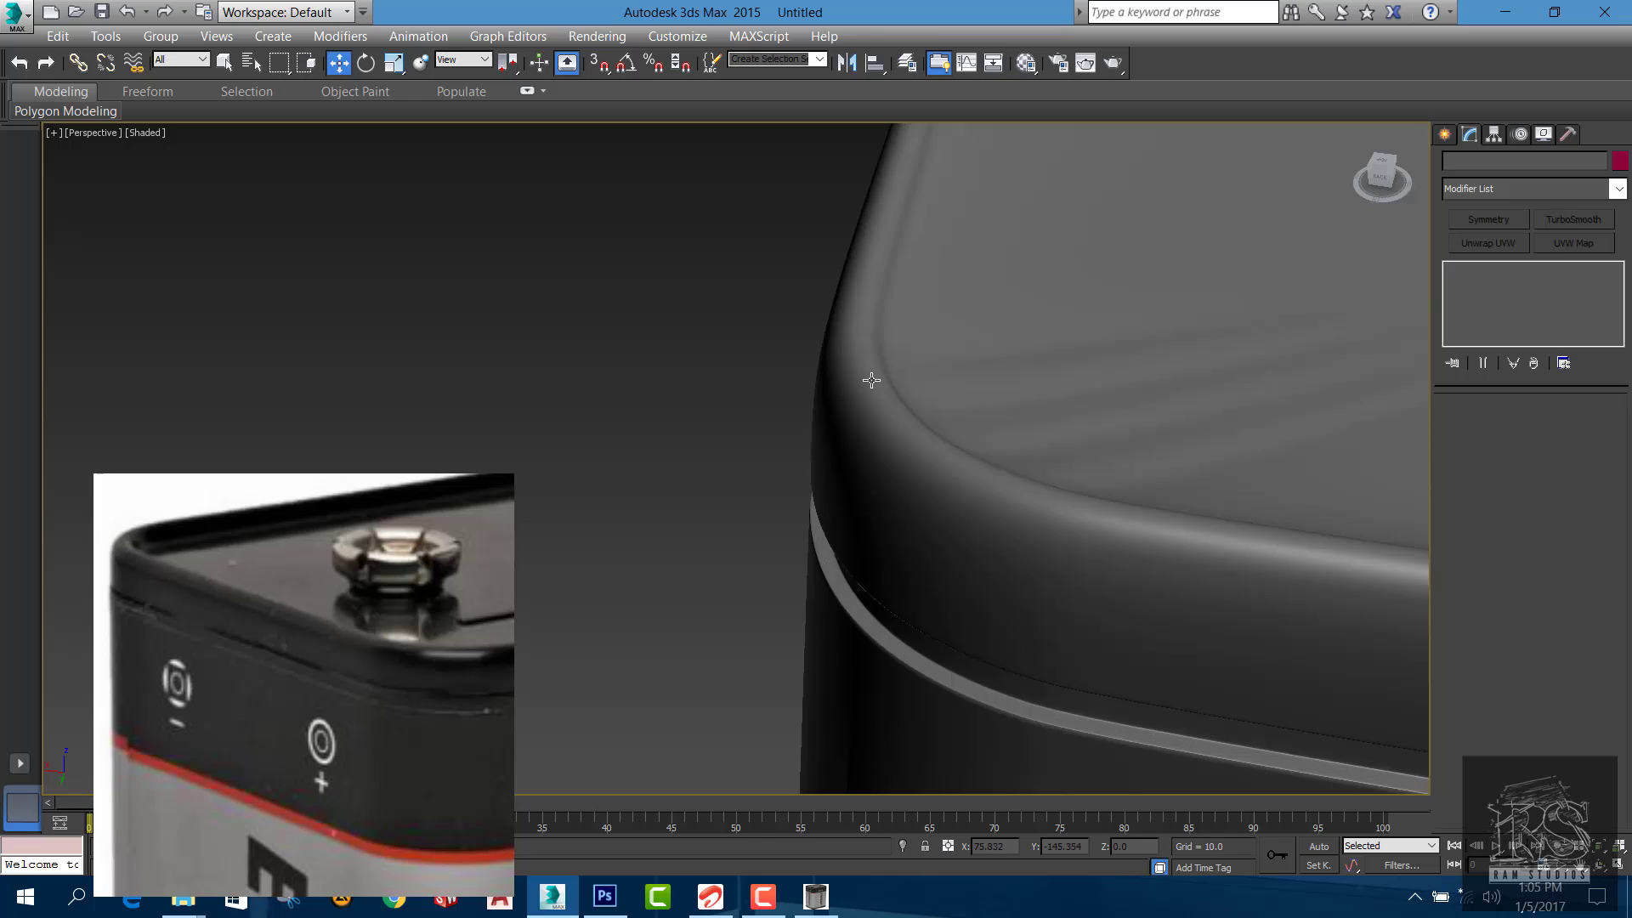
{"action": "key", "text": "alt"}
{"action": "scroll", "coordinate": [873, 405], "scroll_direction": "down", "scroll_amount": 3}
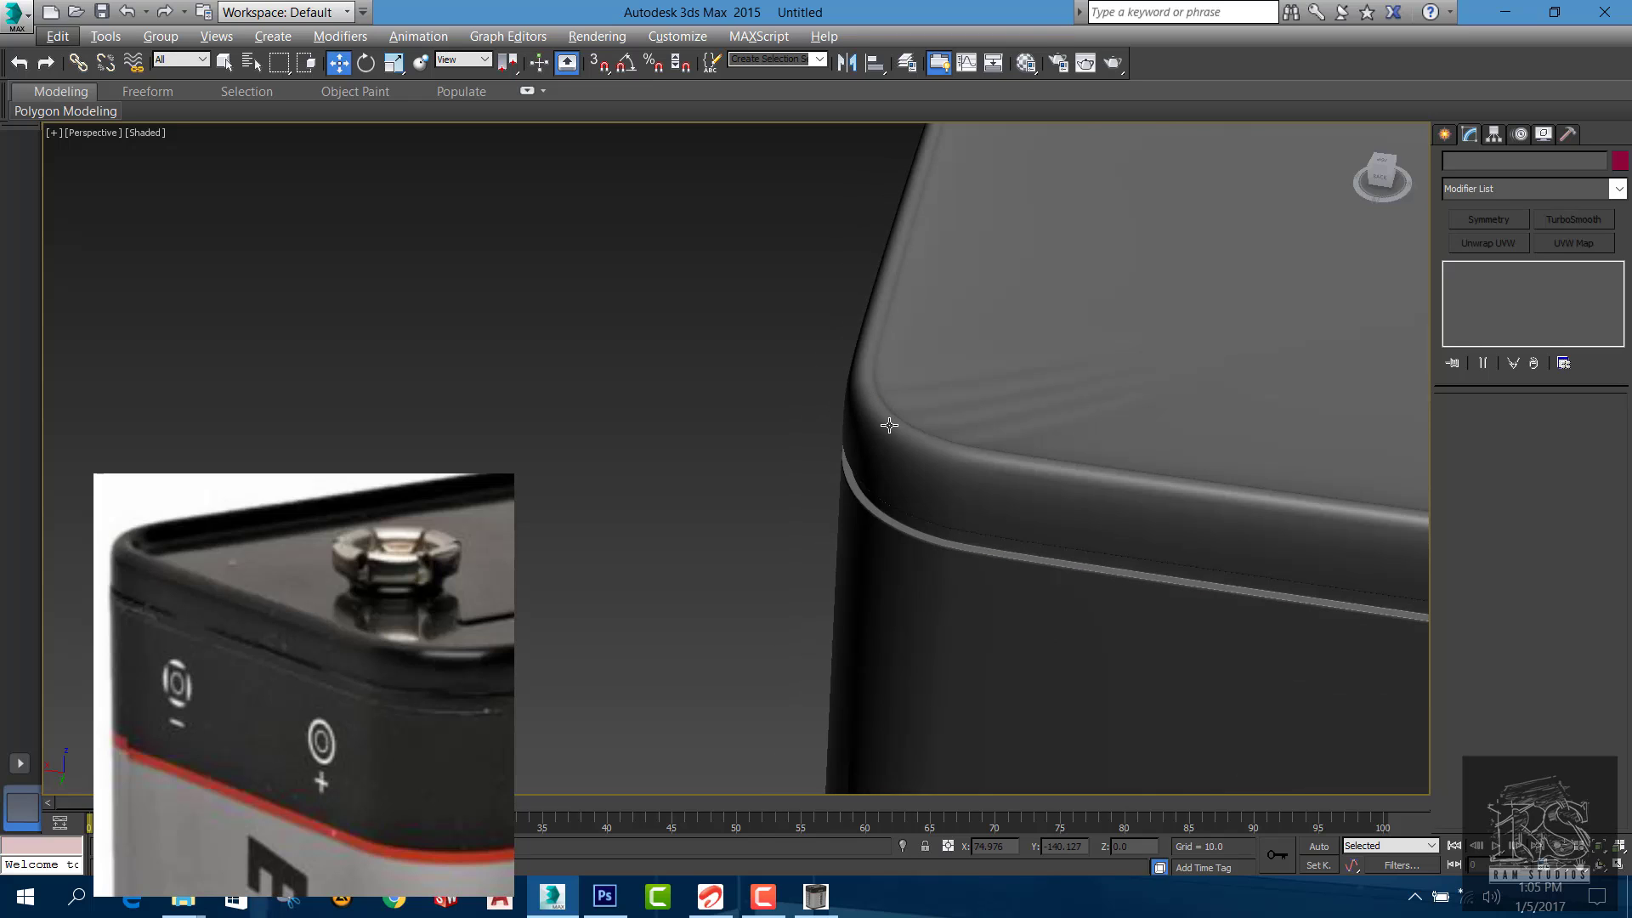
{"action": "middle_click_drag", "start_coordinate": [889, 425], "coordinate": [918, 443], "text": "alt"}
{"action": "middle_click_drag", "start_coordinate": [918, 444], "coordinate": [1074, 649]}
{"action": "middle_click_drag", "start_coordinate": [856, 329], "coordinate": [858, 587]}
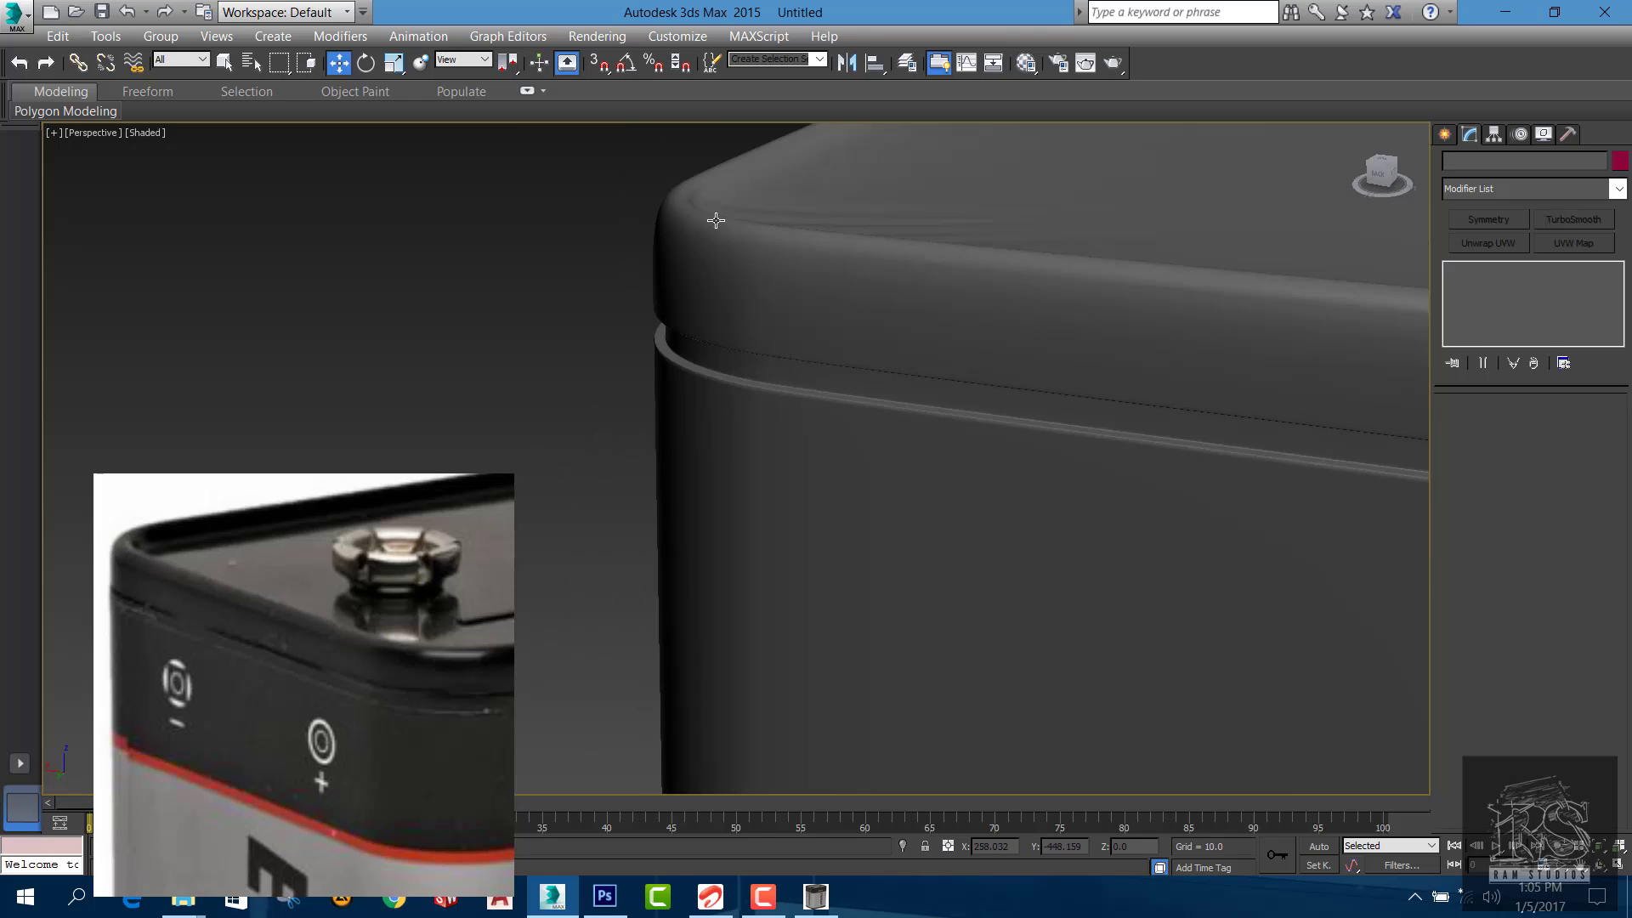
{"action": "middle_click_drag", "start_coordinate": [714, 218], "coordinate": [812, 336], "text": "alt"}
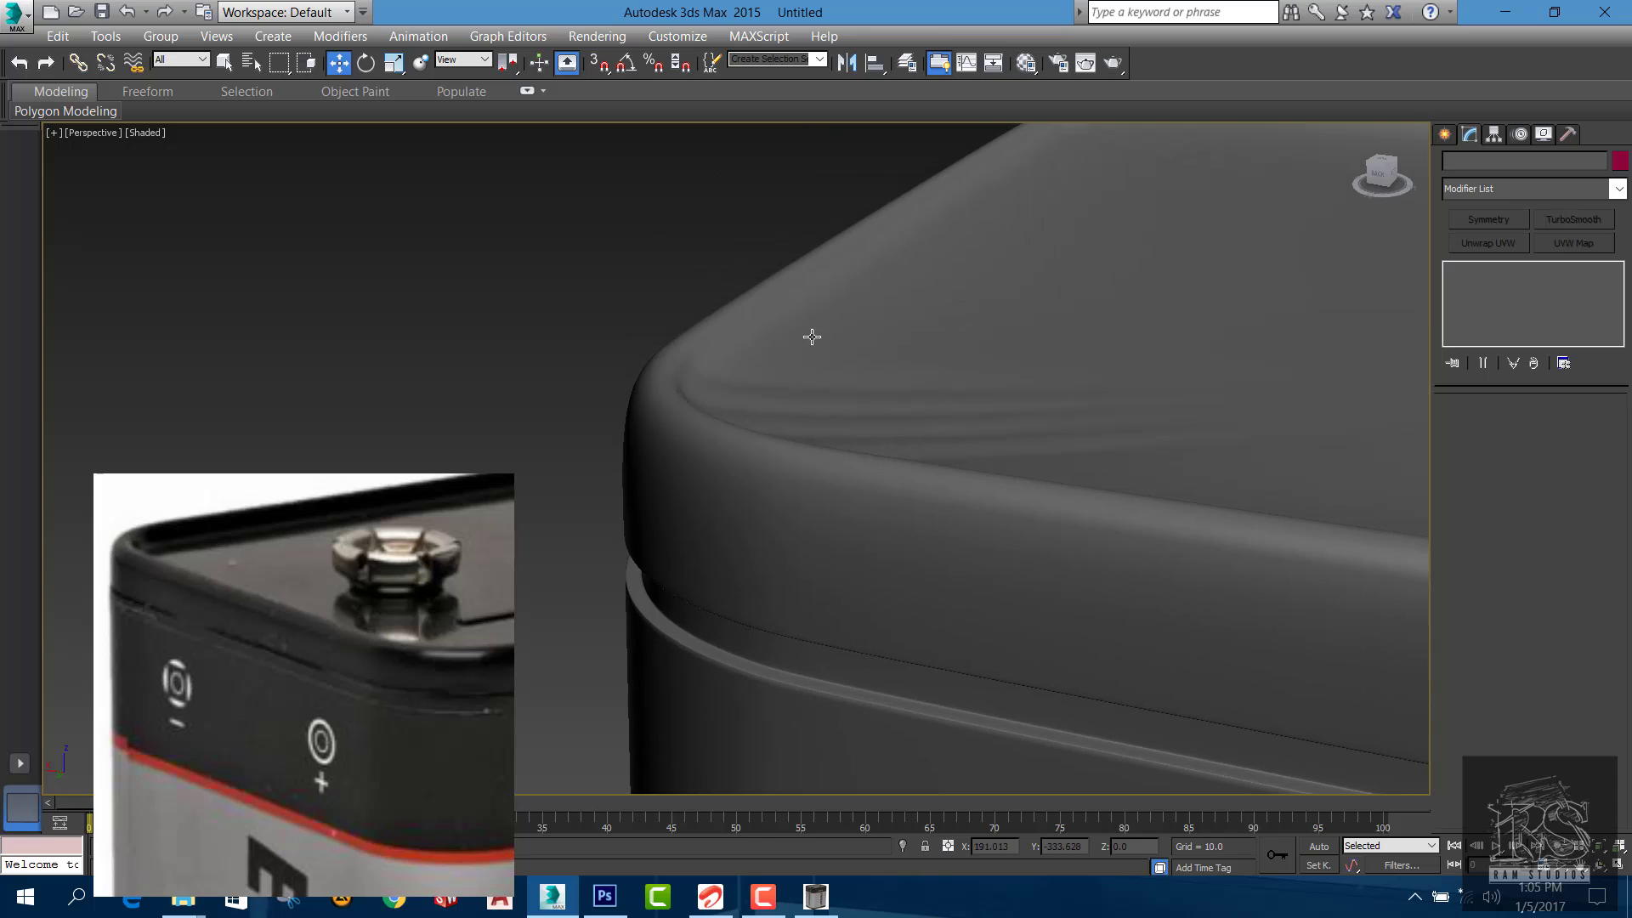
At the Editable Poly level, convert the recessed top face's selection to its edges and chamfer them by 0.088 with 2 segments
{"action": "left_click", "coordinate": [779, 397]}
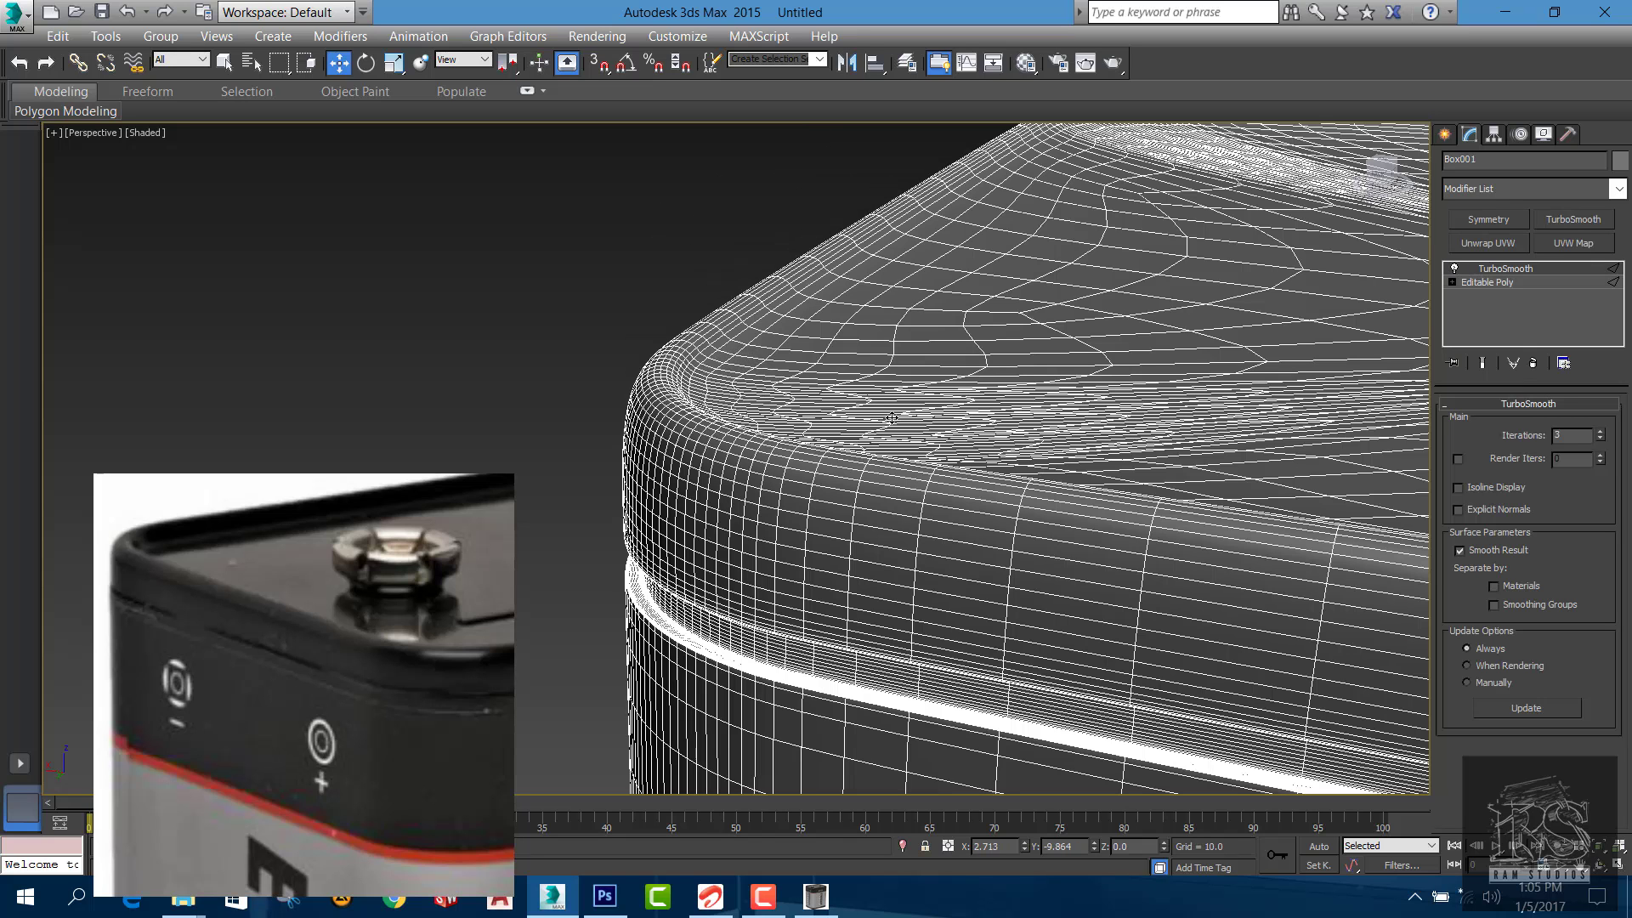
{"action": "left_click", "coordinate": [1510, 287]}
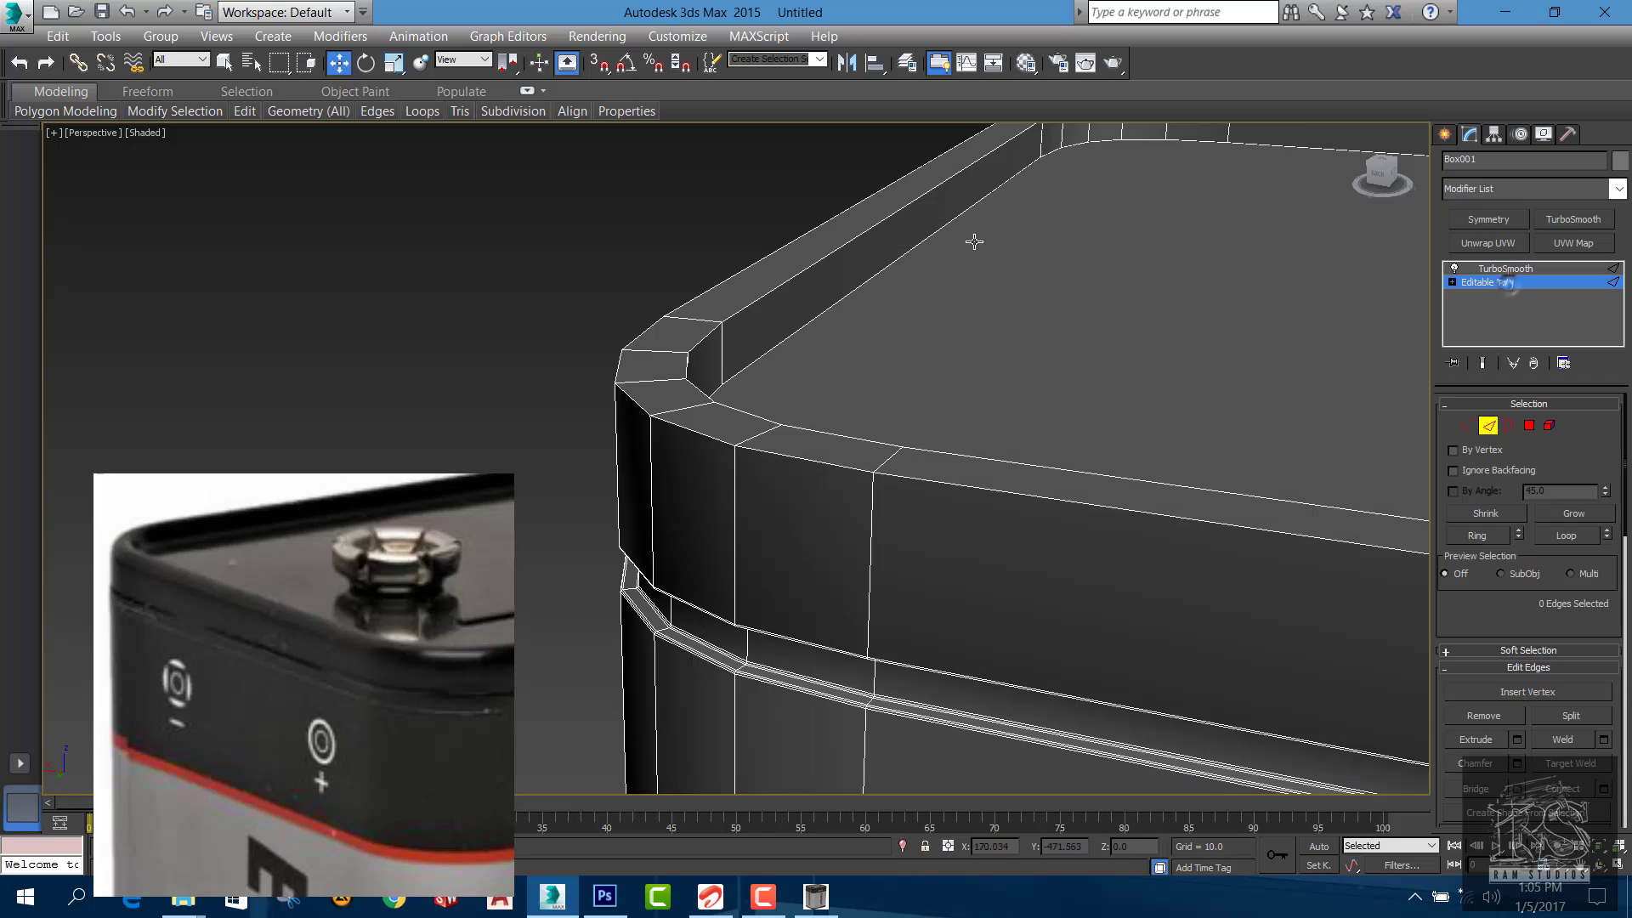
{"action": "left_click", "coordinate": [942, 228]}
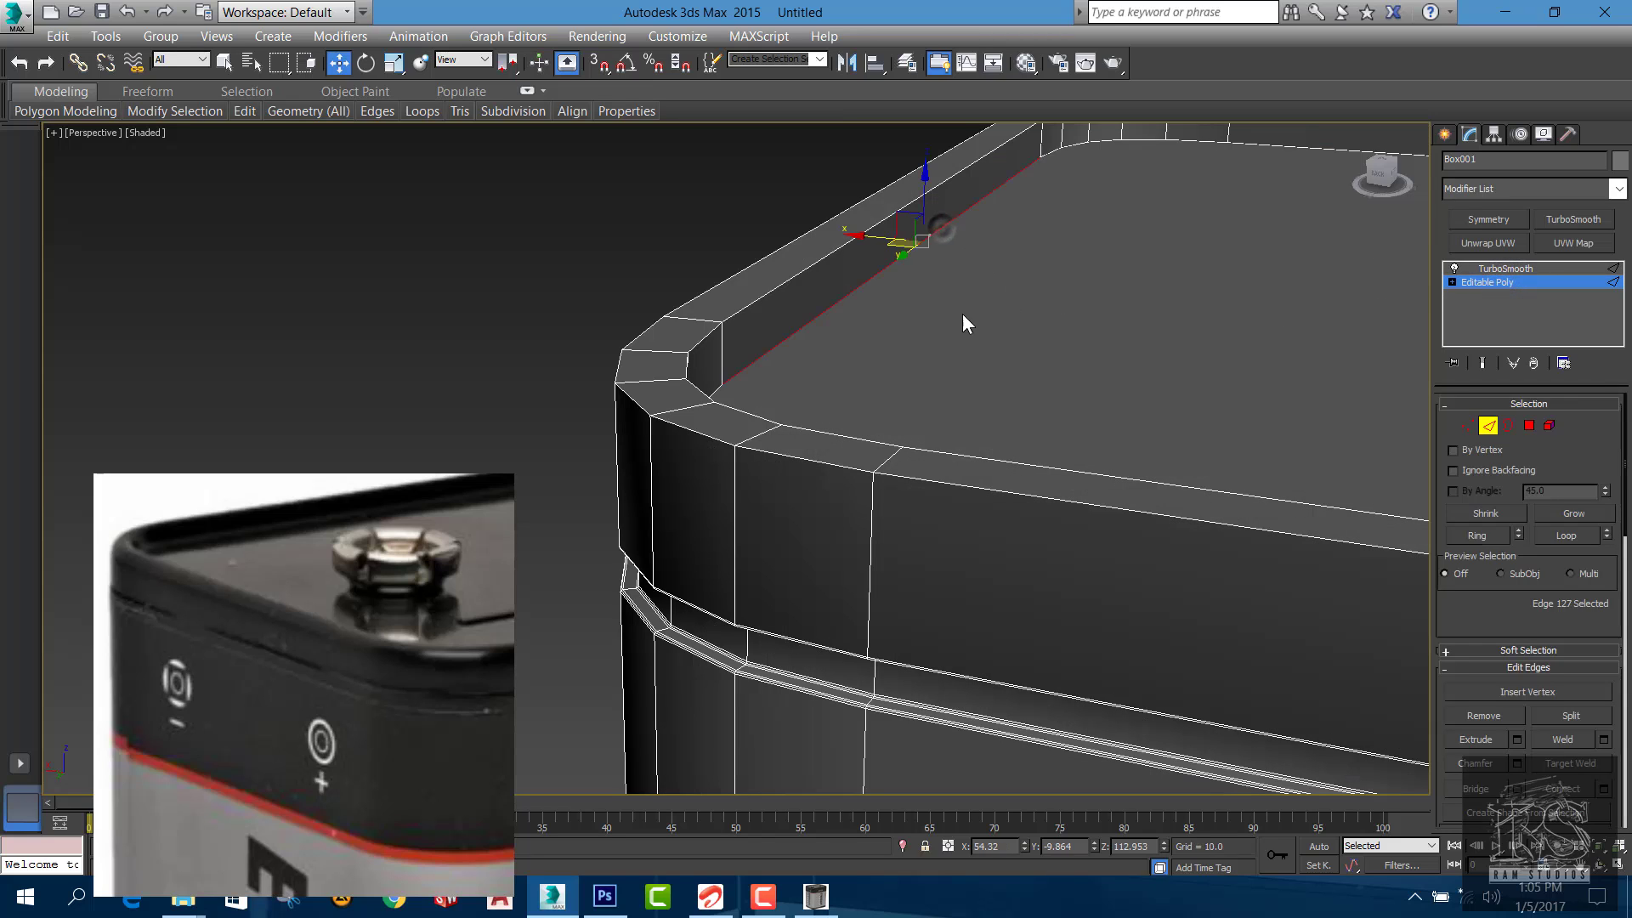
{"action": "scroll", "coordinate": [965, 320], "scroll_direction": "down", "scroll_amount": 3}
{"action": "middle_click_drag", "start_coordinate": [965, 320], "coordinate": [934, 397]}
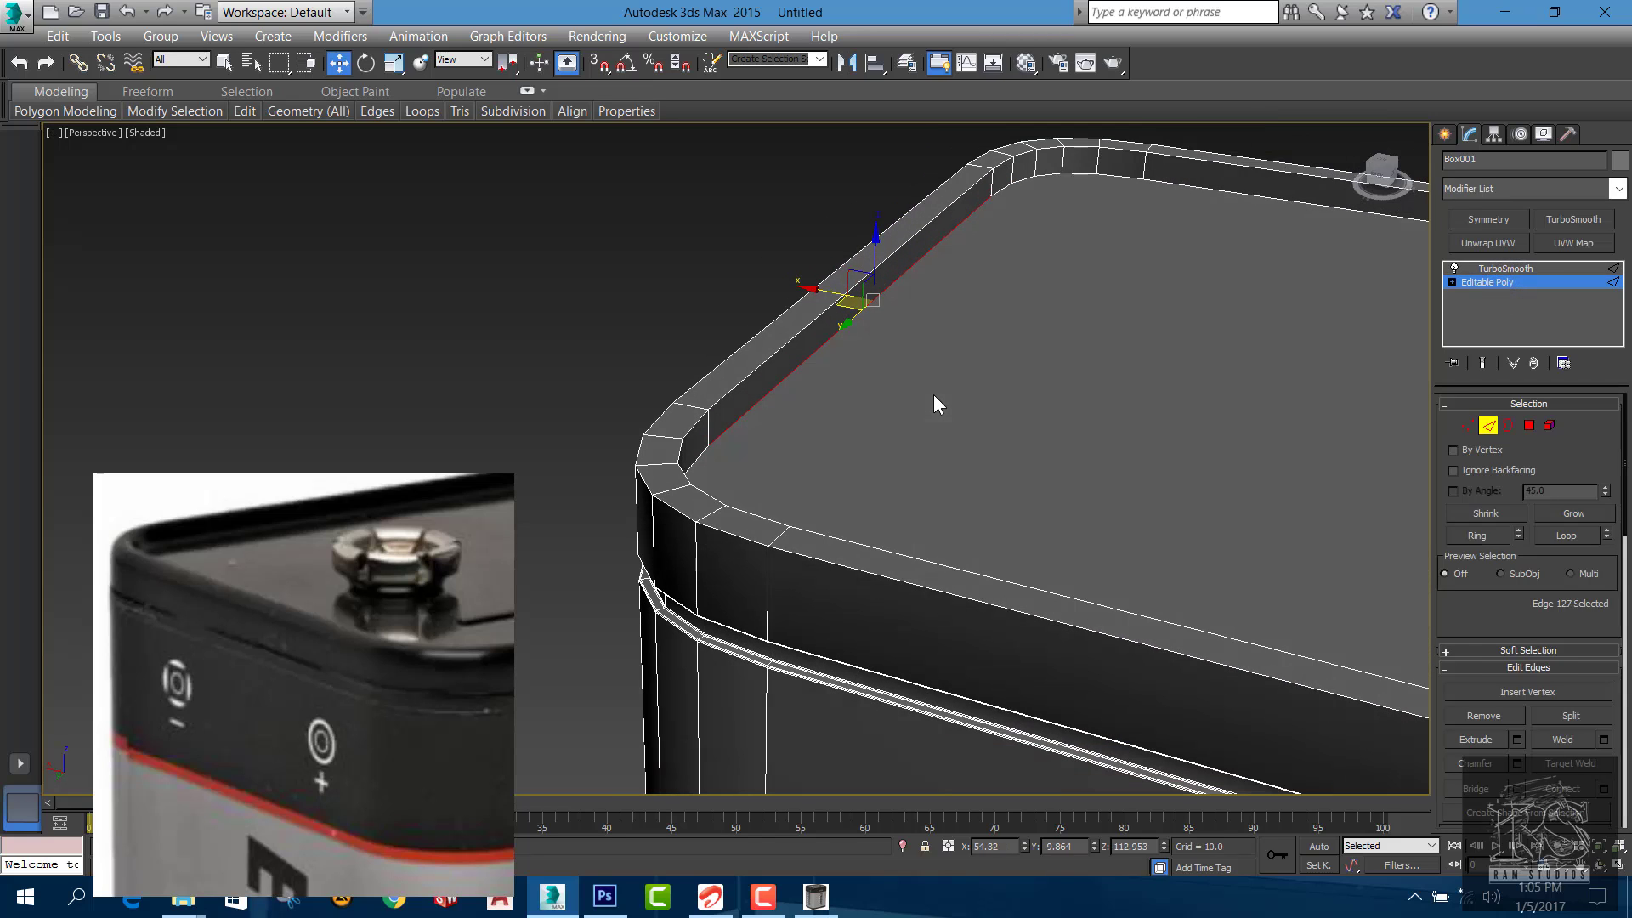
{"action": "middle_click_drag", "start_coordinate": [1075, 444], "coordinate": [882, 454]}
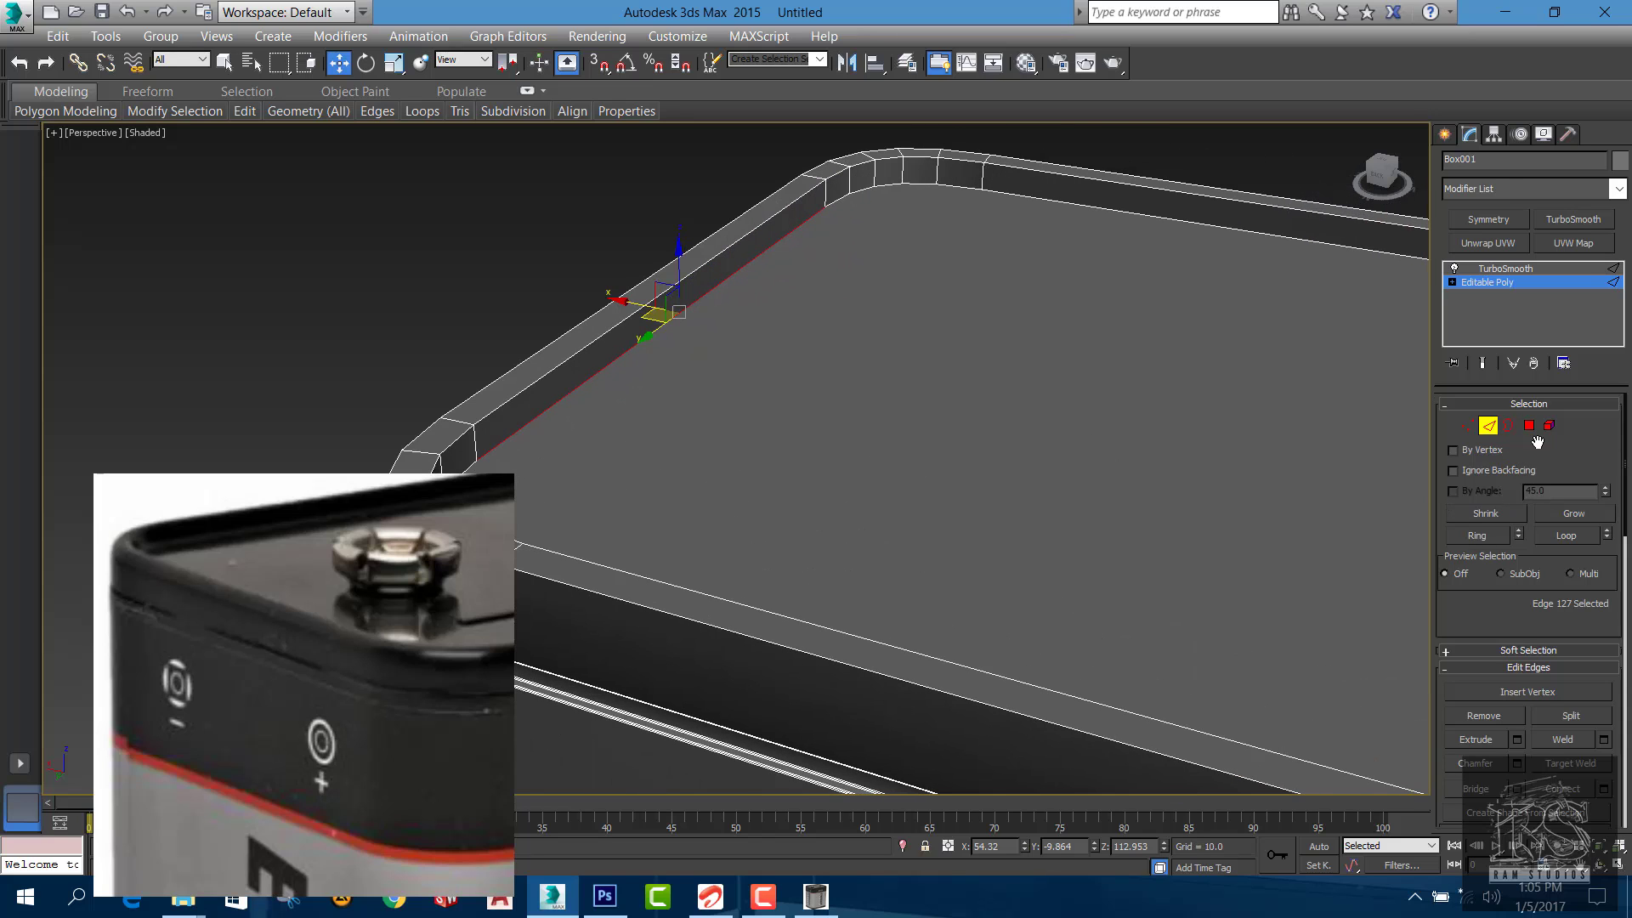
{"action": "left_click", "coordinate": [1530, 427]}
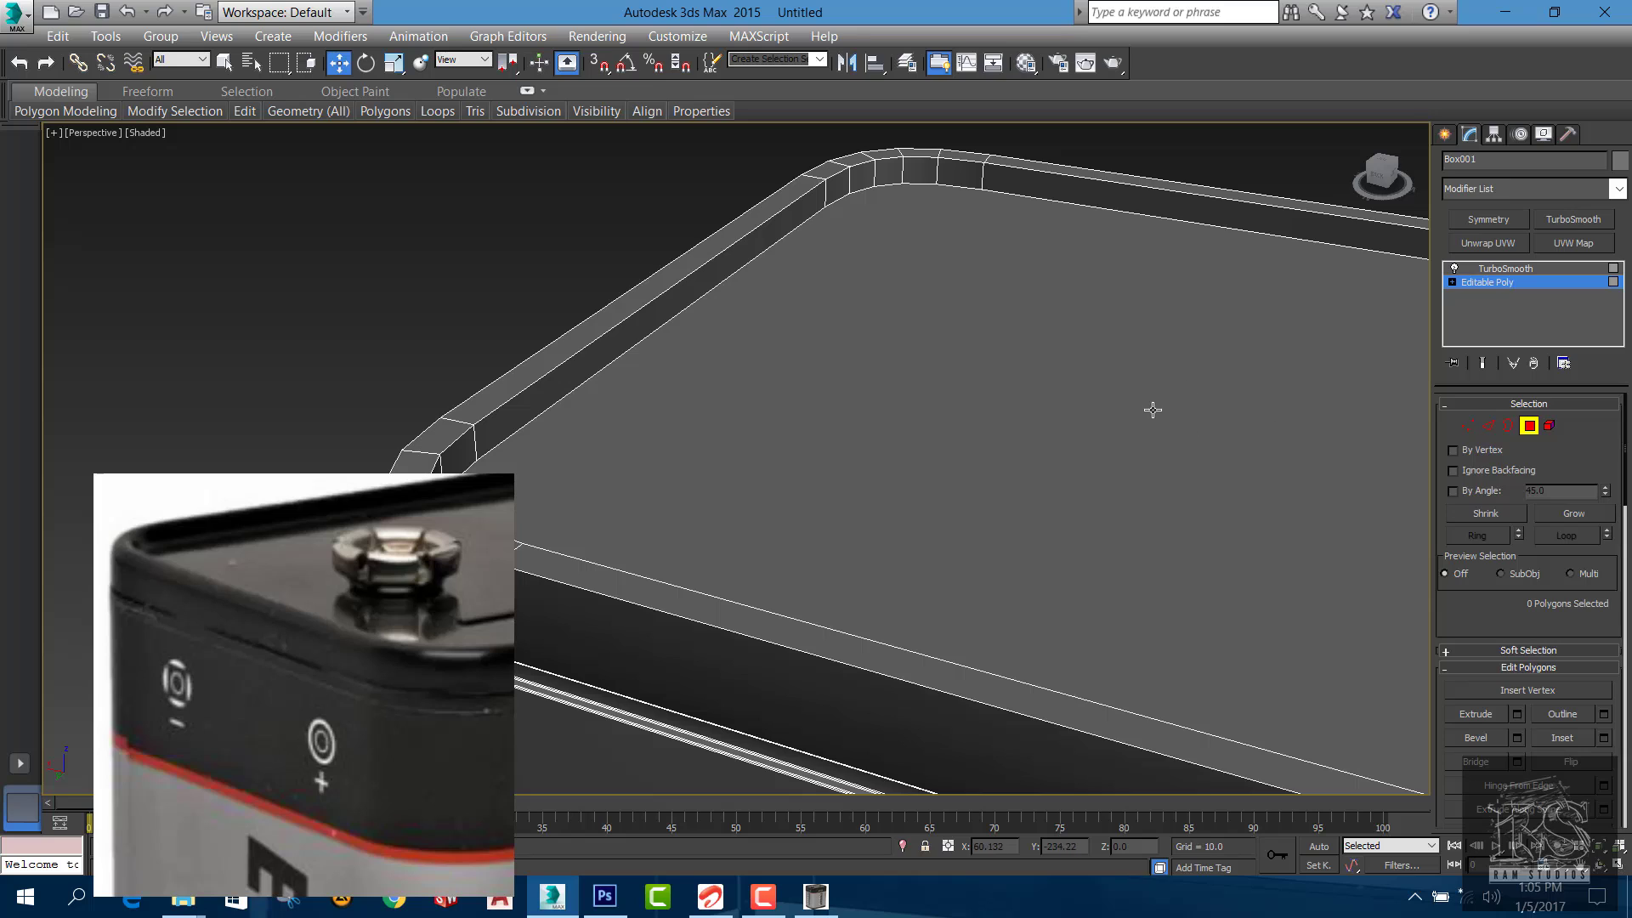
{"action": "left_click", "coordinate": [1025, 370]}
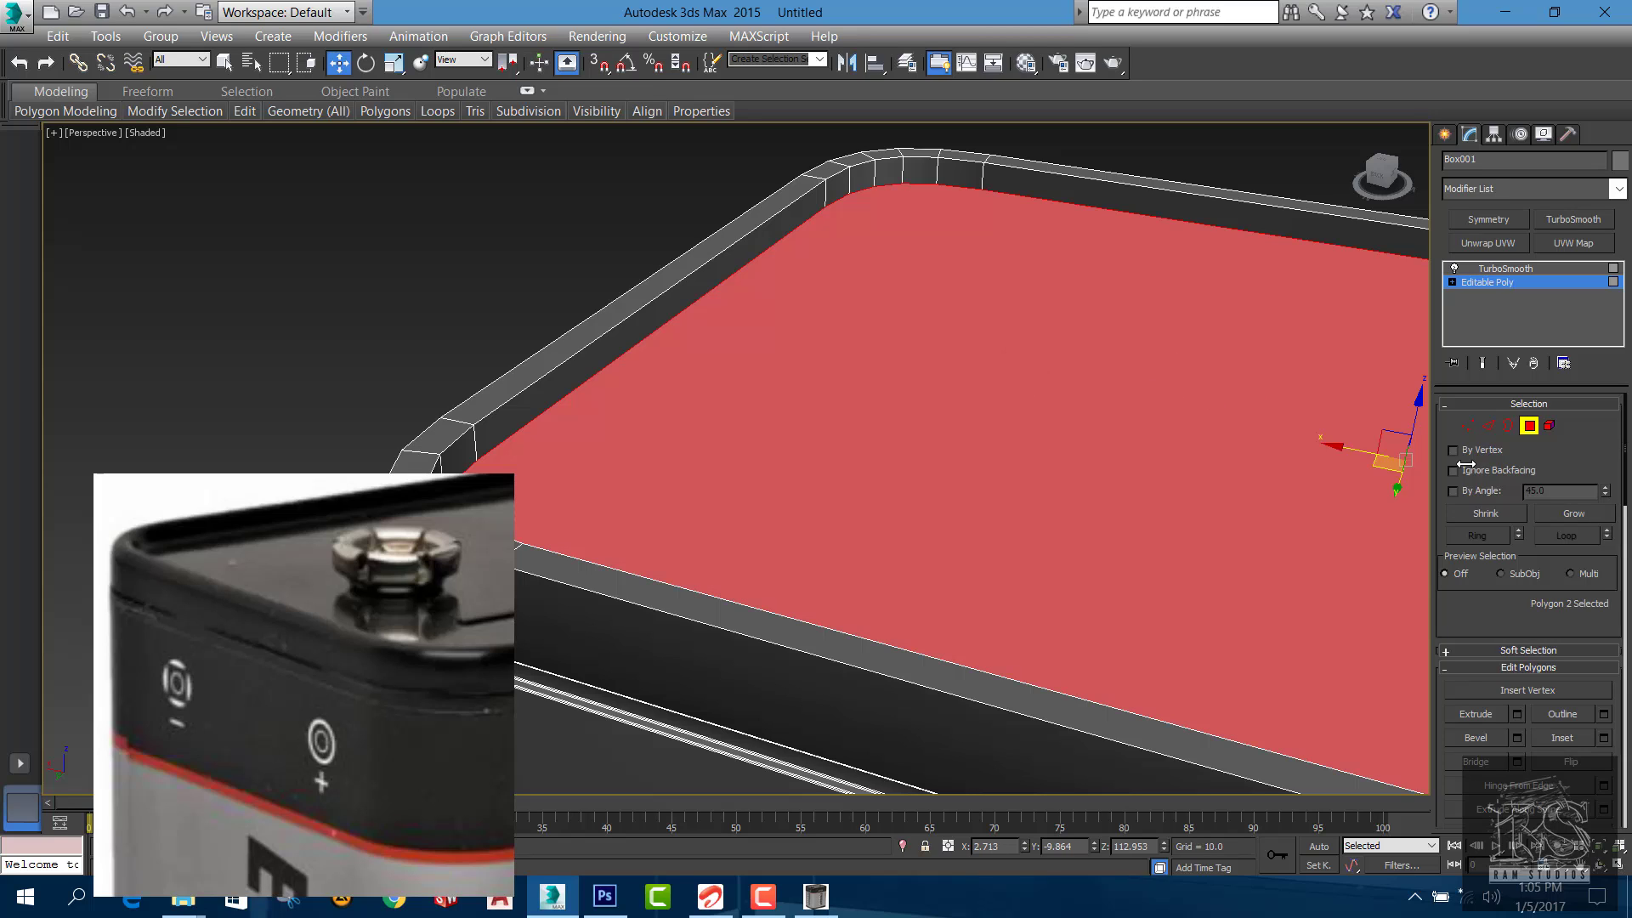
{"action": "left_click", "coordinate": [1489, 426], "text": "ctrl"}
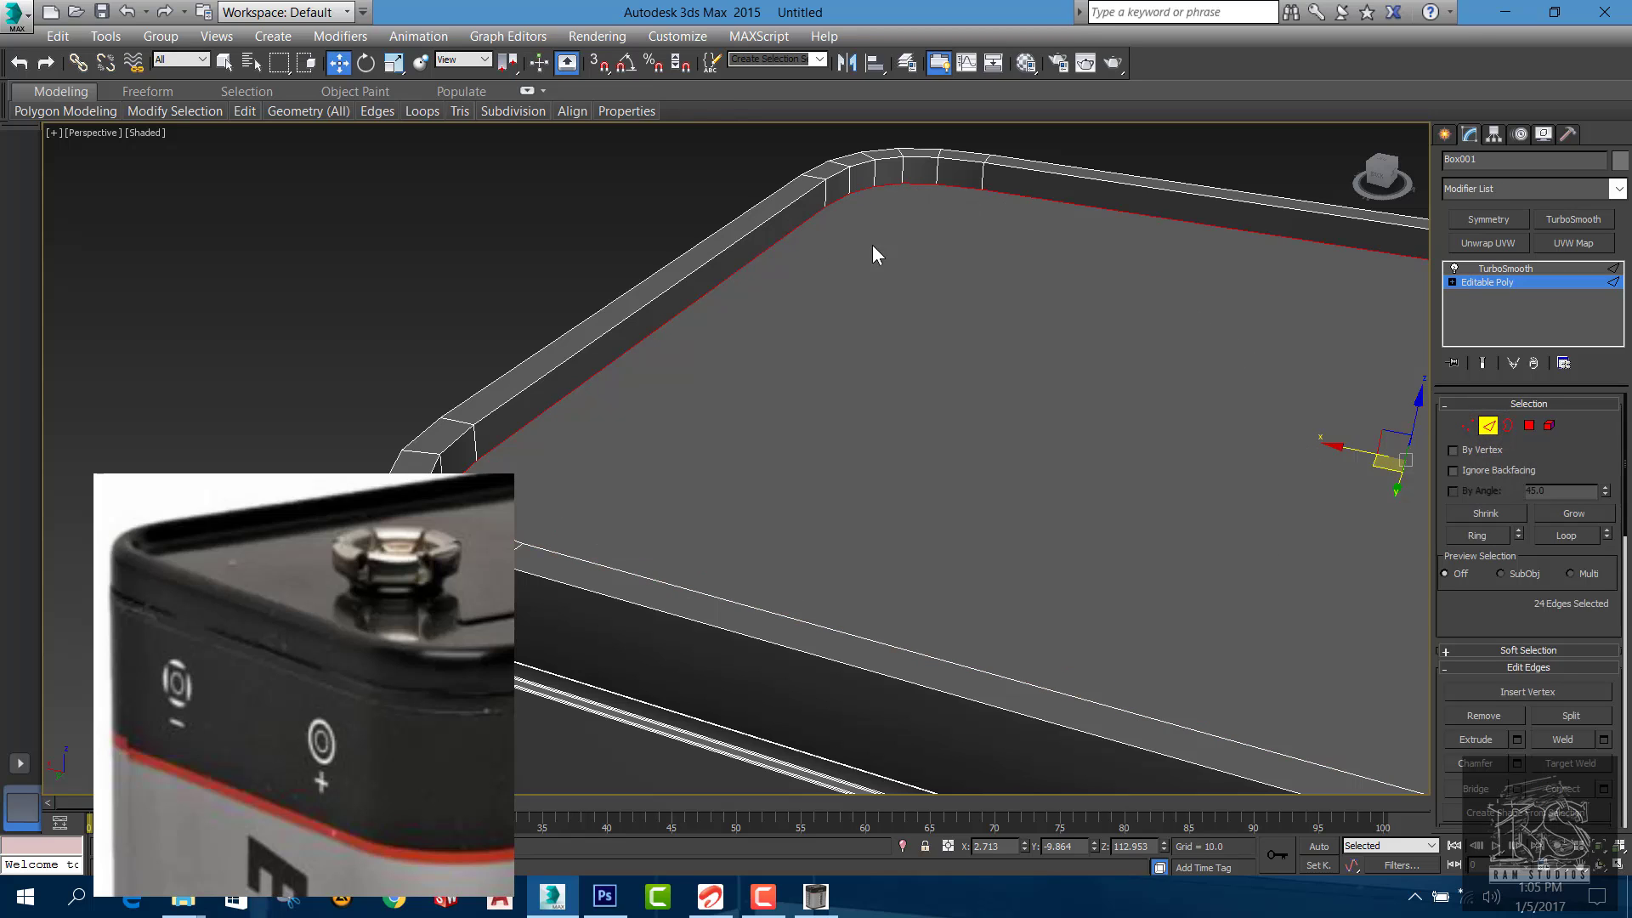
{"action": "left_click", "coordinate": [1517, 763]}
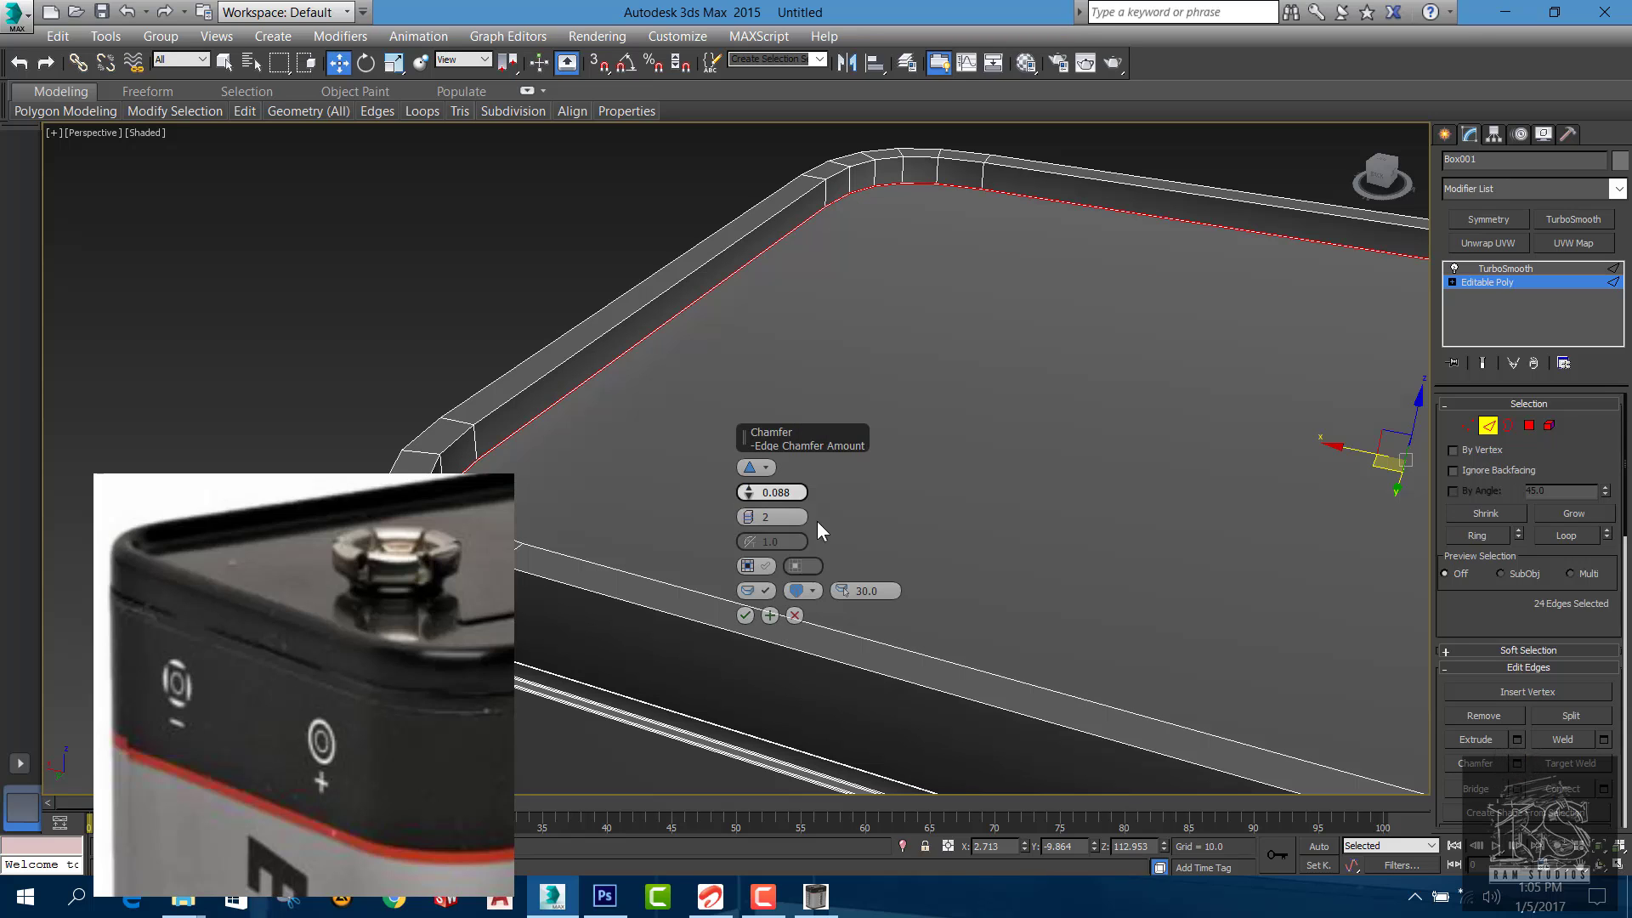
{"action": "left_click", "coordinate": [744, 615]}
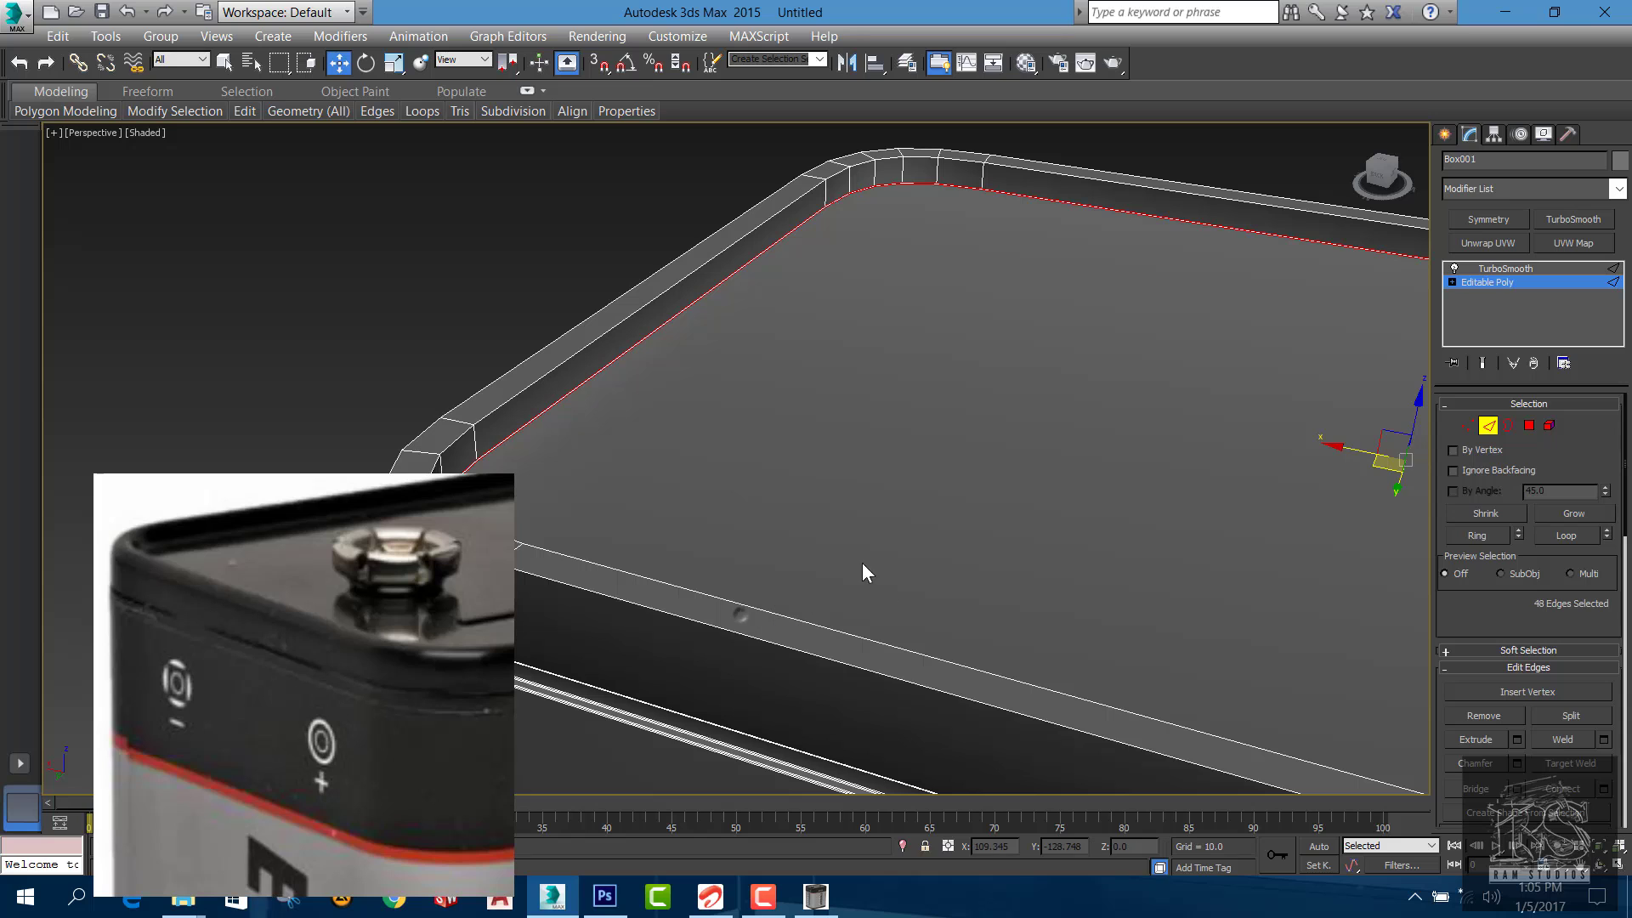
Return to the TurboSmooth level and examine the smoothed rim and recessed top face from several sides
{"action": "left_click", "coordinate": [1487, 269]}
{"action": "left_click", "coordinate": [588, 211]}
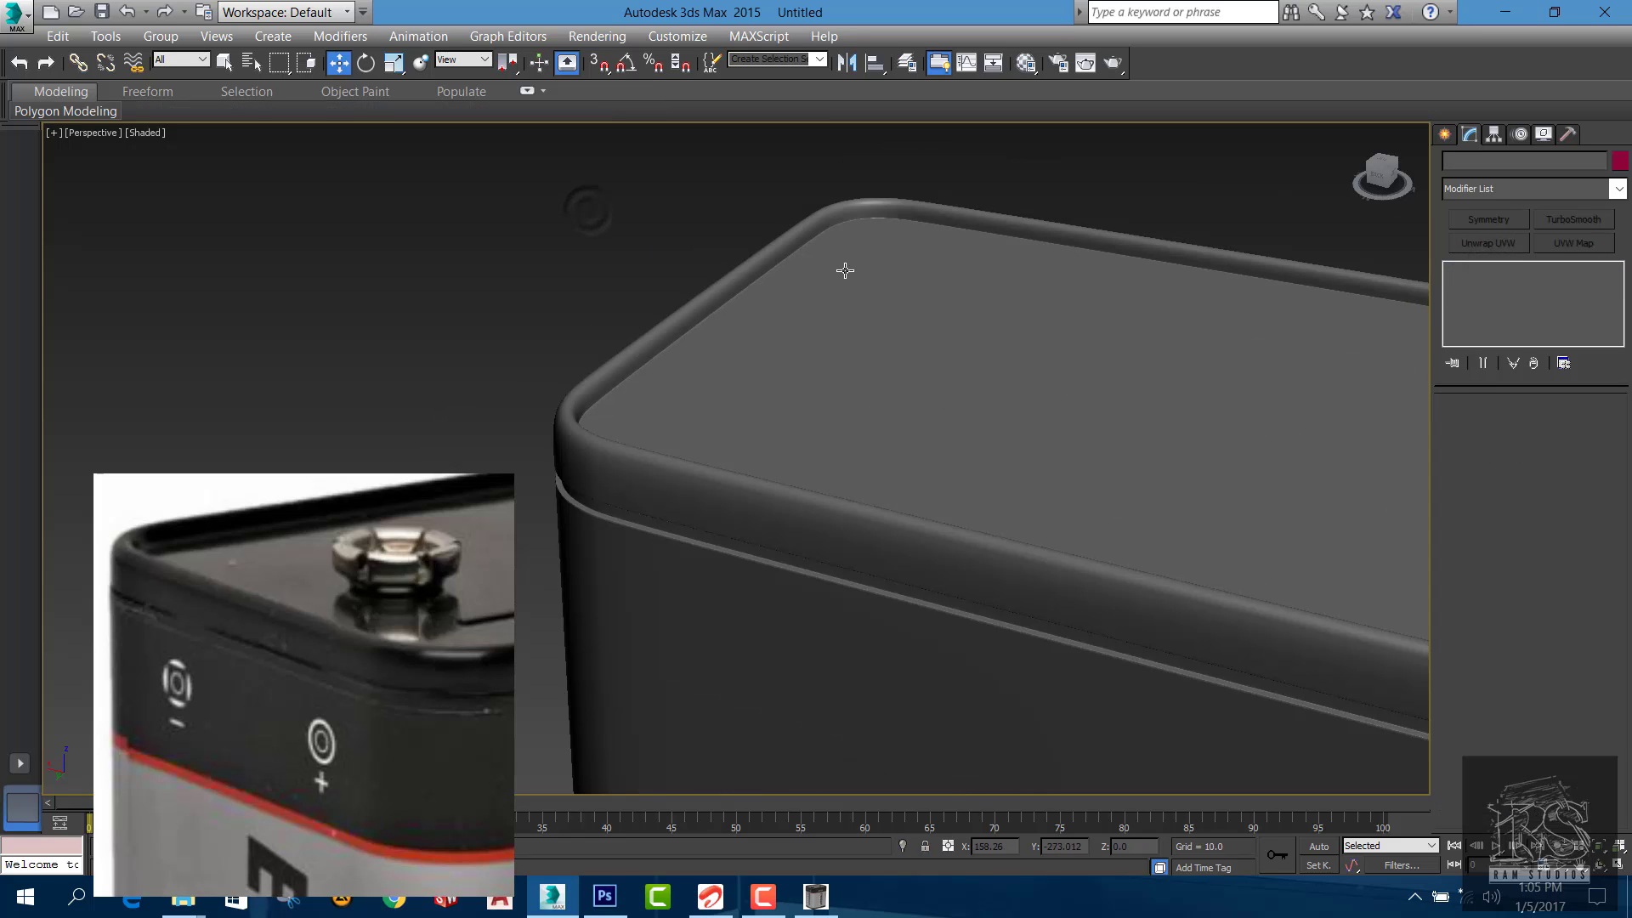
{"action": "scroll", "coordinate": [871, 219], "scroll_direction": "up", "scroll_amount": 3}
{"action": "scroll", "coordinate": [913, 241], "scroll_direction": "down", "scroll_amount": 8}
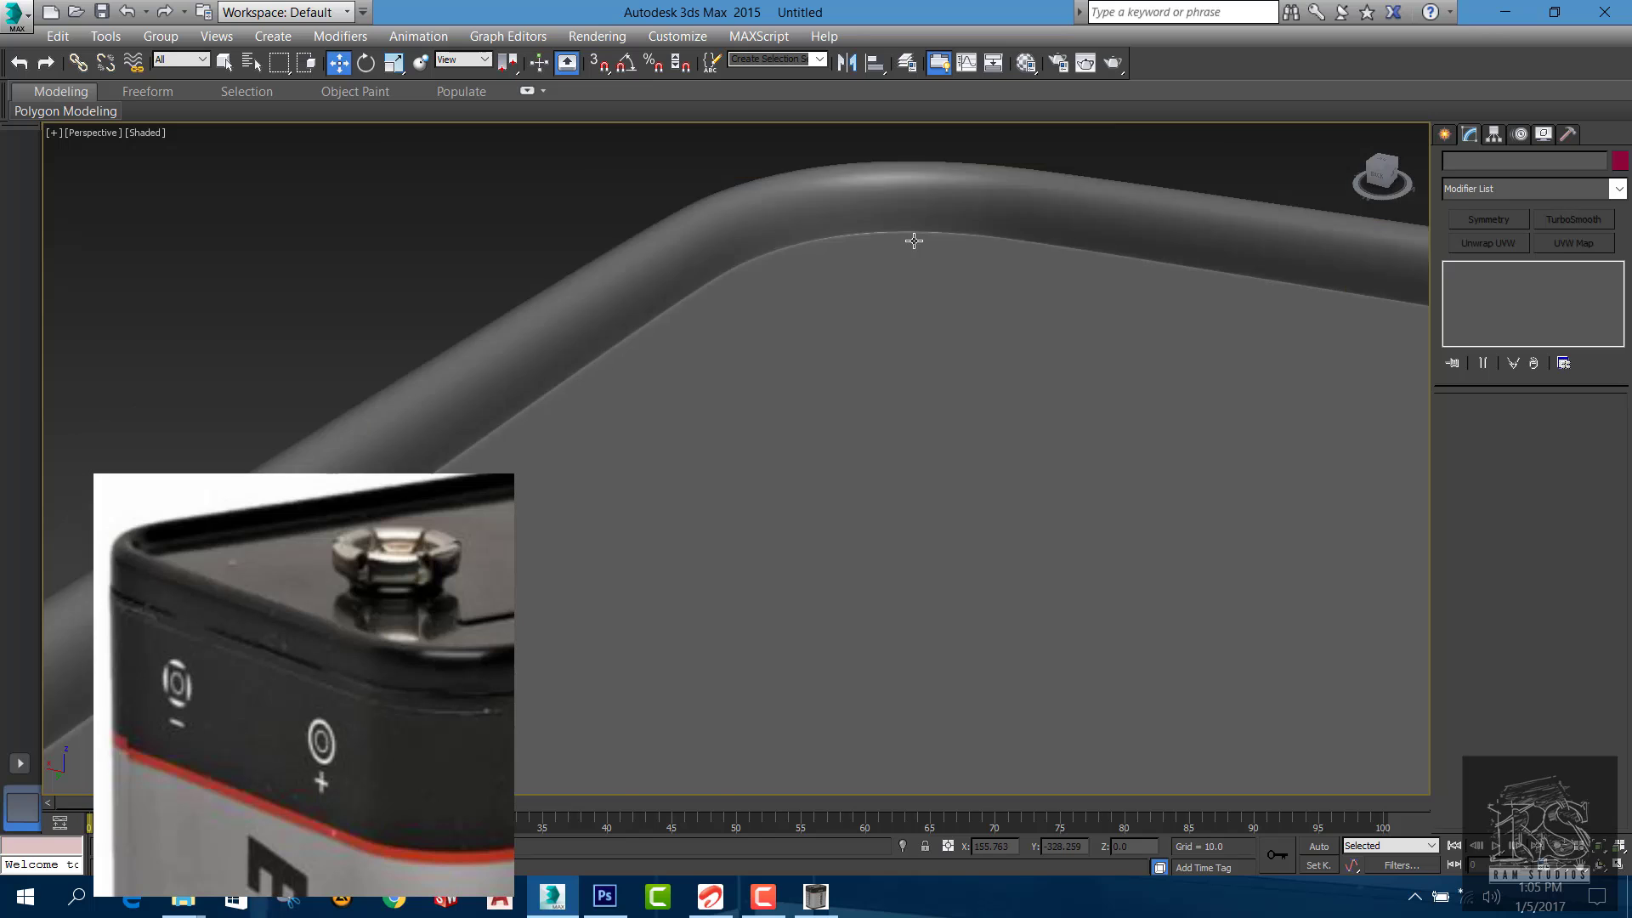
{"action": "middle_click_drag", "start_coordinate": [1031, 334], "coordinate": [980, 391], "text": "alt"}
{"action": "scroll", "coordinate": [1005, 412], "scroll_direction": "up", "scroll_amount": 5}
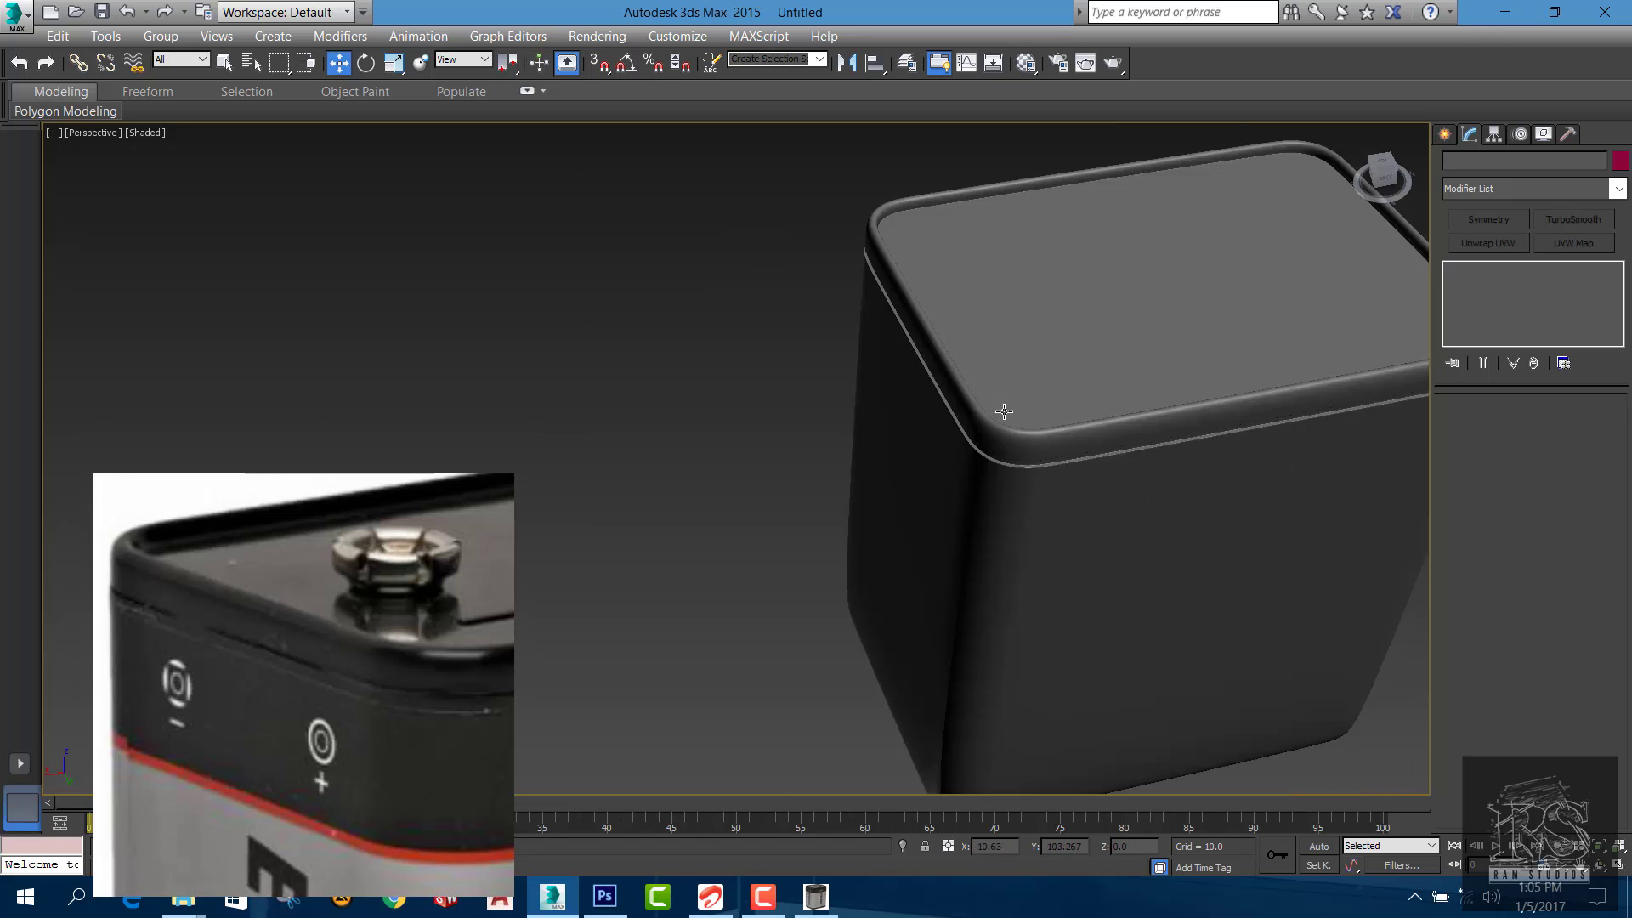
{"action": "left_click", "coordinate": [1005, 411]}
{"action": "left_click", "coordinate": [675, 334]}
{"action": "middle_click_drag", "start_coordinate": [674, 334], "coordinate": [795, 441], "text": "alt"}
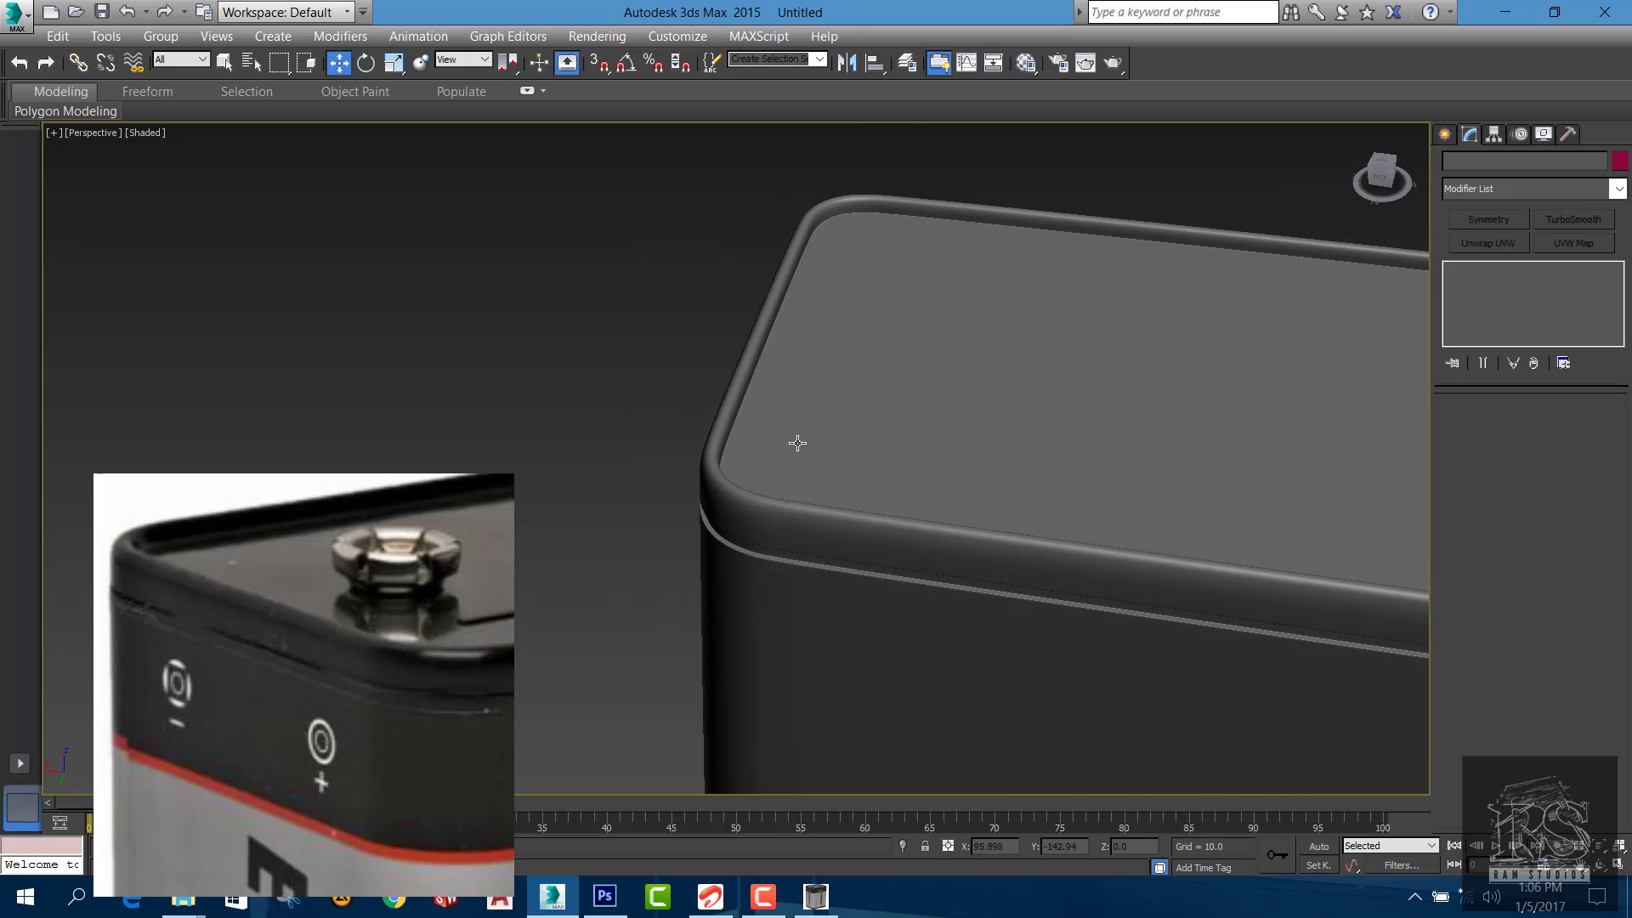
Return to the box's Editable Poly level, clear the edge selection and examine the recessed top face and its rounded corners
{"action": "left_click", "coordinate": [794, 442]}
{"action": "left_click", "coordinate": [1491, 284]}
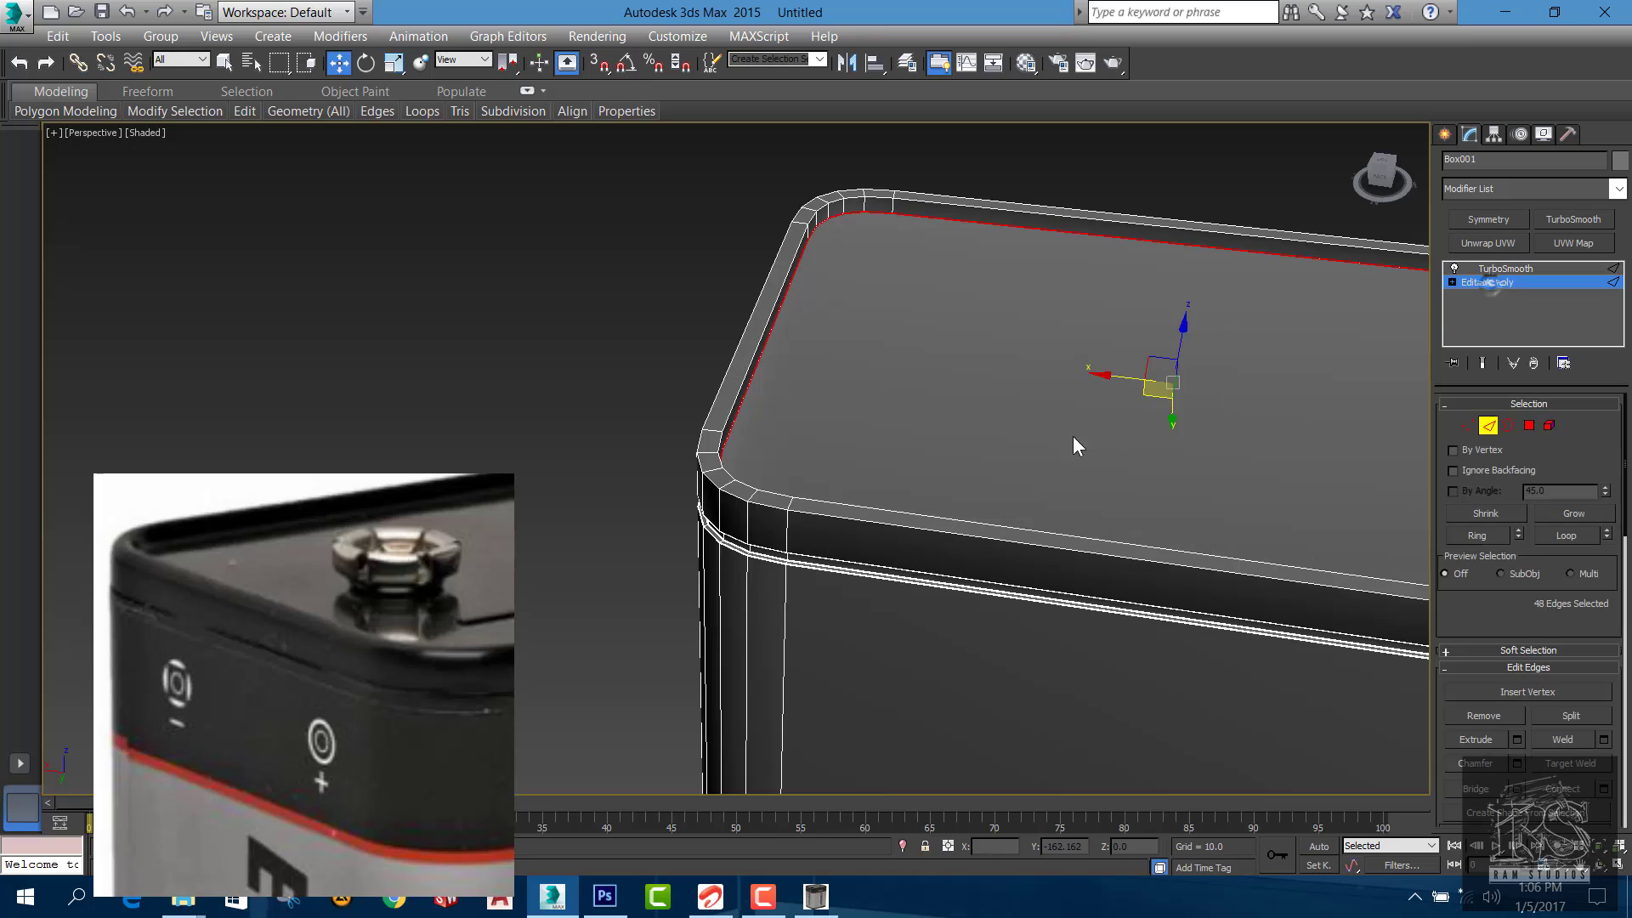
{"action": "middle_click_drag", "start_coordinate": [1075, 444], "coordinate": [991, 466]}
{"action": "scroll", "coordinate": [978, 476], "scroll_direction": "up", "scroll_amount": 4}
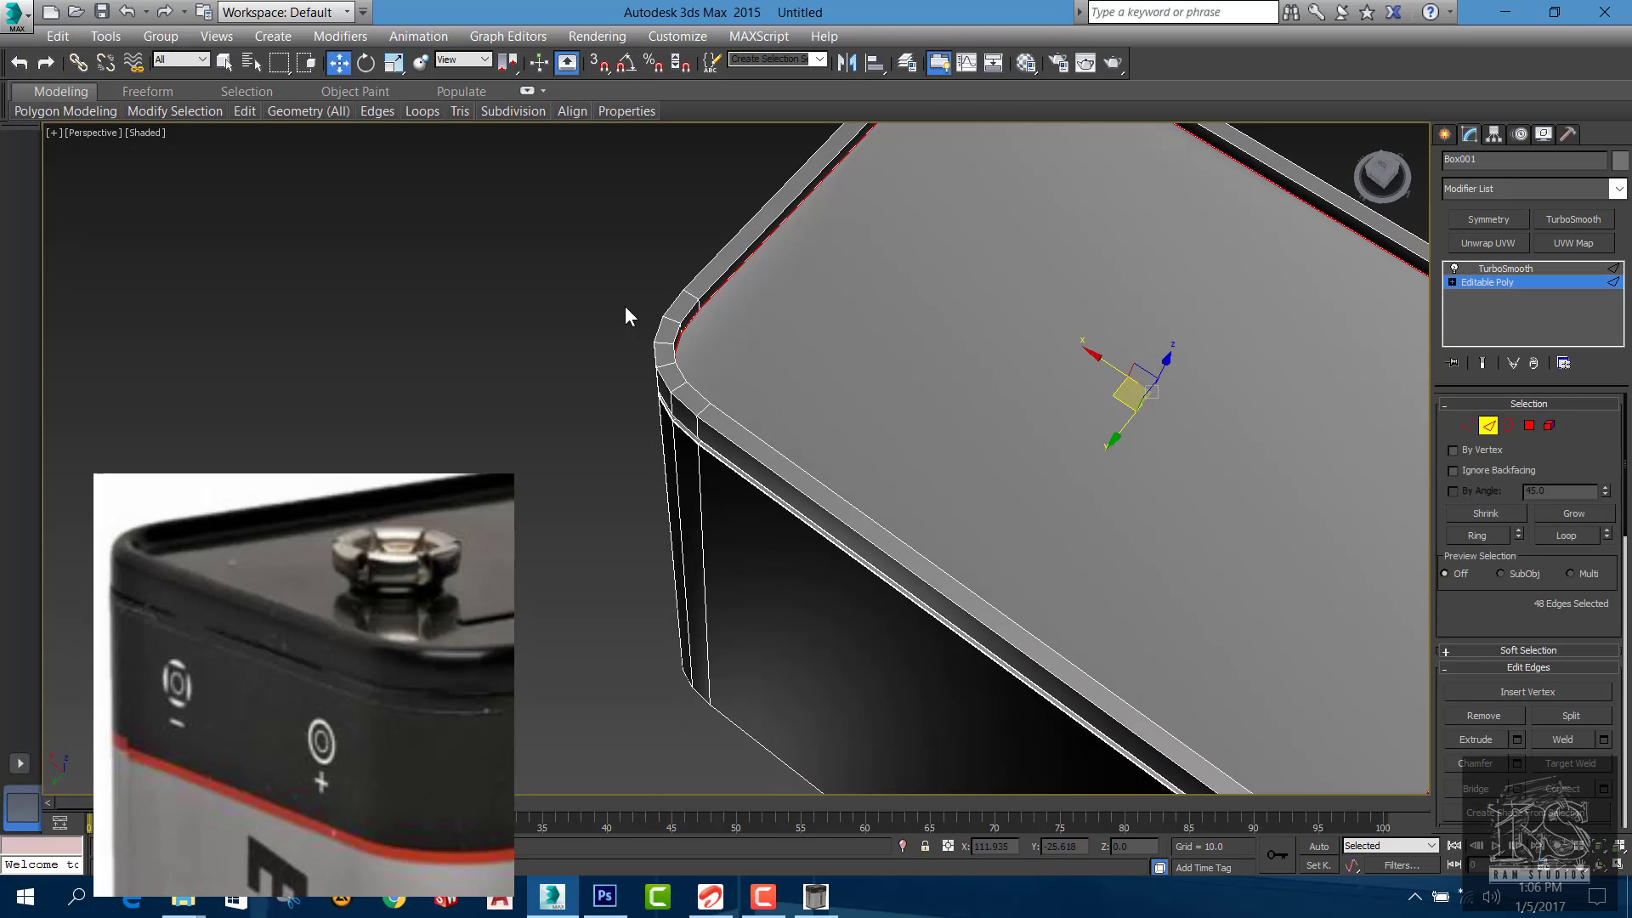
{"action": "left_click", "coordinate": [625, 304]}
{"action": "scroll", "coordinate": [624, 304], "scroll_direction": "down", "scroll_amount": 5}
{"action": "middle_click_drag", "start_coordinate": [774, 425], "coordinate": [987, 323], "text": "alt"}
{"action": "scroll", "coordinate": [849, 272], "scroll_direction": "up", "scroll_amount": 4}
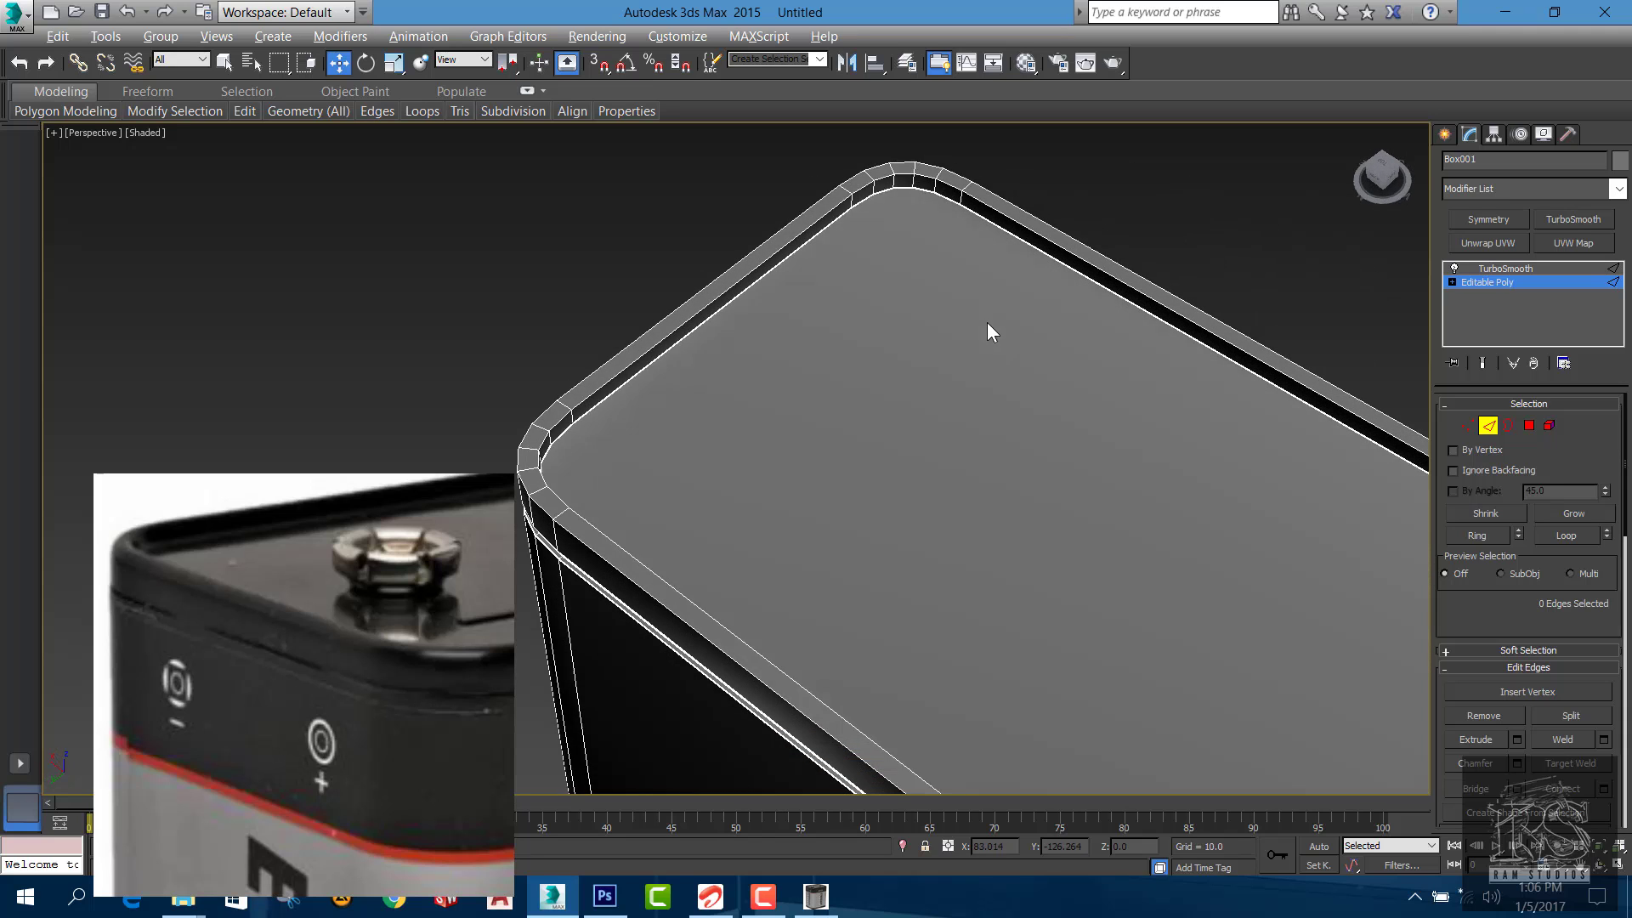
{"action": "scroll", "coordinate": [977, 318], "scroll_direction": "down", "scroll_amount": 3}
{"action": "scroll", "coordinate": [965, 312], "scroll_direction": "down", "scroll_amount": 2}
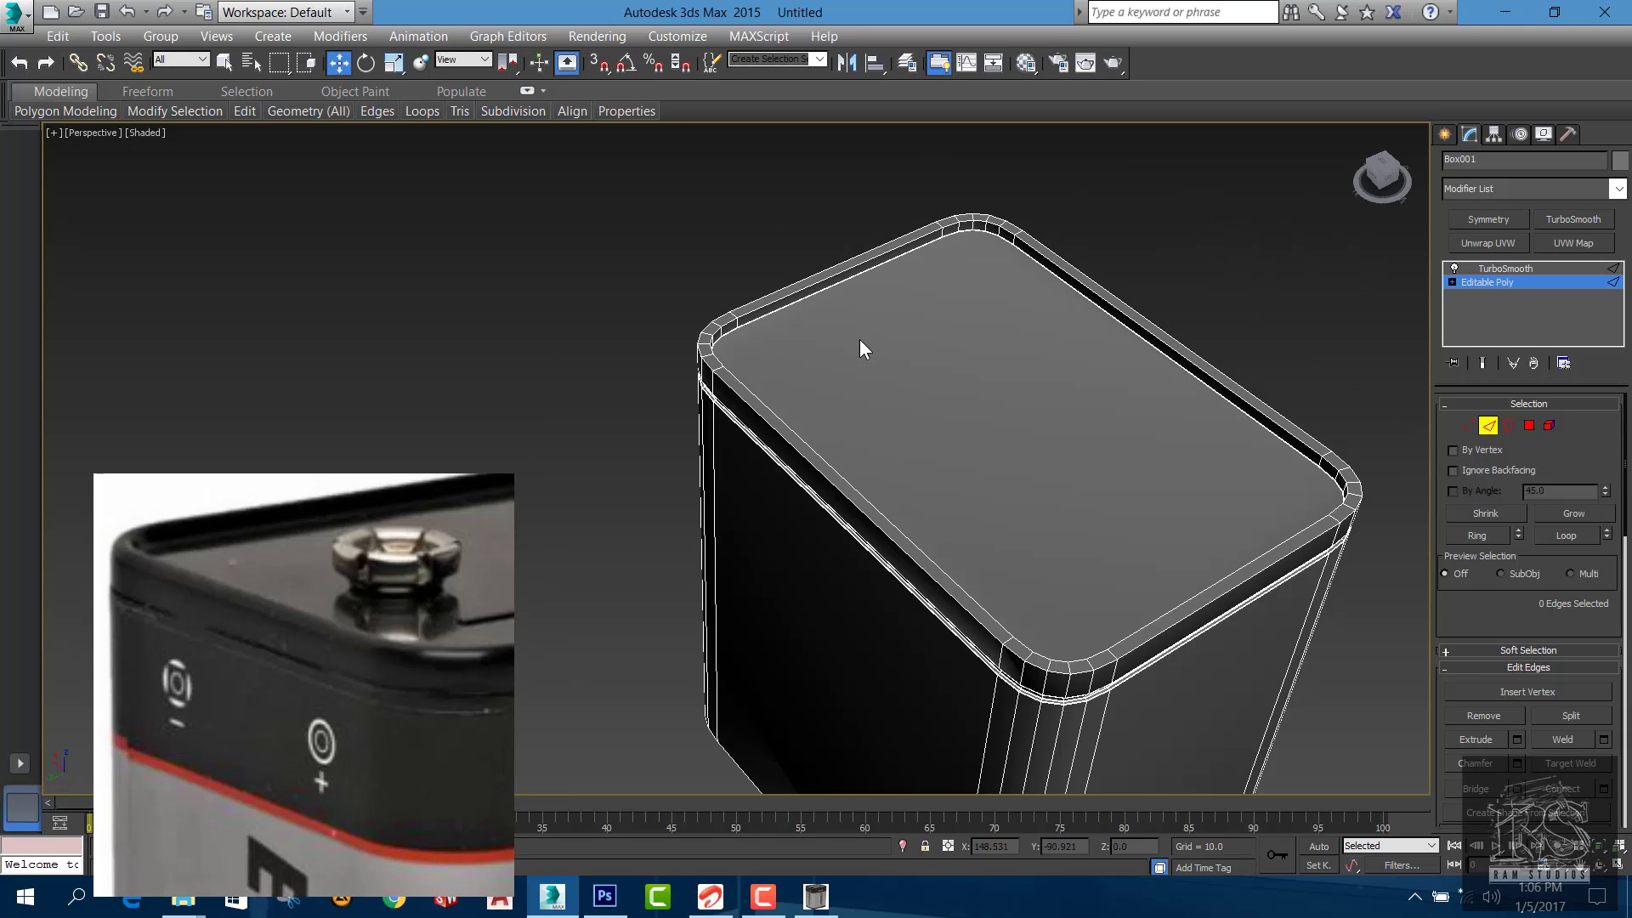
{"action": "scroll", "coordinate": [978, 391], "scroll_direction": "down", "scroll_amount": 3}
{"action": "middle_click_drag", "start_coordinate": [1111, 447], "coordinate": [1034, 448], "text": "alt"}
{"action": "scroll", "coordinate": [934, 366], "scroll_direction": "up", "scroll_amount": 4}
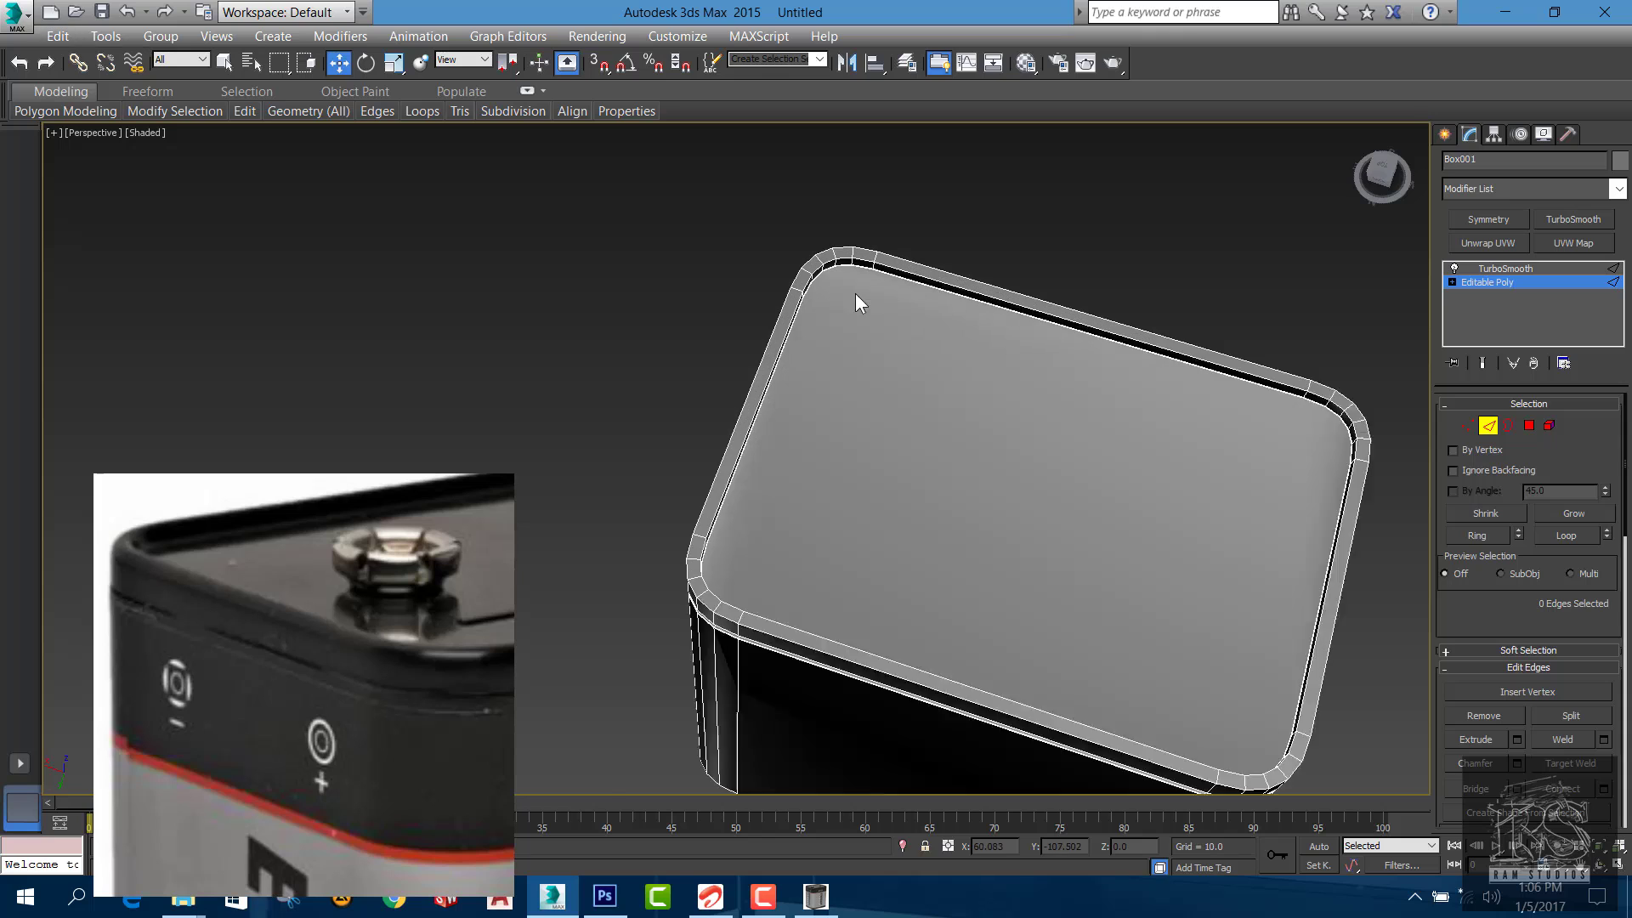
{"action": "scroll", "coordinate": [869, 283], "scroll_direction": "up", "scroll_amount": 3}
{"action": "scroll", "coordinate": [892, 265], "scroll_direction": "down", "scroll_amount": 5}
{"action": "scroll", "coordinate": [1079, 382], "scroll_direction": "up", "scroll_amount": 2}
Select the recessed top polygon, inspect its outline around the rounded corners and clear the selection
{"action": "left_click", "coordinate": [1530, 424]}
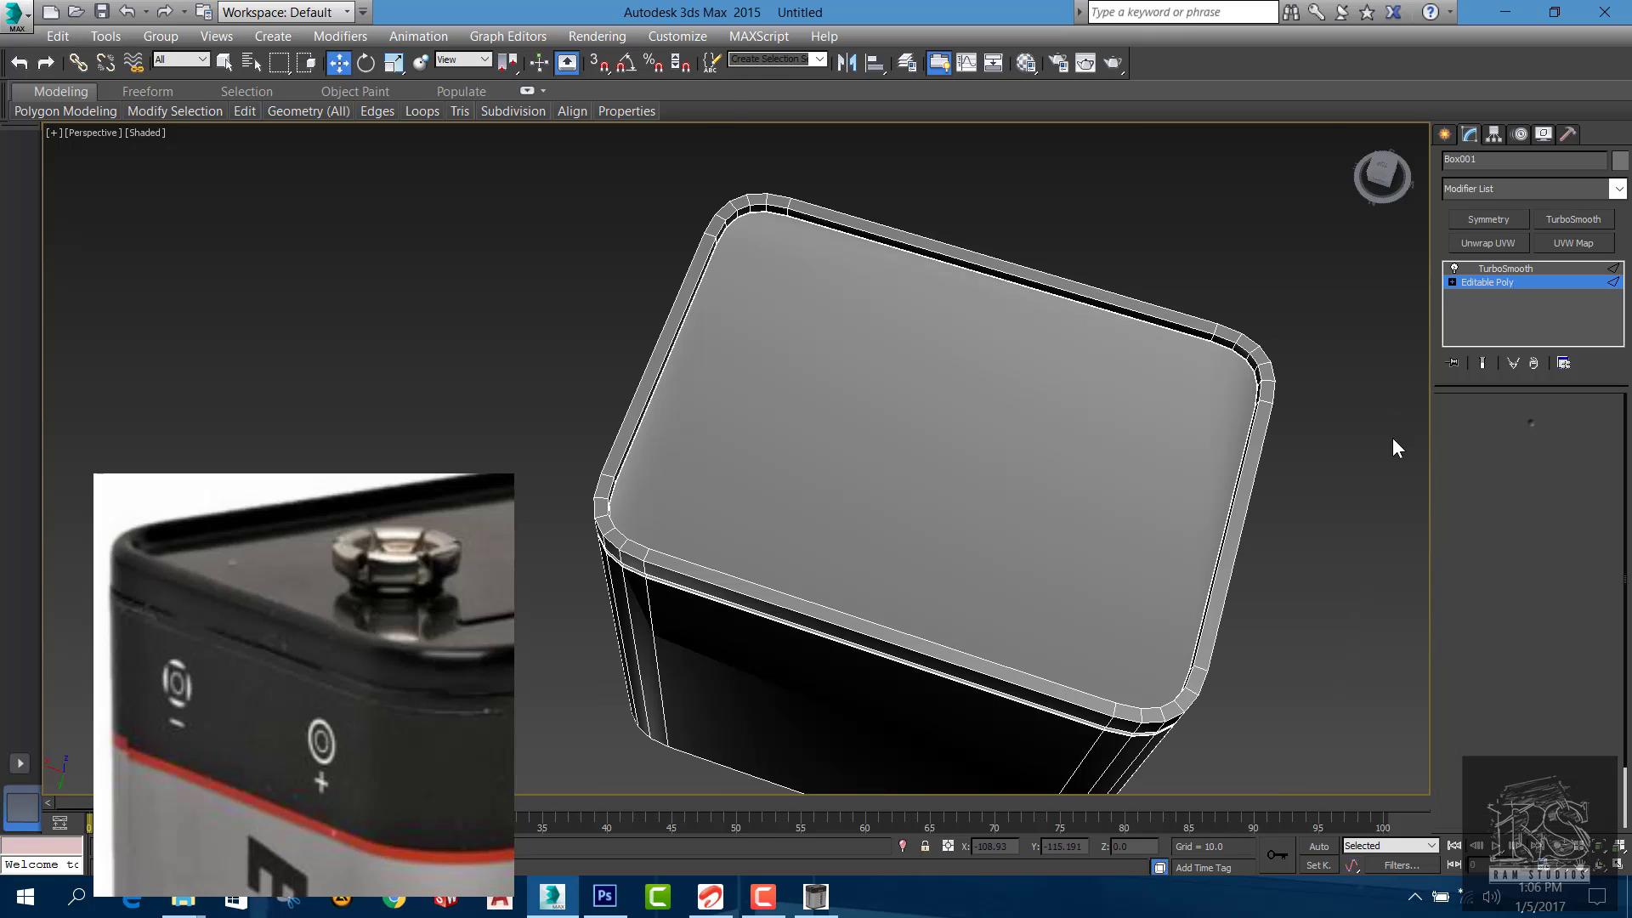
{"action": "left_click", "coordinate": [775, 388]}
{"action": "scroll", "coordinate": [1236, 359], "scroll_direction": "up", "scroll_amount": 4}
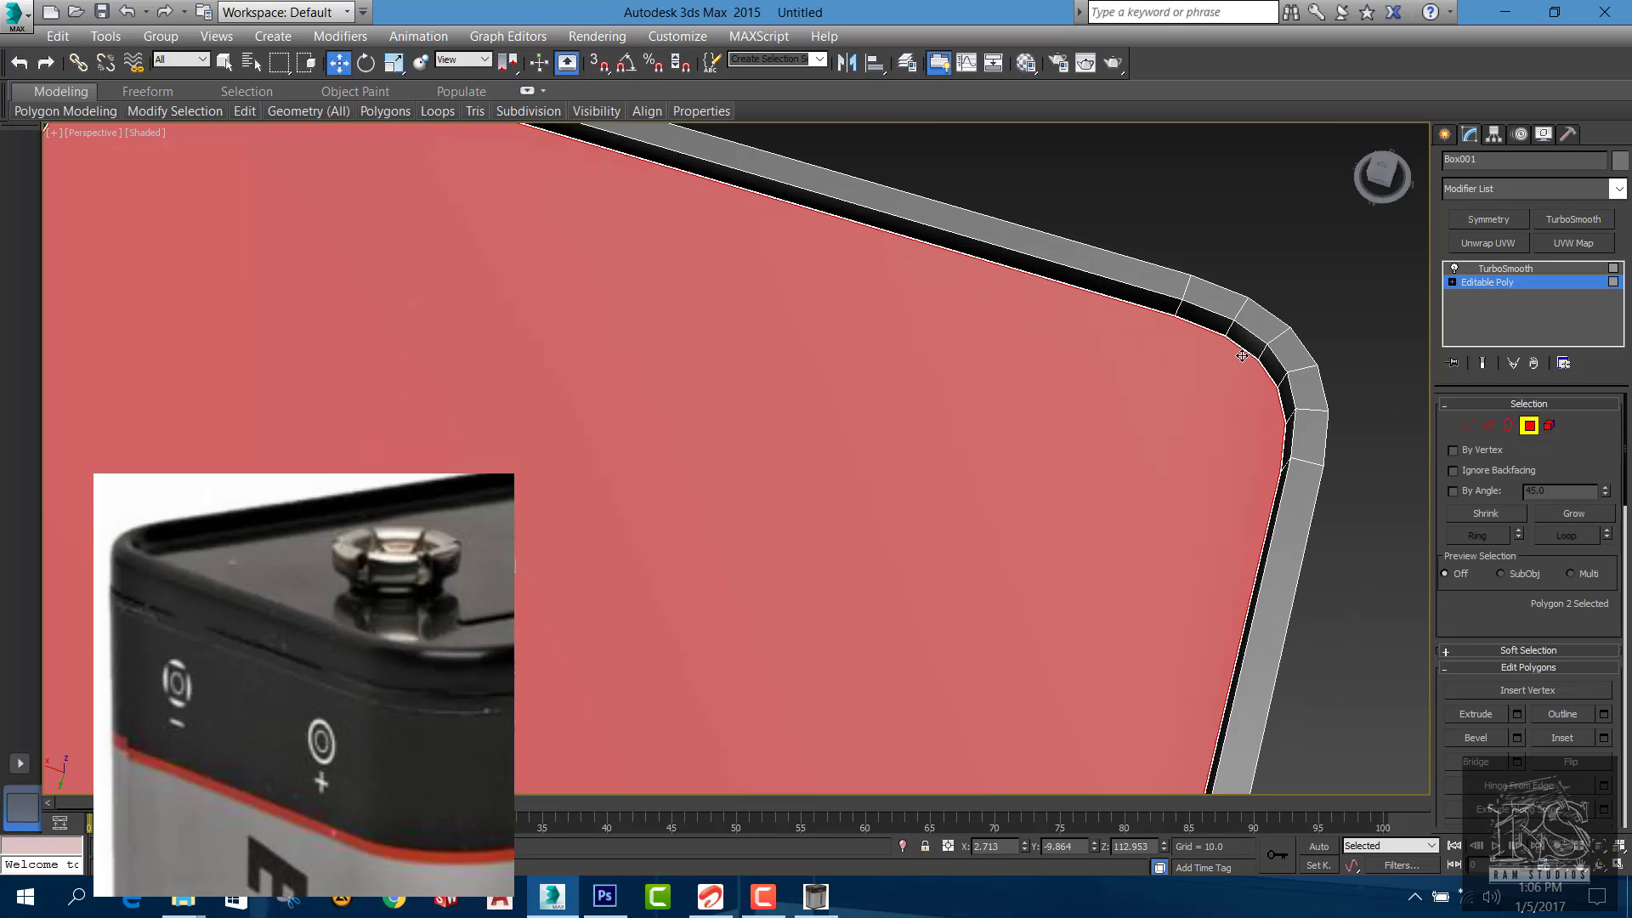
{"action": "scroll", "coordinate": [1192, 332], "scroll_direction": "down", "scroll_amount": 5}
{"action": "scroll", "coordinate": [1192, 330], "scroll_direction": "up", "scroll_amount": 5}
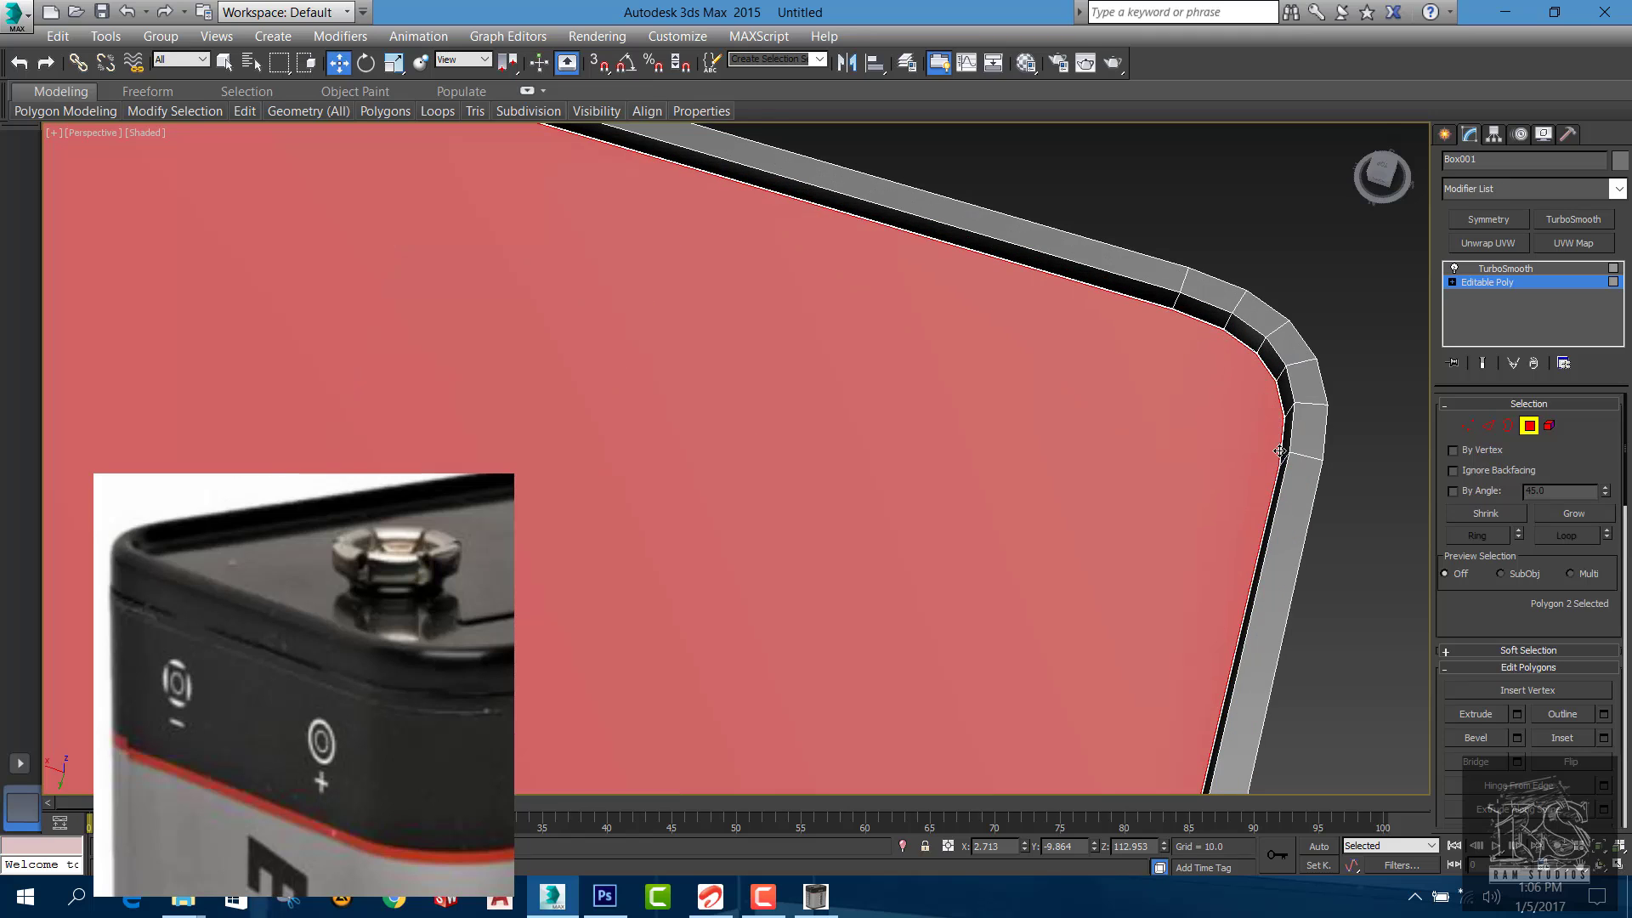
{"action": "scroll", "coordinate": [1280, 451], "scroll_direction": "down", "scroll_amount": 5}
{"action": "scroll", "coordinate": [788, 270], "scroll_direction": "up", "scroll_amount": 3}
{"action": "scroll", "coordinate": [780, 248], "scroll_direction": "down", "scroll_amount": 6}
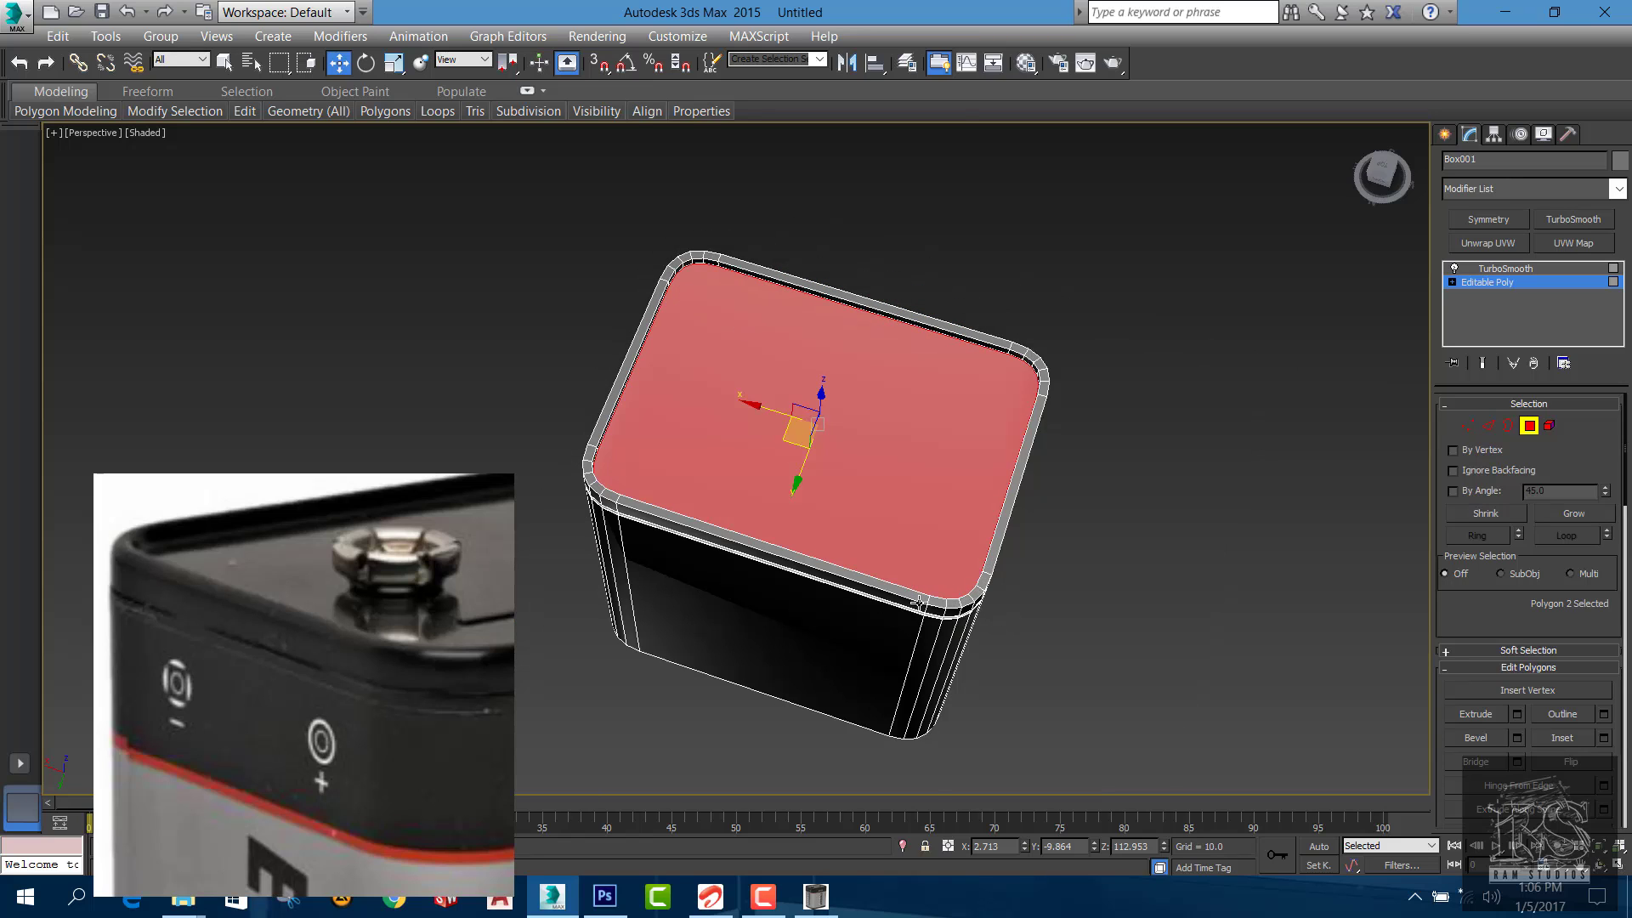
{"action": "scroll", "coordinate": [917, 602], "scroll_direction": "up", "scroll_amount": 2}
{"action": "middle_click_drag", "start_coordinate": [1085, 295], "coordinate": [1140, 353]}
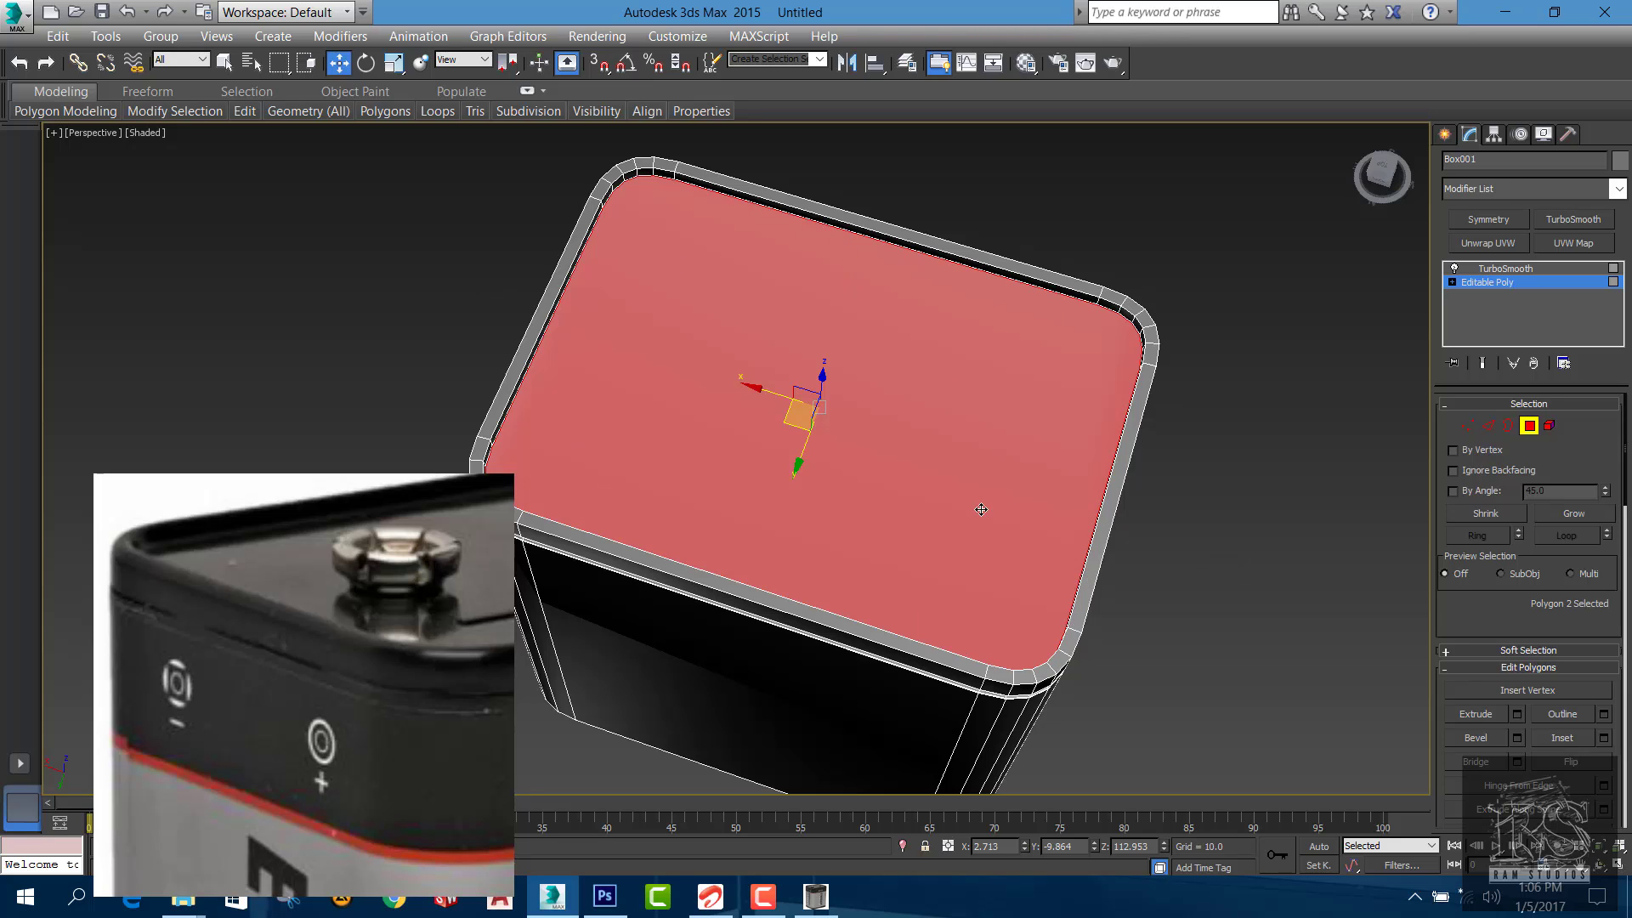
{"action": "middle_click_drag", "start_coordinate": [976, 507], "coordinate": [1107, 521]}
{"action": "scroll", "coordinate": [863, 228], "scroll_direction": "up", "scroll_amount": 2}
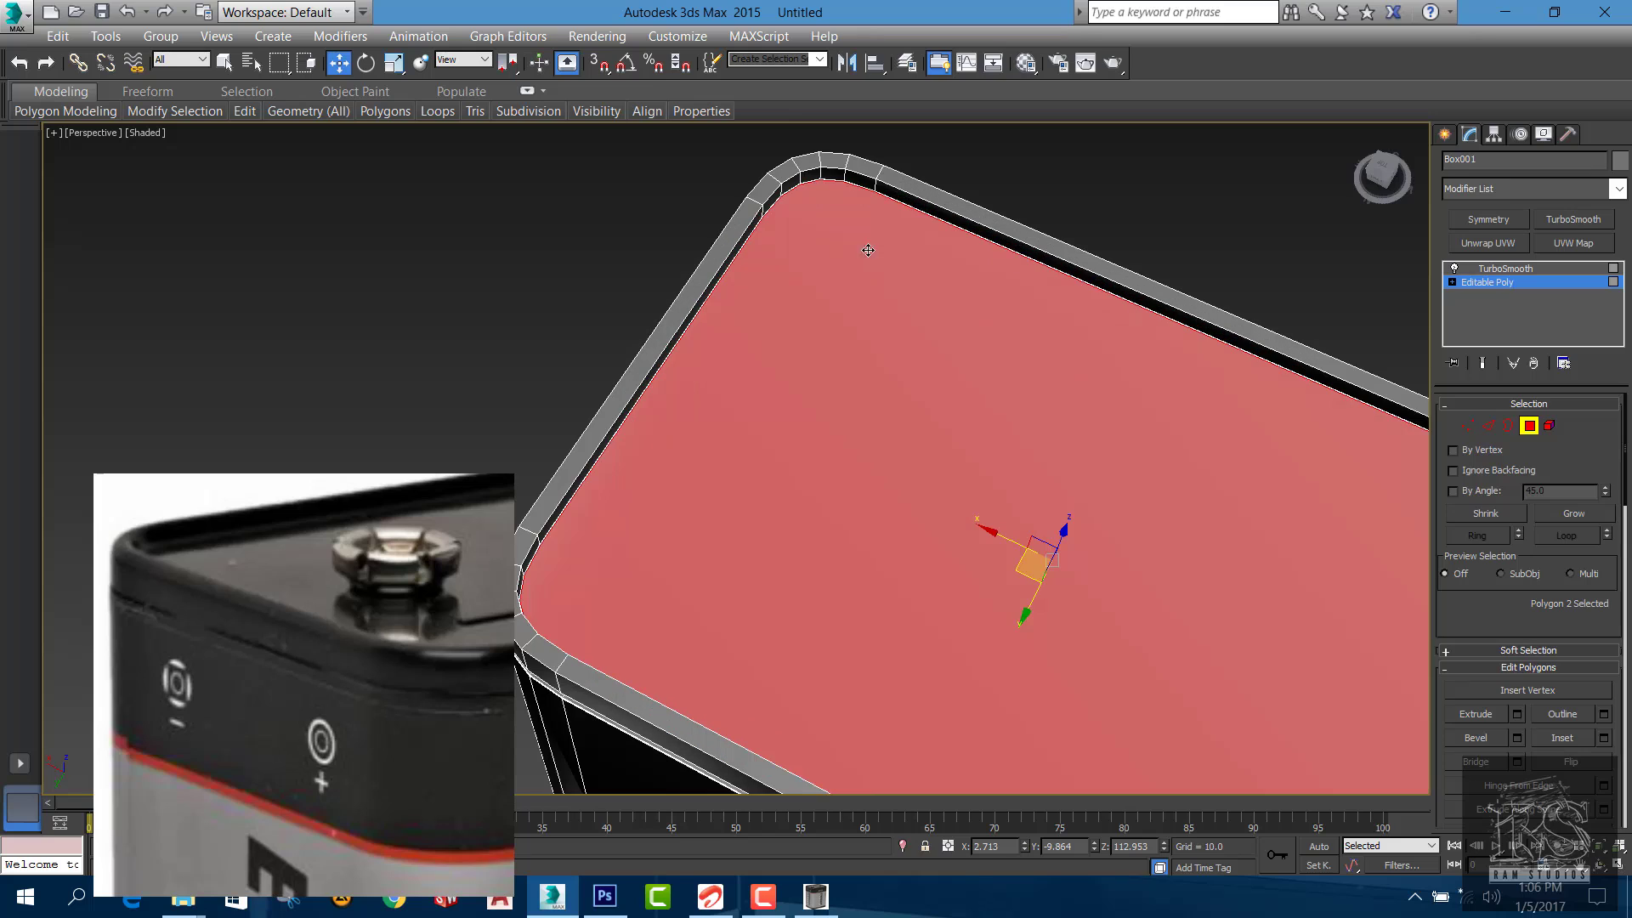
{"action": "left_click", "coordinate": [1150, 226]}
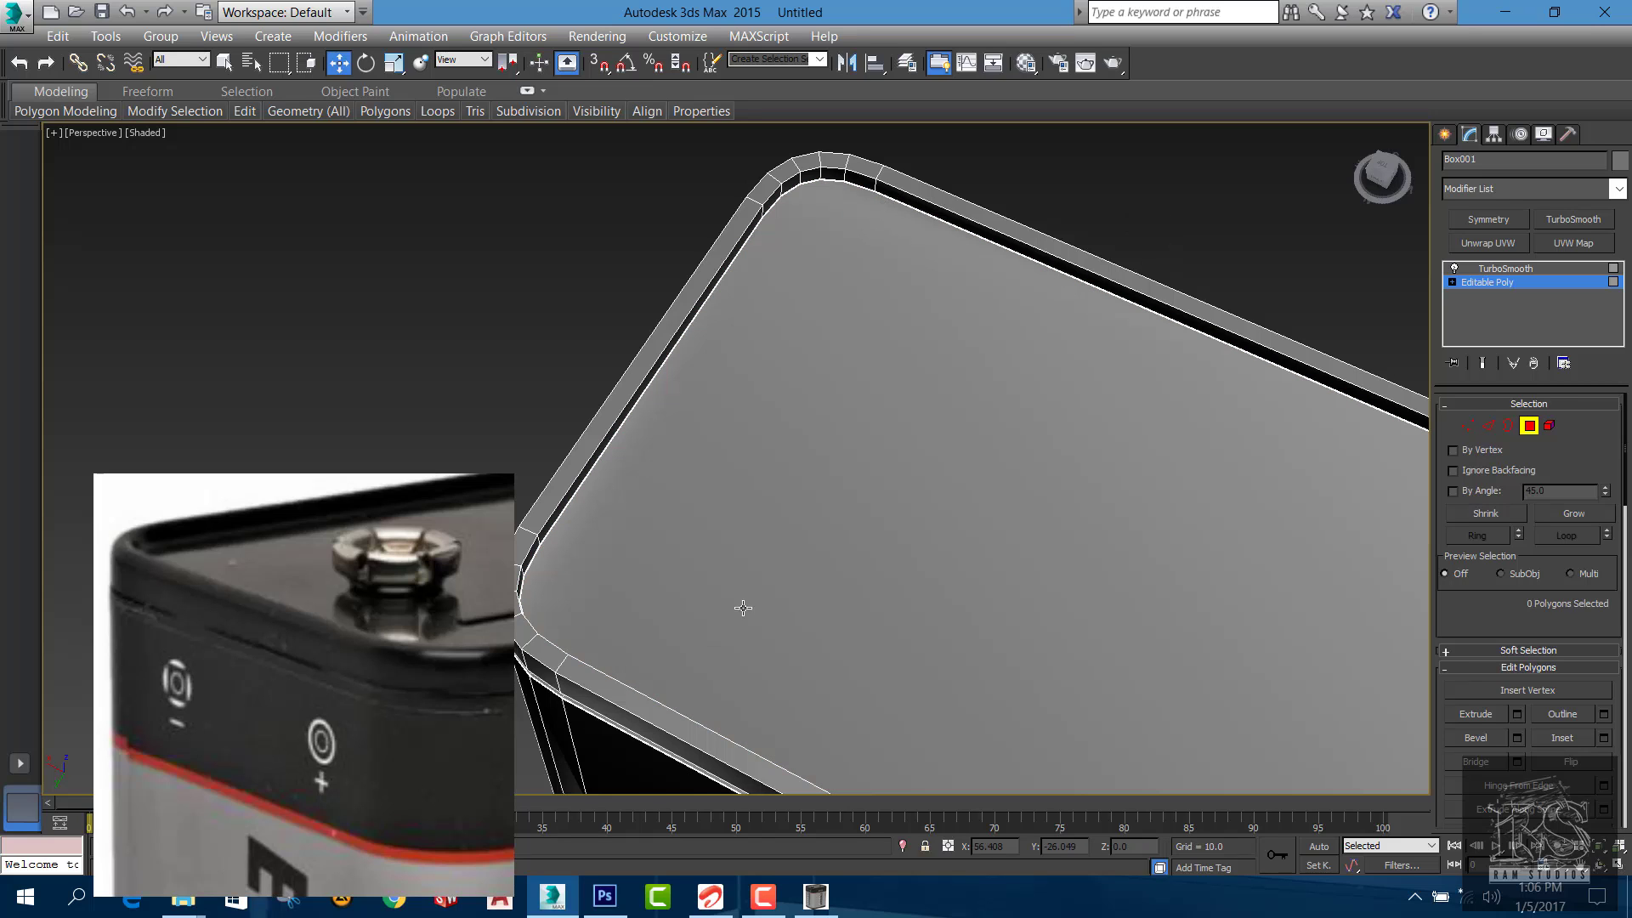
Connect the two opposite vertices where the rounded corners begin at one end of the recessed top face
{"action": "scroll", "coordinate": [765, 587], "scroll_direction": "down", "scroll_amount": 3}
{"action": "middle_click_drag", "start_coordinate": [849, 602], "coordinate": [767, 585], "text": "alt"}
{"action": "scroll", "coordinate": [891, 474], "scroll_direction": "up", "scroll_amount": 2}
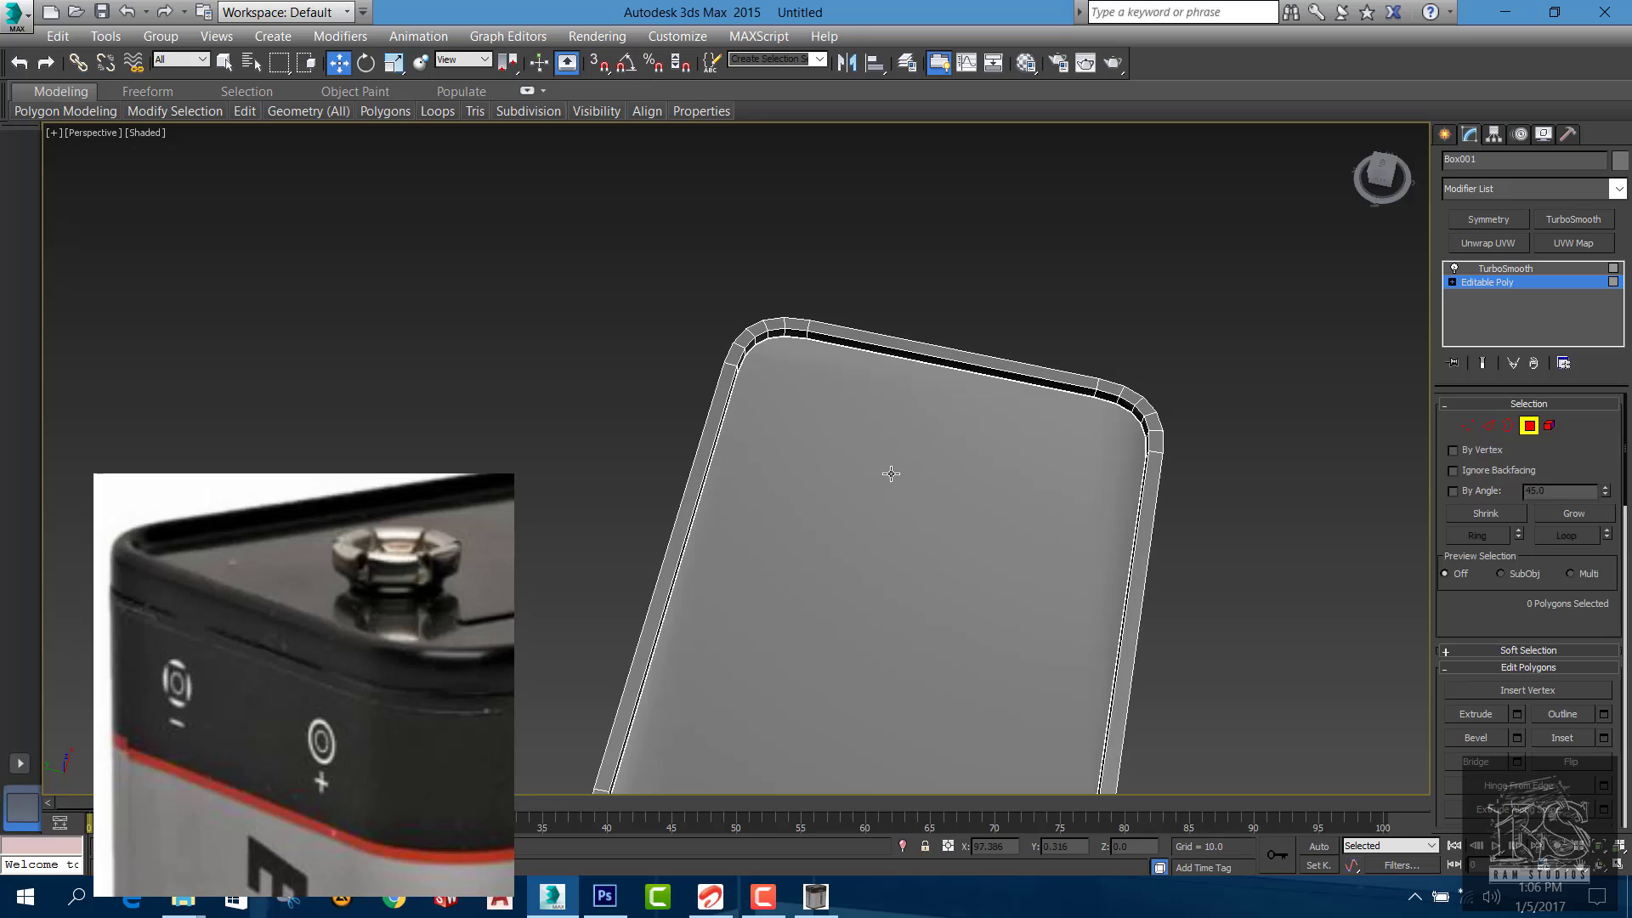
{"action": "middle_click_drag", "start_coordinate": [890, 474], "coordinate": [949, 493], "text": "alt"}
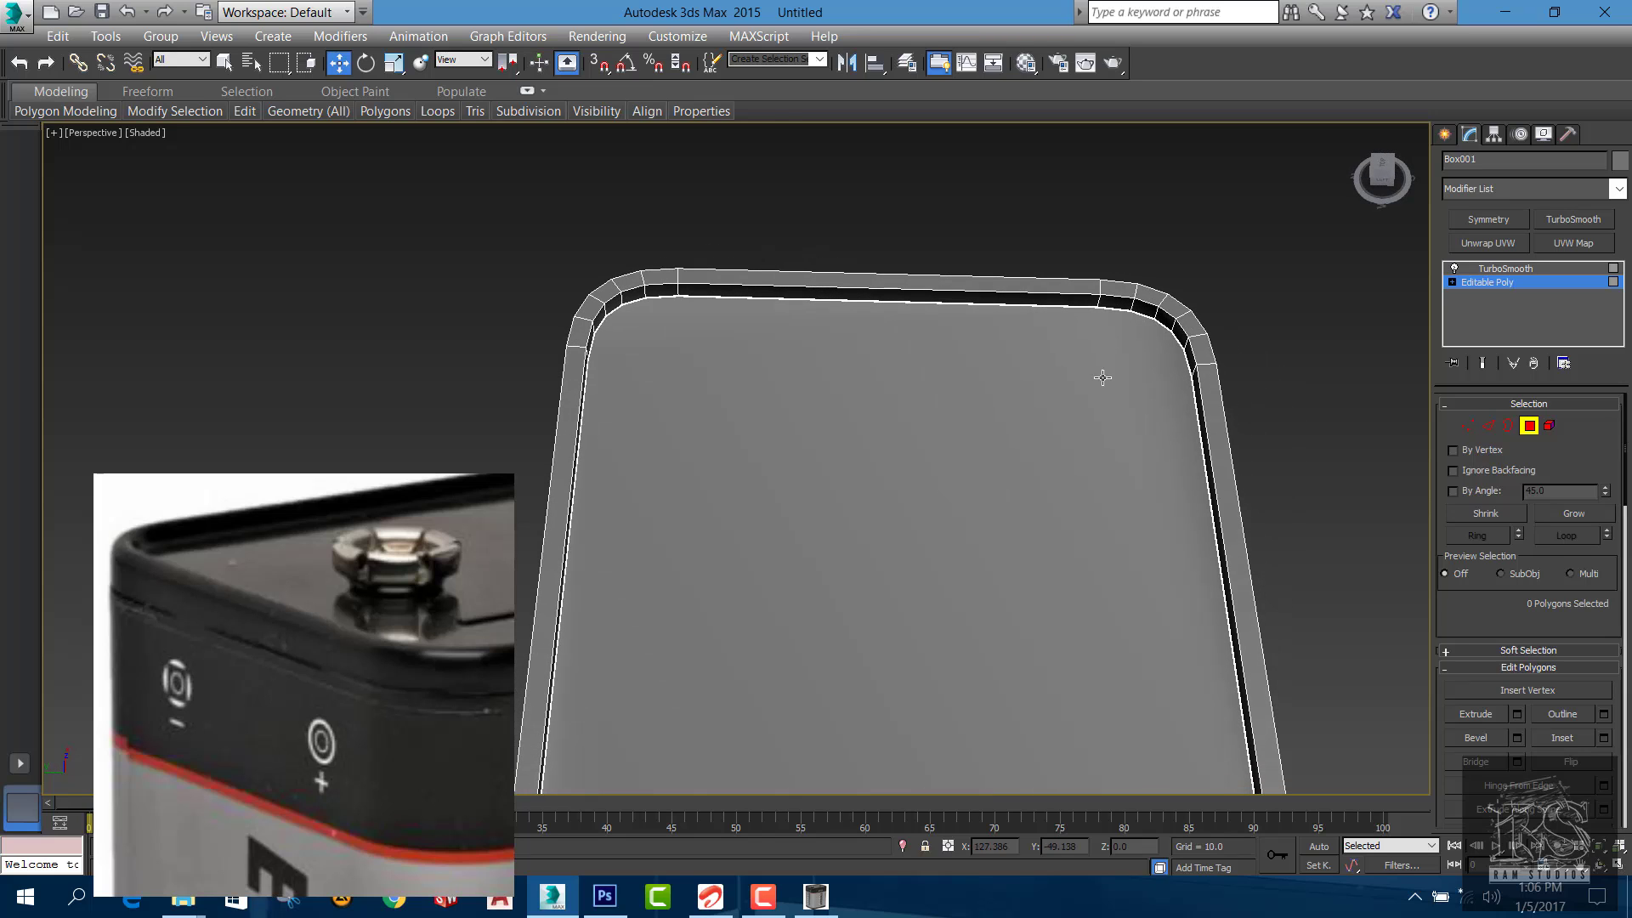
{"action": "left_click", "coordinate": [1466, 426]}
{"action": "scroll", "coordinate": [1178, 370], "scroll_direction": "up", "scroll_amount": 5}
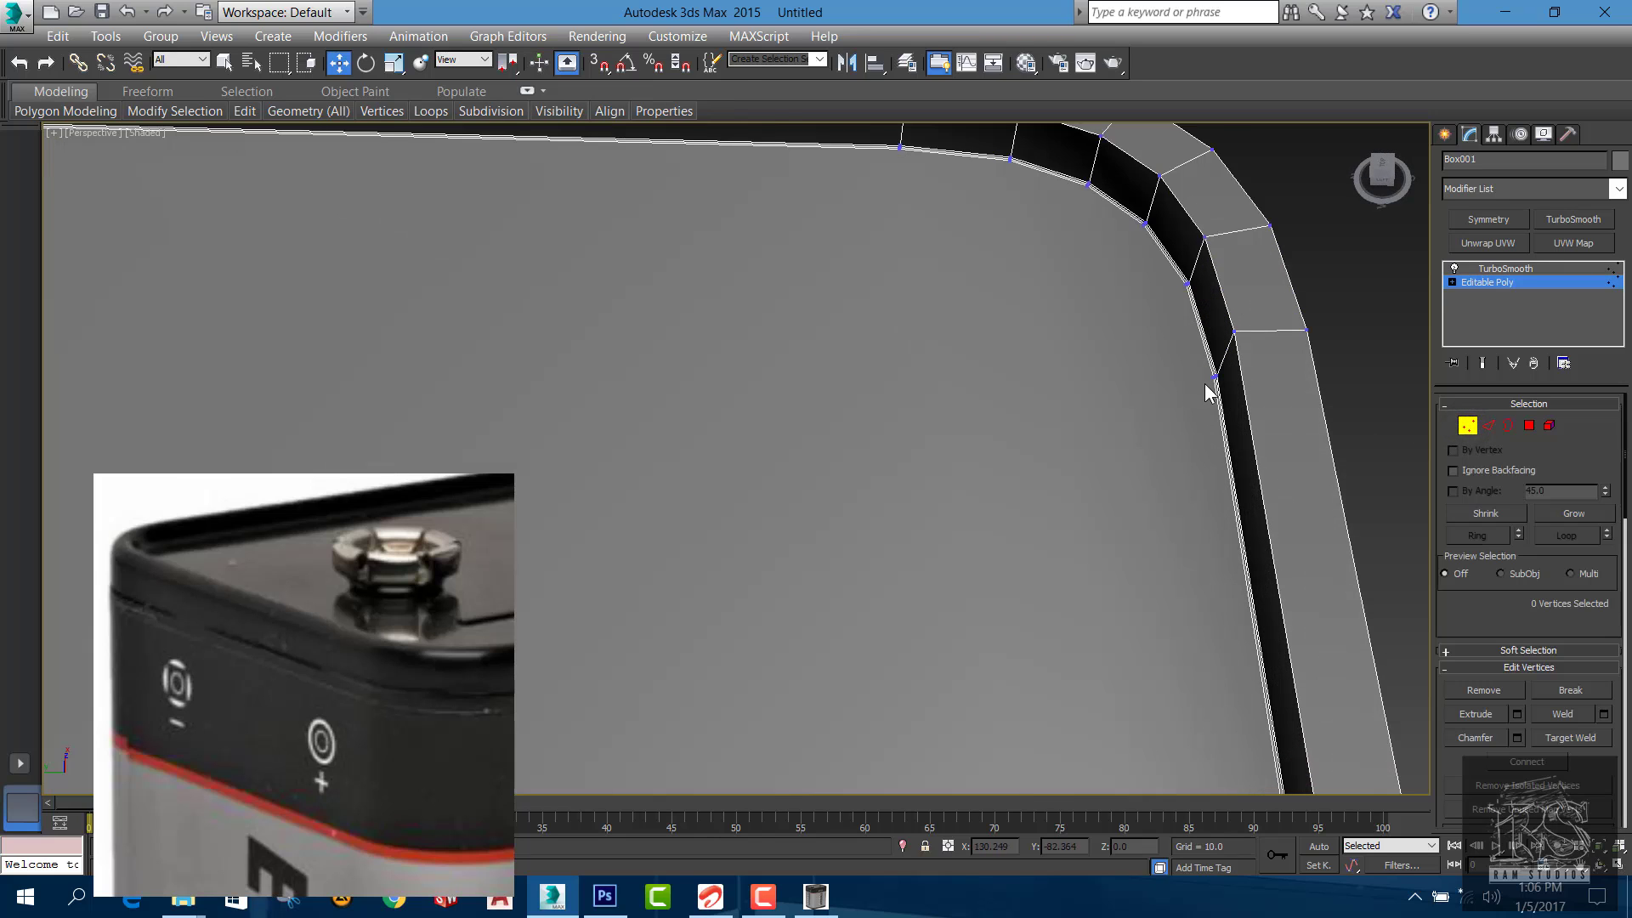
{"action": "scroll", "coordinate": [1207, 383], "scroll_direction": "up", "scroll_amount": 4}
{"action": "left_click", "coordinate": [1246, 355]}
{"action": "scroll", "coordinate": [1229, 428], "scroll_direction": "down", "scroll_amount": 8}
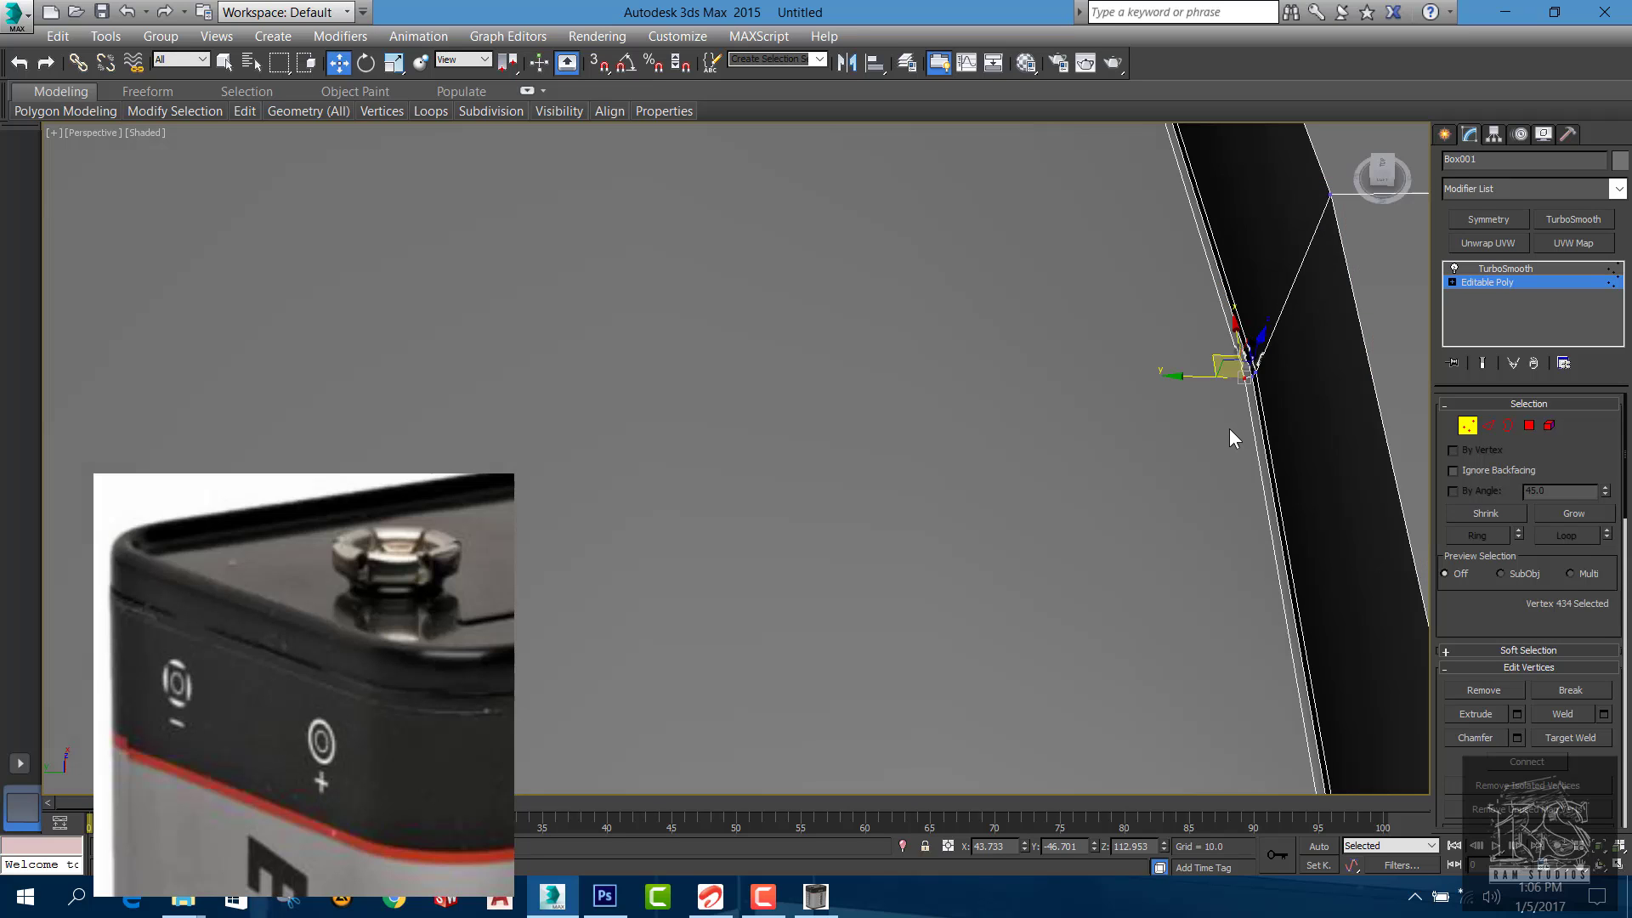
{"action": "scroll", "coordinate": [1229, 431], "scroll_direction": "down", "scroll_amount": 3}
{"action": "middle_click_drag", "start_coordinate": [921, 425], "coordinate": [844, 266], "text": "alt"}
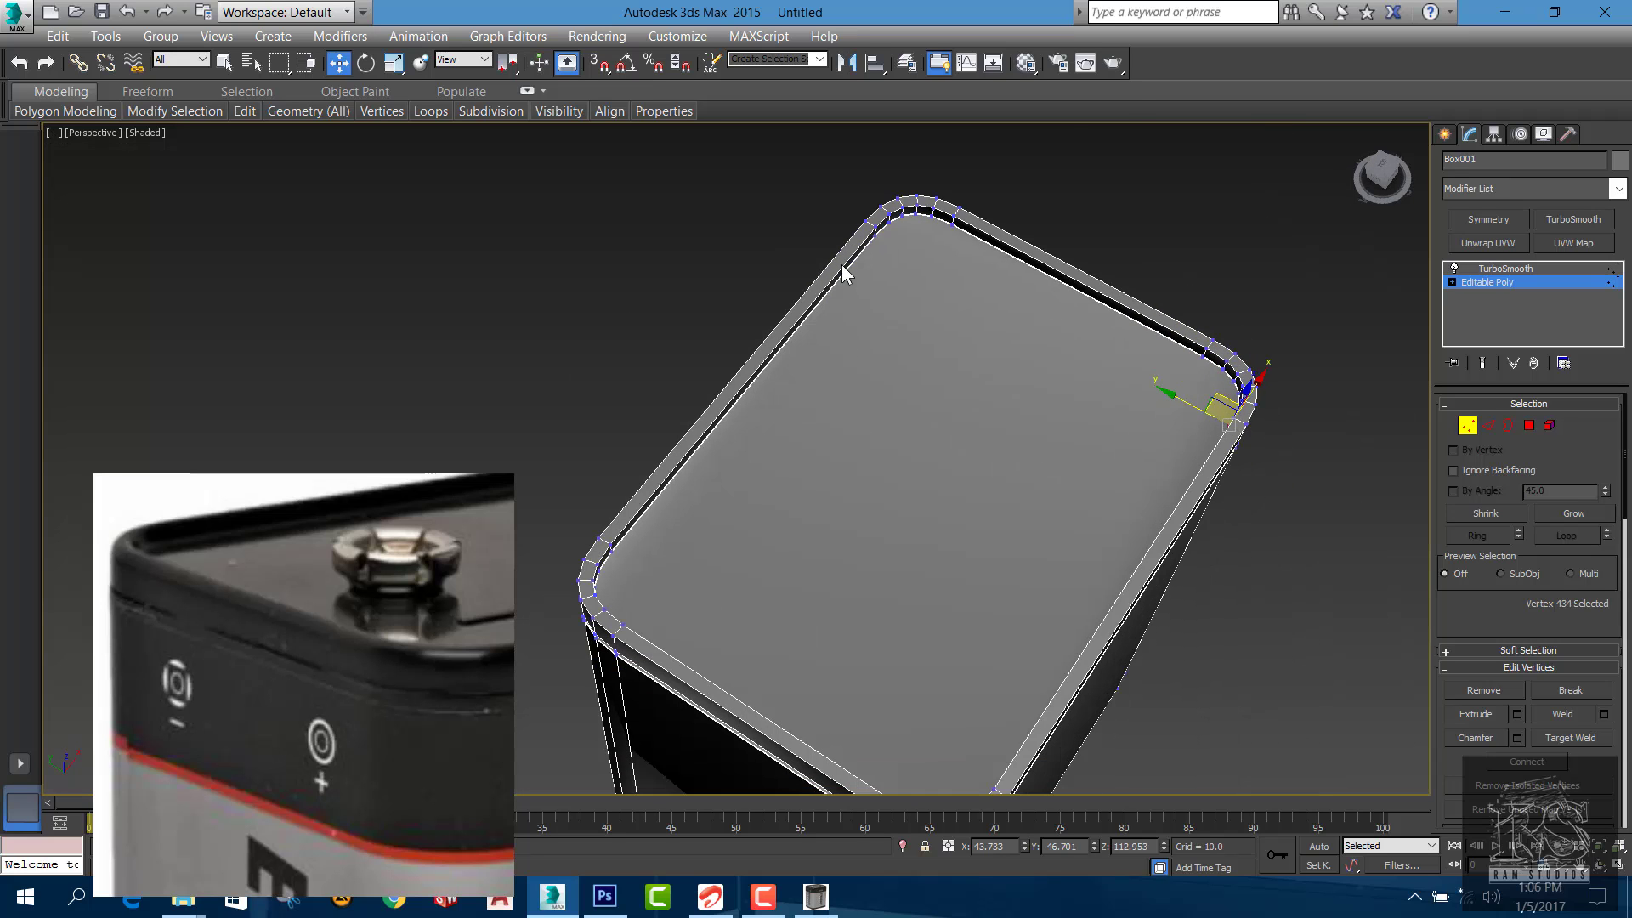
{"action": "scroll", "coordinate": [878, 240], "scroll_direction": "up", "scroll_amount": 10}
{"action": "scroll", "coordinate": [807, 277], "scroll_direction": "up", "scroll_amount": 4}
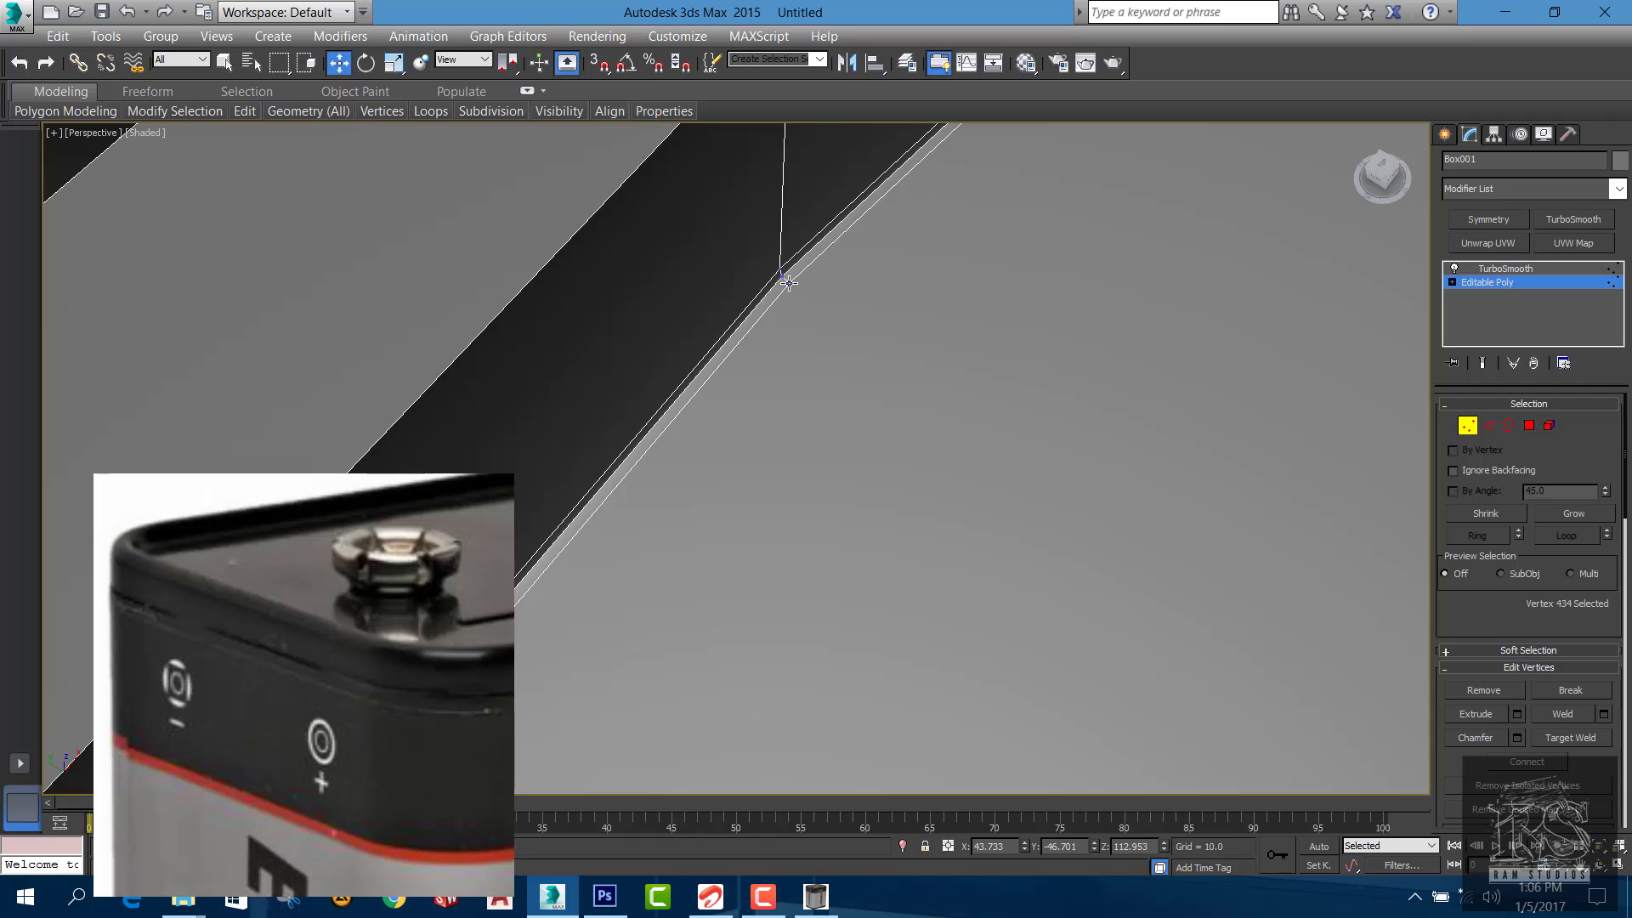
{"action": "left_click", "coordinate": [789, 283], "text": "ctrl"}
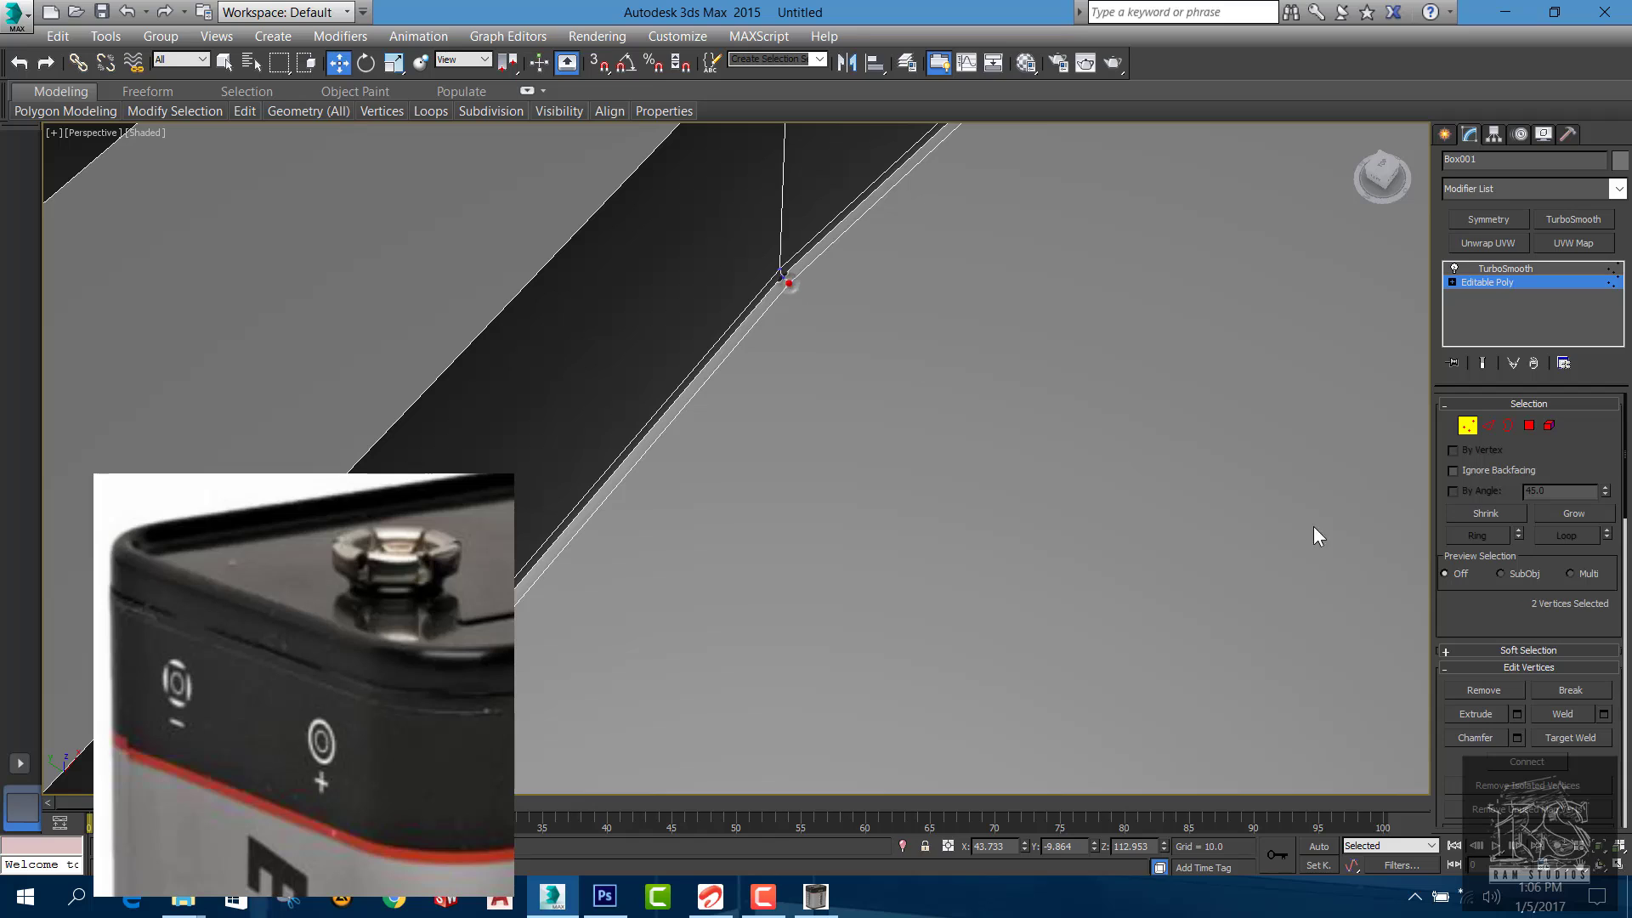
{"action": "left_click", "coordinate": [1511, 759]}
{"action": "scroll", "coordinate": [1006, 448], "scroll_direction": "down", "scroll_amount": 6}
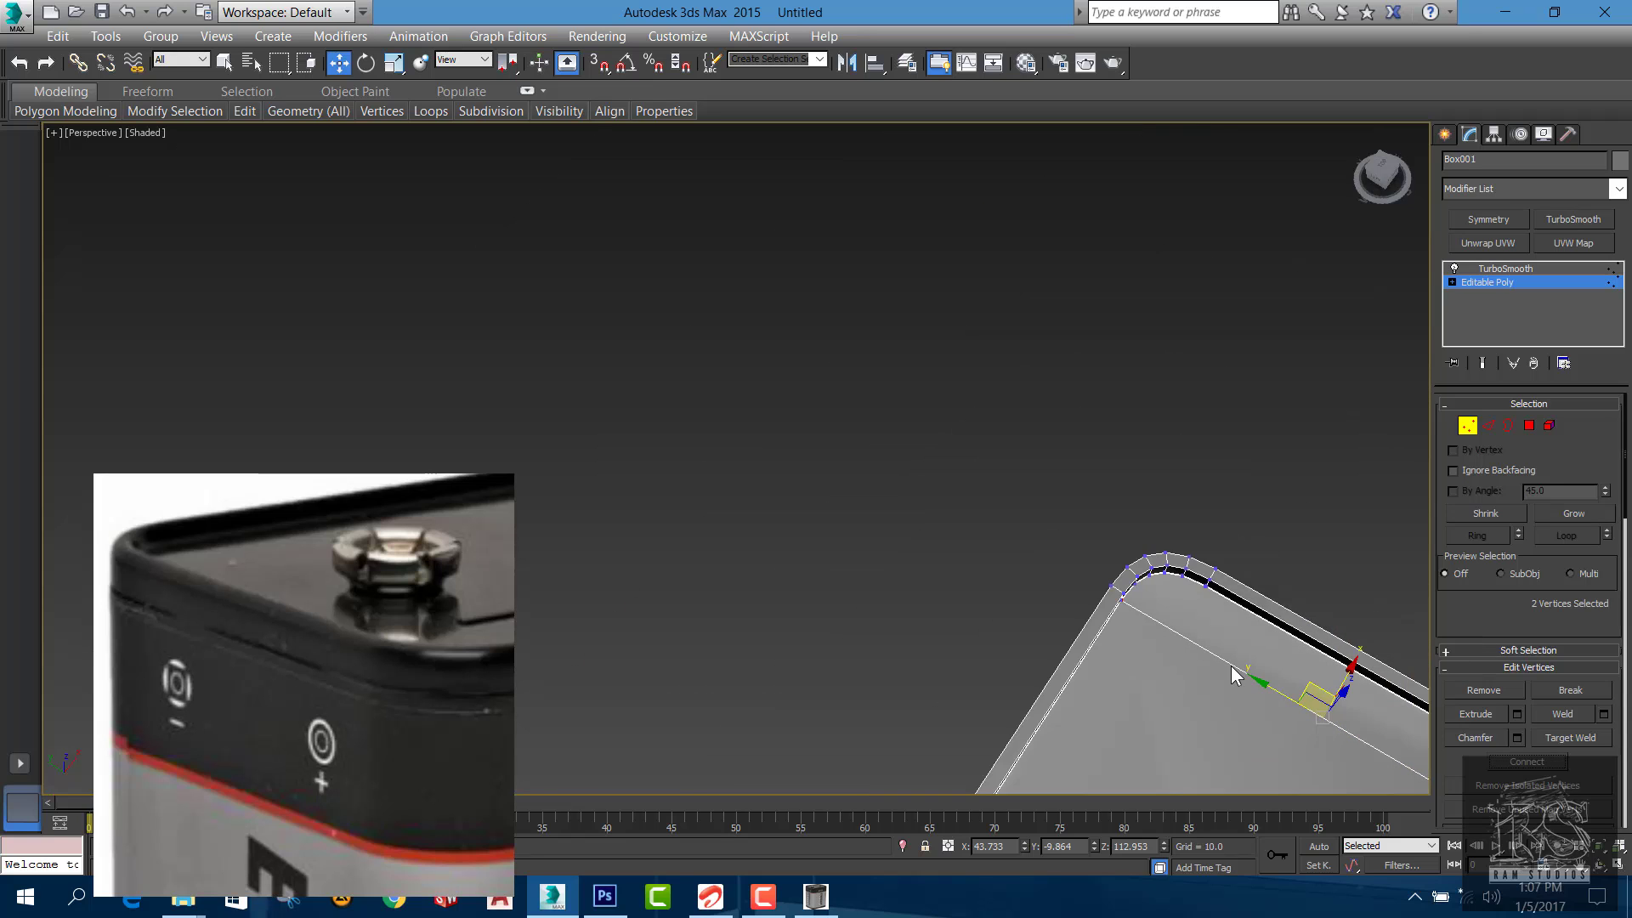
Connect the second pair of opposite corner vertices, one vertex closer to the short side of the recessed top face
{"action": "middle_click_drag", "start_coordinate": [1231, 666], "coordinate": [898, 447], "text": "alt"}
{"action": "scroll", "coordinate": [846, 342], "scroll_direction": "up", "scroll_amount": 6}
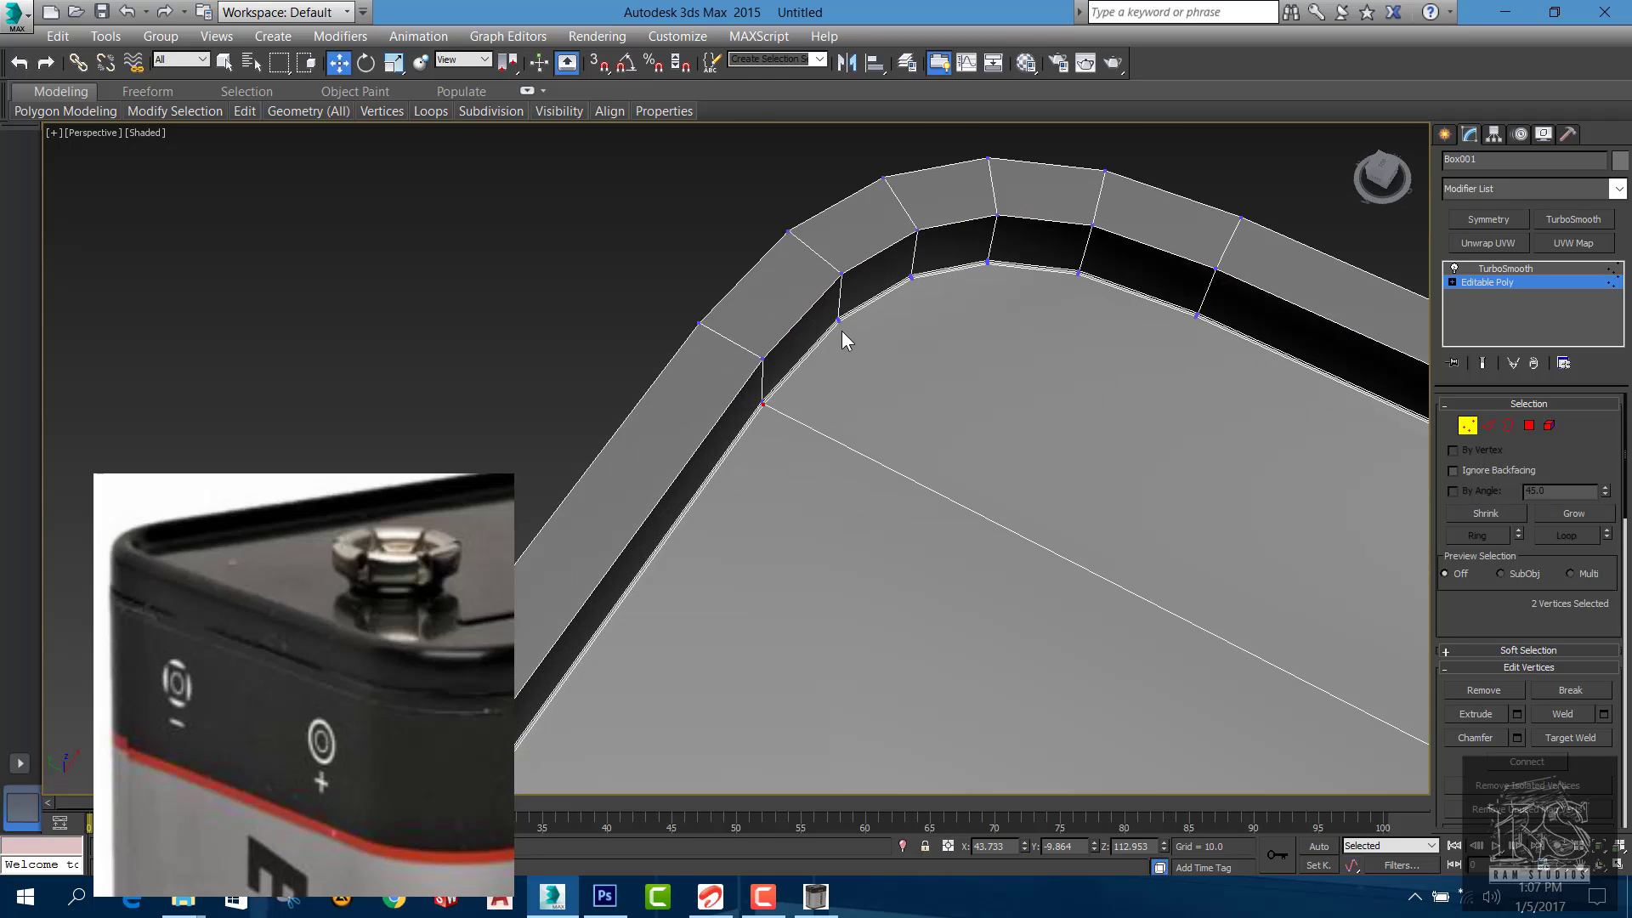
{"action": "scroll", "coordinate": [842, 332], "scroll_direction": "up", "scroll_amount": 2}
{"action": "left_click", "coordinate": [838, 322]}
{"action": "scroll", "coordinate": [843, 333], "scroll_direction": "down", "scroll_amount": 6}
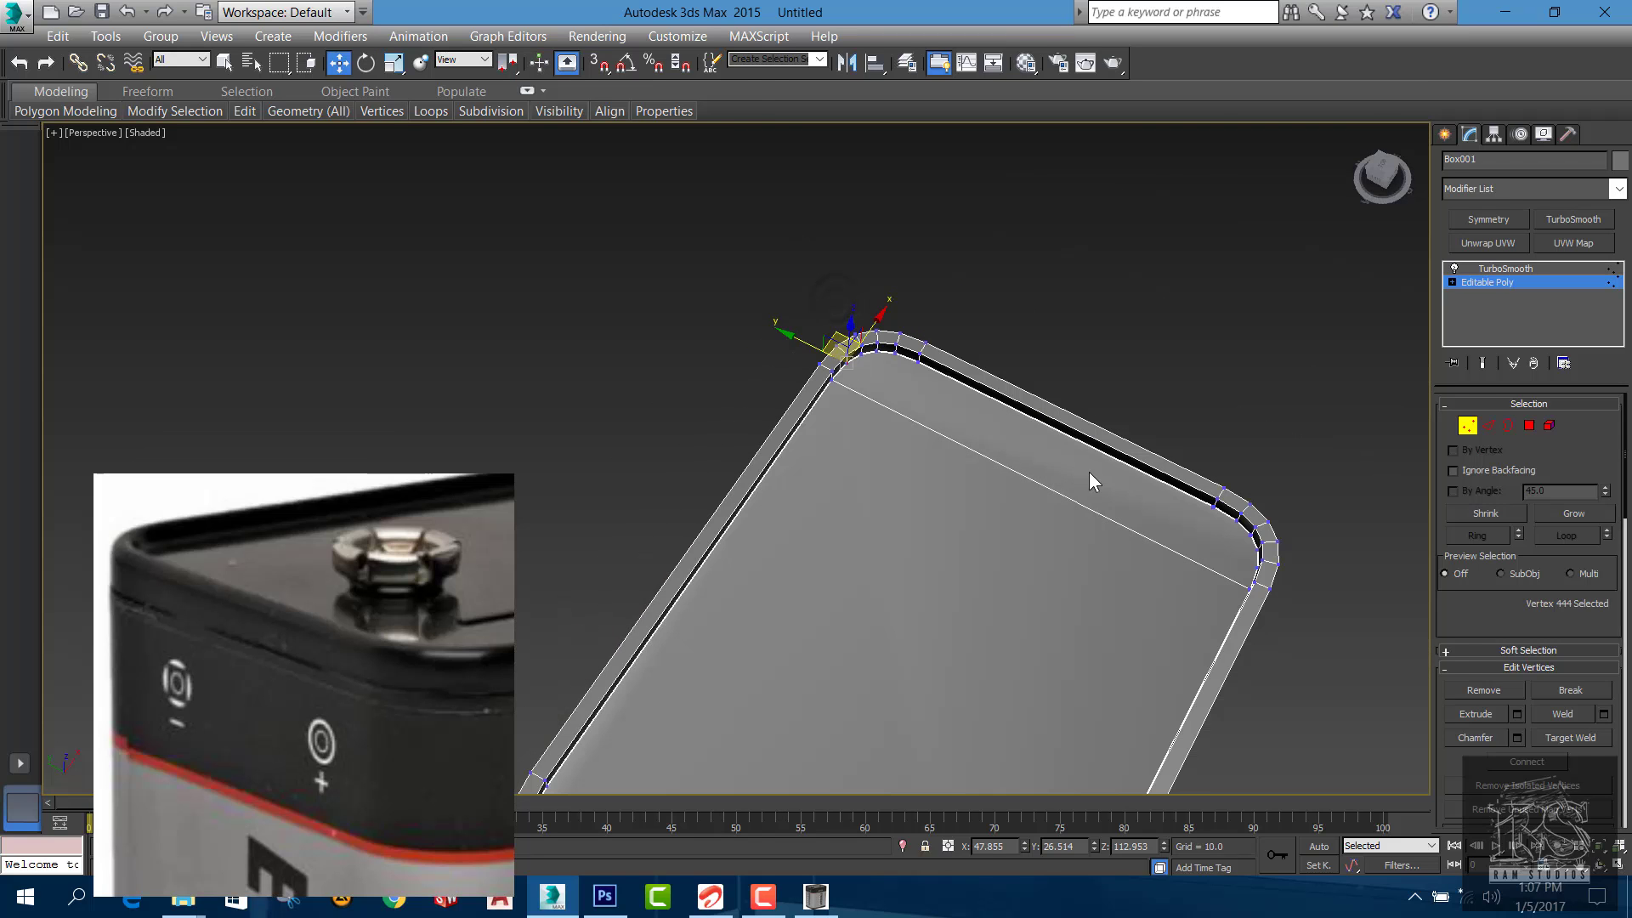
{"action": "scroll", "coordinate": [1257, 544], "scroll_direction": "up", "scroll_amount": 6}
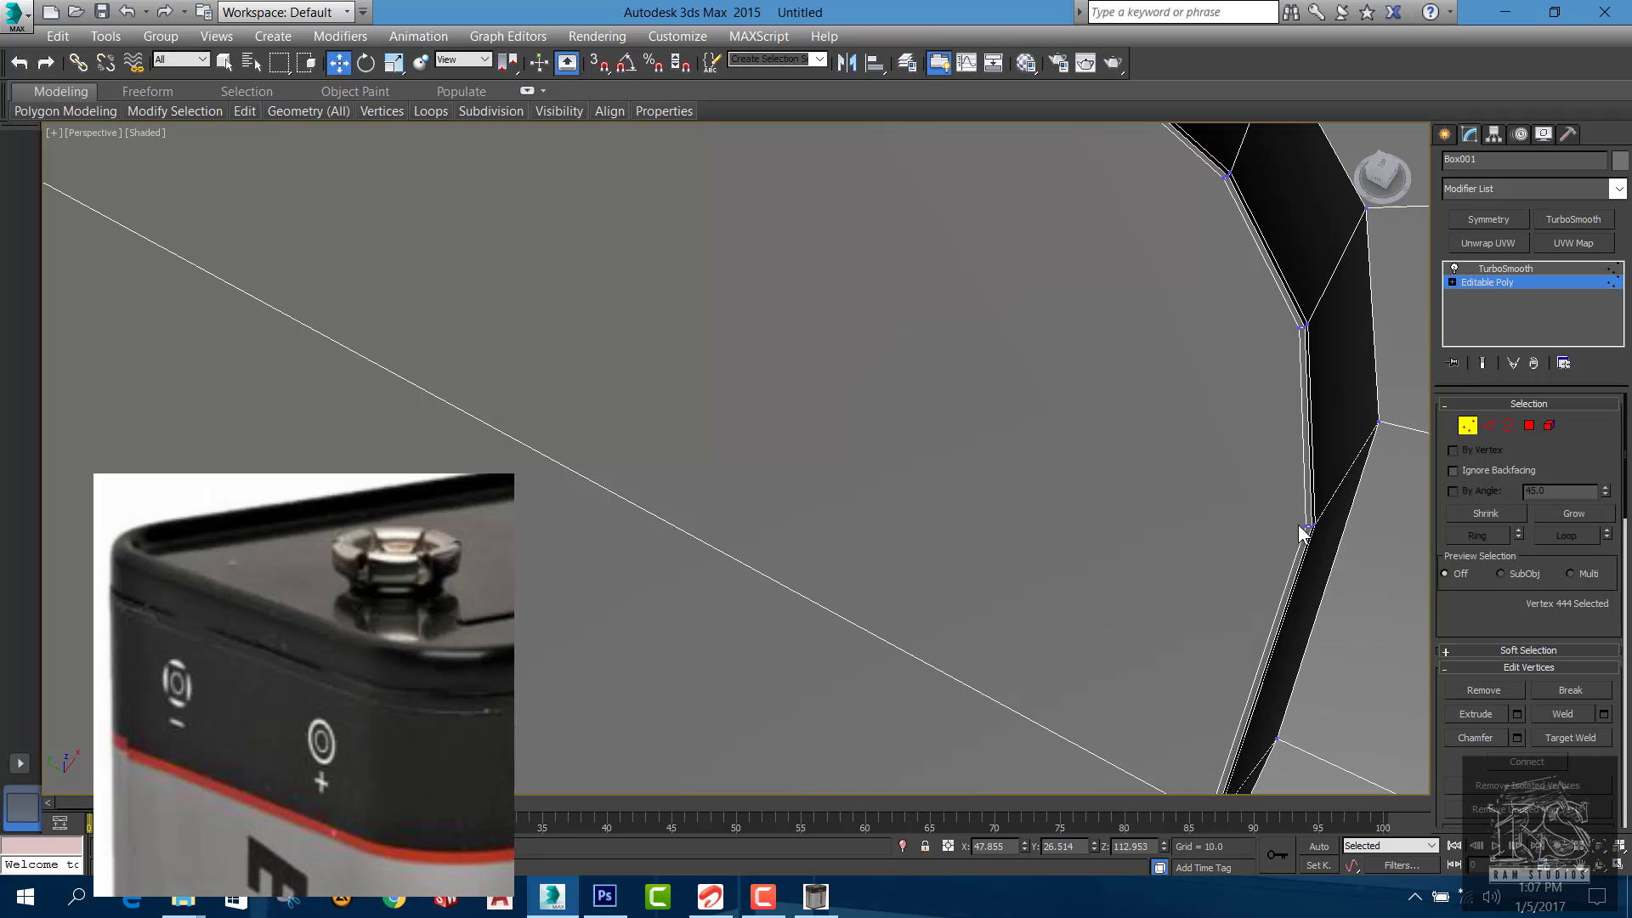
{"action": "left_click", "coordinate": [1307, 525], "text": "ctrl"}
{"action": "scroll", "coordinate": [1130, 594], "scroll_direction": "down", "scroll_amount": 6}
{"action": "middle_click_drag", "start_coordinate": [736, 394], "coordinate": [918, 617]}
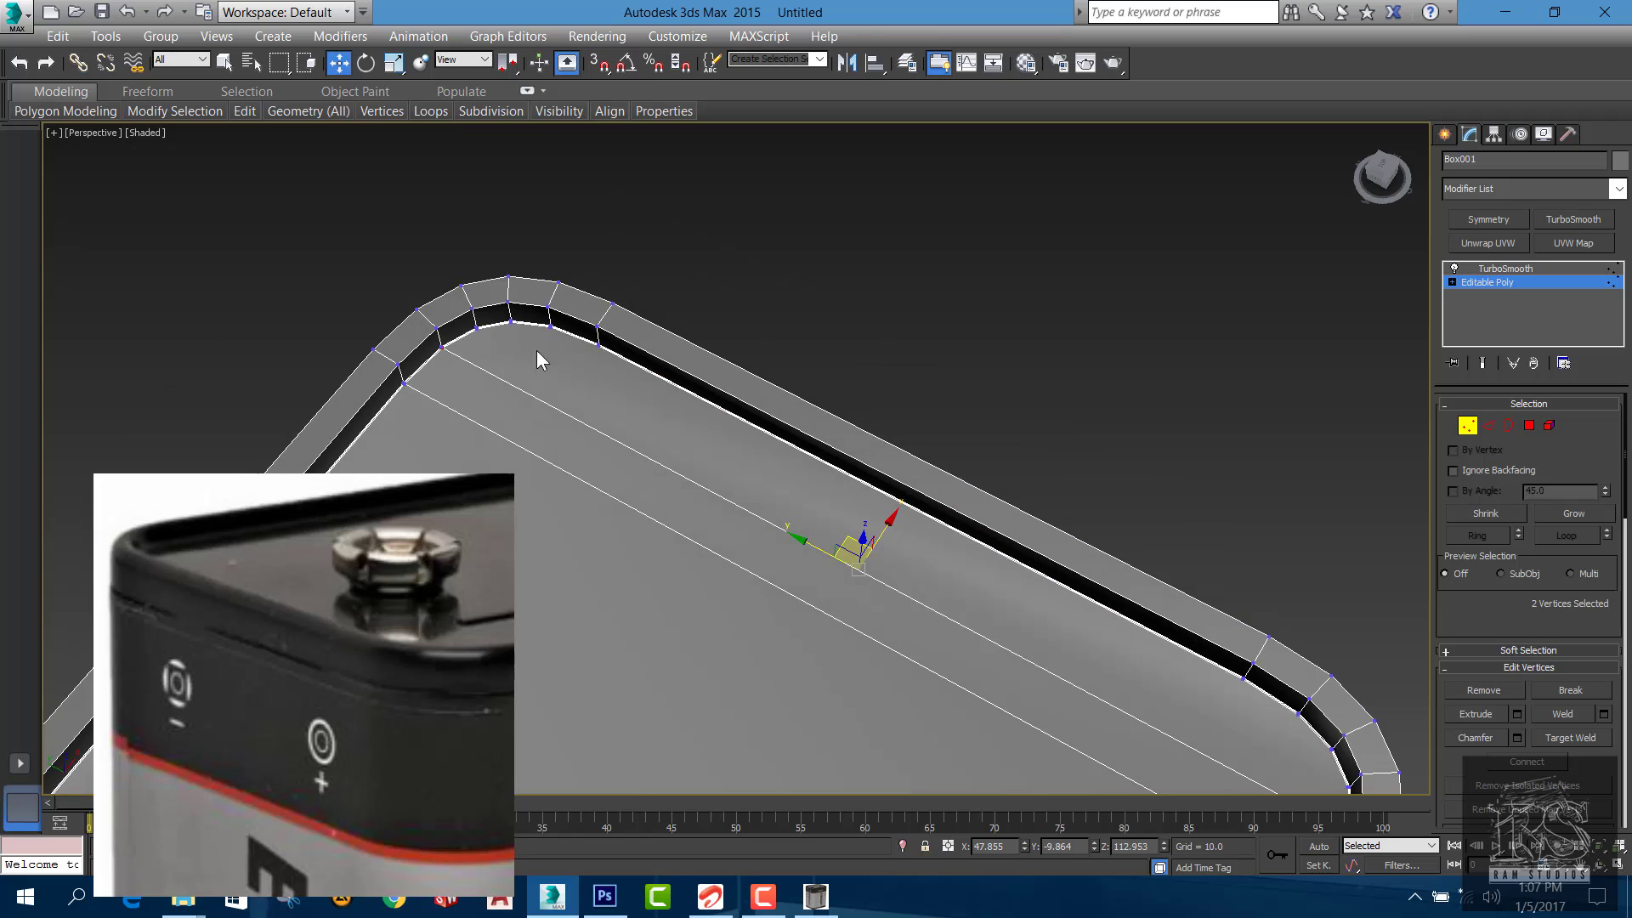
Connect the third pair of opposite corner vertices across the same end of the recessed top face
{"action": "scroll", "coordinate": [484, 342], "scroll_direction": "up", "scroll_amount": 4}
{"action": "left_click", "coordinate": [478, 327]}
{"action": "scroll", "coordinate": [595, 408], "scroll_direction": "down", "scroll_amount": 4}
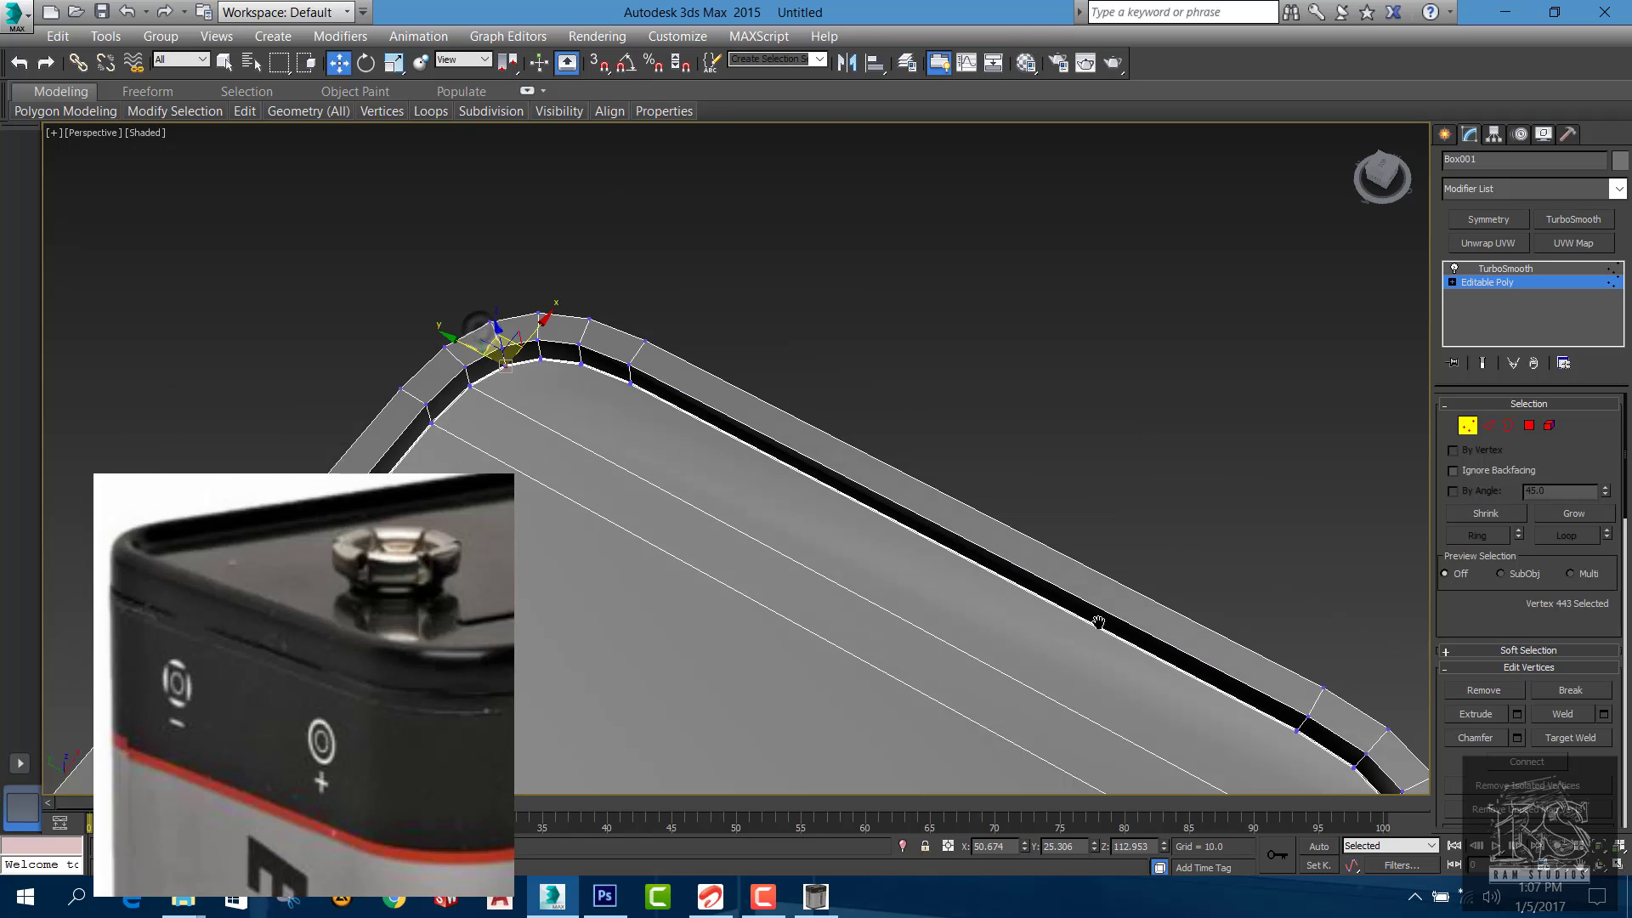
{"action": "scroll", "coordinate": [1159, 588], "scroll_direction": "up", "scroll_amount": 2}
{"action": "scroll", "coordinate": [1159, 588], "scroll_direction": "up", "scroll_amount": 3}
{"action": "left_click", "coordinate": [1223, 633], "text": "ctrl"}
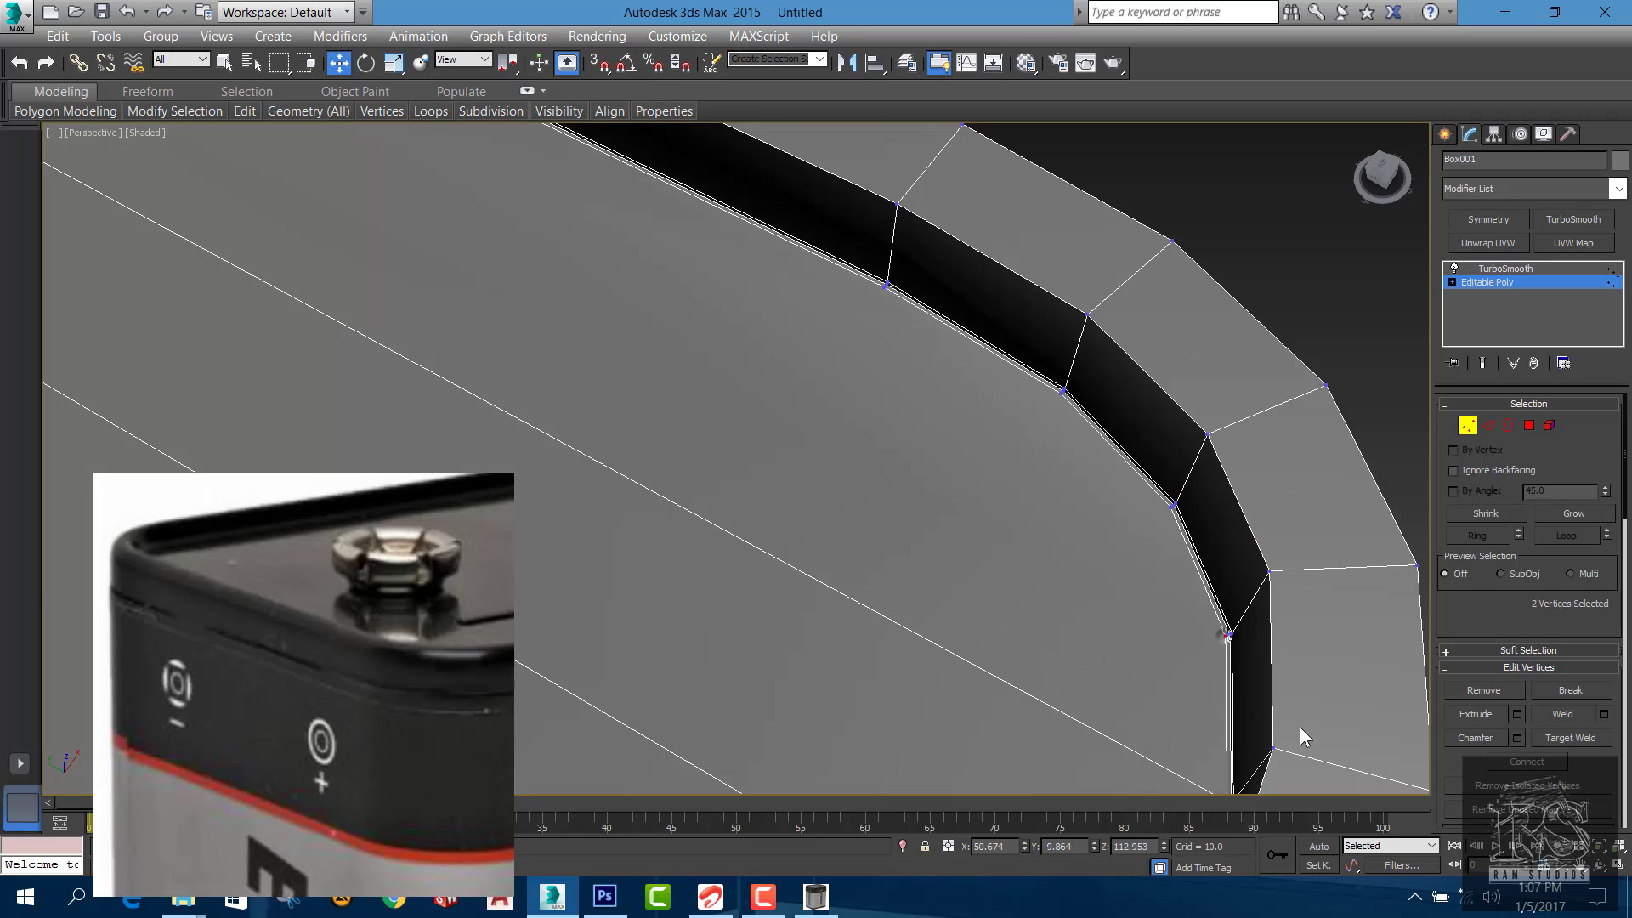
{"action": "scroll", "coordinate": [1018, 554], "scroll_direction": "down", "scroll_amount": 2}
Connect the fourth pair of opposite corner vertices, parallel to the edges already added across the top face
{"action": "scroll", "coordinate": [1093, 528], "scroll_direction": "up", "scroll_amount": 3}
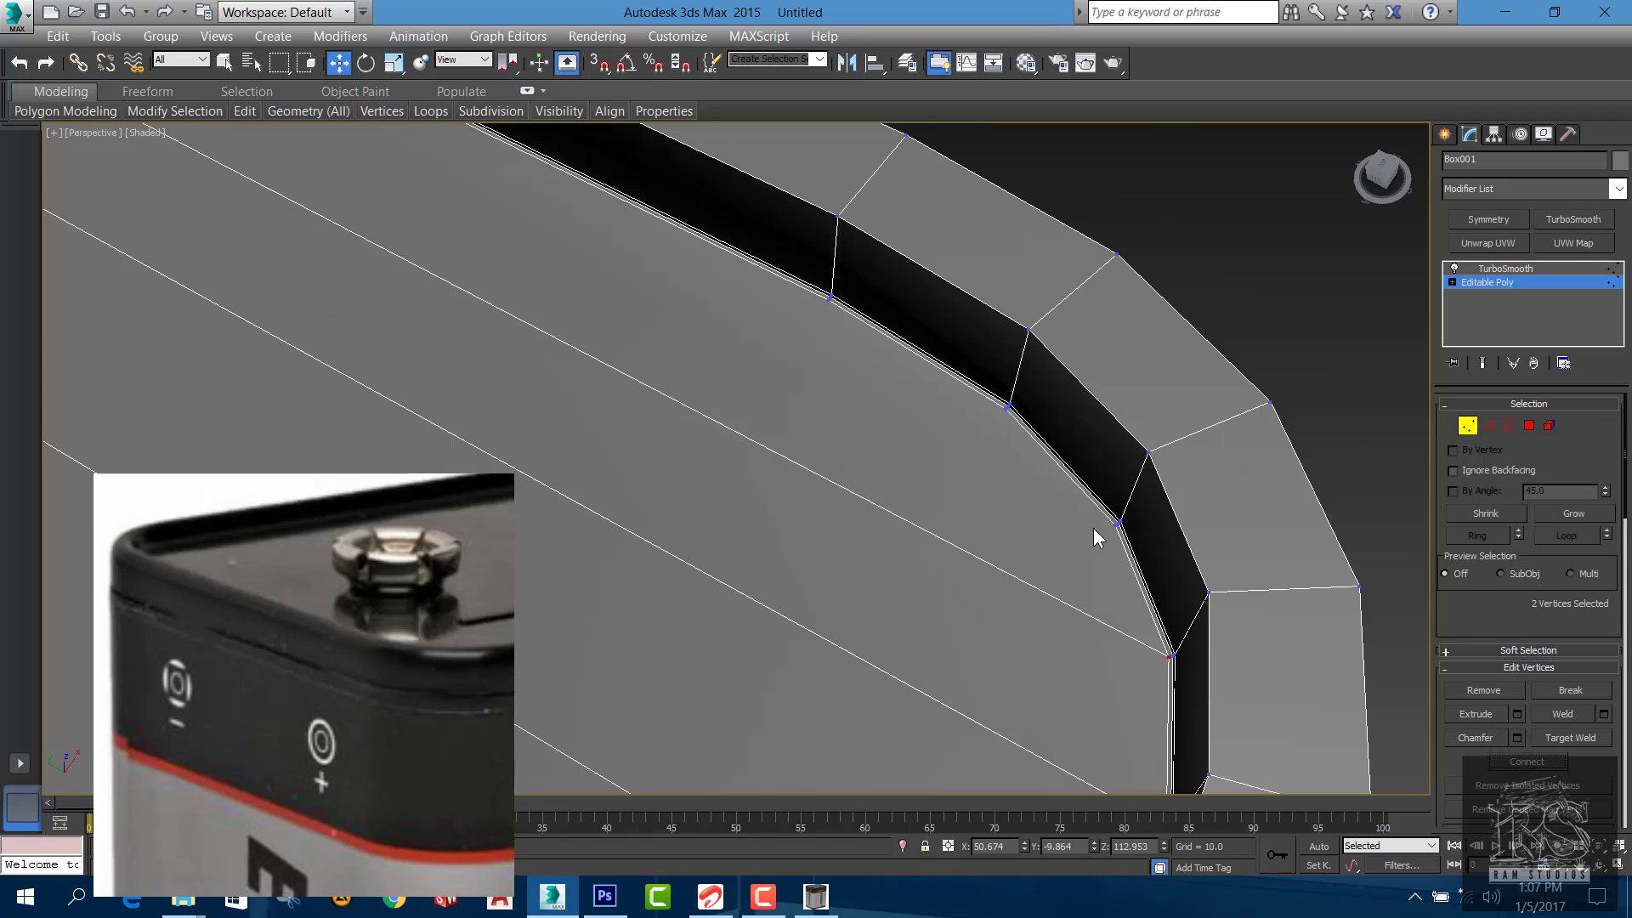
{"action": "left_click", "coordinate": [1114, 525]}
{"action": "scroll", "coordinate": [1078, 554], "scroll_direction": "down", "scroll_amount": 4}
{"action": "middle_click_drag", "start_coordinate": [561, 324], "coordinate": [786, 485]}
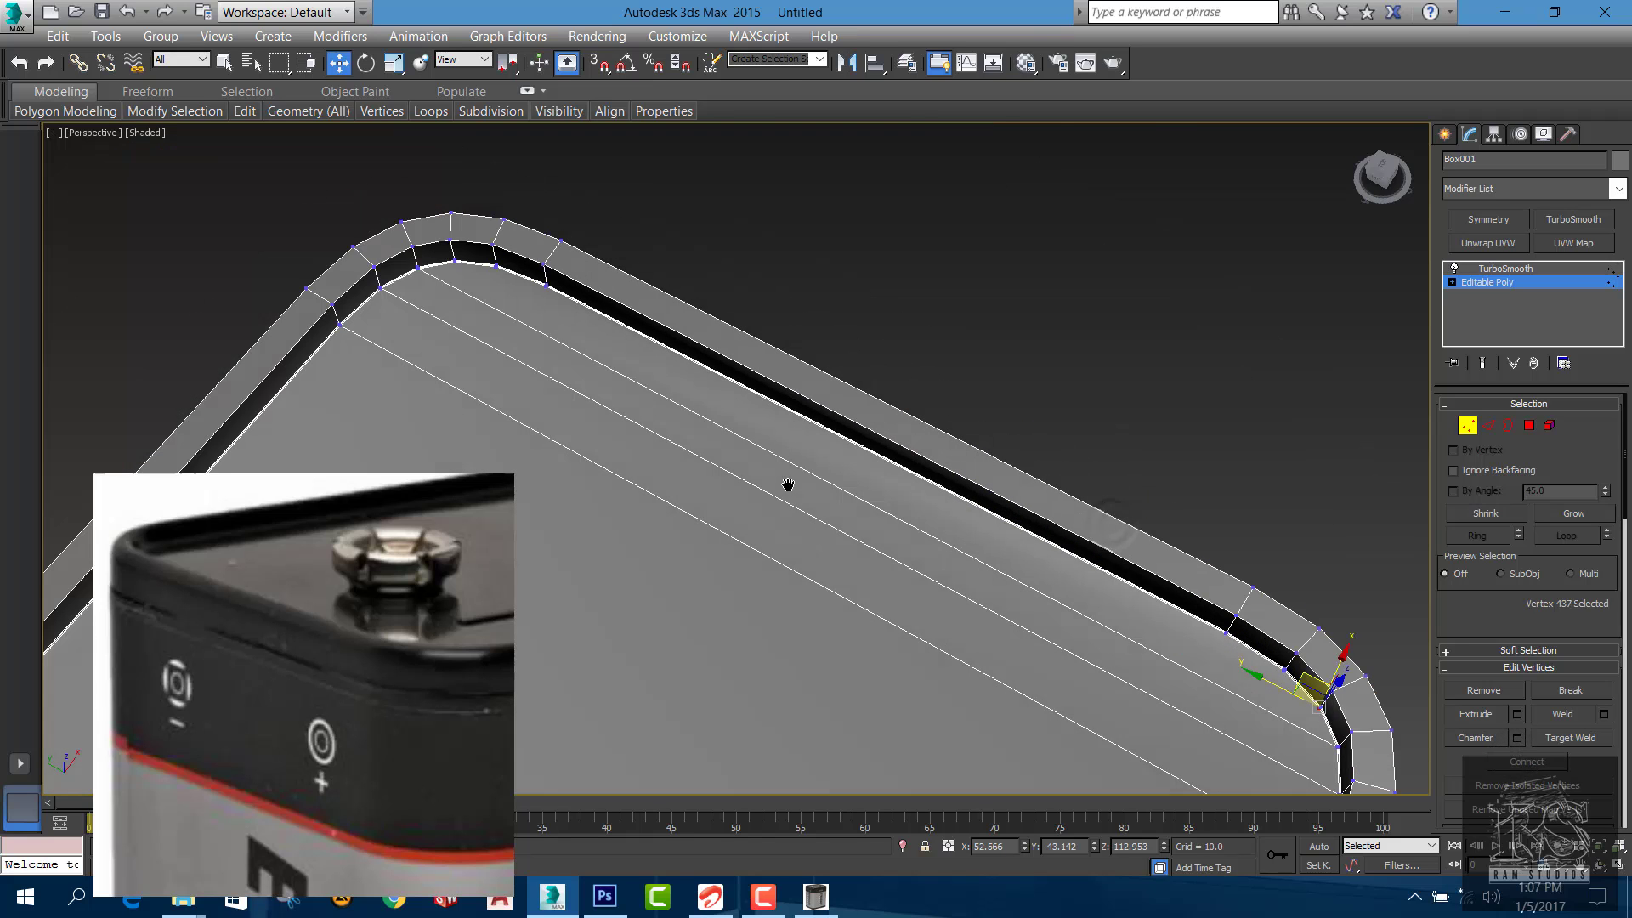
{"action": "scroll", "coordinate": [465, 274], "scroll_direction": "up", "scroll_amount": 2}
{"action": "left_click", "coordinate": [426, 238], "text": "ctrl"}
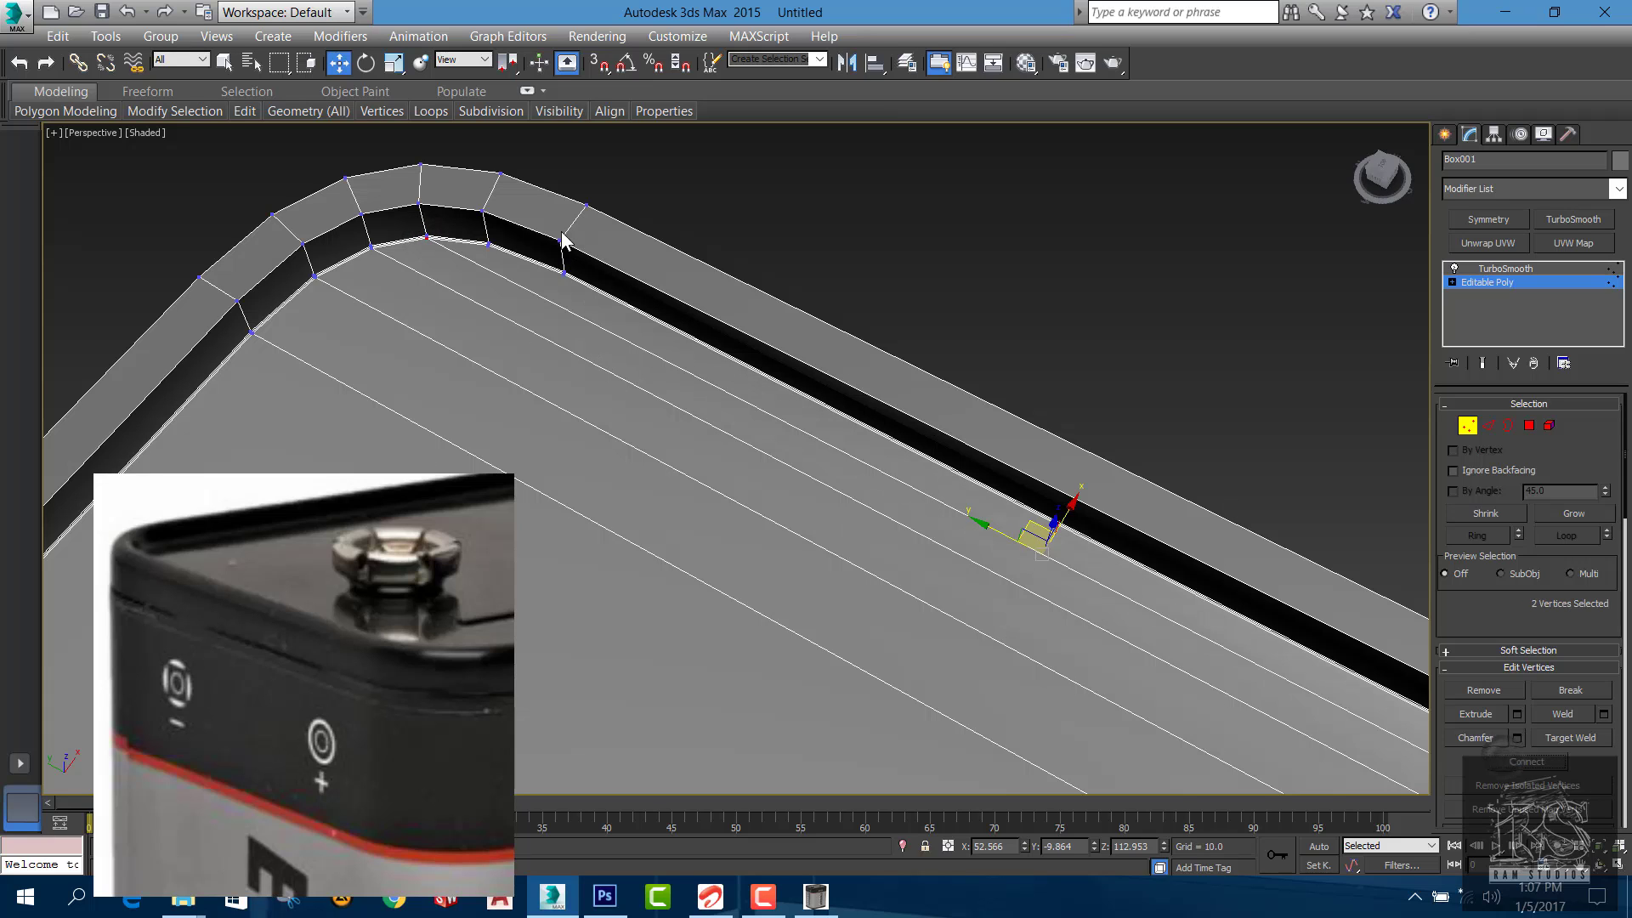
Connect the fifth pair of opposite corner vertices, the last one before the top face's short edge
{"action": "left_click", "coordinate": [489, 248]}
{"action": "scroll", "coordinate": [1003, 510], "scroll_direction": "down", "scroll_amount": 3}
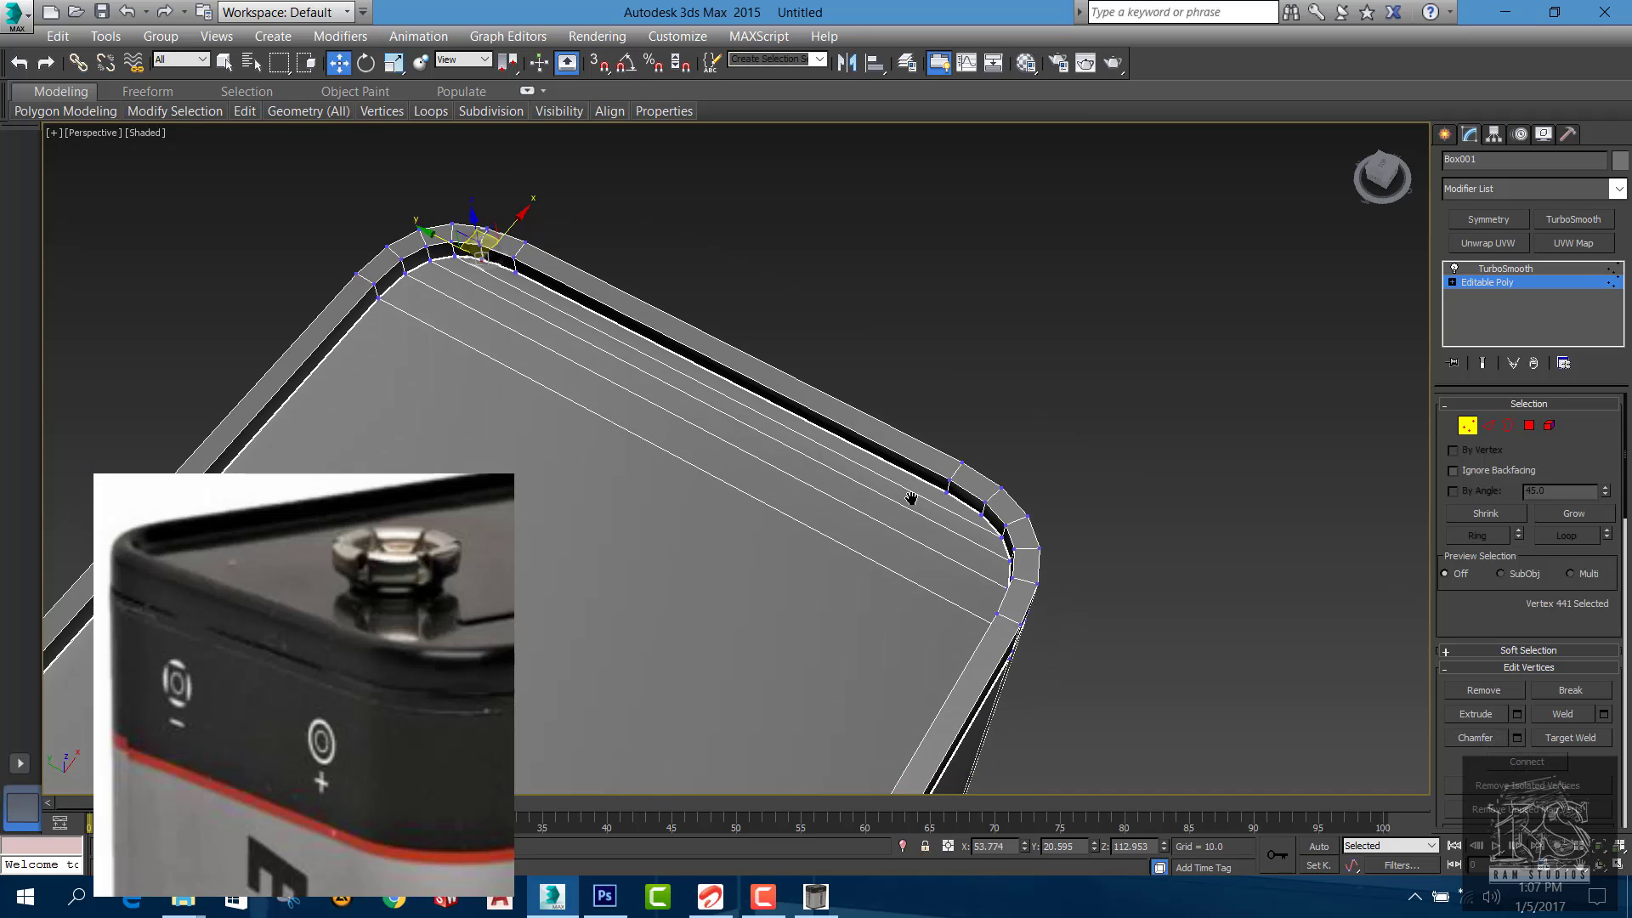
{"action": "scroll", "coordinate": [1008, 528], "scroll_direction": "up", "scroll_amount": 4}
{"action": "left_click", "coordinate": [1012, 515], "text": "ctrl"}
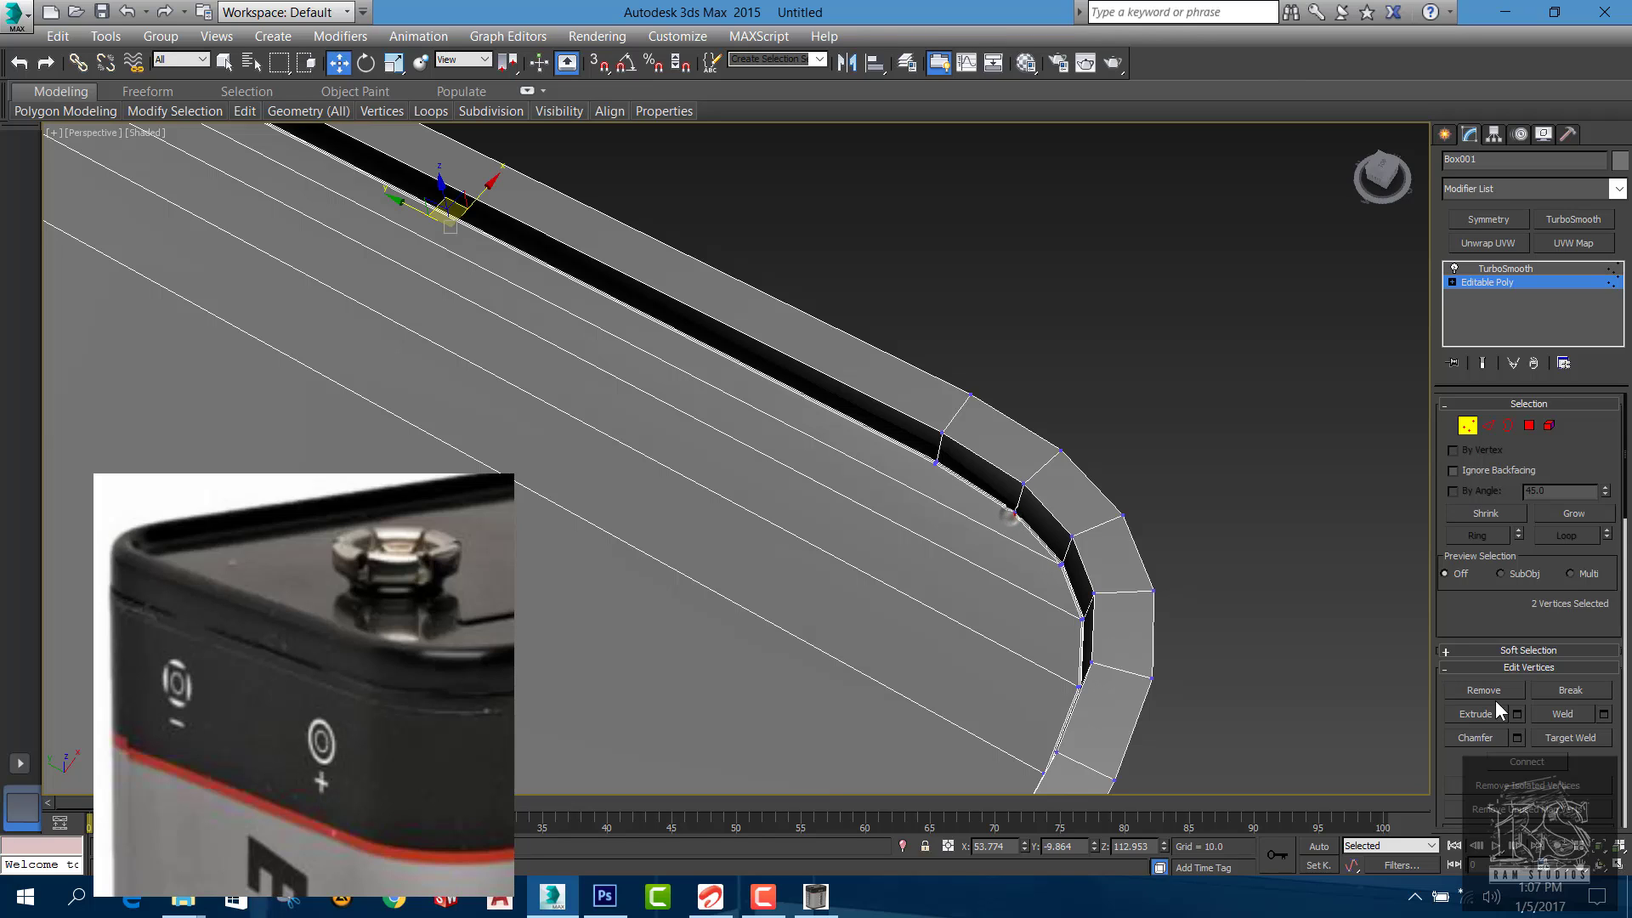
{"action": "left_click", "coordinate": [1512, 755]}
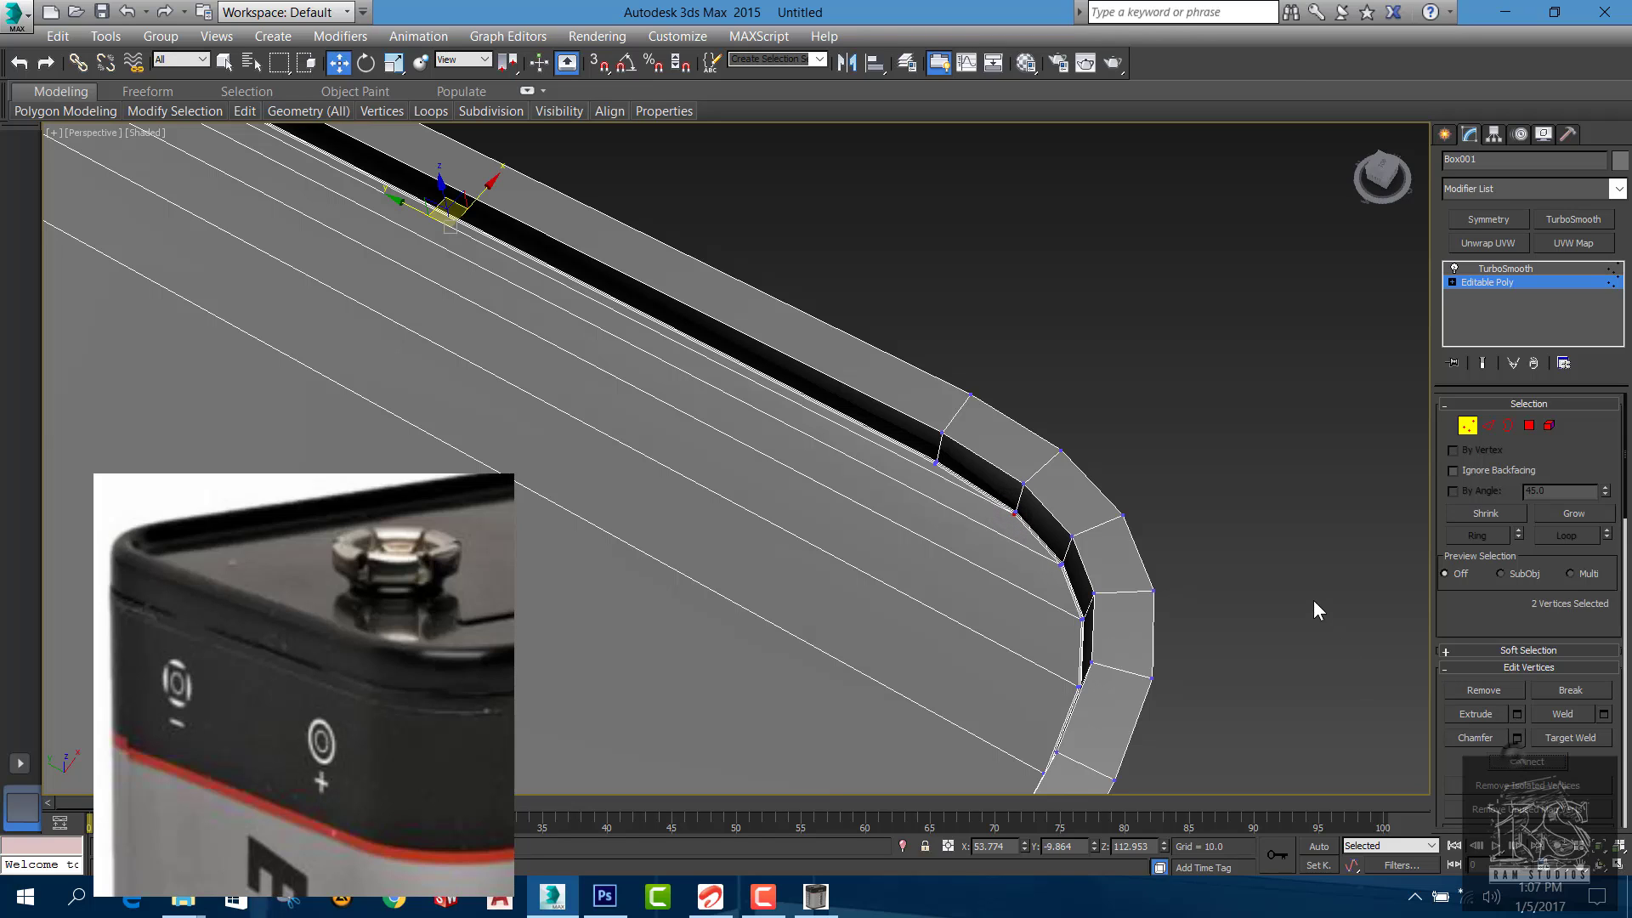
Clear the vertex selection, return to the TurboSmooth level, deselect the box and check the smoothed top face
{"action": "left_click", "coordinate": [1237, 571]}
{"action": "scroll", "coordinate": [1238, 571], "scroll_direction": "down", "scroll_amount": 4}
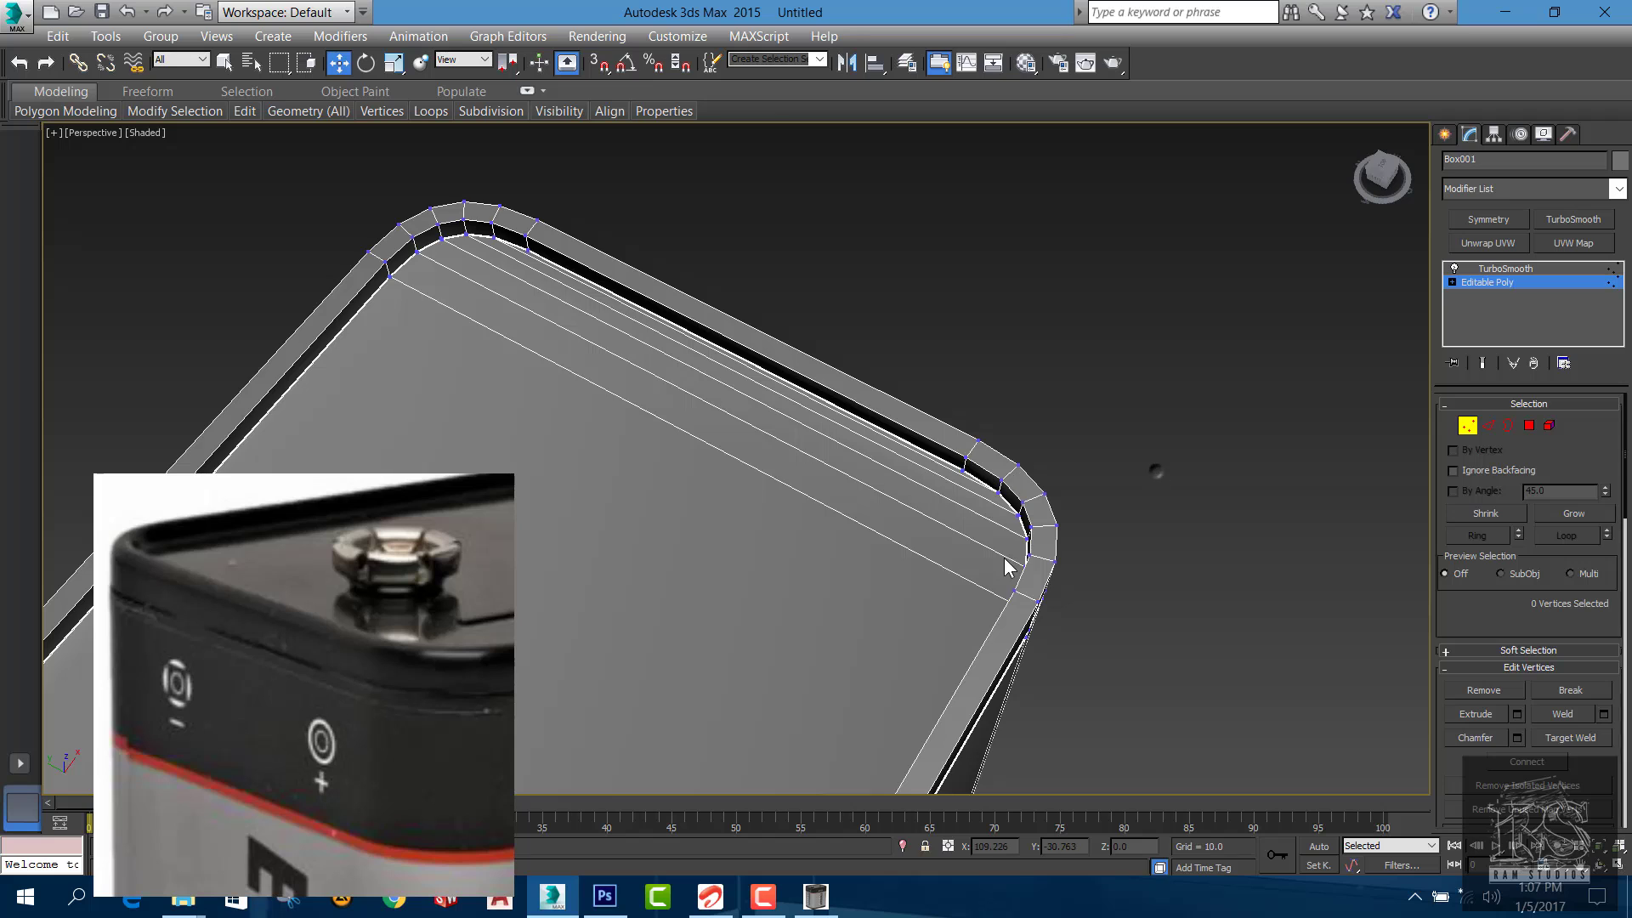
{"action": "scroll", "coordinate": [1009, 564], "scroll_direction": "down", "scroll_amount": 3}
{"action": "middle_click_drag", "start_coordinate": [1150, 466], "coordinate": [1074, 504], "text": "alt"}
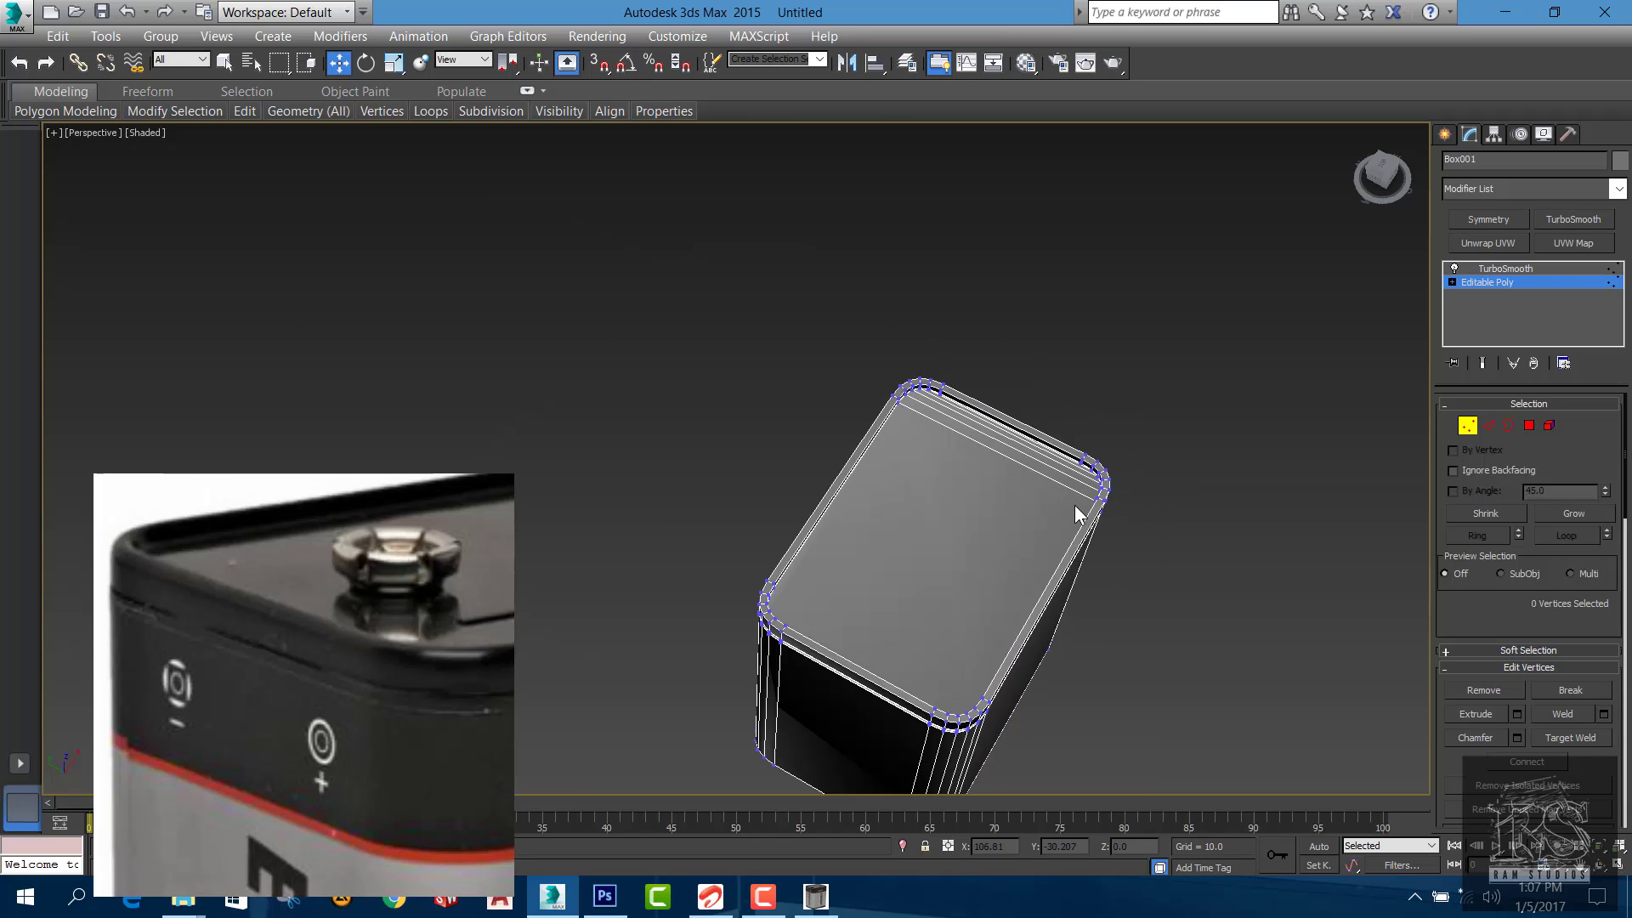
{"action": "left_click", "coordinate": [1550, 268]}
{"action": "left_click", "coordinate": [1215, 526]}
{"action": "middle_click_drag", "start_coordinate": [1216, 527], "coordinate": [935, 544], "text": "alt"}
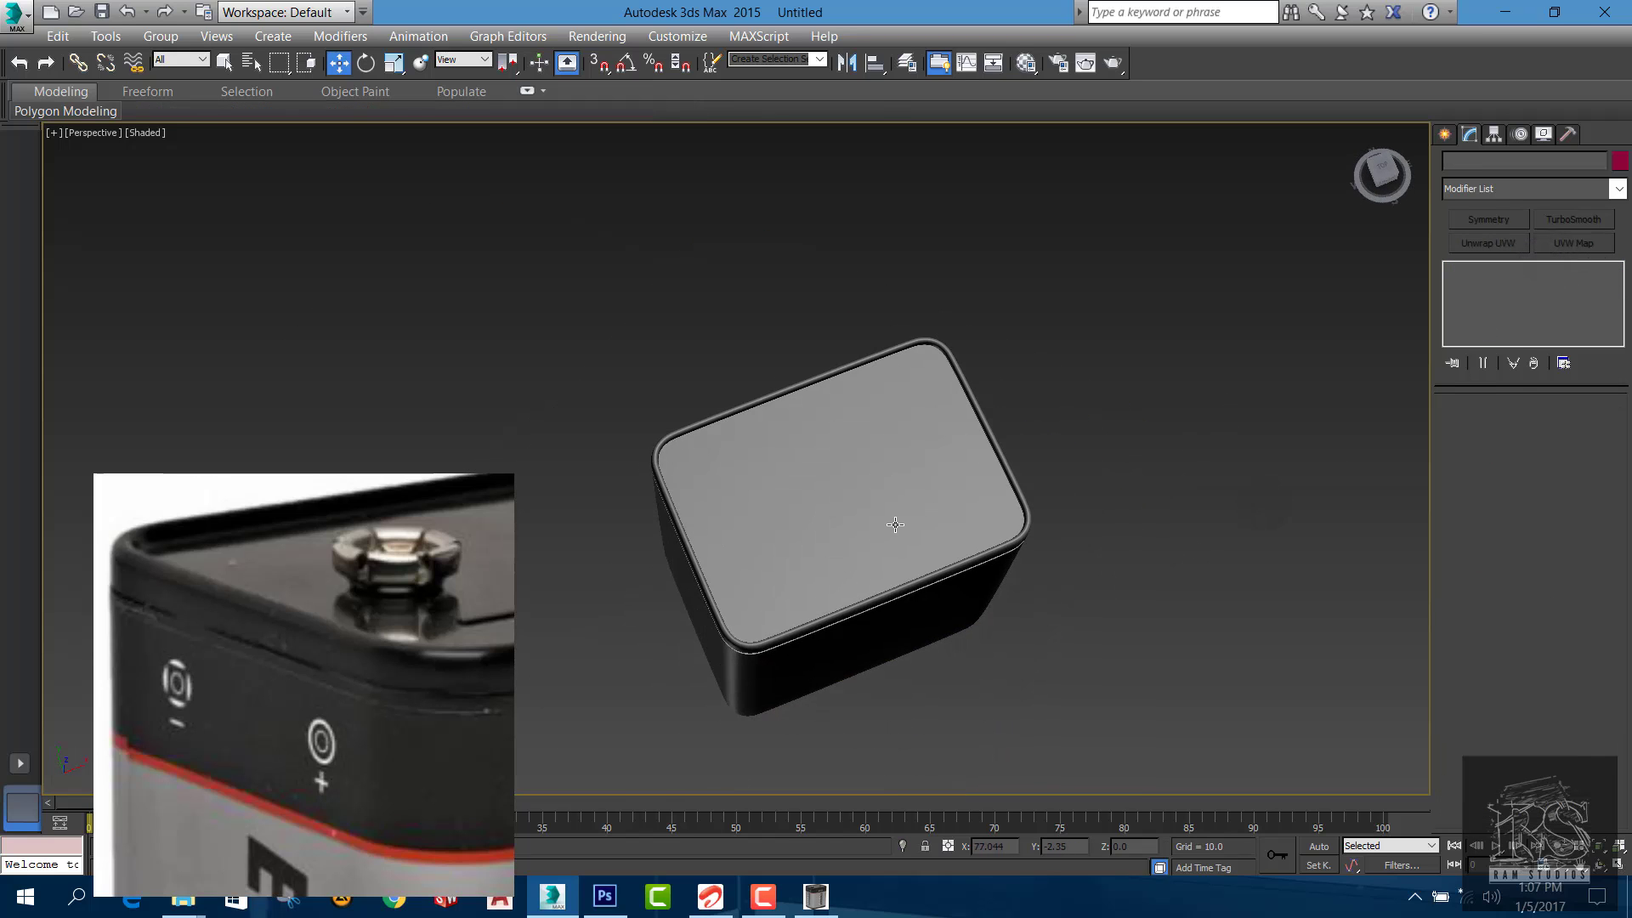
Examine the smoothed mesh on the top face, comparing the TurboSmooth result with the Editable Poly edges at the unconnected end
{"action": "scroll", "coordinate": [884, 532], "scroll_direction": "up", "scroll_amount": 2}
{"action": "left_click", "coordinate": [885, 532]}
{"action": "middle_click_drag", "start_coordinate": [1015, 448], "coordinate": [1033, 340], "text": "alt"}
{"action": "middle_click_drag", "start_coordinate": [984, 602], "coordinate": [1002, 510], "text": "alt"}
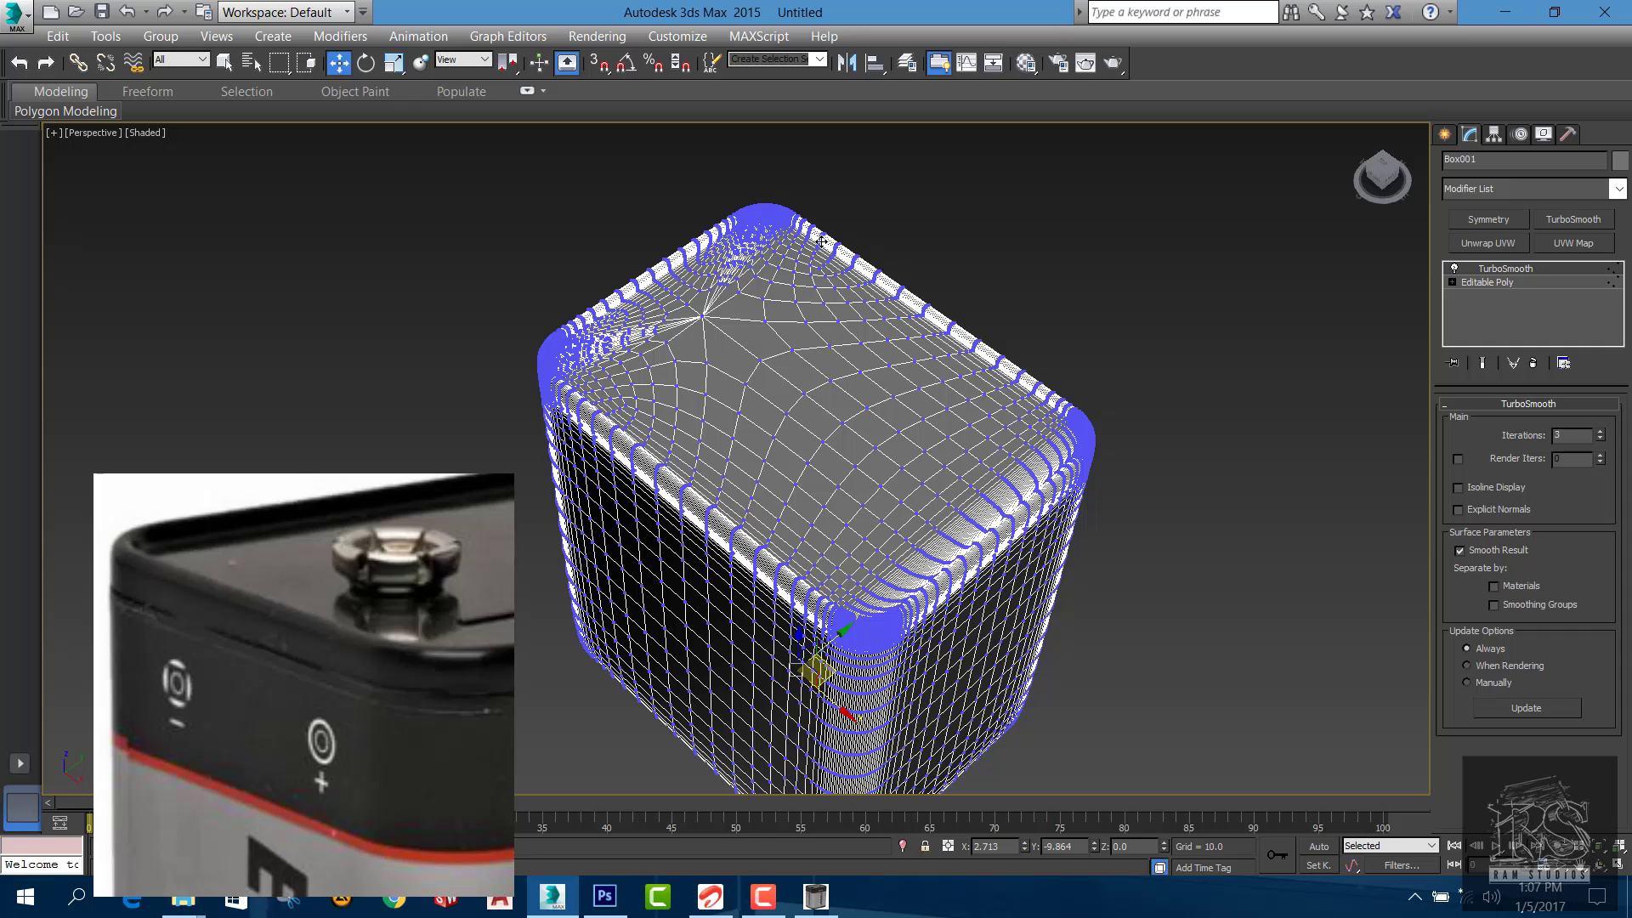
{"action": "middle_click_drag", "start_coordinate": [1074, 505], "coordinate": [991, 277], "text": "alt"}
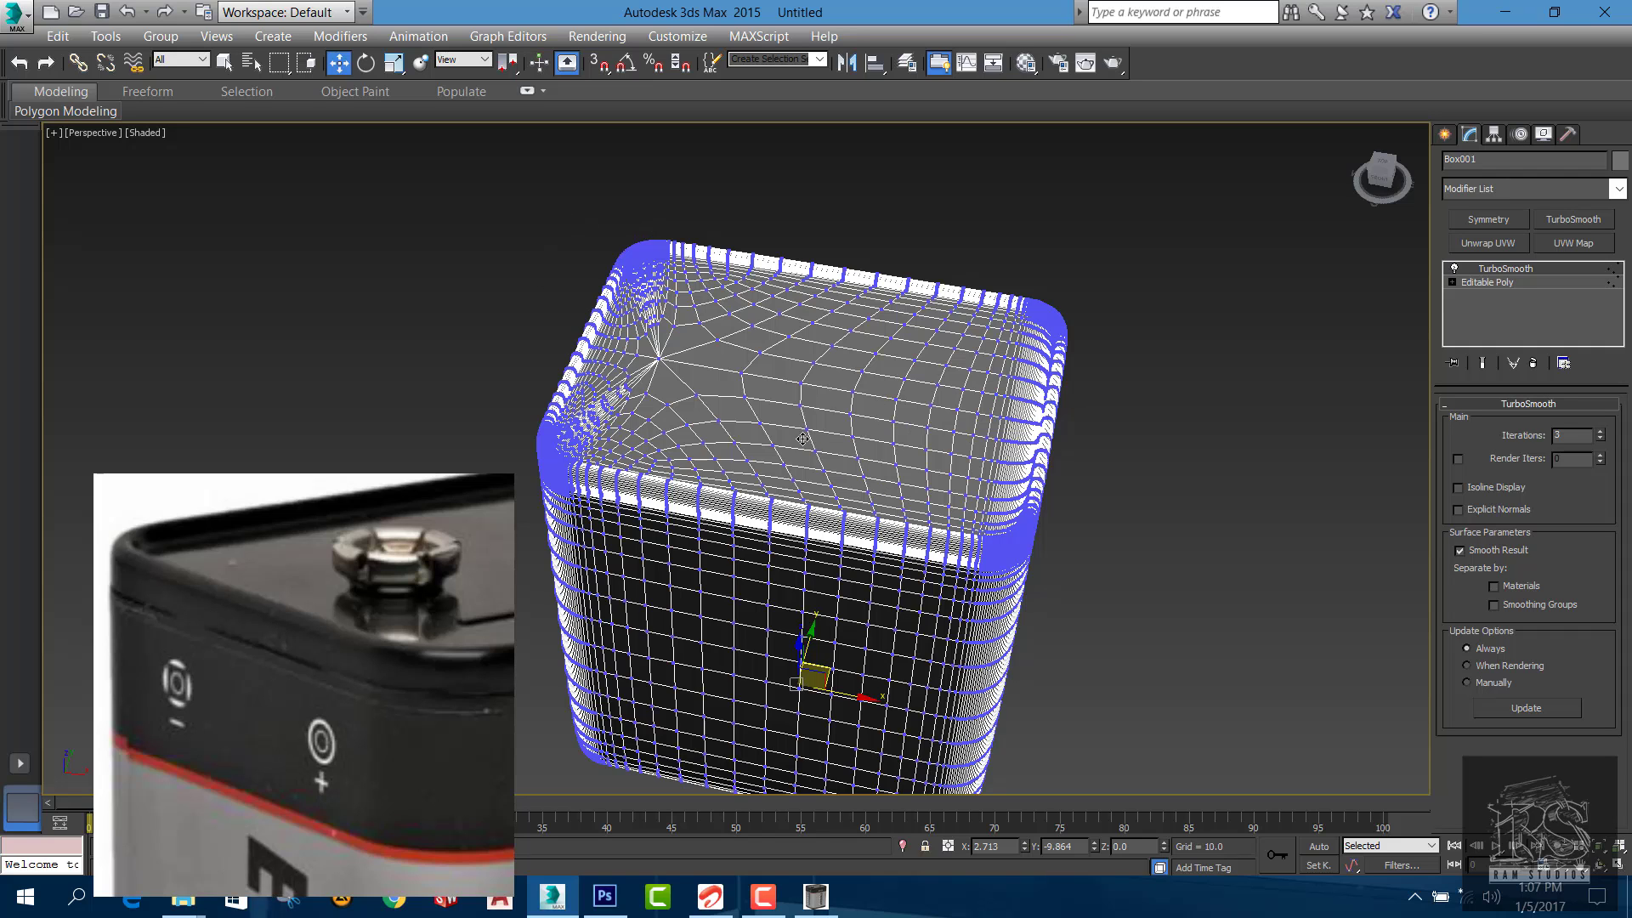
{"action": "middle_click_drag", "start_coordinate": [802, 439], "coordinate": [731, 316], "text": "alt"}
{"action": "left_click", "coordinate": [1487, 282]}
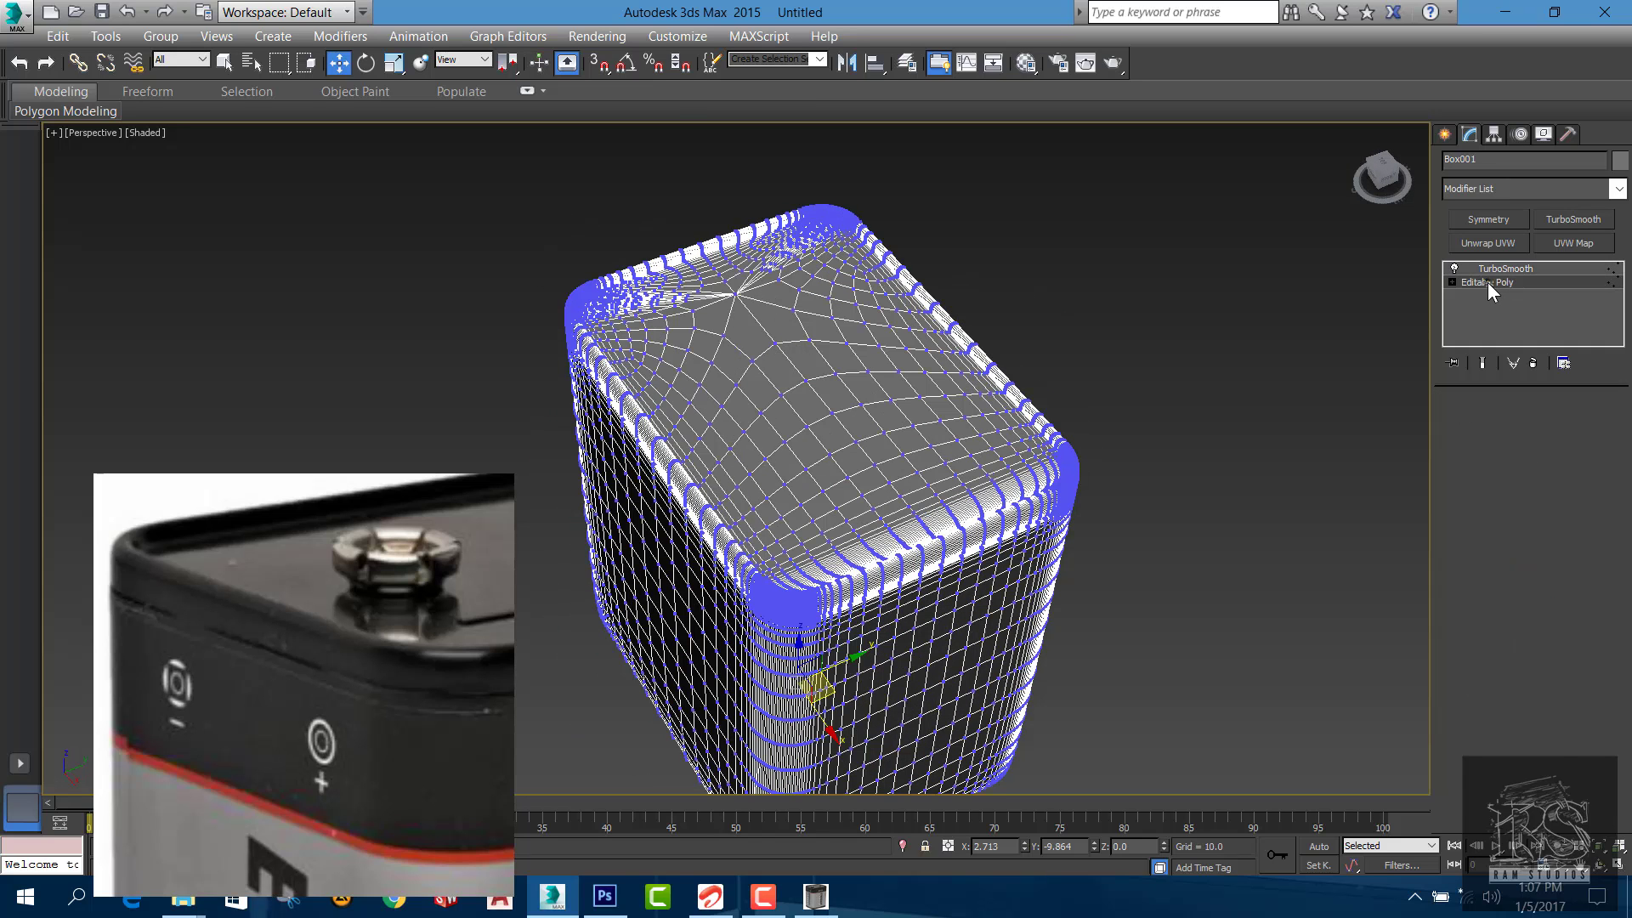
{"action": "scroll", "coordinate": [926, 420], "scroll_direction": "up", "scroll_amount": 5}
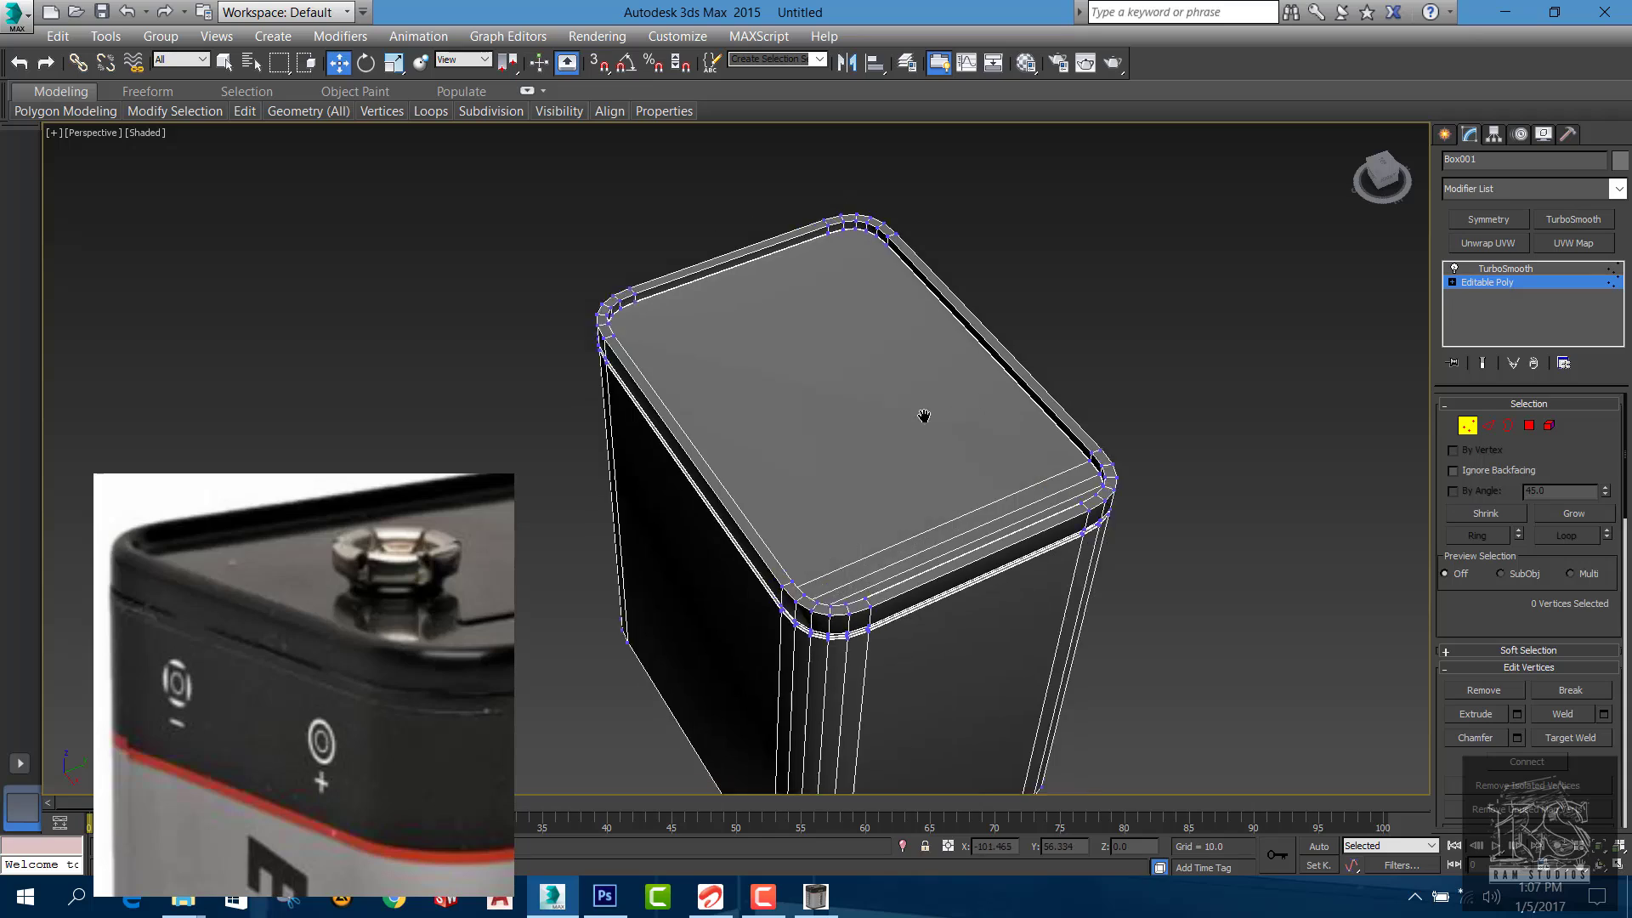
{"action": "scroll", "coordinate": [1243, 379], "scroll_direction": "down", "scroll_amount": 5}
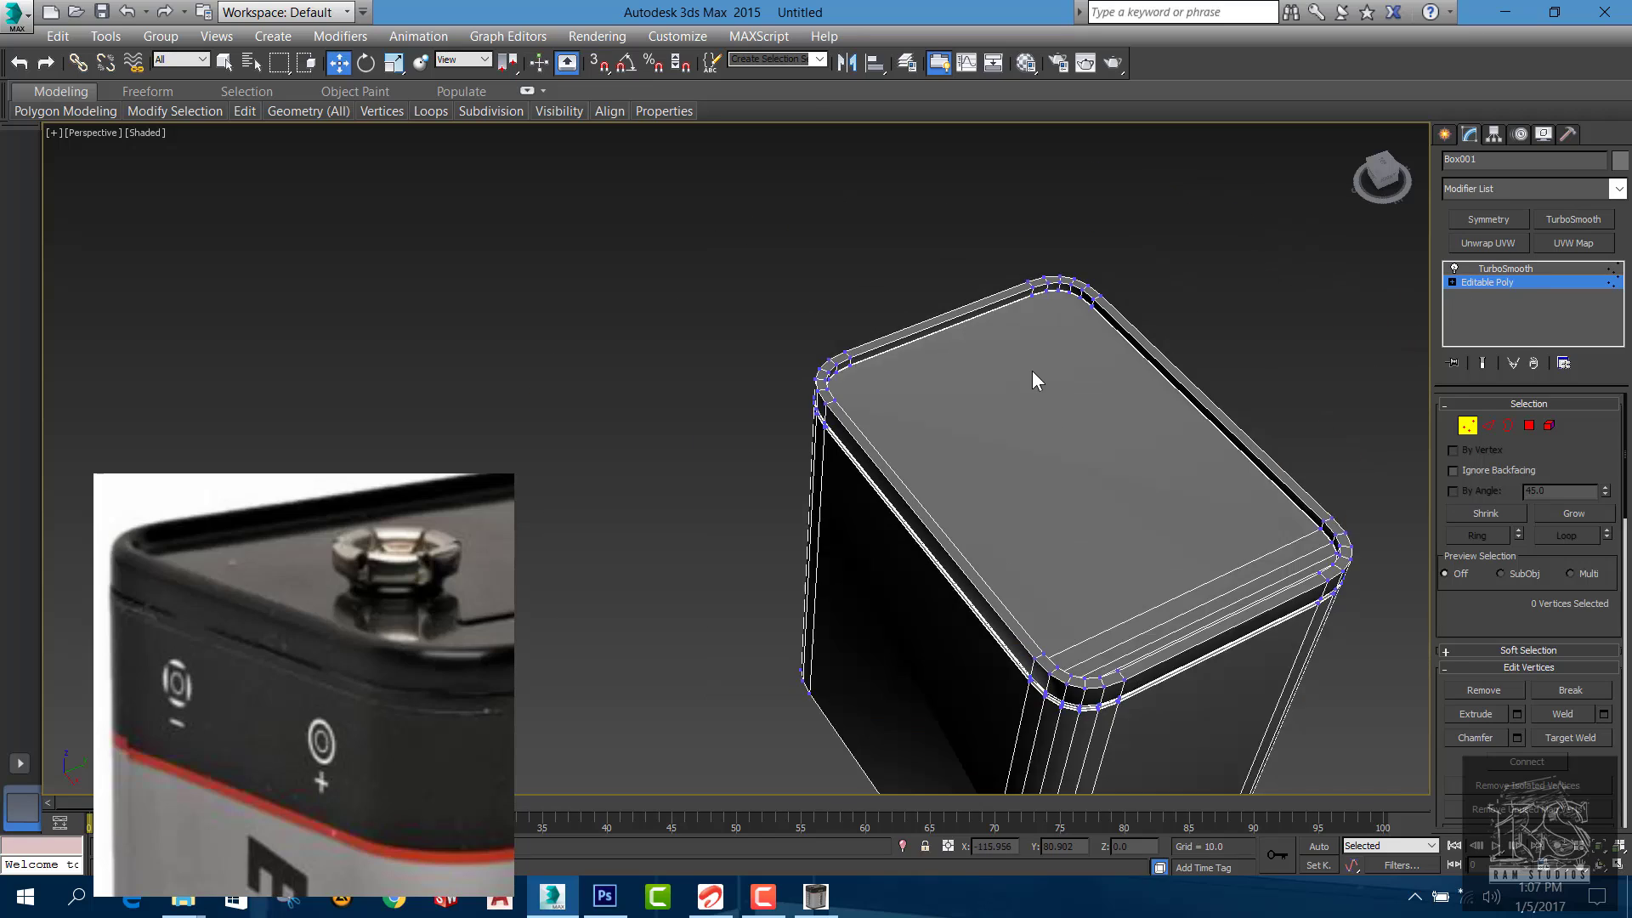
{"action": "scroll", "coordinate": [1038, 374], "scroll_direction": "up", "scroll_amount": 4}
{"action": "left_click", "coordinate": [1502, 271]}
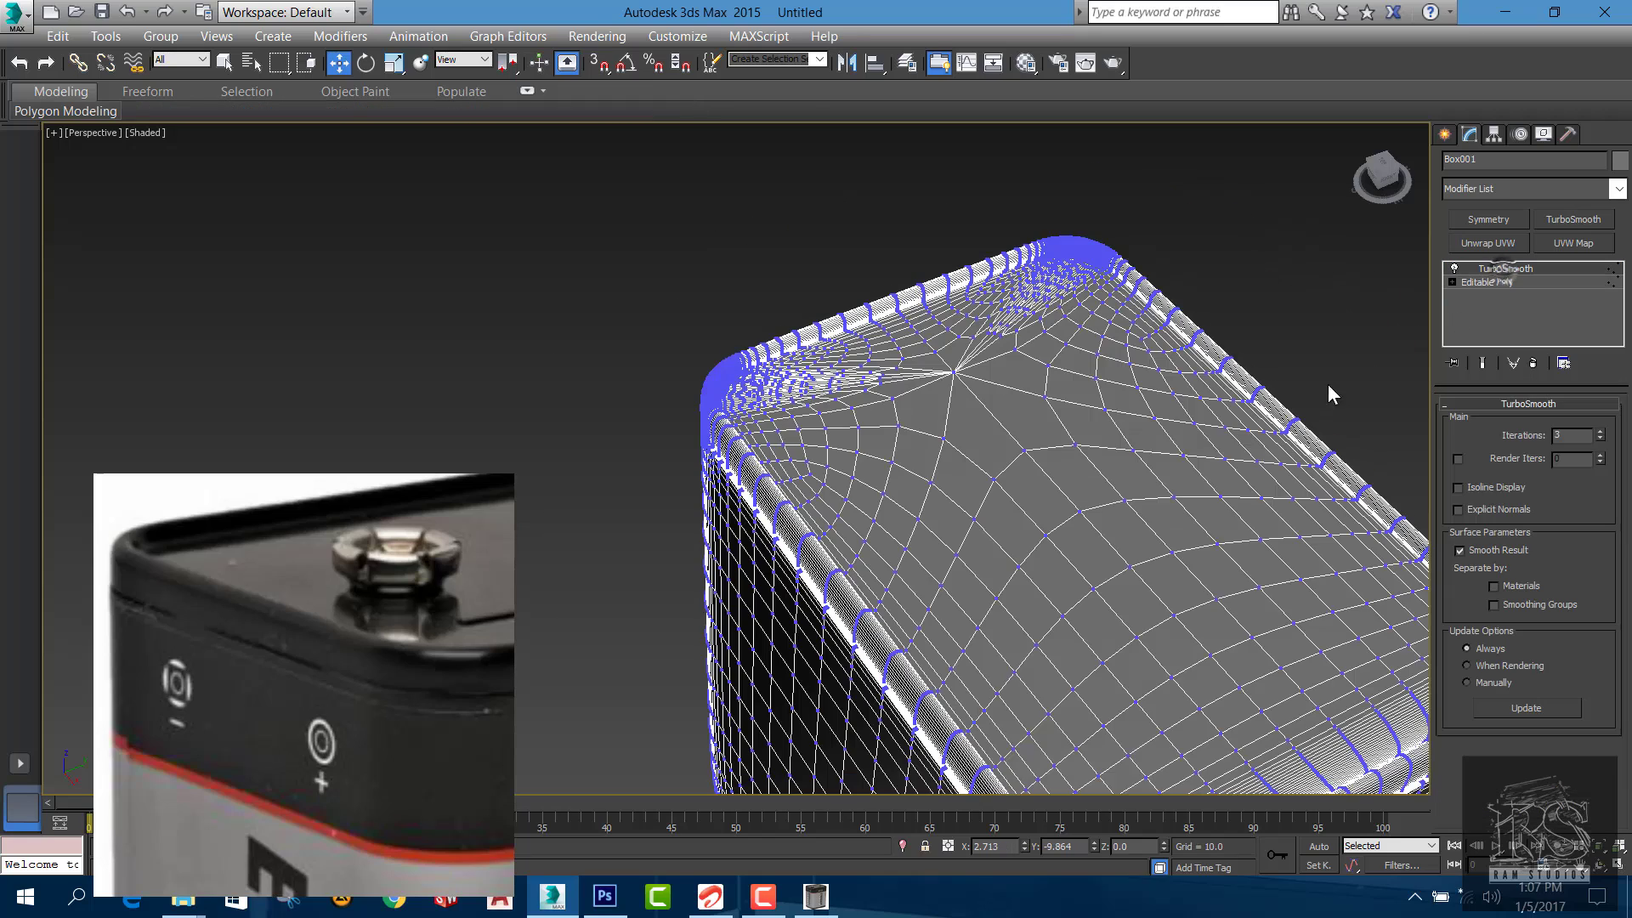
{"action": "scroll", "coordinate": [1159, 345], "scroll_direction": "down", "scroll_amount": 3}
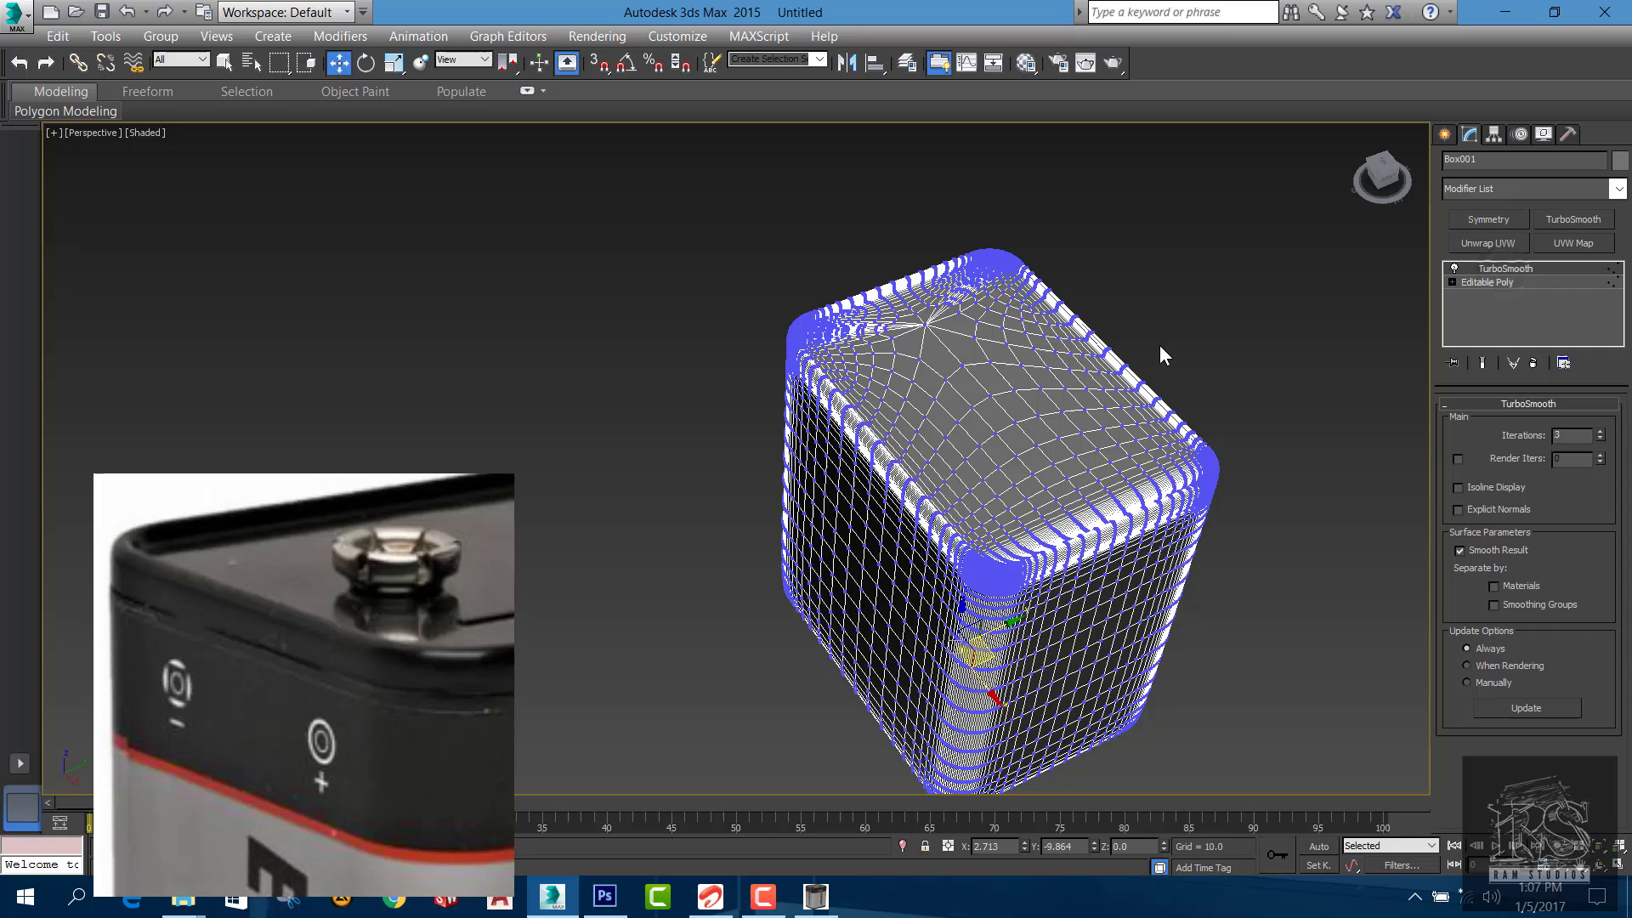
Toggle TurboSmooth's display to compare the box with and without smoothing, and view the deselected smoothed body
{"action": "left_click", "coordinate": [1453, 268]}
{"action": "left_click", "coordinate": [1453, 268]}
{"action": "left_click", "coordinate": [1453, 268]}
{"action": "left_click", "coordinate": [1453, 268]}
{"action": "left_click", "coordinate": [1453, 268]}
{"action": "left_click", "coordinate": [1453, 268]}
{"action": "left_click", "coordinate": [1500, 282]}
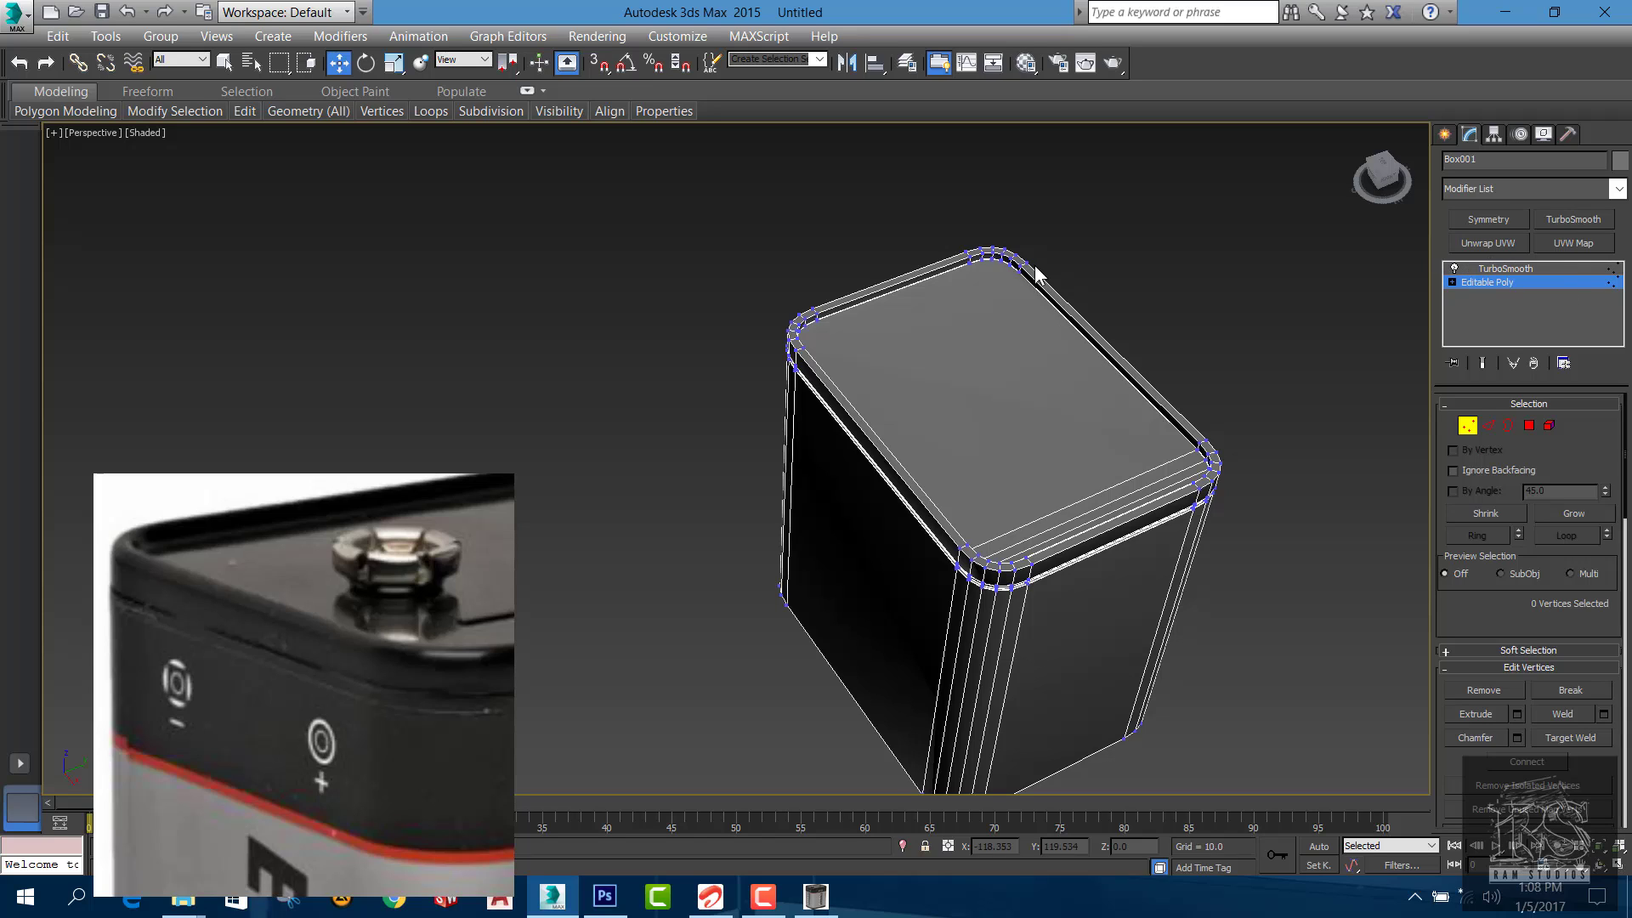
{"action": "left_click", "coordinate": [1501, 270]}
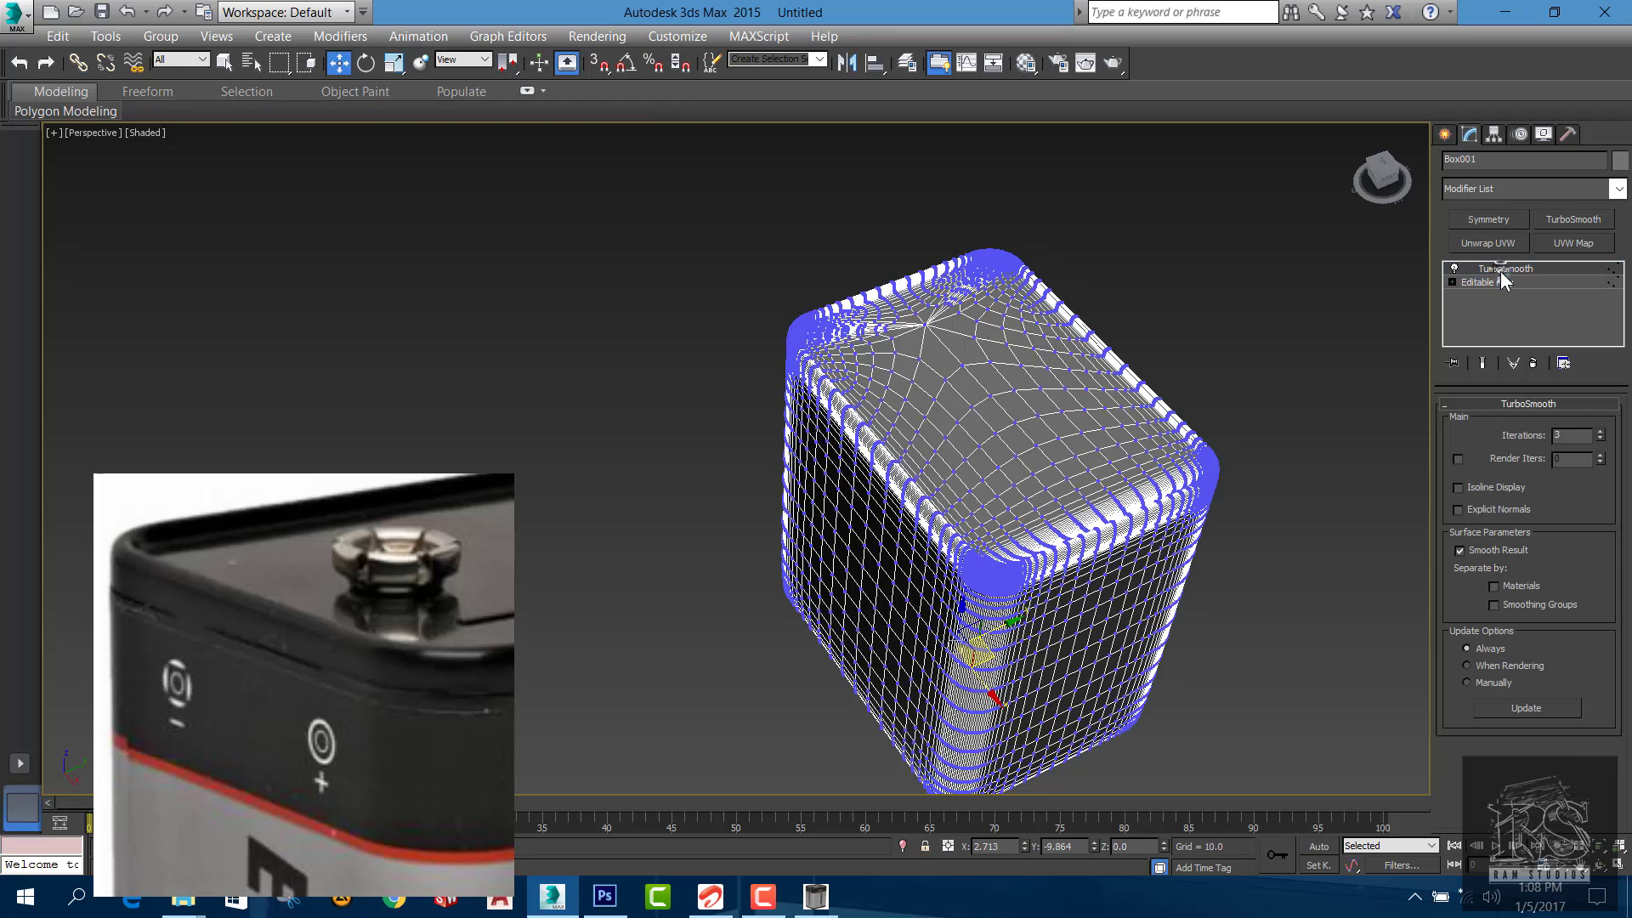
{"action": "left_click", "coordinate": [1289, 349]}
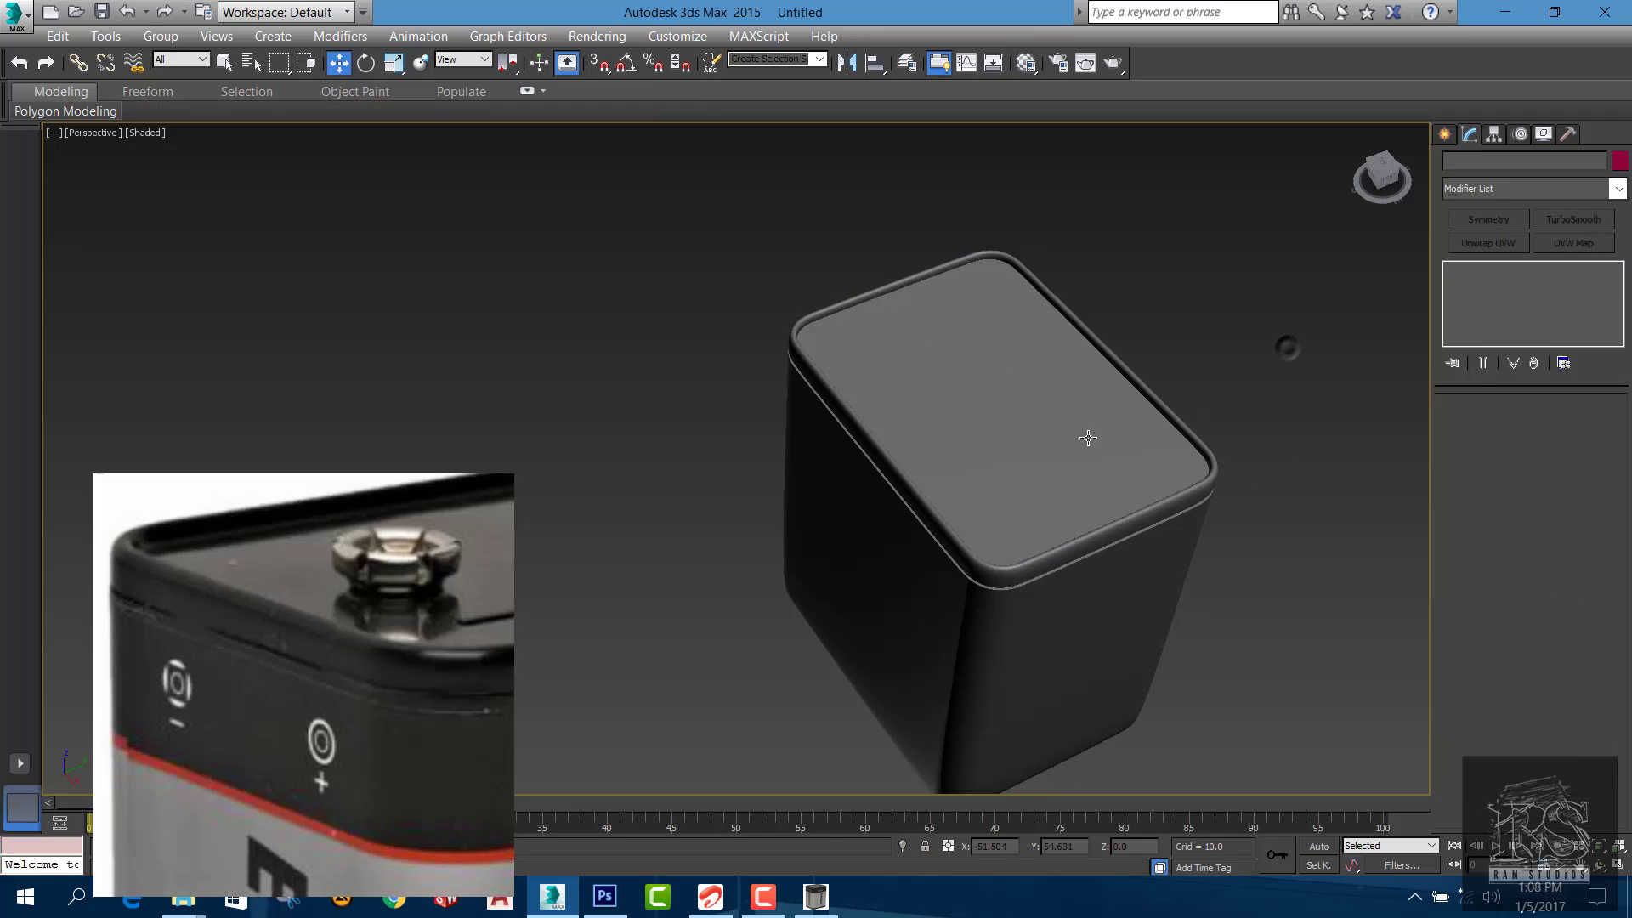
Return to the box's Editable Poly vertex level and connect the first pair of opposite corner vertices across the top face's unconnected end
{"action": "left_click", "coordinate": [1084, 484]}
{"action": "left_click", "coordinate": [1505, 281]}
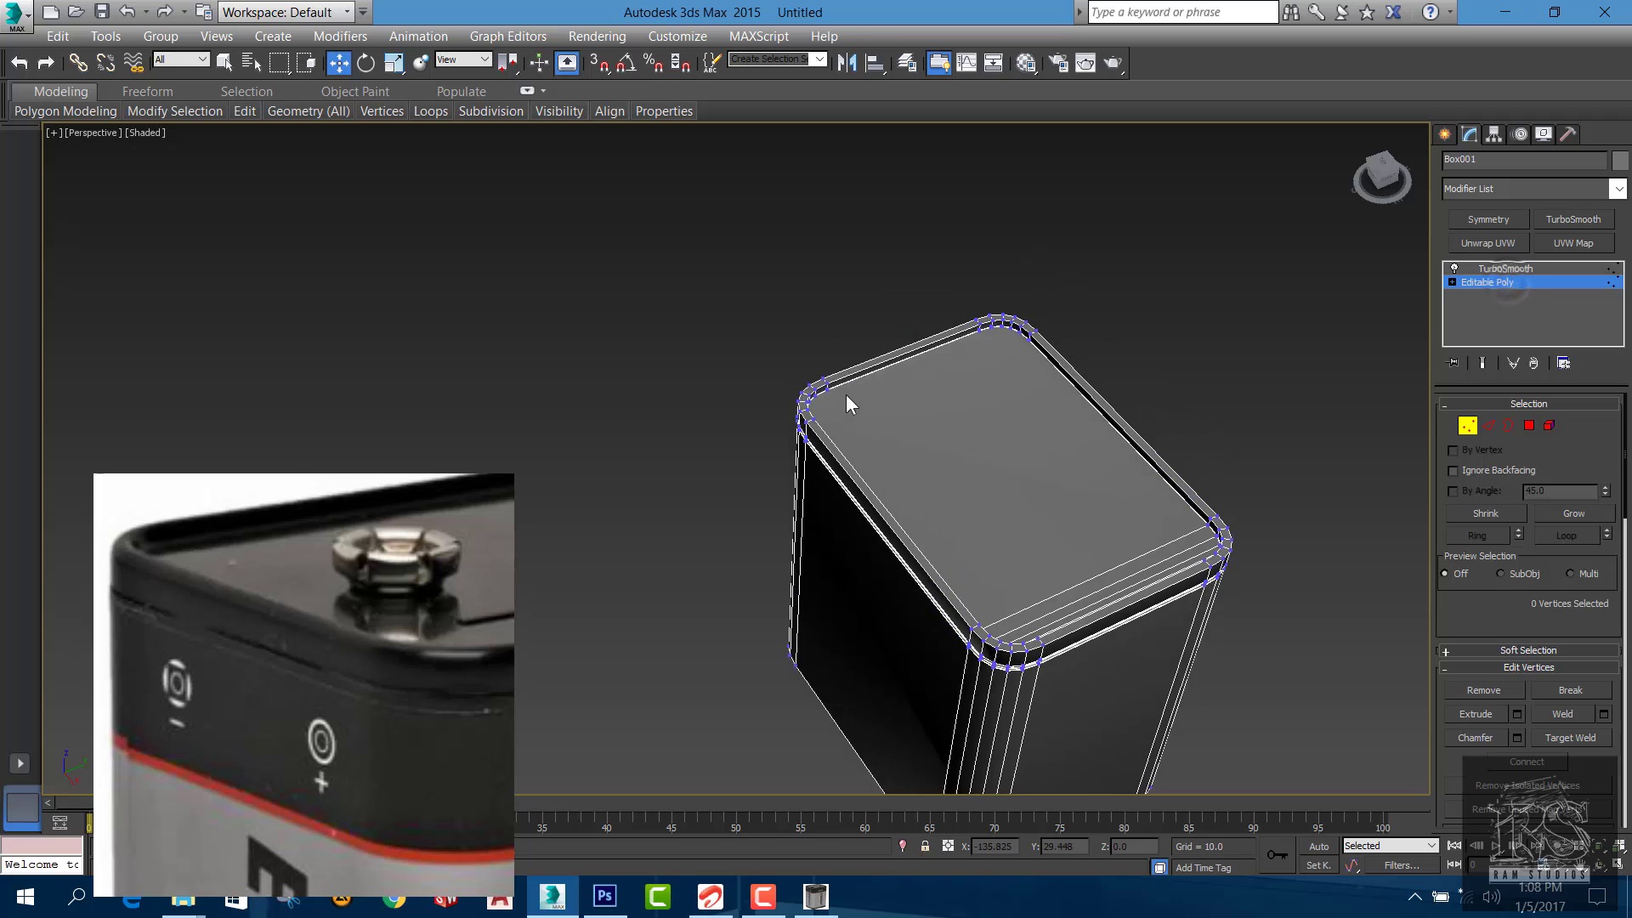
{"action": "scroll", "coordinate": [841, 408], "scroll_direction": "up", "scroll_amount": 6}
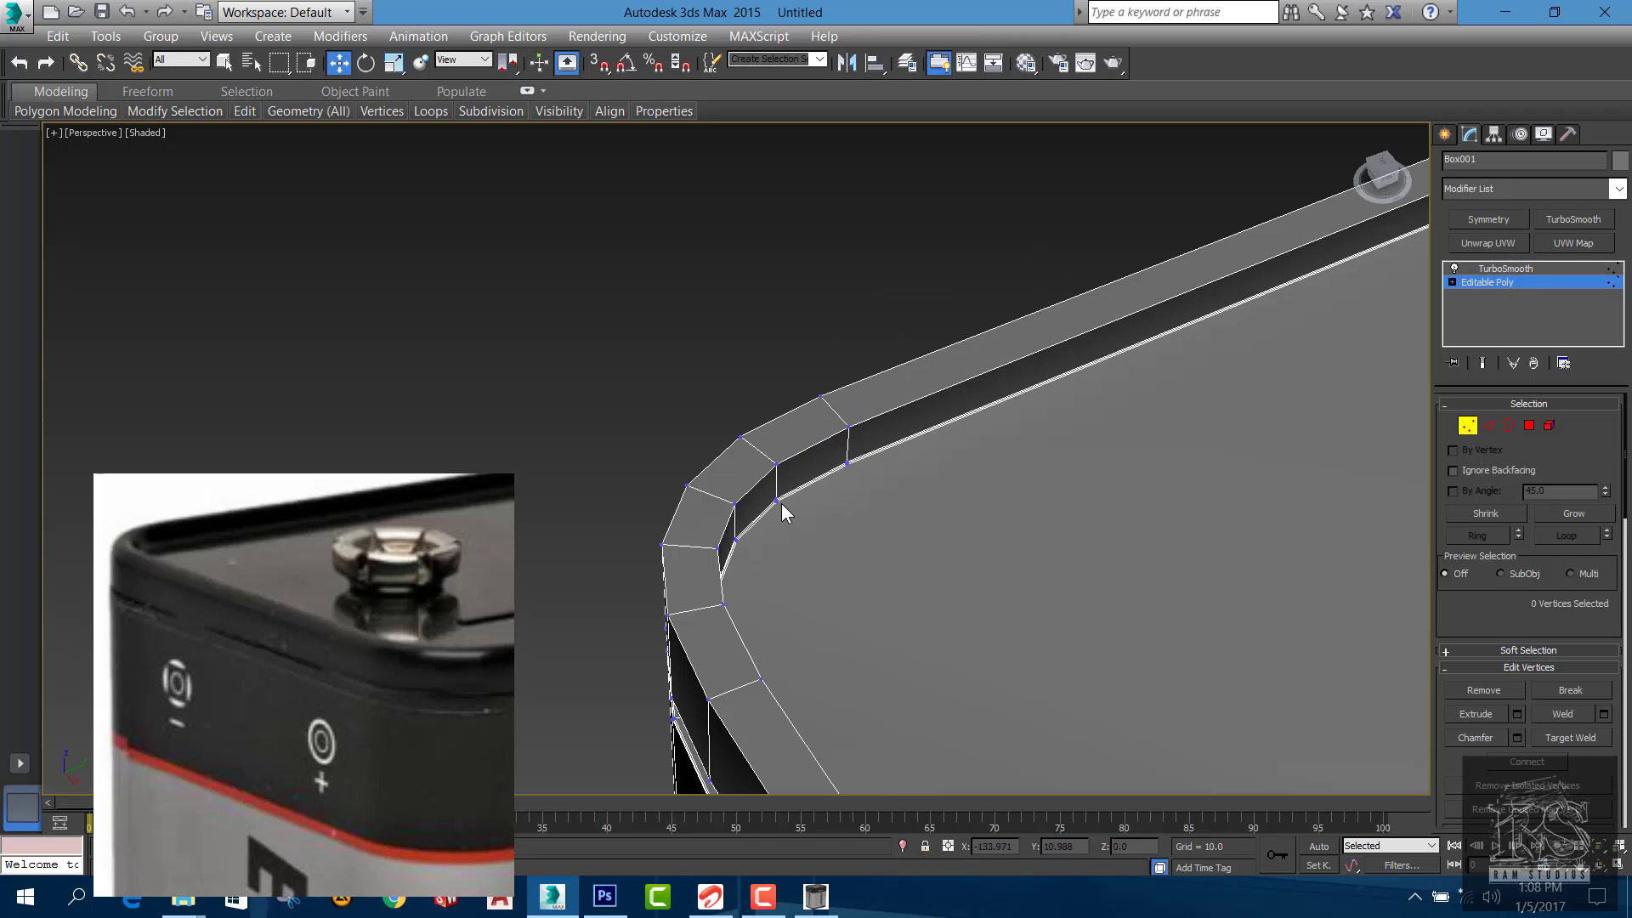
{"action": "left_click", "coordinate": [776, 500]}
{"action": "scroll", "coordinate": [940, 502], "scroll_direction": "down", "scroll_amount": 5}
{"action": "scroll", "coordinate": [1134, 406], "scroll_direction": "up", "scroll_amount": 5}
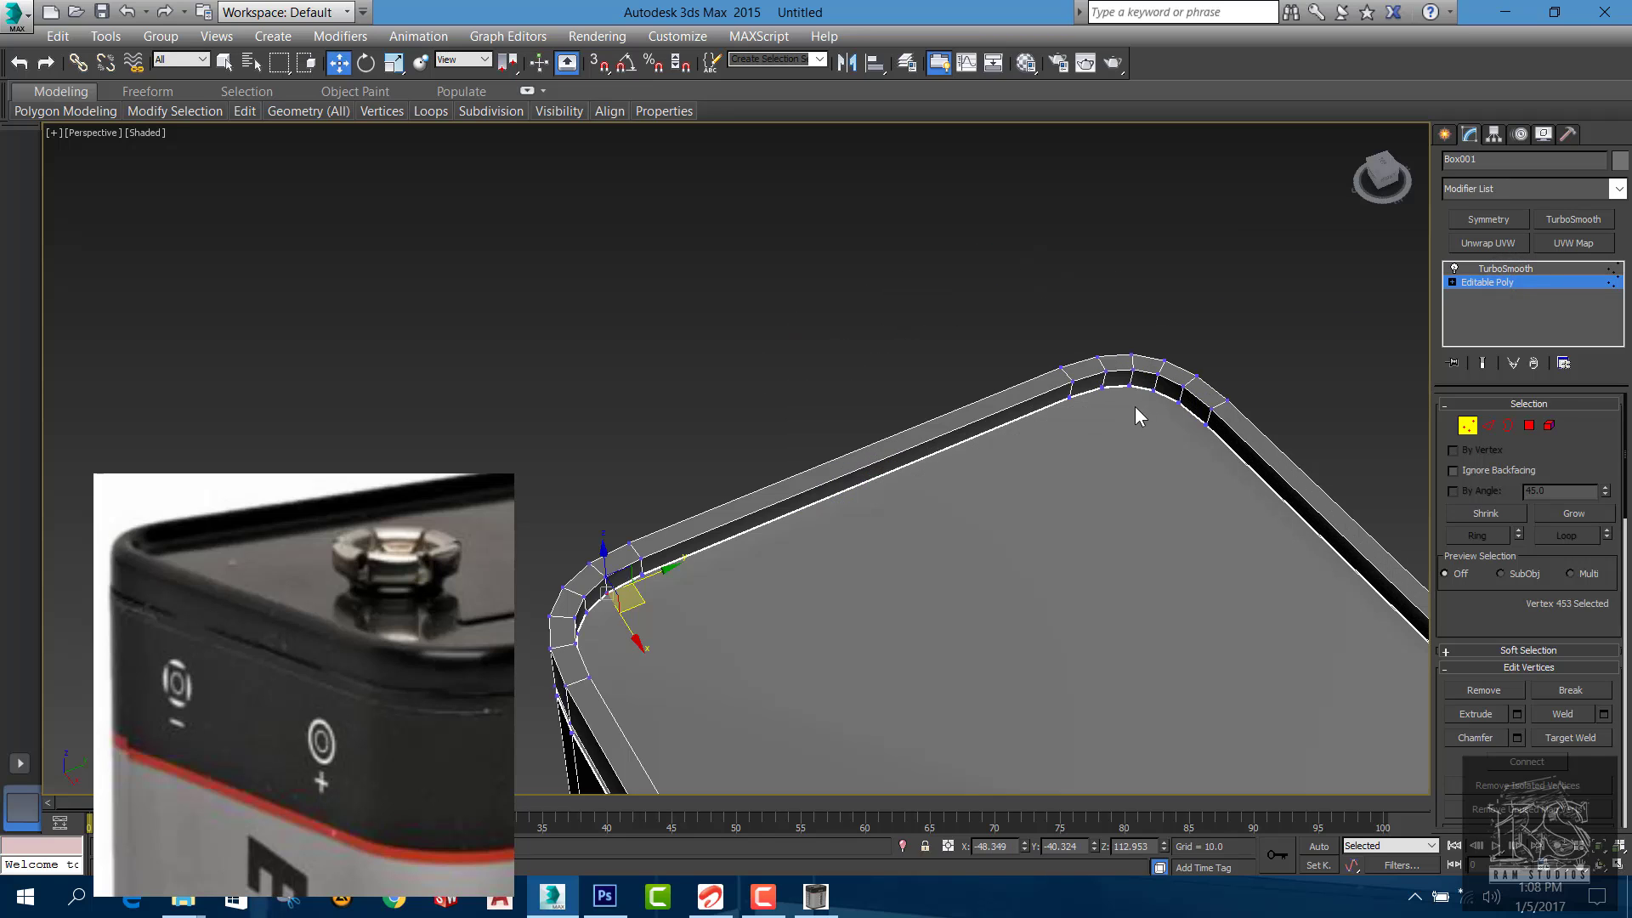
{"action": "left_click", "coordinate": [1062, 365], "text": "ctrl"}
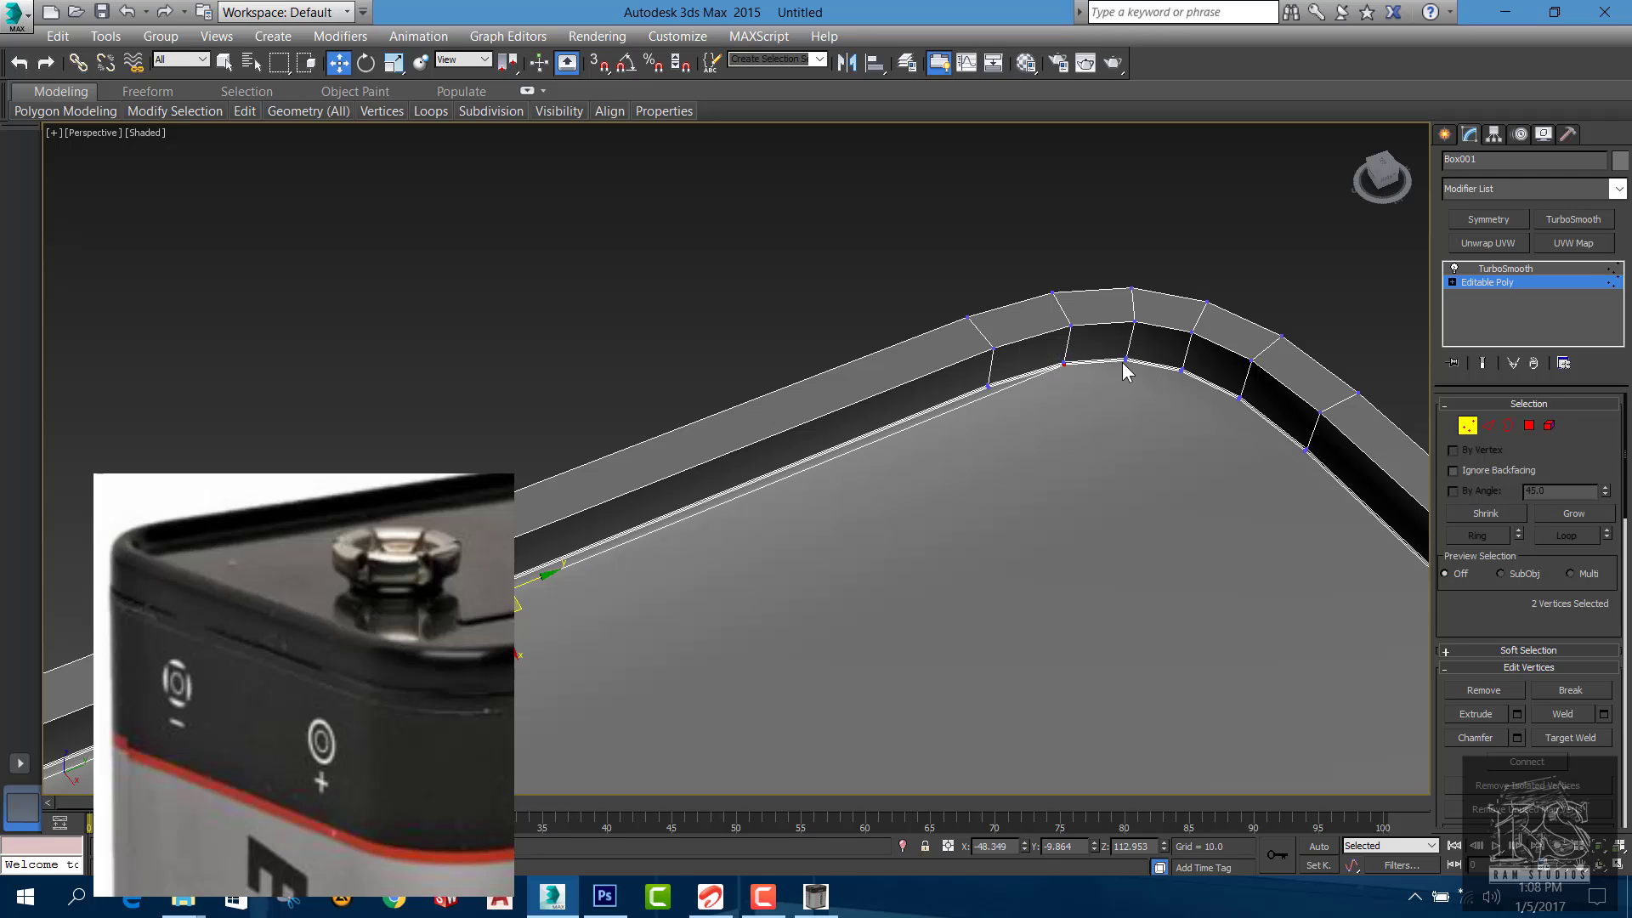
Try to connect the second pair of opposite corner vertices beside the edge just added across the top face
{"action": "left_click", "coordinate": [1123, 363]}
{"action": "middle_click_drag", "start_coordinate": [1124, 410], "coordinate": [752, 293], "text": "alt"}
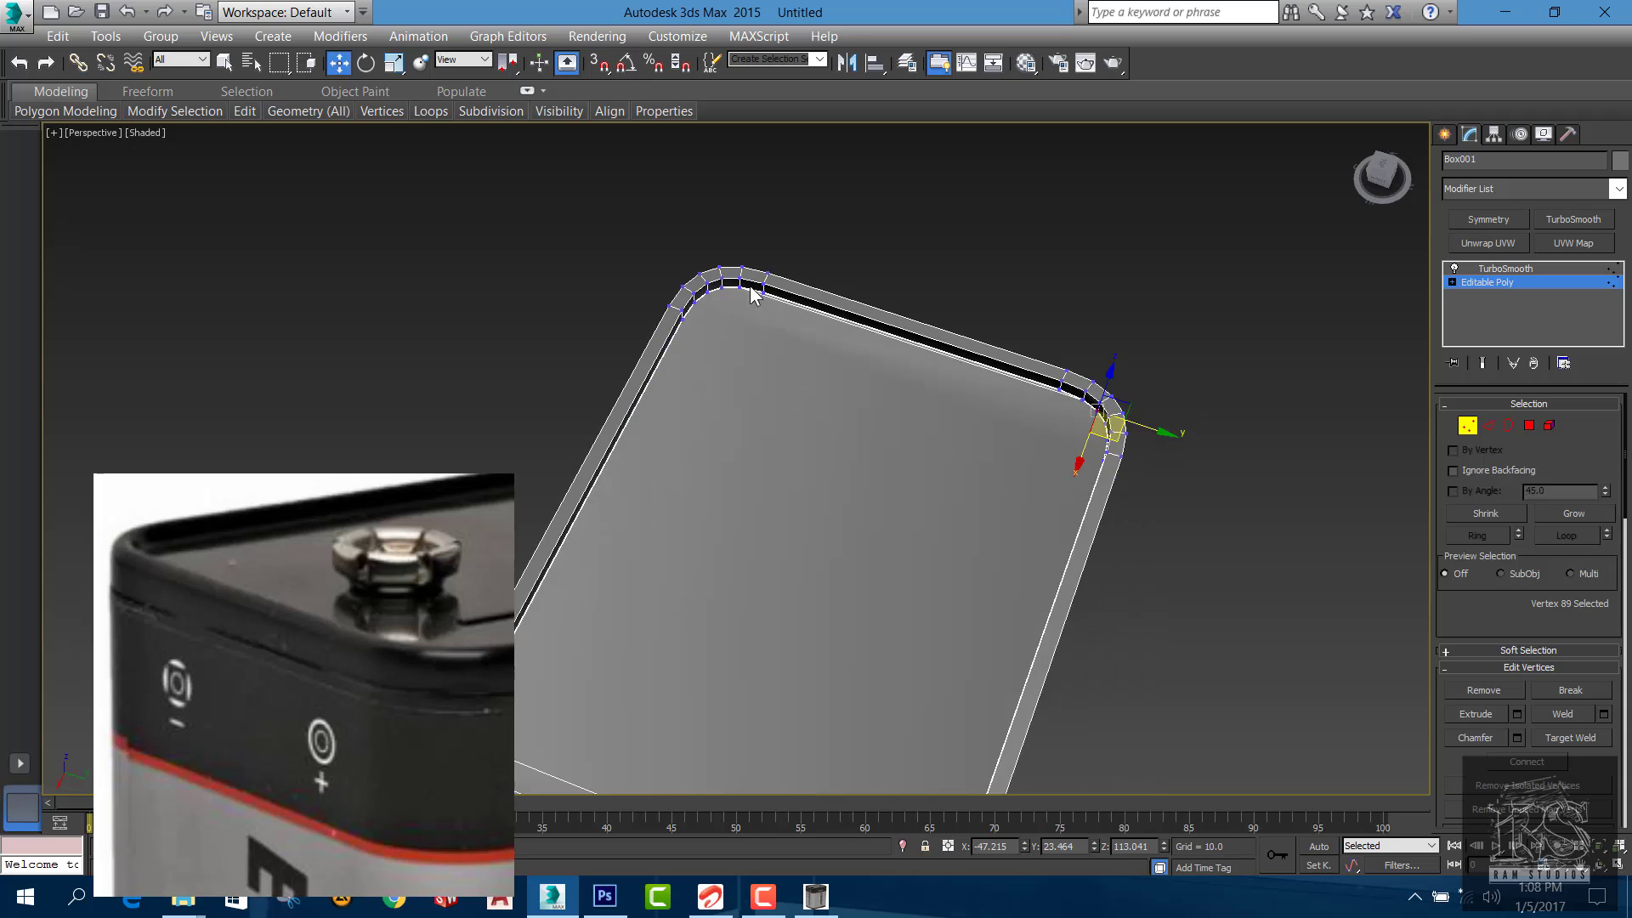
{"action": "scroll", "coordinate": [752, 293], "scroll_direction": "up", "scroll_amount": 4}
{"action": "left_click", "coordinate": [706, 281], "text": "ctrl"}
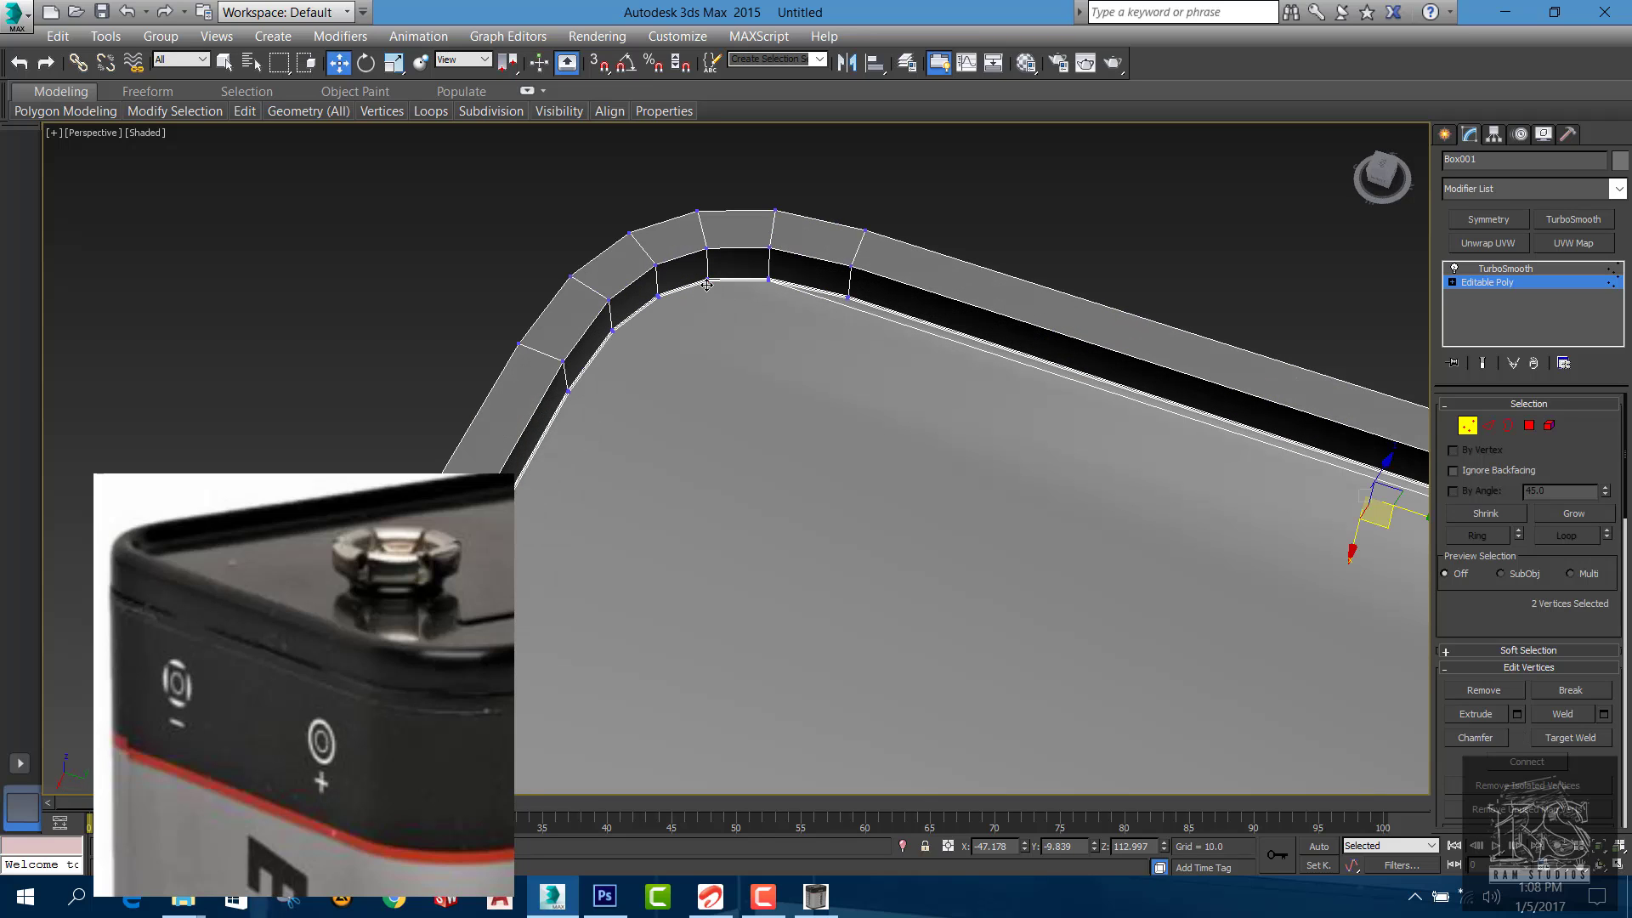
{"action": "scroll", "coordinate": [723, 325], "scroll_direction": "down", "scroll_amount": 3}
{"action": "middle_click_drag", "start_coordinate": [751, 354], "coordinate": [1287, 507], "text": "alt"}
{"action": "scroll", "coordinate": [1287, 506], "scroll_direction": "up", "scroll_amount": 4}
{"action": "scroll", "coordinate": [1279, 507], "scroll_direction": "up", "scroll_amount": 2}
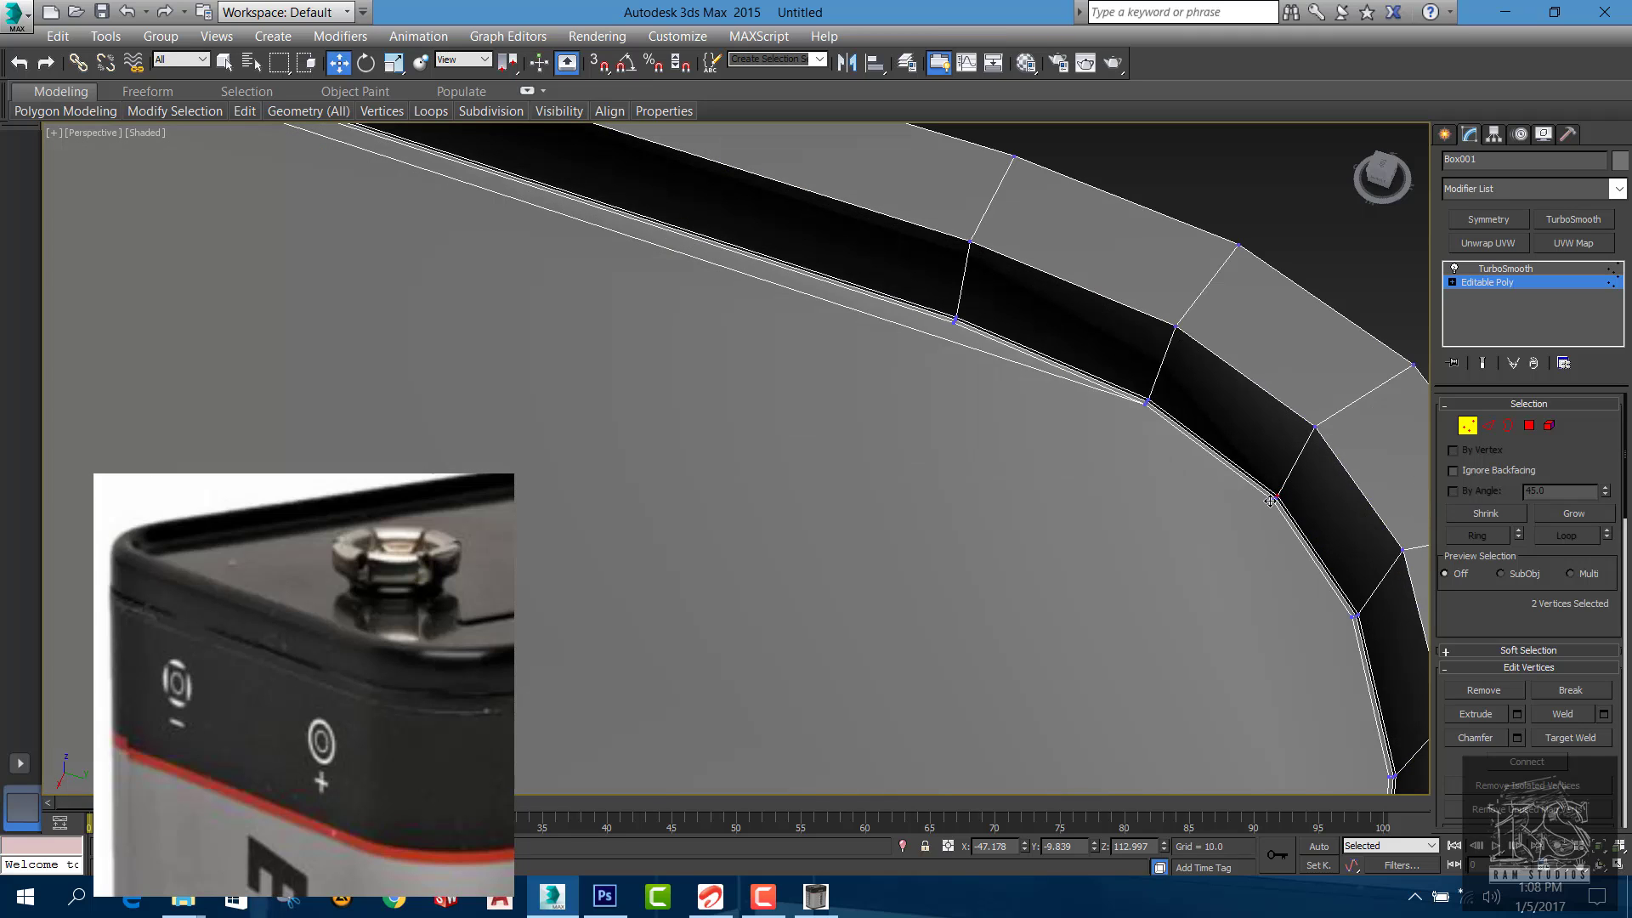
Select the inner recess vertices at the second position of both corners and connect them across the top face
{"action": "left_click", "coordinate": [1269, 501]}
{"action": "scroll", "coordinate": [1270, 502], "scroll_direction": "down", "scroll_amount": 5}
{"action": "scroll", "coordinate": [685, 346], "scroll_direction": "up", "scroll_amount": 5}
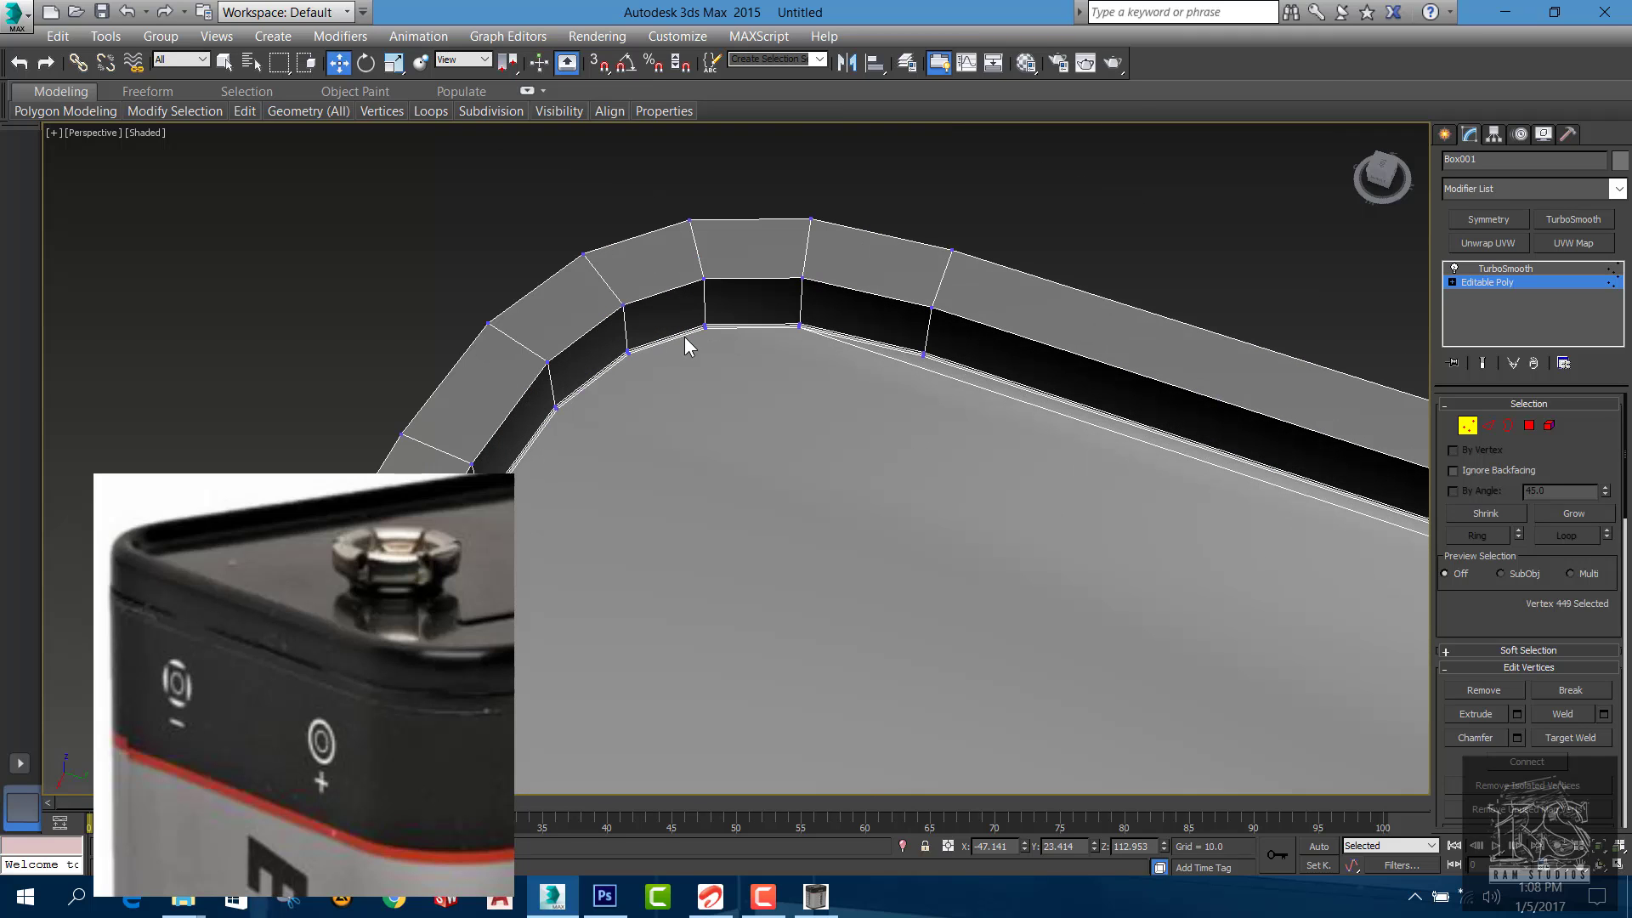
{"action": "left_click_drag", "start_coordinate": [697, 318], "coordinate": [719, 338]}
{"action": "left_click", "coordinate": [711, 333]}
{"action": "left_click", "coordinate": [707, 328], "text": "ctrl"}
{"action": "key", "text": "ctrl+z"}
{"action": "scroll", "coordinate": [707, 327], "scroll_direction": "up", "scroll_amount": 4}
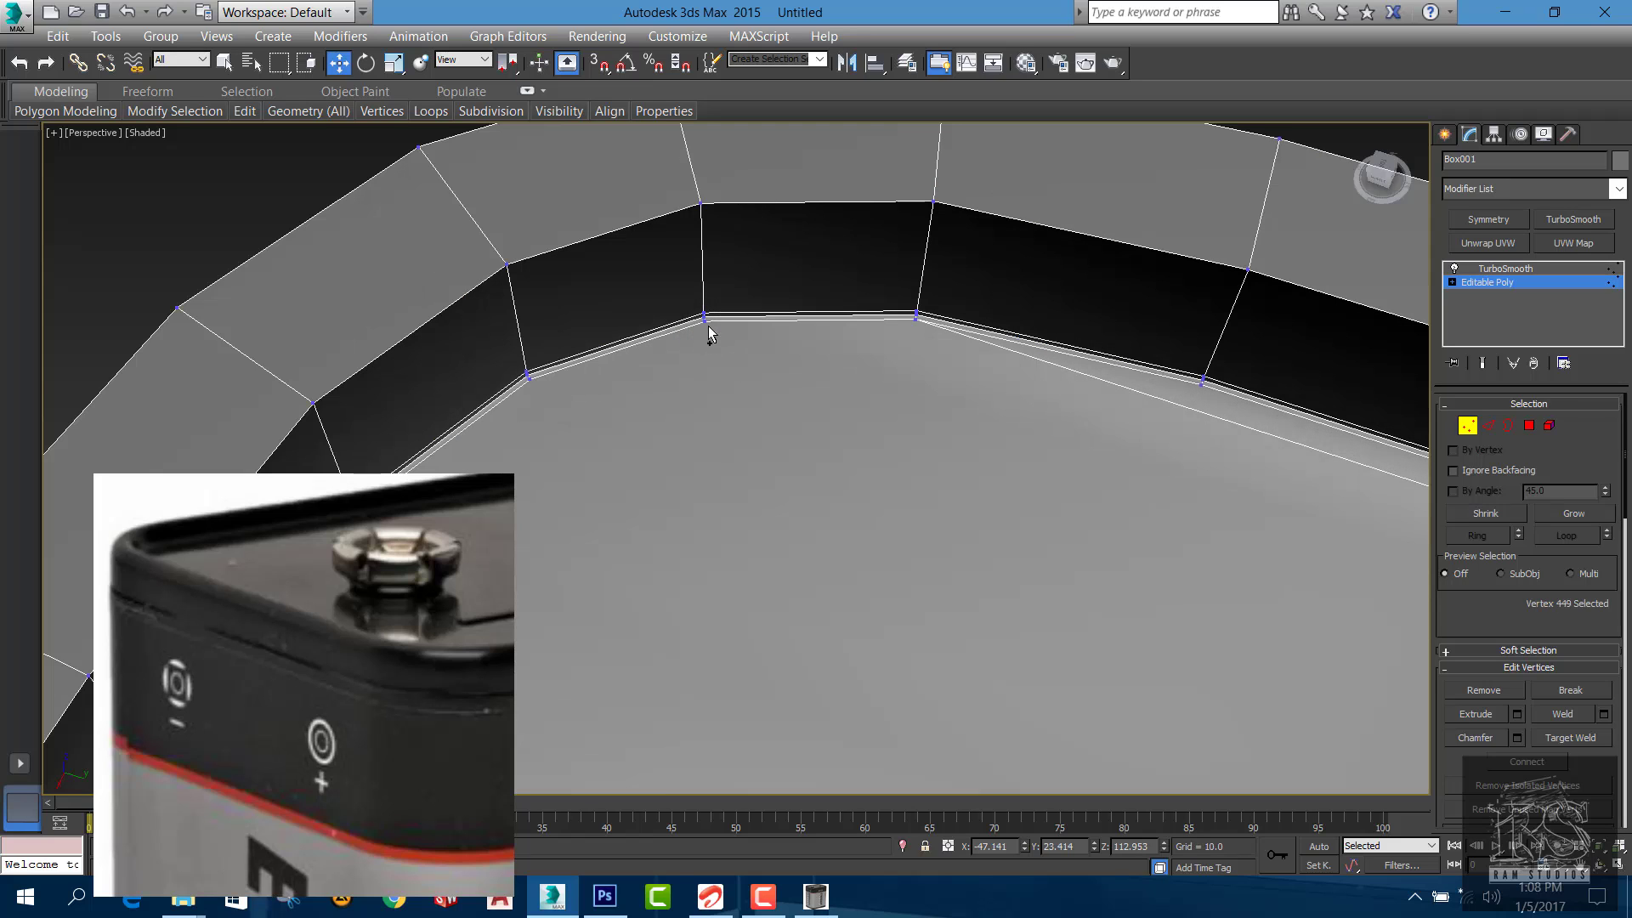
{"action": "left_click", "coordinate": [706, 323], "text": "ctrl"}
{"action": "key", "text": "ctrl+shift+e"}
Connect the third pair of opposite corner vertices across the same end of the top face
{"action": "middle_click_drag", "start_coordinate": [743, 357], "coordinate": [651, 360], "text": "alt"}
{"action": "left_click", "coordinate": [651, 361]}
{"action": "scroll", "coordinate": [677, 400], "scroll_direction": "down", "scroll_amount": 5}
{"action": "middle_click_drag", "start_coordinate": [773, 433], "coordinate": [1321, 308], "text": "alt"}
{"action": "scroll", "coordinate": [1284, 334], "scroll_direction": "up", "scroll_amount": 8}
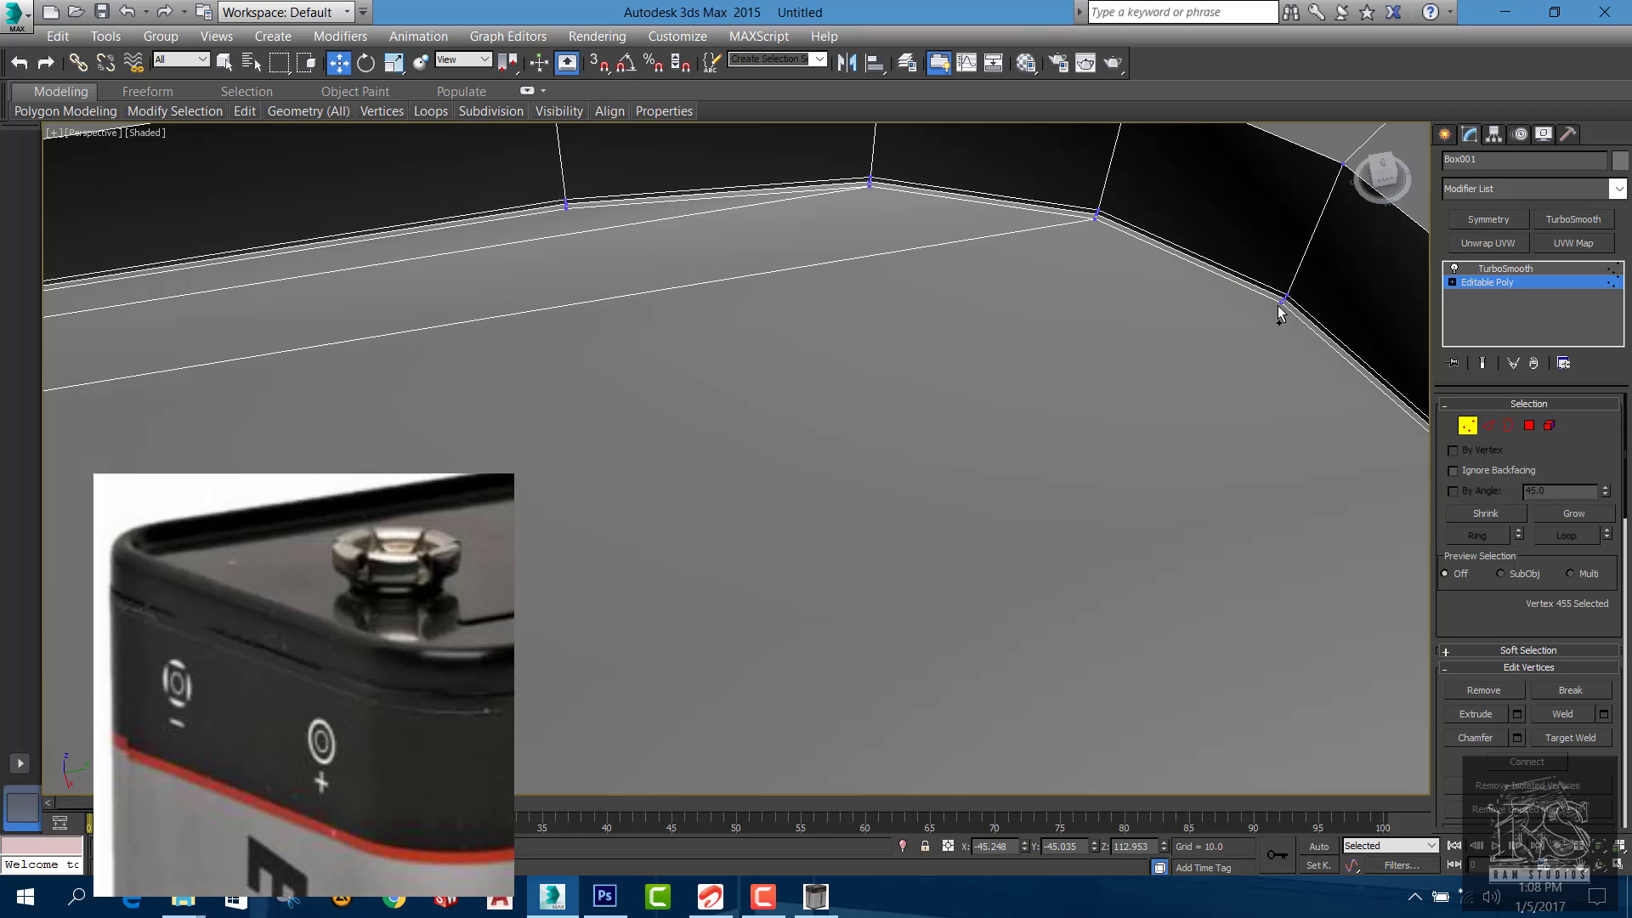
{"action": "left_click", "coordinate": [1279, 303], "text": "ctrl"}
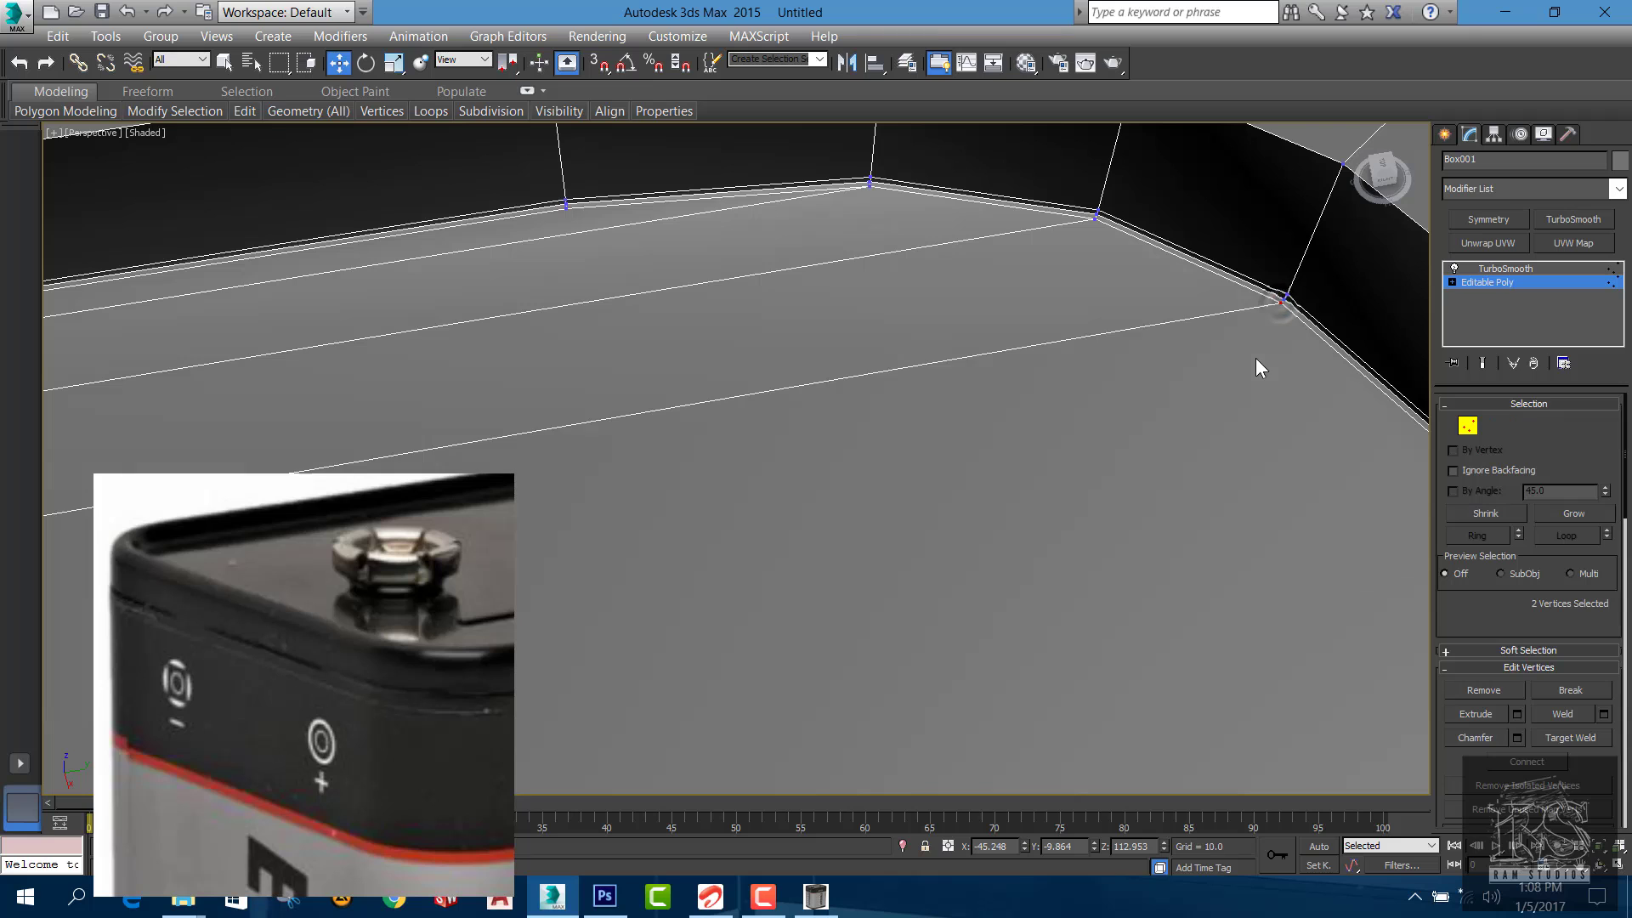
Connect the fourth pair of opposite corner vertices, parallel to the three edges already added at this end of the top face
{"action": "middle_click_drag", "start_coordinate": [1256, 358], "coordinate": [788, 240], "text": "alt"}
{"action": "left_click", "coordinate": [1350, 407]}
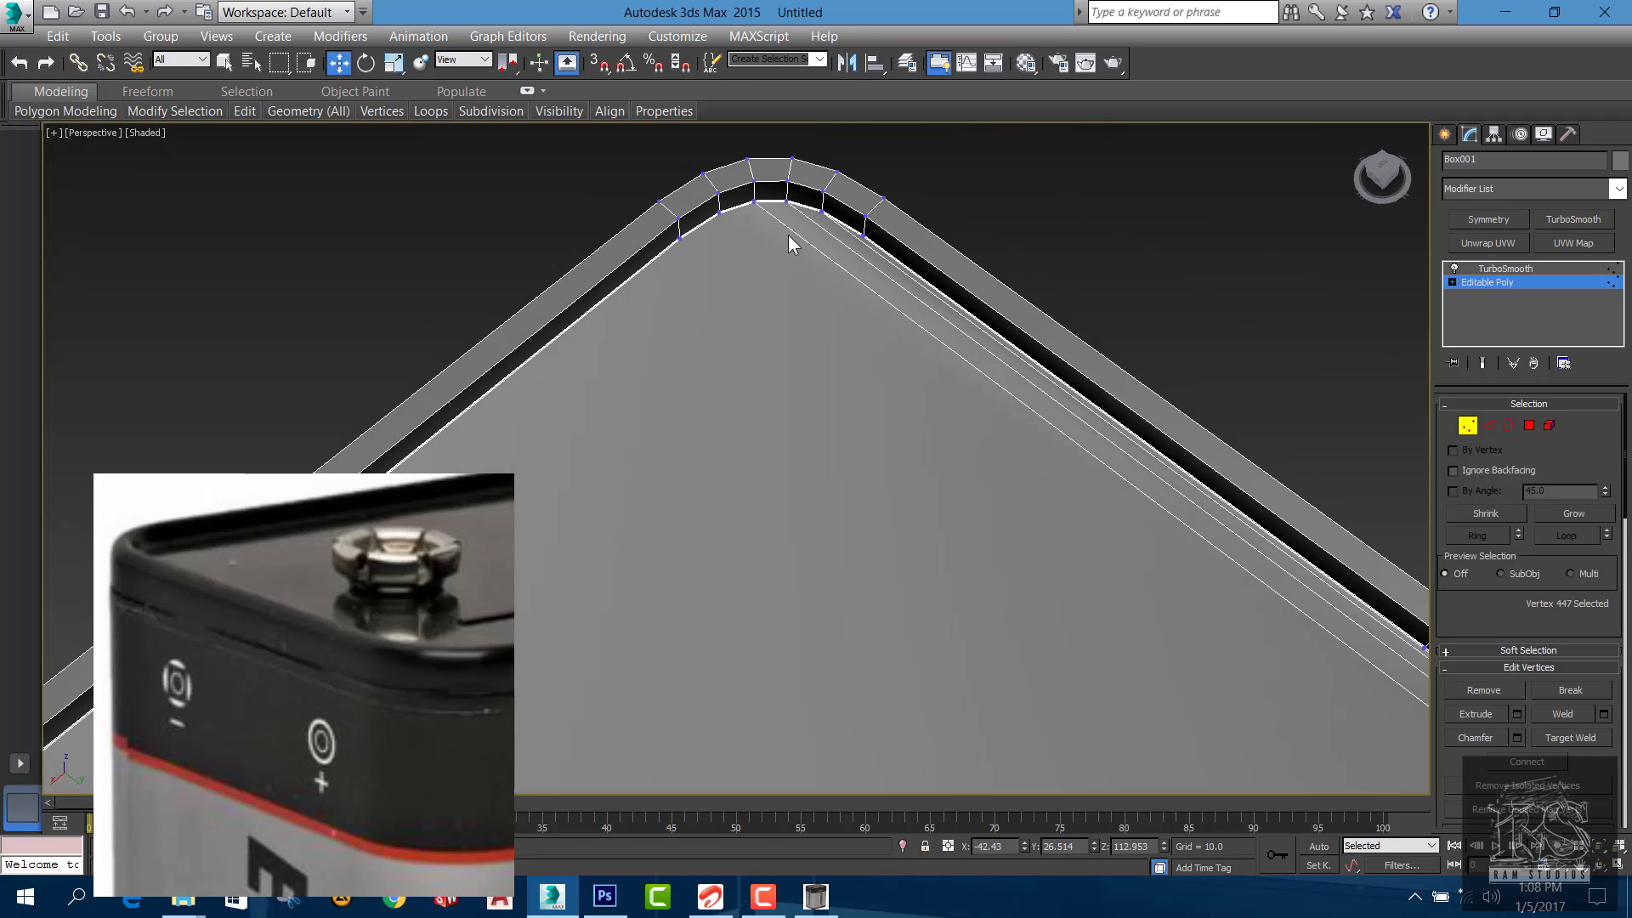
{"action": "scroll", "coordinate": [721, 205], "scroll_direction": "up", "scroll_amount": 4}
{"action": "left_click", "coordinate": [722, 204], "text": "ctrl"}
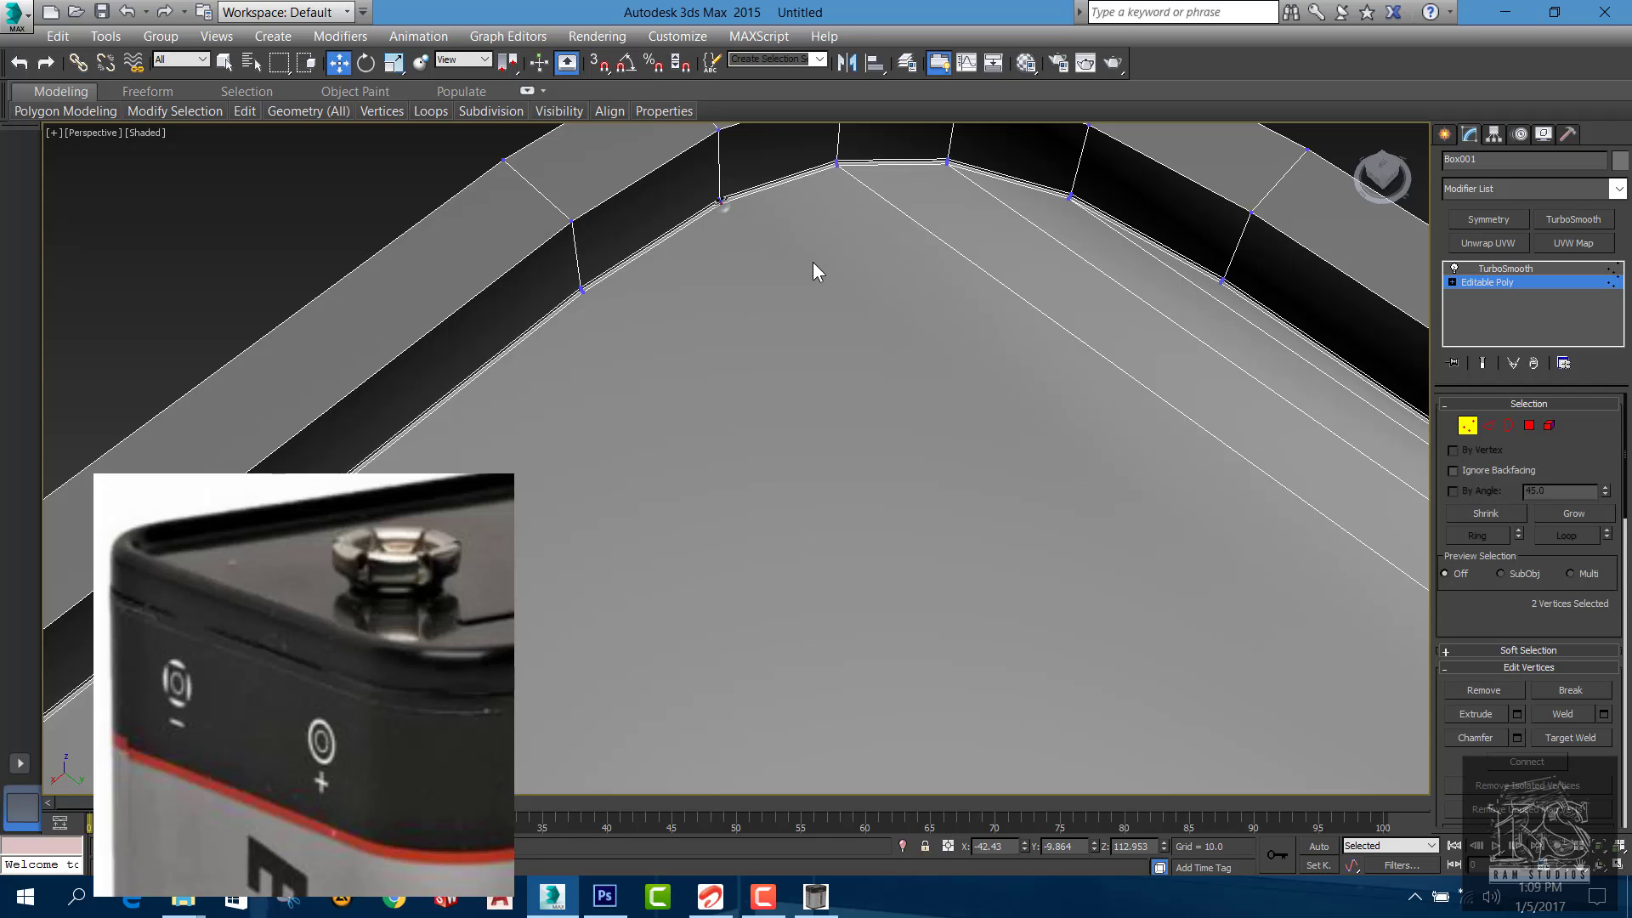
{"action": "key", "text": "ctrl+shift+e"}
Connect the fifth pair of opposite corner vertices, where the rounded corners meet the top face's long sides
{"action": "left_click", "coordinate": [583, 292]}
{"action": "scroll", "coordinate": [586, 293], "scroll_direction": "down", "scroll_amount": 4}
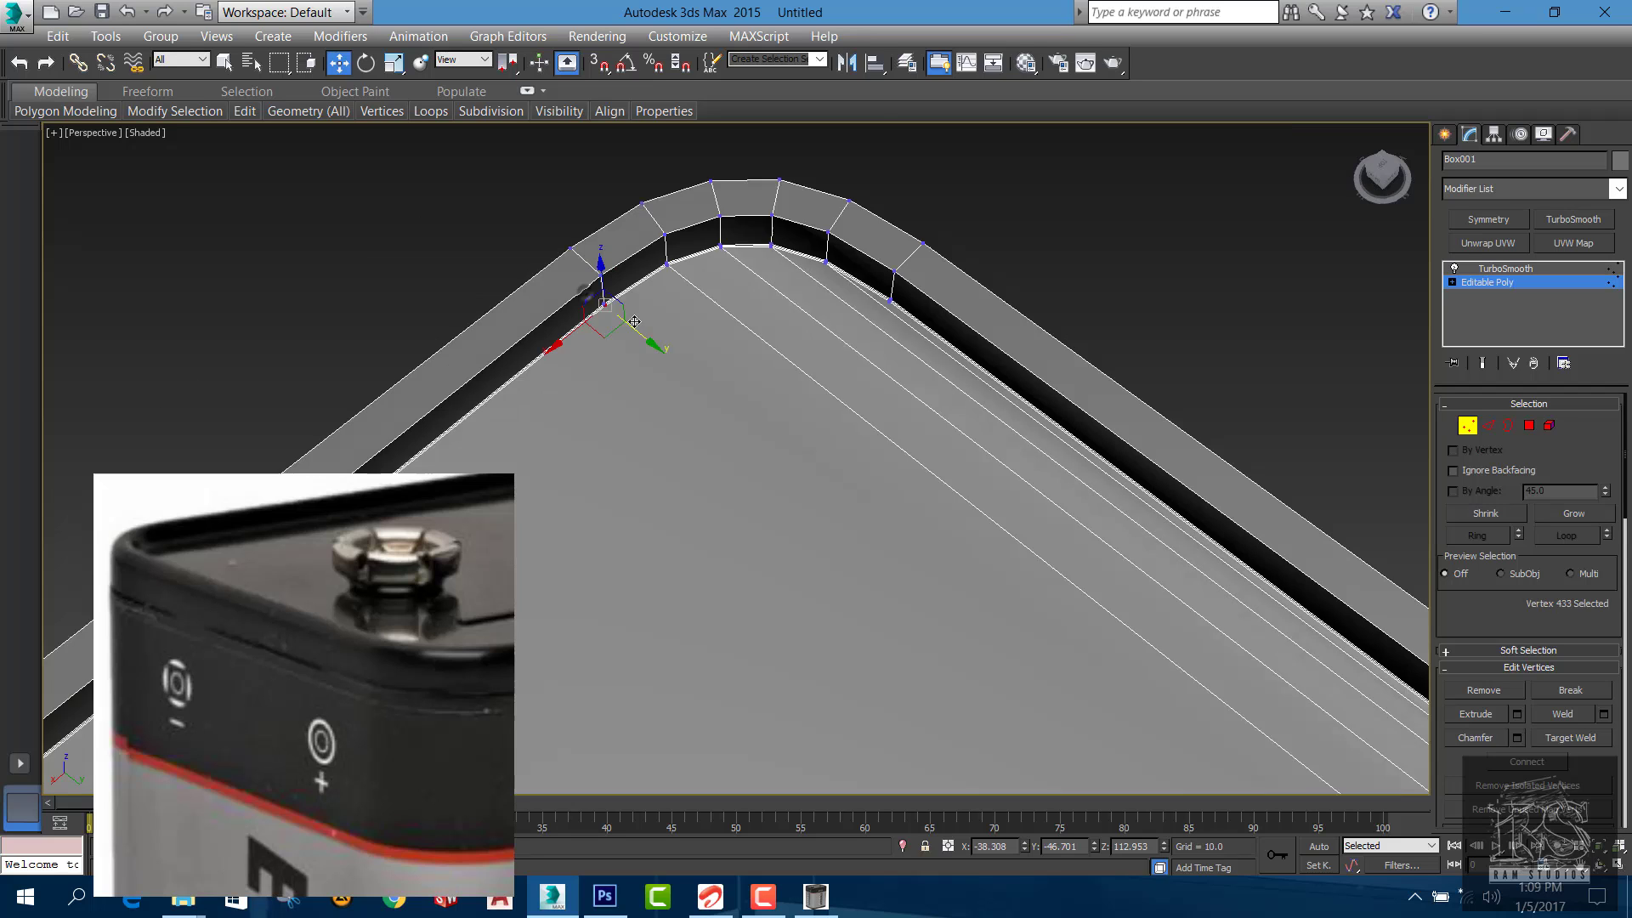
{"action": "middle_click_drag", "start_coordinate": [748, 408], "coordinate": [527, 672], "text": "alt"}
{"action": "scroll", "coordinate": [1035, 321], "scroll_direction": "up", "scroll_amount": 5}
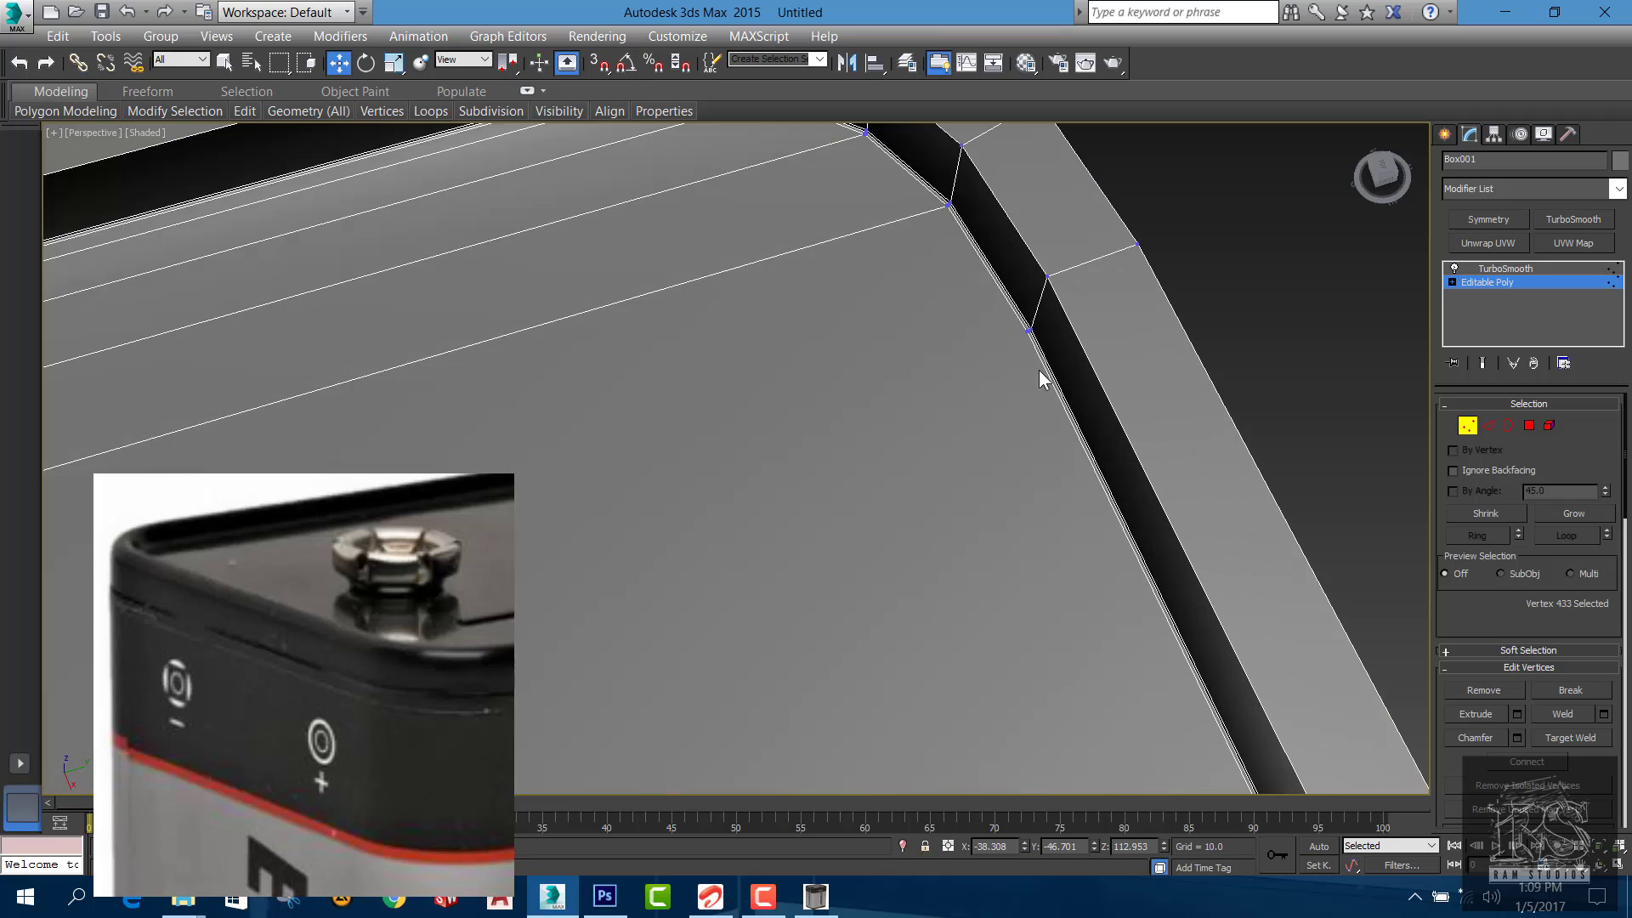
{"action": "left_click", "coordinate": [1029, 320], "text": "ctrl"}
{"action": "key", "text": "ctrl+shift+e"}
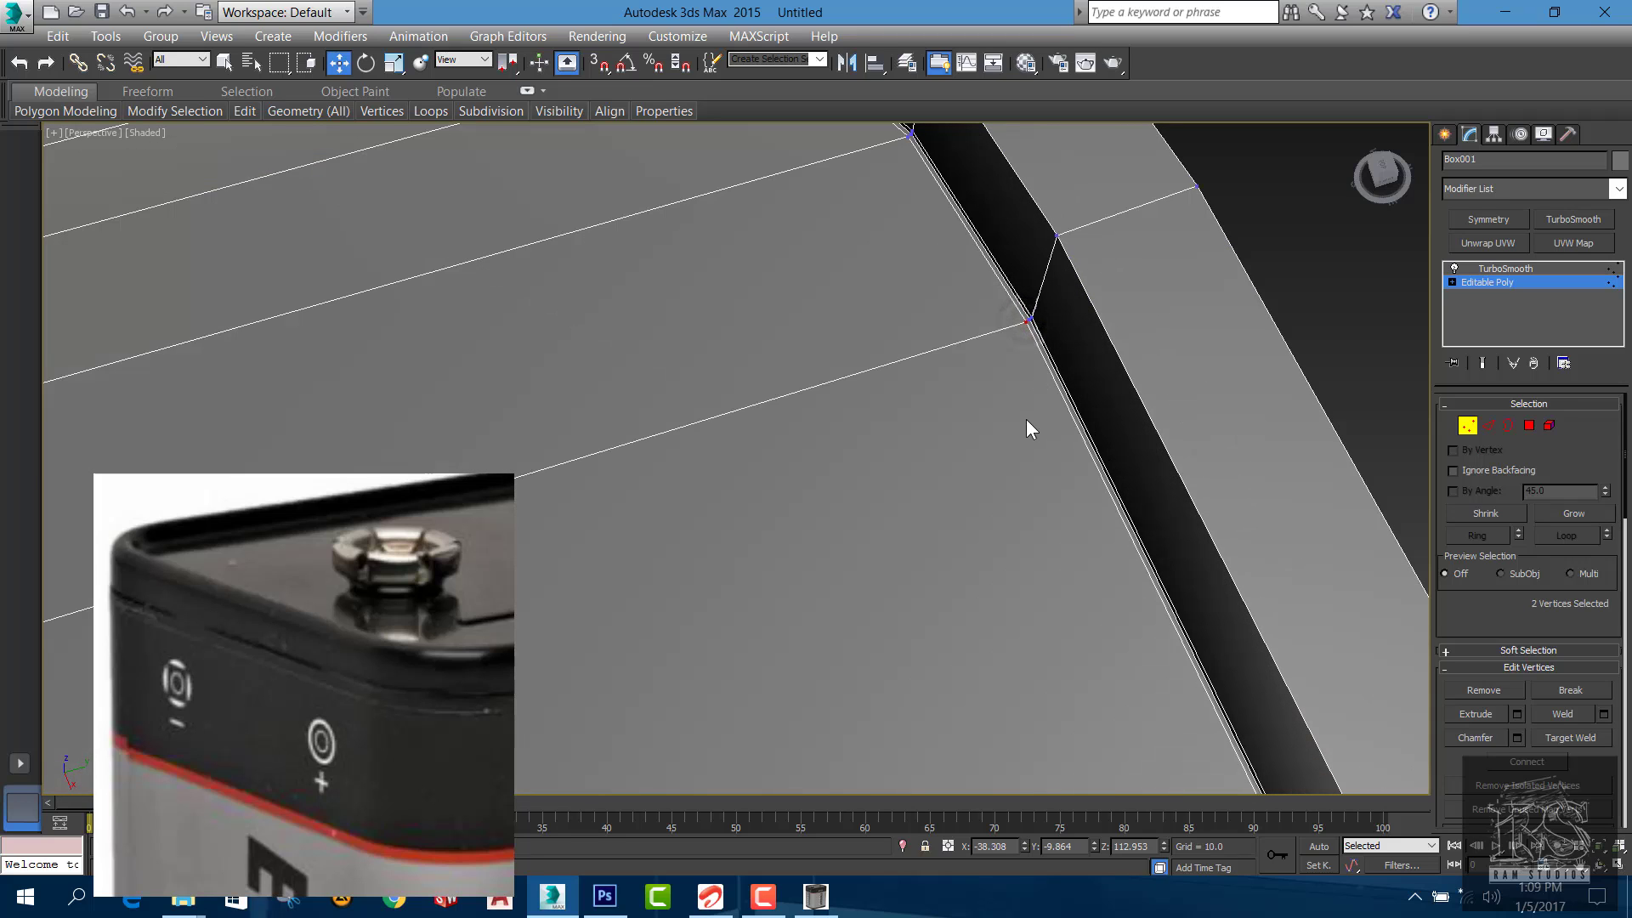
Clear the vertex selection, return to the TurboSmooth level, deselect the box and check the smoothed body
{"action": "scroll", "coordinate": [1026, 419], "scroll_direction": "down", "scroll_amount": 5}
{"action": "left_click", "coordinate": [1370, 368]}
{"action": "left_click", "coordinate": [1513, 270]}
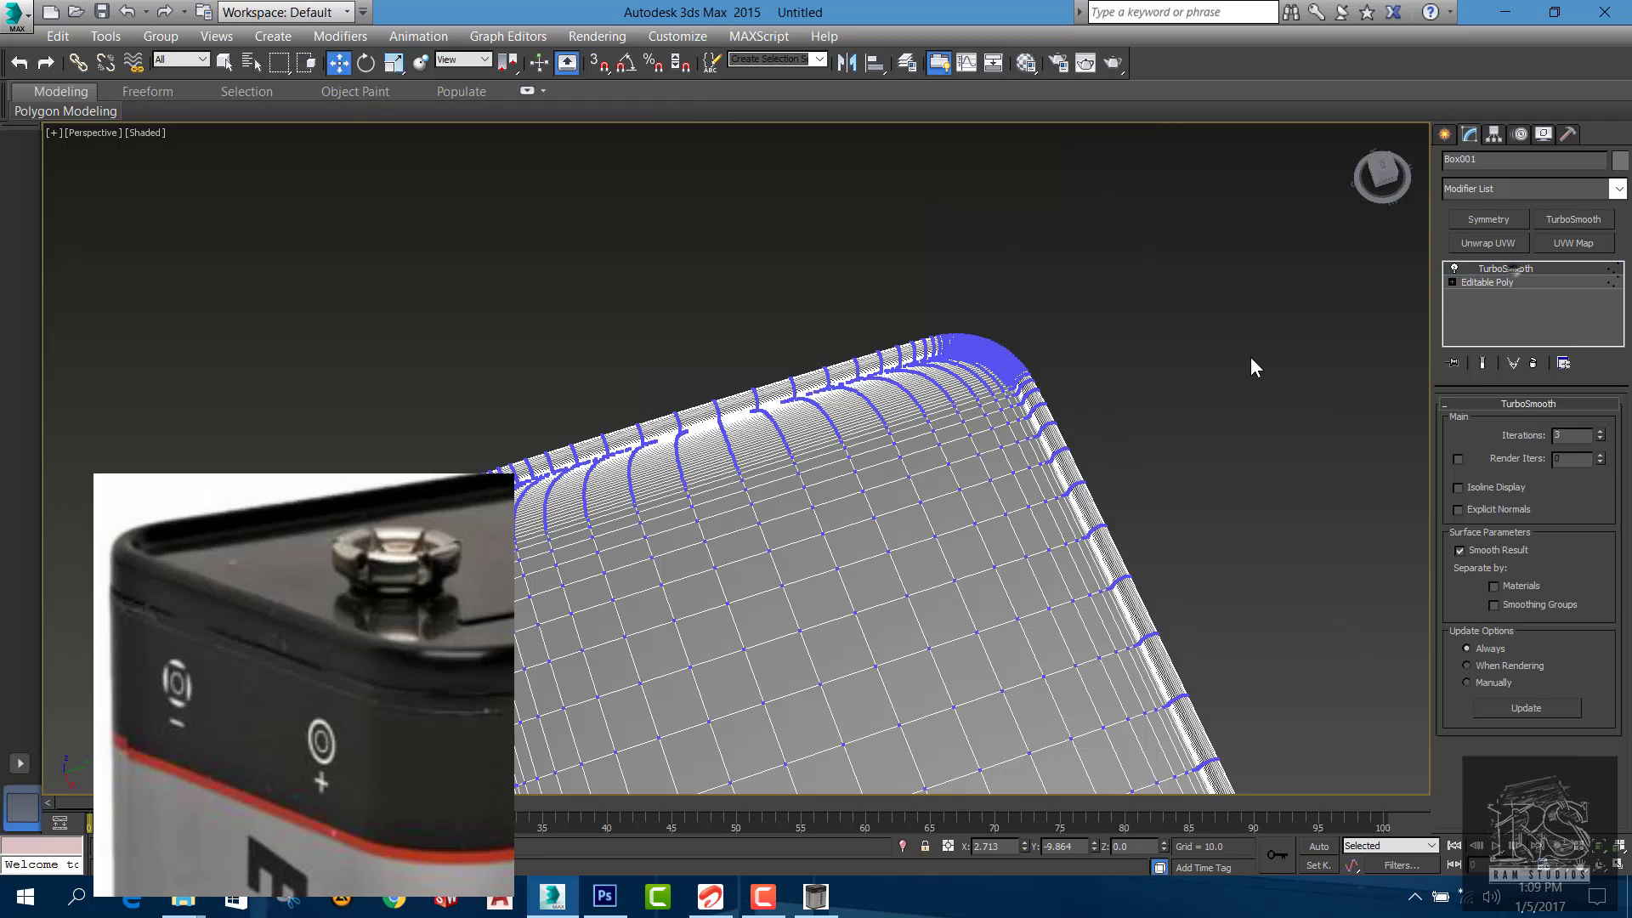
{"action": "left_click", "coordinate": [1250, 355]}
{"action": "scroll", "coordinate": [1033, 333], "scroll_direction": "down", "scroll_amount": 6}
{"action": "middle_click_drag", "start_coordinate": [1016, 444], "coordinate": [874, 340], "text": "alt"}
{"action": "scroll", "coordinate": [946, 411], "scroll_direction": "up", "scroll_amount": 5}
Reopen the box's Editable Poly vertex level and connect the first pair of opposite inner corner vertices across one end of the bottom face
{"action": "left_click", "coordinate": [947, 412]}
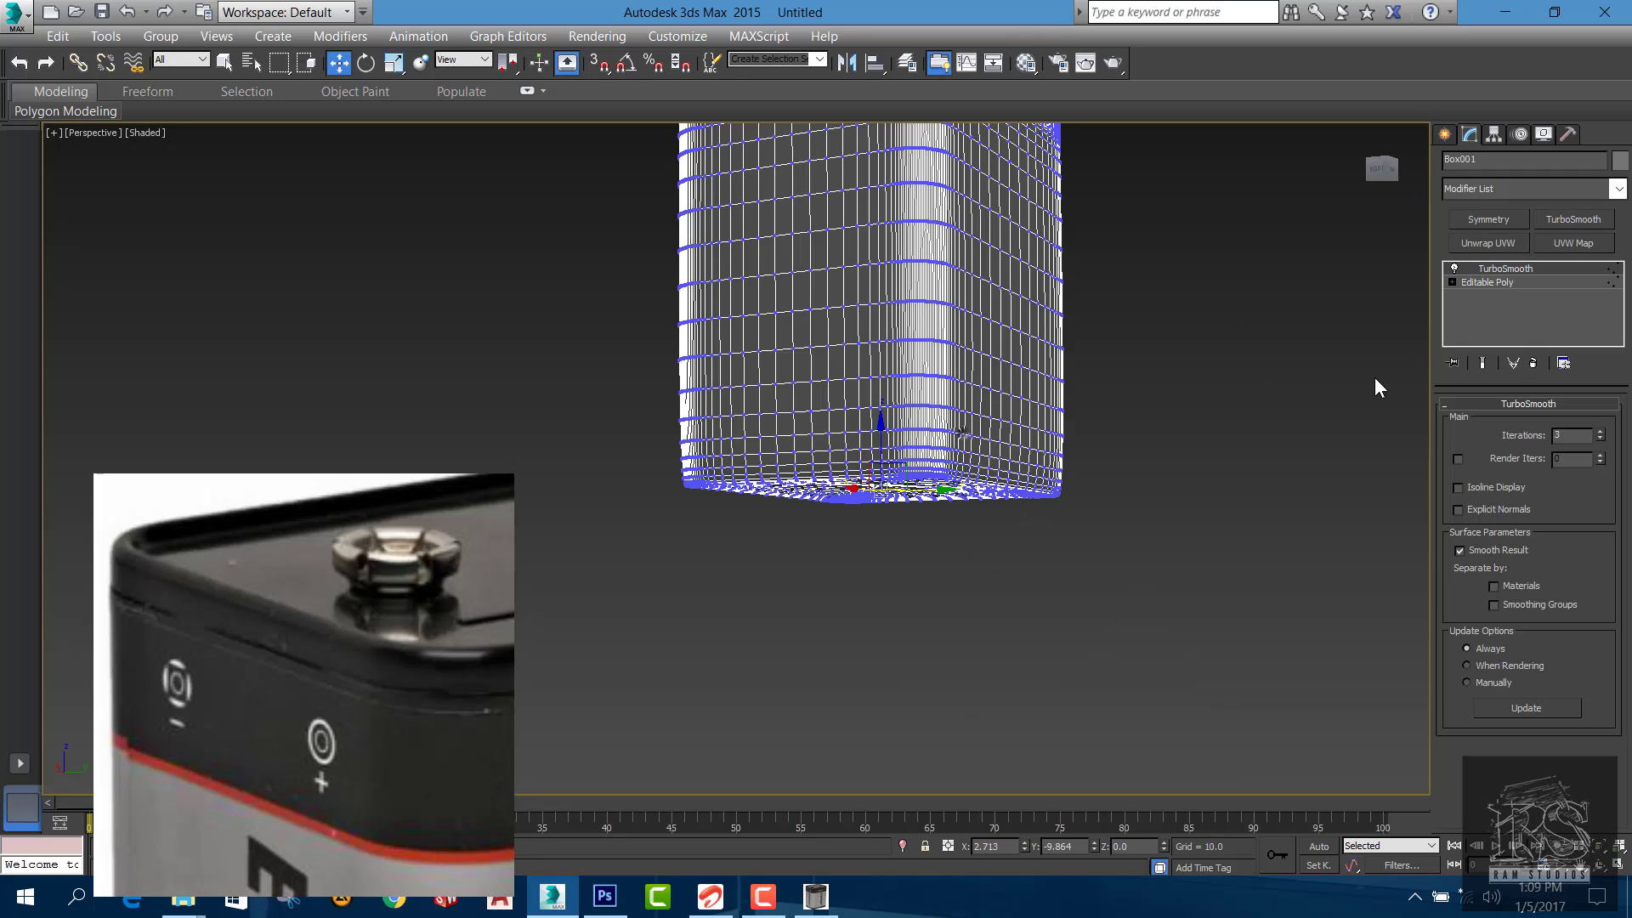
{"action": "left_click", "coordinate": [1488, 282]}
{"action": "middle_click_drag", "start_coordinate": [759, 455], "coordinate": [738, 416], "text": "alt"}
{"action": "scroll", "coordinate": [899, 358], "scroll_direction": "up", "scroll_amount": 2}
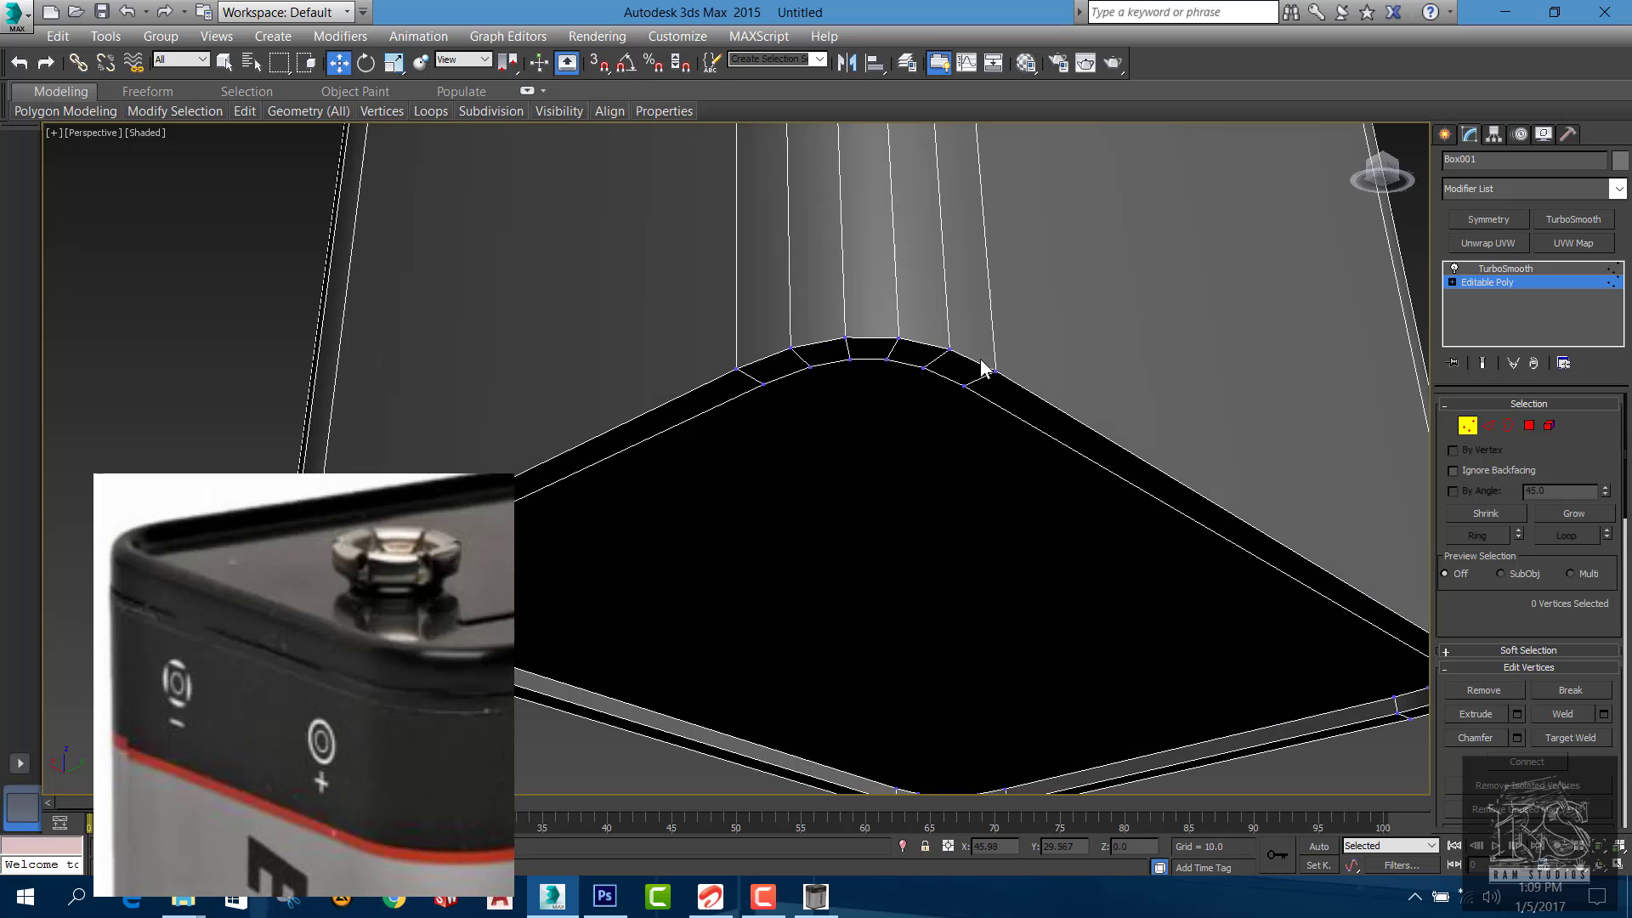
{"action": "scroll", "coordinate": [952, 421], "scroll_direction": "down", "scroll_amount": 4}
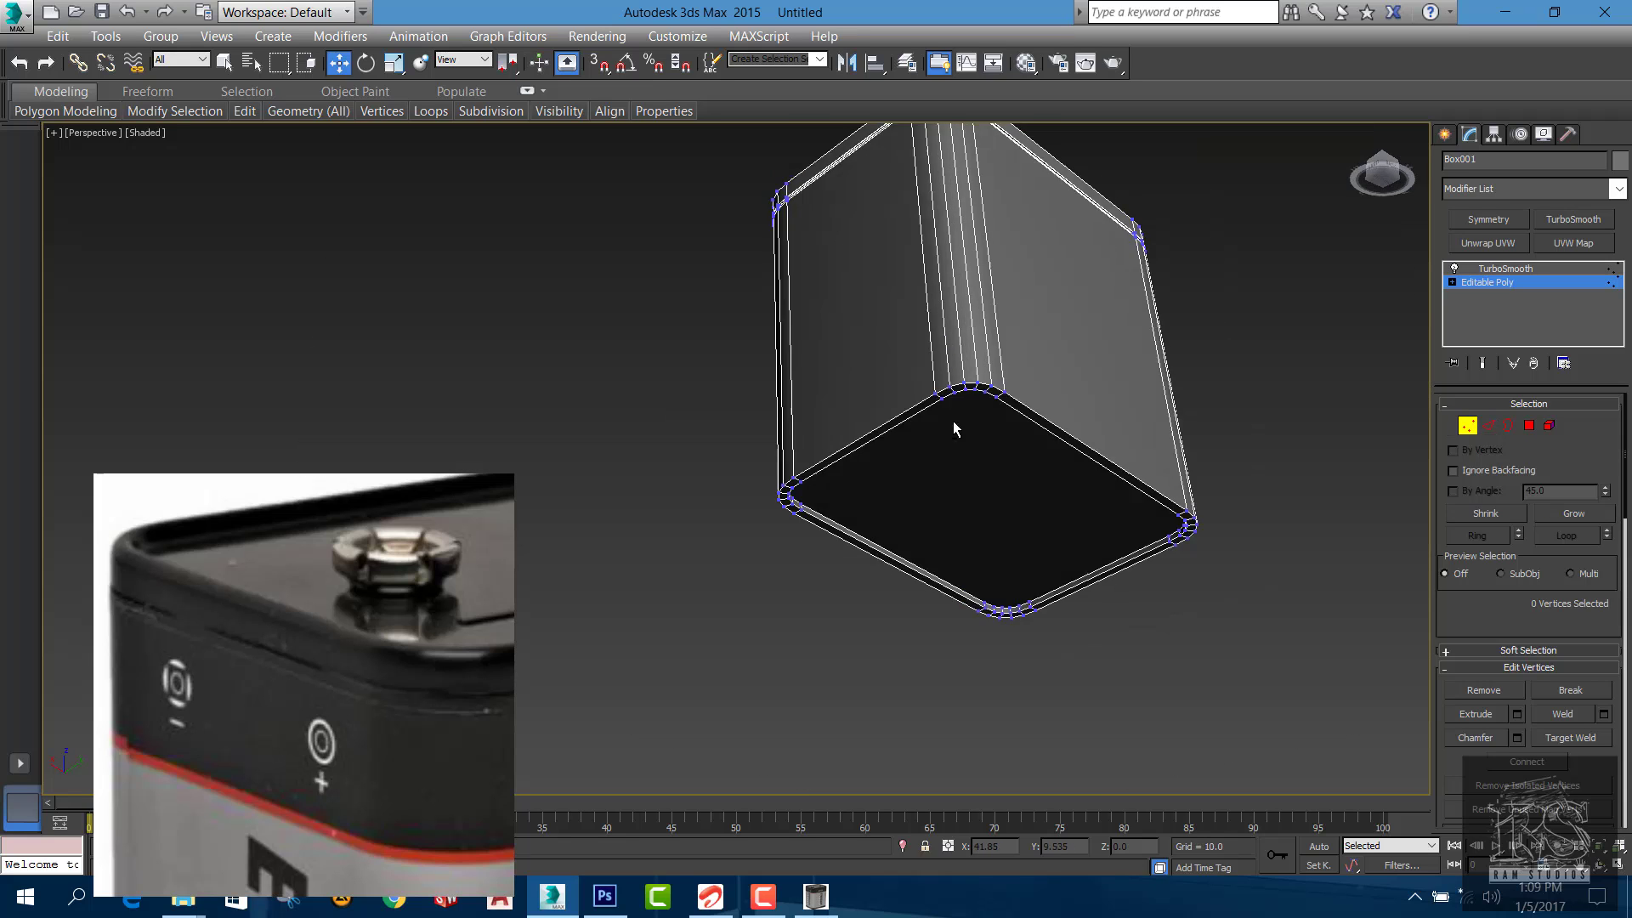
{"action": "middle_click_drag", "start_coordinate": [951, 421], "coordinate": [951, 225], "text": "alt"}
{"action": "scroll", "coordinate": [962, 201], "scroll_direction": "up", "scroll_amount": 4}
{"action": "scroll", "coordinate": [962, 200], "scroll_direction": "down", "scroll_amount": 3}
{"action": "scroll", "coordinate": [581, 534], "scroll_direction": "up", "scroll_amount": 3}
{"action": "middle_click_drag", "start_coordinate": [582, 533], "coordinate": [663, 498]}
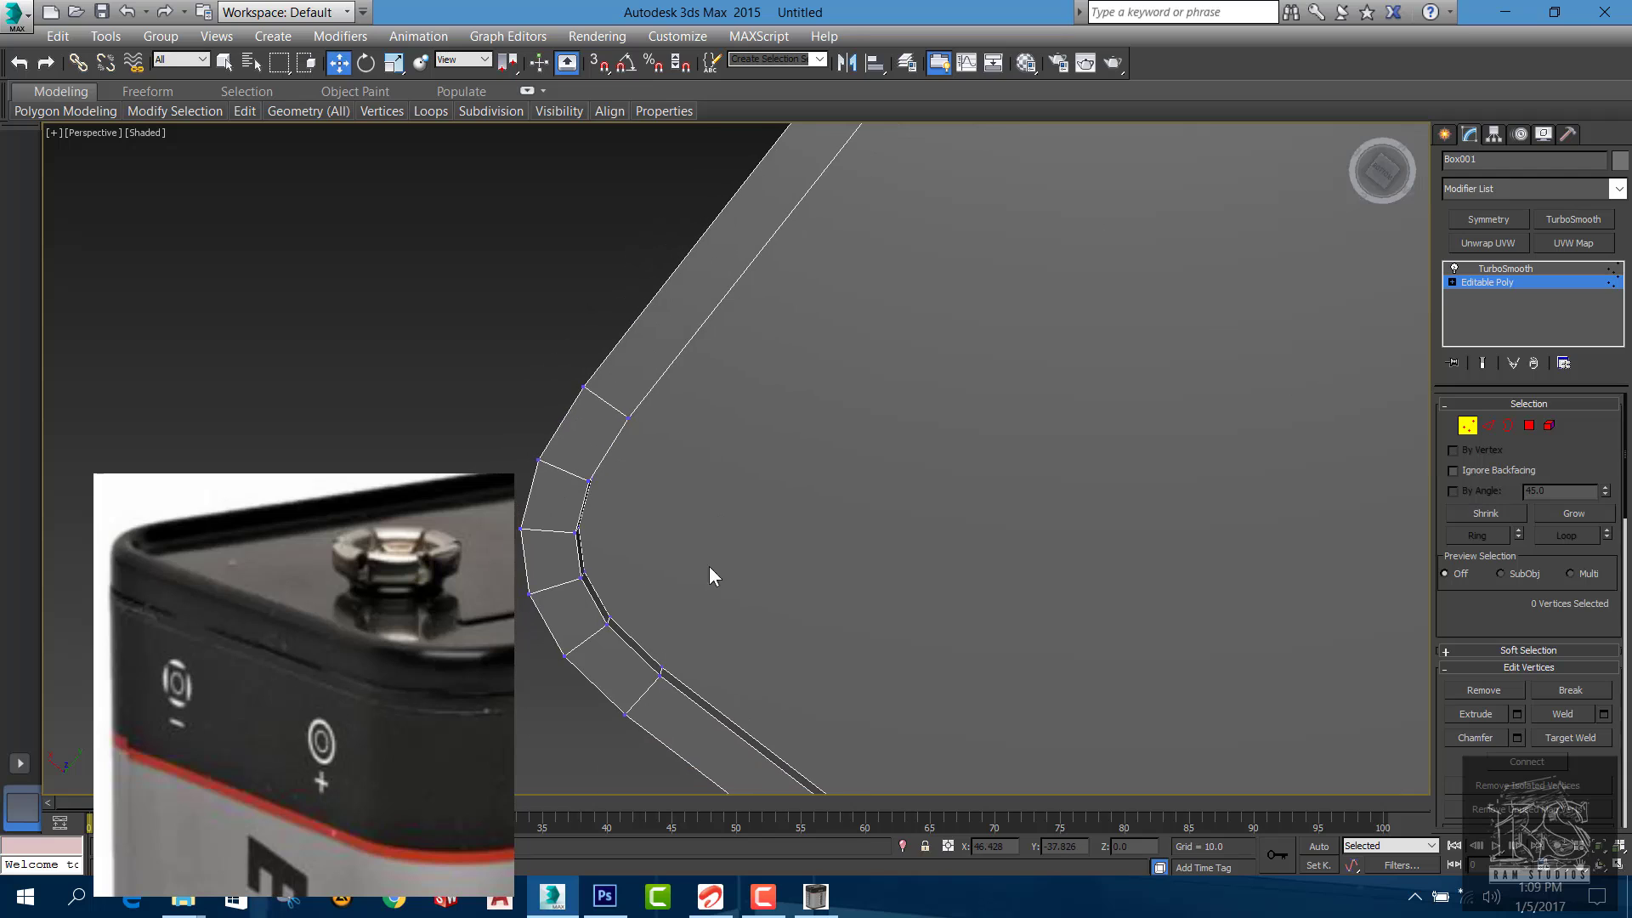
{"action": "left_click", "coordinate": [664, 665]}
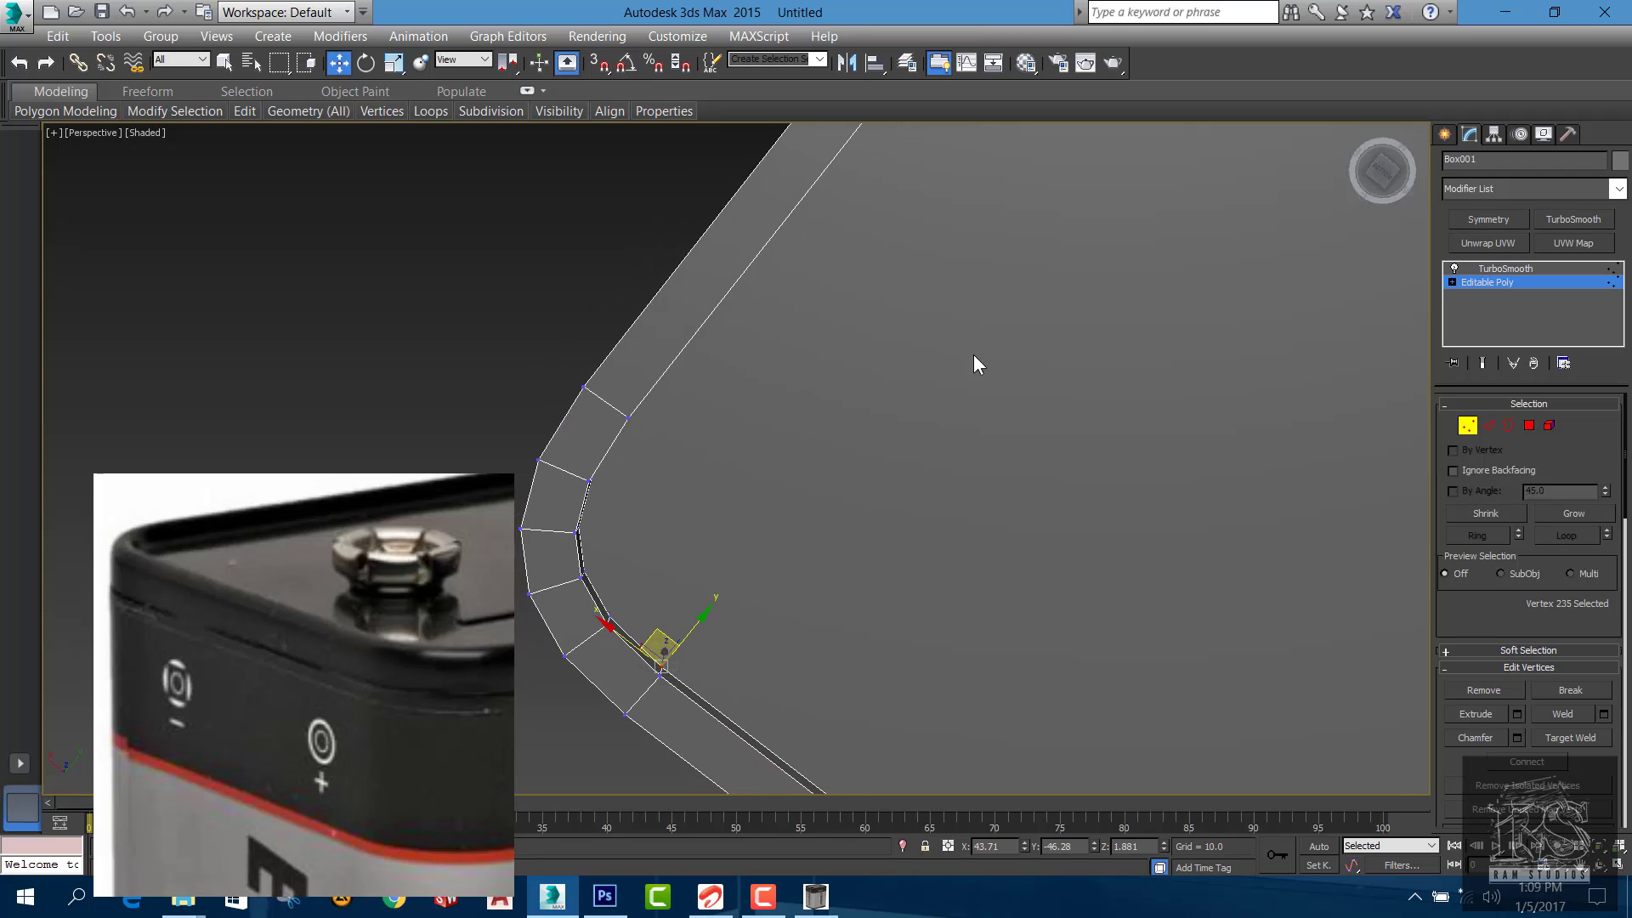
{"action": "middle_click_drag", "start_coordinate": [973, 355], "coordinate": [788, 646]}
{"action": "scroll", "coordinate": [1160, 289], "scroll_direction": "down", "scroll_amount": 5}
{"action": "scroll", "coordinate": [1185, 218], "scroll_direction": "up", "scroll_amount": 5}
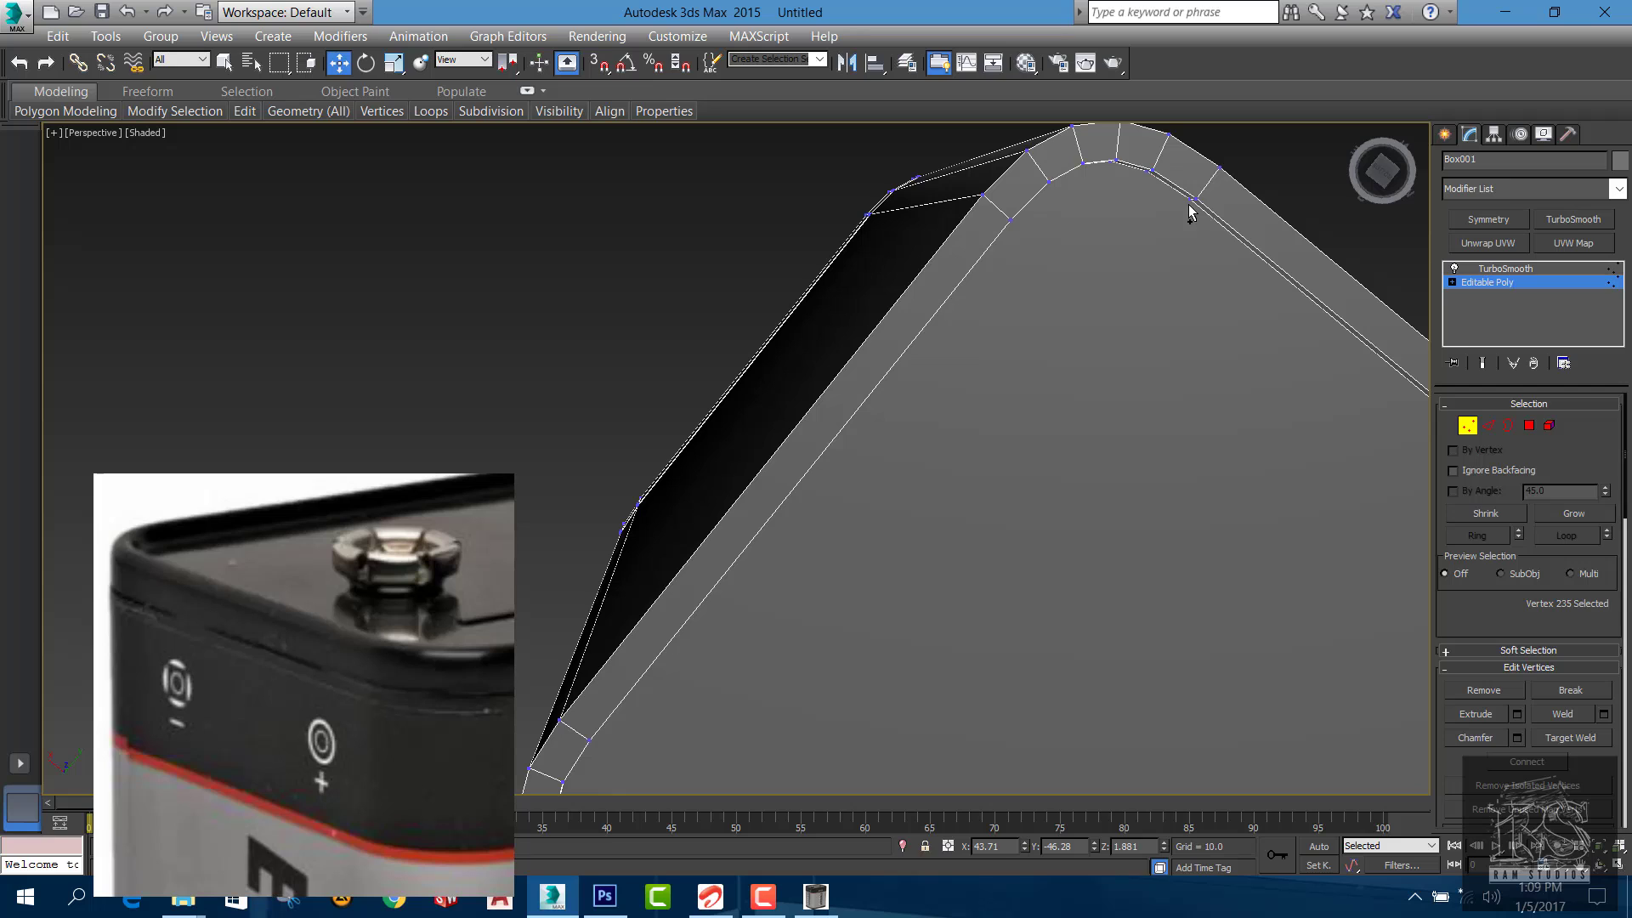
{"action": "left_click", "coordinate": [1190, 199], "text": "ctrl"}
{"action": "key", "text": "ctrl+shift+e"}
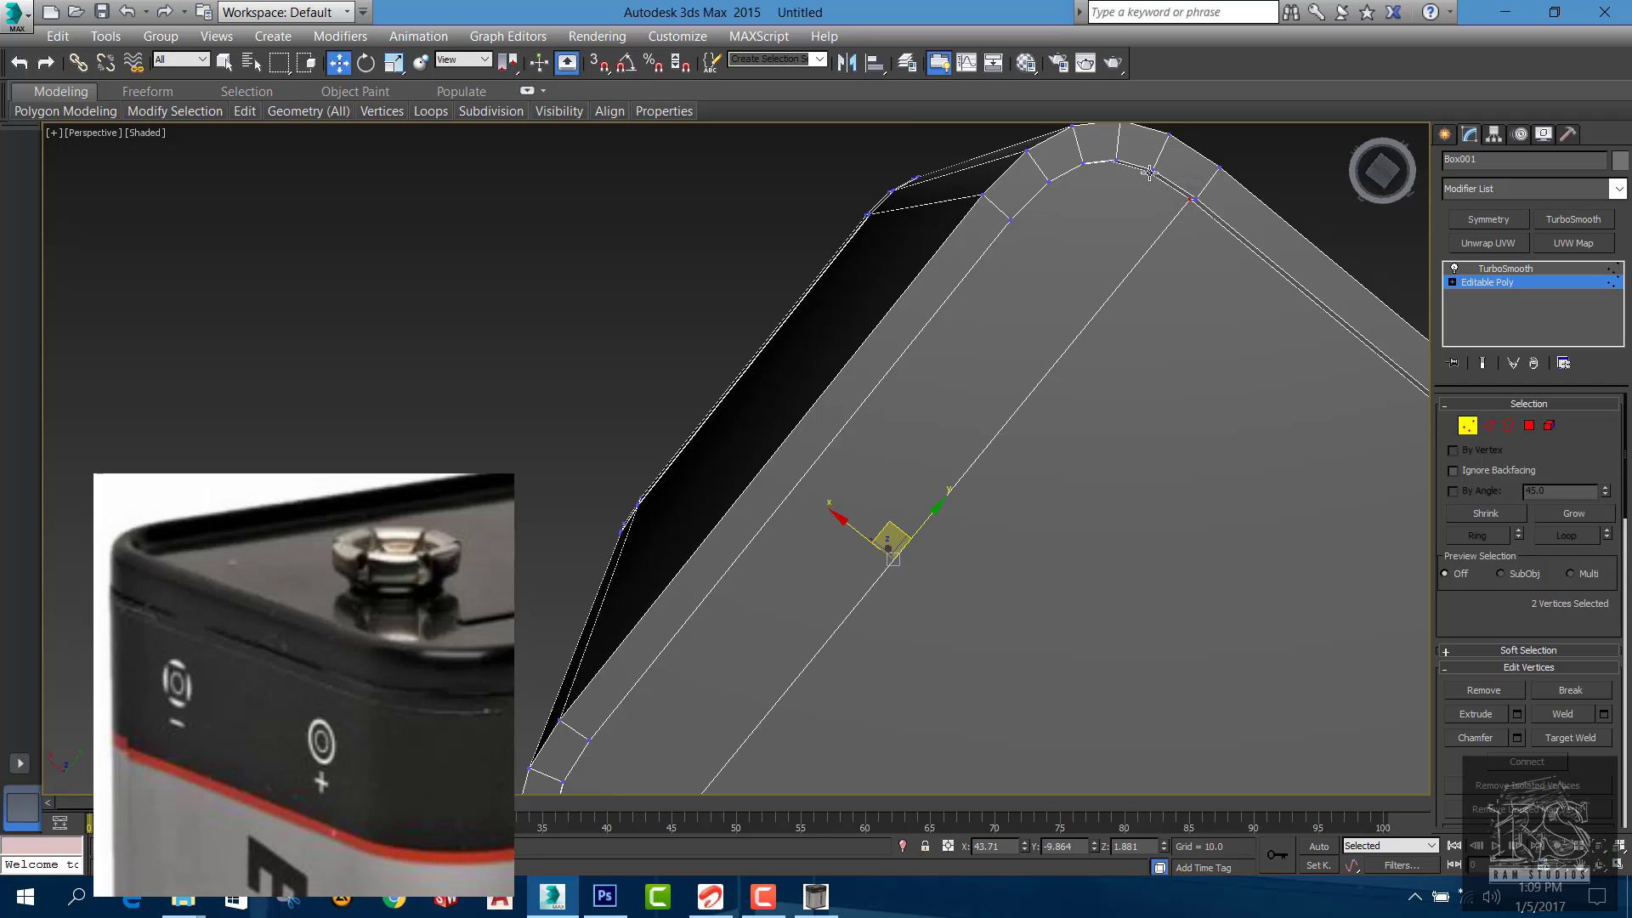
Connect the second pair of opposite inner corner vertices across this end of the bottom face, parallel to the first edge
{"action": "left_click", "coordinate": [1149, 172]}
{"action": "scroll", "coordinate": [1144, 202], "scroll_direction": "down", "scroll_amount": 1}
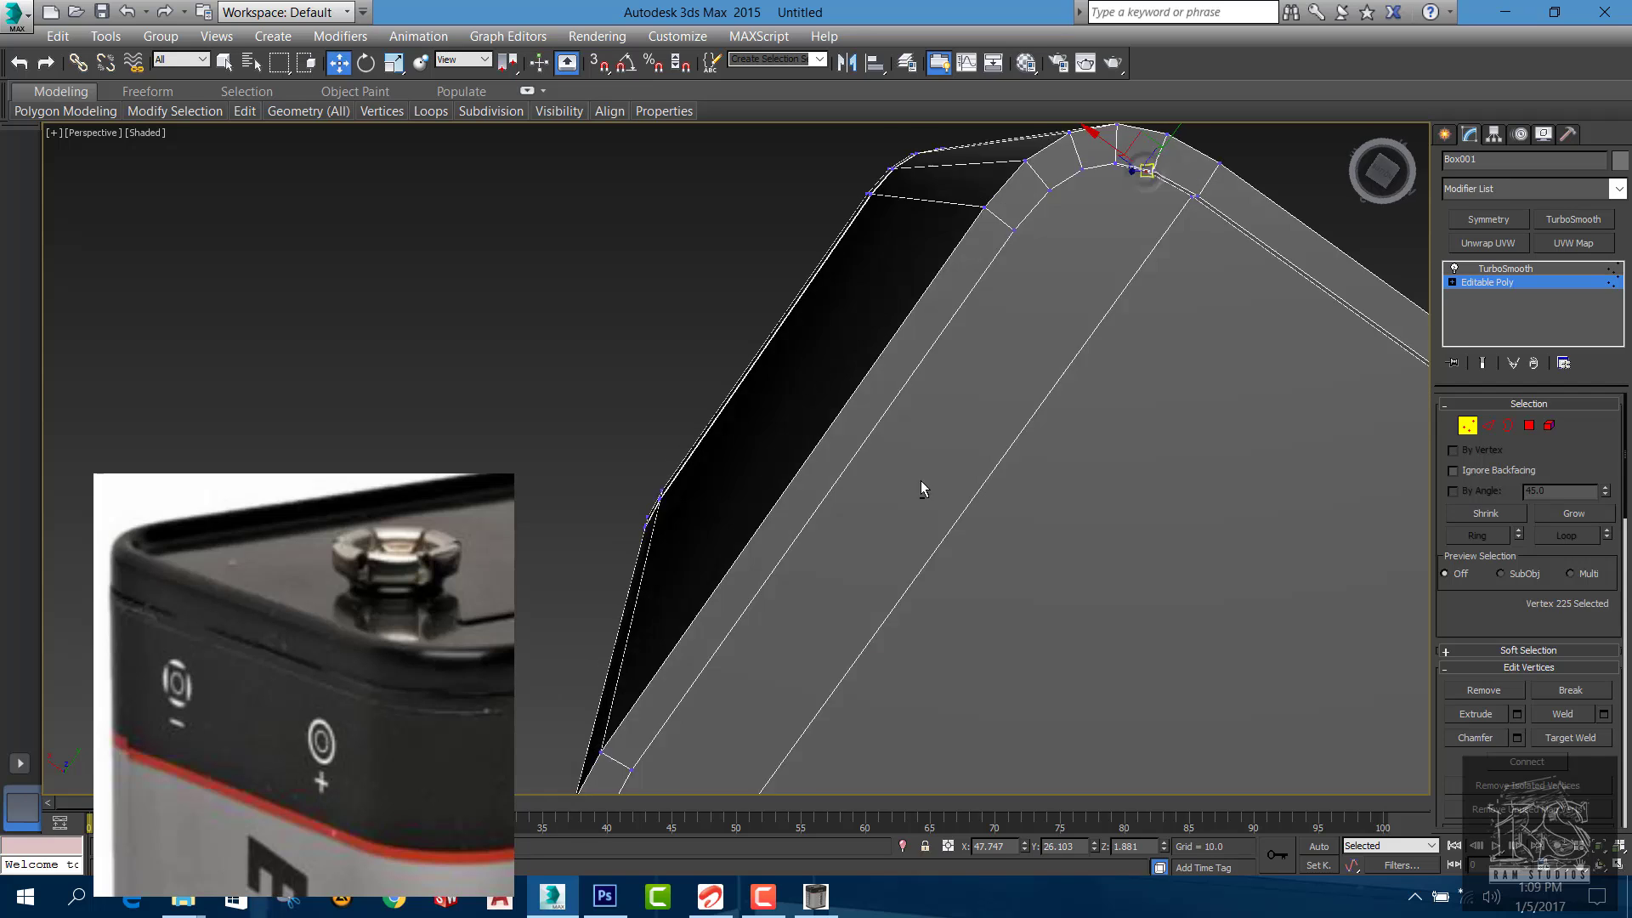
{"action": "middle_click_drag", "start_coordinate": [920, 481], "coordinate": [919, 446], "text": "alt"}
{"action": "middle_click_drag", "start_coordinate": [919, 446], "coordinate": [922, 307]}
{"action": "left_click", "coordinate": [846, 706], "text": "ctrl"}
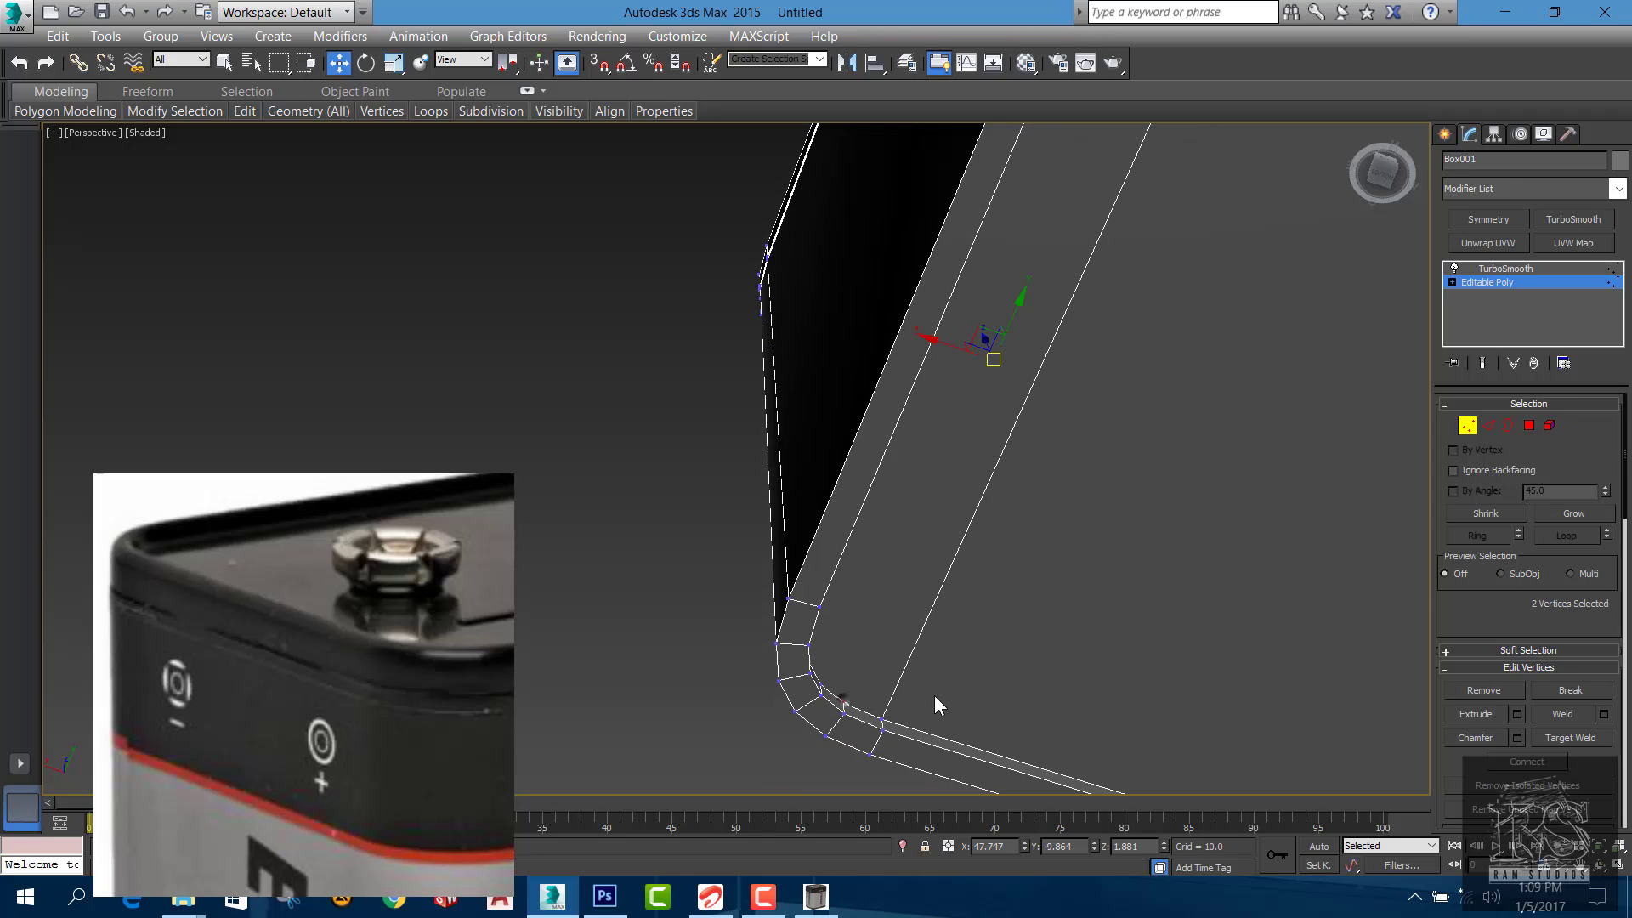
{"action": "key", "text": "ctrl+shift+e"}
Connect the third pair of opposite inner corner vertices at the same end of the bottom face
{"action": "left_click", "coordinate": [821, 680]}
{"action": "mouse_move", "coordinate": [821, 680]}
{"action": "middle_mouse_down", "text": "alt"}
{"action": "mouse_move", "coordinate": [847, 714]}
{"action": "mouse_move", "coordinate": [933, 425]}
{"action": "mouse_move", "coordinate": [983, 328]}
{"action": "middle_mouse_up", "text": "alt"}
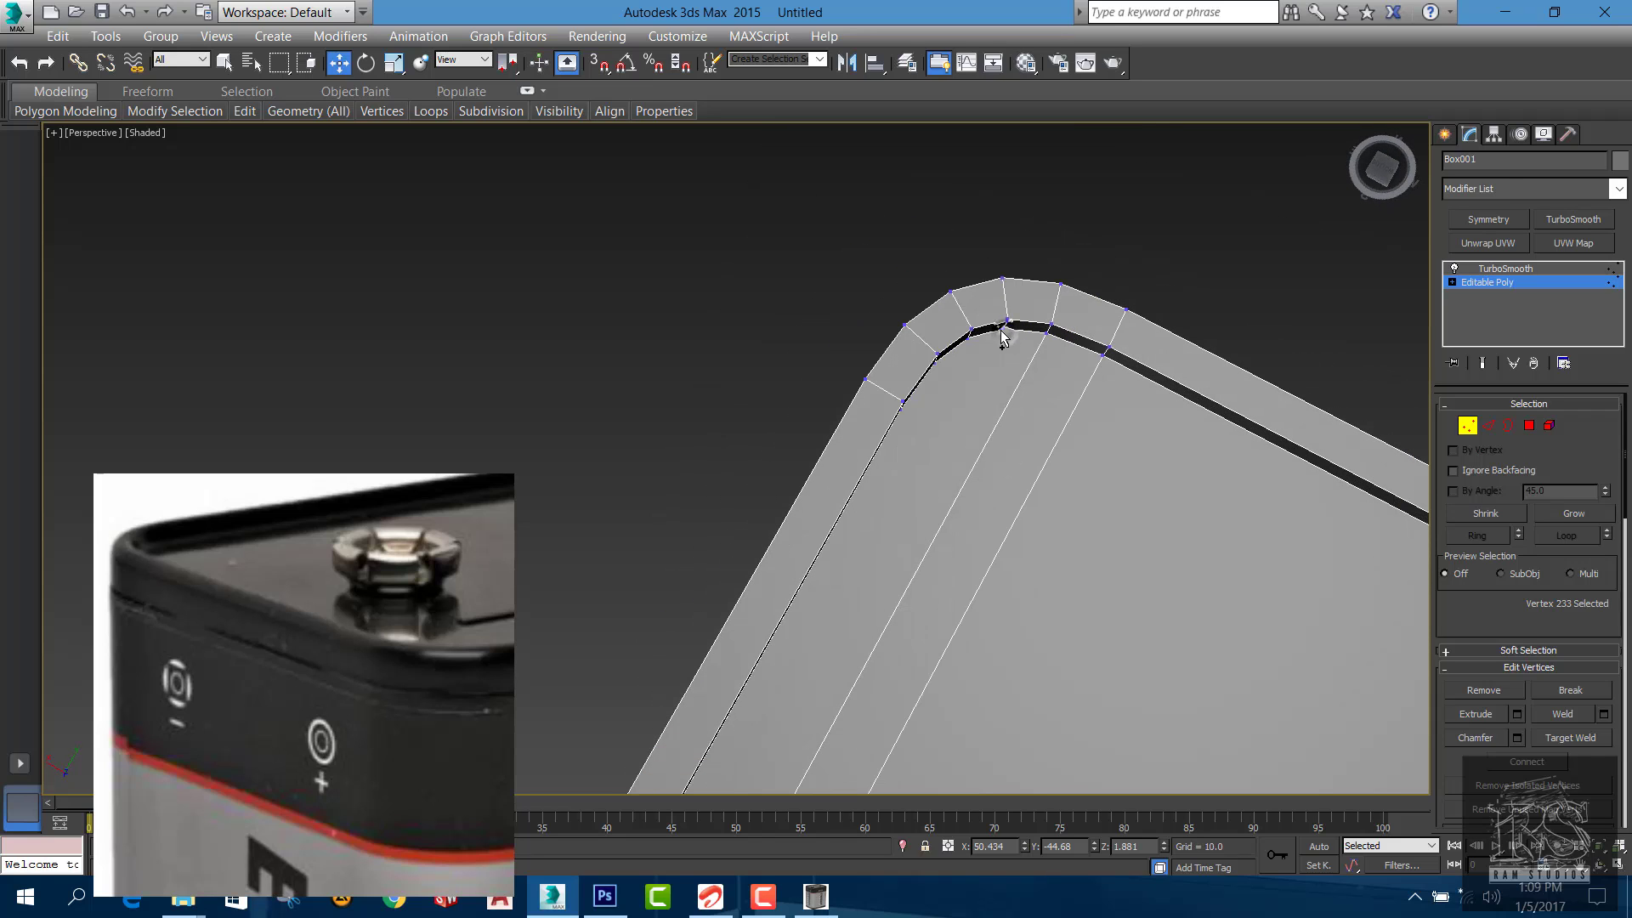
{"action": "left_click", "coordinate": [1005, 333], "text": "ctrl"}
{"action": "key", "text": "ctrl+shift+e"}
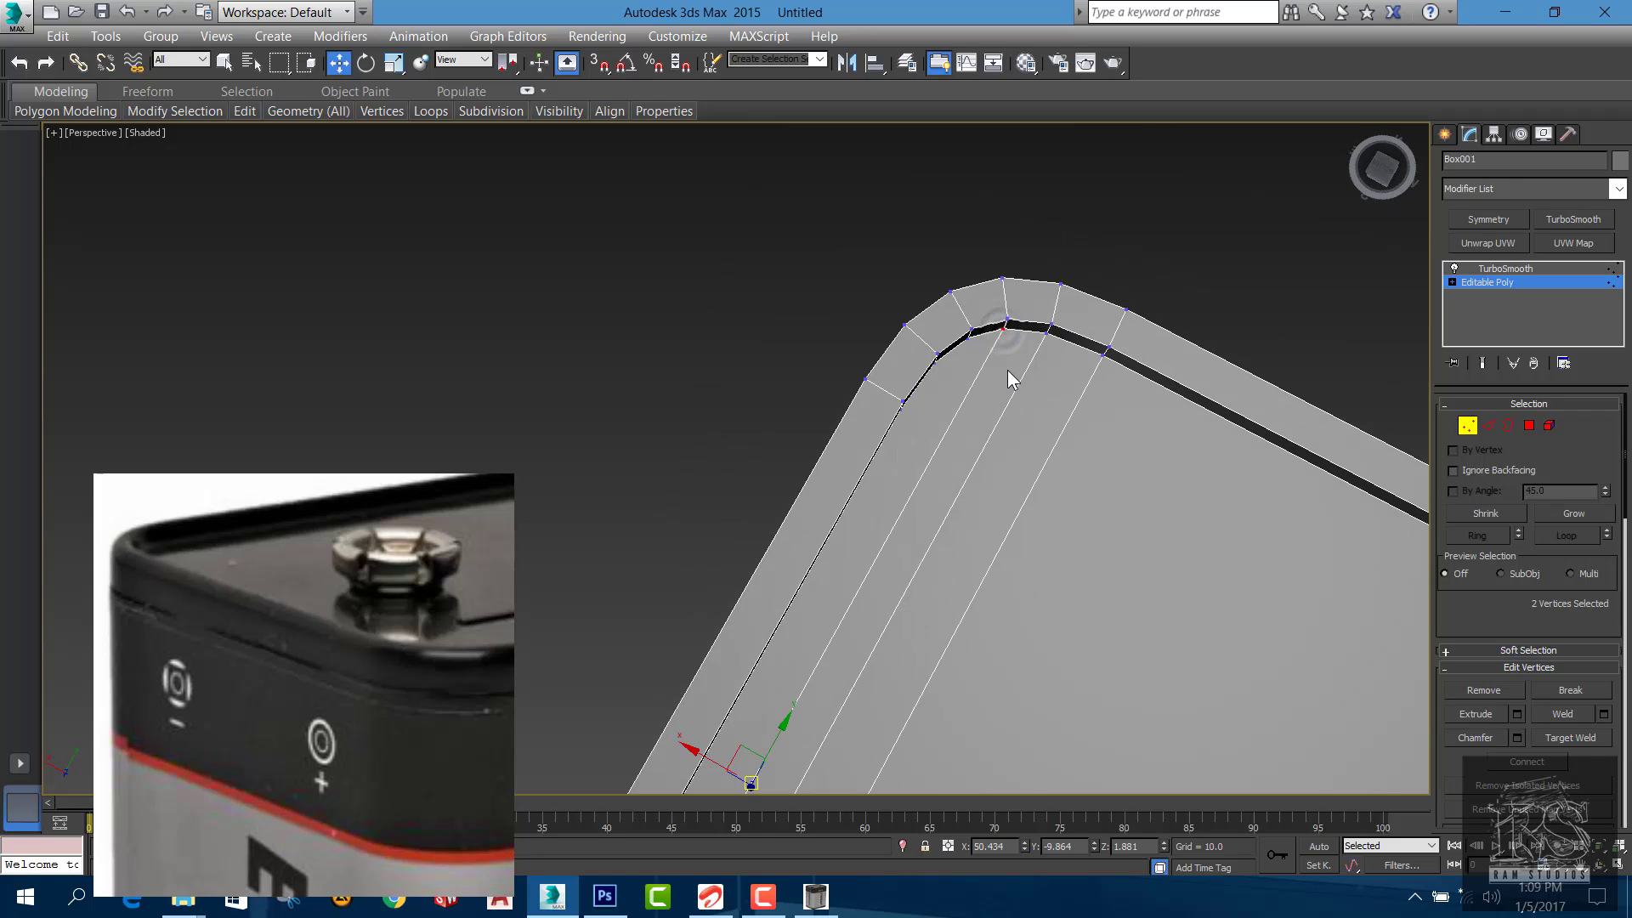
Connect the fourth pair of opposite inner corner vertices, parallel to the three edges already added on the bottom face
{"action": "left_click", "coordinate": [967, 341]}
{"action": "middle_click_drag", "start_coordinate": [966, 342], "coordinate": [754, 626], "text": "alt"}
{"action": "scroll", "coordinate": [883, 752], "scroll_direction": "up", "scroll_amount": 3}
{"action": "scroll", "coordinate": [750, 629], "scroll_direction": "up", "scroll_amount": 4}
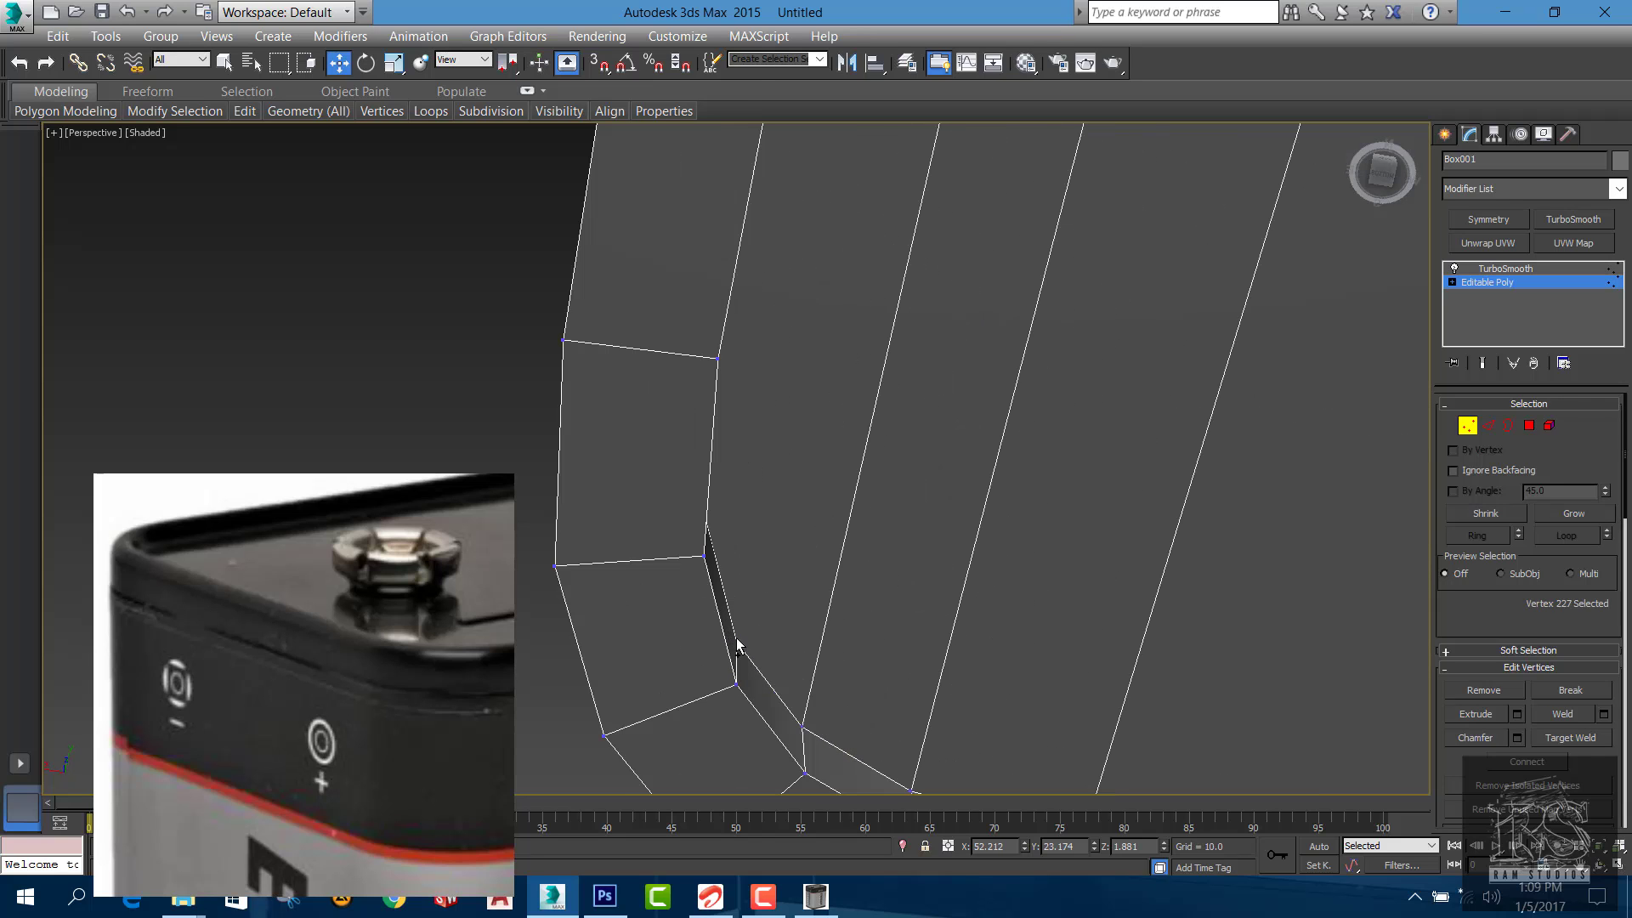
{"action": "left_click", "coordinate": [738, 641], "text": "ctrl"}
Connect the fifth pair of inner corner vertices, closest to this short end of the bottom face, and clear the vertex selection
{"action": "middle_click_drag", "start_coordinate": [761, 546], "coordinate": [544, 522]}
{"action": "left_click", "coordinate": [536, 531]}
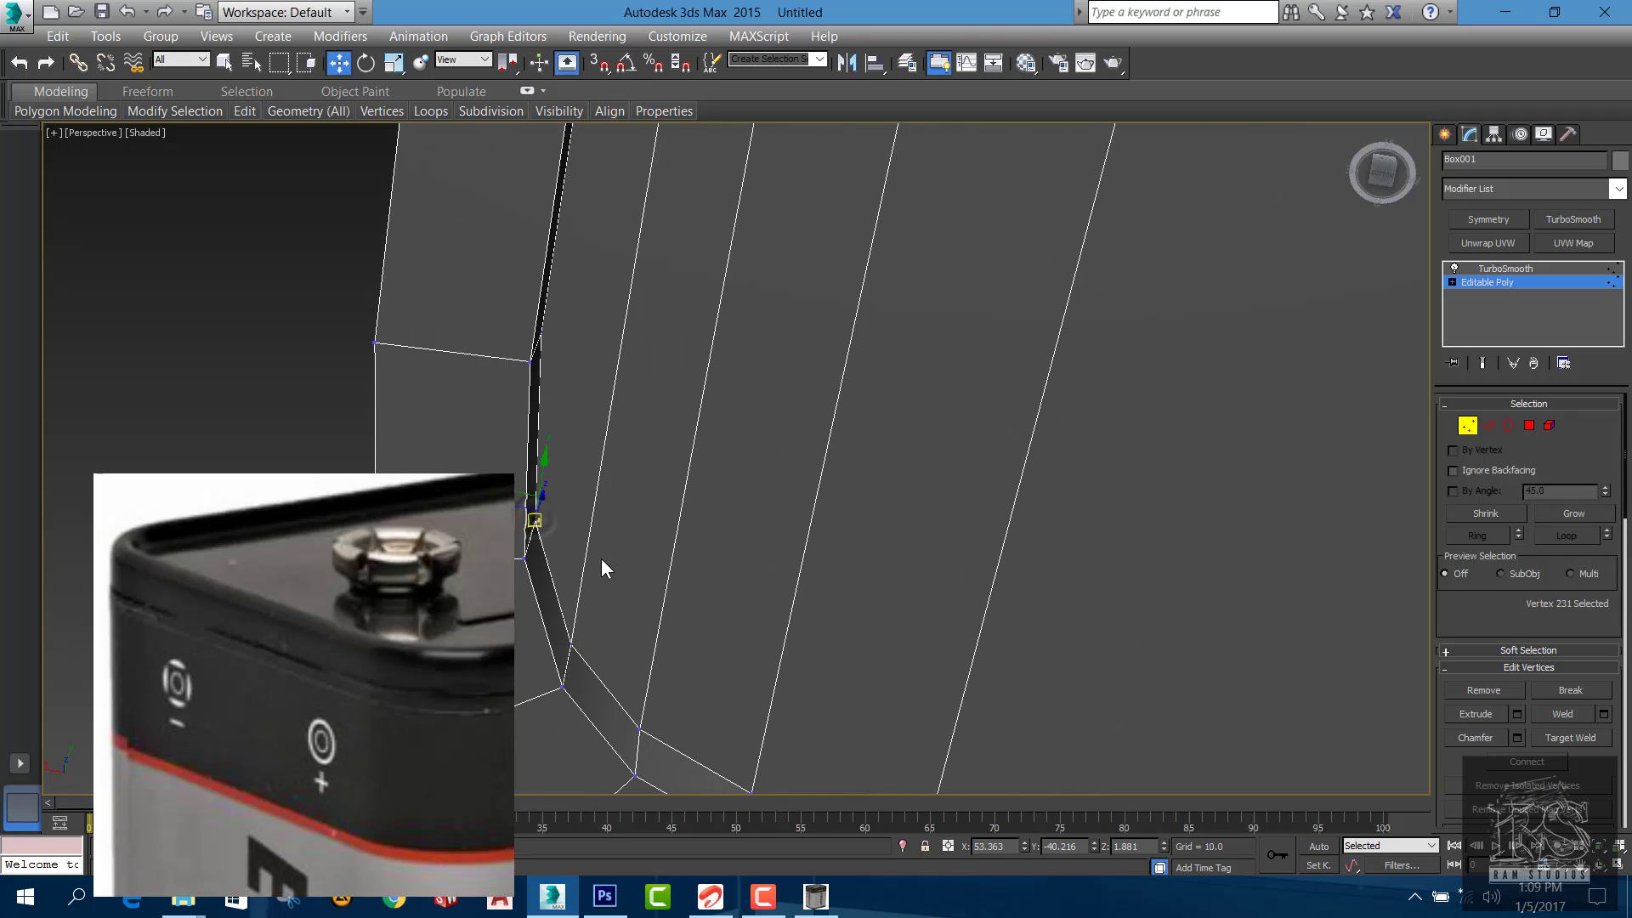
{"action": "scroll", "coordinate": [601, 568], "scroll_direction": "down", "scroll_amount": 5}
{"action": "middle_click_drag", "start_coordinate": [718, 532], "coordinate": [786, 421]}
{"action": "middle_click_drag", "start_coordinate": [786, 421], "coordinate": [767, 308], "text": "alt"}
{"action": "scroll", "coordinate": [767, 309], "scroll_direction": "up", "scroll_amount": 7}
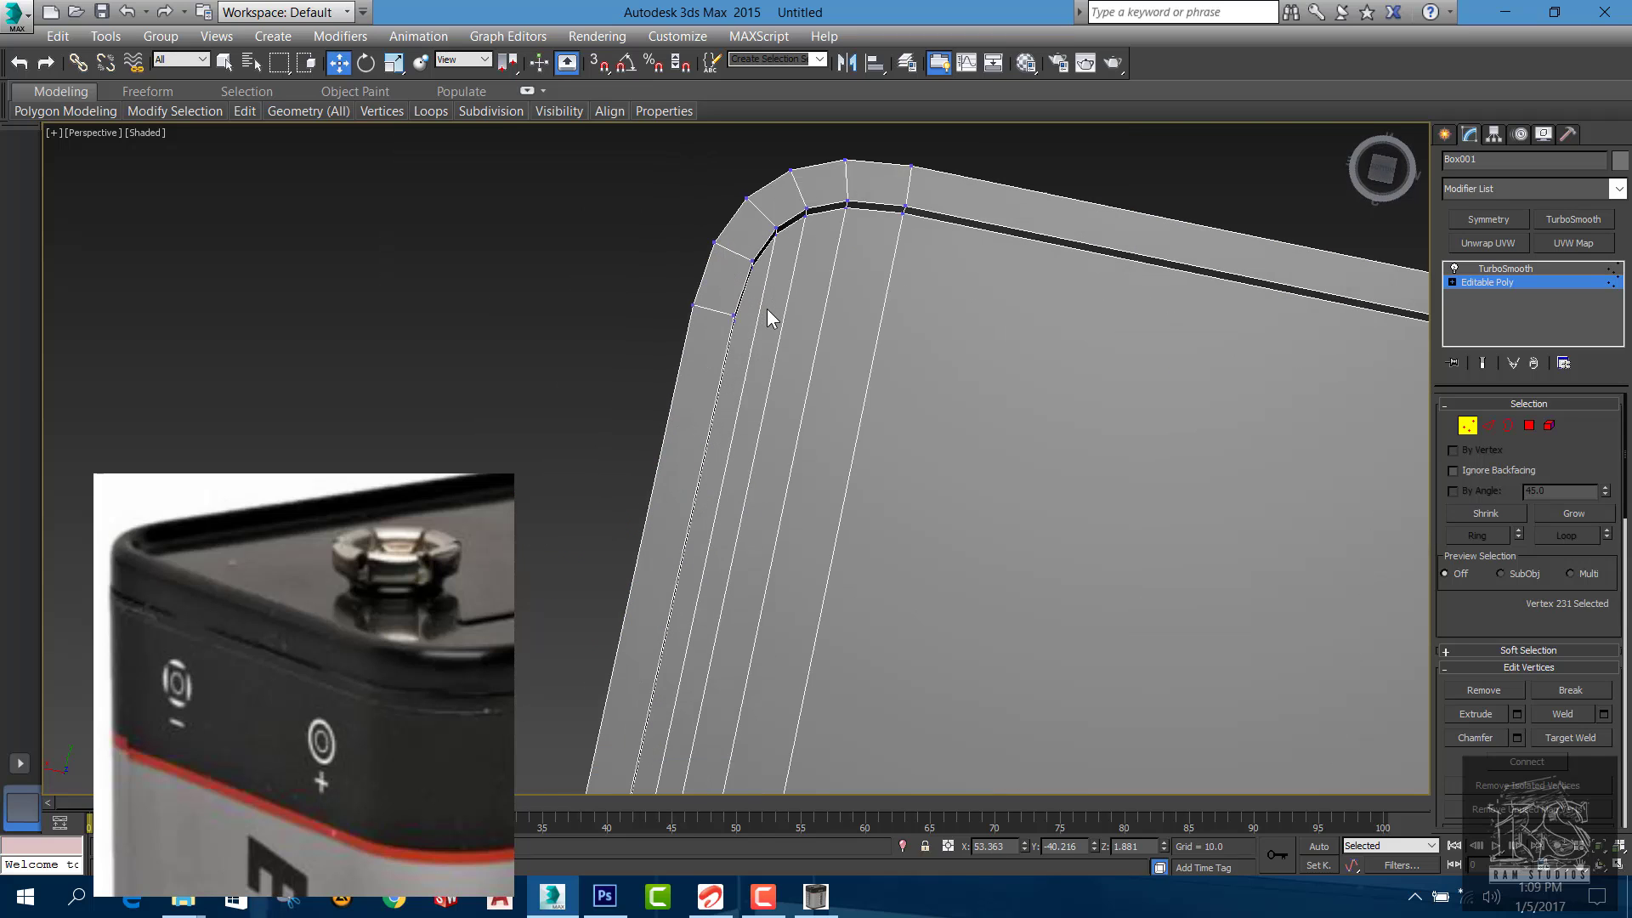
{"action": "left_click", "coordinate": [688, 378], "text": "ctrl"}
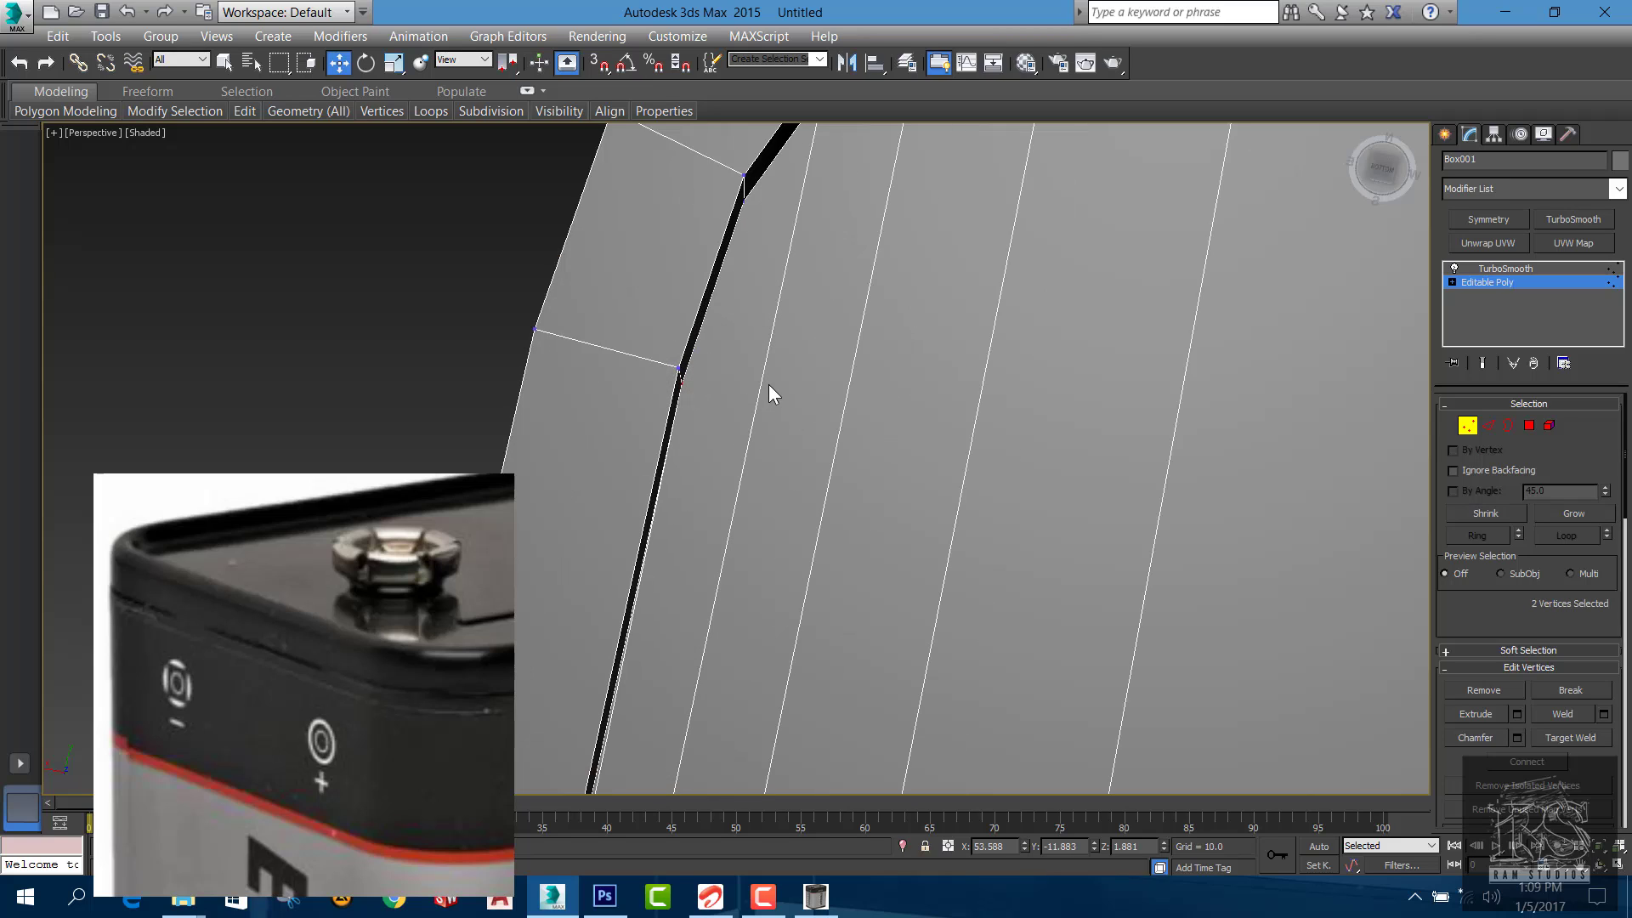
{"action": "left_click", "coordinate": [804, 258]}
Connect the first pair of opposite inner corner vertices across the other end of the bottom face
{"action": "scroll", "coordinate": [798, 323], "scroll_direction": "down", "scroll_amount": 10}
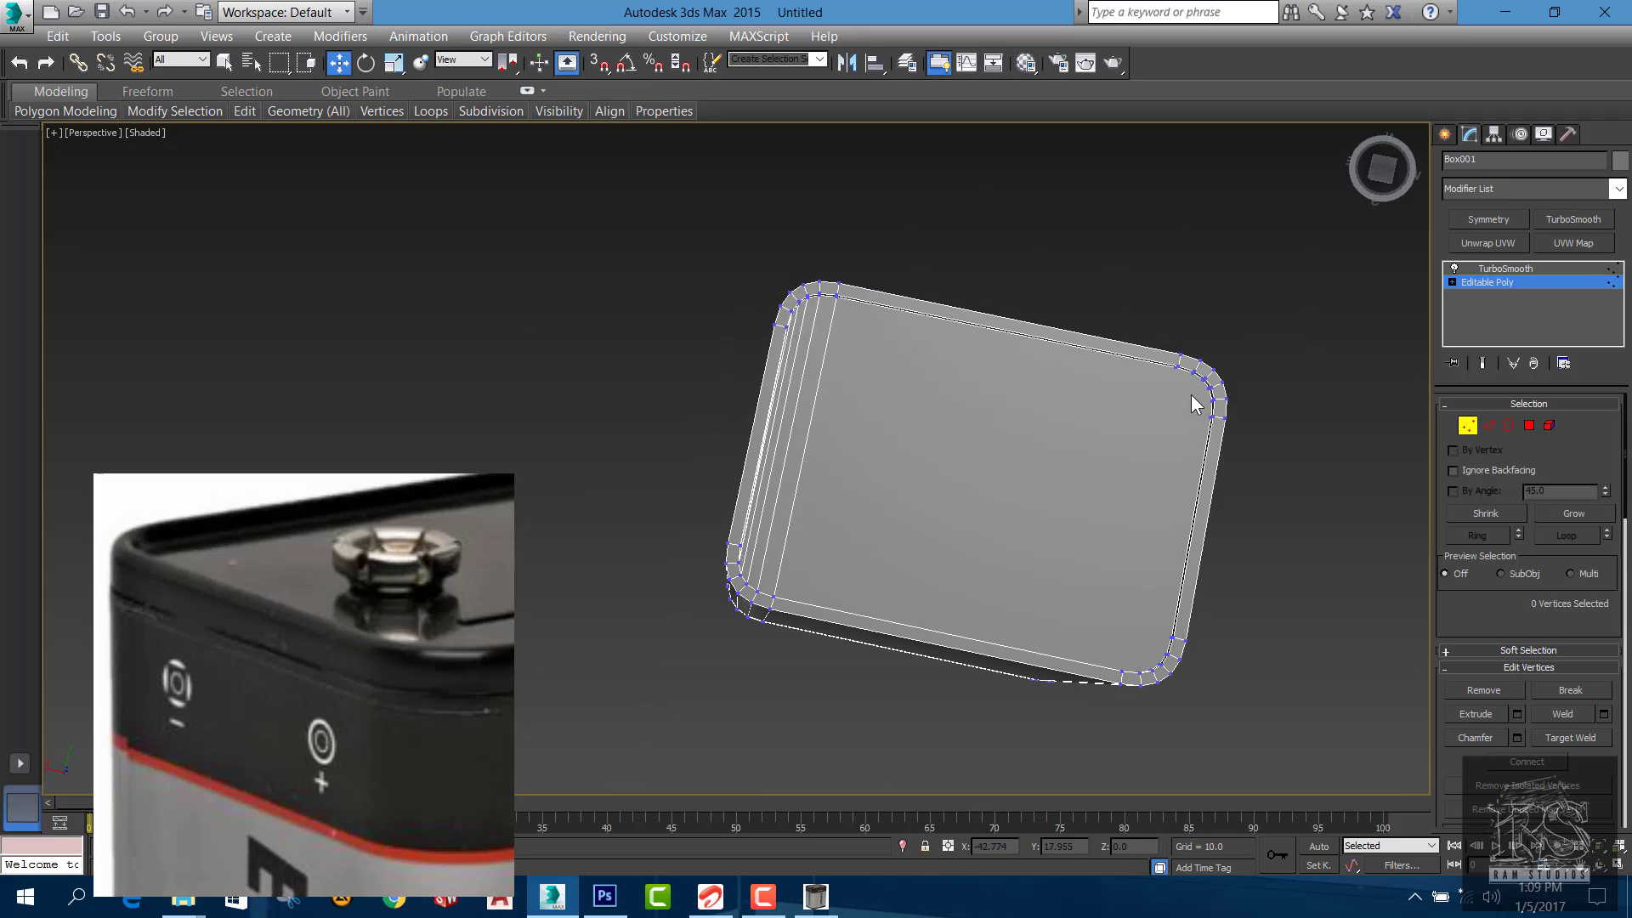
{"action": "scroll", "coordinate": [1191, 394], "scroll_direction": "up", "scroll_amount": 10}
{"action": "left_click", "coordinate": [1125, 307]}
{"action": "scroll", "coordinate": [1126, 365], "scroll_direction": "down", "scroll_amount": 10}
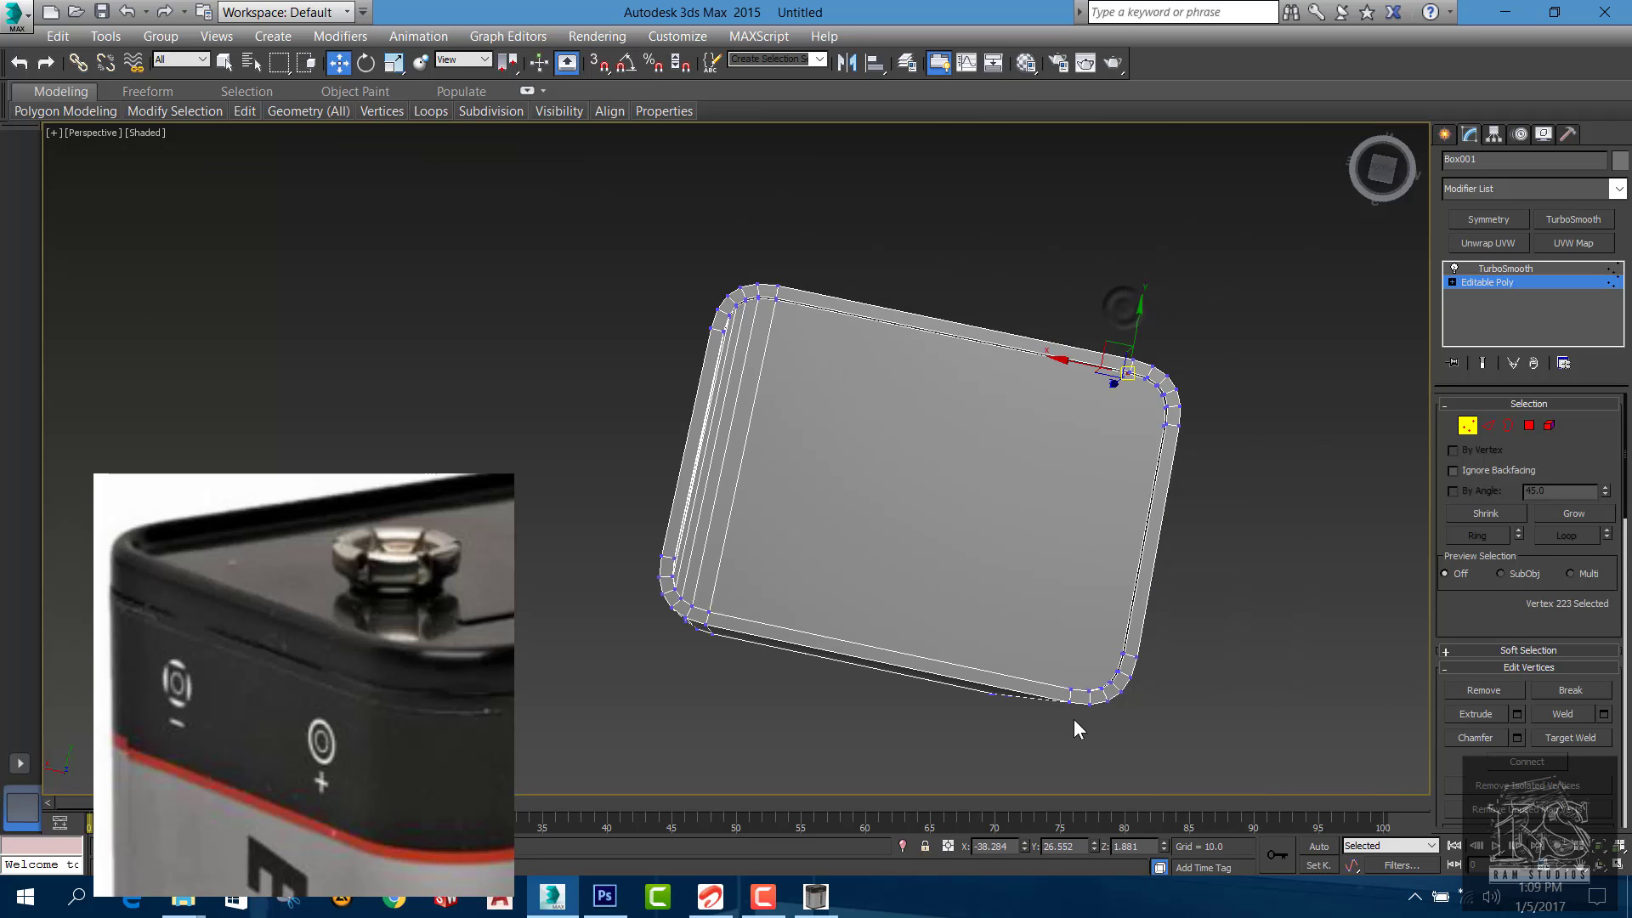
{"action": "scroll", "coordinate": [1073, 719], "scroll_direction": "up", "scroll_amount": 10}
{"action": "scroll", "coordinate": [993, 649], "scroll_direction": "up", "scroll_amount": 5}
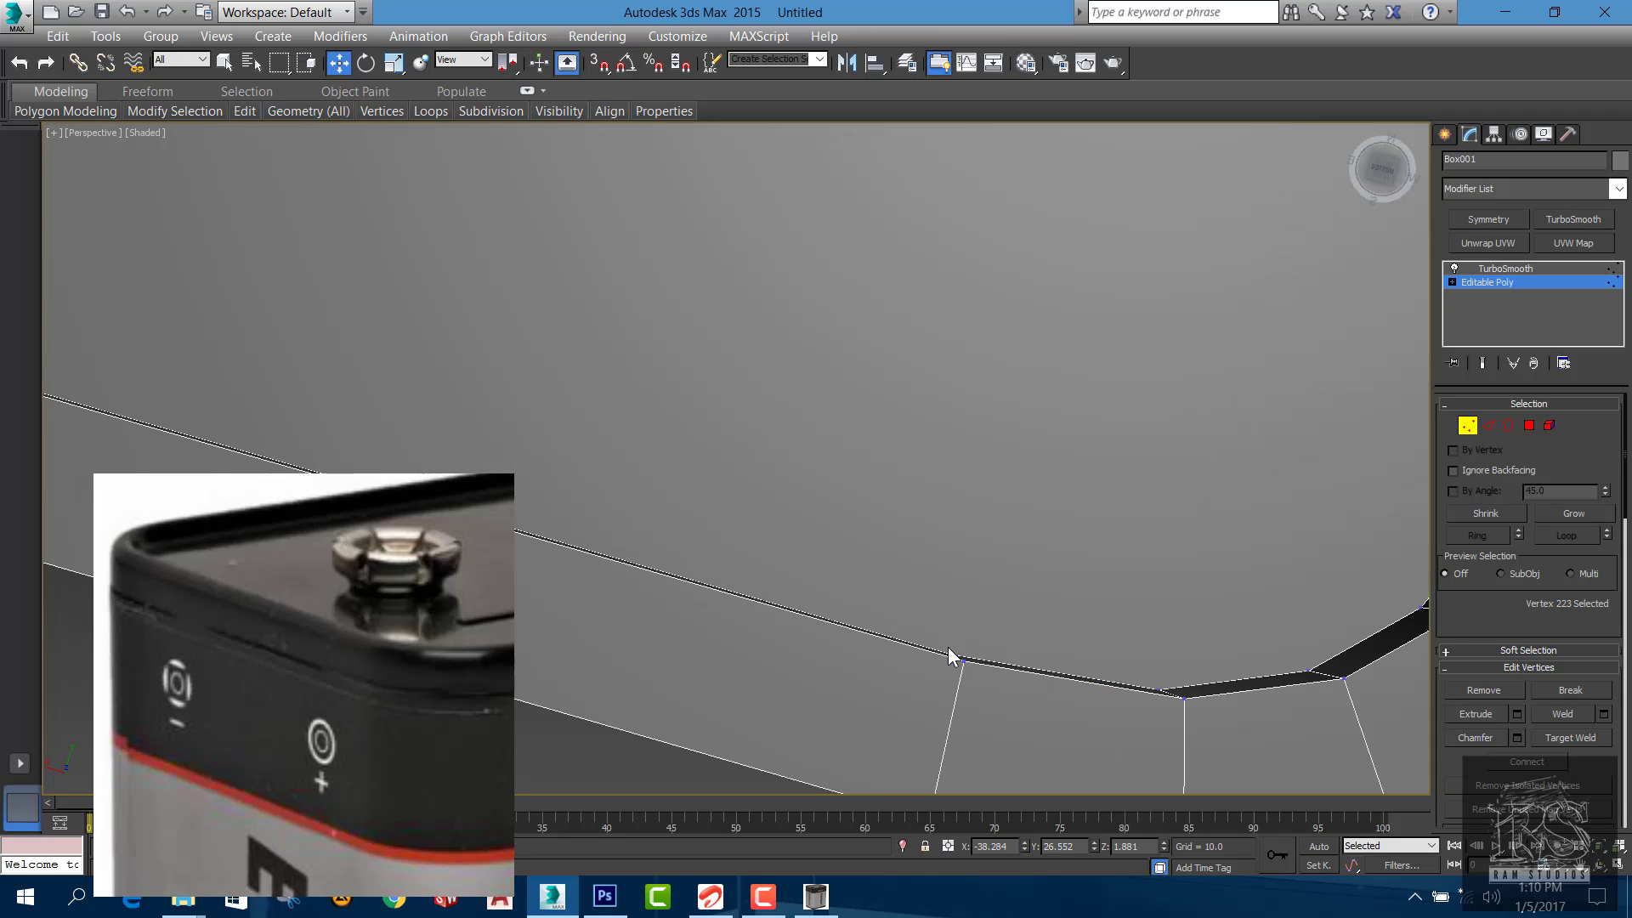
{"action": "left_click", "coordinate": [960, 659]}
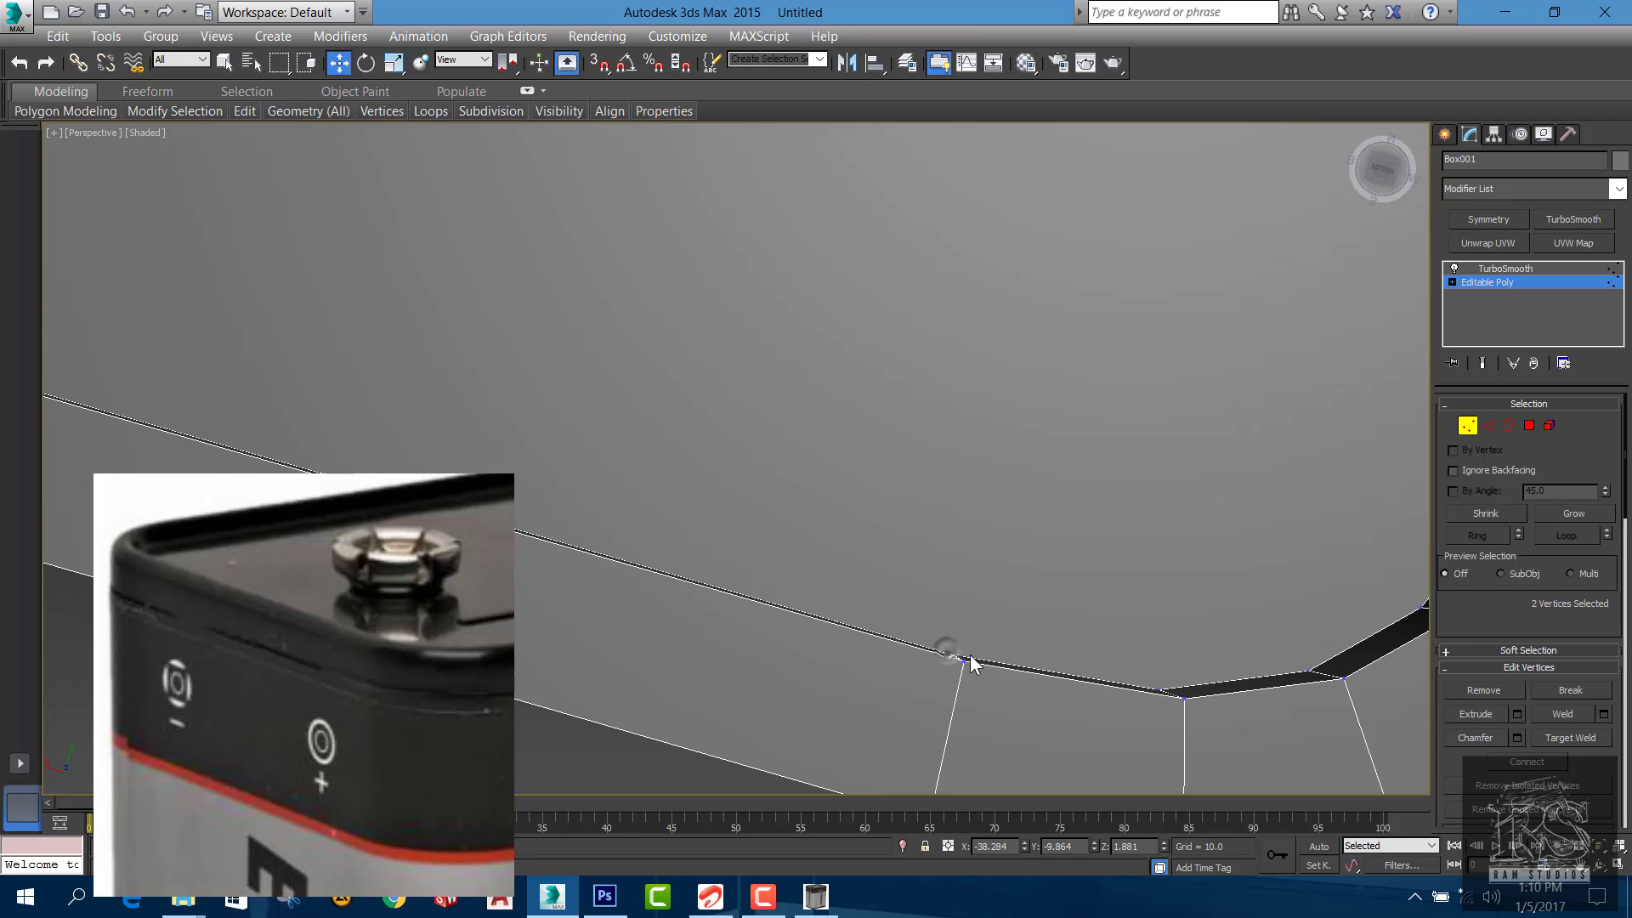
Connect the second pair of opposite inner corner vertices at the other end of the bottom face
{"action": "left_click", "coordinate": [1157, 686]}
{"action": "scroll", "coordinate": [1157, 687], "scroll_direction": "down", "scroll_amount": 10}
{"action": "scroll", "coordinate": [1261, 384], "scroll_direction": "up", "scroll_amount": 8}
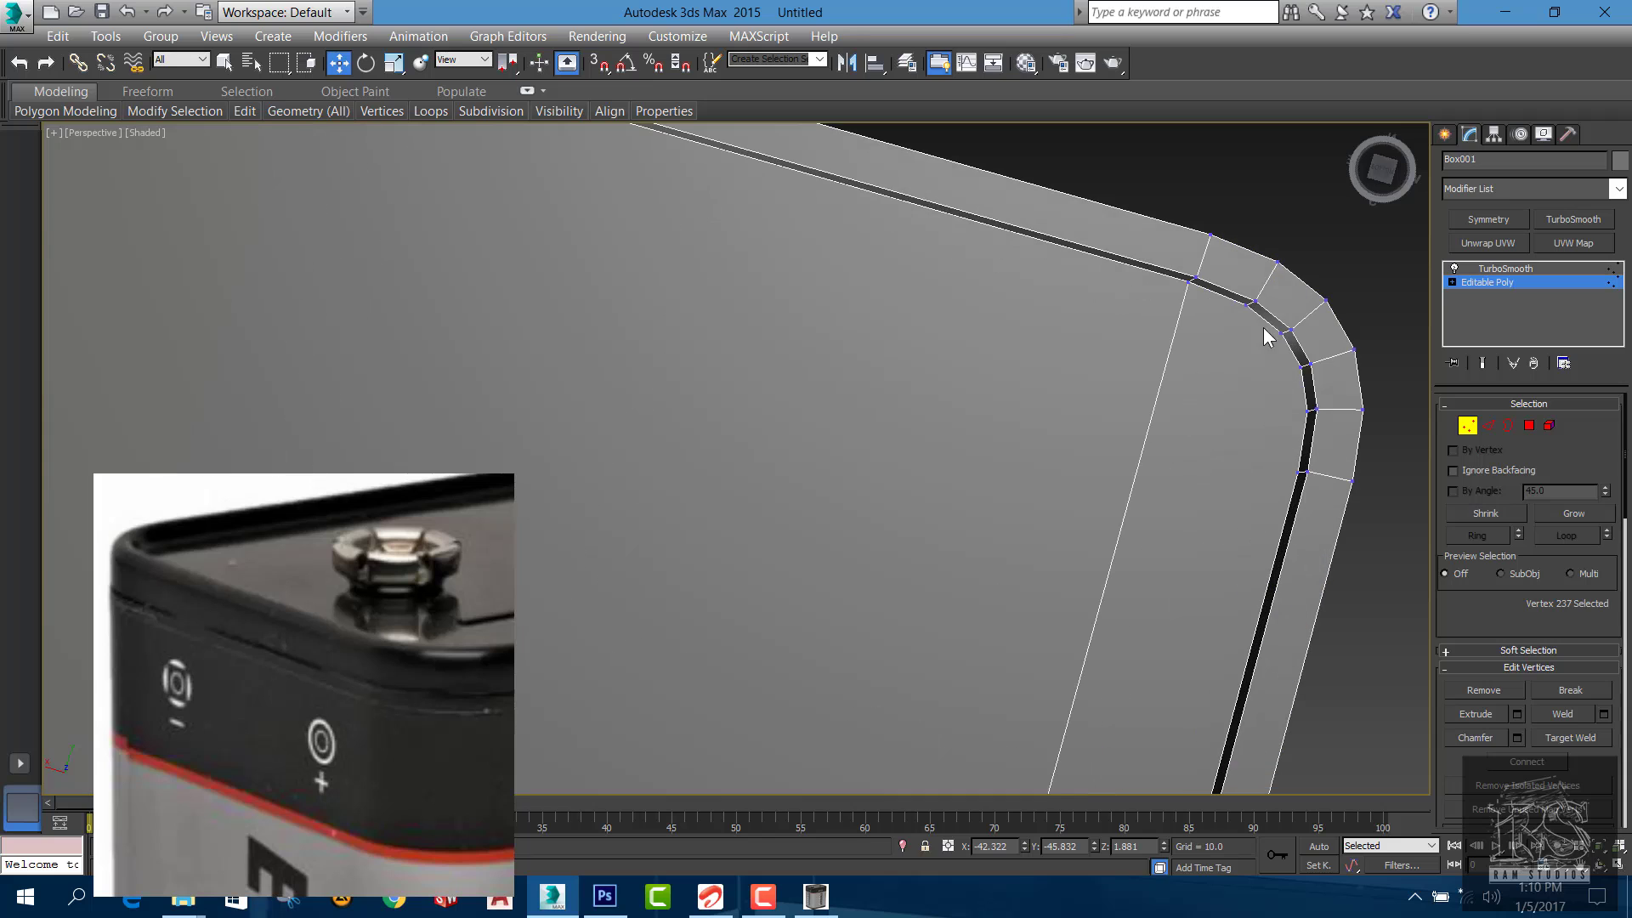
{"action": "left_click", "coordinate": [1246, 305], "text": "ctrl"}
{"action": "key", "text": "ctrl+shift+e"}
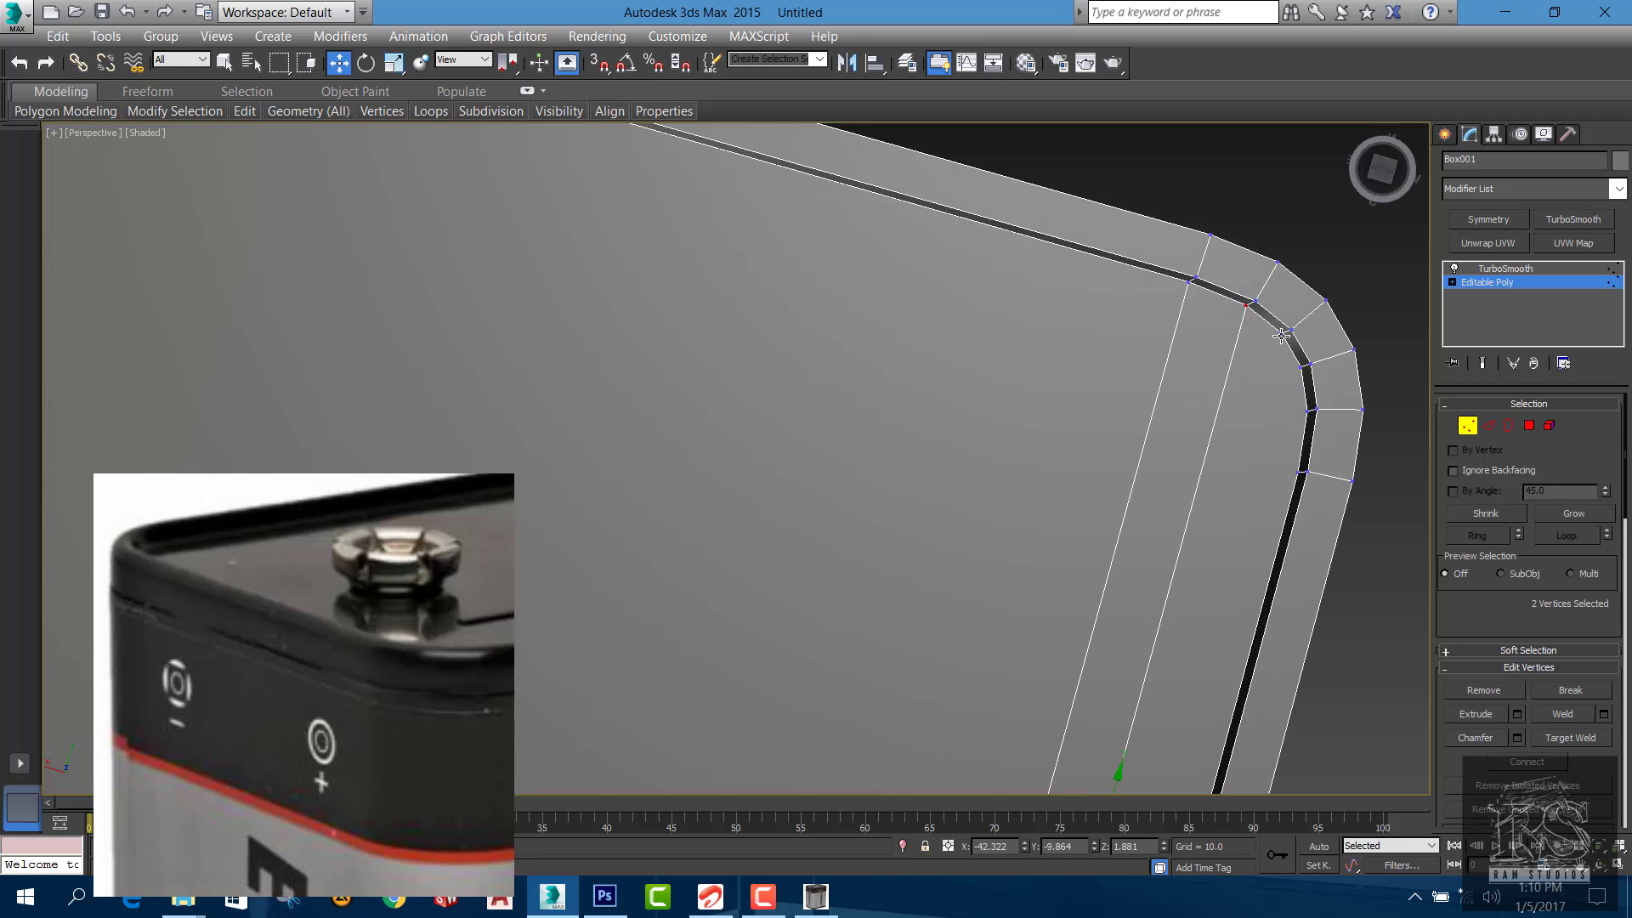
Connect the third pair of opposite inner corner vertices, parallel to the two edges already added at this end
{"action": "left_click", "coordinate": [1282, 332]}
{"action": "scroll", "coordinate": [1264, 429], "scroll_direction": "down", "scroll_amount": 6}
{"action": "scroll", "coordinate": [1191, 703], "scroll_direction": "up", "scroll_amount": 10}
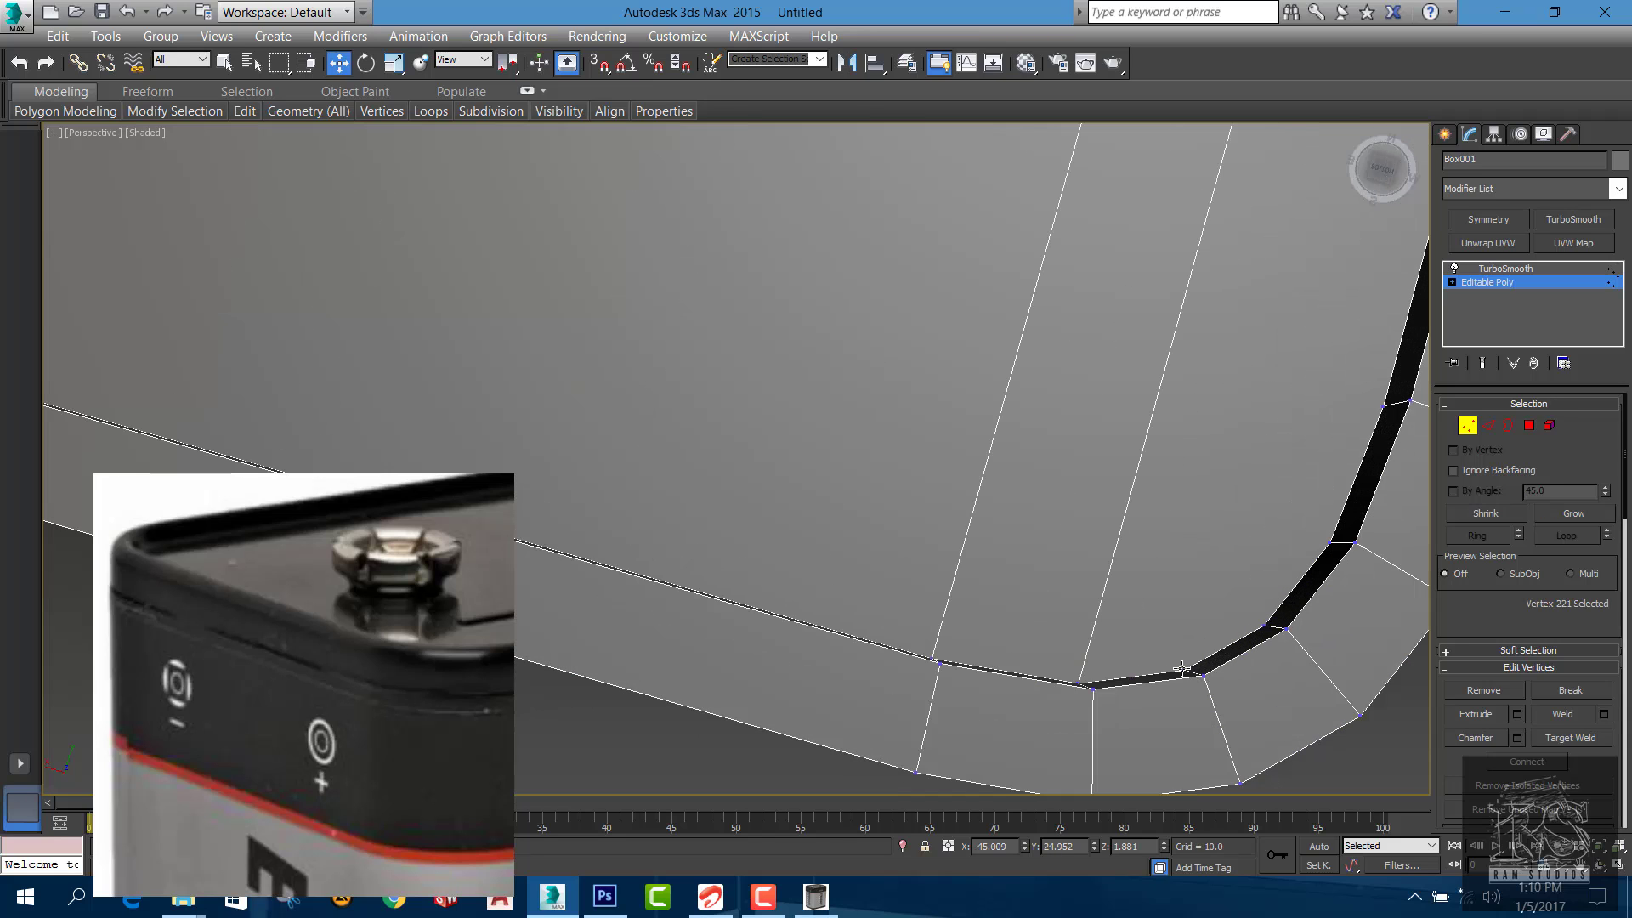
{"action": "left_click", "coordinate": [1182, 670], "text": "ctrl"}
{"action": "key", "text": "ctrl+shift+e"}
Connect the fourth pair of opposite inner corner vertices at this second end of the bottom face
{"action": "left_click", "coordinate": [1263, 627]}
{"action": "scroll", "coordinate": [1225, 646], "scroll_direction": "down", "scroll_amount": 7}
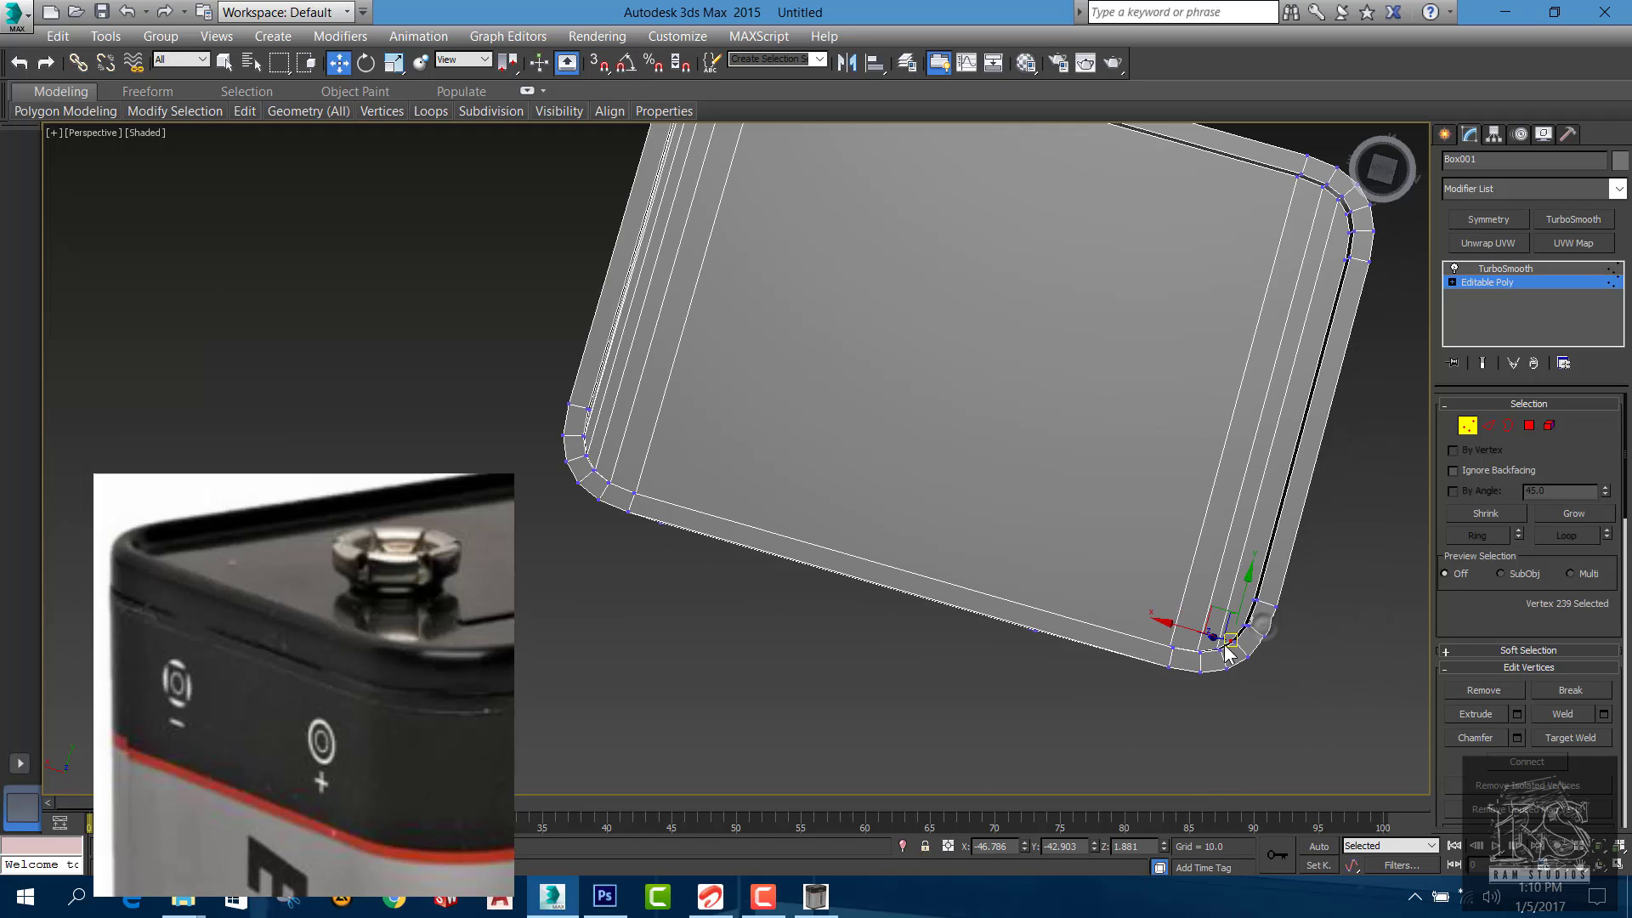
{"action": "scroll", "coordinate": [1354, 221], "scroll_direction": "up", "scroll_amount": 7}
{"action": "left_click", "coordinate": [1343, 187], "text": "ctrl"}
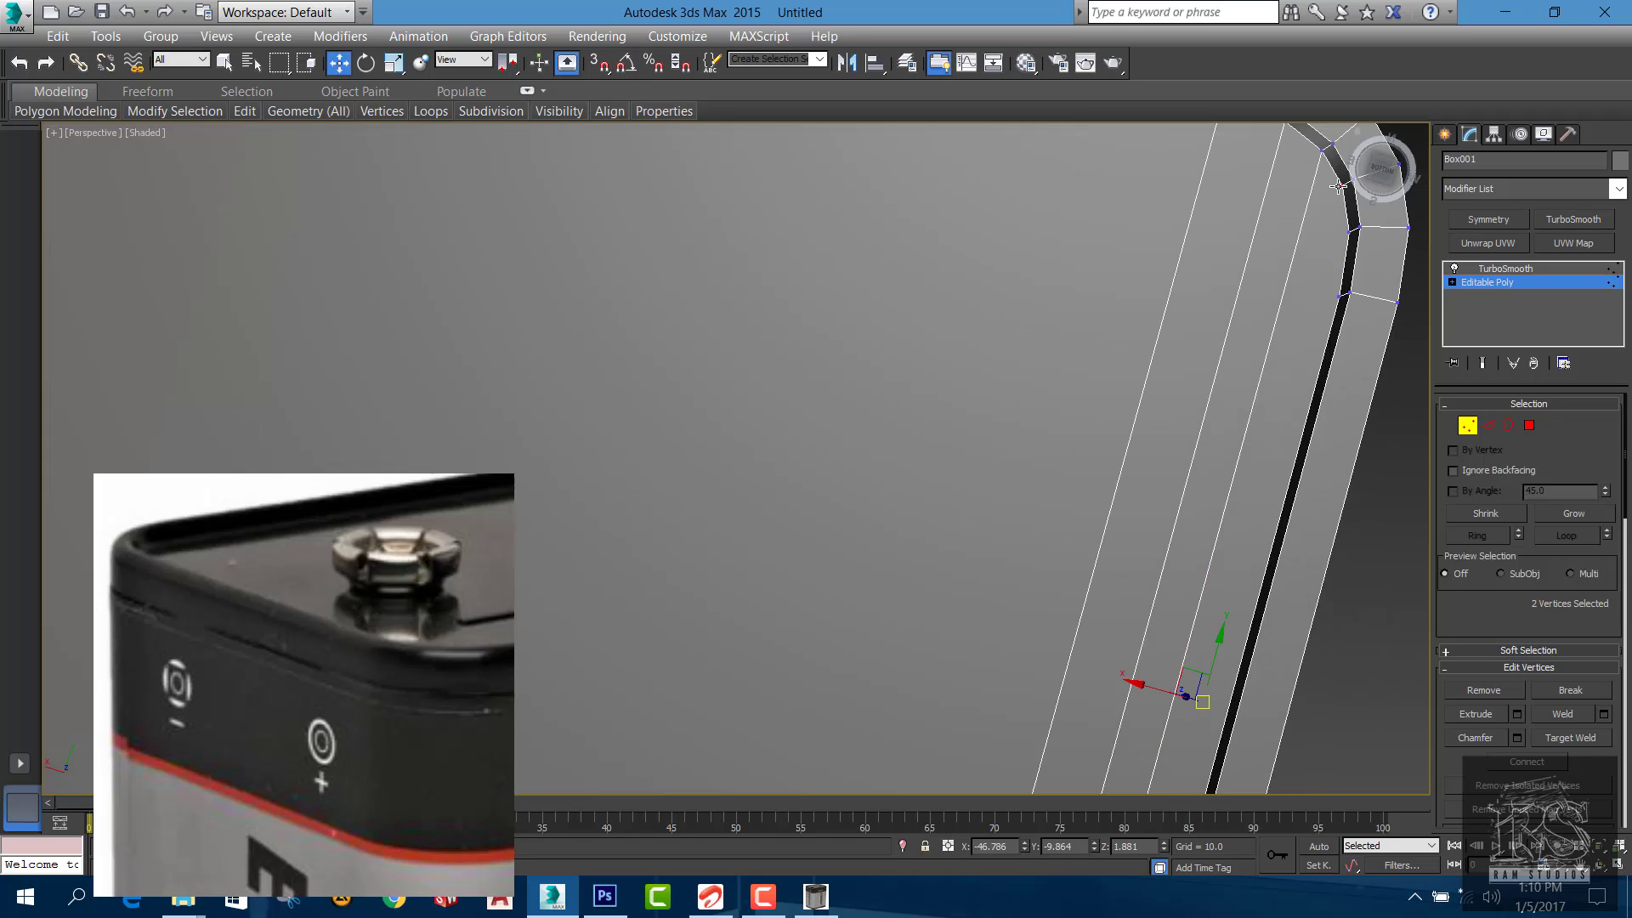
{"action": "key", "text": "ctrl+shift+e"}
Connect the fifth pair of inner corner vertices, closest to this second short end, and clear the vertex selection
{"action": "left_click", "coordinate": [1349, 230]}
{"action": "scroll", "coordinate": [1253, 408], "scroll_direction": "down", "scroll_amount": 7}
{"action": "scroll", "coordinate": [1184, 731], "scroll_direction": "up", "scroll_amount": 7}
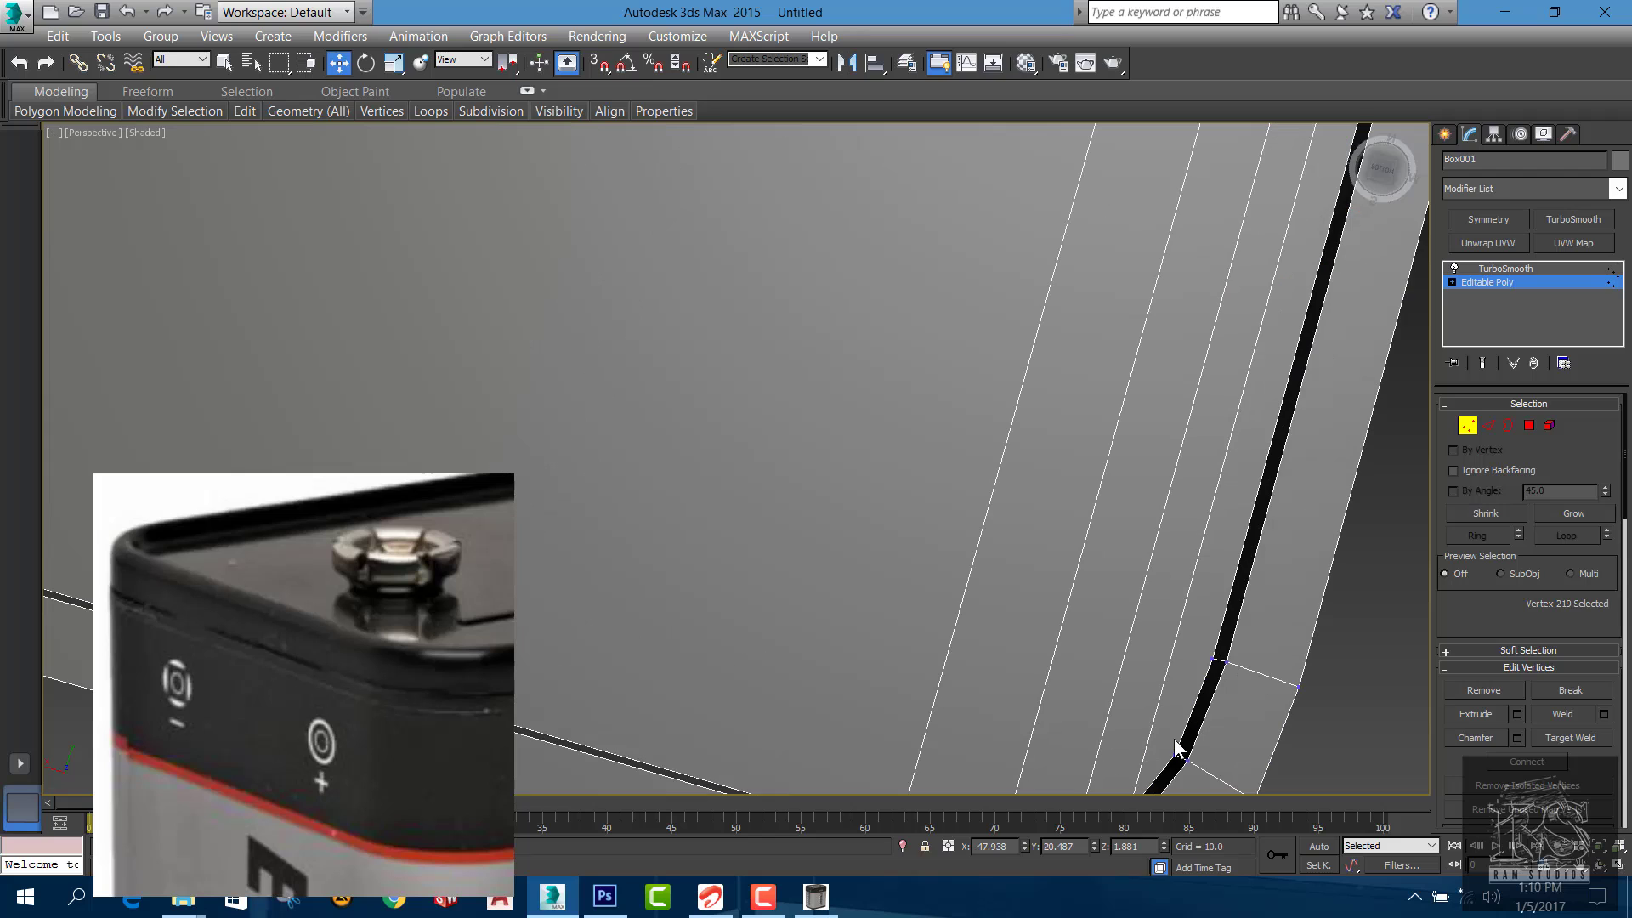
{"action": "left_click", "coordinate": [1179, 756]}
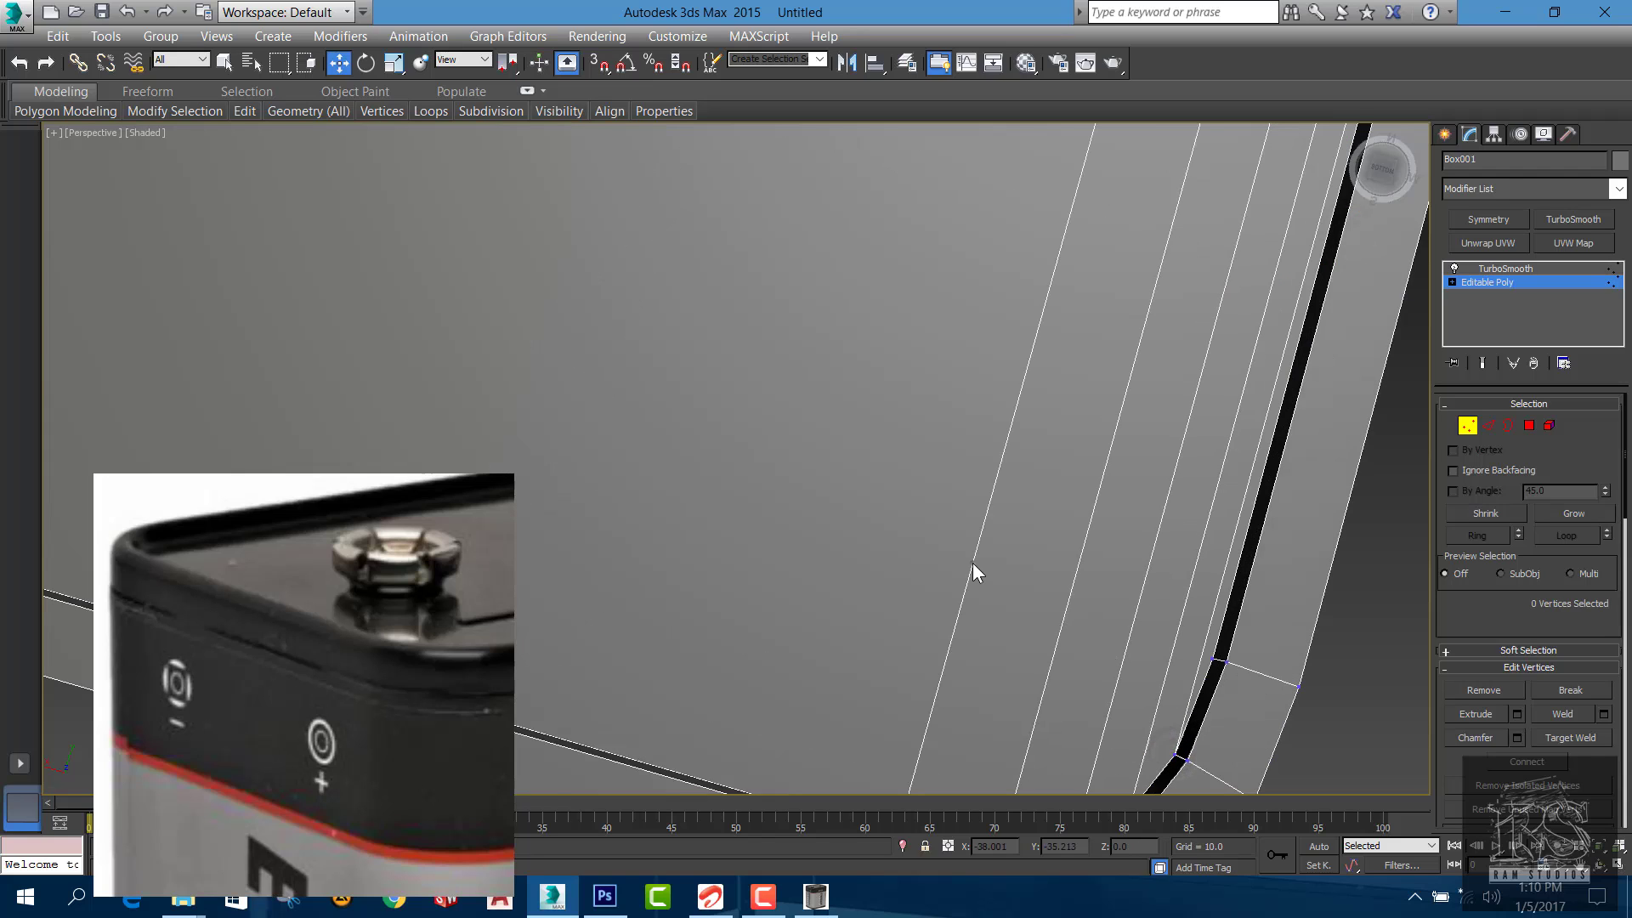
{"action": "scroll", "coordinate": [973, 562], "scroll_direction": "down", "scroll_amount": 5}
{"action": "scroll", "coordinate": [972, 562], "scroll_direction": "down", "scroll_amount": 5}
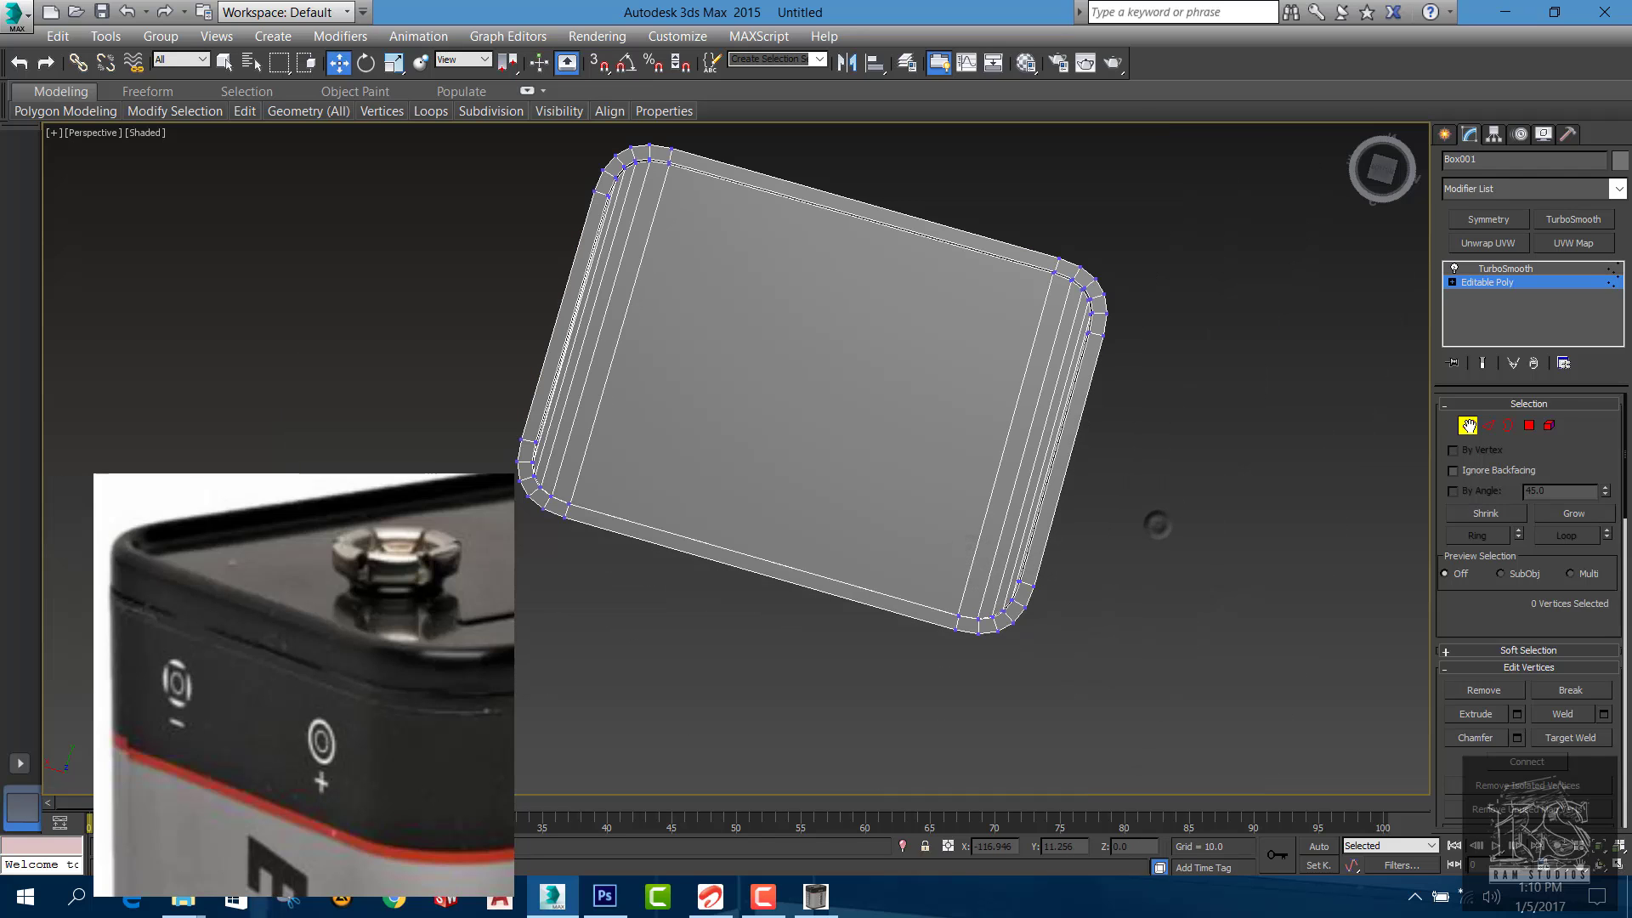
Switch to the edge level and select the inner and outer edge loops of the rim around the bottom face
{"action": "left_click", "coordinate": [1492, 421]}
{"action": "scroll", "coordinate": [1105, 298], "scroll_direction": "up", "scroll_amount": 7}
{"action": "double_click", "coordinate": [1090, 303]}
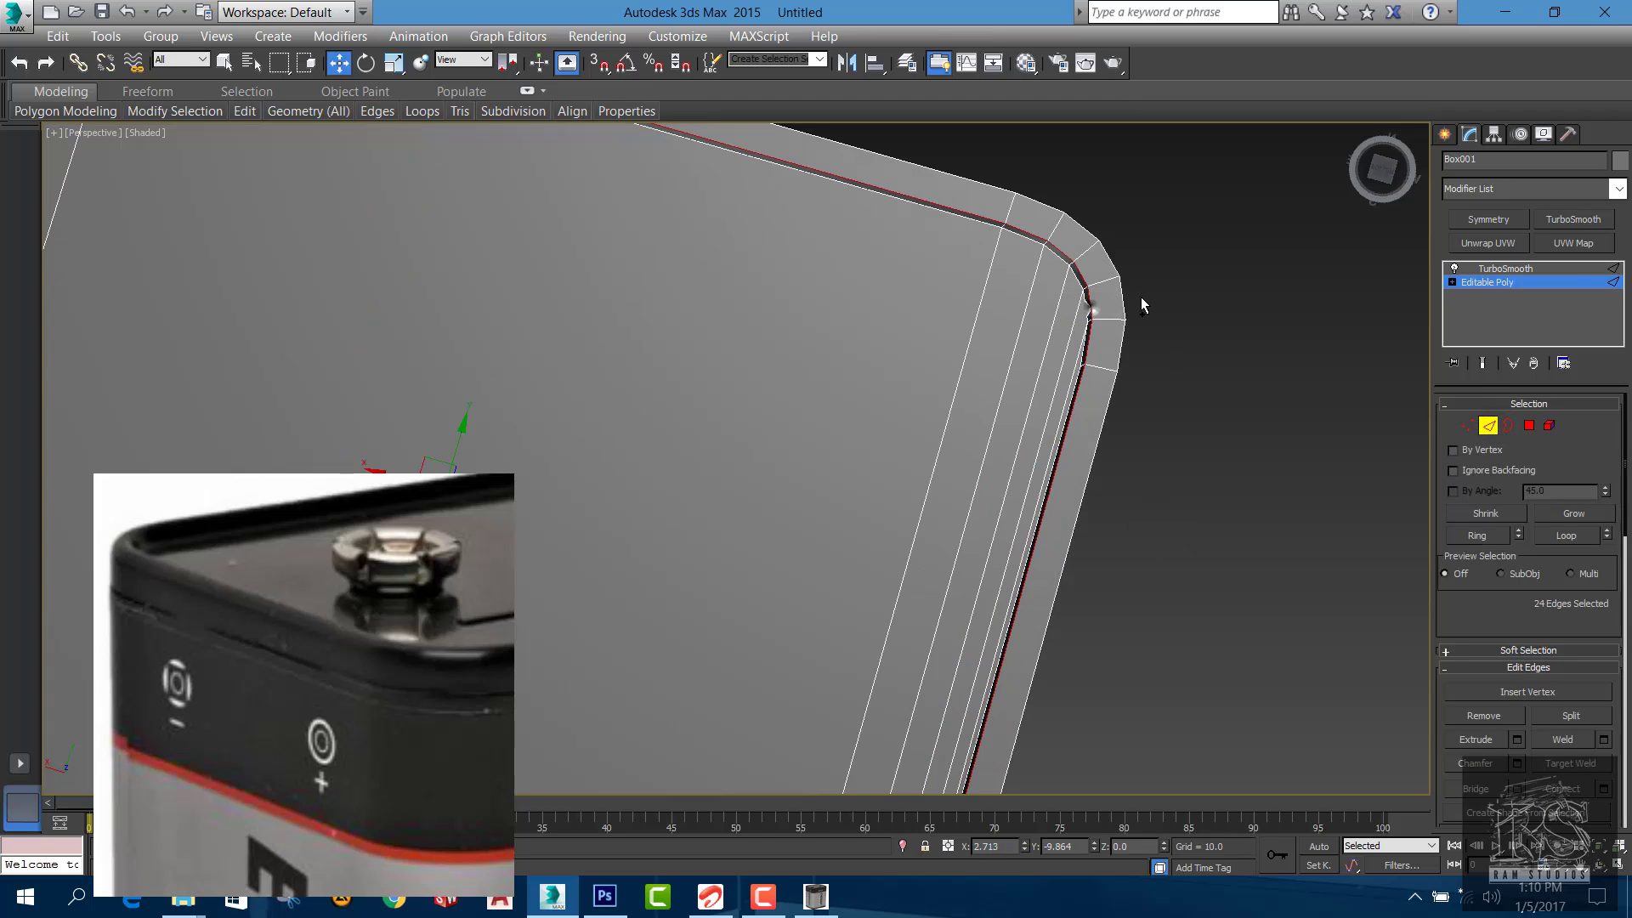
{"action": "left_click", "coordinate": [1517, 763]}
{"action": "scroll", "coordinate": [1086, 252], "scroll_direction": "up", "scroll_amount": 3}
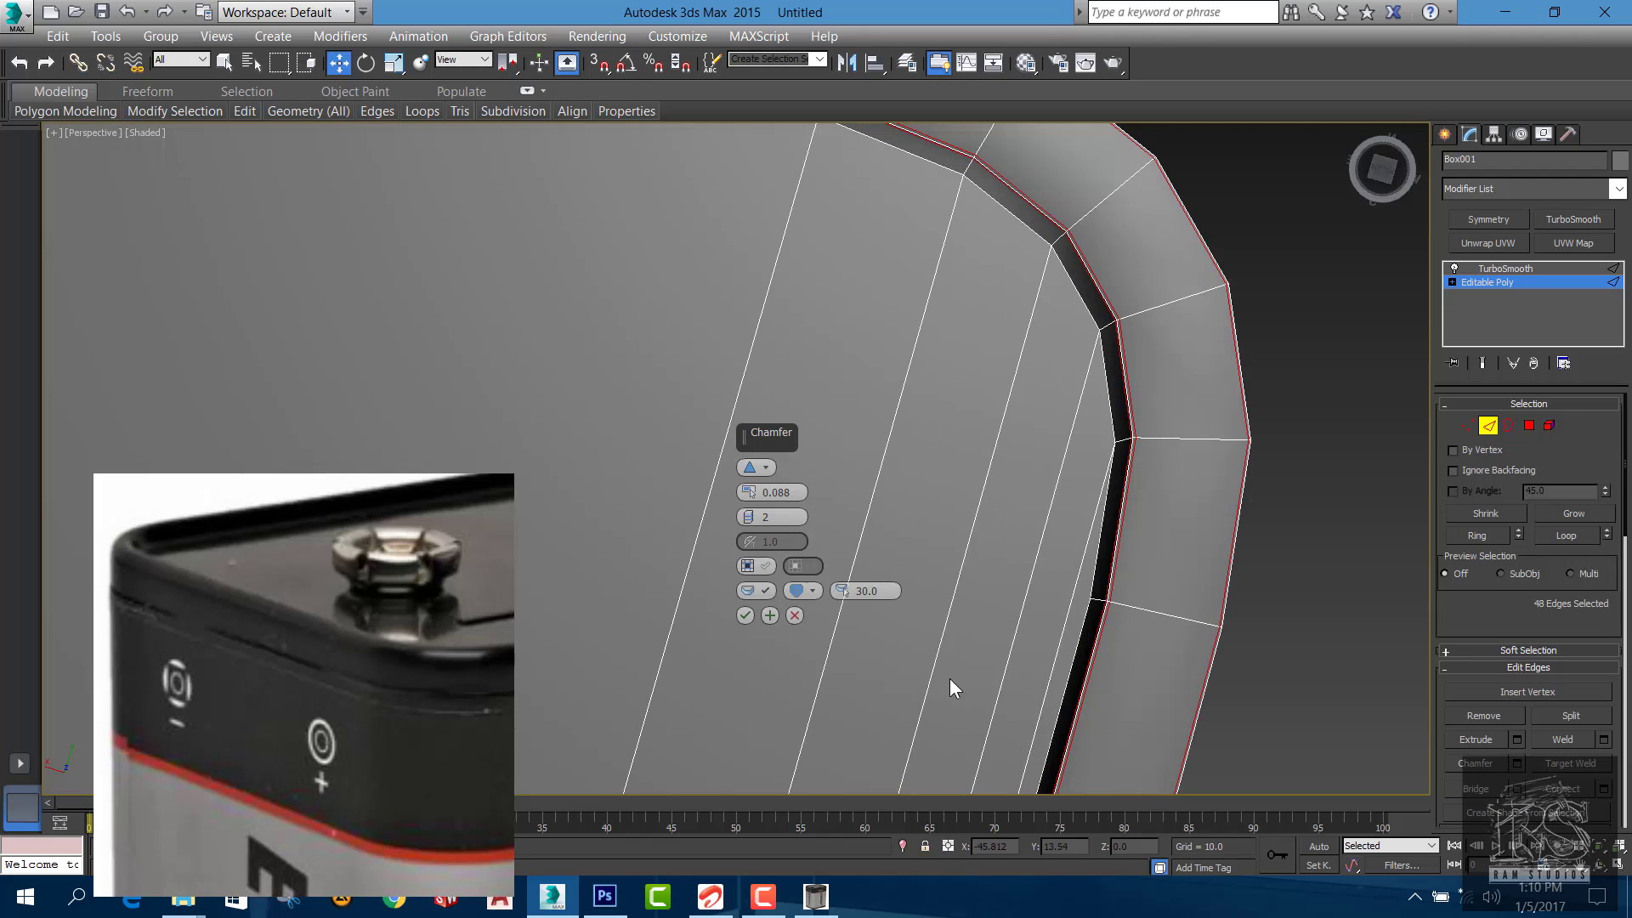
{"action": "left_click", "coordinate": [796, 615]}
{"action": "scroll", "coordinate": [1118, 561], "scroll_direction": "down", "scroll_amount": 2}
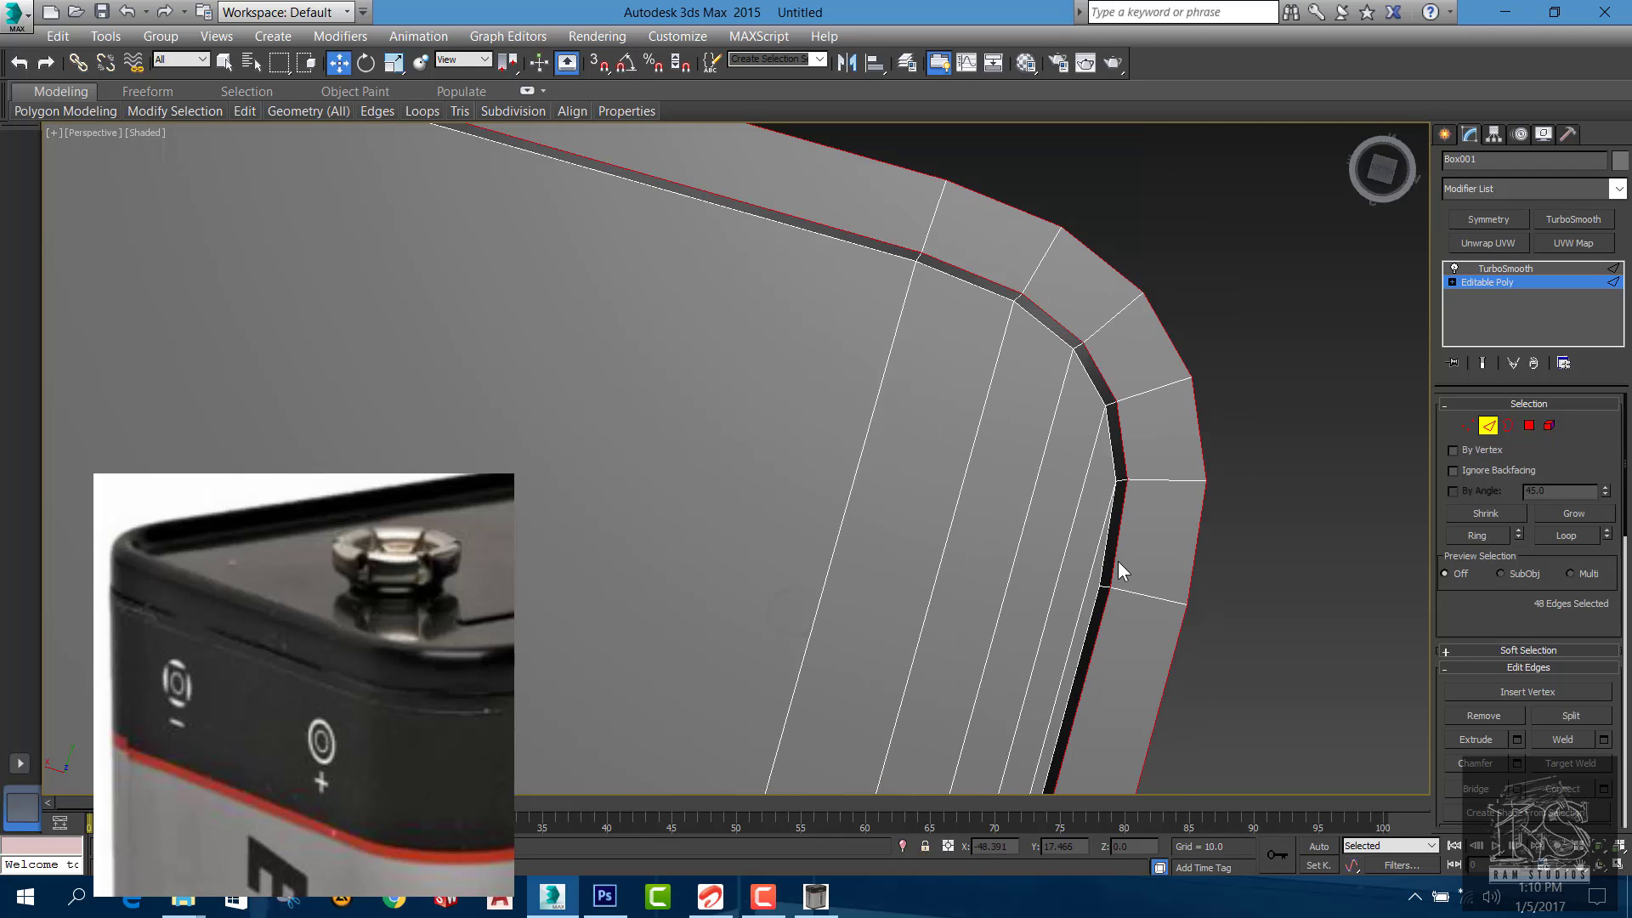
Chamfer the selected rim edge loops with an amount of 0.901 and 2 segments
{"action": "left_click", "coordinate": [1516, 762]}
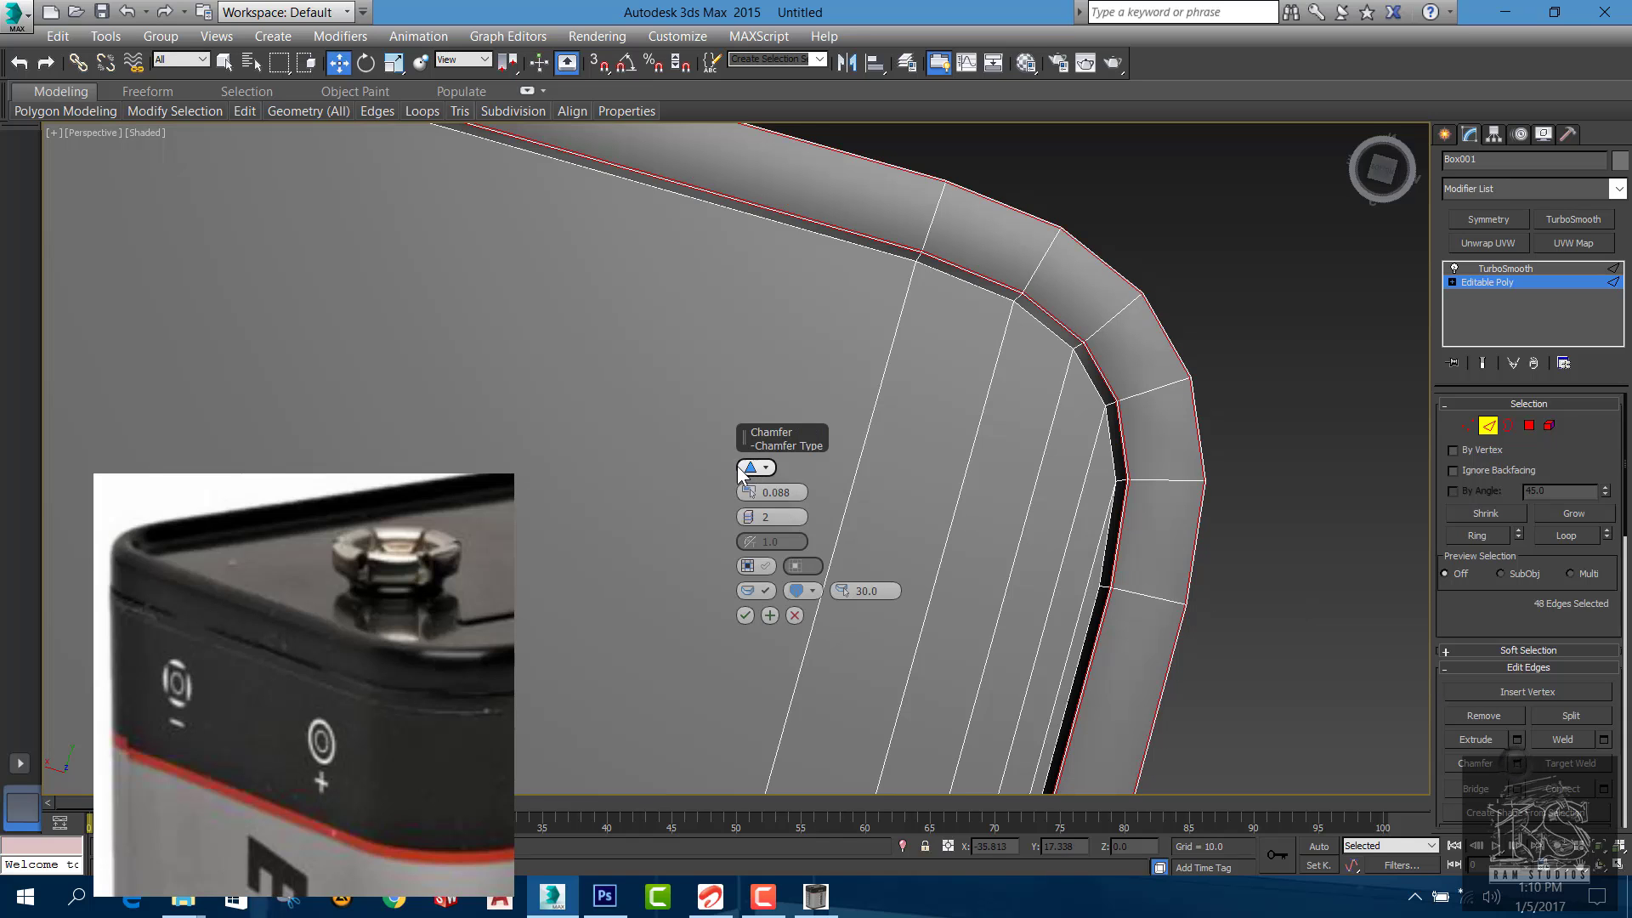
{"action": "left_click_drag", "start_coordinate": [754, 483], "coordinate": [756, 478]}
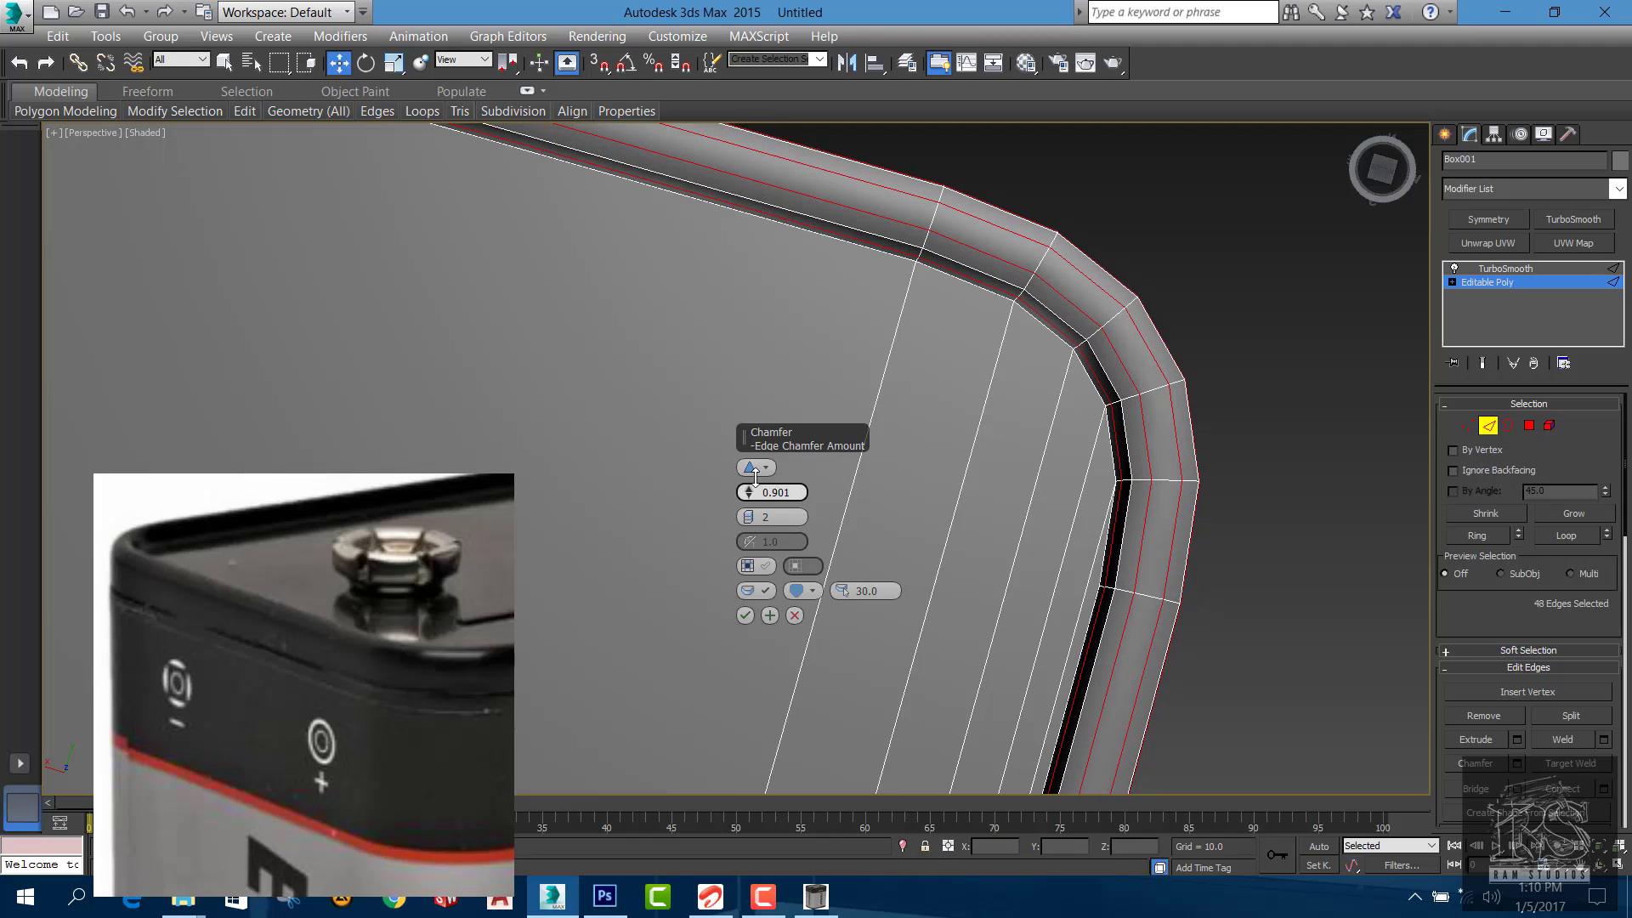
{"action": "left_click", "coordinate": [745, 615]}
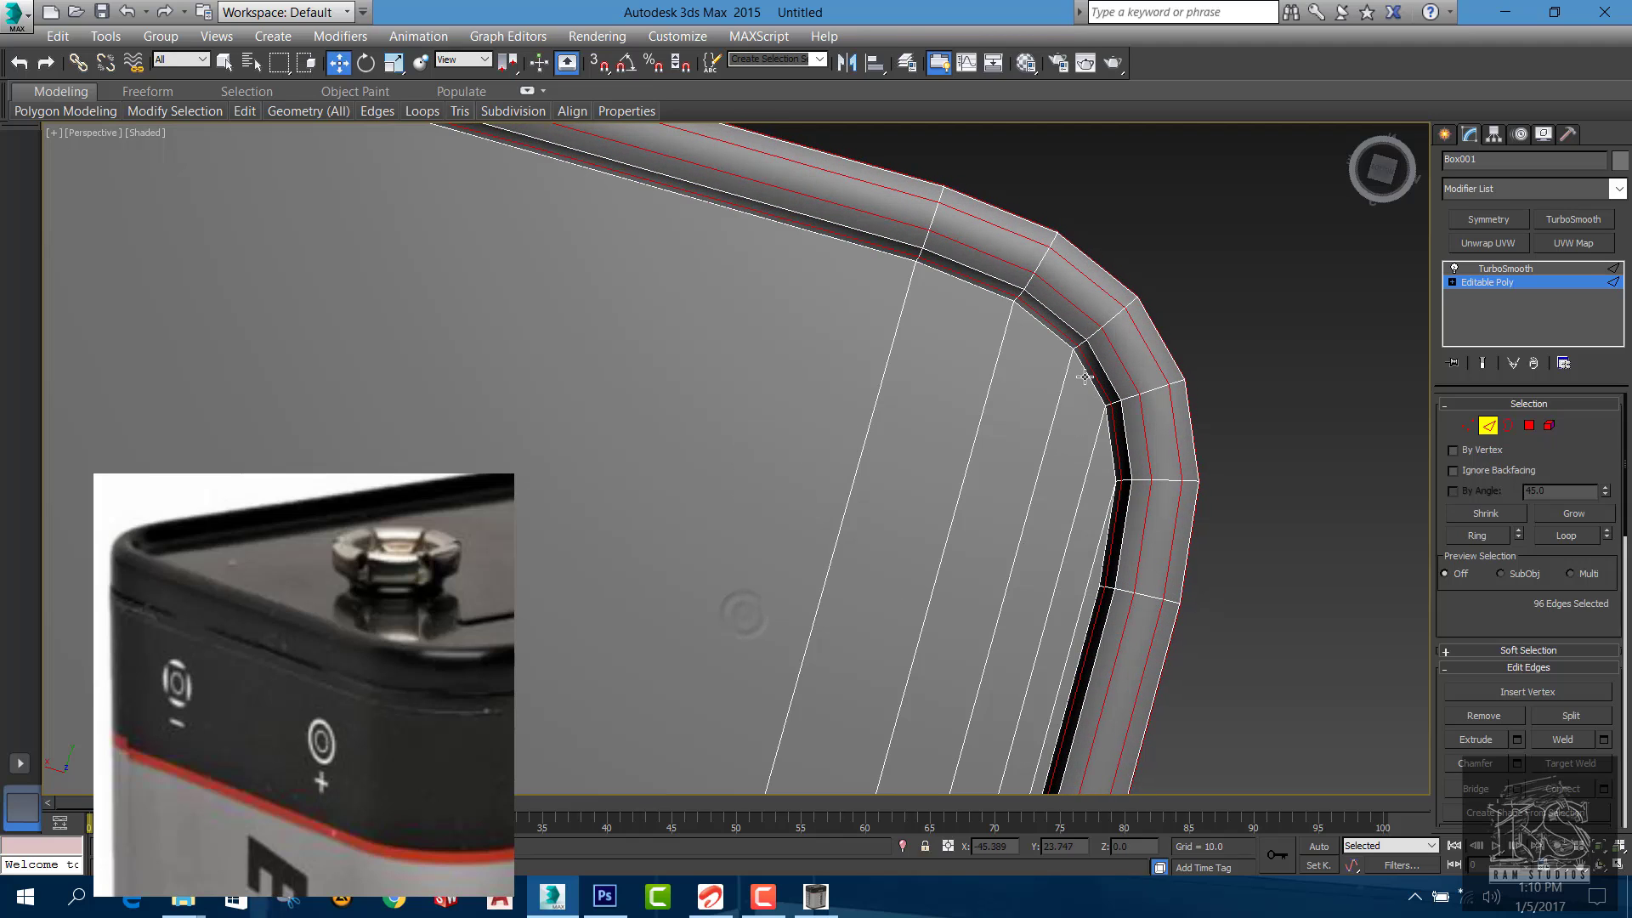
At the polygon level, select the narrow polygons at one end of the recessed bottom face and its large central polygon
{"action": "double_click", "coordinate": [1085, 375]}
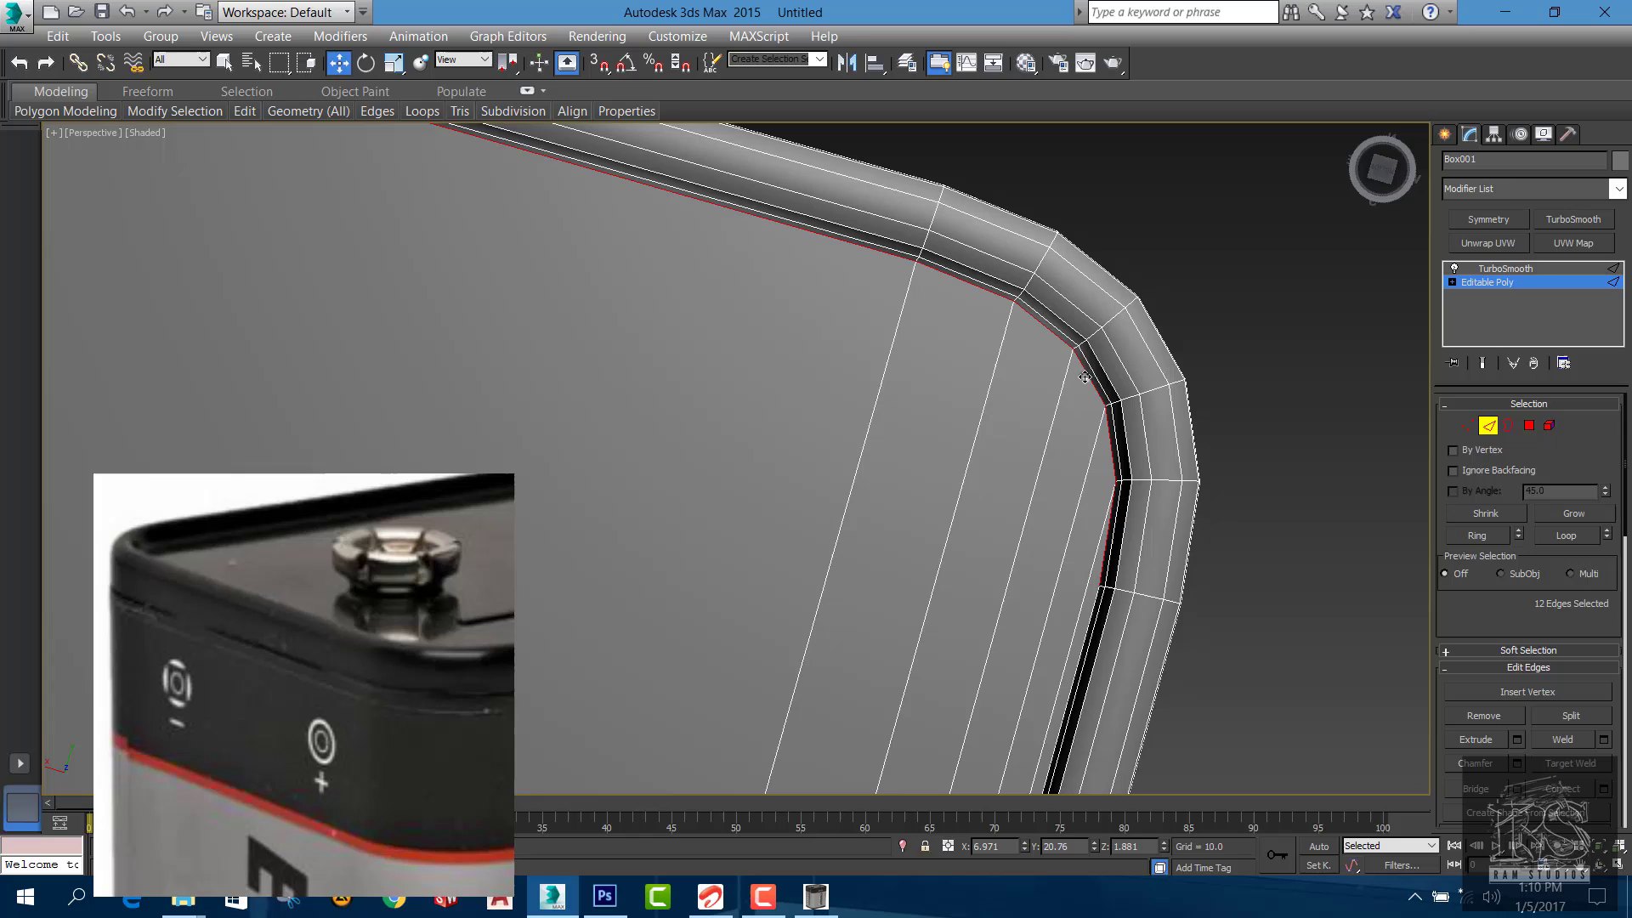
{"action": "left_click", "coordinate": [1528, 425]}
{"action": "left_click", "coordinate": [1073, 629]}
{"action": "left_click", "coordinate": [1024, 633], "text": "ctrl"}
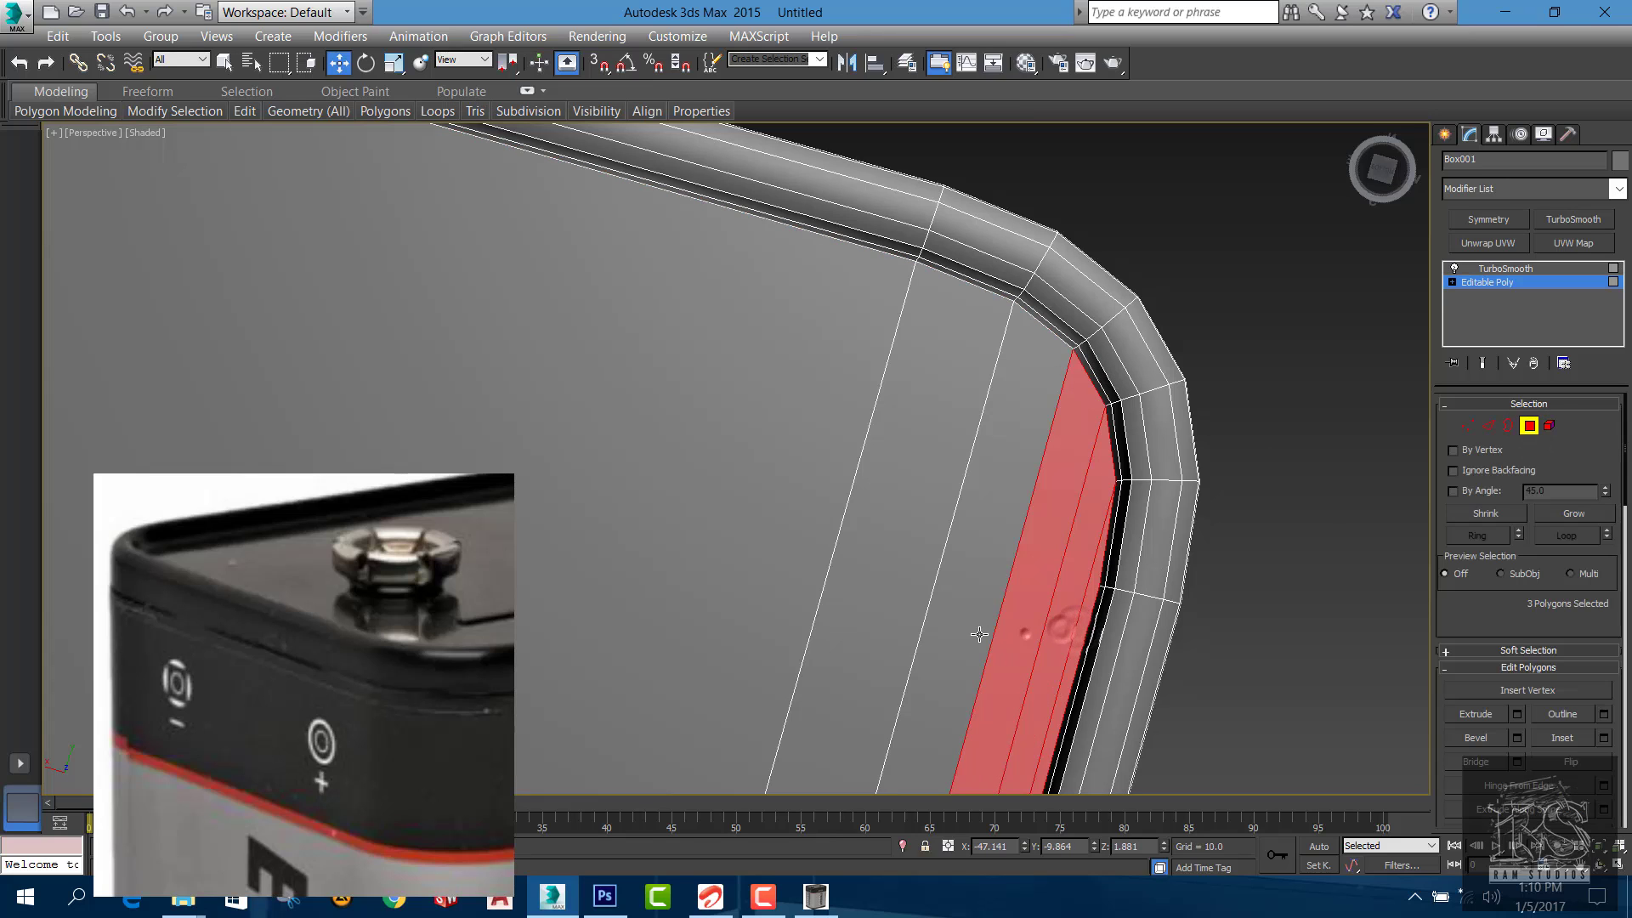
{"action": "left_click", "coordinate": [979, 634], "text": "ctrl"}
{"action": "left_click", "coordinate": [879, 634], "text": "ctrl"}
{"action": "left_click", "coordinate": [788, 604], "text": "ctrl"}
Add the five narrow polygons at the opposite end of the bottom face to the polygon selection
{"action": "scroll", "coordinate": [788, 604], "scroll_direction": "down", "scroll_amount": 5}
{"action": "middle_click_drag", "start_coordinate": [732, 440], "coordinate": [880, 433]}
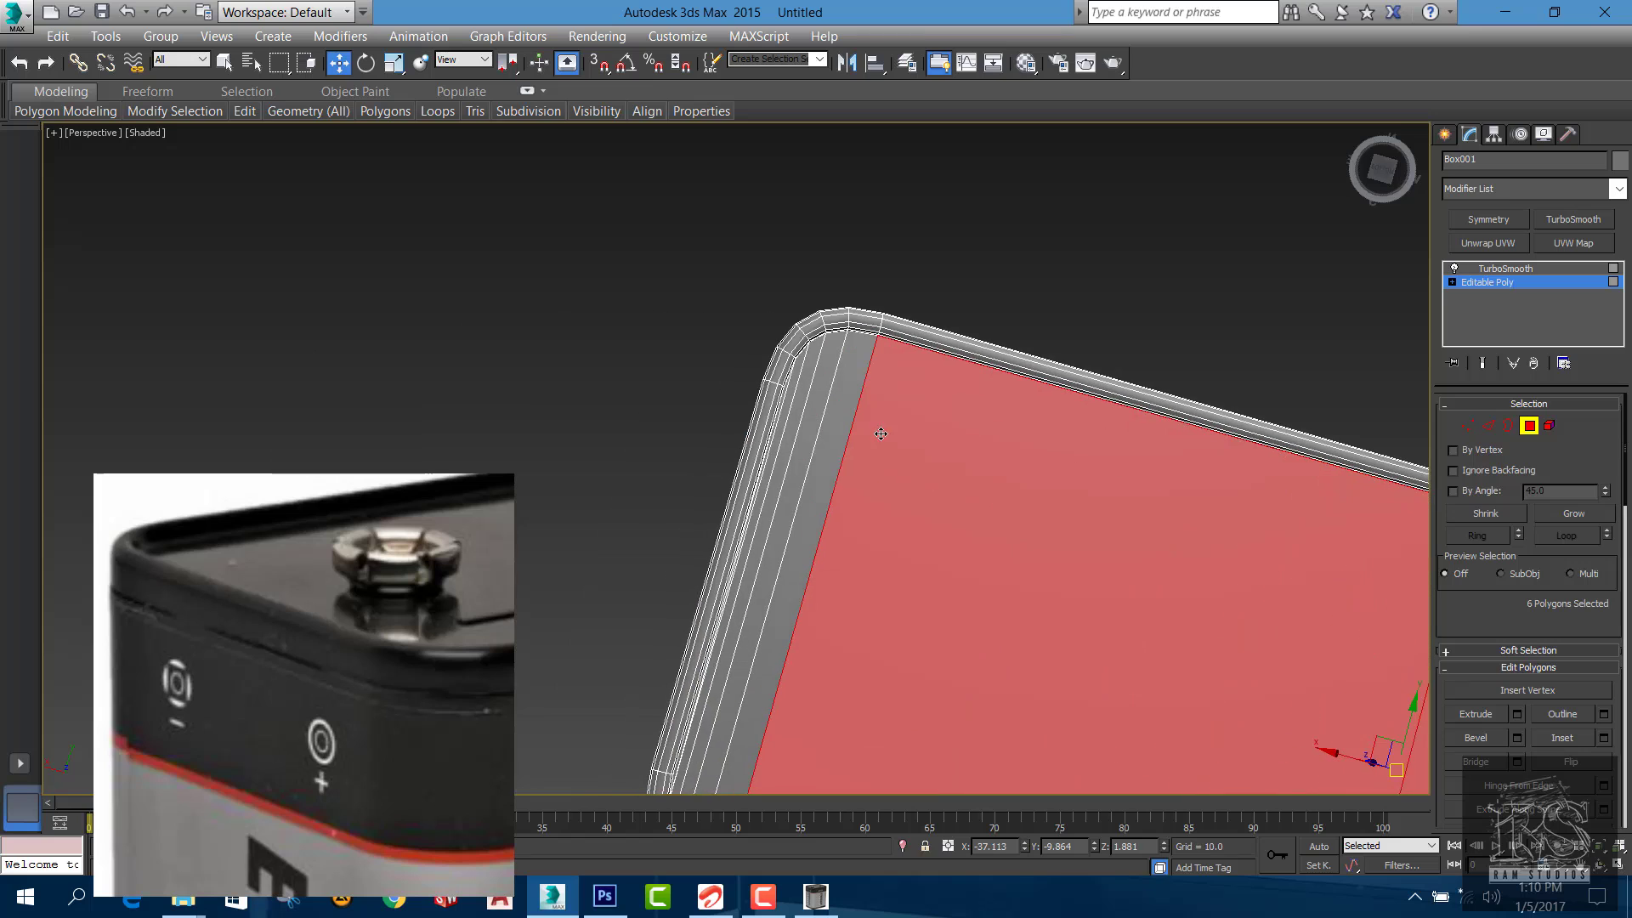
{"action": "scroll", "coordinate": [759, 534], "scroll_direction": "up", "scroll_amount": 5}
{"action": "left_click", "coordinate": [871, 527], "text": "ctrl"}
{"action": "left_click", "coordinate": [809, 525], "text": "ctrl"}
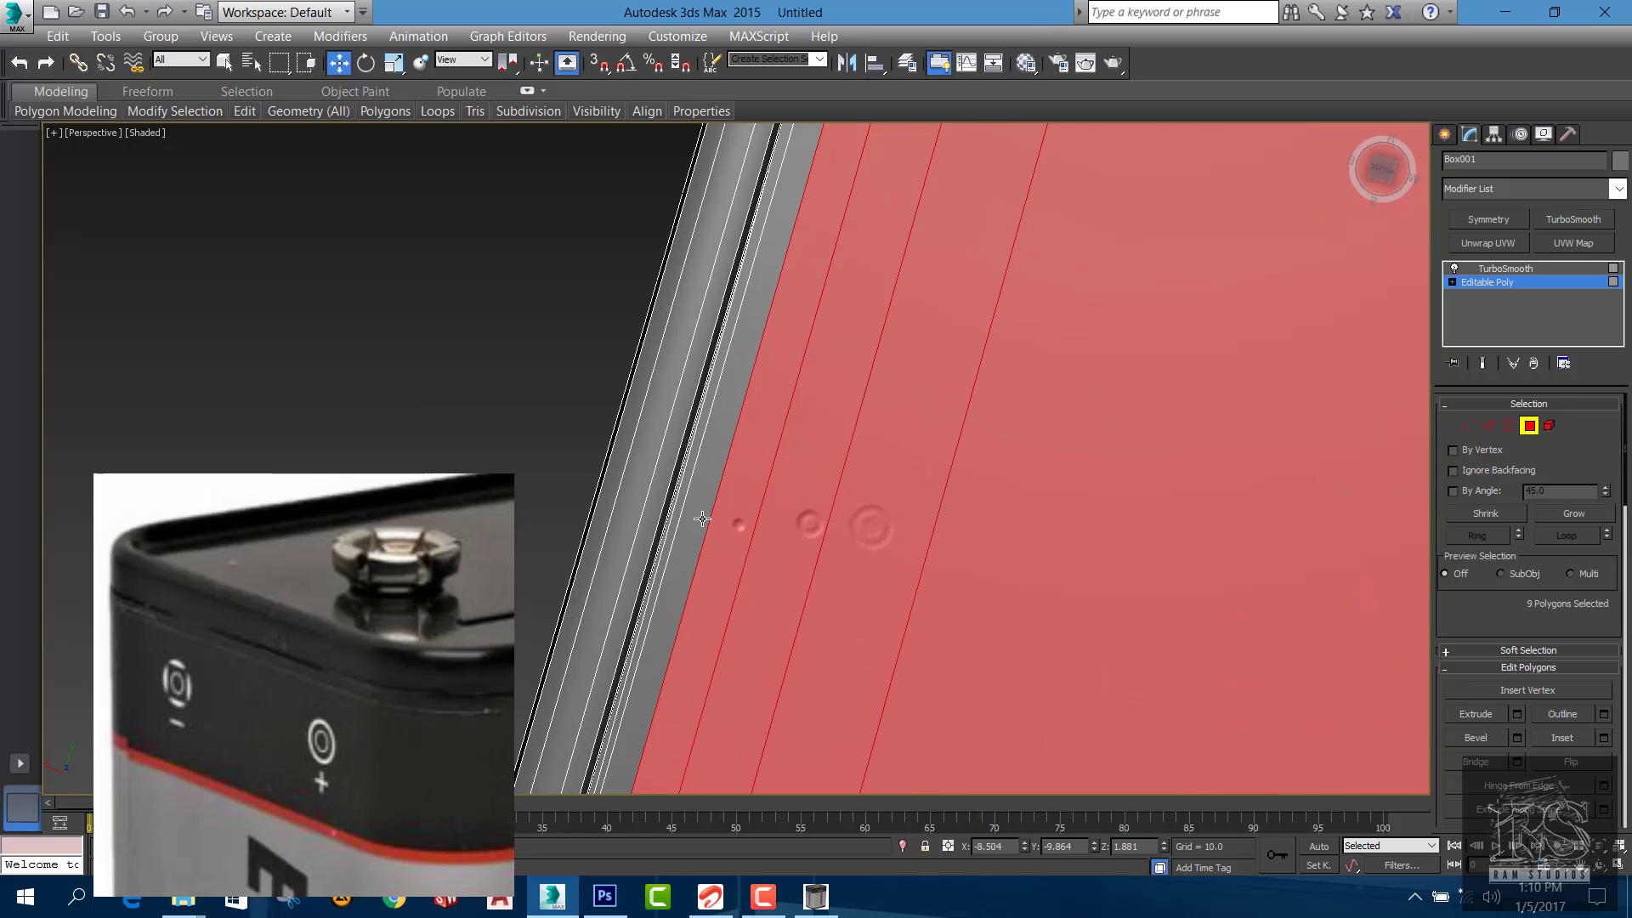
{"action": "left_click", "coordinate": [742, 520], "text": "ctrl"}
{"action": "left_click", "coordinate": [699, 516], "text": "ctrl"}
{"action": "scroll", "coordinate": [769, 272], "scroll_direction": "down", "scroll_amount": 3}
{"action": "scroll", "coordinate": [770, 272], "scroll_direction": "up", "scroll_amount": 3}
{"action": "left_click", "coordinate": [764, 249], "text": "ctrl"}
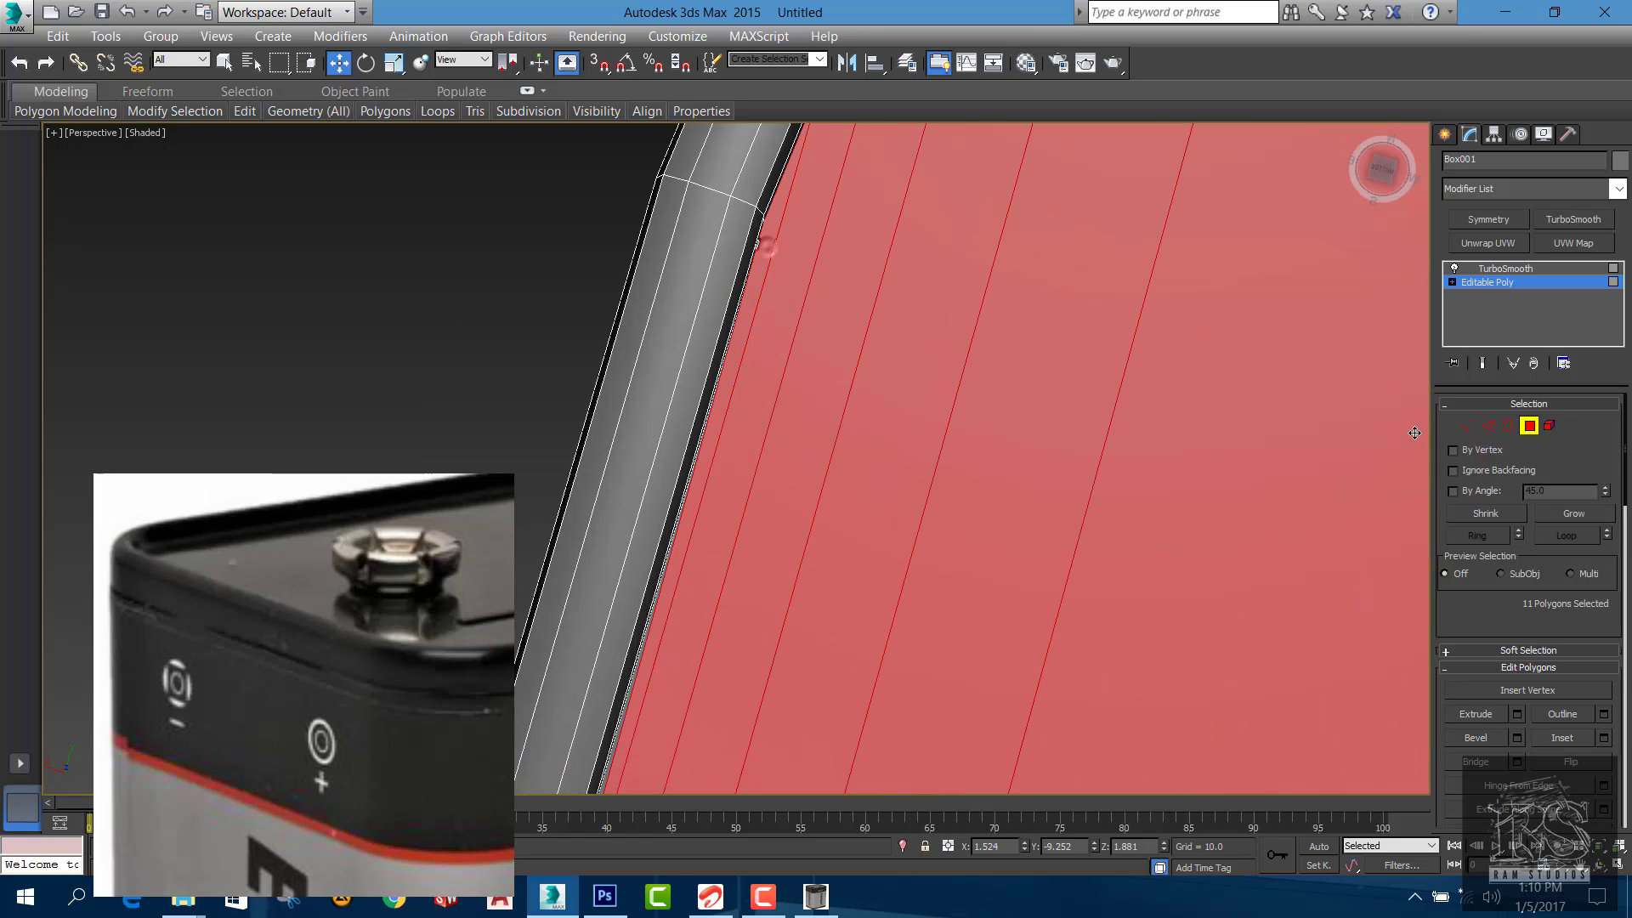
Convert the bottom face polygon selection to edges and deselect the five interior cross edges at one end, keeping the border edges
{"action": "left_click", "coordinate": [1491, 421]}
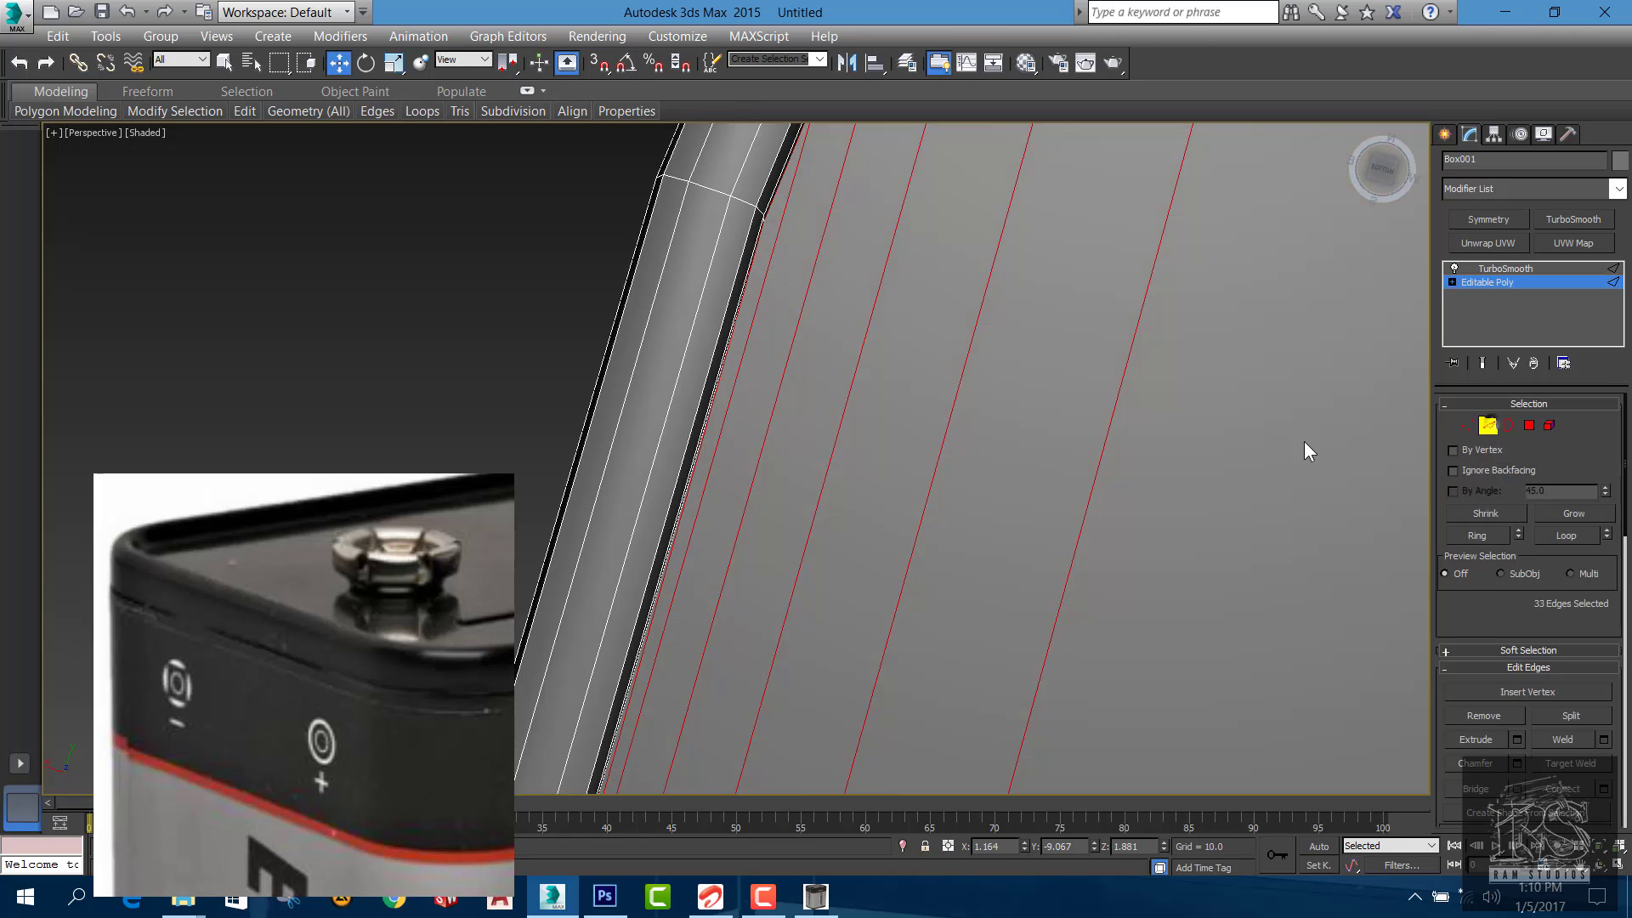
{"action": "left_click", "coordinate": [740, 368], "text": "alt"}
{"action": "left_click", "coordinate": [779, 392], "text": "alt"}
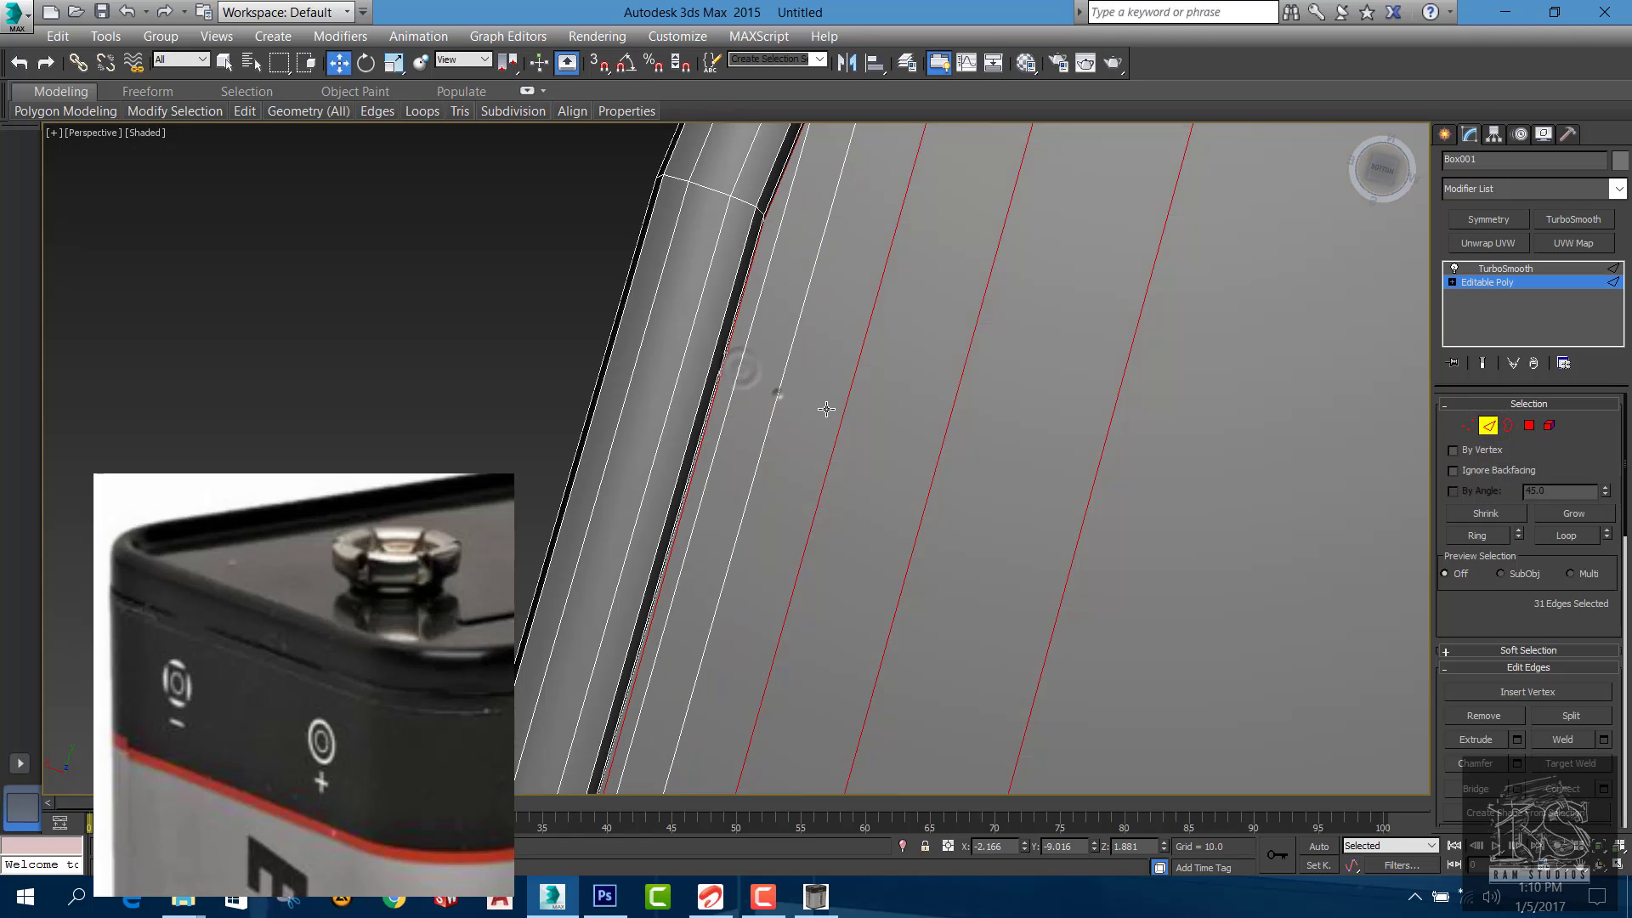
{"action": "left_click", "coordinate": [841, 412], "text": "alt"}
{"action": "left_click", "coordinate": [943, 447], "text": "alt"}
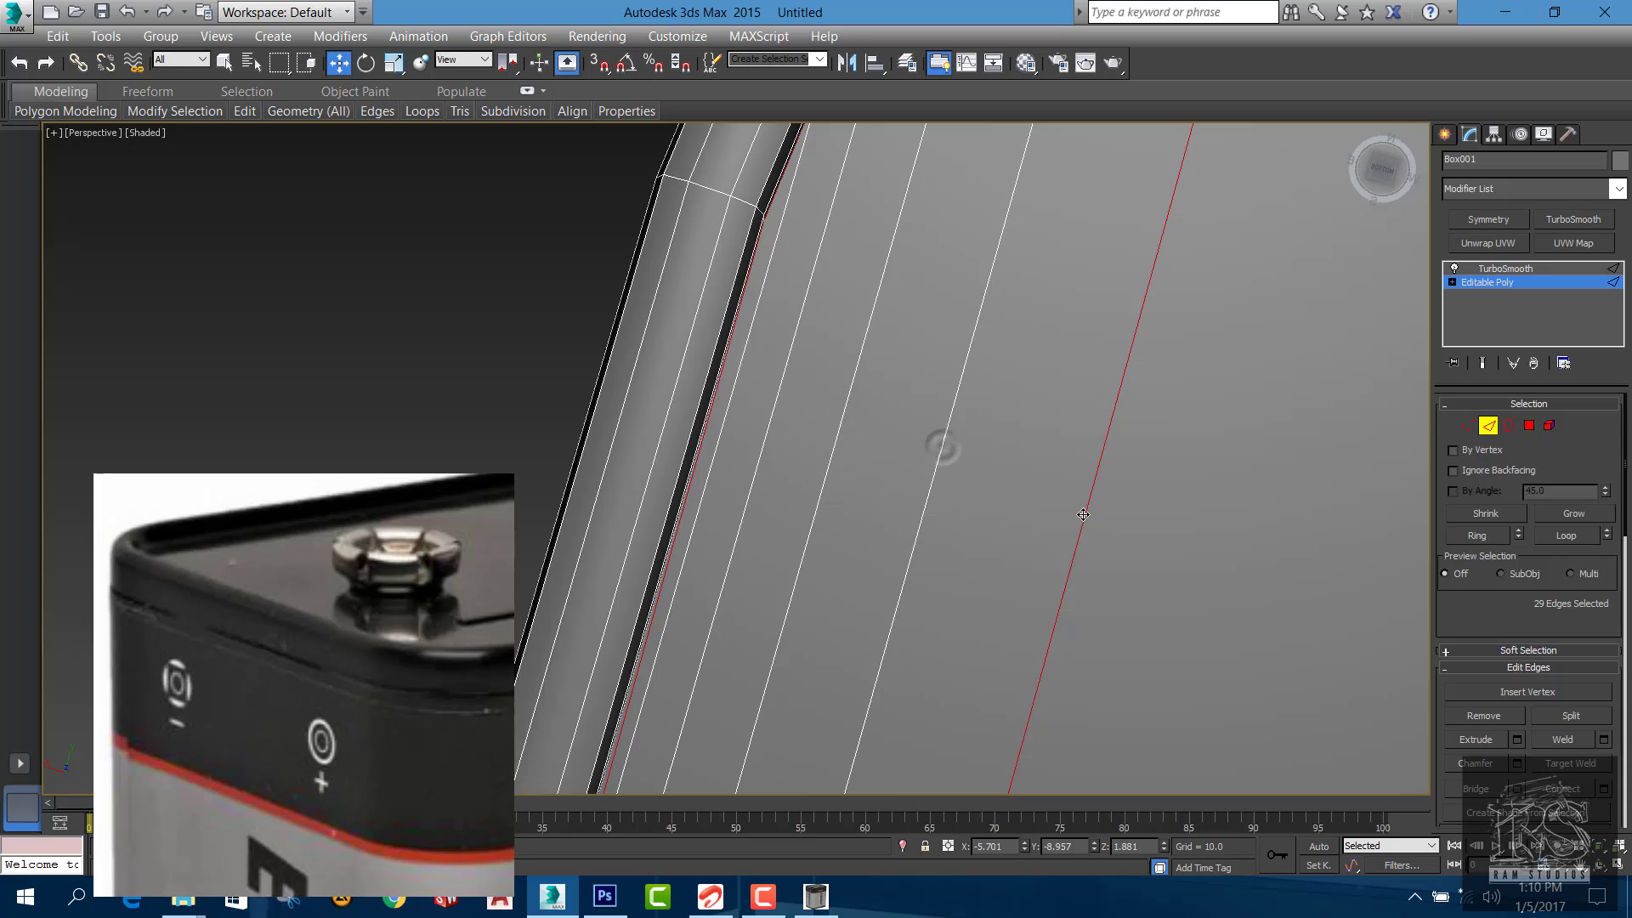
{"action": "left_click", "coordinate": [1086, 518], "text": "alt"}
Examine the remaining edge selection around the recessed bottom face at both of its ends
{"action": "scroll", "coordinate": [1023, 528], "scroll_direction": "down", "scroll_amount": 5}
{"action": "middle_click_drag", "start_coordinate": [1287, 629], "coordinate": [1057, 520], "text": "alt"}
{"action": "scroll", "coordinate": [1057, 520], "scroll_direction": "up", "scroll_amount": 5}
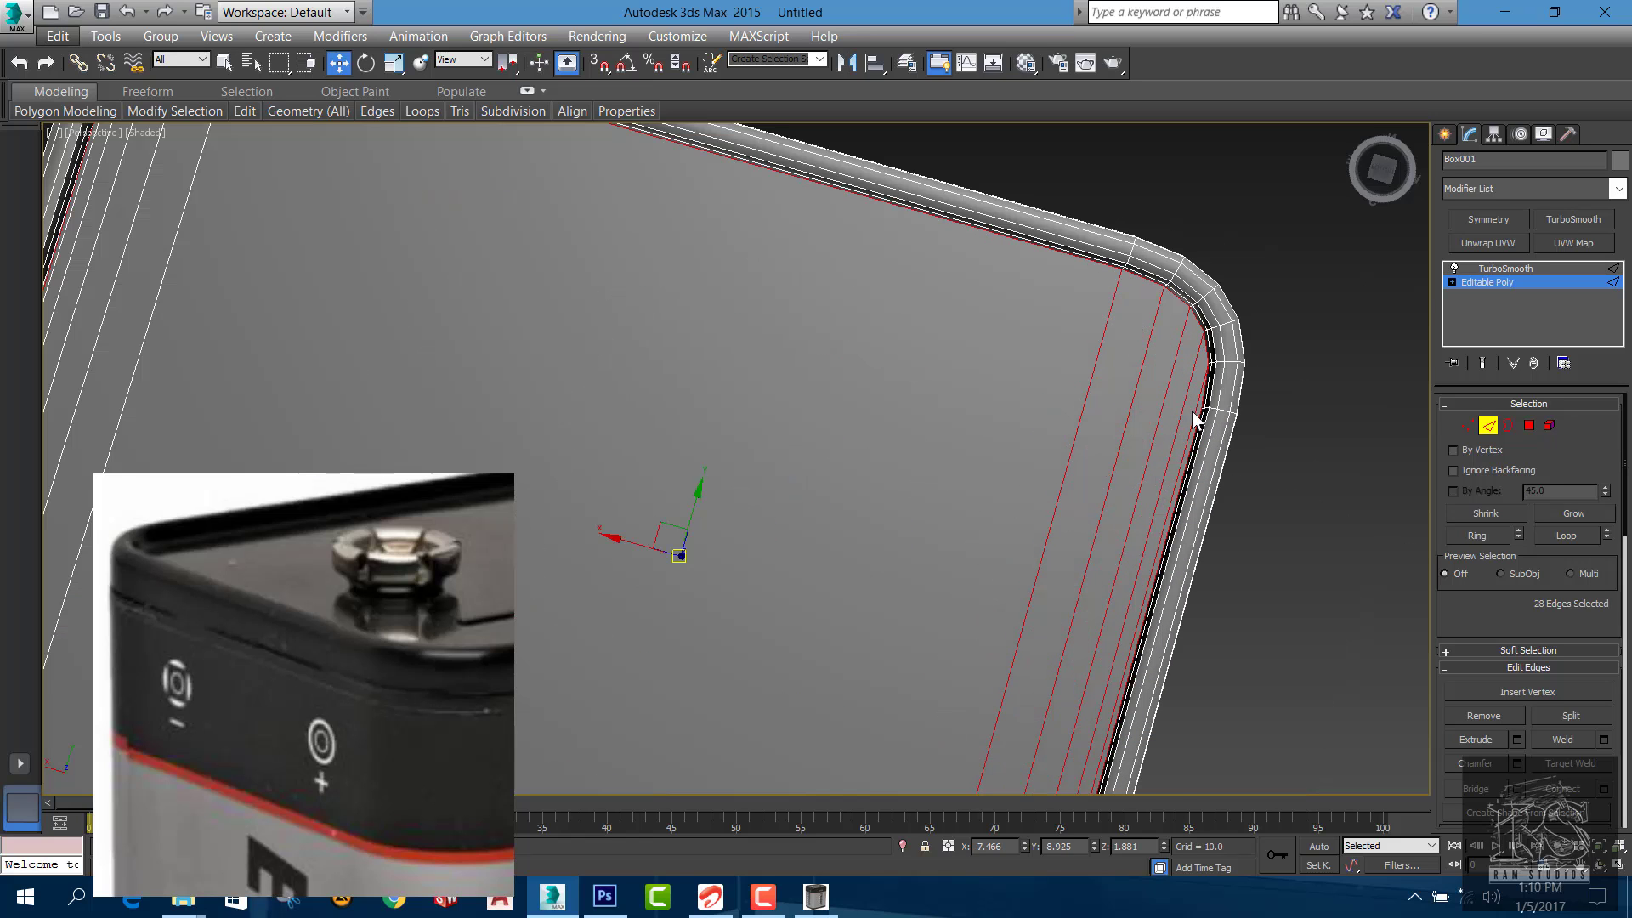
{"action": "scroll", "coordinate": [1079, 512], "scroll_direction": "down", "scroll_amount": 5}
{"action": "scroll", "coordinate": [702, 325], "scroll_direction": "up", "scroll_amount": 5}
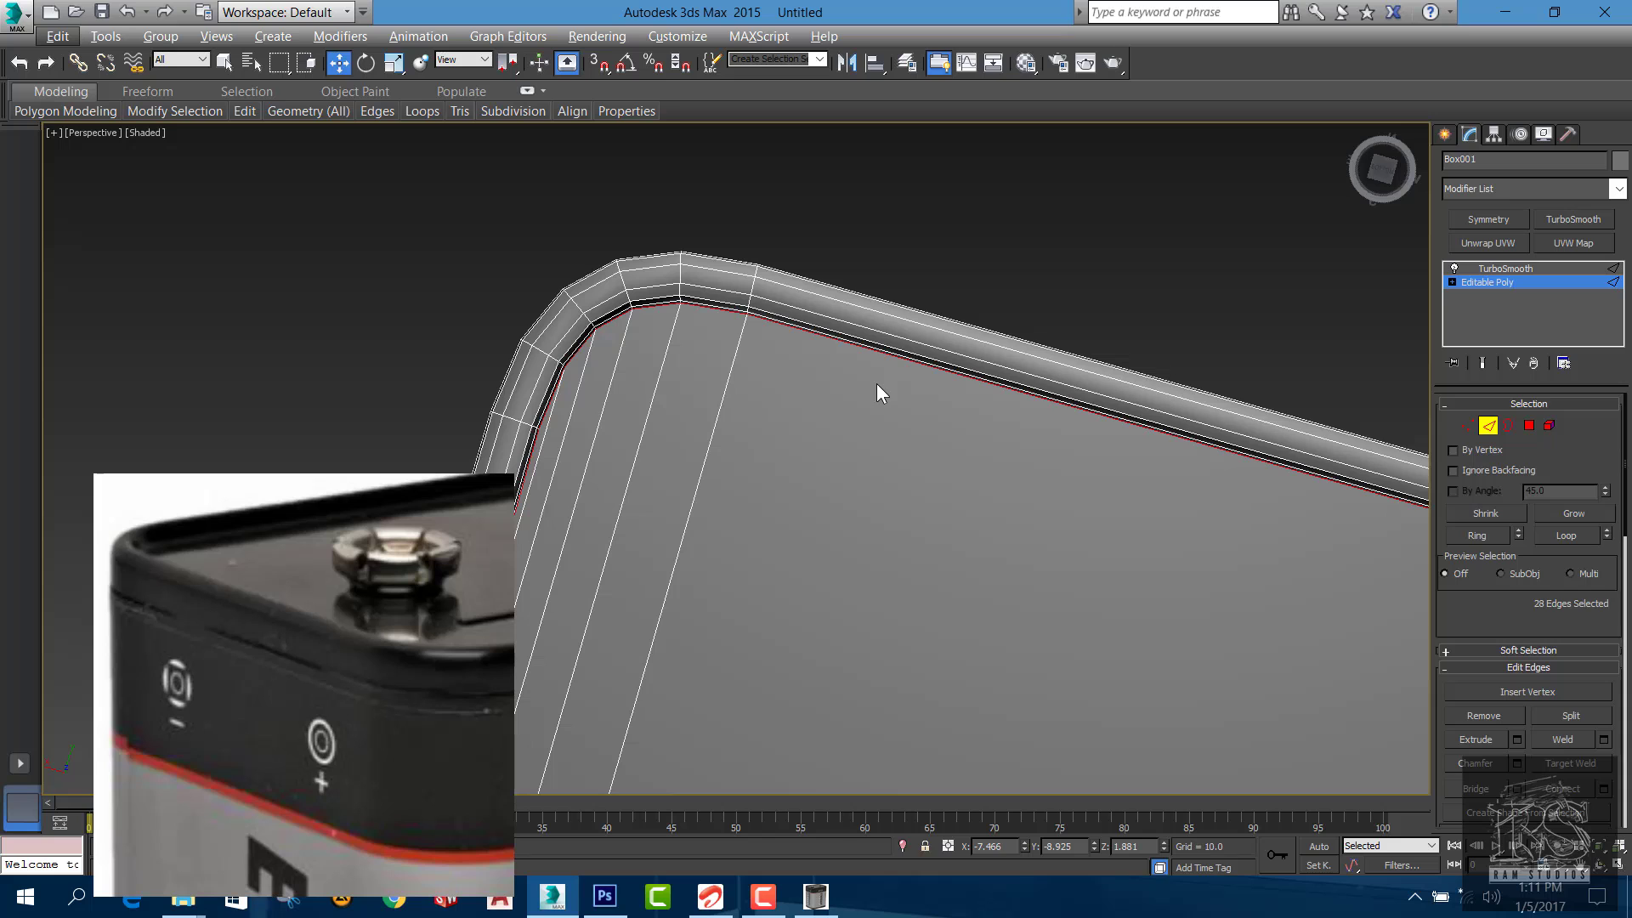
{"action": "scroll", "coordinate": [875, 384], "scroll_direction": "down", "scroll_amount": 5}
{"action": "scroll", "coordinate": [919, 451], "scroll_direction": "up", "scroll_amount": 5}
{"action": "scroll", "coordinate": [922, 455], "scroll_direction": "down", "scroll_amount": 1}
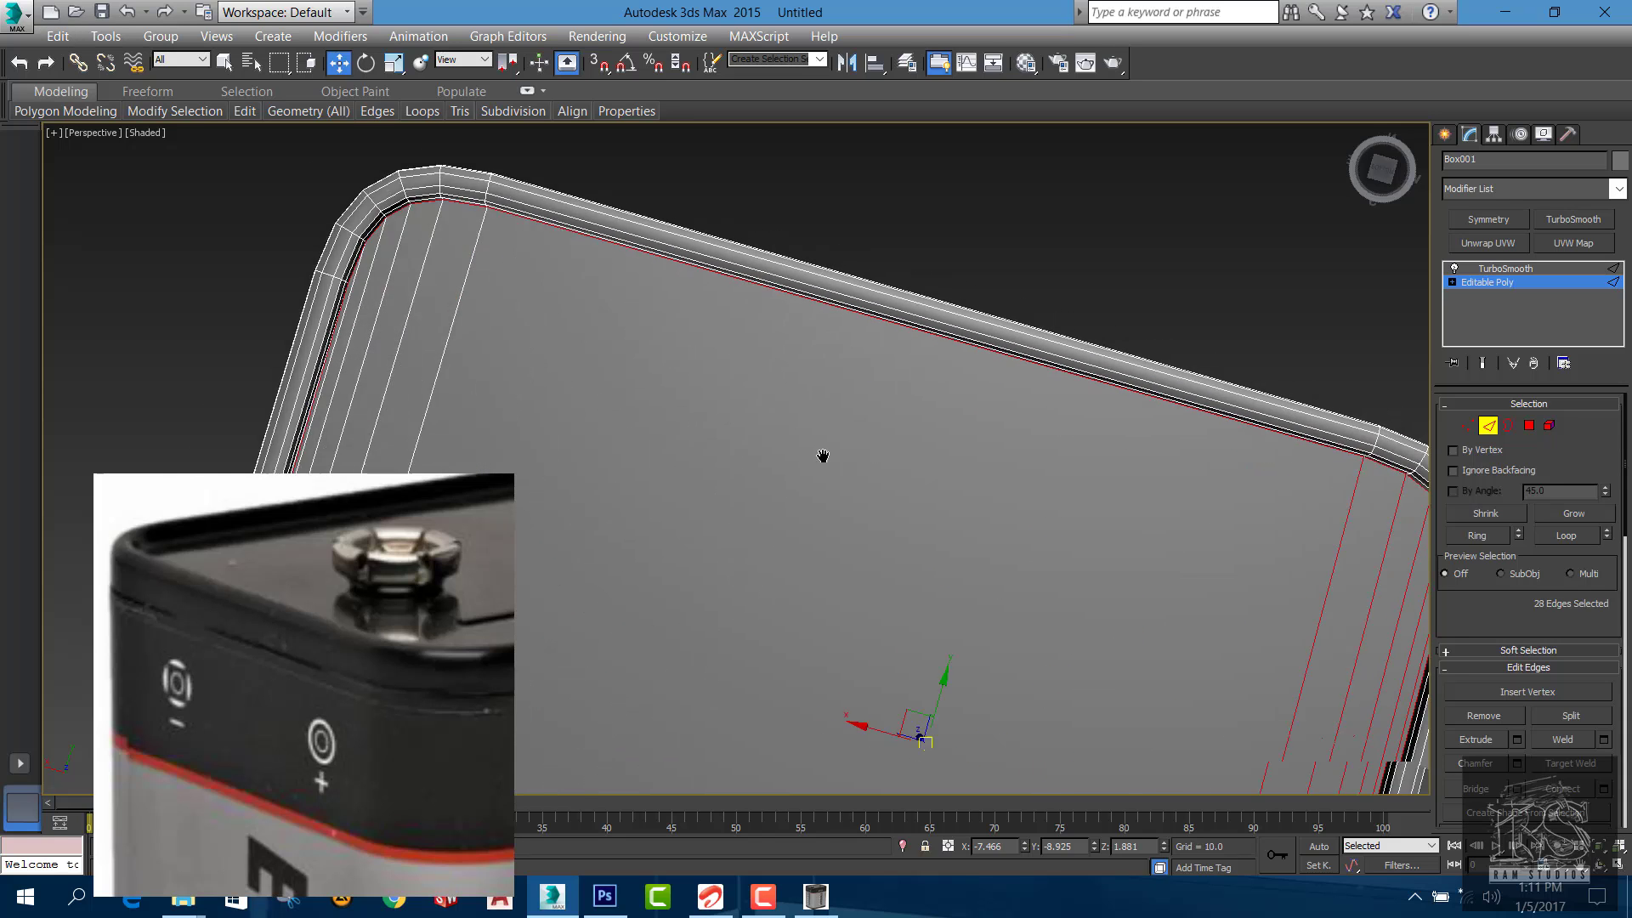
{"action": "middle_click_drag", "start_coordinate": [922, 456], "coordinate": [1263, 516]}
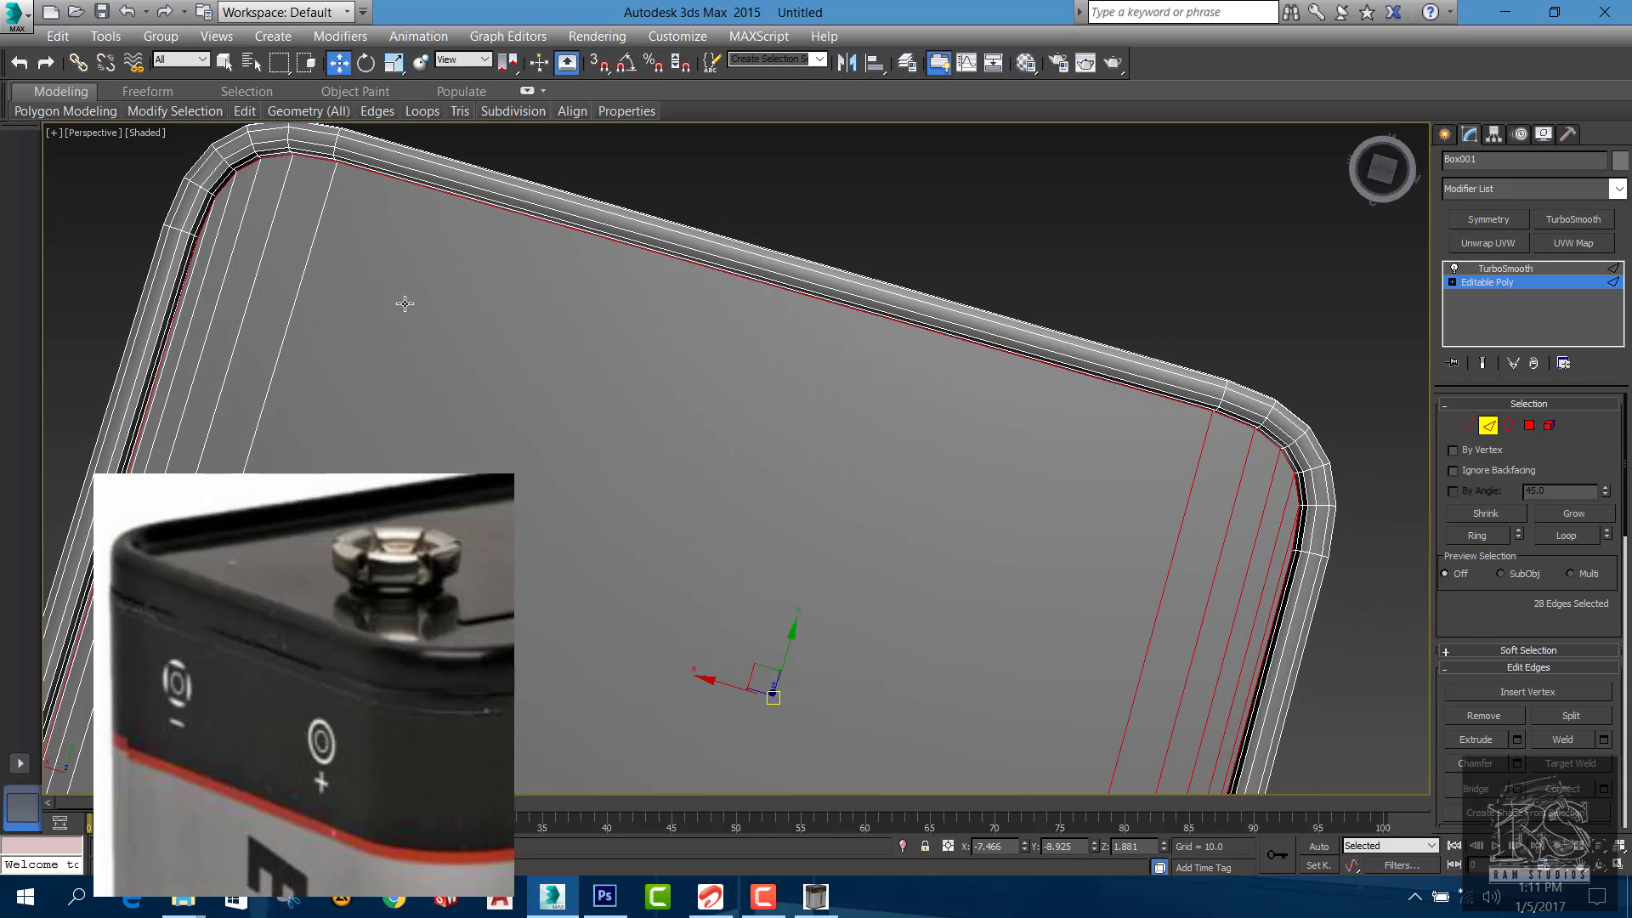
{"action": "middle_click_drag", "start_coordinate": [1134, 572], "coordinate": [1002, 487]}
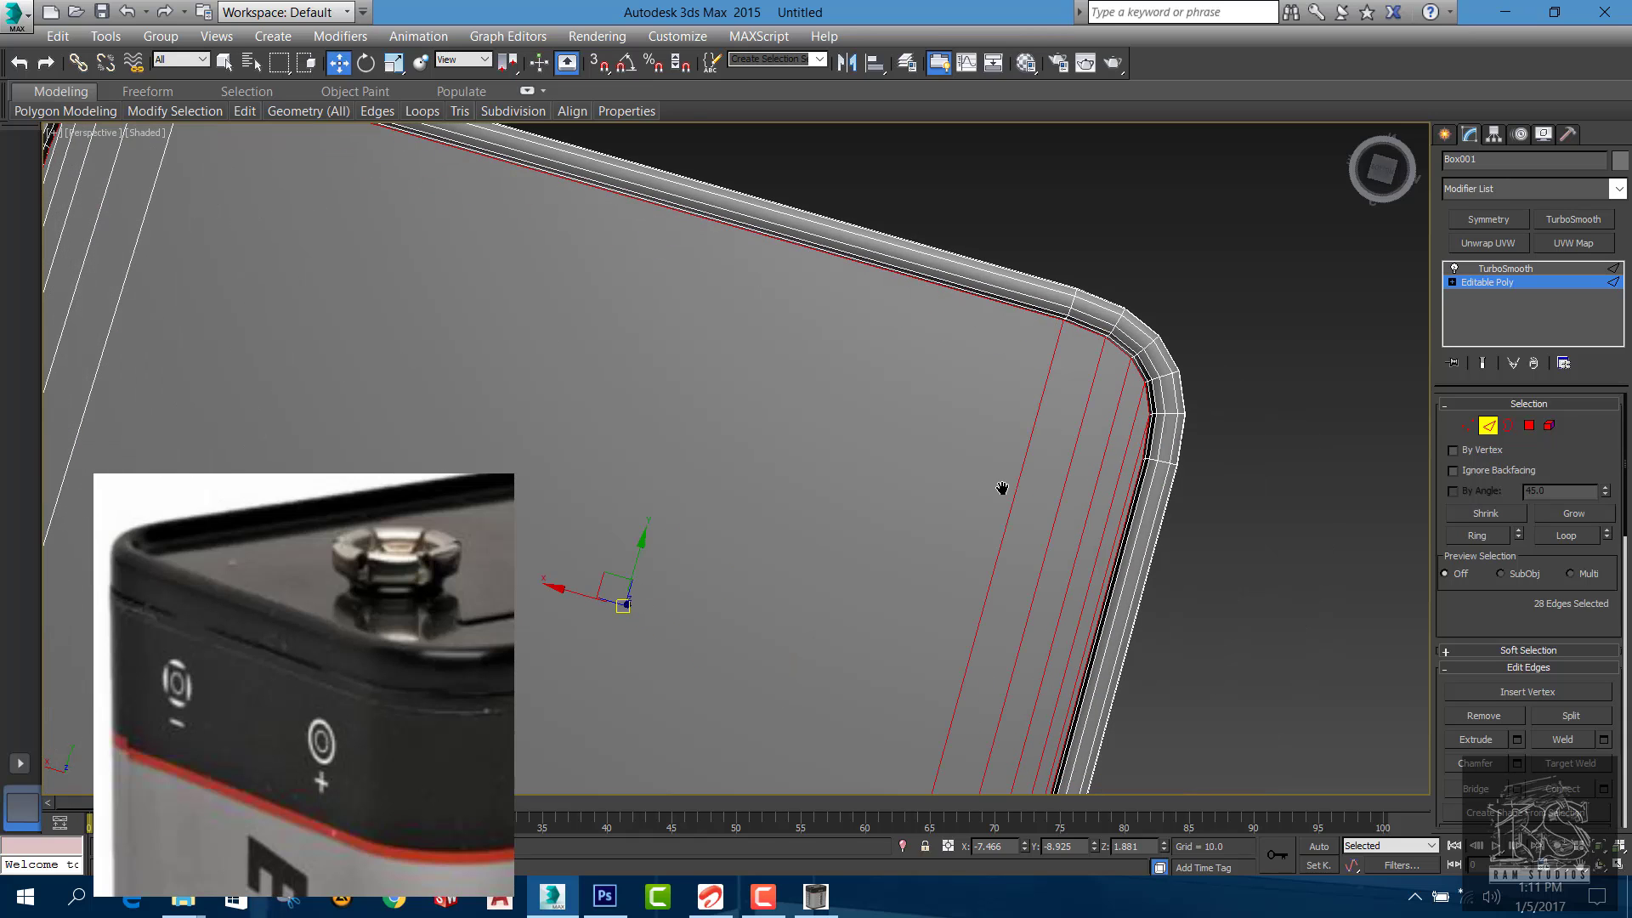
{"action": "scroll", "coordinate": [1043, 469], "scroll_direction": "up", "scroll_amount": 2}
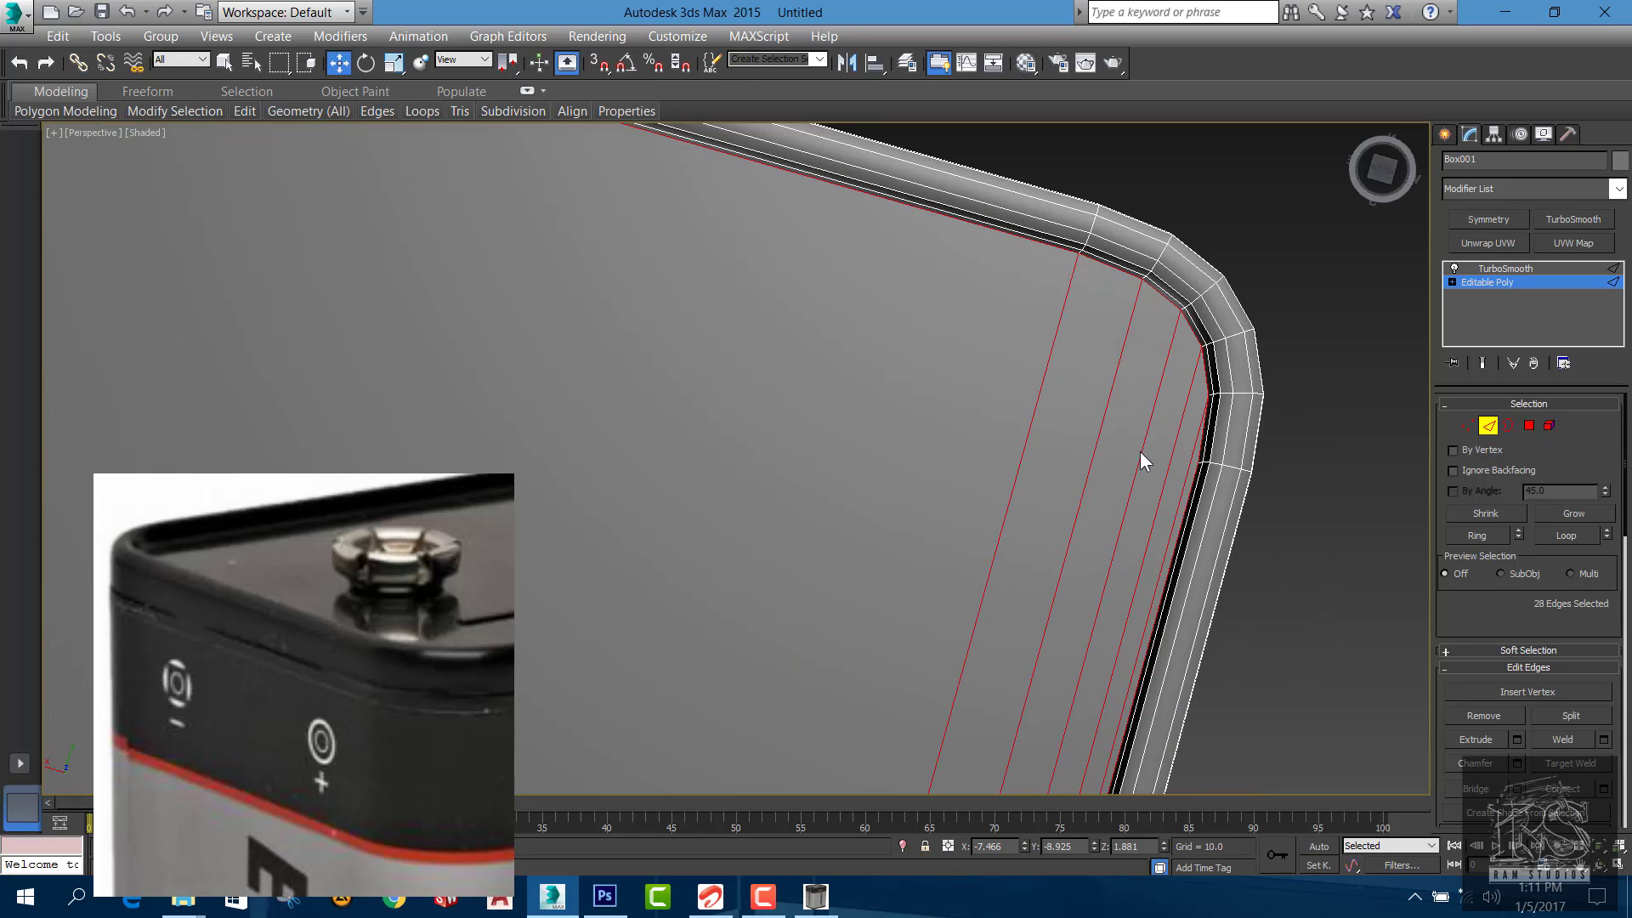
{"action": "scroll", "coordinate": [1140, 453], "scroll_direction": "down", "scroll_amount": 2}
{"action": "scroll", "coordinate": [1114, 389], "scroll_direction": "up", "scroll_amount": 2}
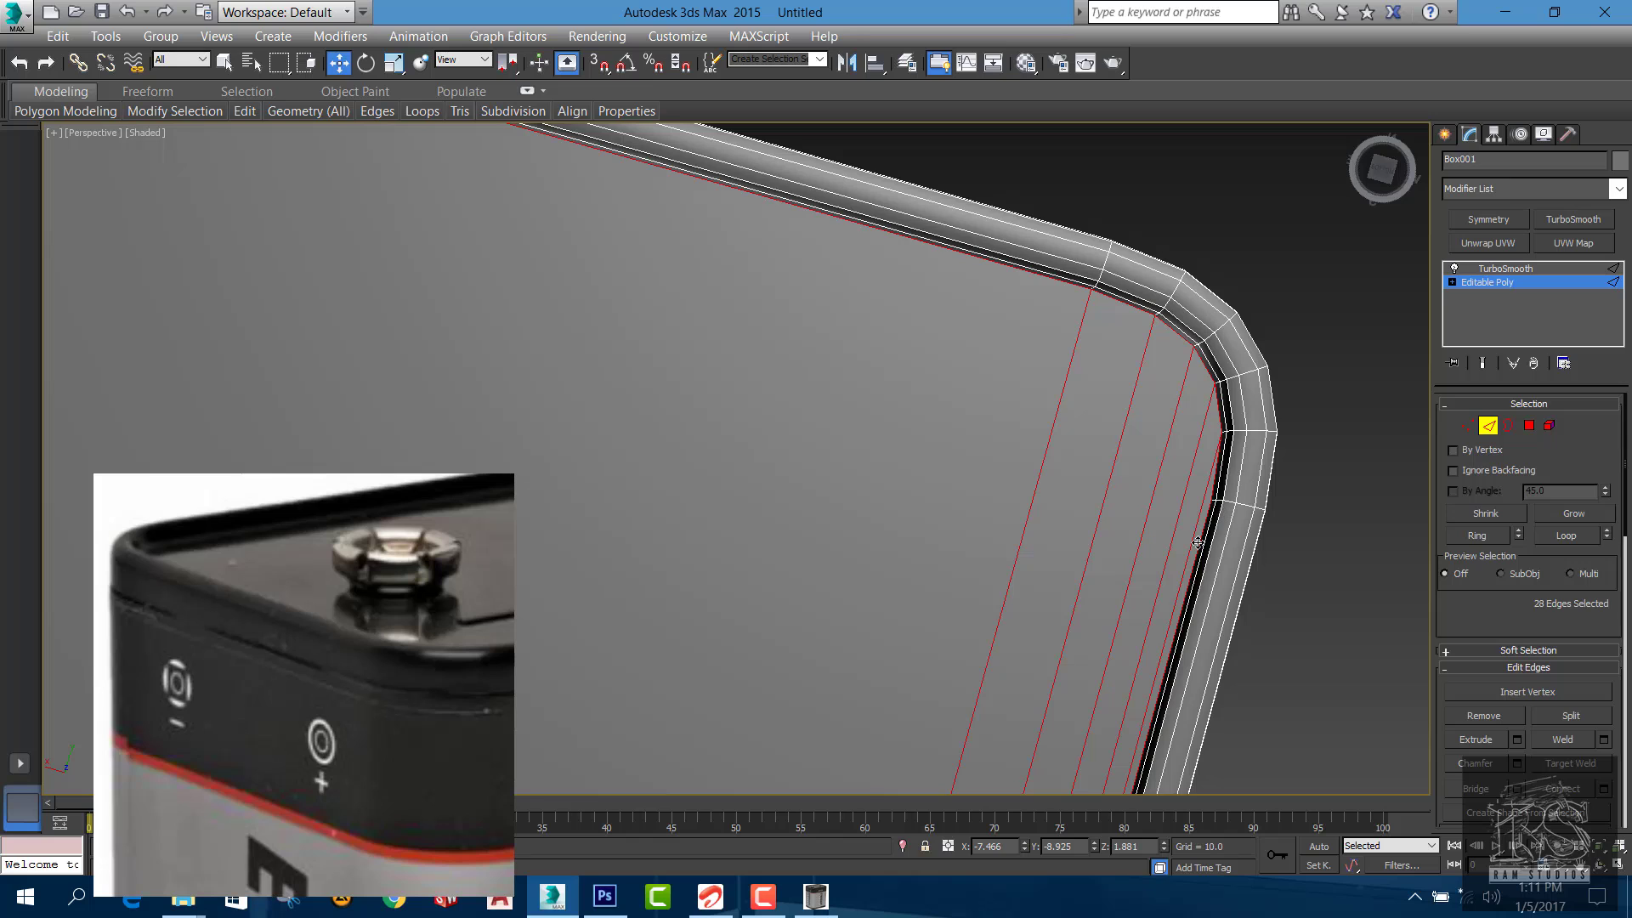
{"action": "scroll", "coordinate": [900, 499], "scroll_direction": "down", "scroll_amount": 3}
{"action": "scroll", "coordinate": [773, 465], "scroll_direction": "up", "scroll_amount": 3}
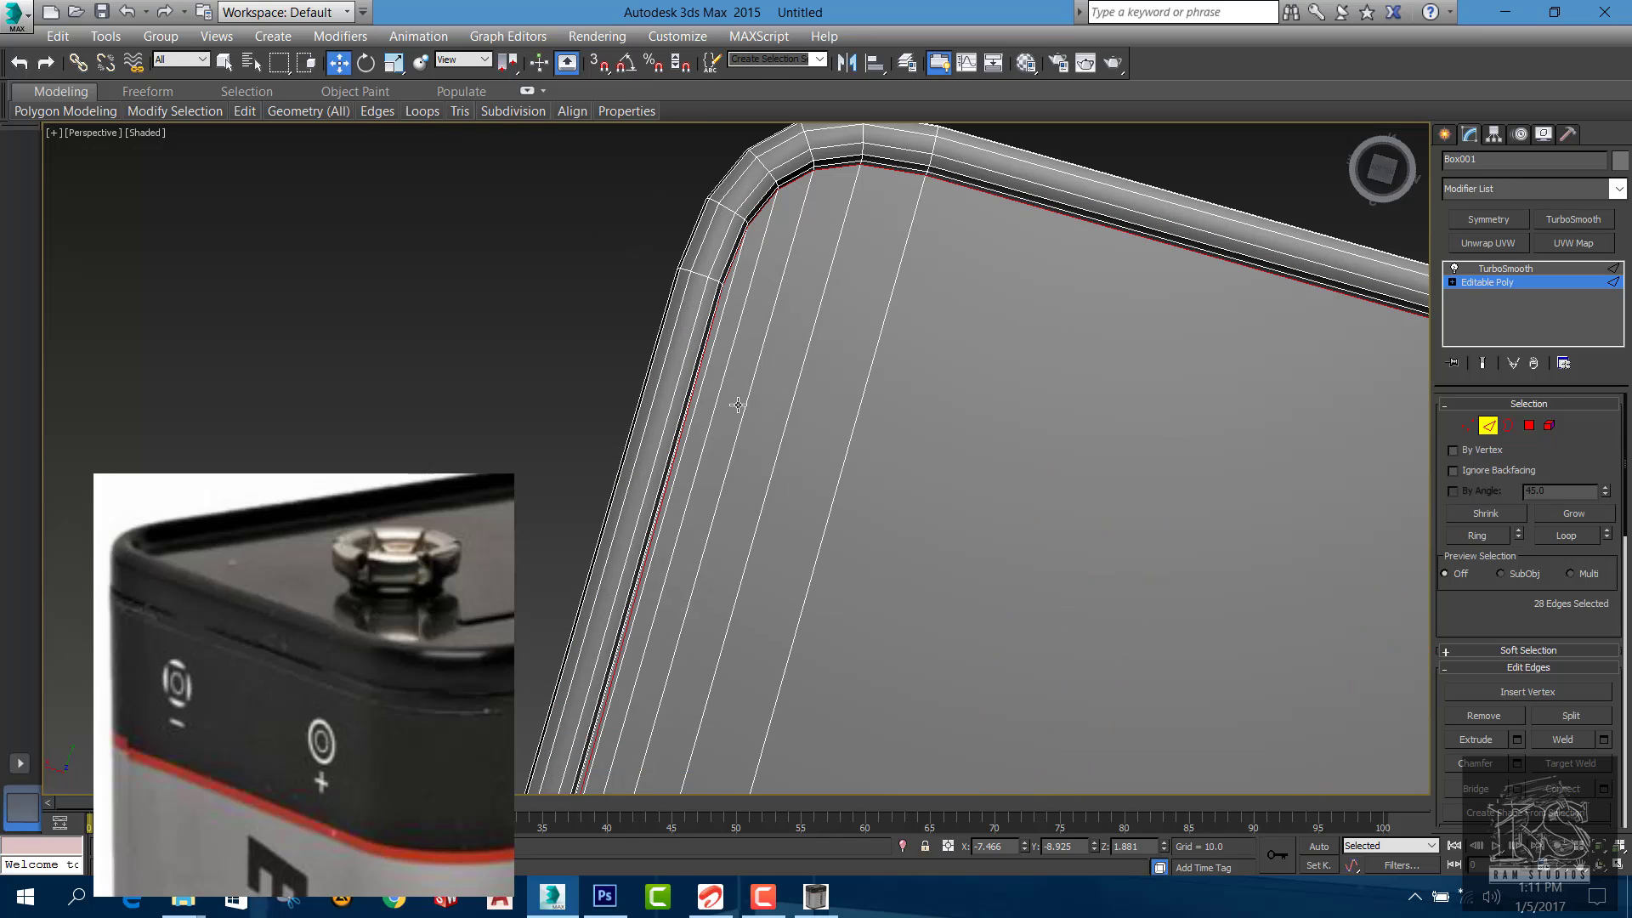
{"action": "scroll", "coordinate": [868, 519], "scroll_direction": "down", "scroll_amount": 1}
{"action": "scroll", "coordinate": [843, 513], "scroll_direction": "down", "scroll_amount": 2}
Deselect the five interior cross edges at the opposite end of the bottom face so only the border loop stays selected
{"action": "middle_click_drag", "start_coordinate": [1318, 641], "coordinate": [989, 489]}
{"action": "scroll", "coordinate": [1013, 483], "scroll_direction": "up", "scroll_amount": 4}
{"action": "scroll", "coordinate": [1013, 482], "scroll_direction": "down", "scroll_amount": 2}
{"action": "middle_click_drag", "start_coordinate": [1150, 244], "coordinate": [1052, 328], "text": "alt"}
{"action": "scroll", "coordinate": [1052, 328], "scroll_direction": "up", "scroll_amount": 3}
{"action": "scroll", "coordinate": [1045, 330], "scroll_direction": "down", "scroll_amount": 3}
{"action": "scroll", "coordinate": [1149, 458], "scroll_direction": "up", "scroll_amount": 3}
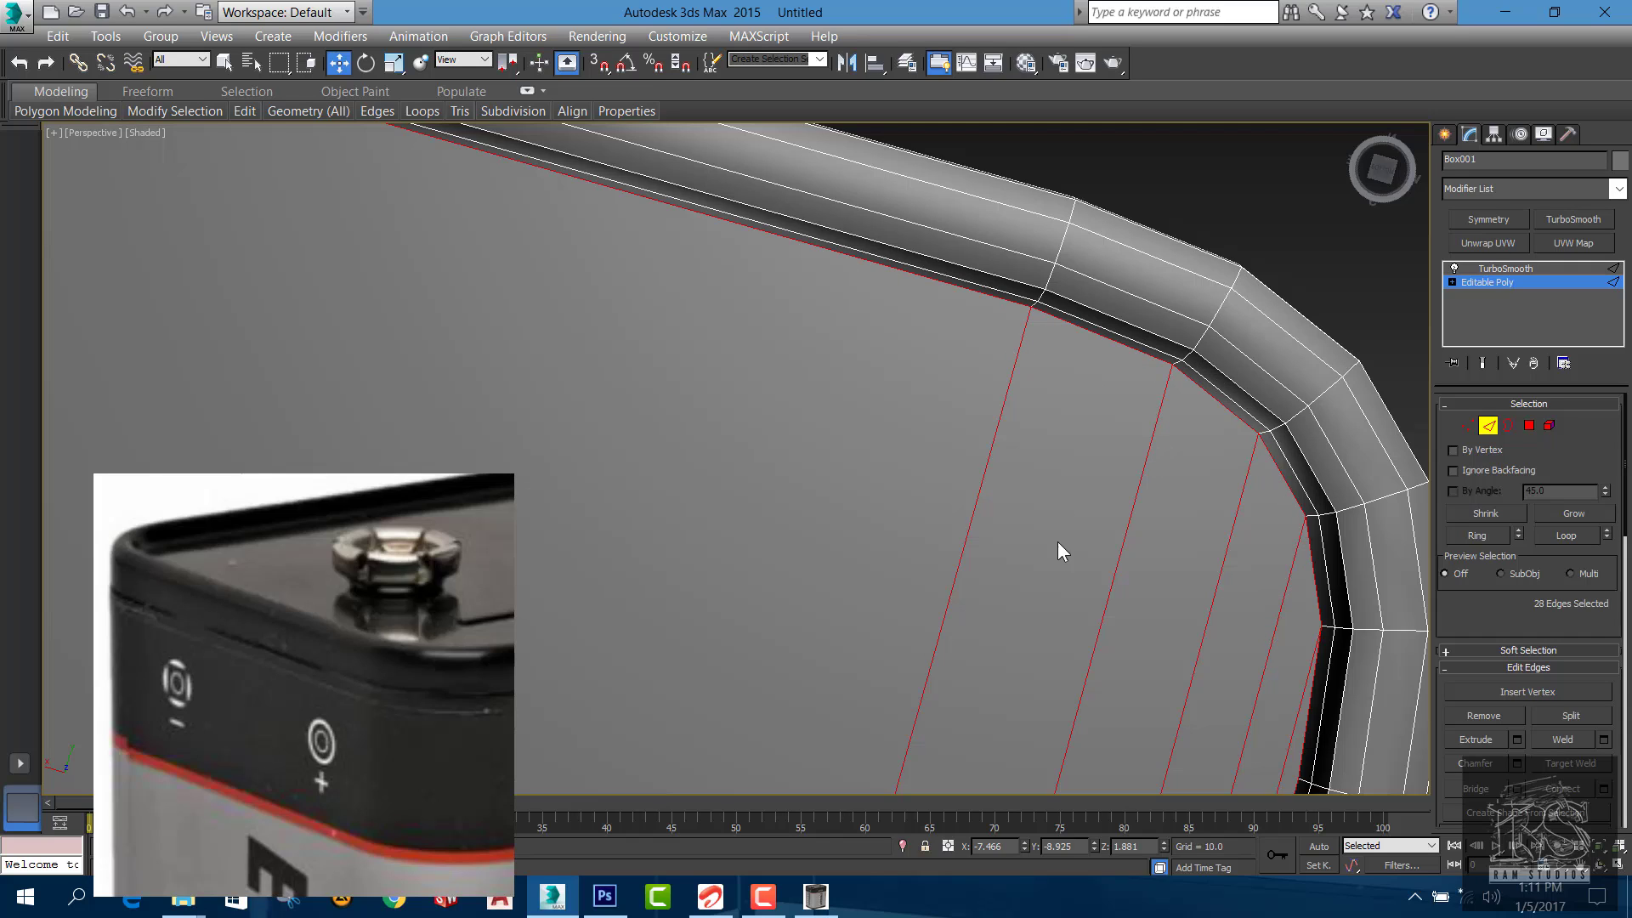
{"action": "left_click", "coordinate": [988, 457], "text": "alt"}
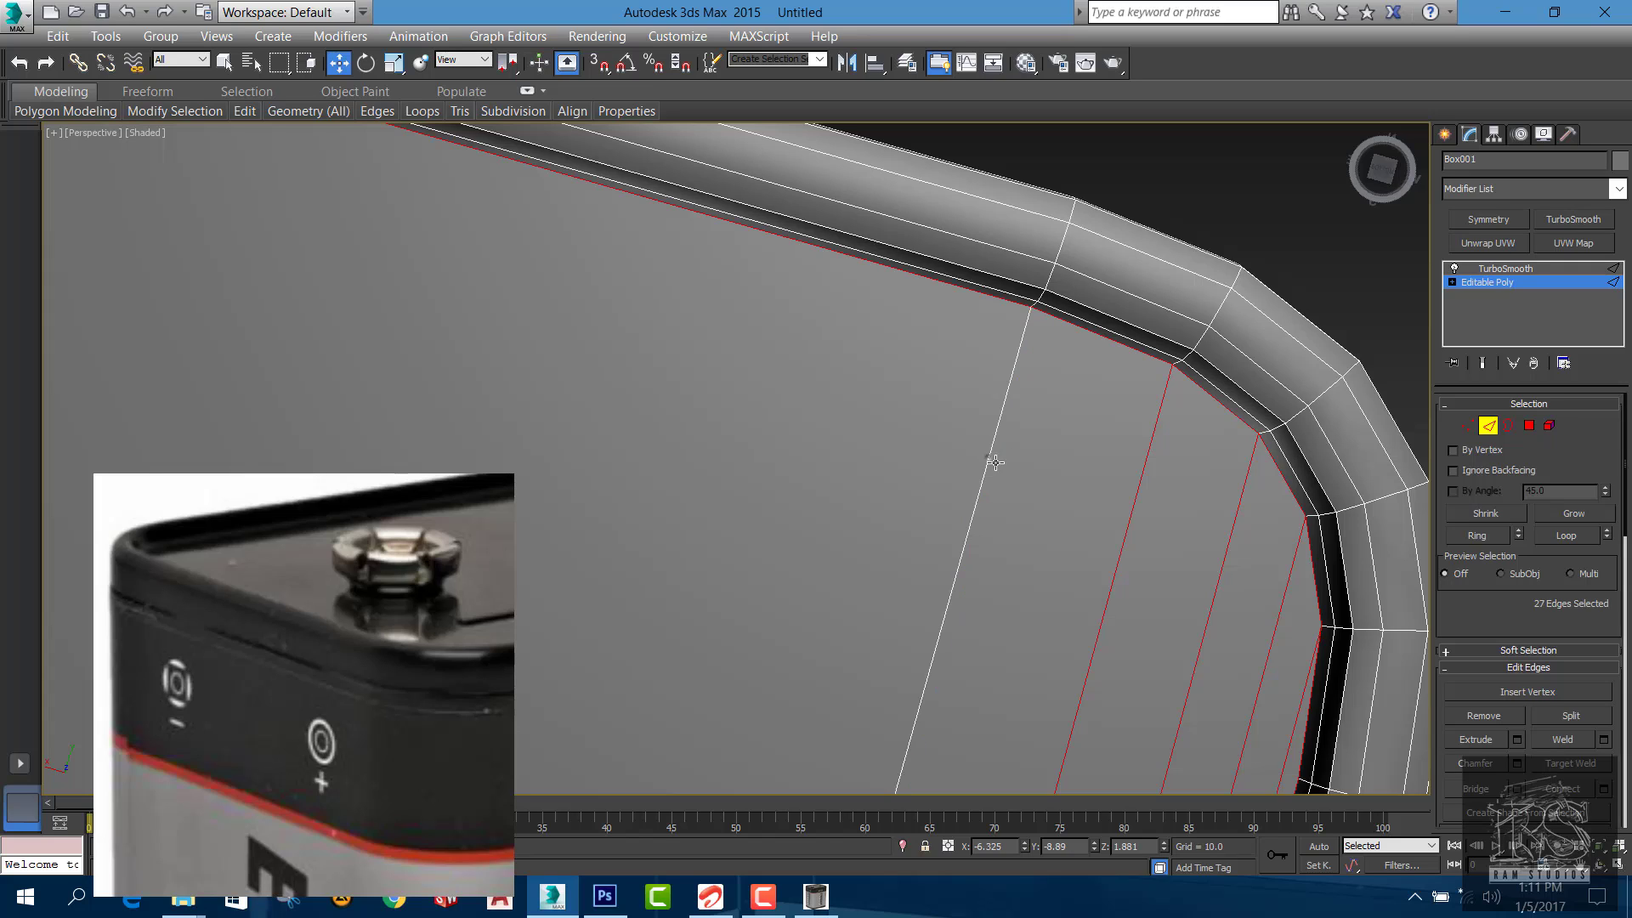
{"action": "left_click", "coordinate": [1137, 489], "text": "alt"}
{"action": "left_click", "coordinate": [1237, 542], "text": "alt"}
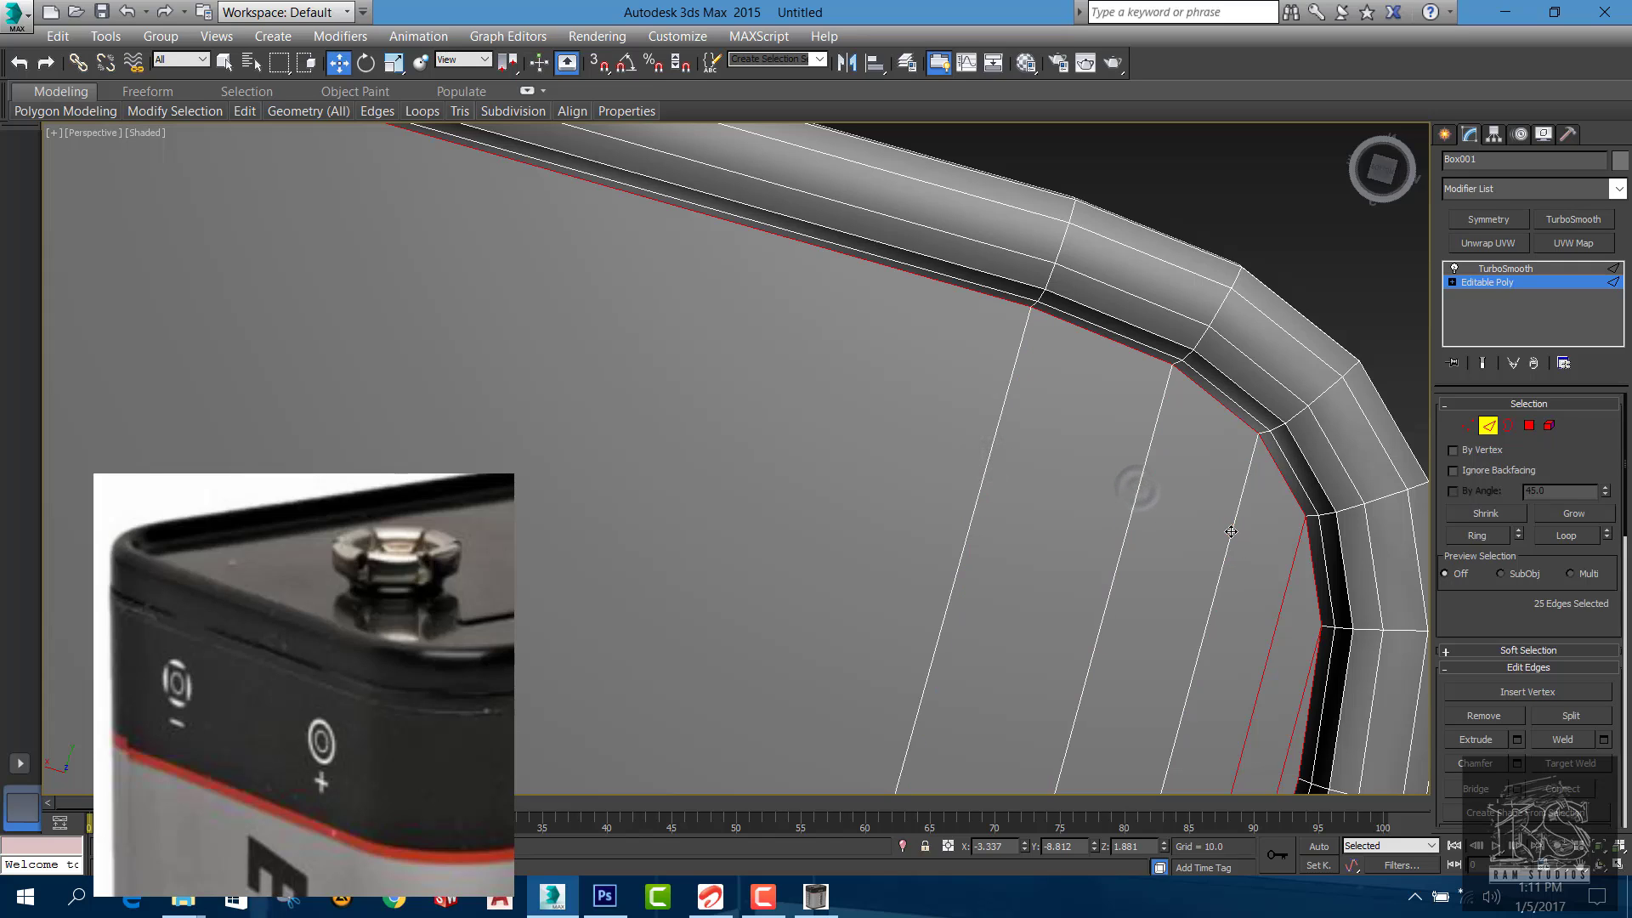
{"action": "left_click", "coordinate": [1286, 591], "text": "alt"}
{"action": "middle_click_drag", "start_coordinate": [1282, 583], "coordinate": [1282, 501], "text": "alt"}
{"action": "left_click", "coordinate": [1280, 502], "text": "alt"}
Chamfer the selected border loop of the recessed face with an amount of 0.152 and 2 segments
{"action": "scroll", "coordinate": [1280, 502], "scroll_direction": "down", "scroll_amount": 5}
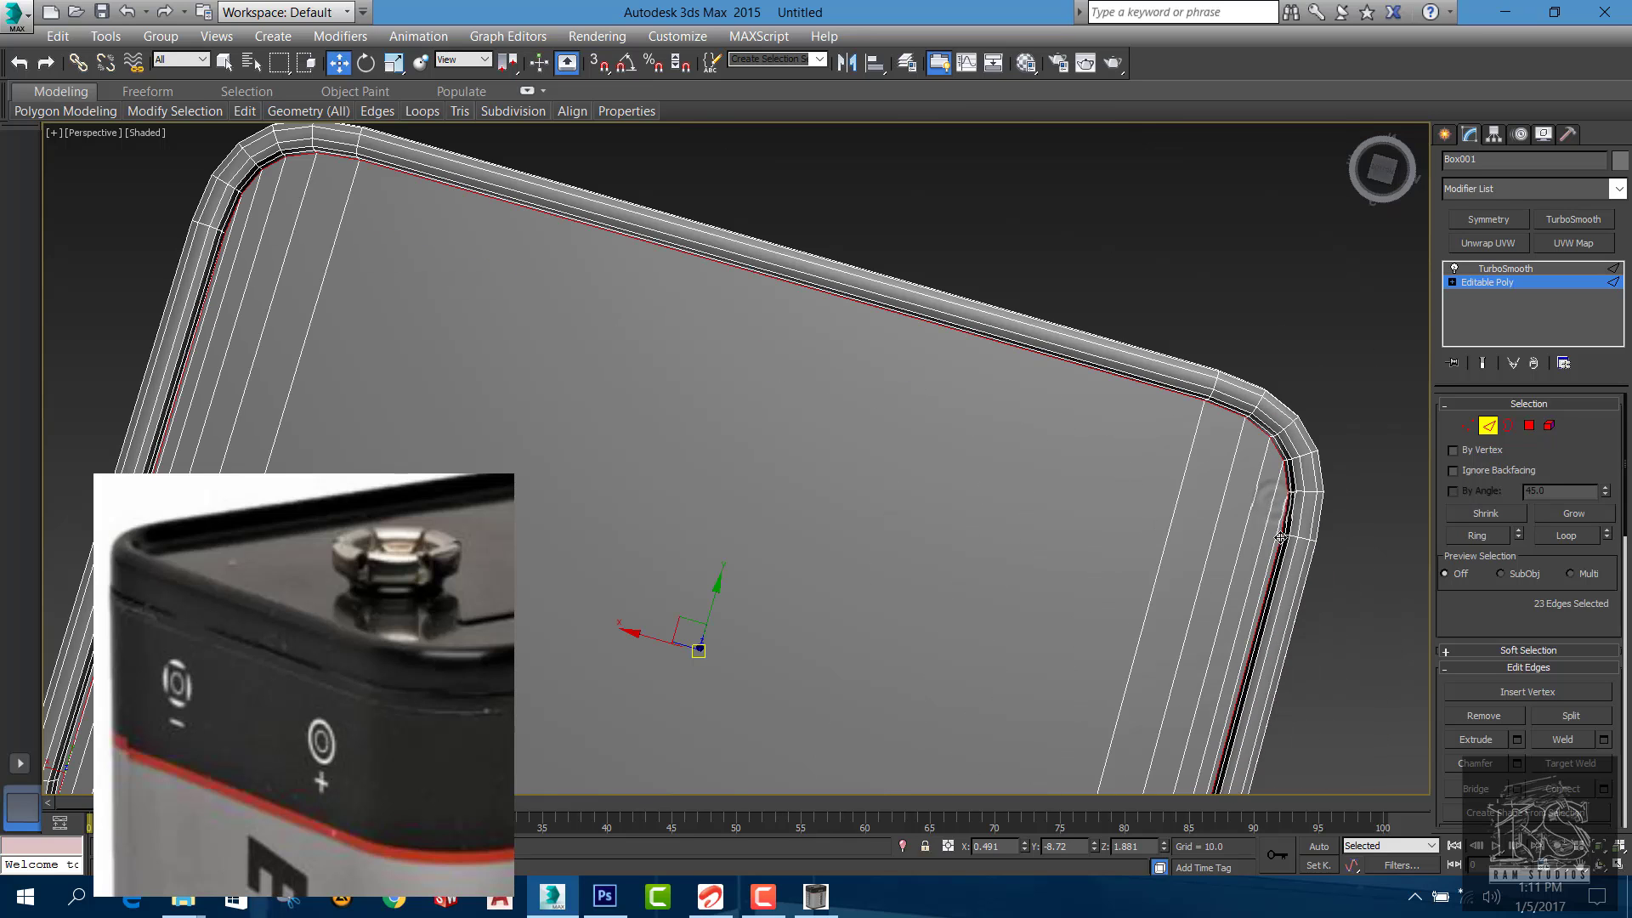
{"action": "left_click", "coordinate": [1514, 763]}
{"action": "scroll", "coordinate": [1293, 436], "scroll_direction": "up", "scroll_amount": 5}
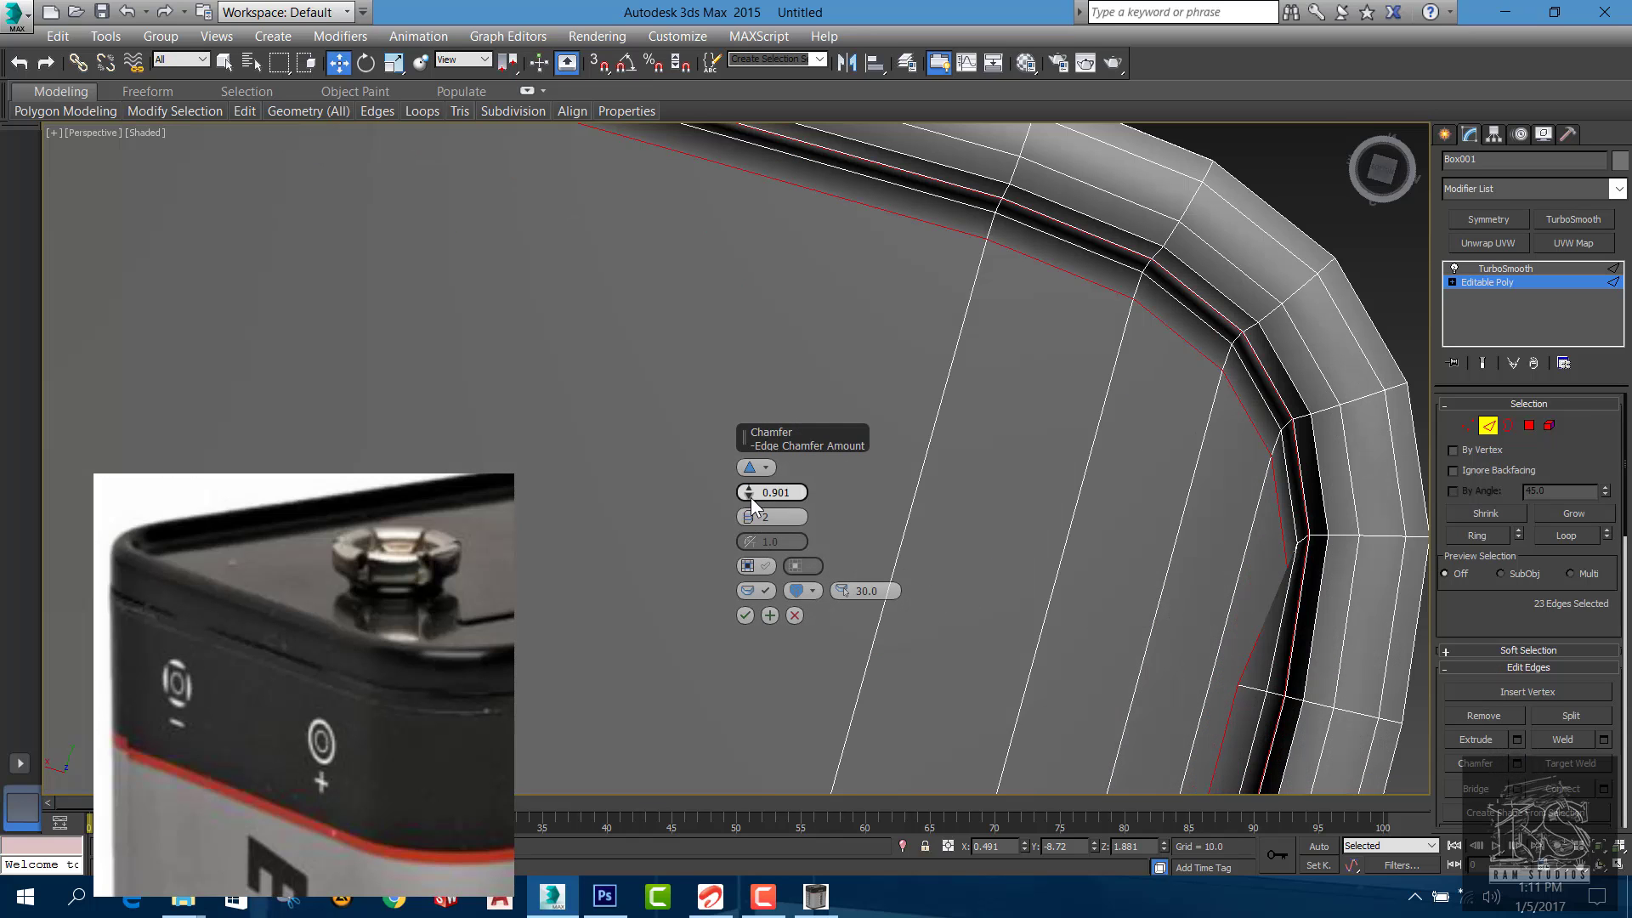
{"action": "mouse_move", "coordinate": [751, 497]}
{"action": "left_mouse_down"}
{"action": "mouse_move", "coordinate": [753, 513]}
{"action": "mouse_move", "coordinate": [747, 491]}
{"action": "left_mouse_up"}
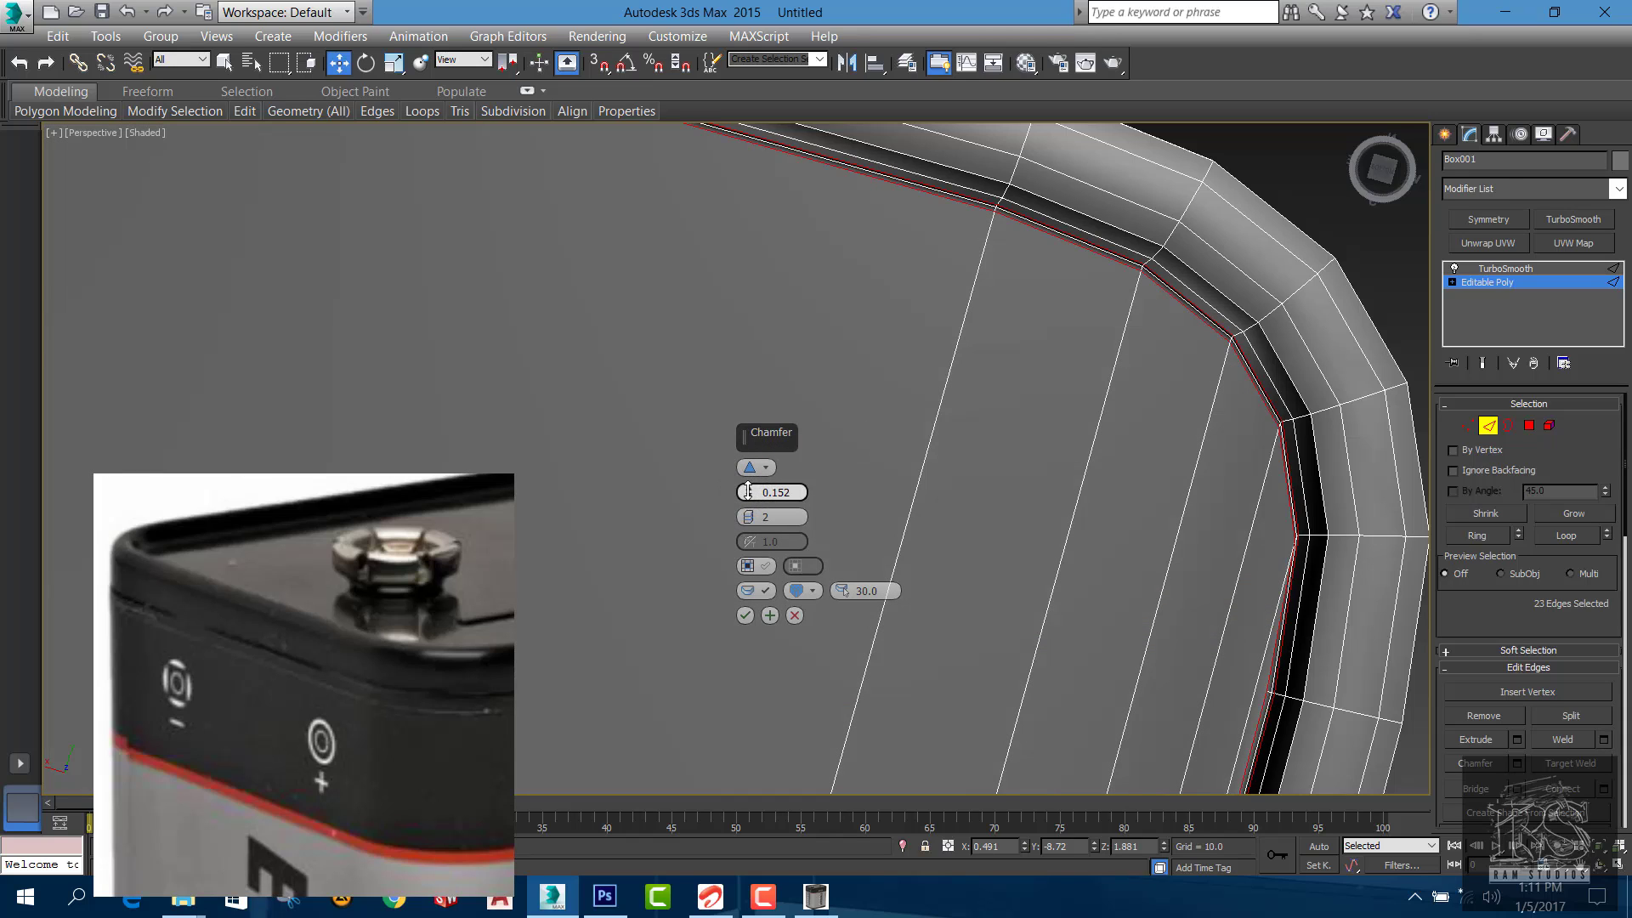
{"action": "left_click", "coordinate": [744, 614]}
Return to the TurboSmooth level, deselect the body and inspect its smoothed end face, rim and sides
{"action": "scroll", "coordinate": [1241, 451], "scroll_direction": "down", "scroll_amount": 8}
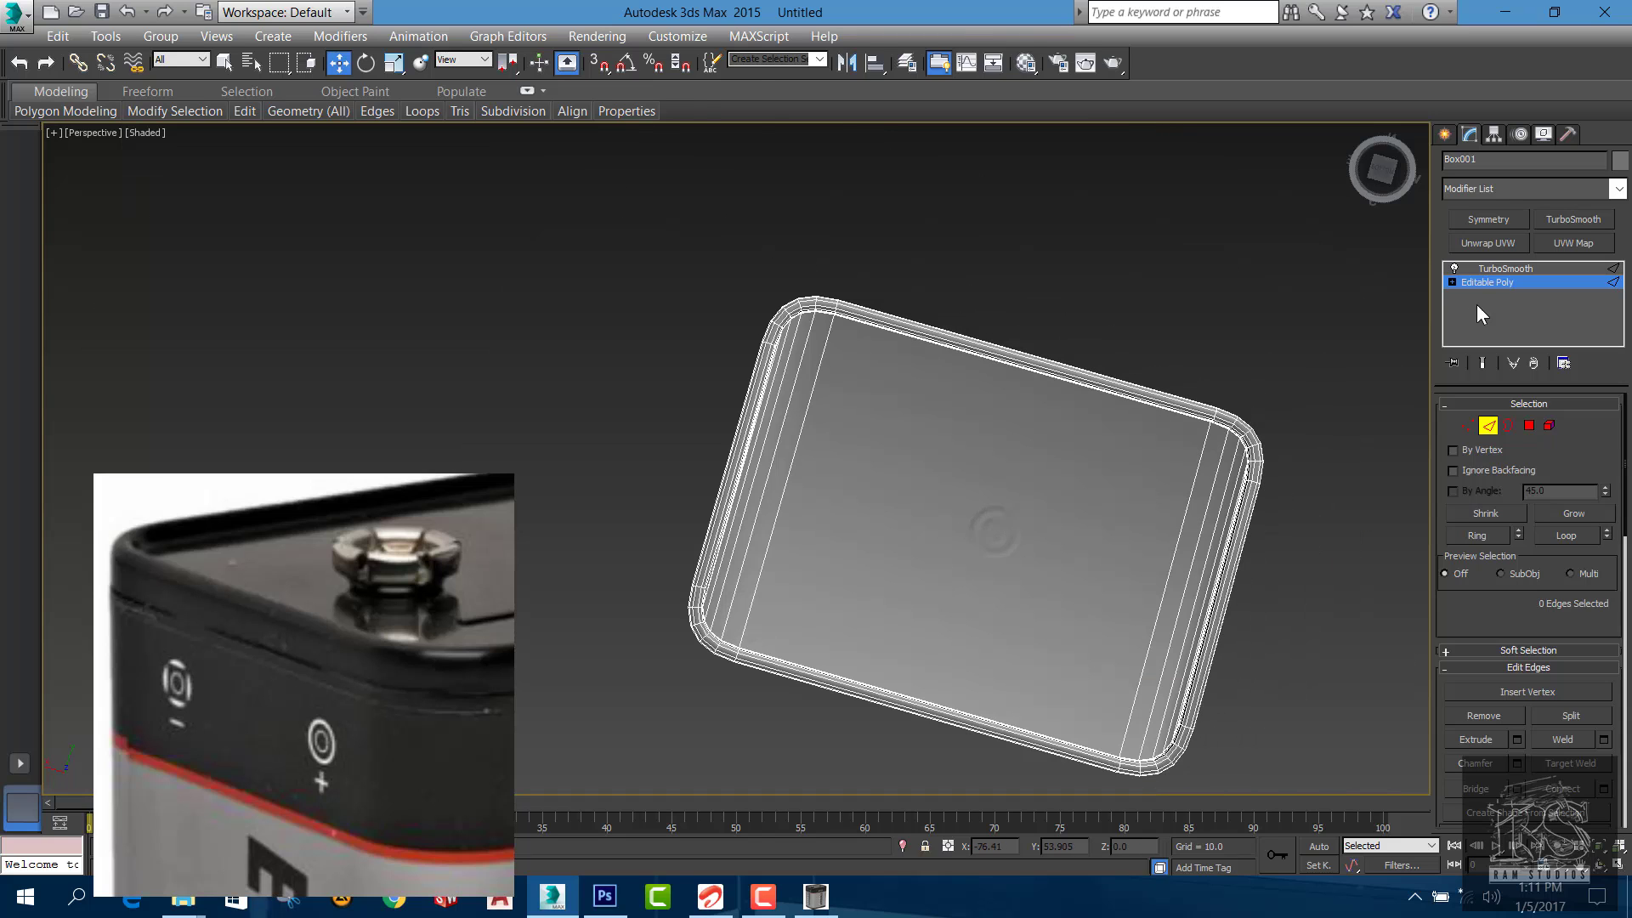
{"action": "left_click", "coordinate": [1497, 267]}
{"action": "left_click", "coordinate": [1171, 316]}
{"action": "scroll", "coordinate": [1166, 371], "scroll_direction": "down", "scroll_amount": 2}
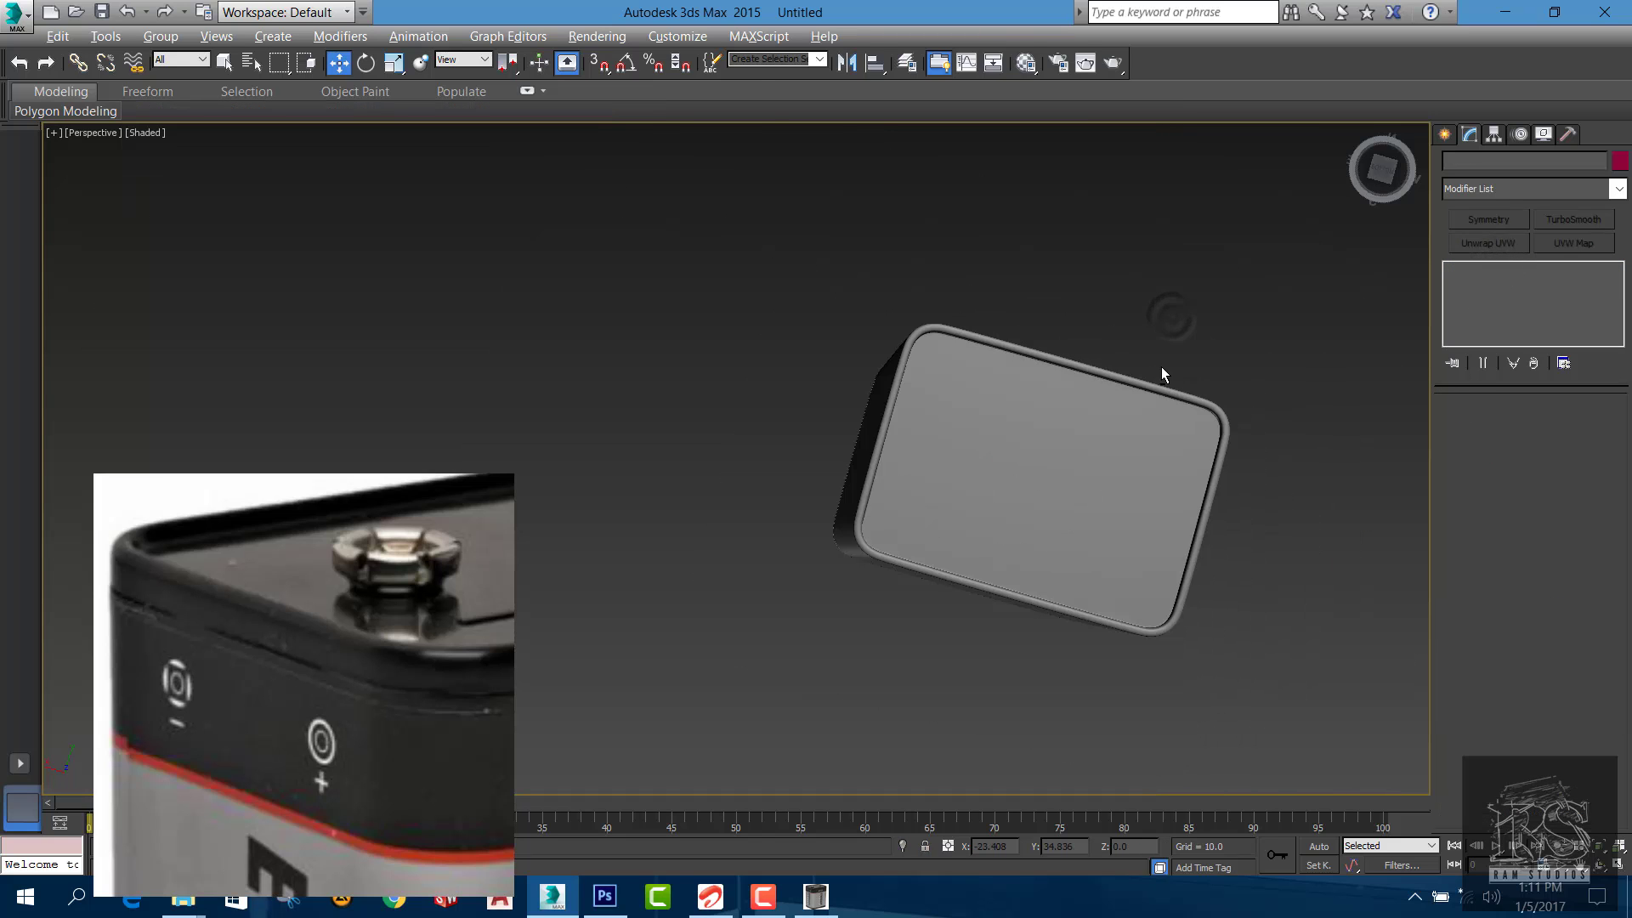
{"action": "middle_click_drag", "start_coordinate": [1164, 374], "coordinate": [1150, 576], "text": "alt"}
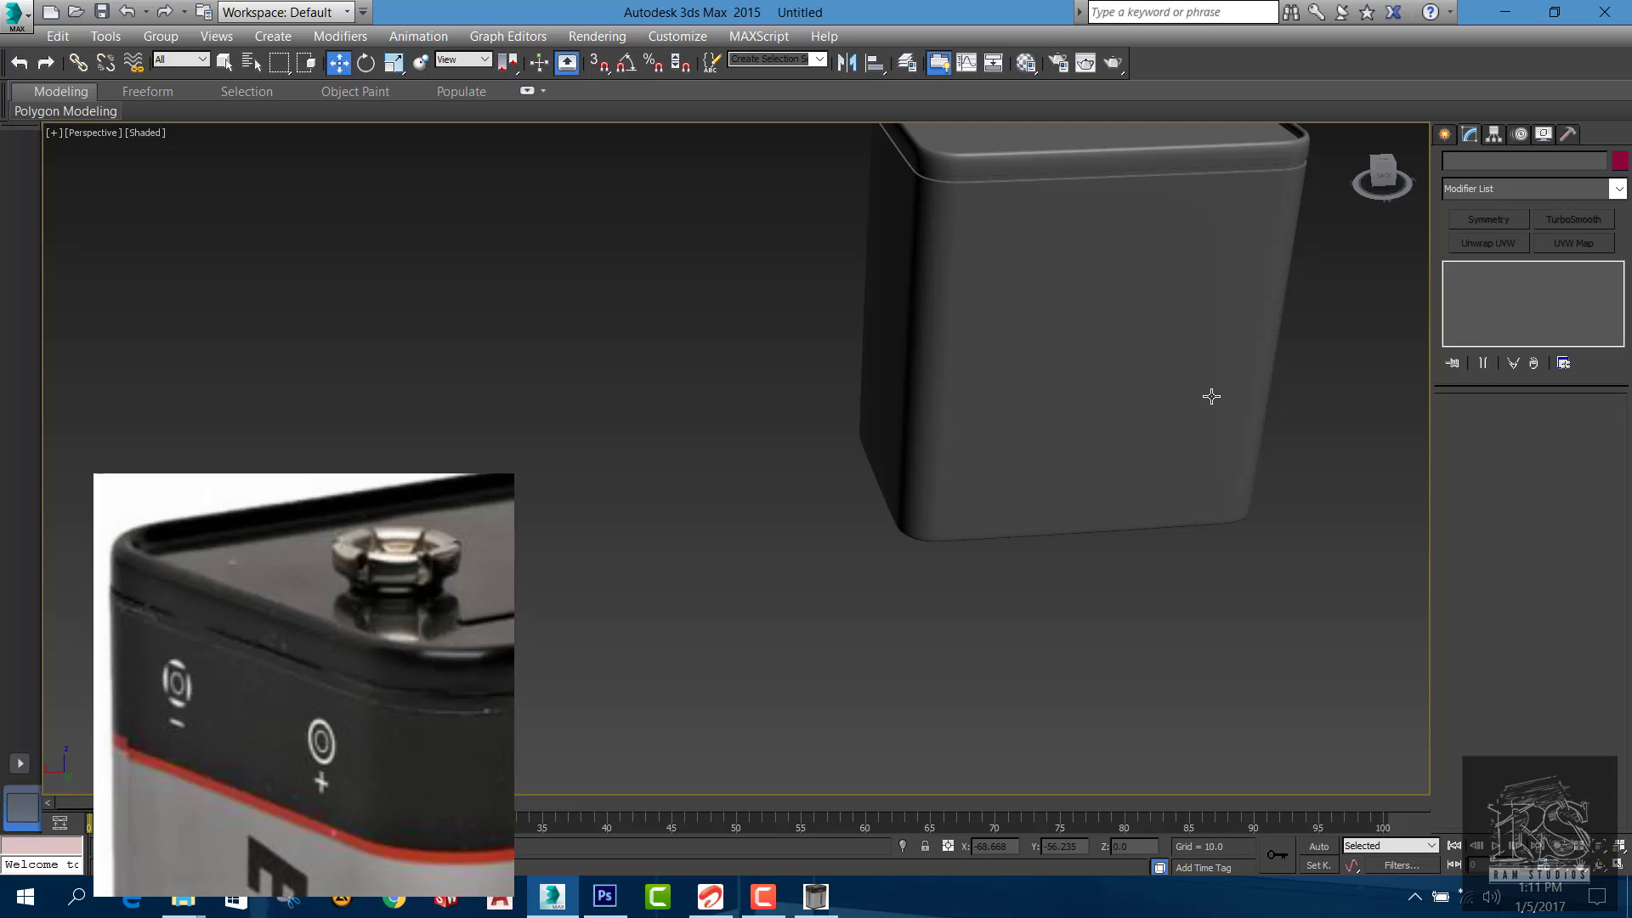
{"action": "middle_click_drag", "start_coordinate": [1211, 396], "coordinate": [820, 488], "text": "alt"}
{"action": "scroll", "coordinate": [854, 381], "scroll_direction": "up", "scroll_amount": 3}
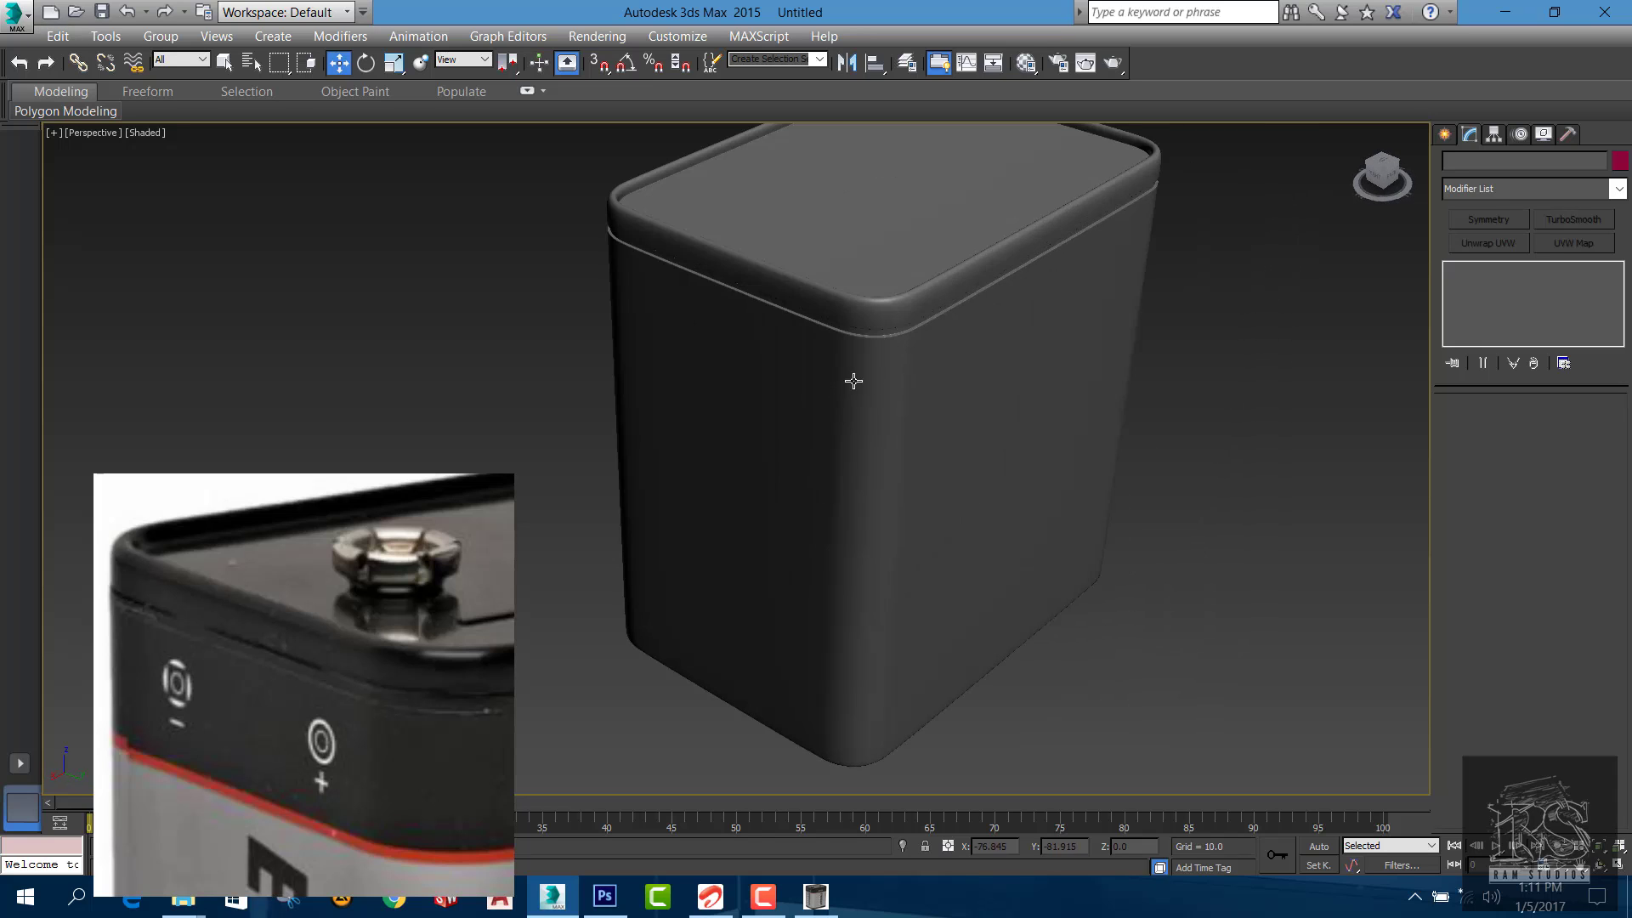
{"action": "middle_click_drag", "start_coordinate": [853, 381], "coordinate": [795, 452], "text": "alt"}
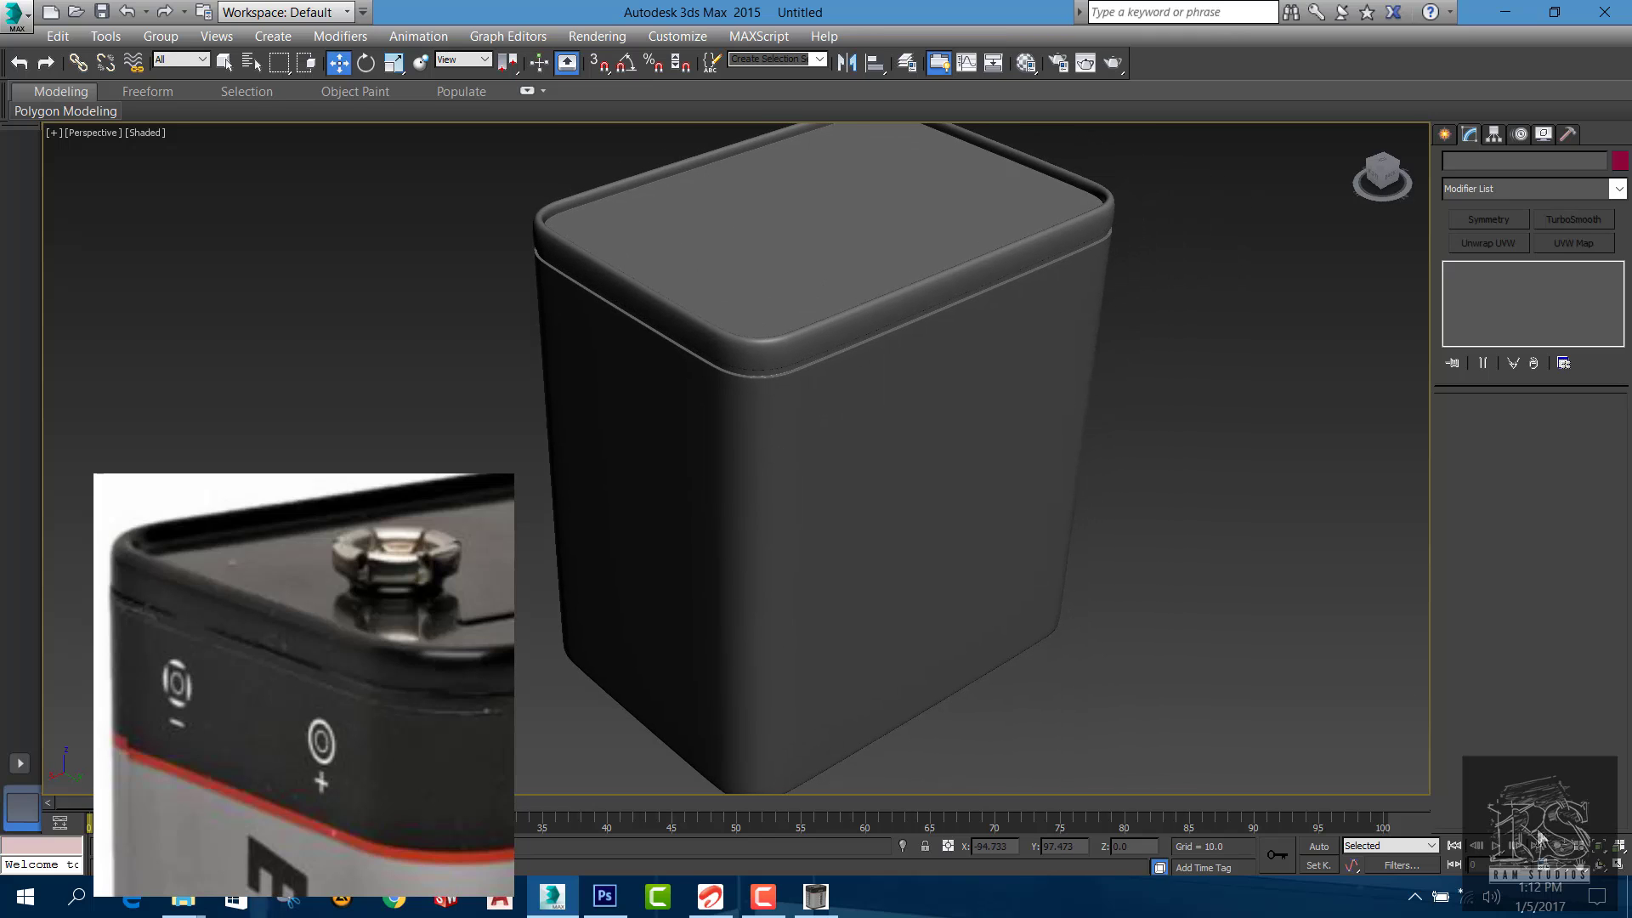
Frame the whole battery body in the perspective view, seen from above one corner
{"action": "left_click", "coordinate": [1561, 850]}
{"action": "left_click_drag", "start_coordinate": [706, 384], "coordinate": [712, 398]}
{"action": "middle_click_drag", "start_coordinate": [821, 415], "coordinate": [786, 444]}
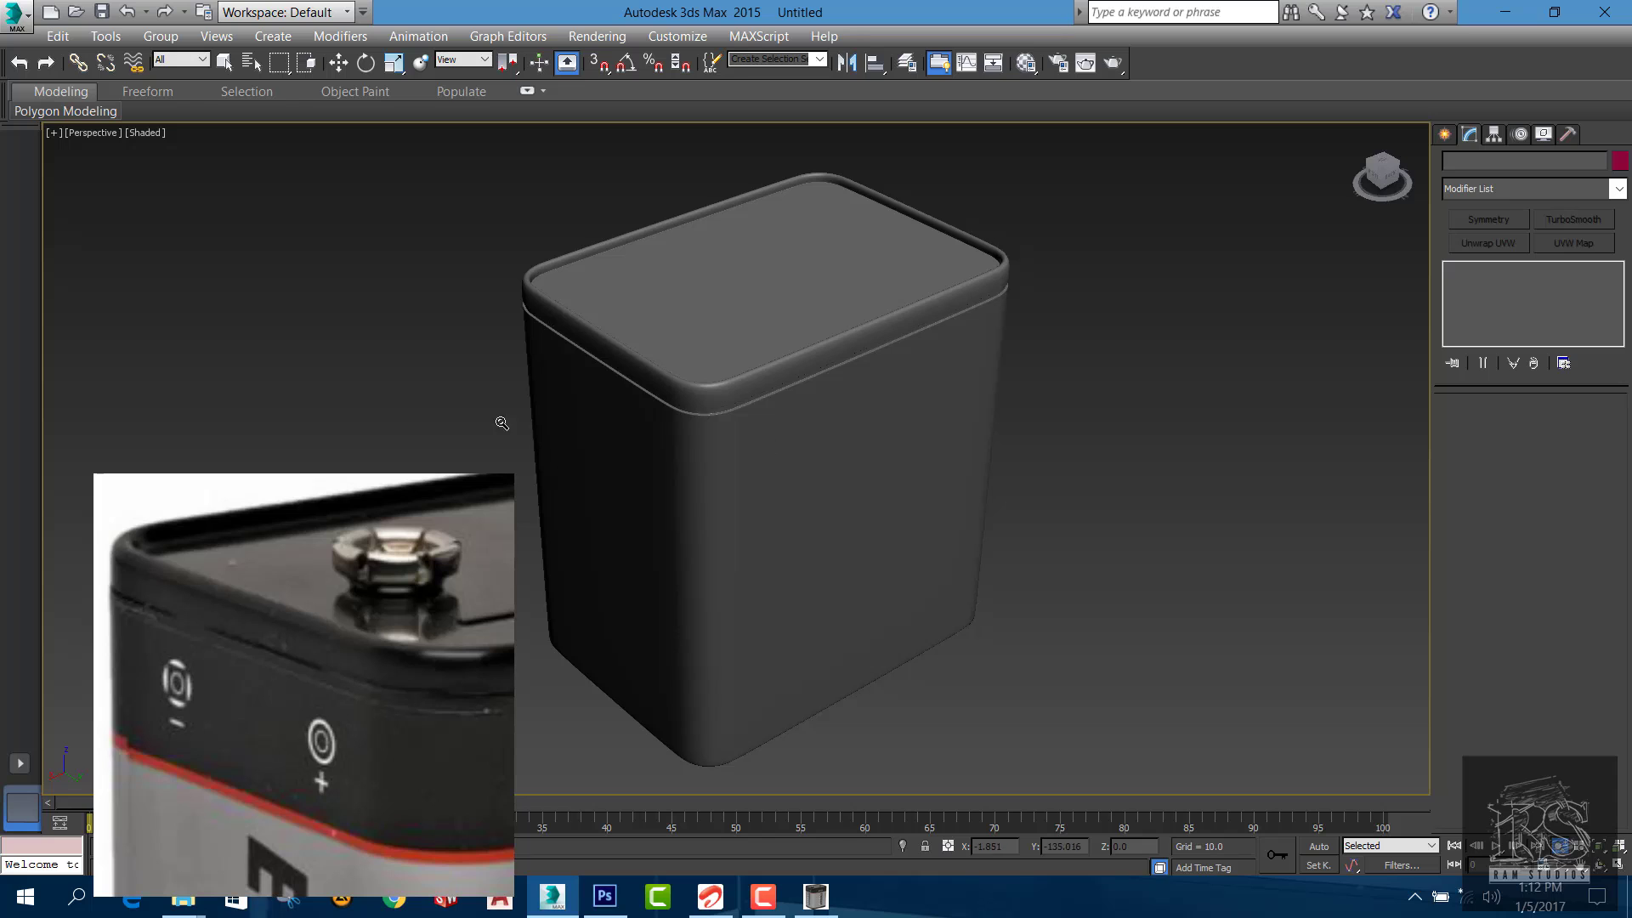
{"action": "right_click", "coordinate": [214, 213]}
{"action": "scroll", "coordinate": [214, 213], "scroll_direction": "down", "scroll_amount": 3}
{"action": "scroll", "coordinate": [380, 257], "scroll_direction": "up", "scroll_amount": 4}
{"action": "scroll", "coordinate": [452, 289], "scroll_direction": "down", "scroll_amount": 2}
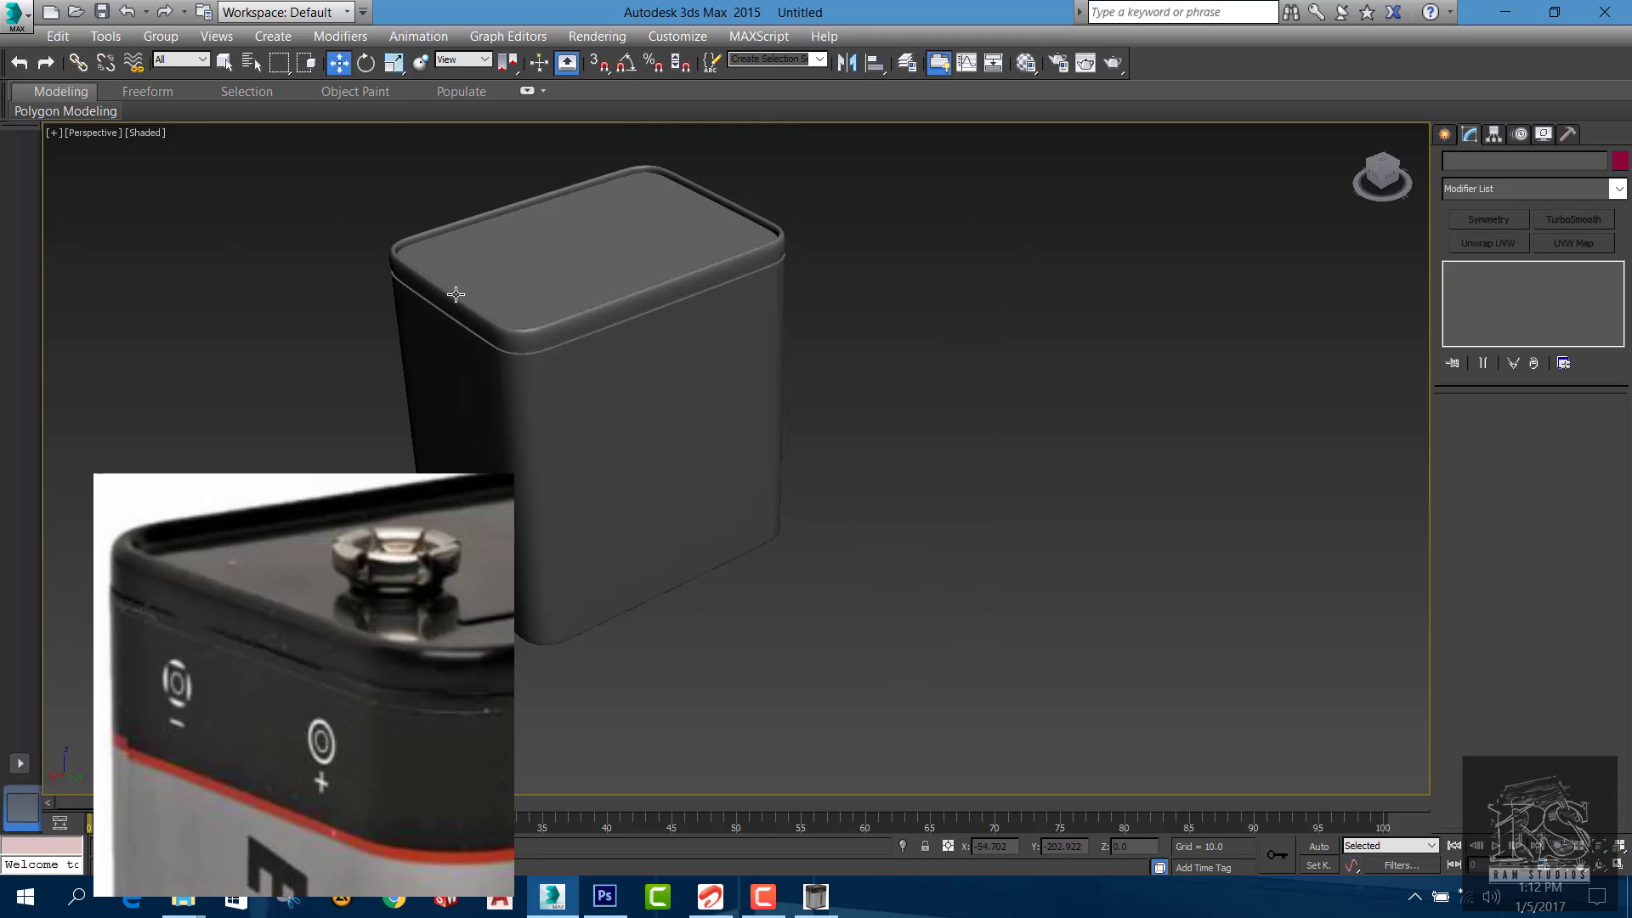
{"action": "middle_click_drag", "start_coordinate": [457, 294], "coordinate": [607, 385]}
{"action": "left_click", "coordinate": [607, 385]}
{"action": "left_click", "coordinate": [986, 387]}
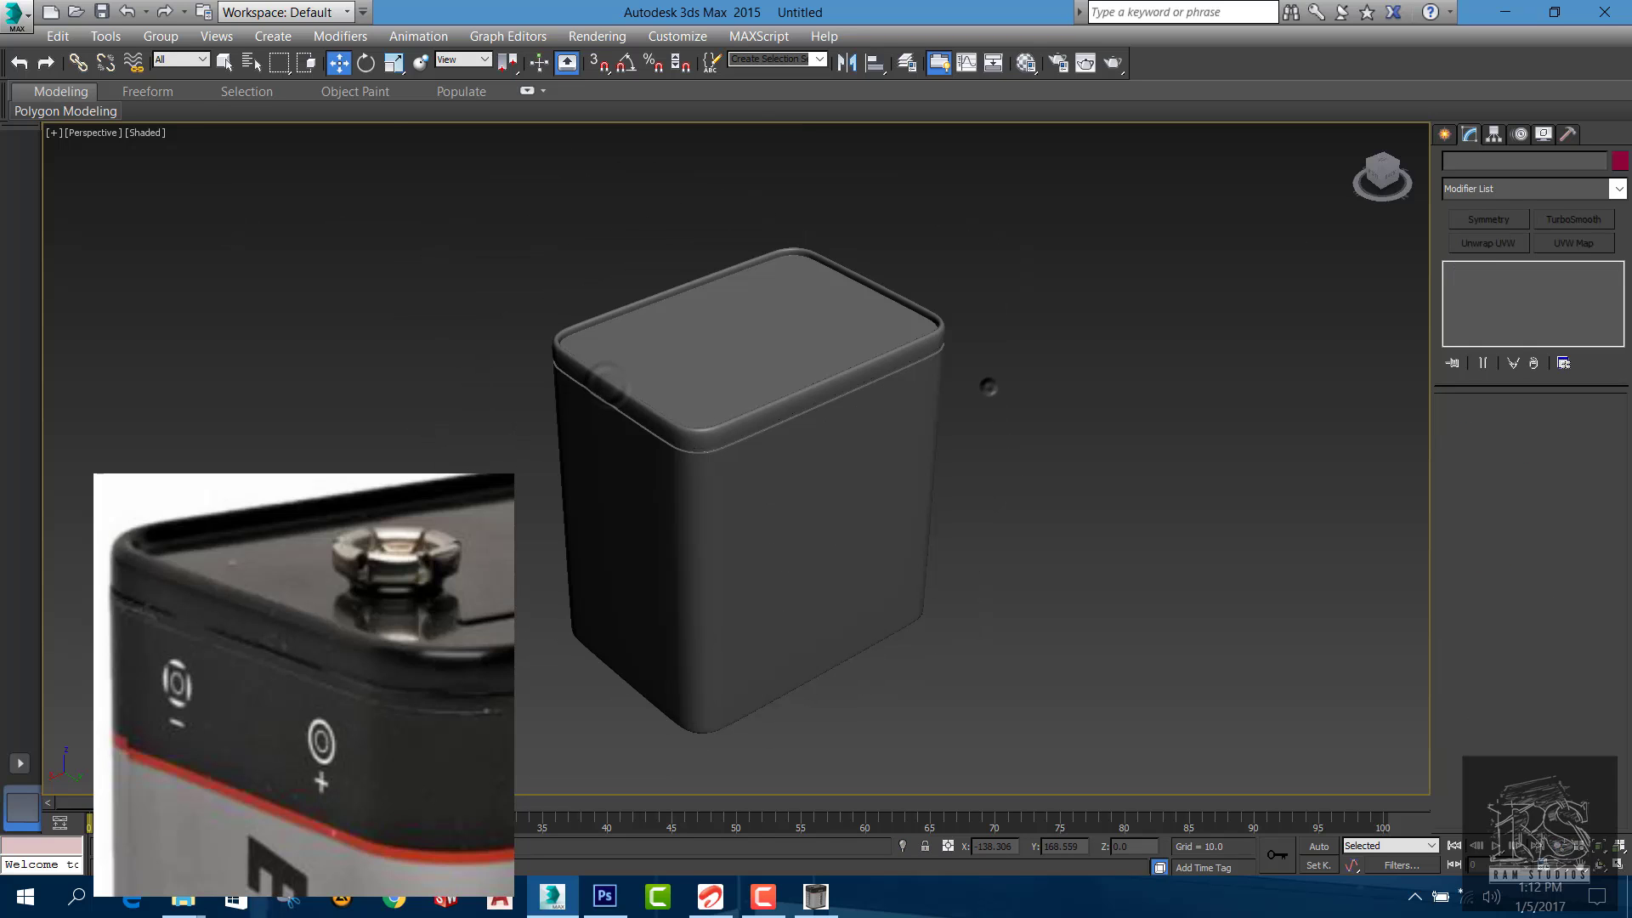
{"action": "scroll", "coordinate": [565, 364], "scroll_direction": "up", "scroll_amount": 4}
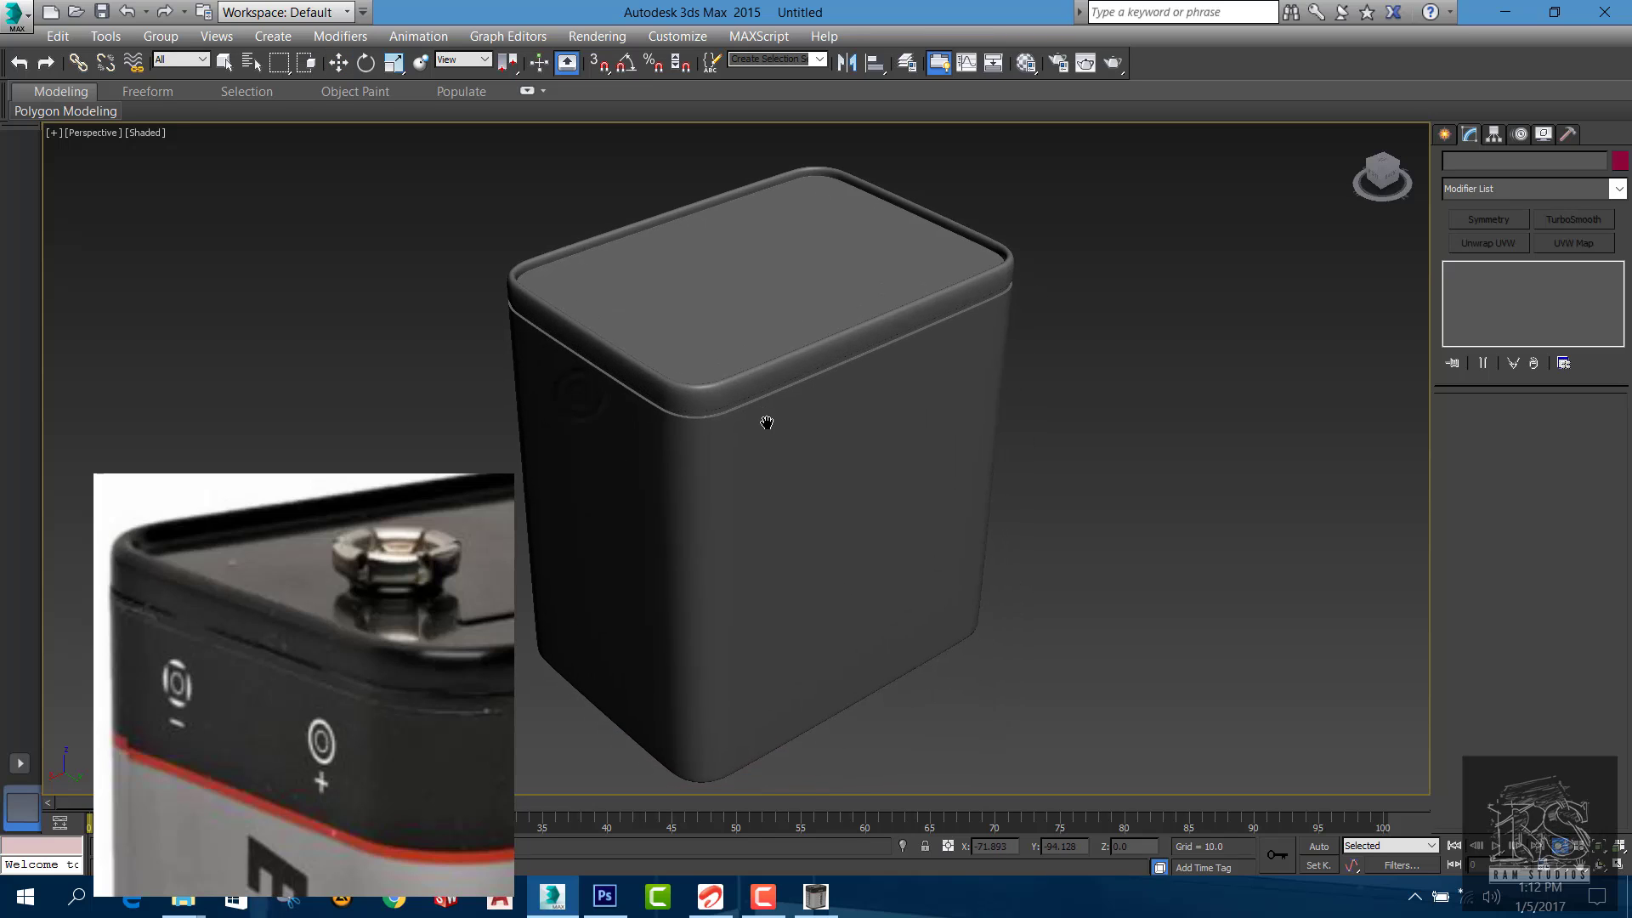
{"action": "middle_click_drag", "start_coordinate": [761, 418], "coordinate": [749, 424]}
{"action": "scroll", "coordinate": [760, 438], "scroll_direction": "up", "scroll_amount": 2}
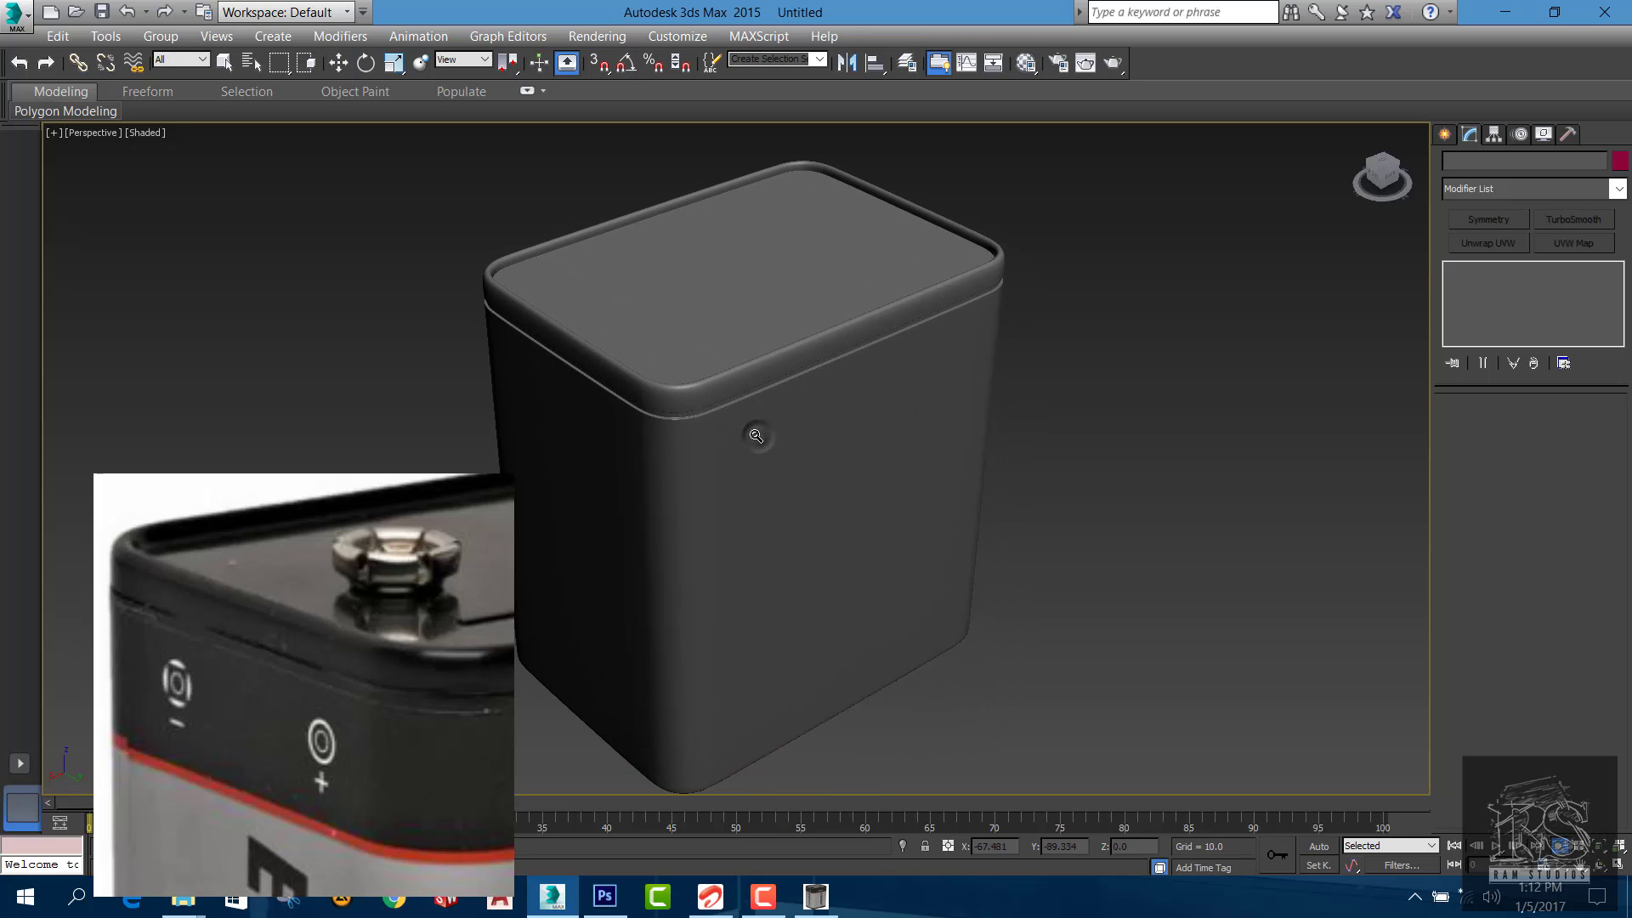
{"action": "right_click", "coordinate": [284, 178]}
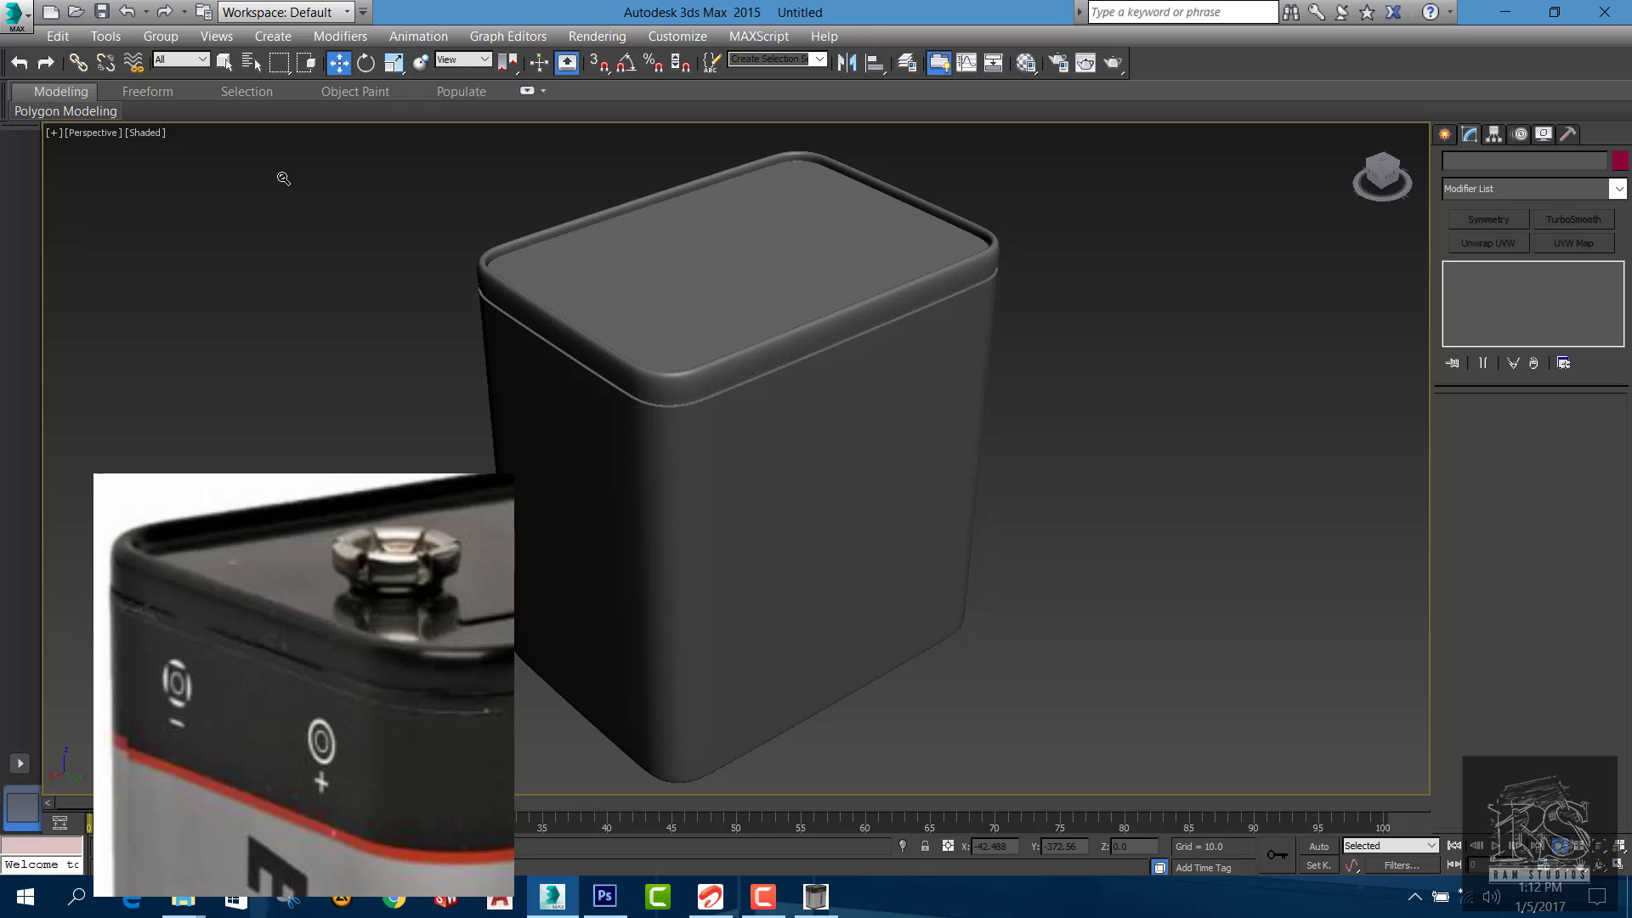
Set the perspective viewport's shading to Realistic, then move the reference picture clear of the model and zoom it out to show the whole battery
{"action": "left_click", "coordinate": [150, 135]}
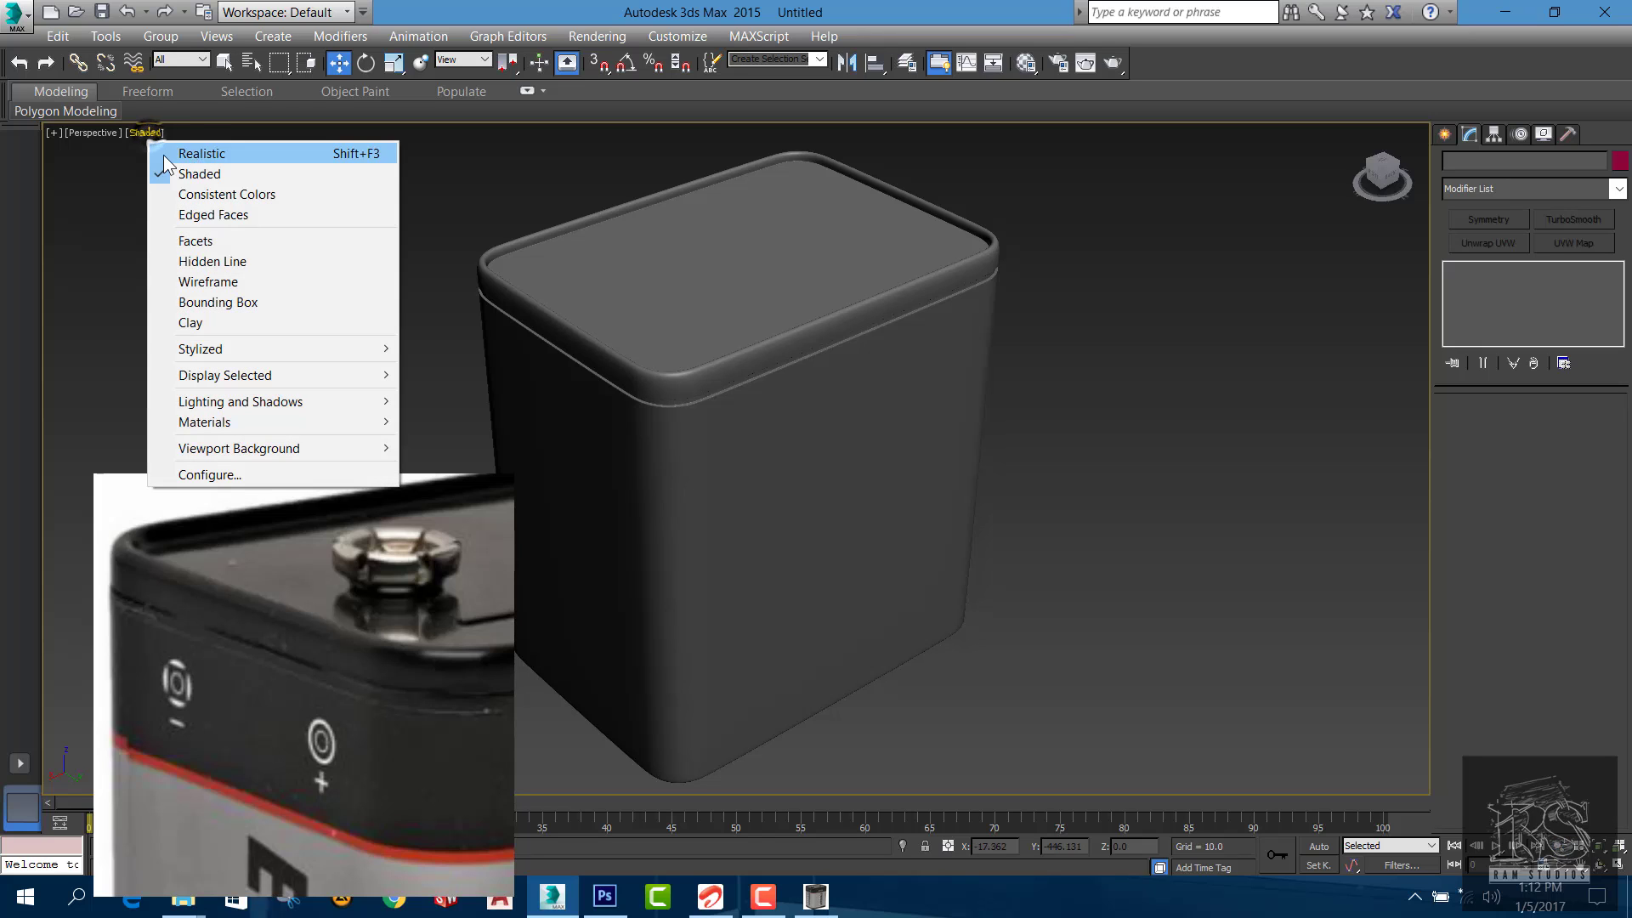
{"action": "left_click", "coordinate": [197, 153]}
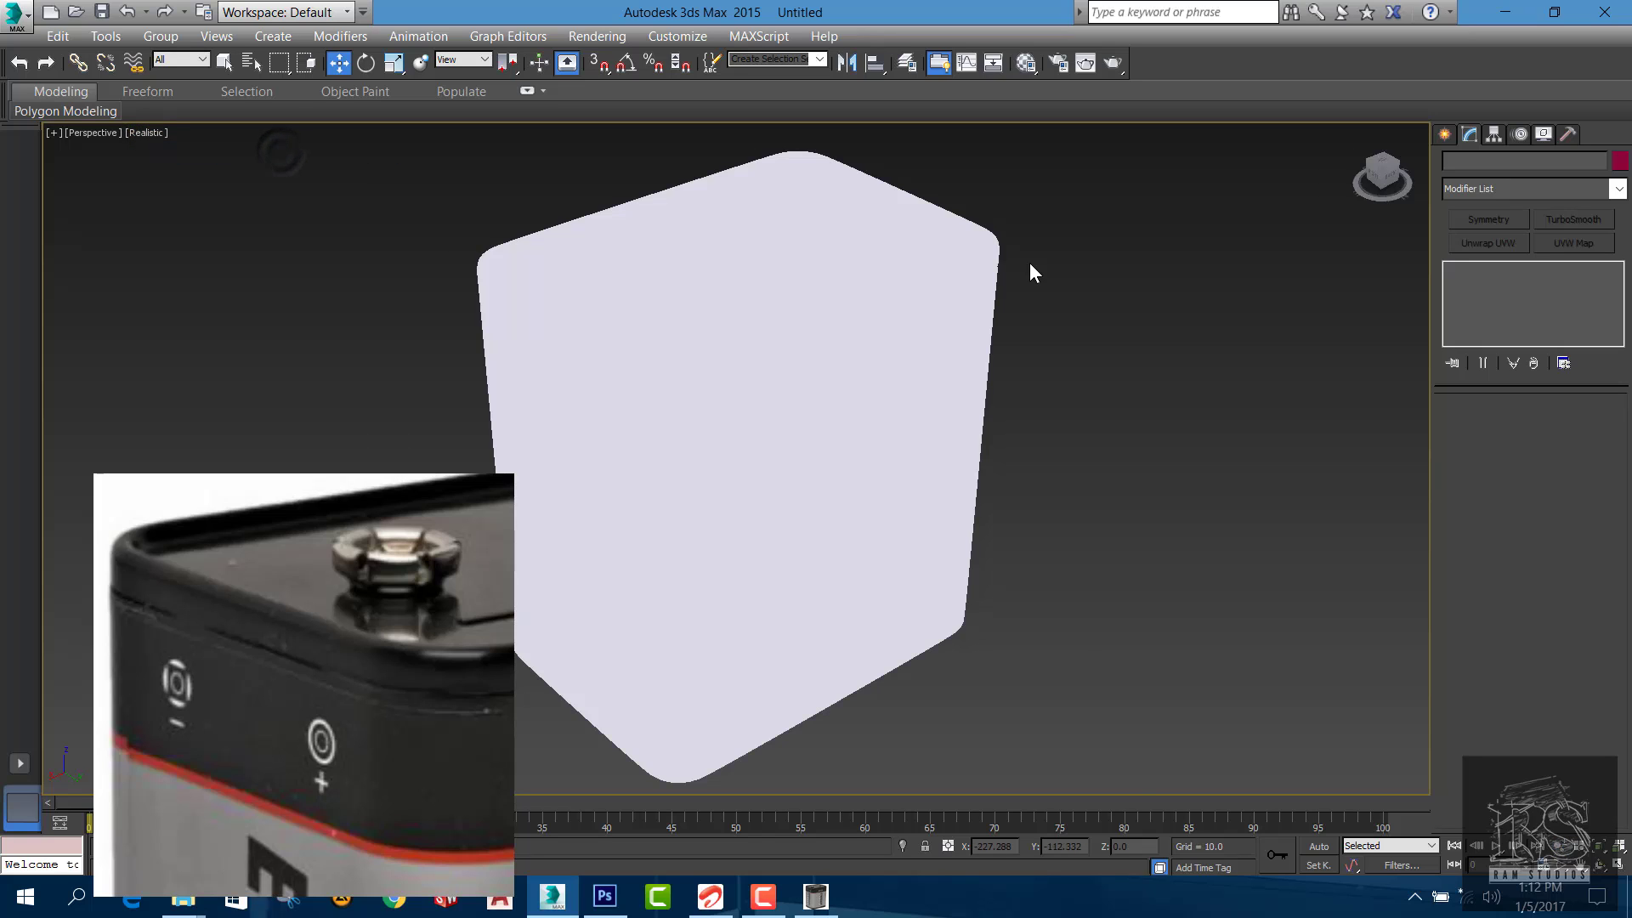
{"action": "left_click_drag", "start_coordinate": [445, 585], "coordinate": [330, 496]}
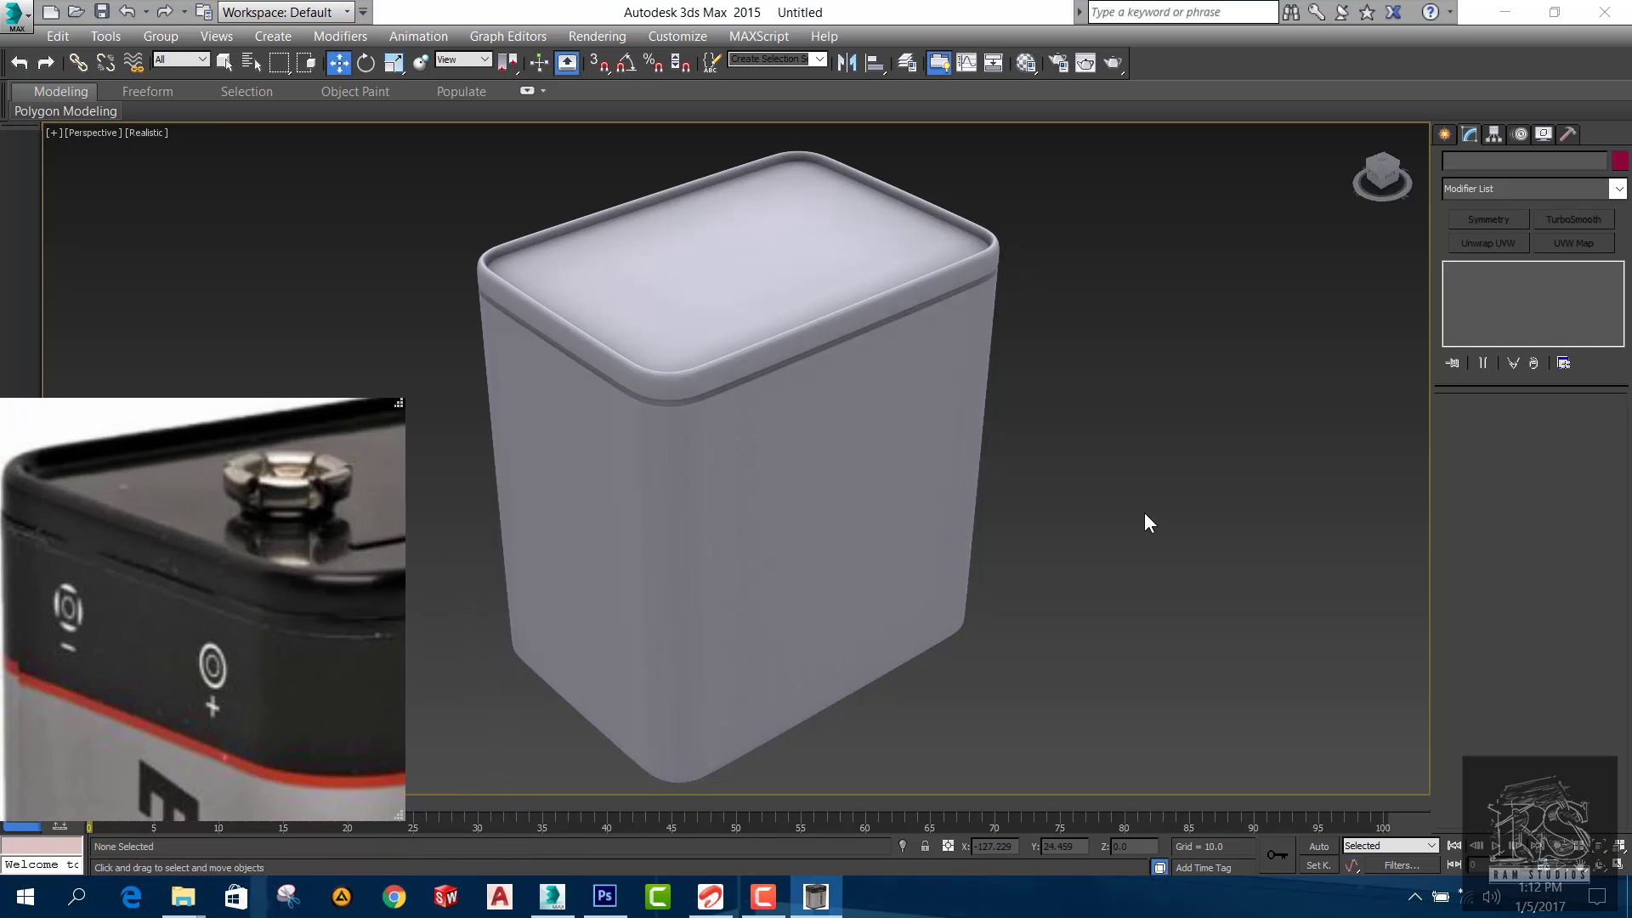
{"action": "scroll", "coordinate": [211, 608], "scroll_direction": "down", "scroll_amount": 5}
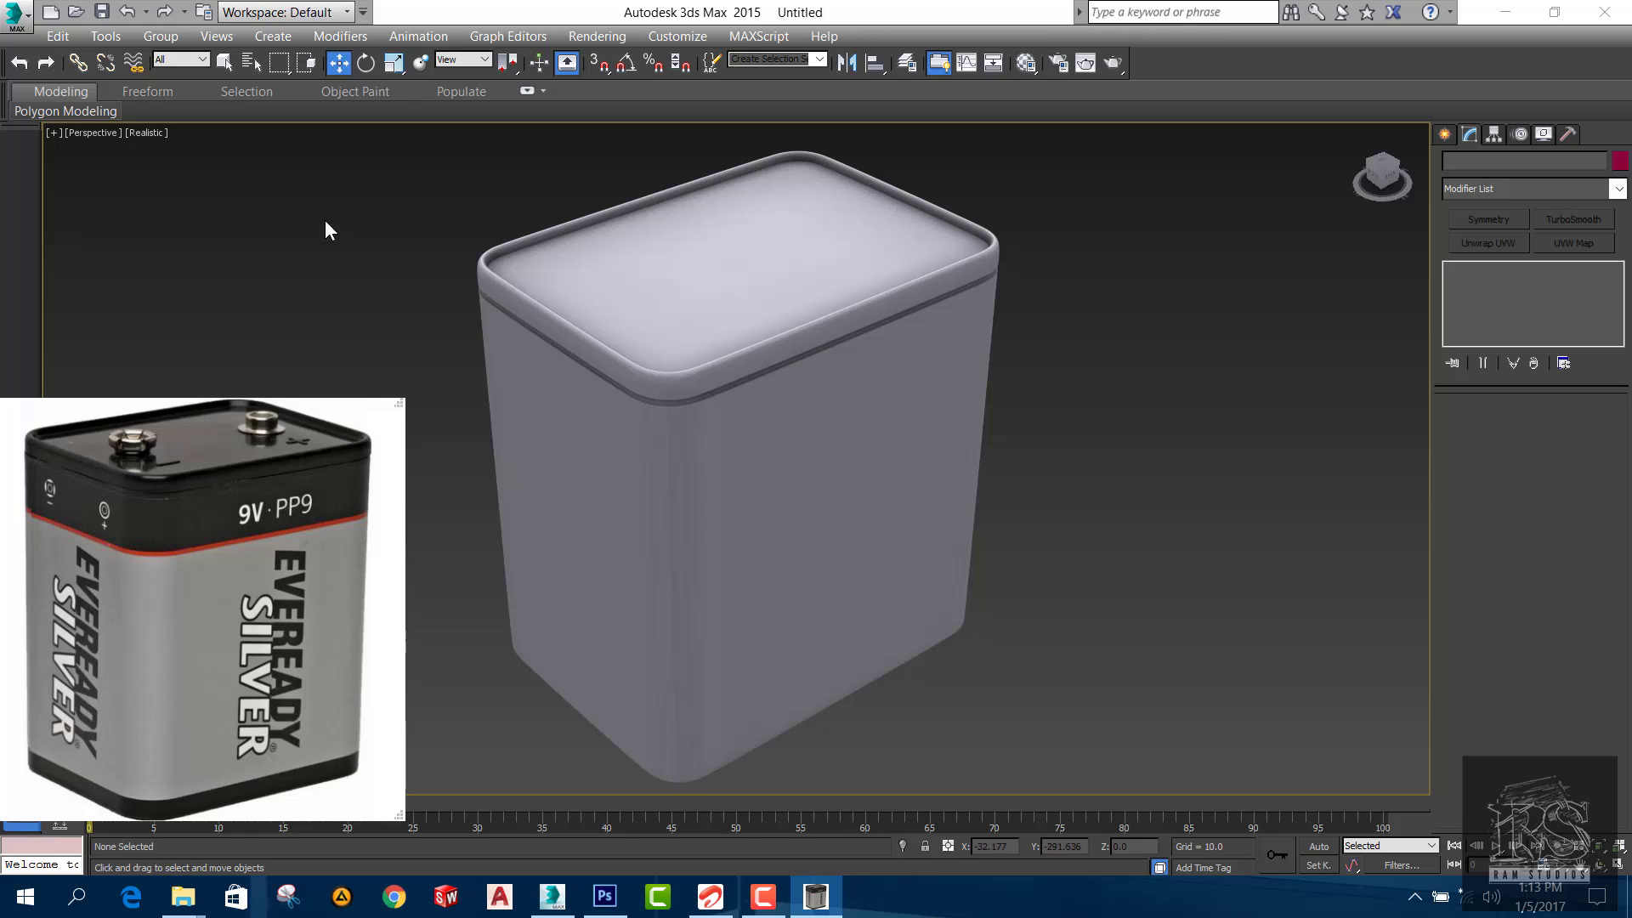
Capture a still image of the Realistic-shaded perspective viewport without adding a label
{"action": "left_click", "coordinate": [52, 133]}
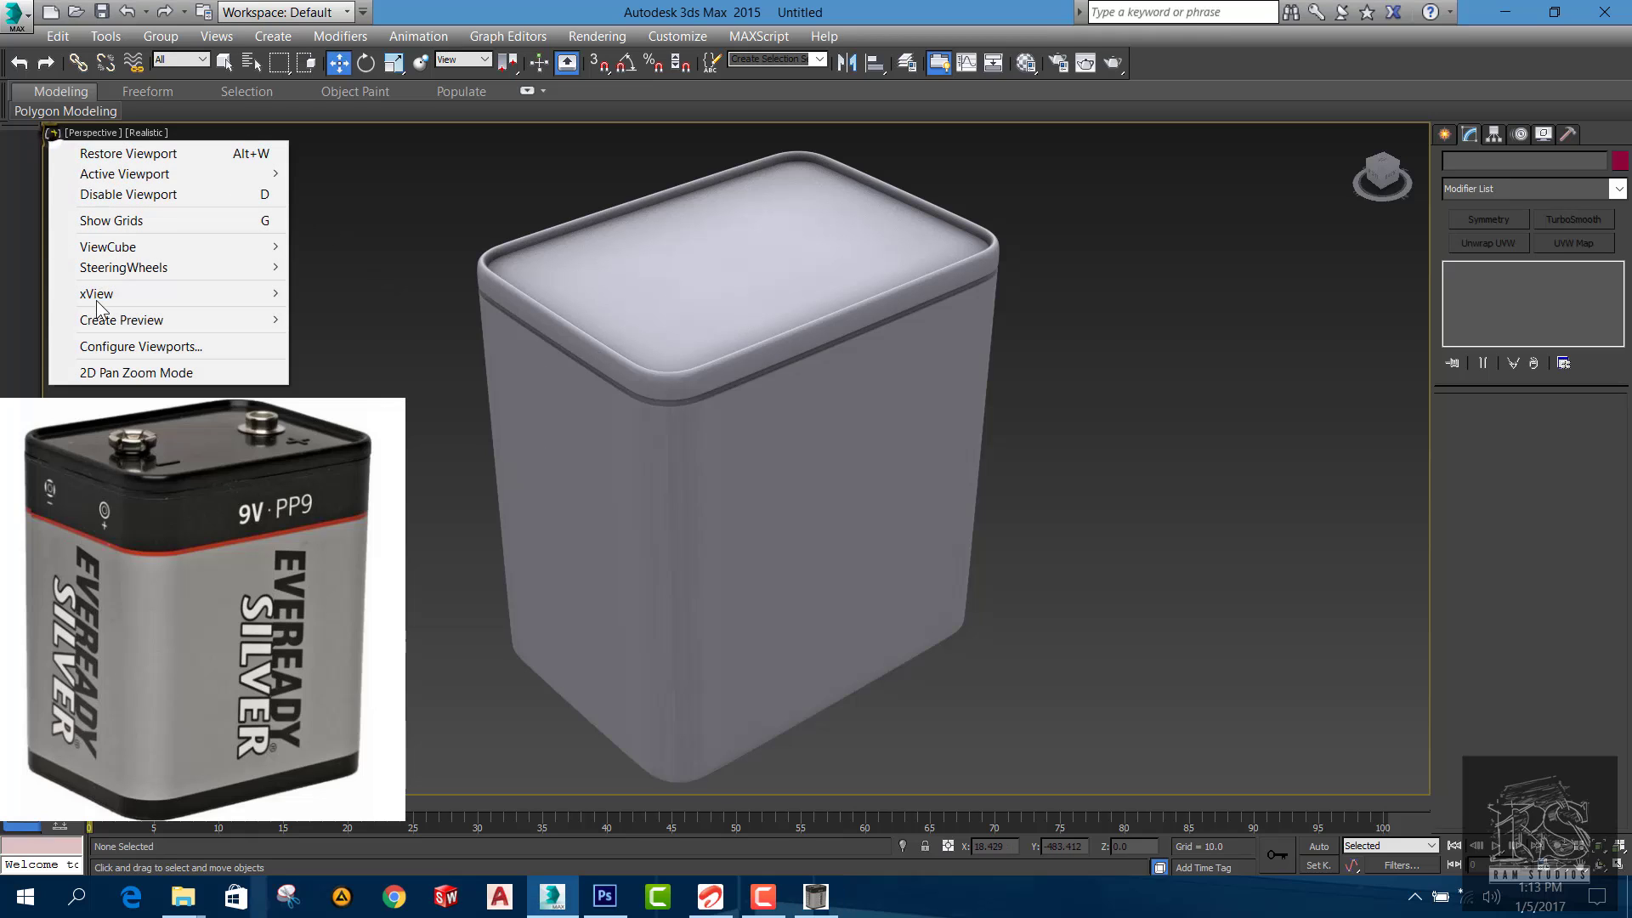
{"action": "mouse_move", "coordinate": [129, 320]}
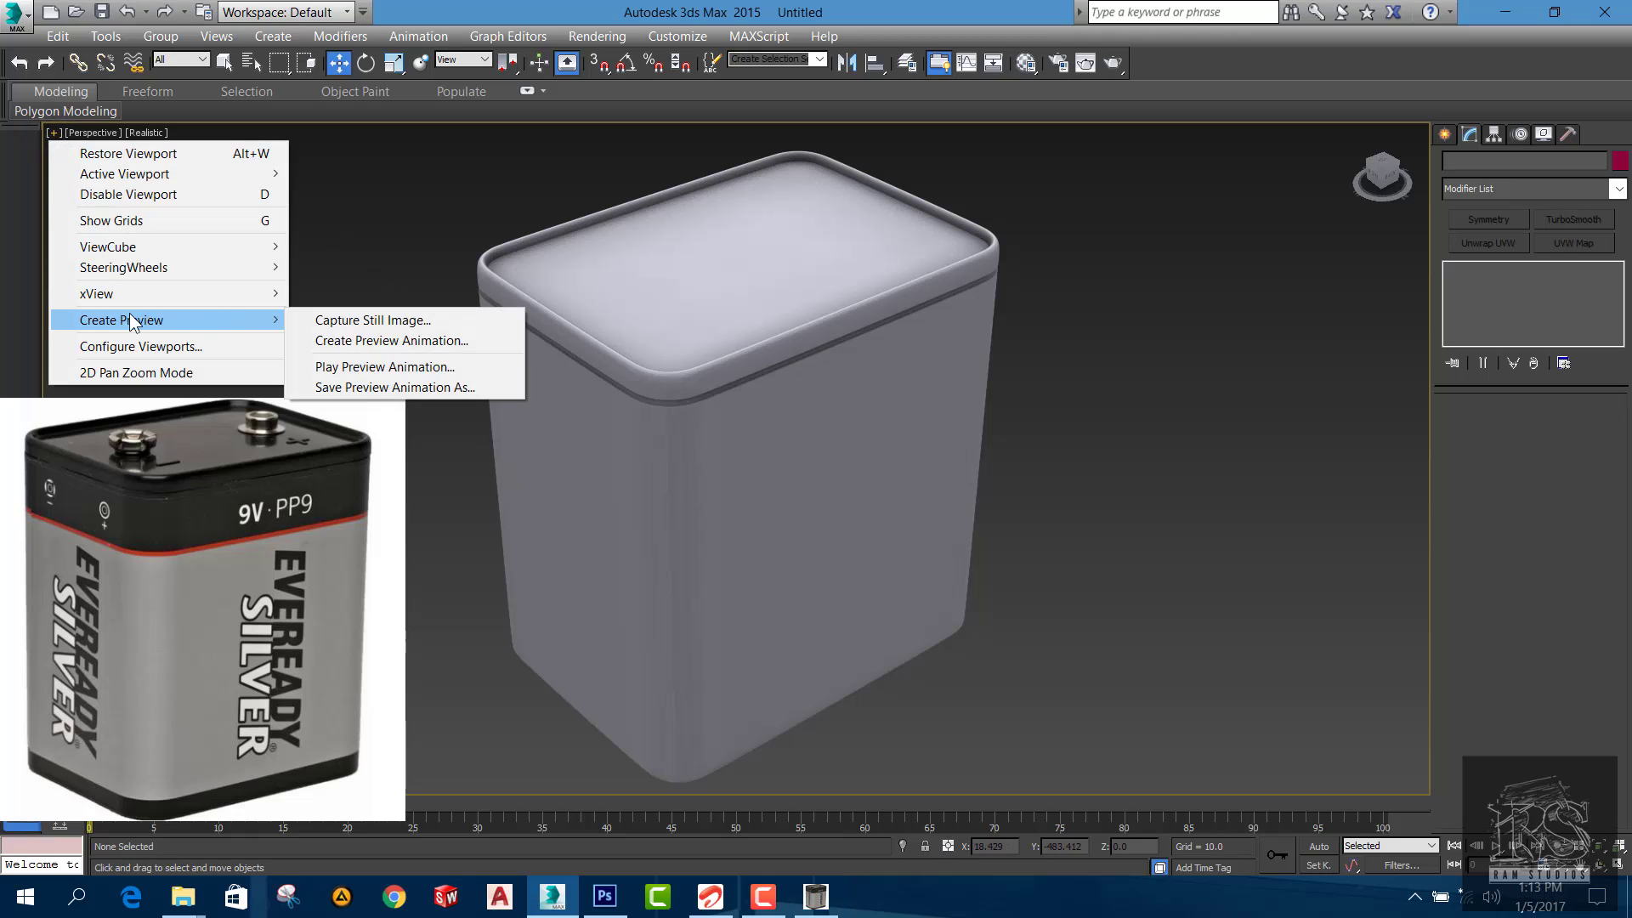
{"action": "left_click", "coordinate": [360, 319]}
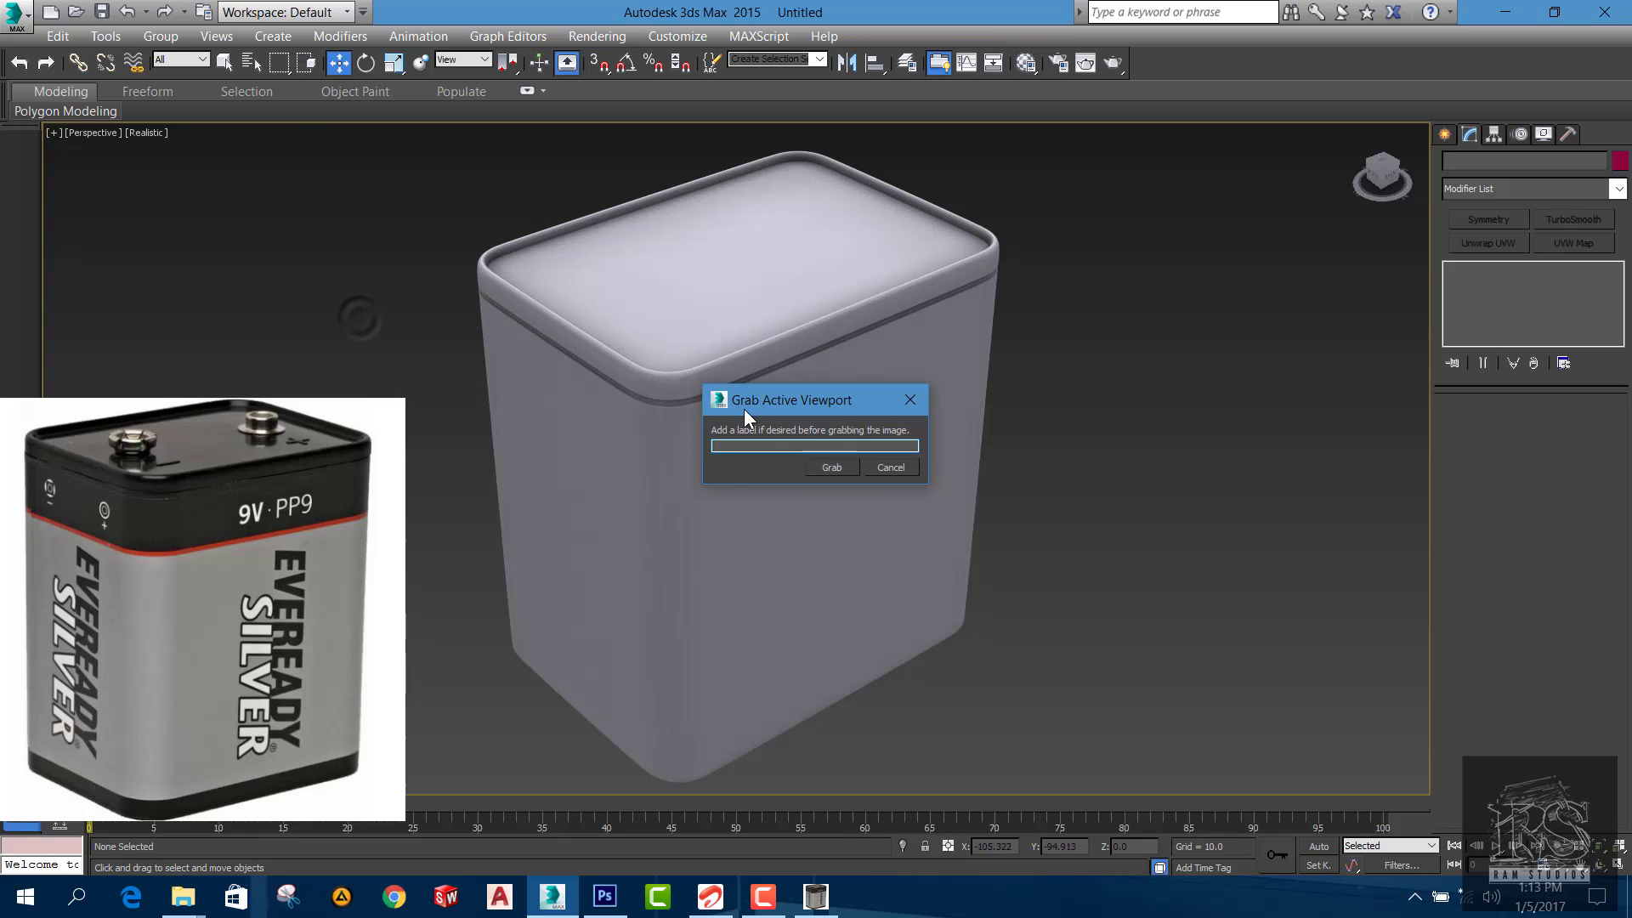
{"action": "left_click", "coordinate": [832, 468]}
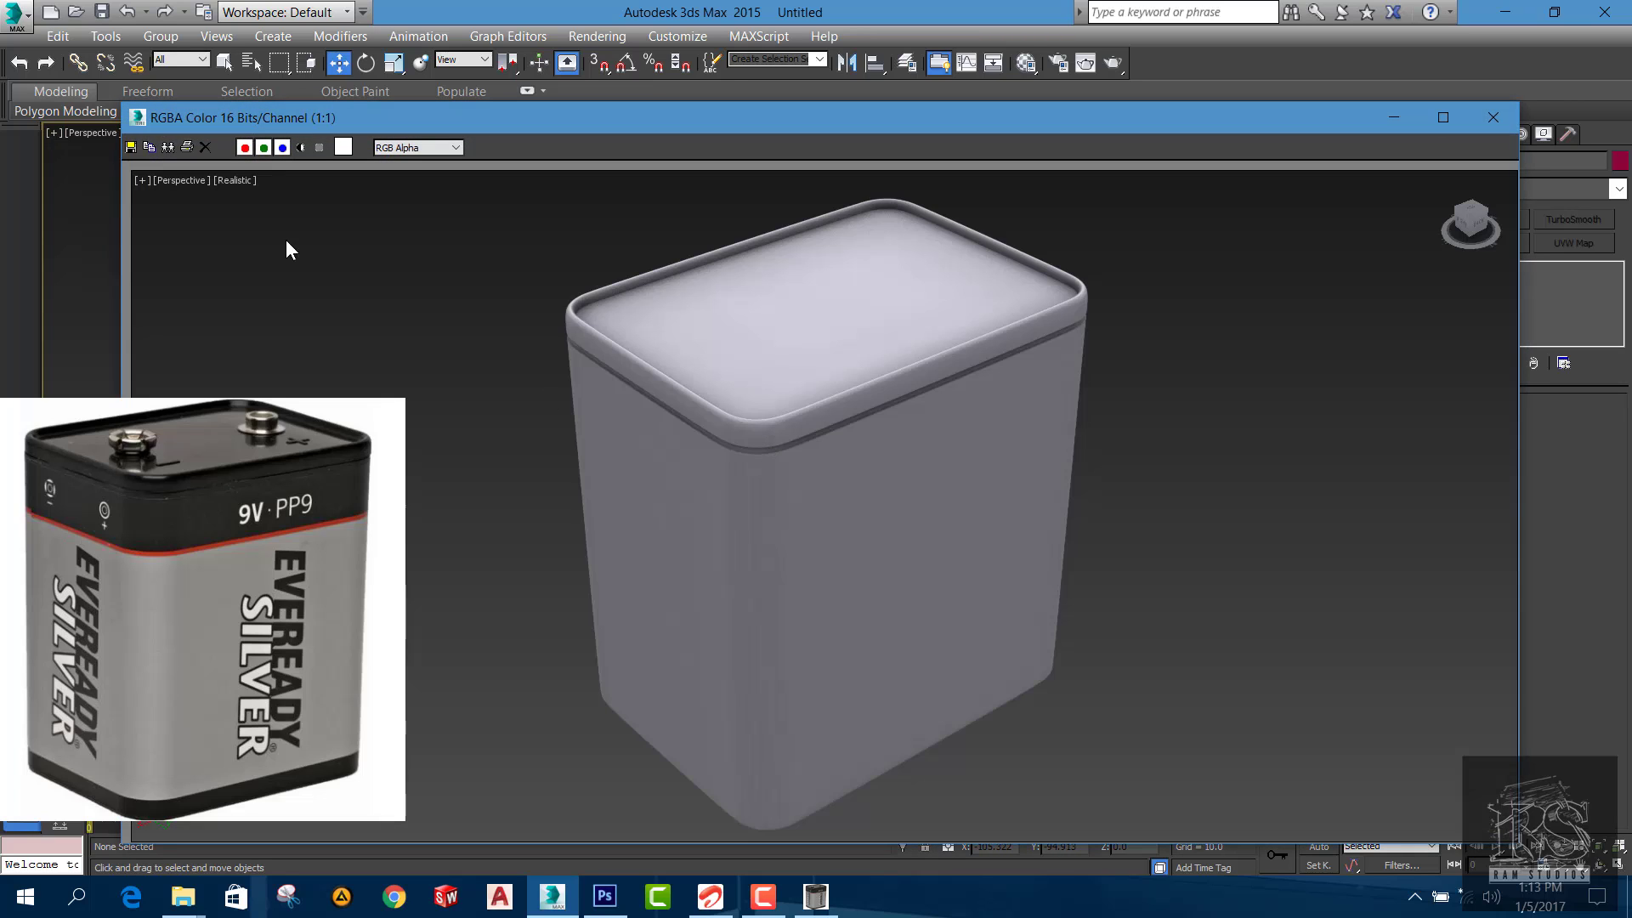
Save the captured viewport image to the Desktop as a JPEG file named zff, then close the image window
{"action": "left_click", "coordinate": [134, 148]}
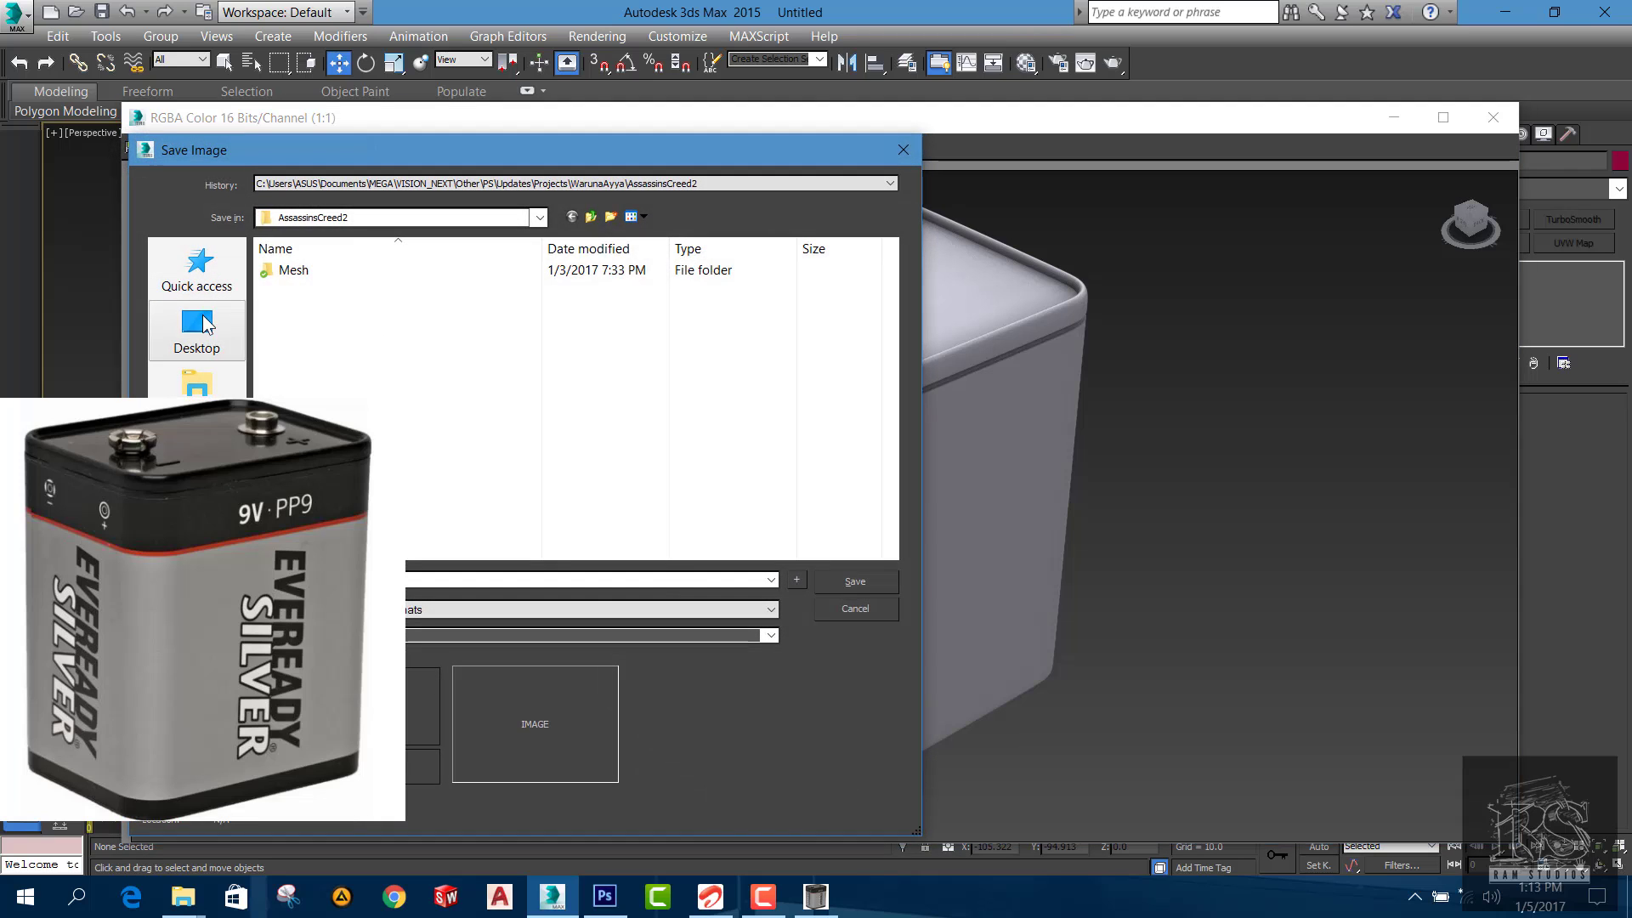
{"action": "left_click", "coordinate": [198, 330]}
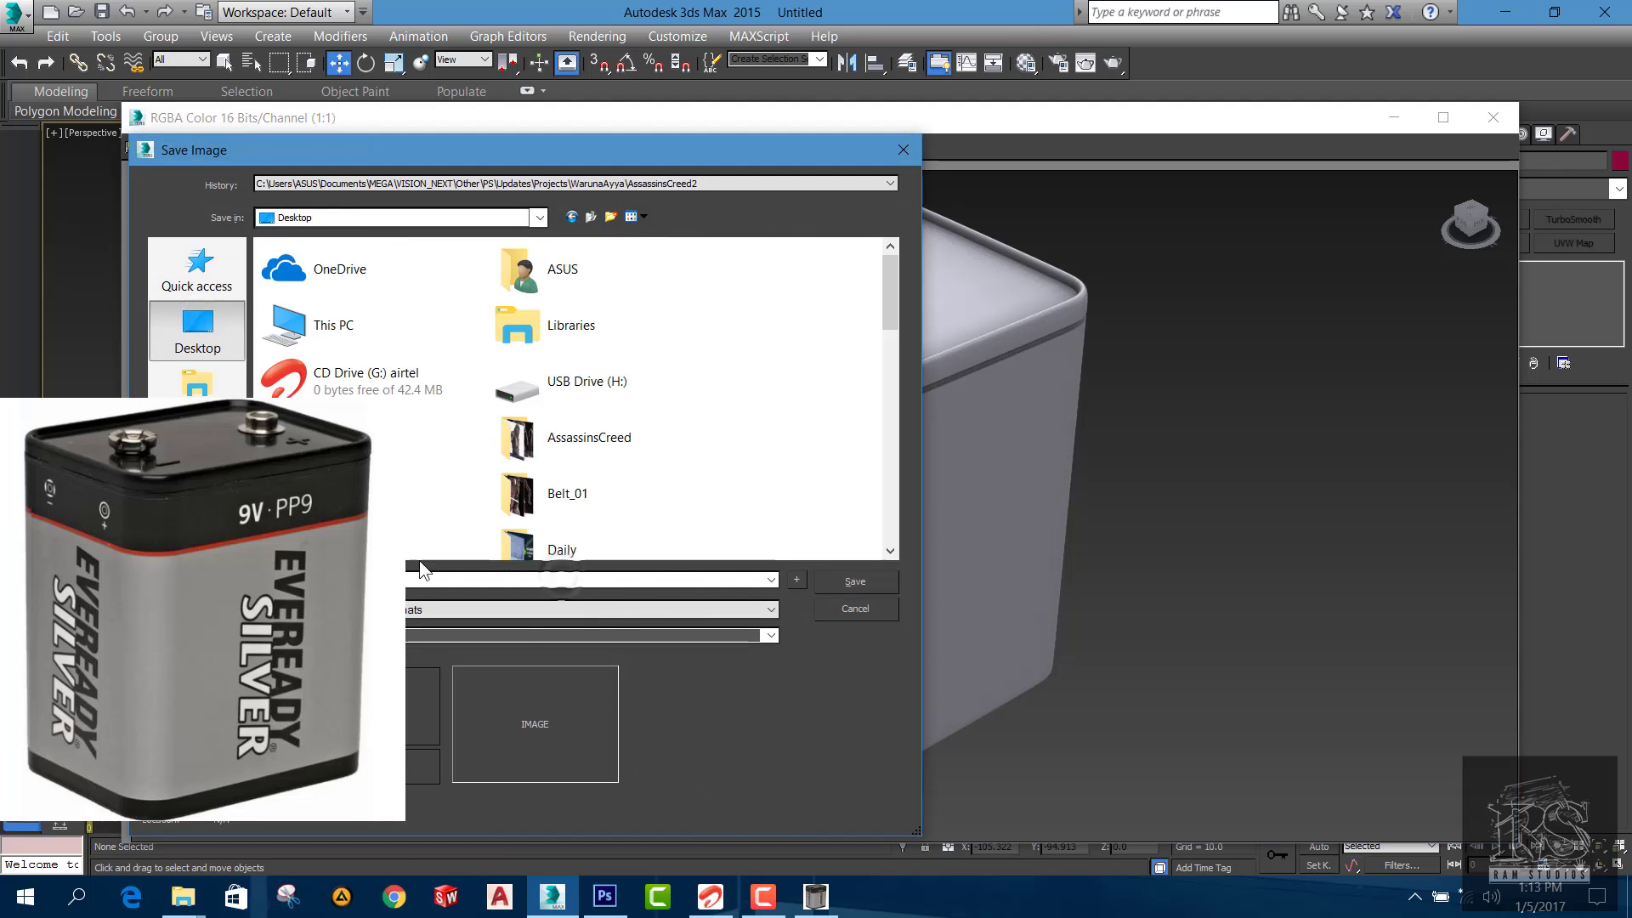
{"action": "left_click", "coordinate": [327, 478]}
{"action": "left_click_drag", "start_coordinate": [360, 467], "coordinate": [1489, 312]}
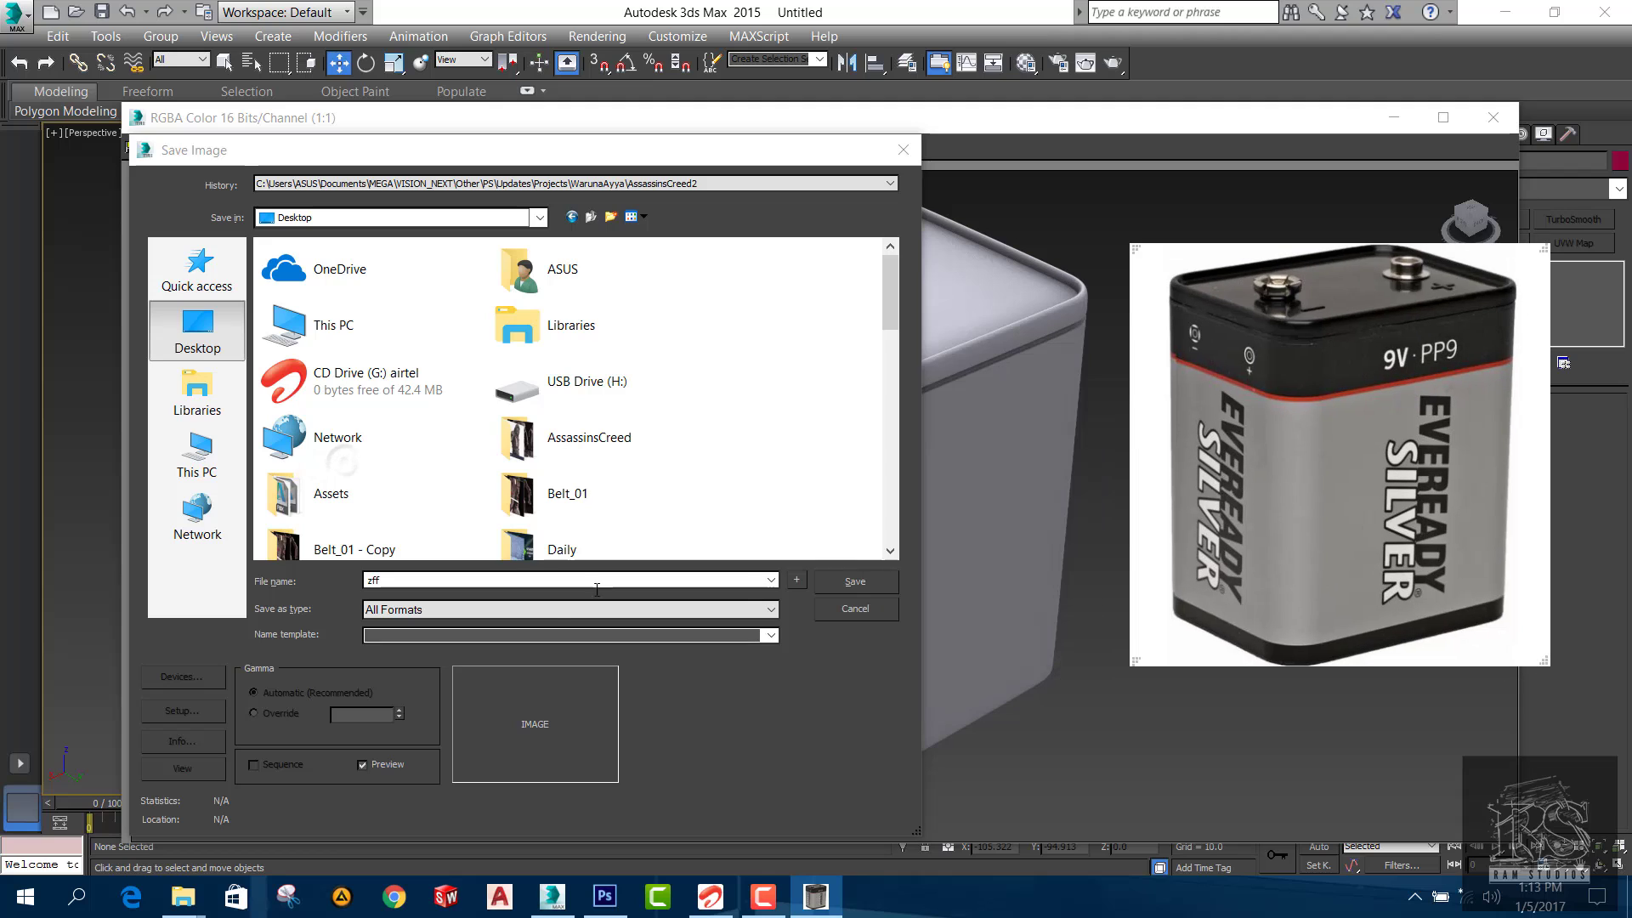
{"action": "left_click", "coordinate": [570, 609]}
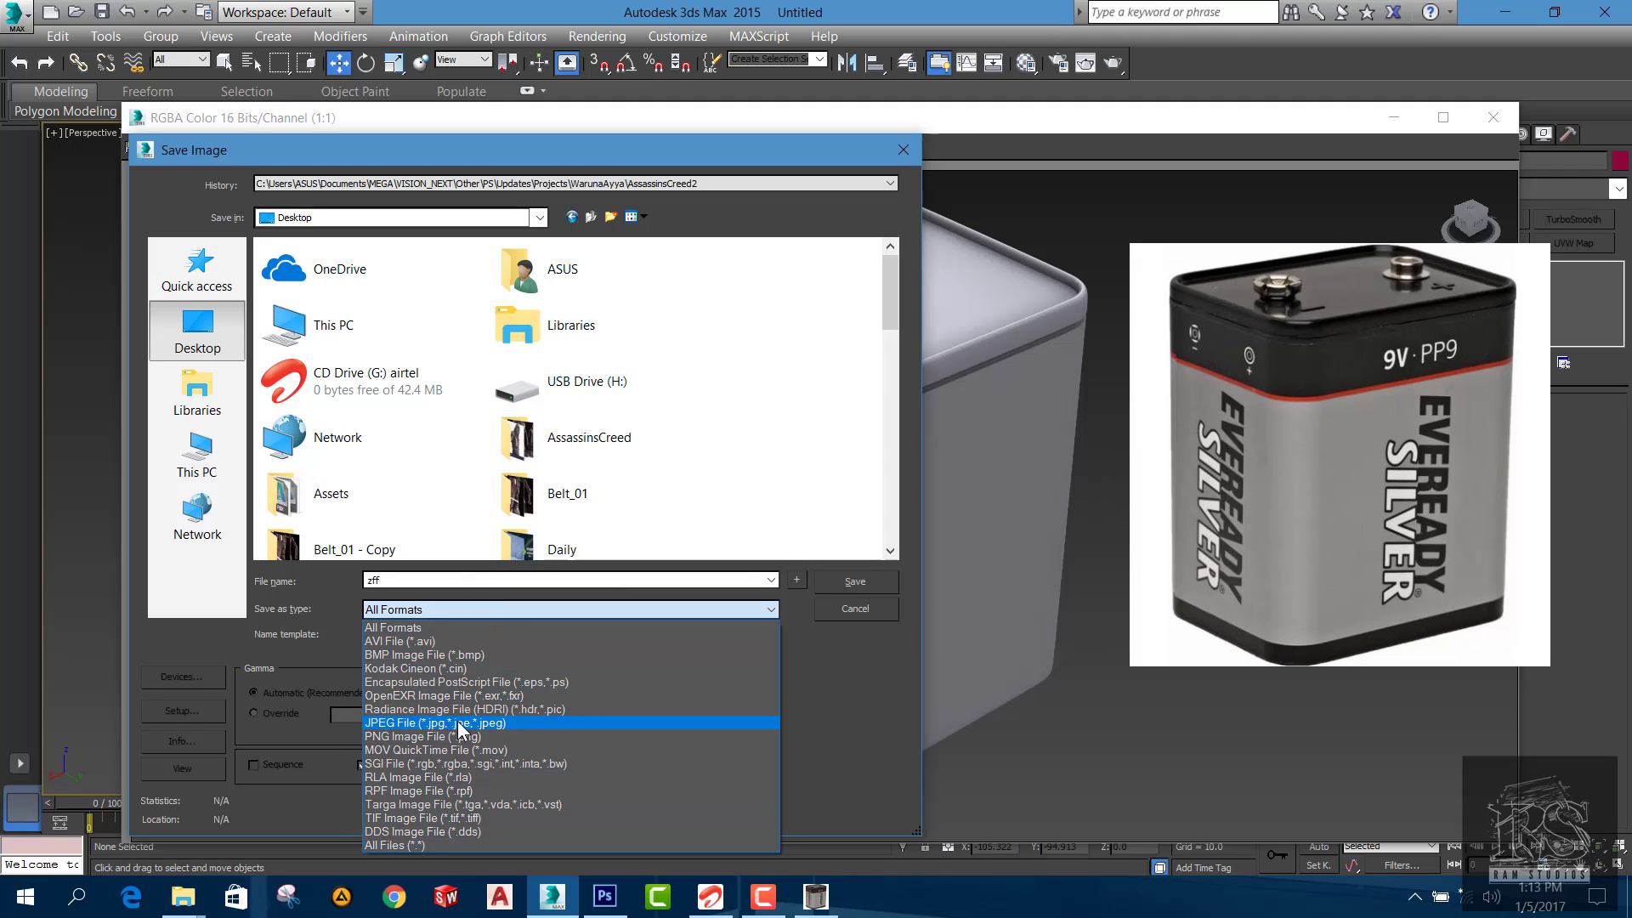
{"action": "left_click", "coordinate": [388, 723]}
{"action": "scroll", "coordinate": [578, 473], "scroll_direction": "down", "scroll_amount": 5}
{"action": "scroll", "coordinate": [578, 473], "scroll_direction": "down", "scroll_amount": 5}
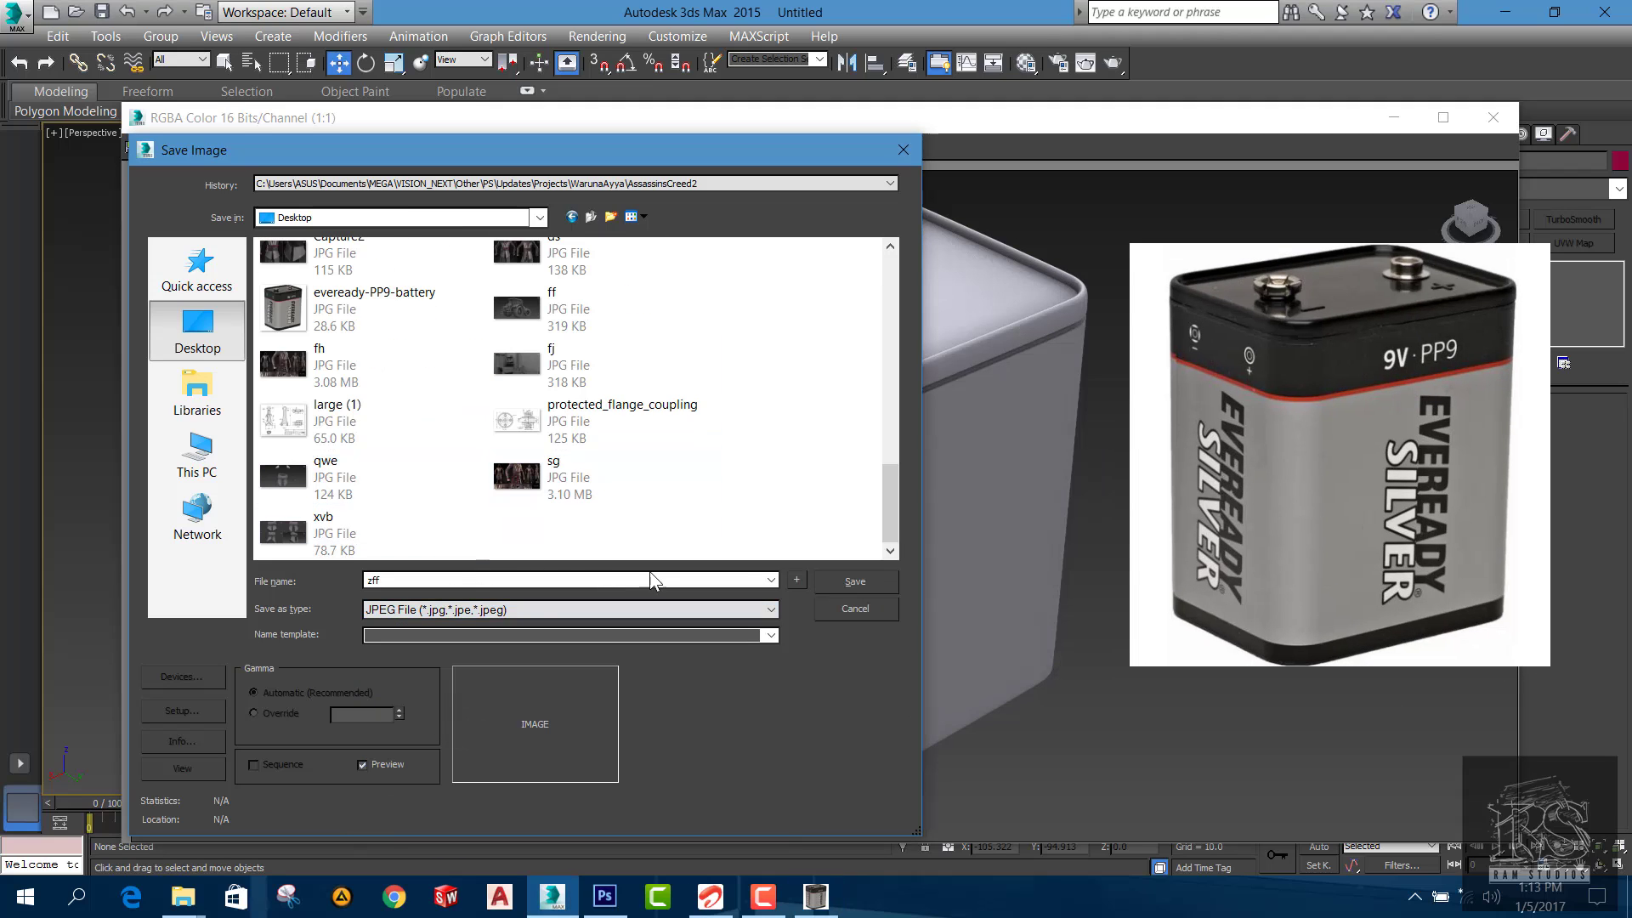
{"action": "left_click", "coordinate": [859, 588]}
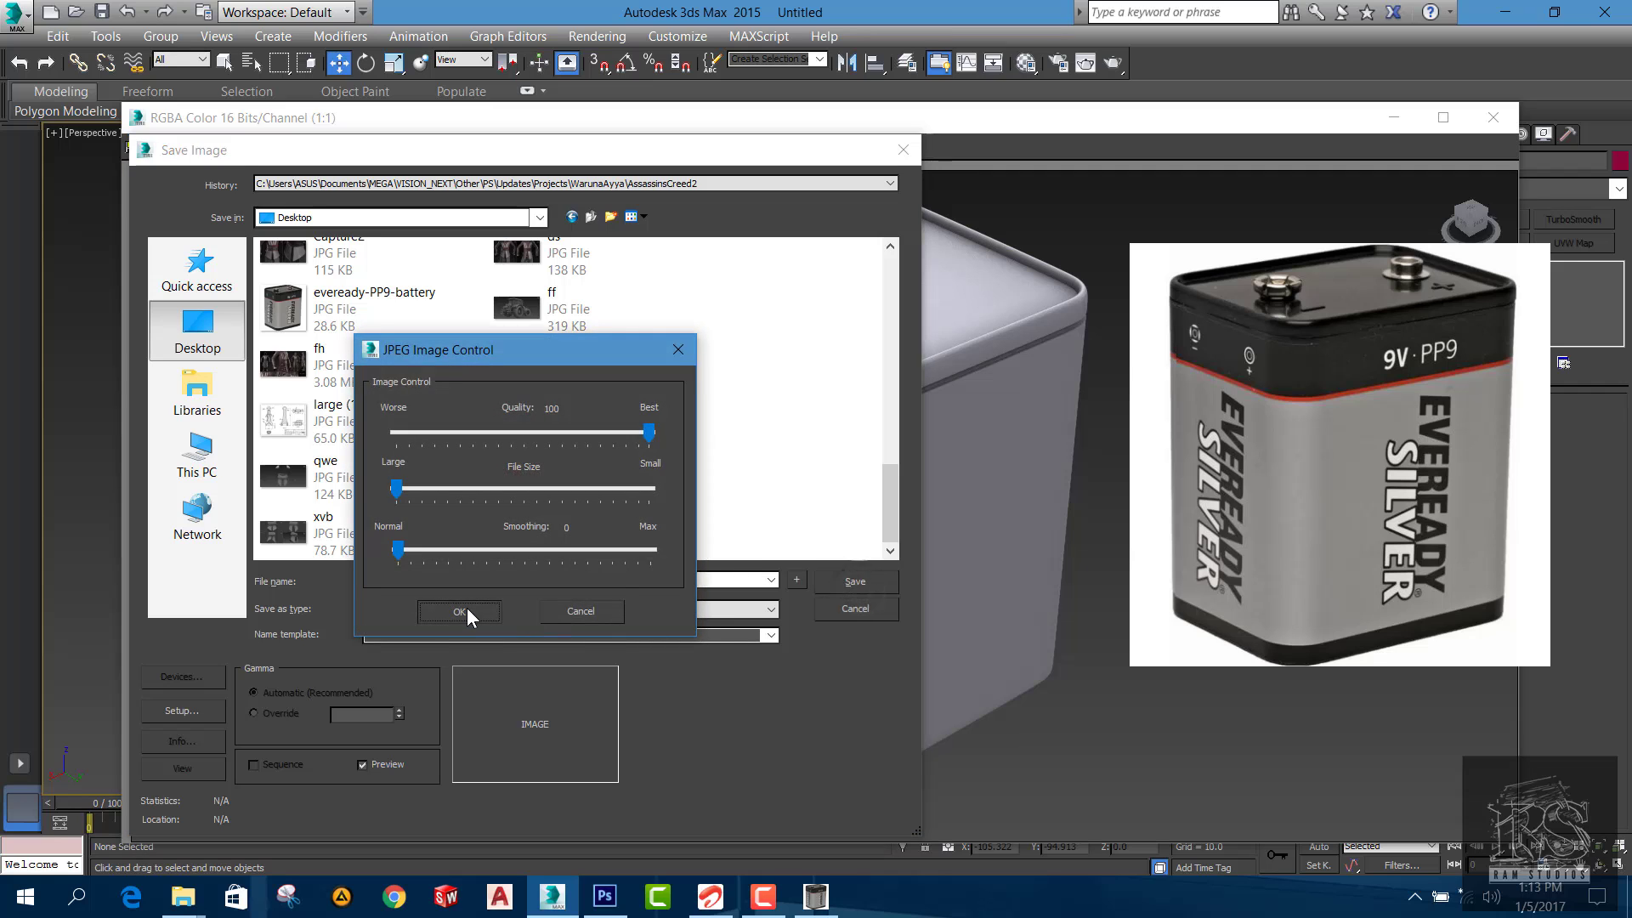
{"action": "left_click", "coordinate": [467, 608]}
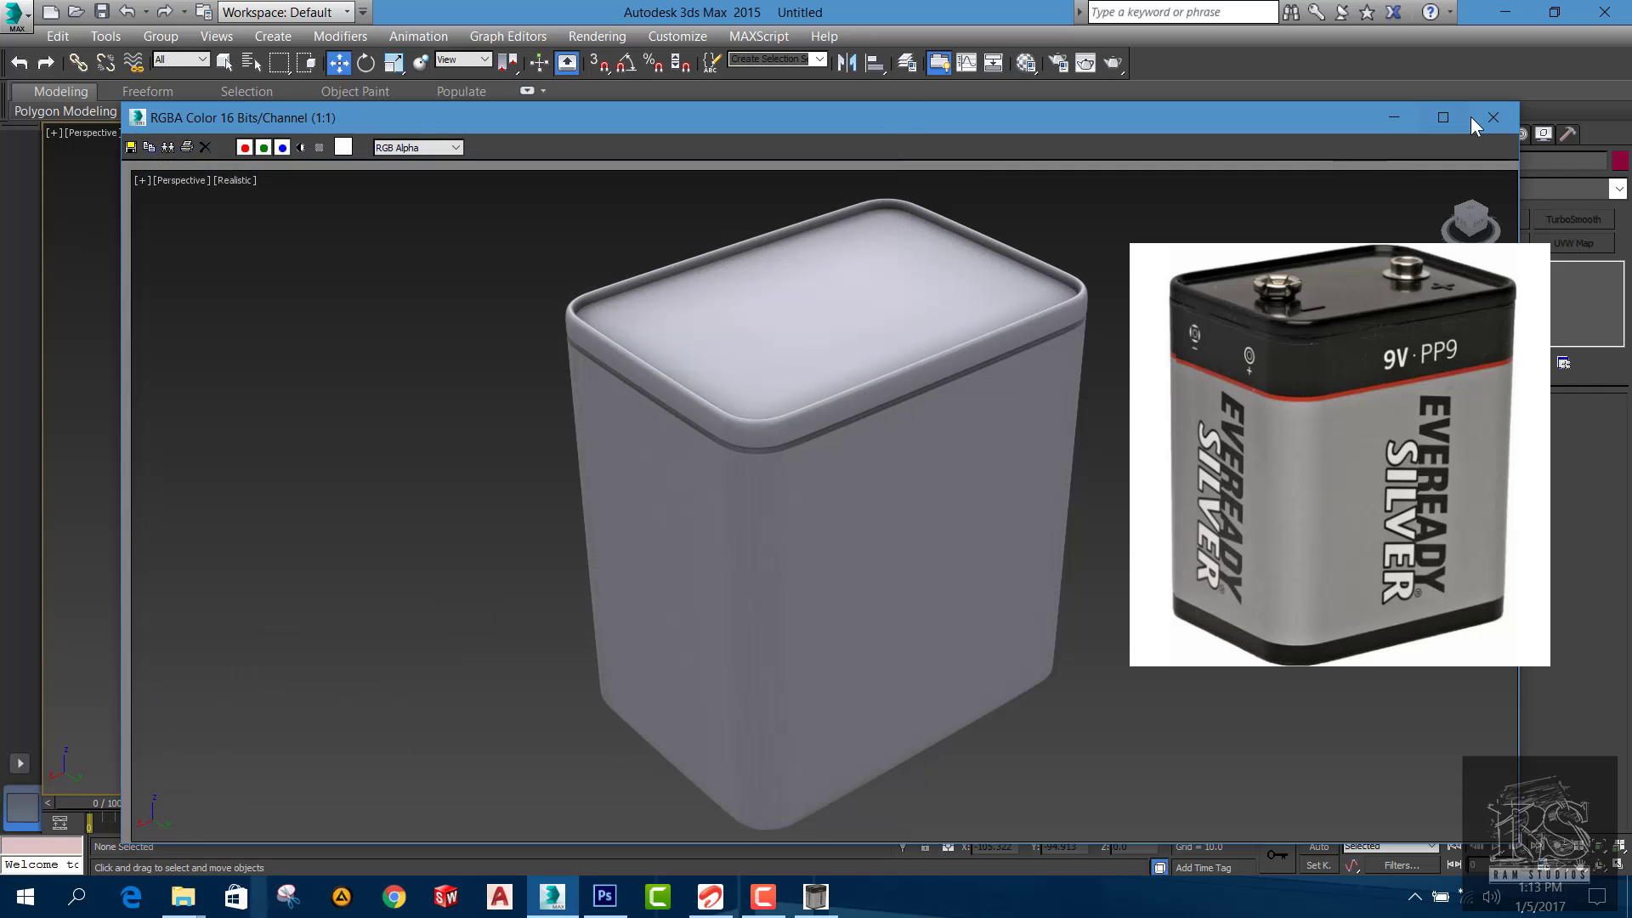
{"action": "left_click_drag", "start_coordinate": [1396, 273], "coordinate": [280, 437]}
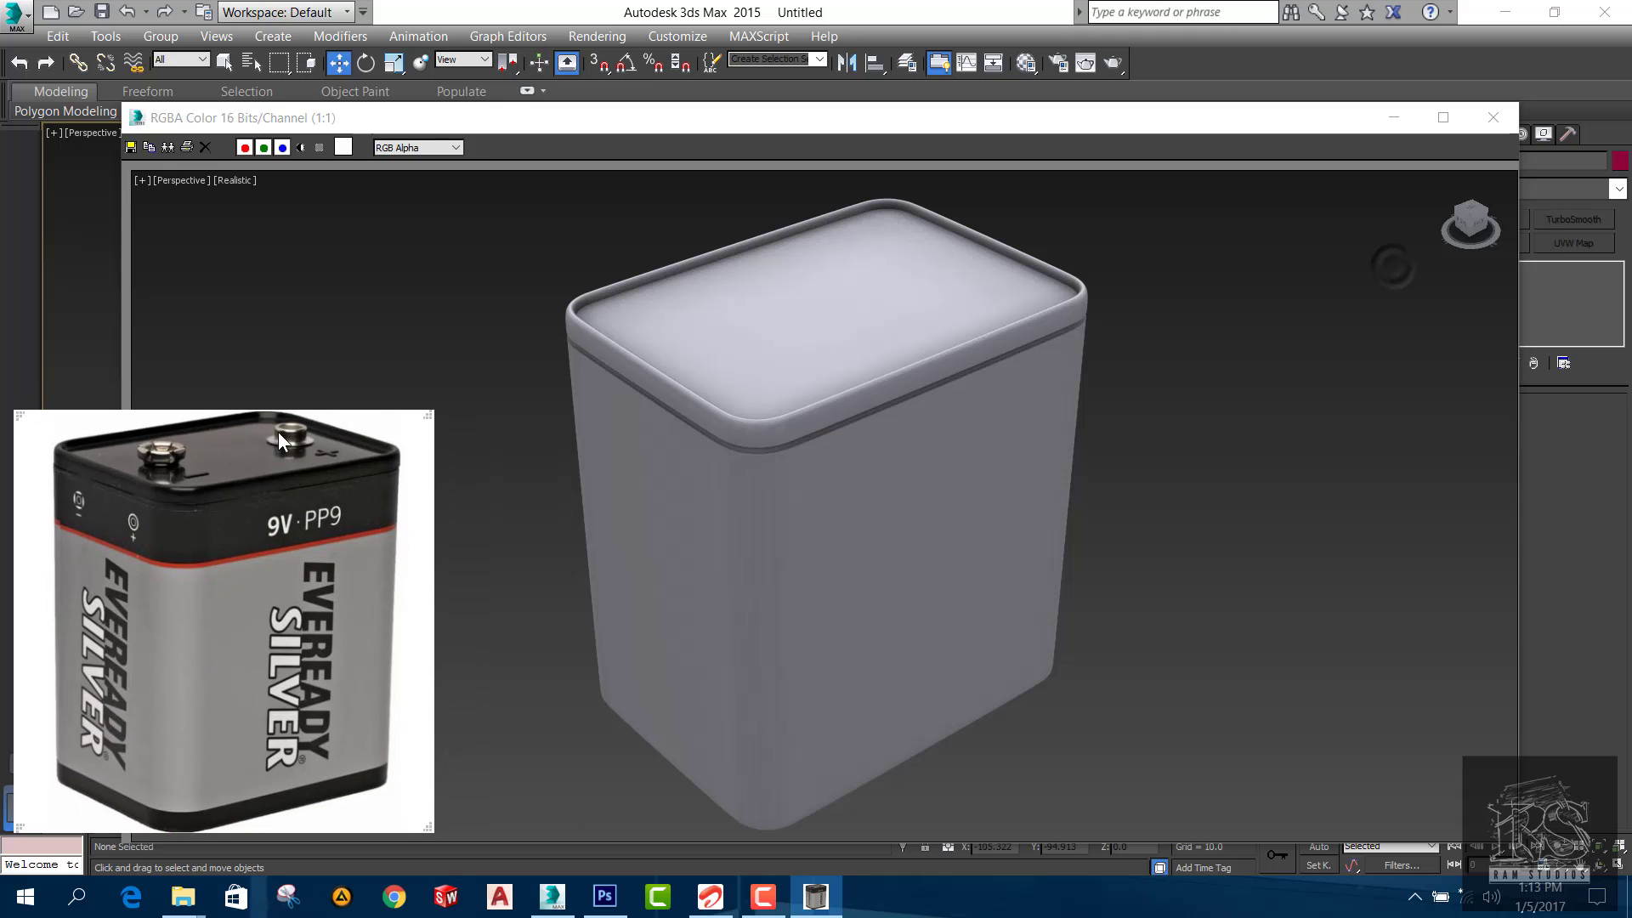
{"action": "left_click", "coordinate": [1493, 118]}
Turn on edged faces in the perspective viewport and set the battery body's object color to black
{"action": "key", "text": "F4"}
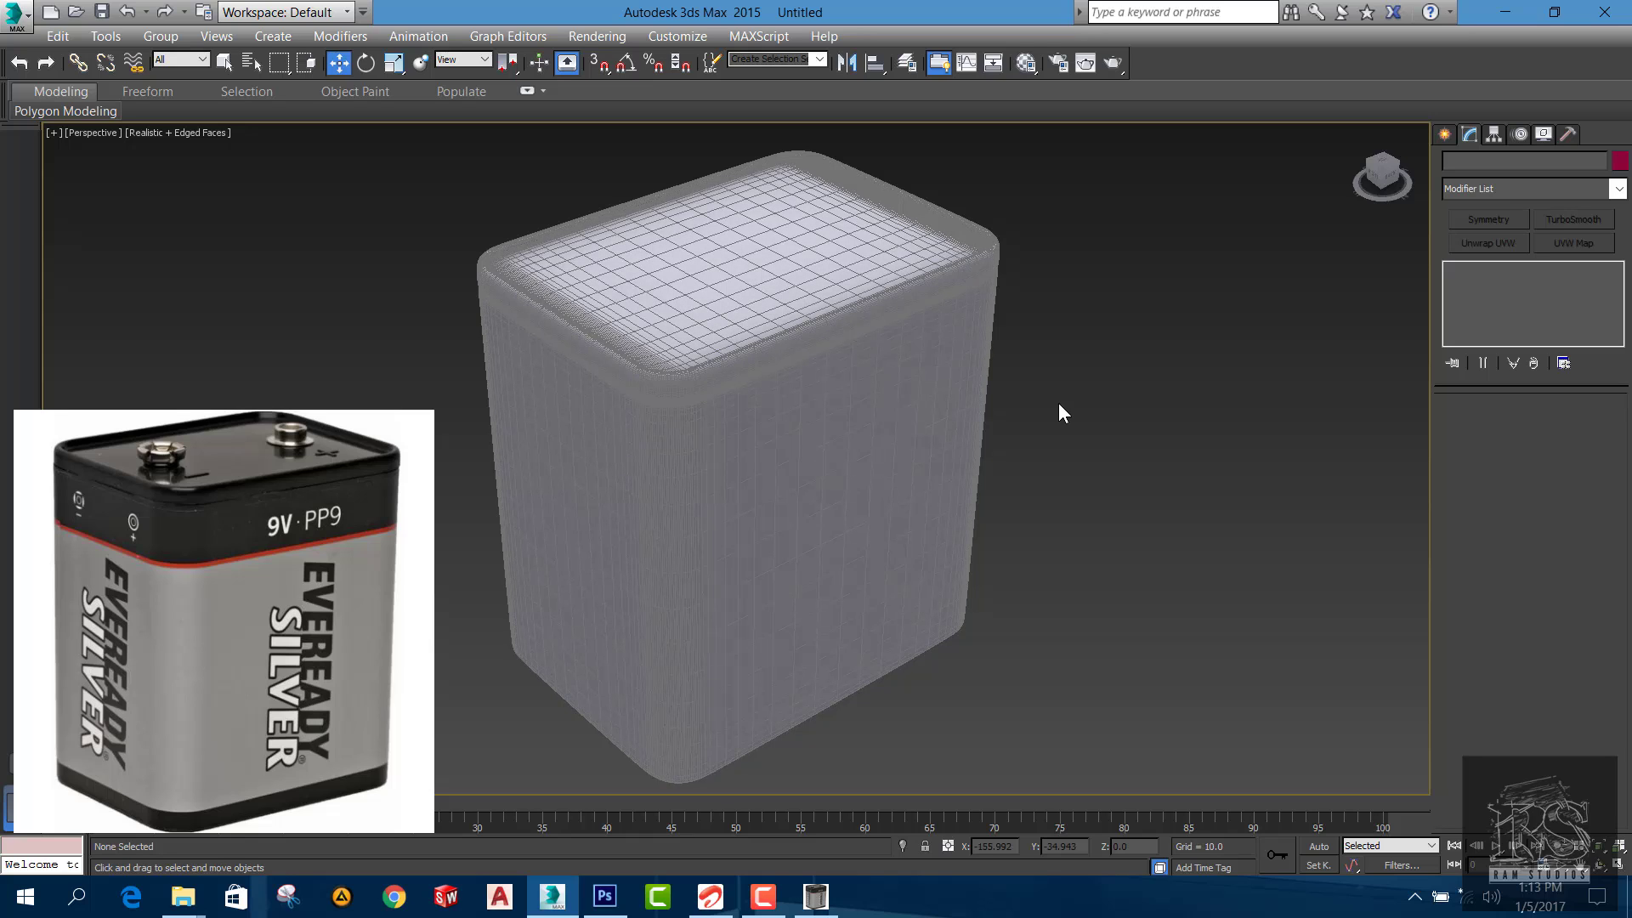
{"action": "left_click", "coordinate": [758, 467]}
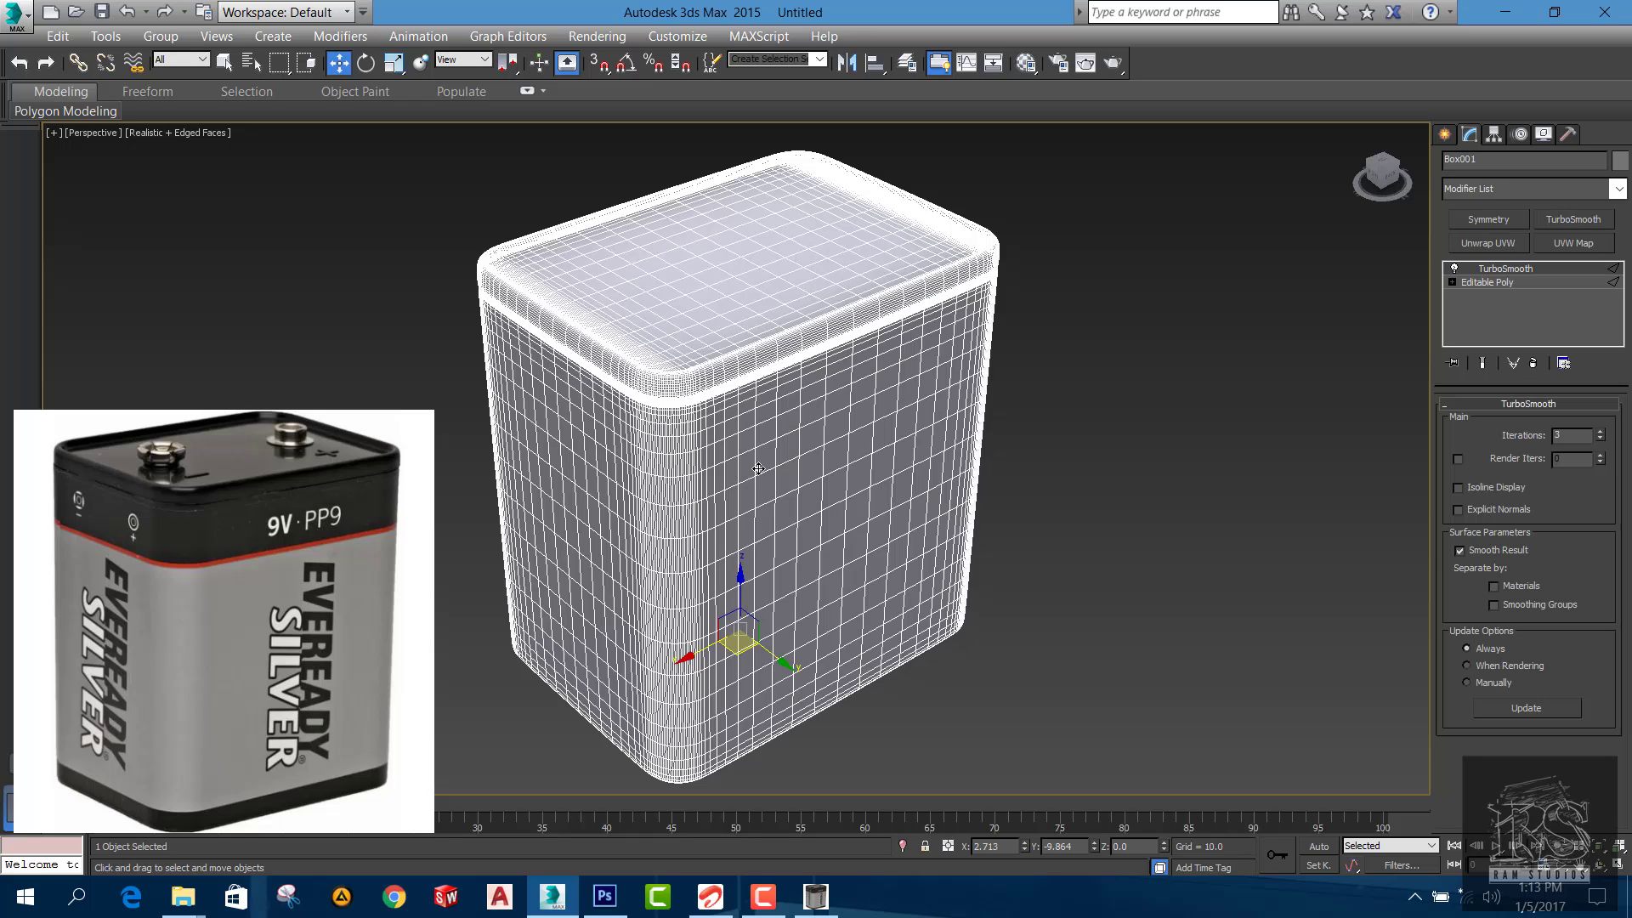
{"action": "left_click", "coordinate": [1620, 159]}
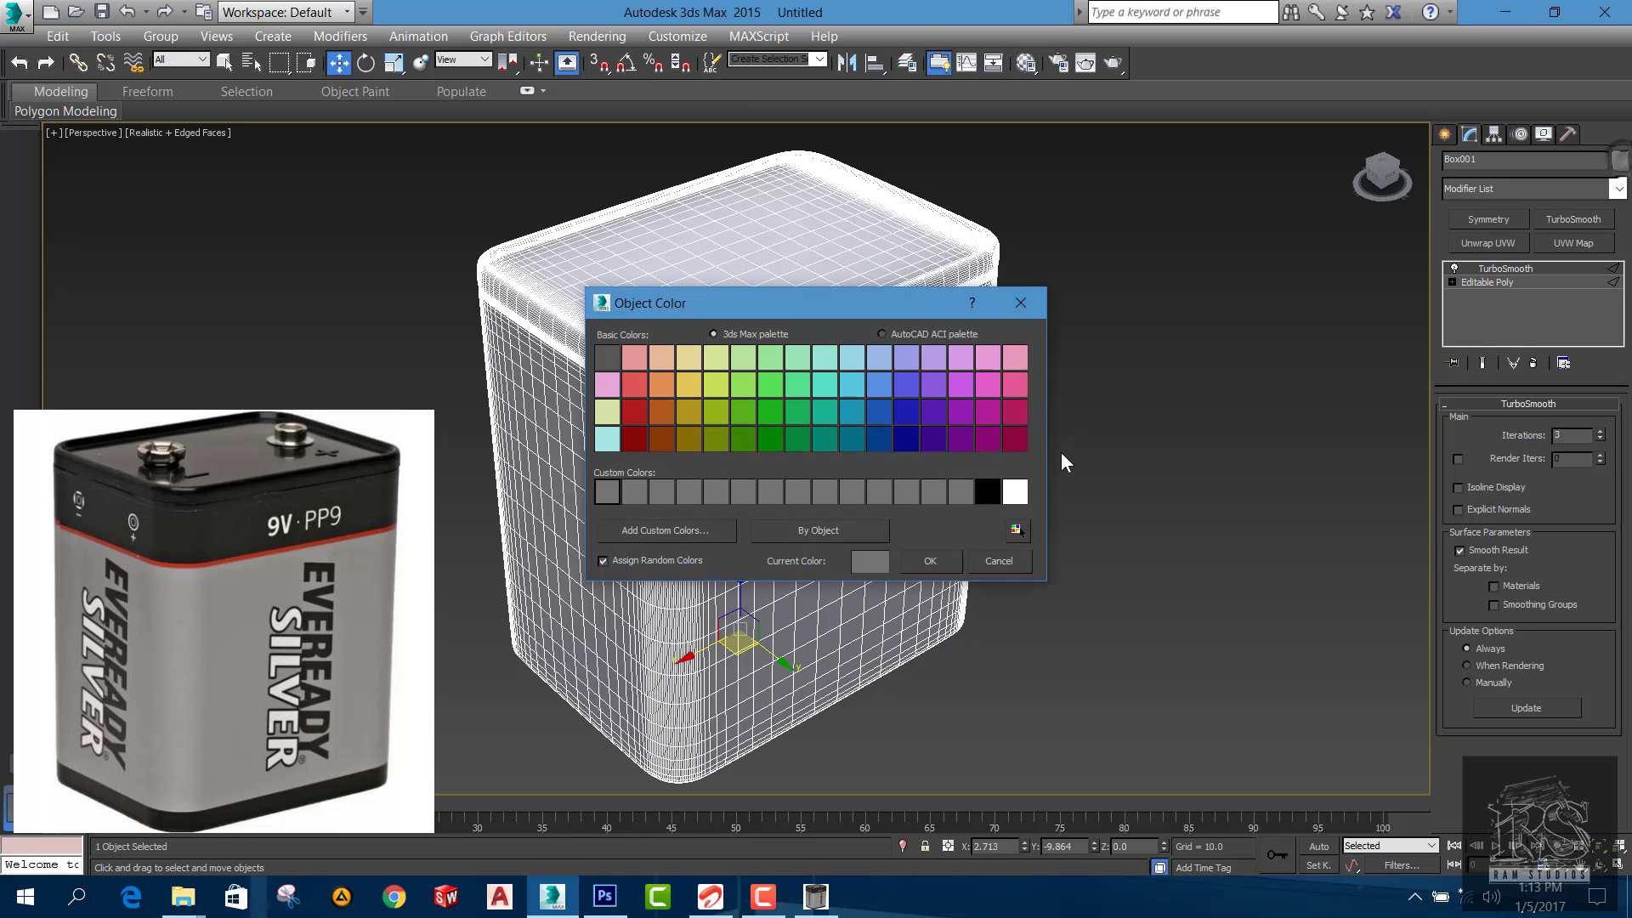
{"action": "left_click", "coordinate": [988, 491]}
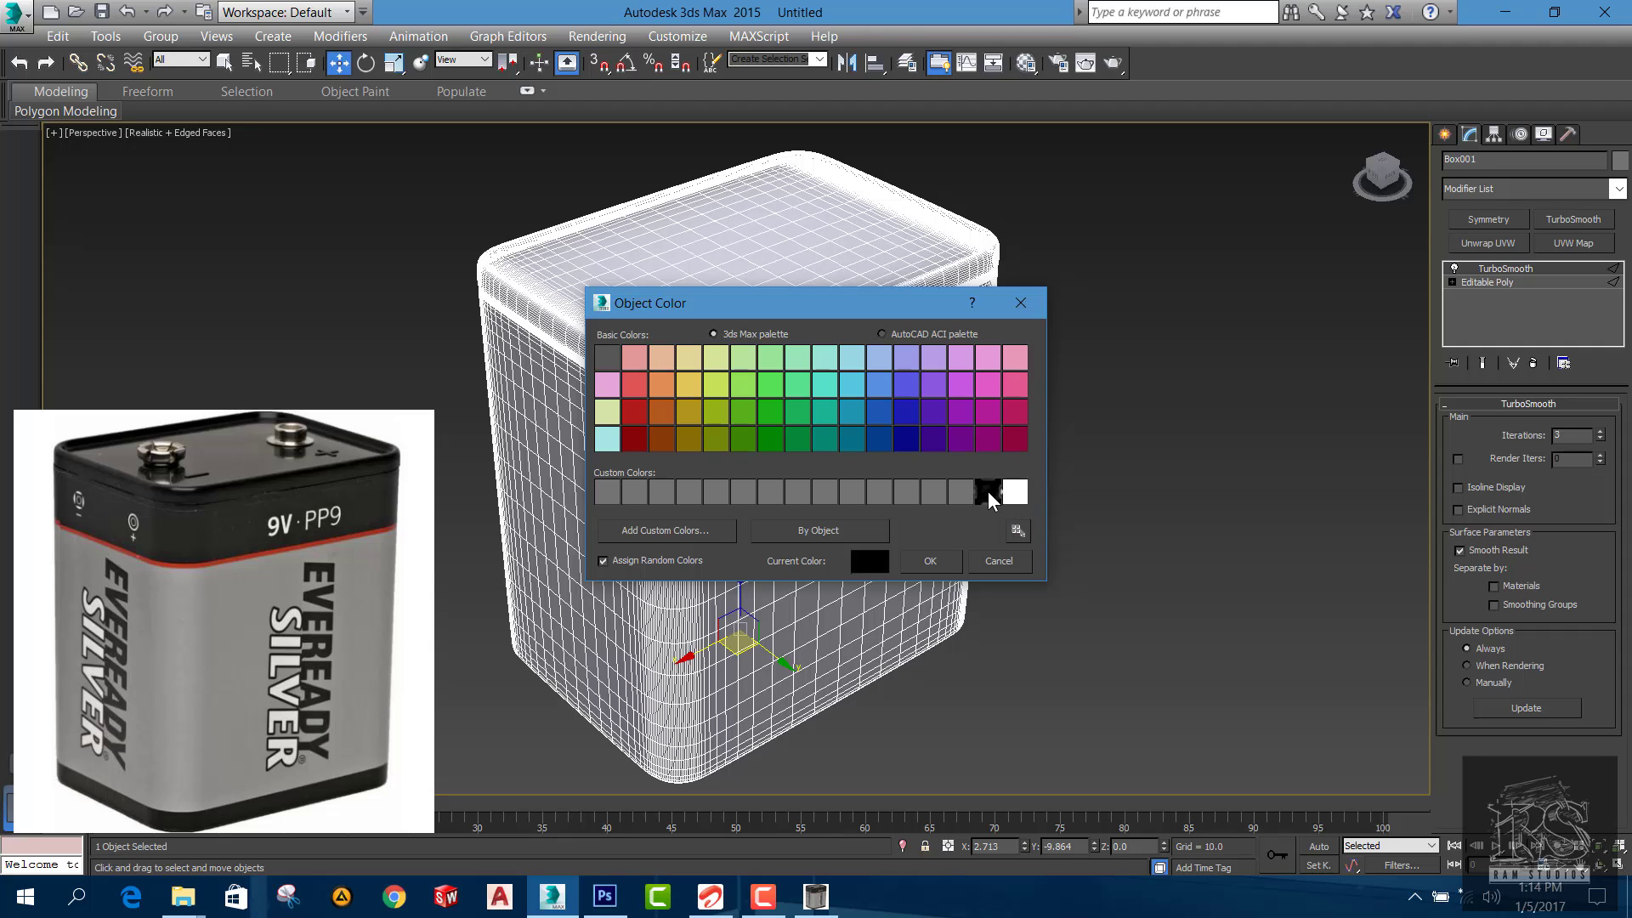
{"action": "left_click", "coordinate": [955, 554]}
{"action": "left_click", "coordinate": [1069, 448]}
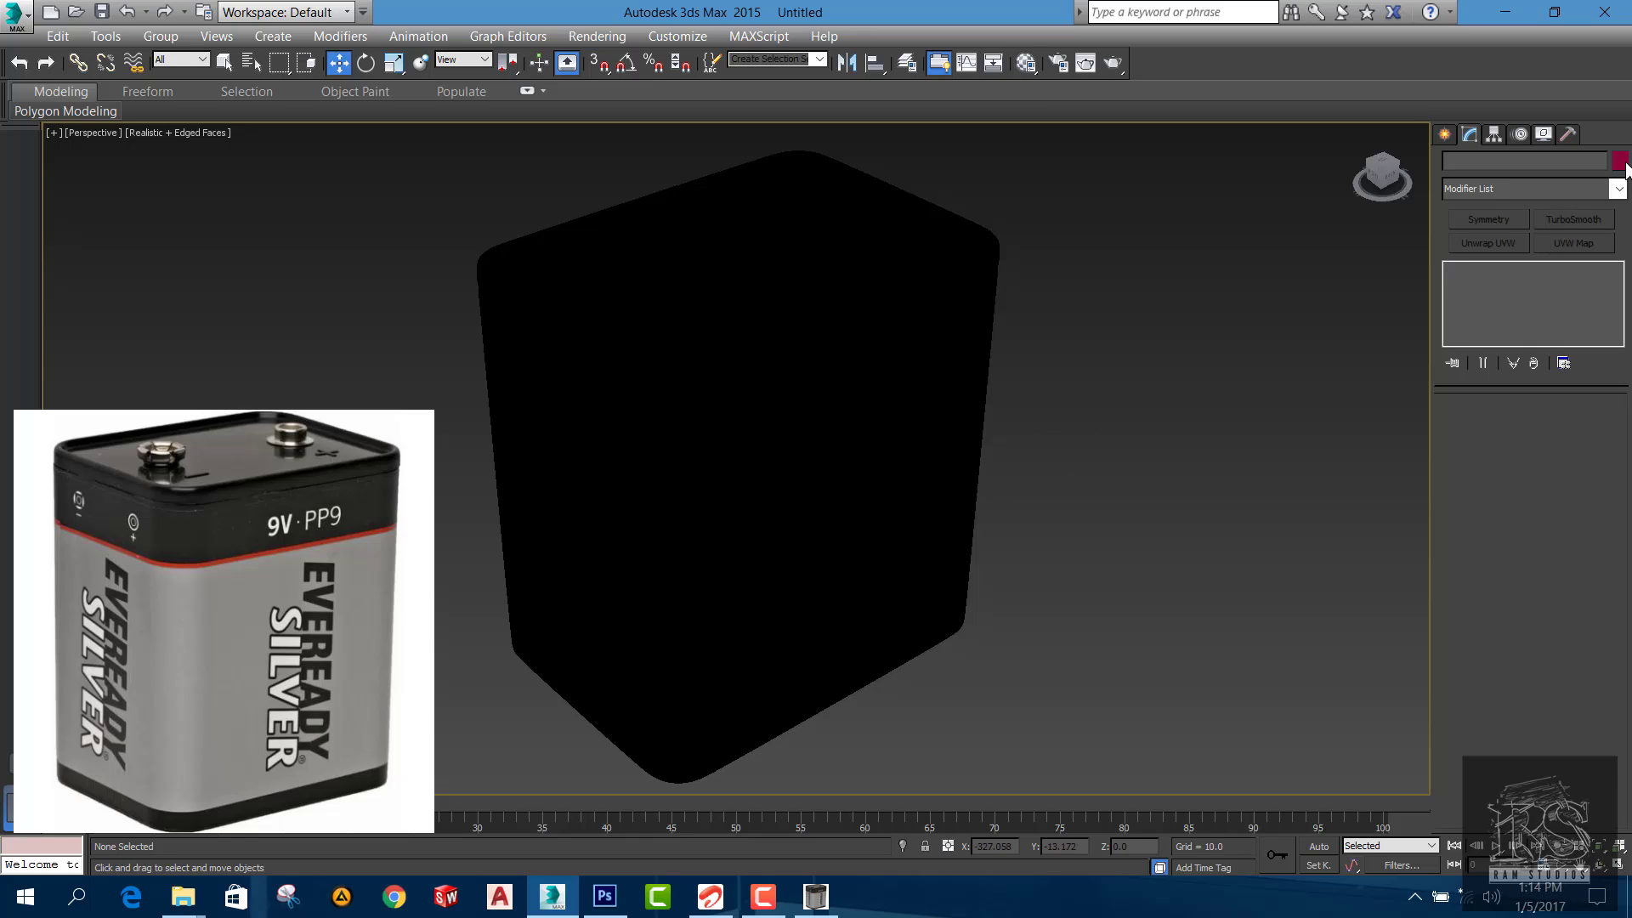
Assign the 01 - Default standard material to the battery body, then close the Material Editor and deselect the body
{"action": "left_click", "coordinate": [798, 492]}
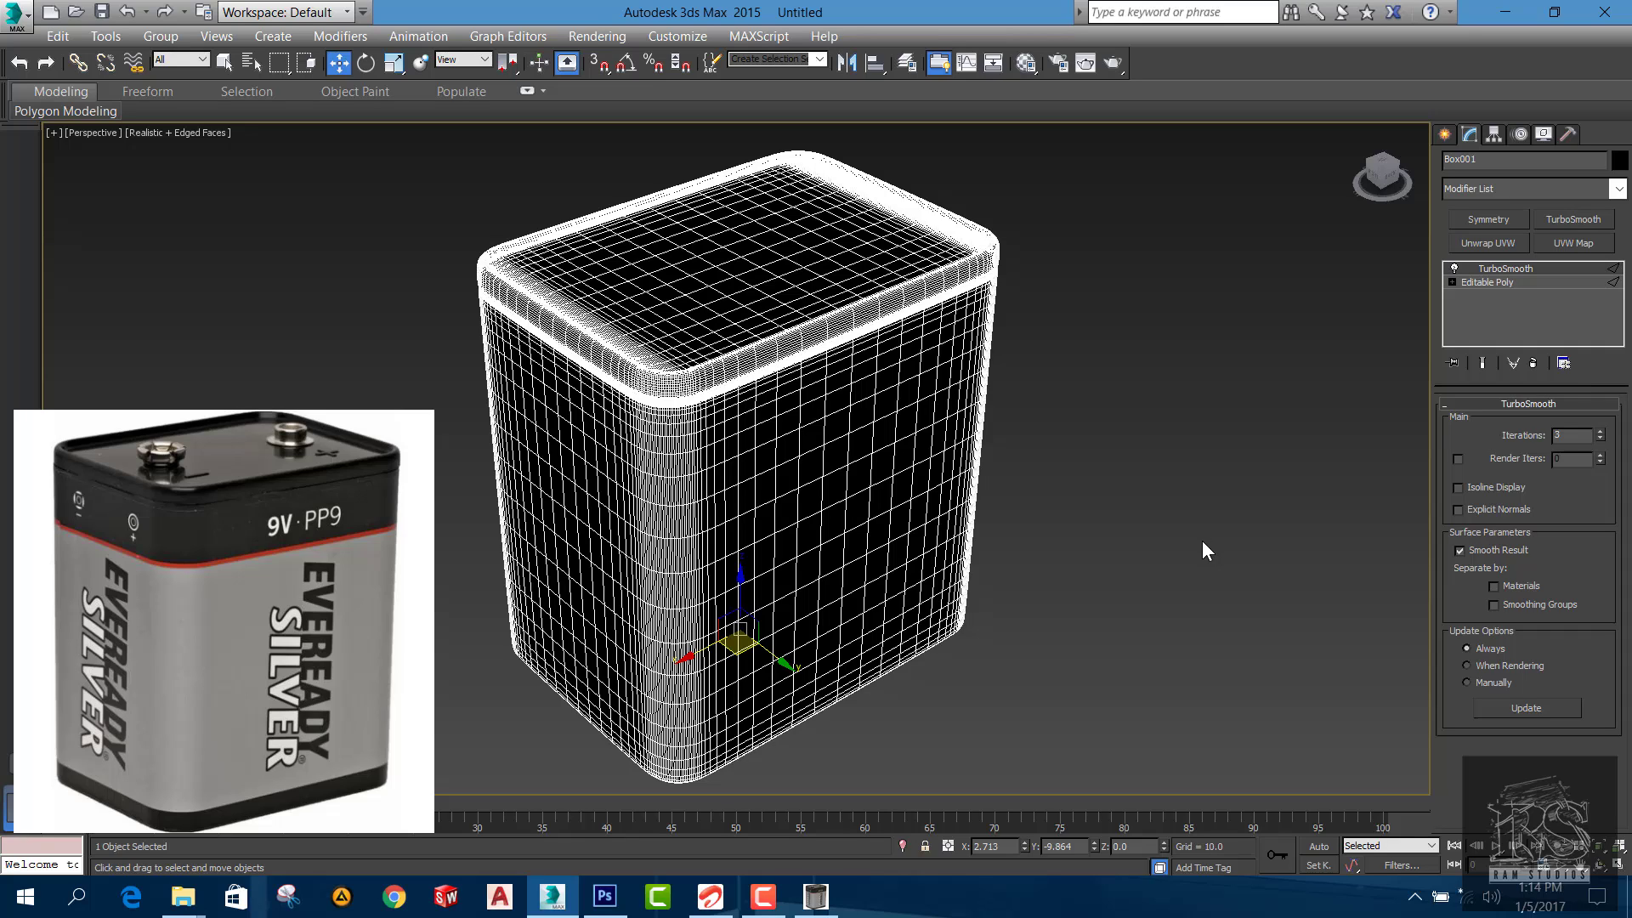
{"action": "key", "text": "m"}
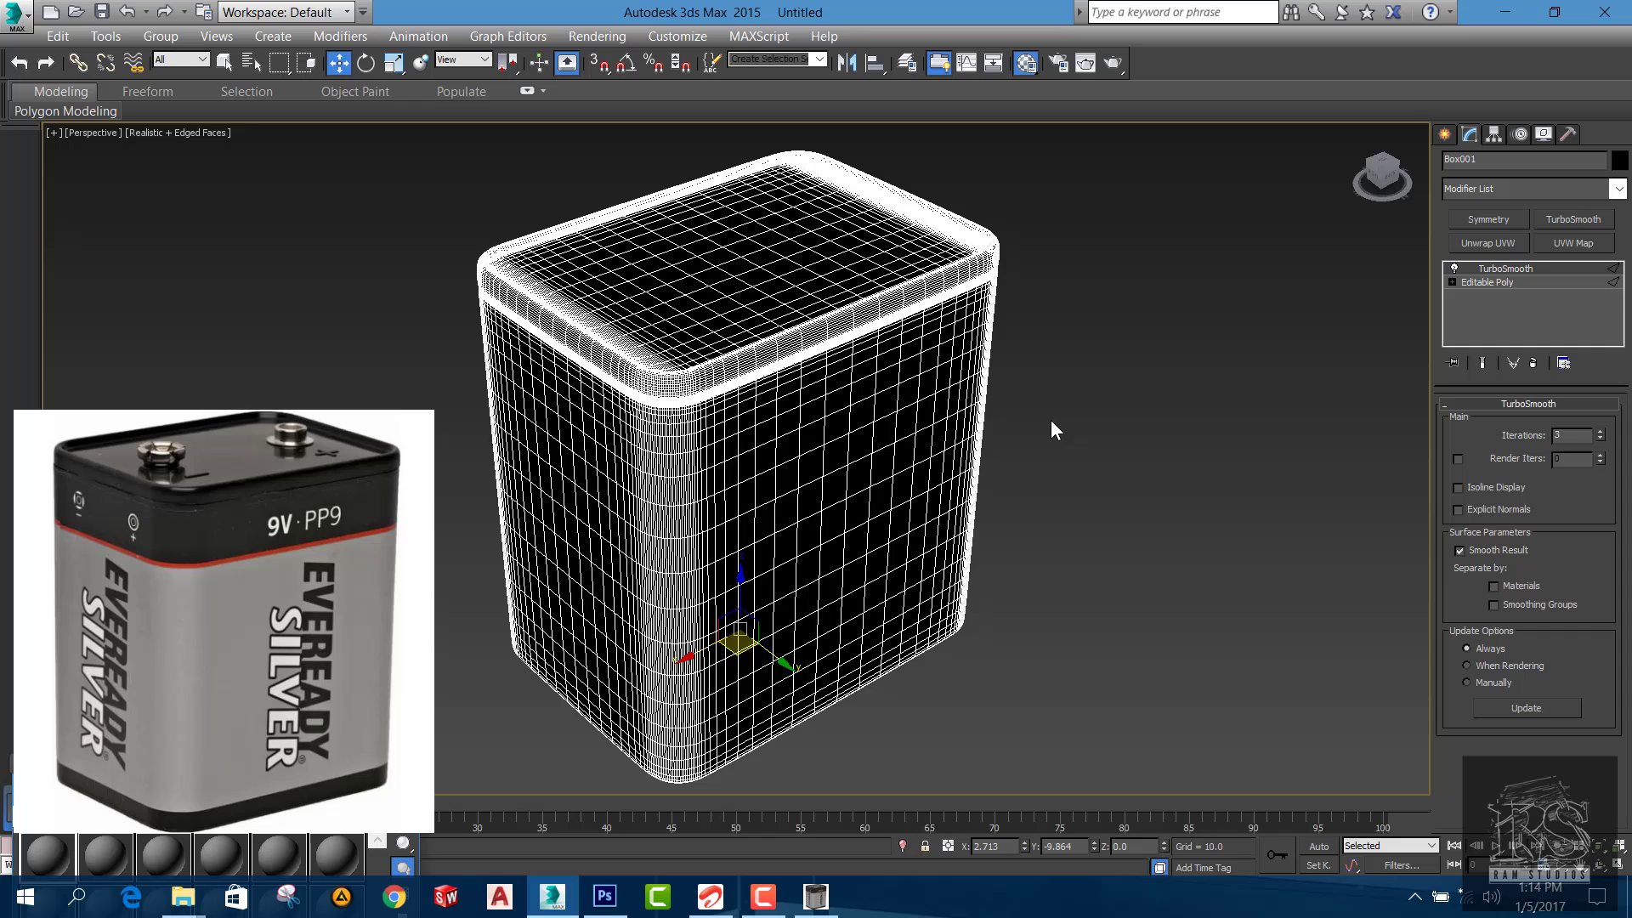
{"action": "left_click_drag", "start_coordinate": [268, 415], "coordinate": [439, 247]}
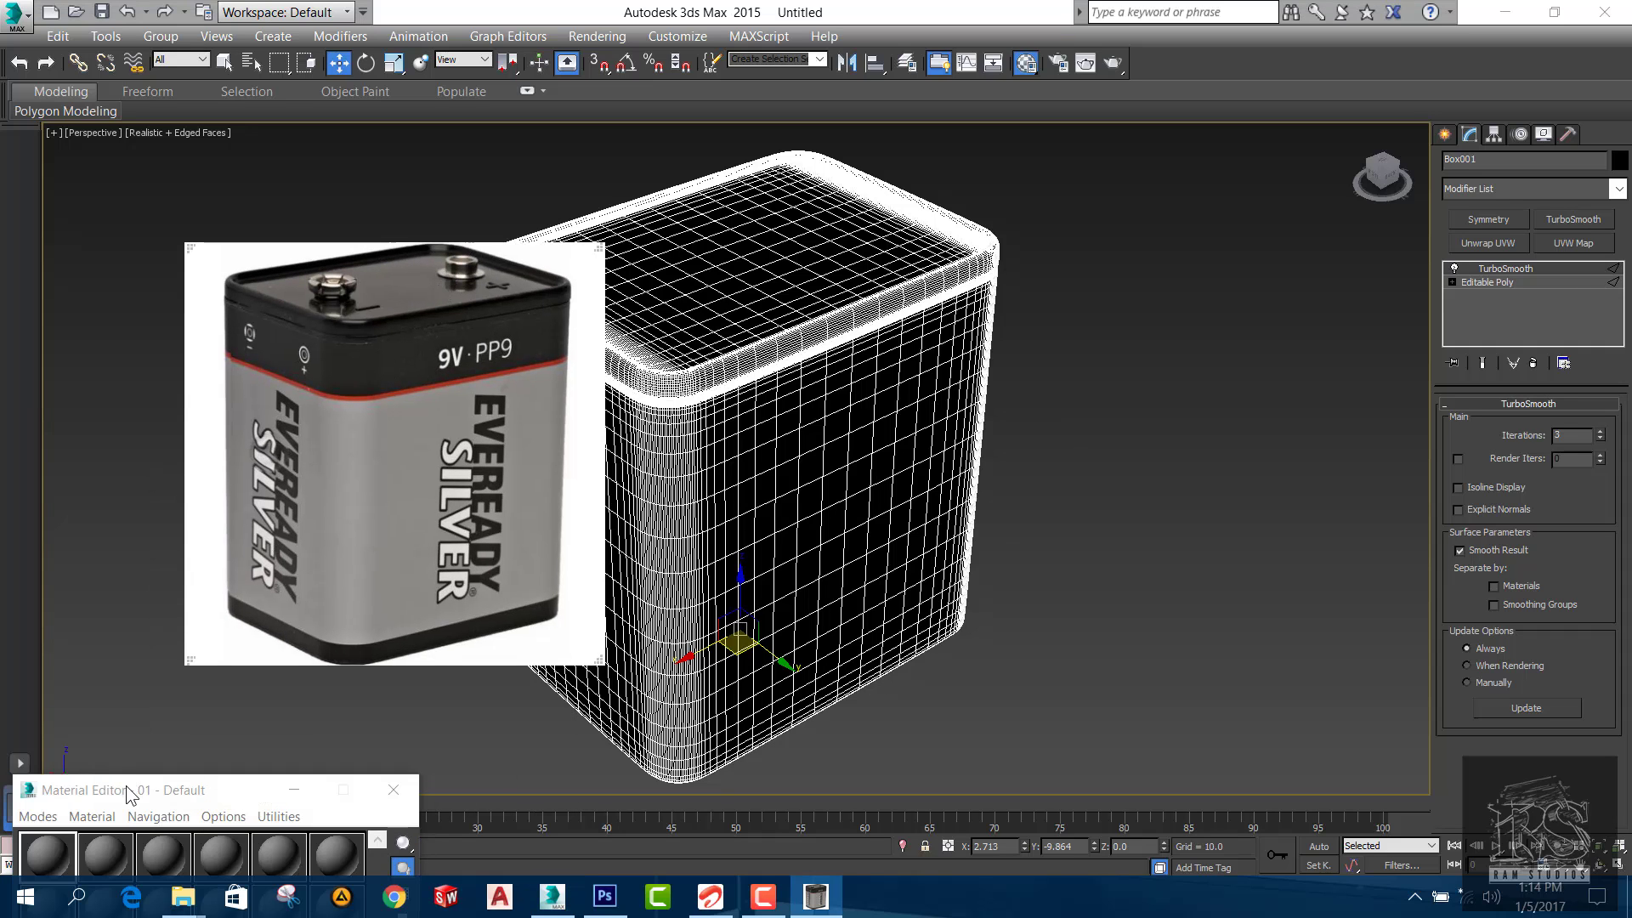
{"action": "left_click_drag", "start_coordinate": [127, 795], "coordinate": [1097, 236]}
{"action": "left_click_drag", "start_coordinate": [308, 472], "coordinate": [133, 645]}
{"action": "left_click_drag", "start_coordinate": [1084, 229], "coordinate": [1186, 173]}
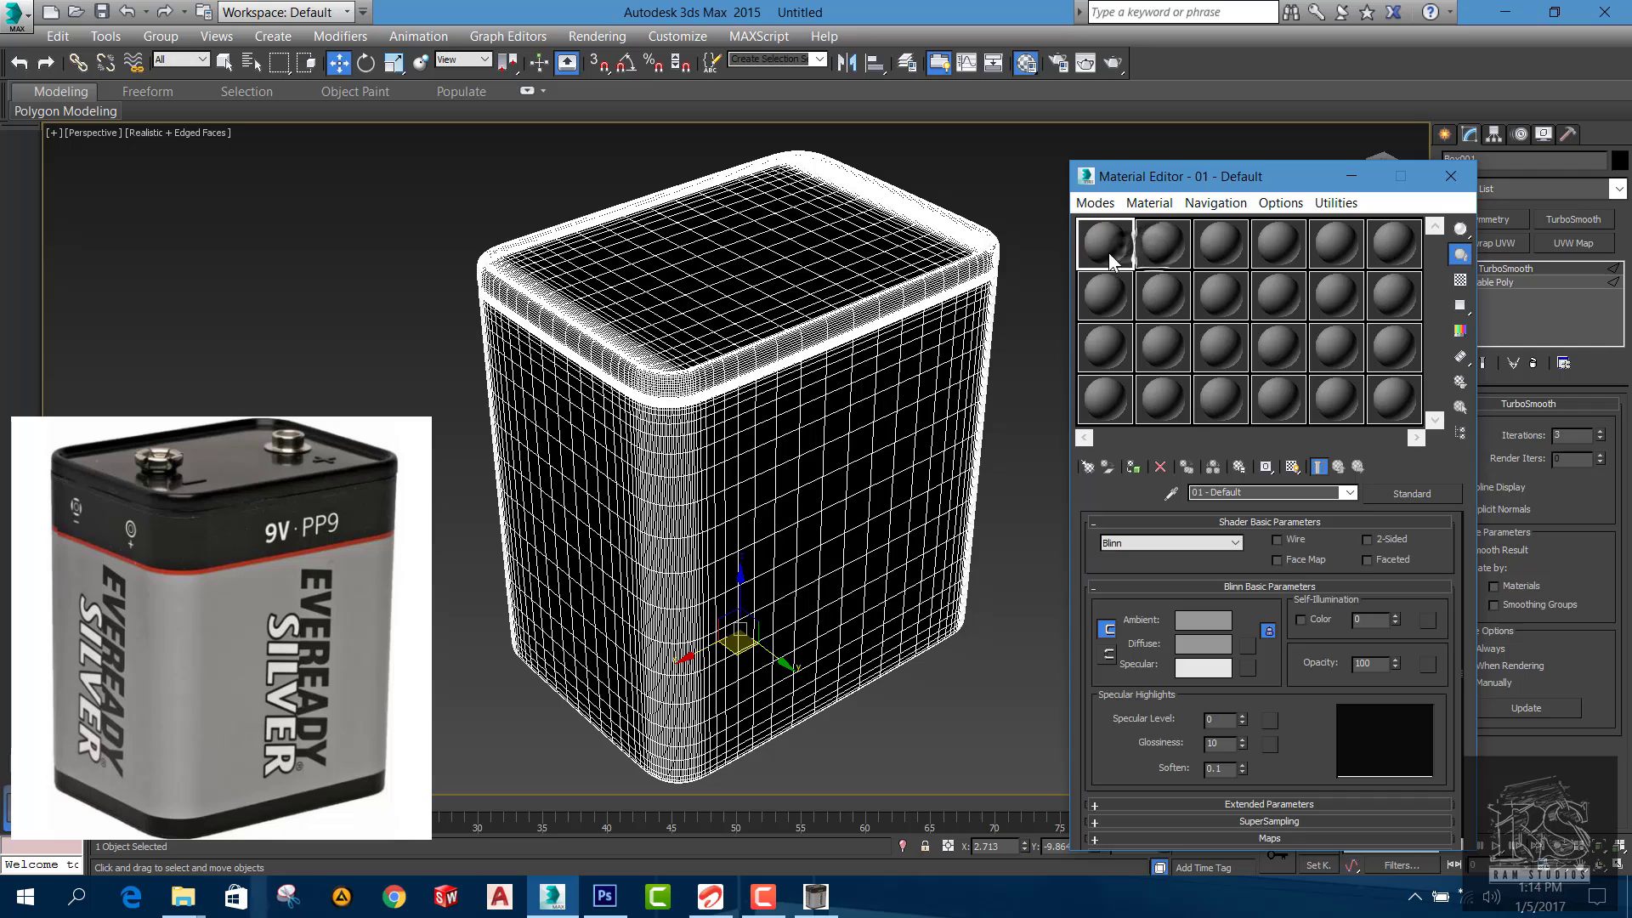
{"action": "left_click", "coordinate": [1134, 468]}
{"action": "left_click", "coordinate": [1137, 472]}
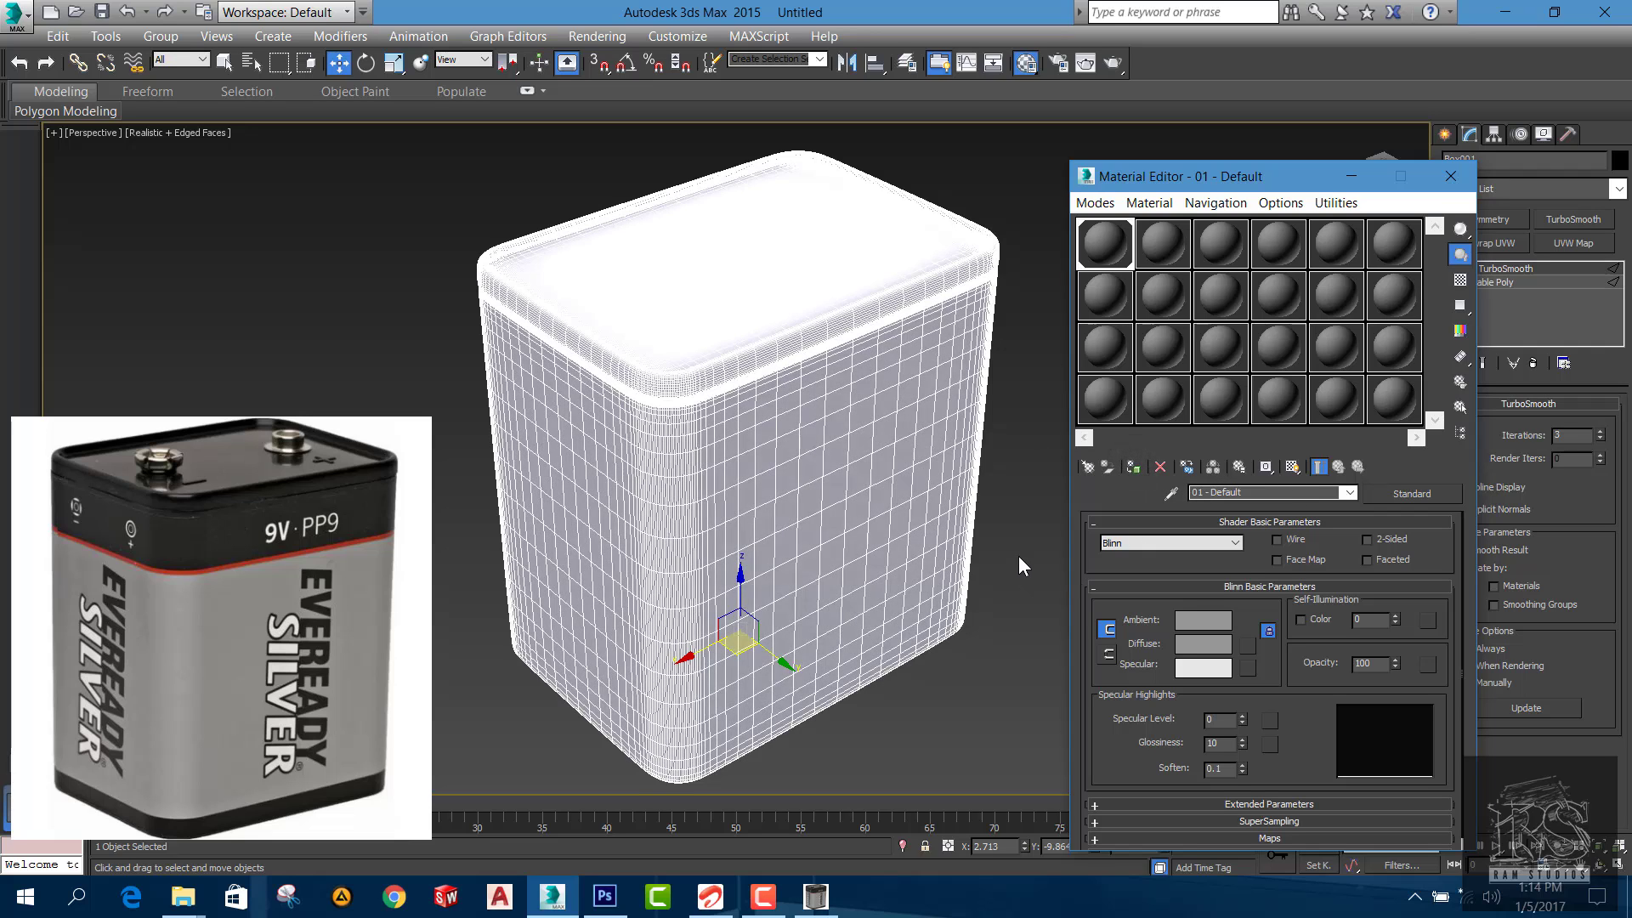
{"action": "left_click", "coordinate": [1018, 555]}
{"action": "key", "text": "m"}
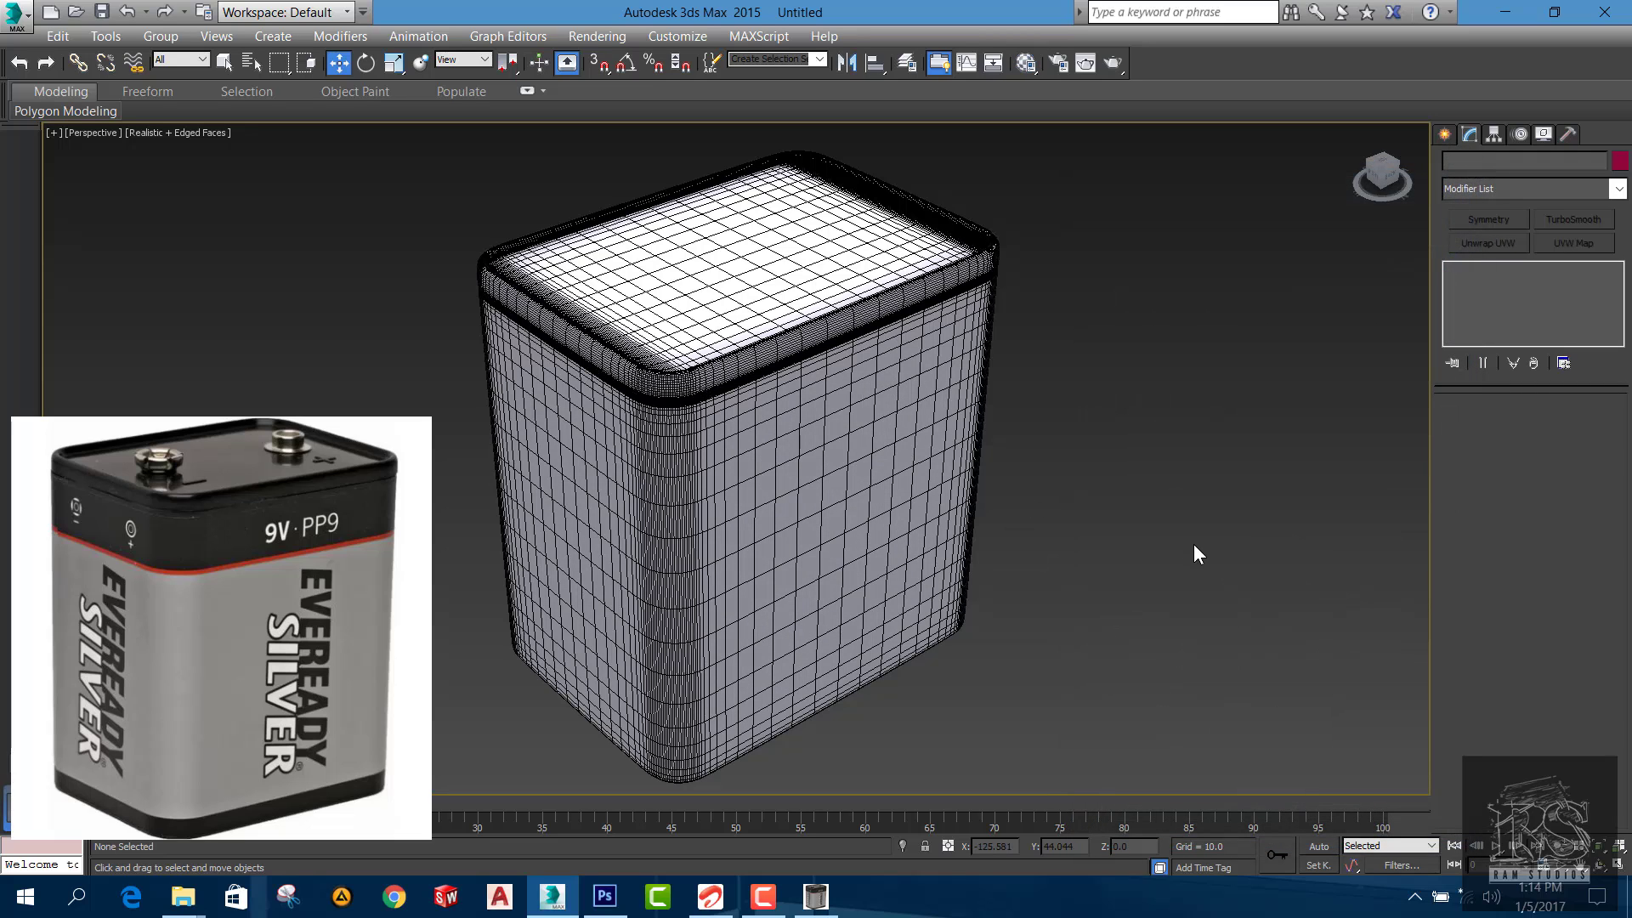
Capture a still image of the perspective view with edged faces, view it at different zoom levels and close it unsaved
{"action": "left_click", "coordinate": [52, 133]}
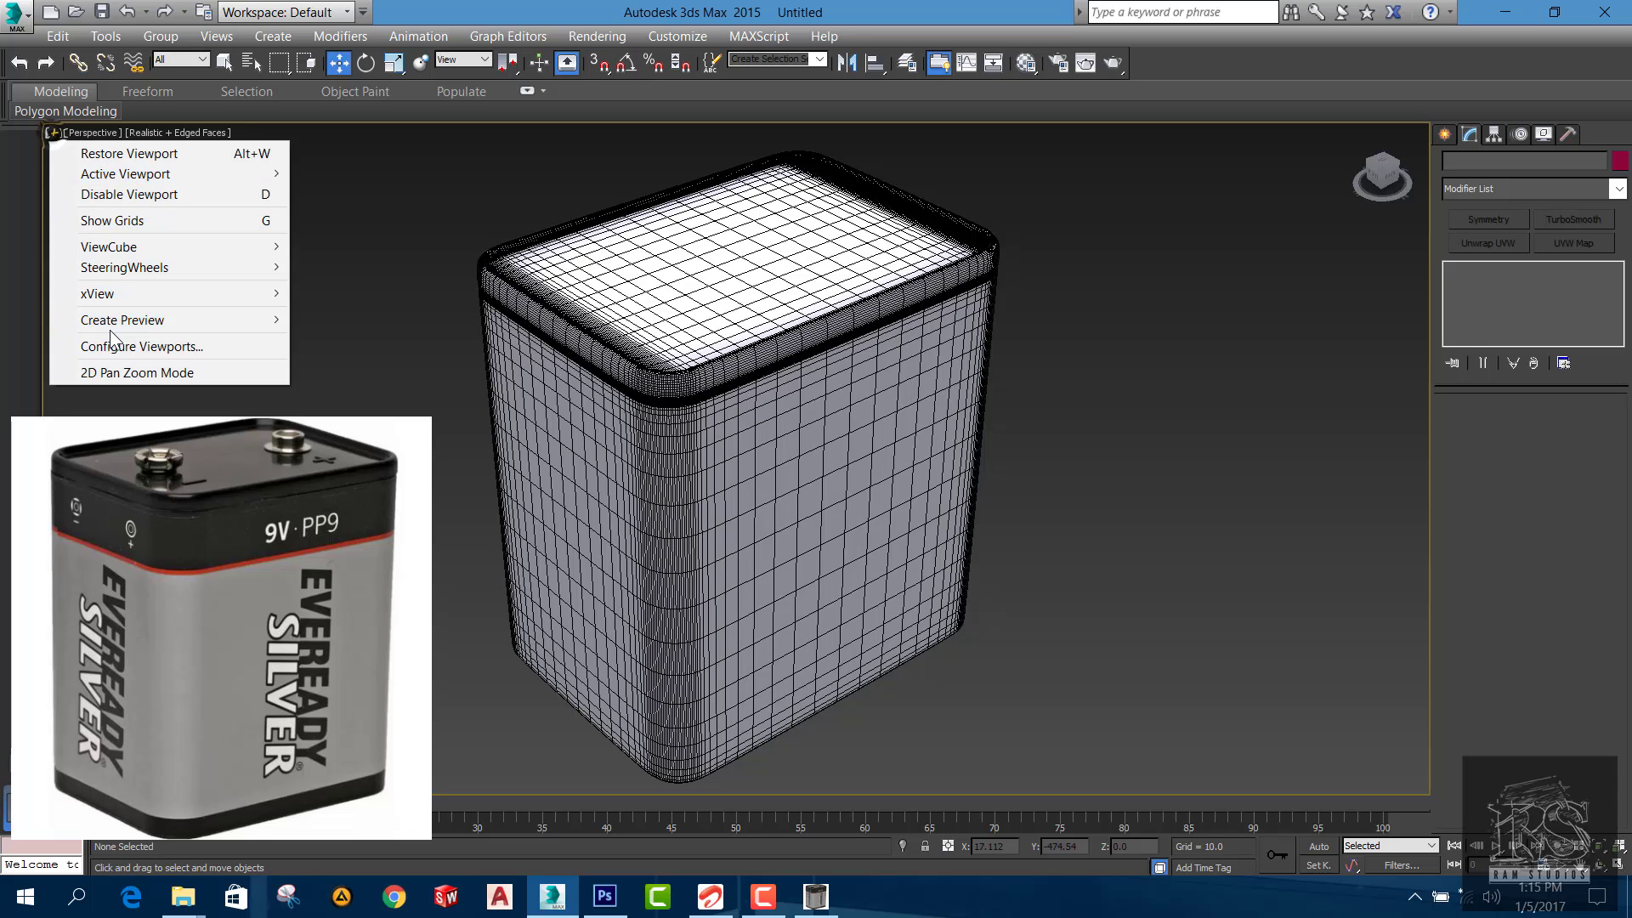
{"action": "mouse_move", "coordinate": [135, 319]}
{"action": "left_click", "coordinate": [381, 316]}
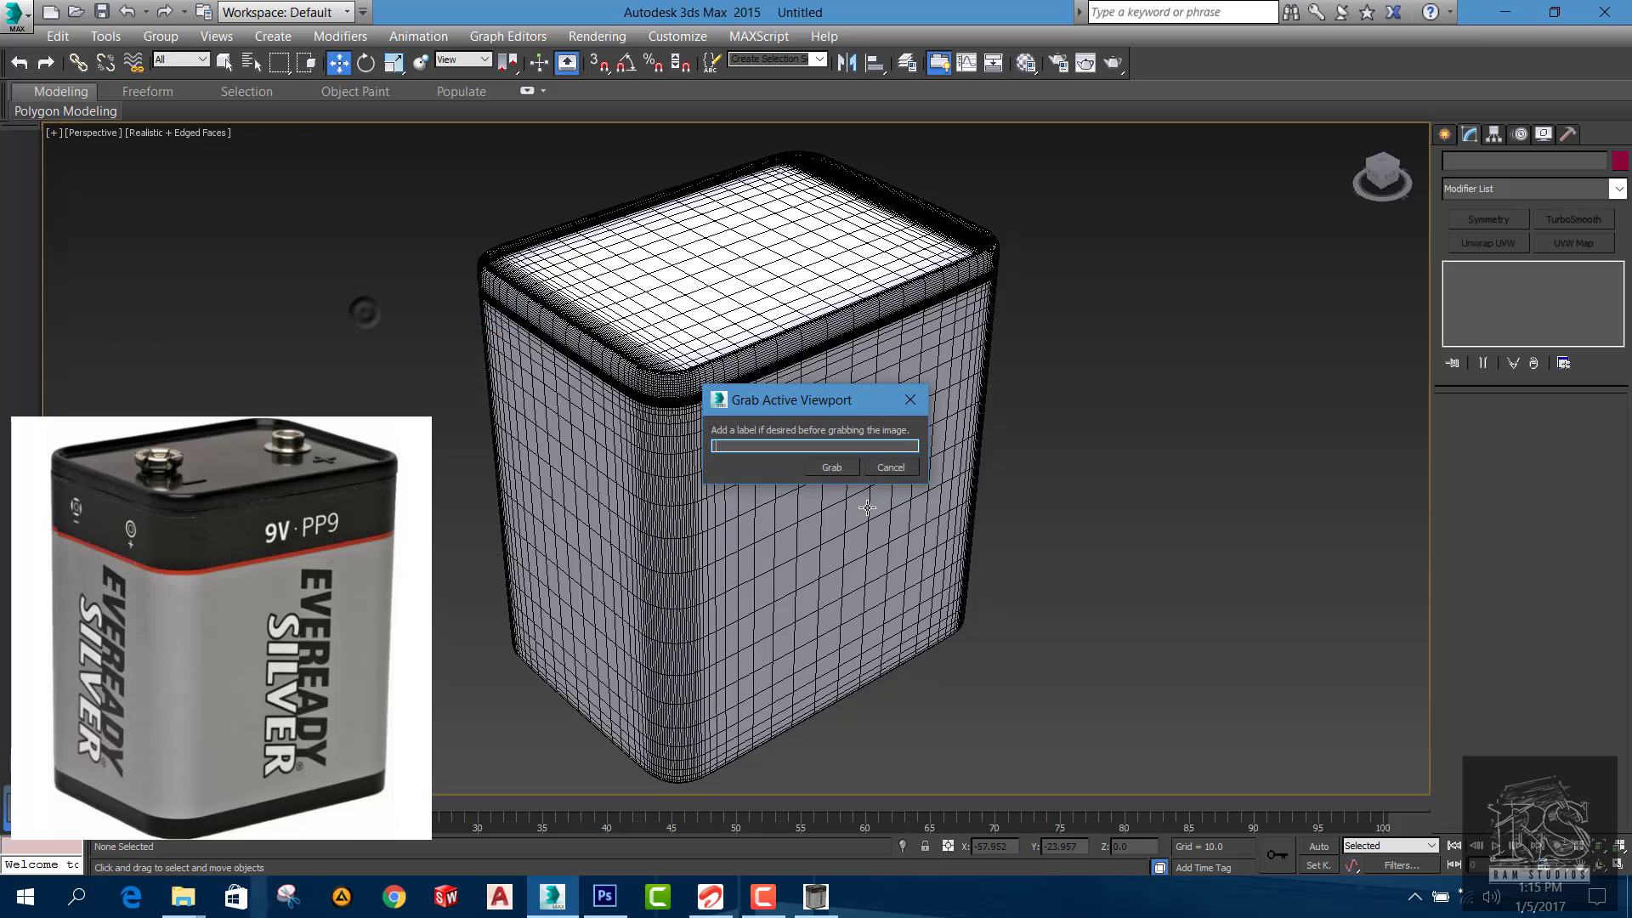
{"action": "left_click", "coordinate": [831, 467]}
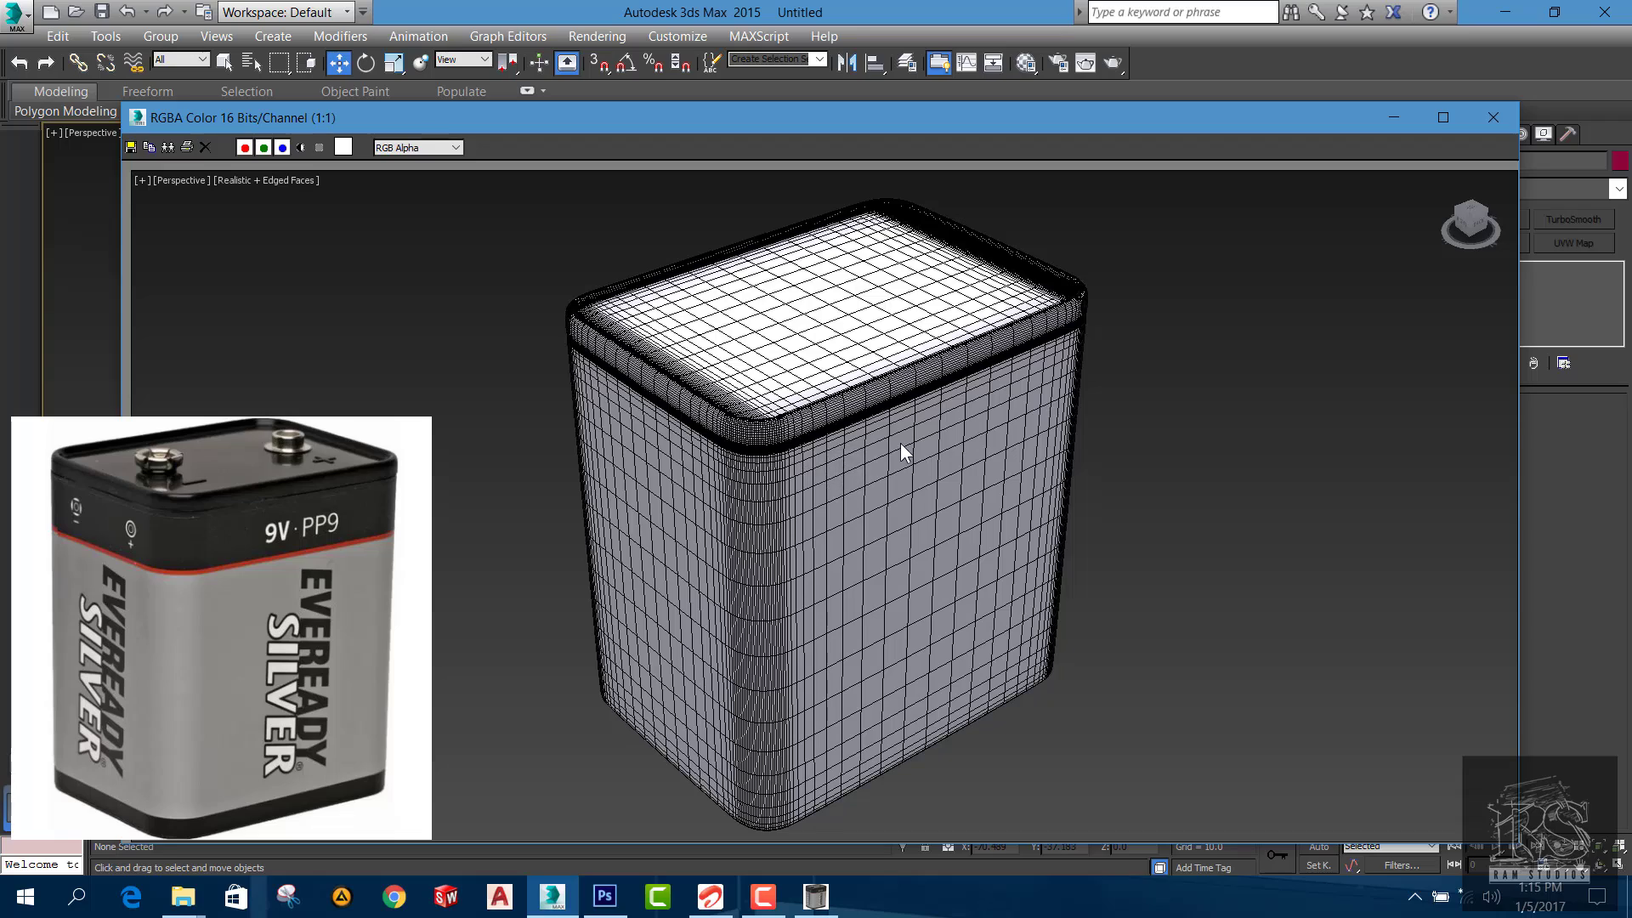
{"action": "scroll", "coordinate": [909, 451], "scroll_direction": "up", "scroll_amount": 2}
{"action": "scroll", "coordinate": [765, 442], "scroll_direction": "down", "scroll_amount": 4}
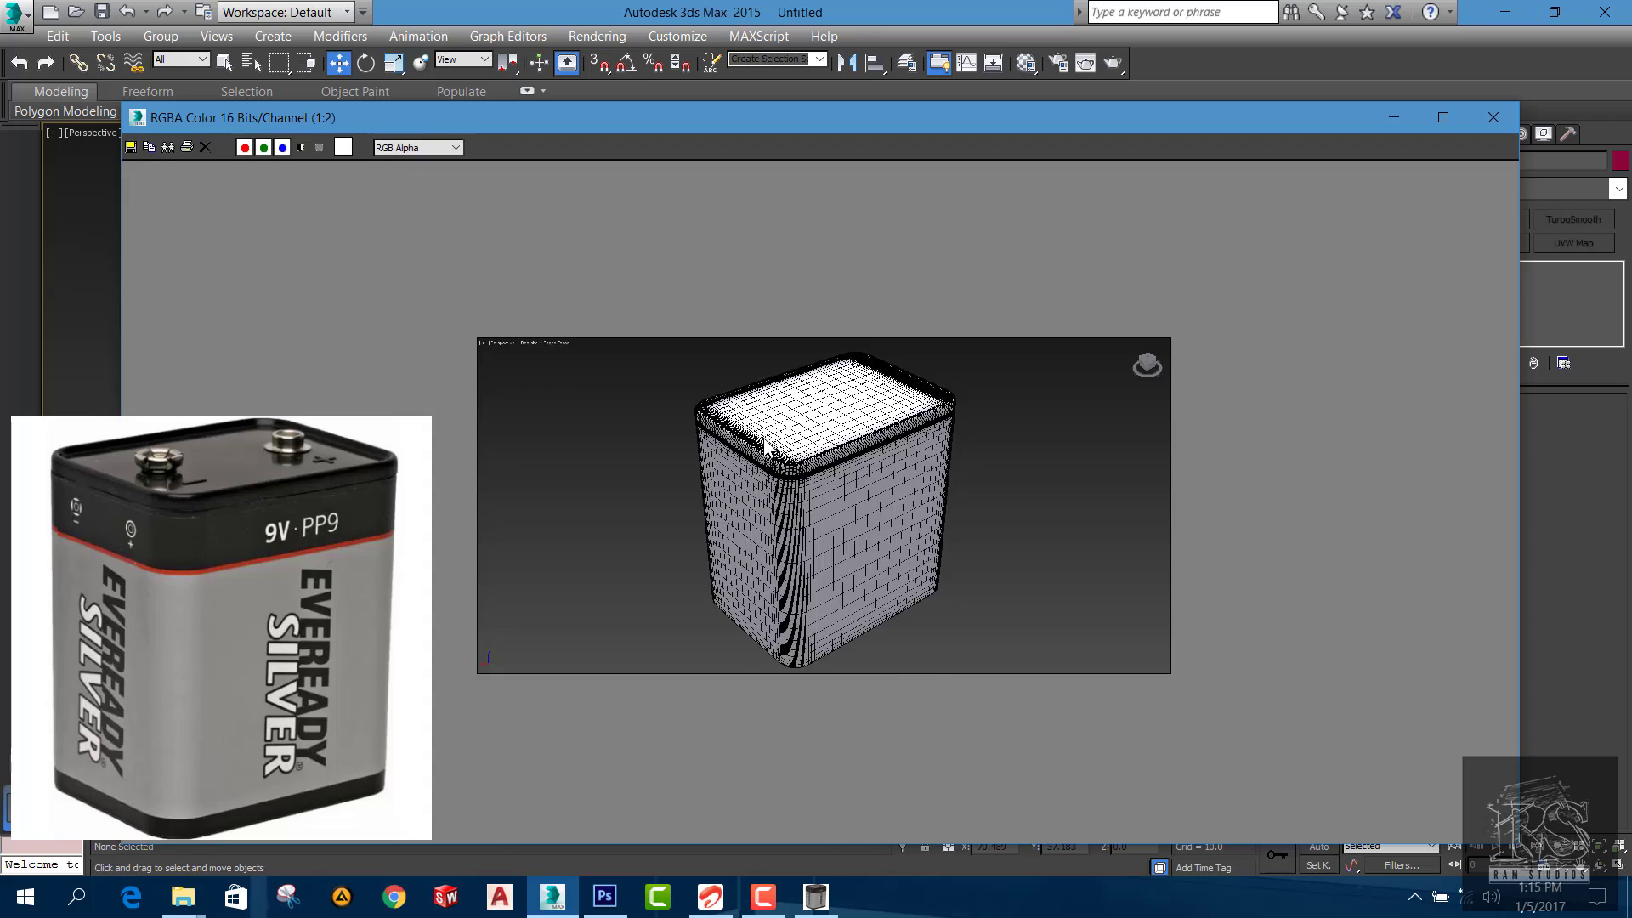
{"action": "scroll", "coordinate": [765, 442], "scroll_direction": "up", "scroll_amount": 1}
{"action": "left_click", "coordinate": [1511, 118]}
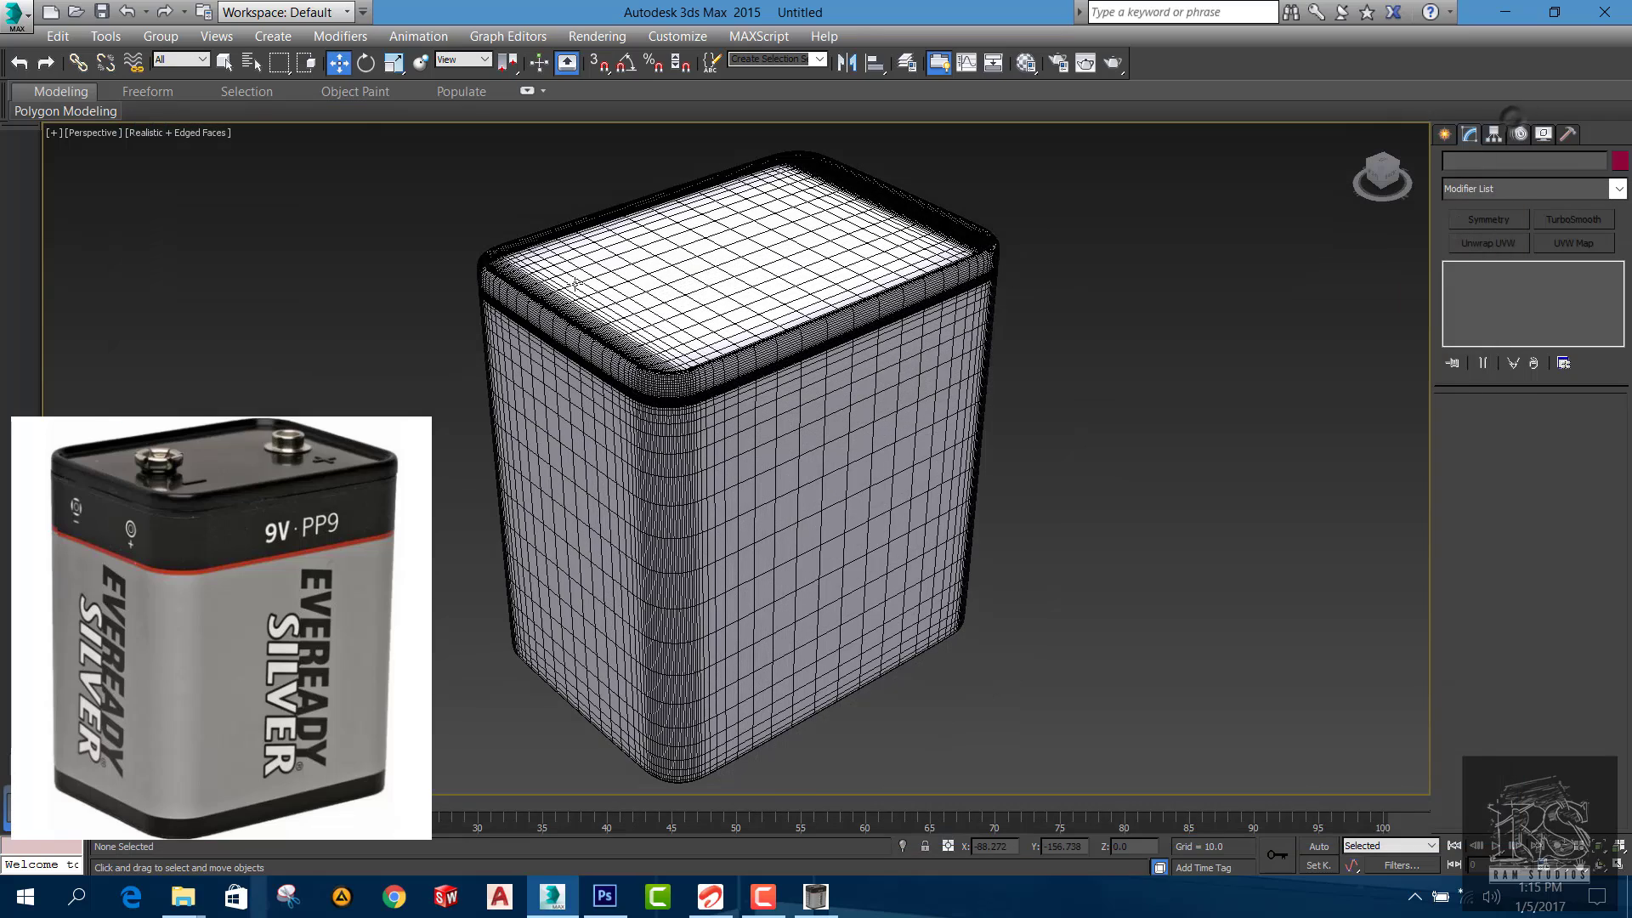
Set the perspective viewport's shading to Shaded with edged faces kept on
{"action": "left_click", "coordinate": [206, 134]}
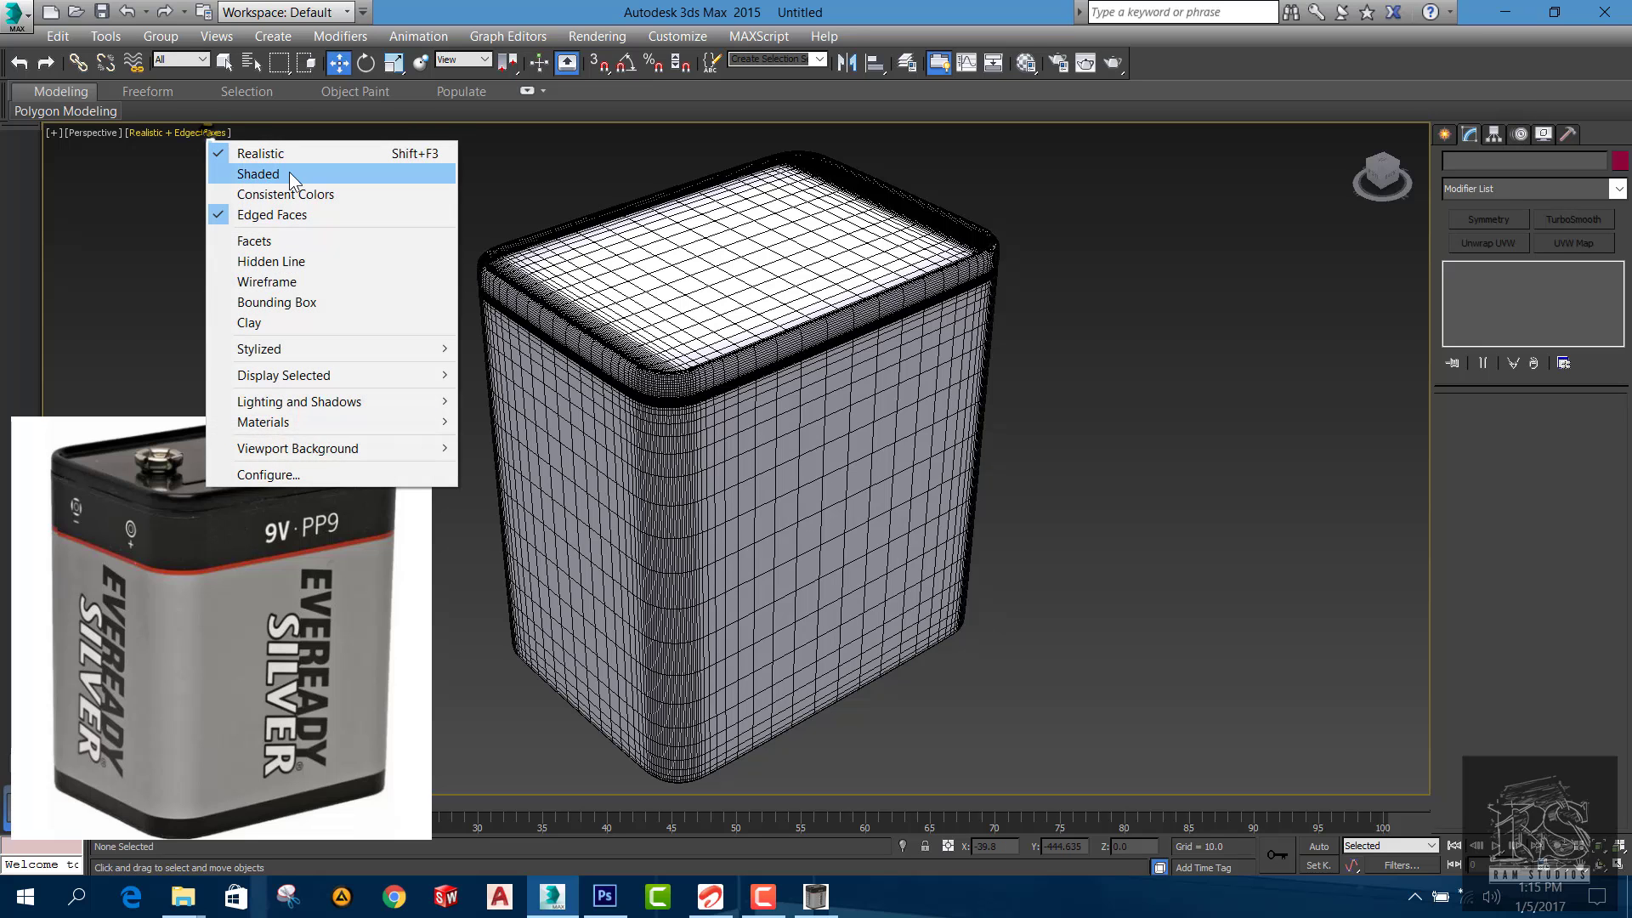
{"action": "left_click", "coordinate": [292, 167]}
{"action": "left_click", "coordinate": [516, 266]}
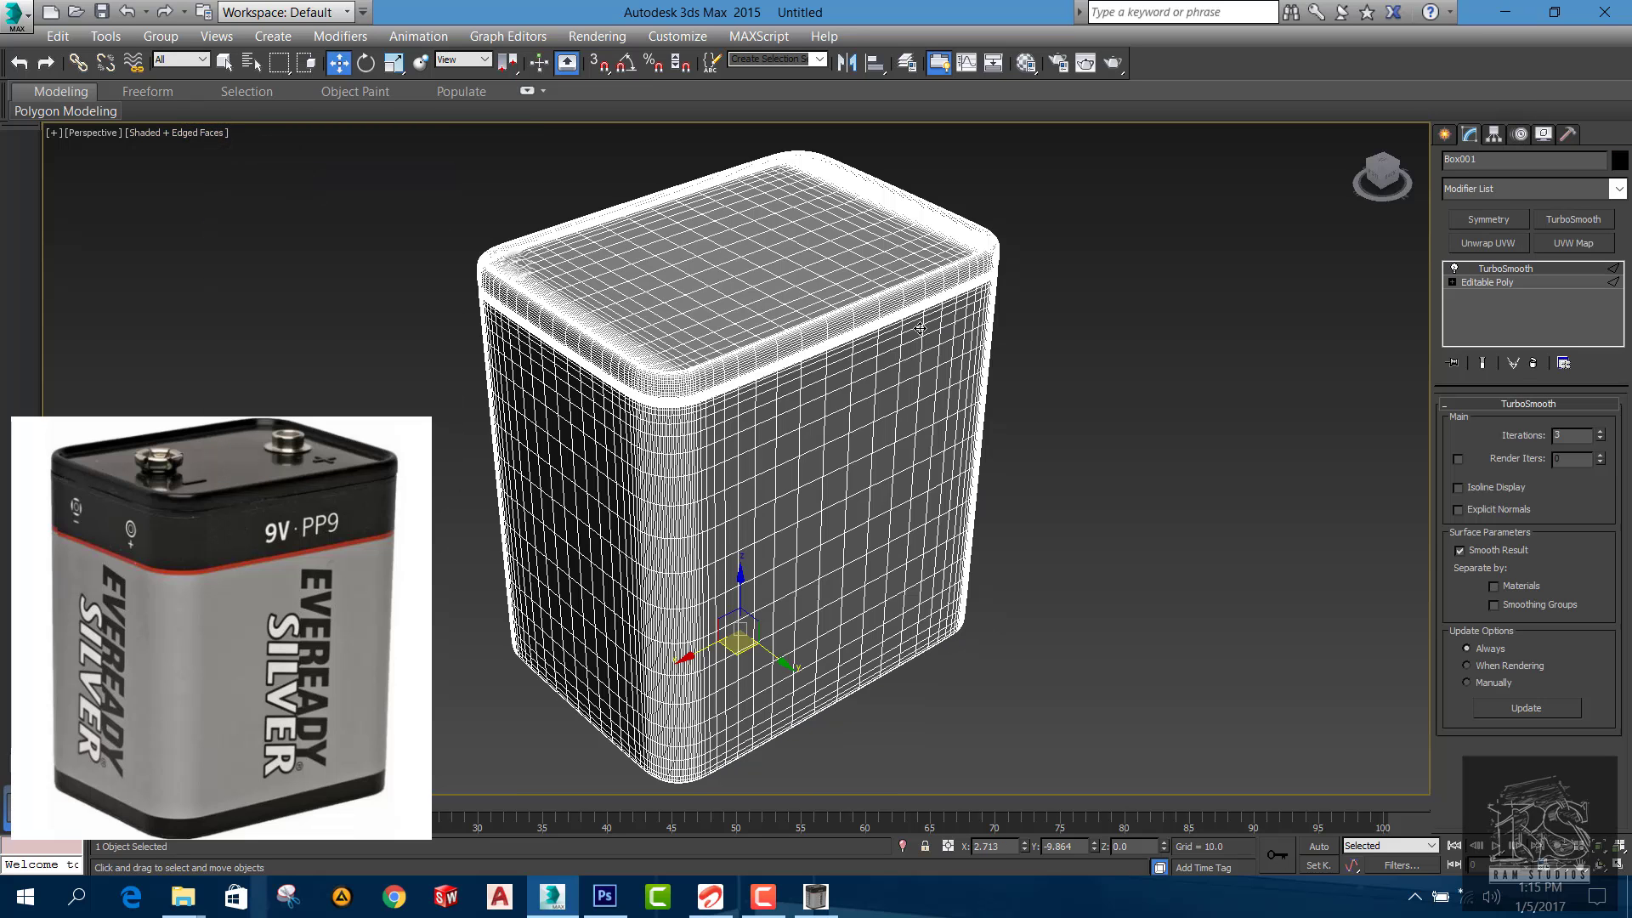
{"action": "left_click", "coordinate": [1106, 380]}
{"action": "left_click", "coordinate": [780, 382]}
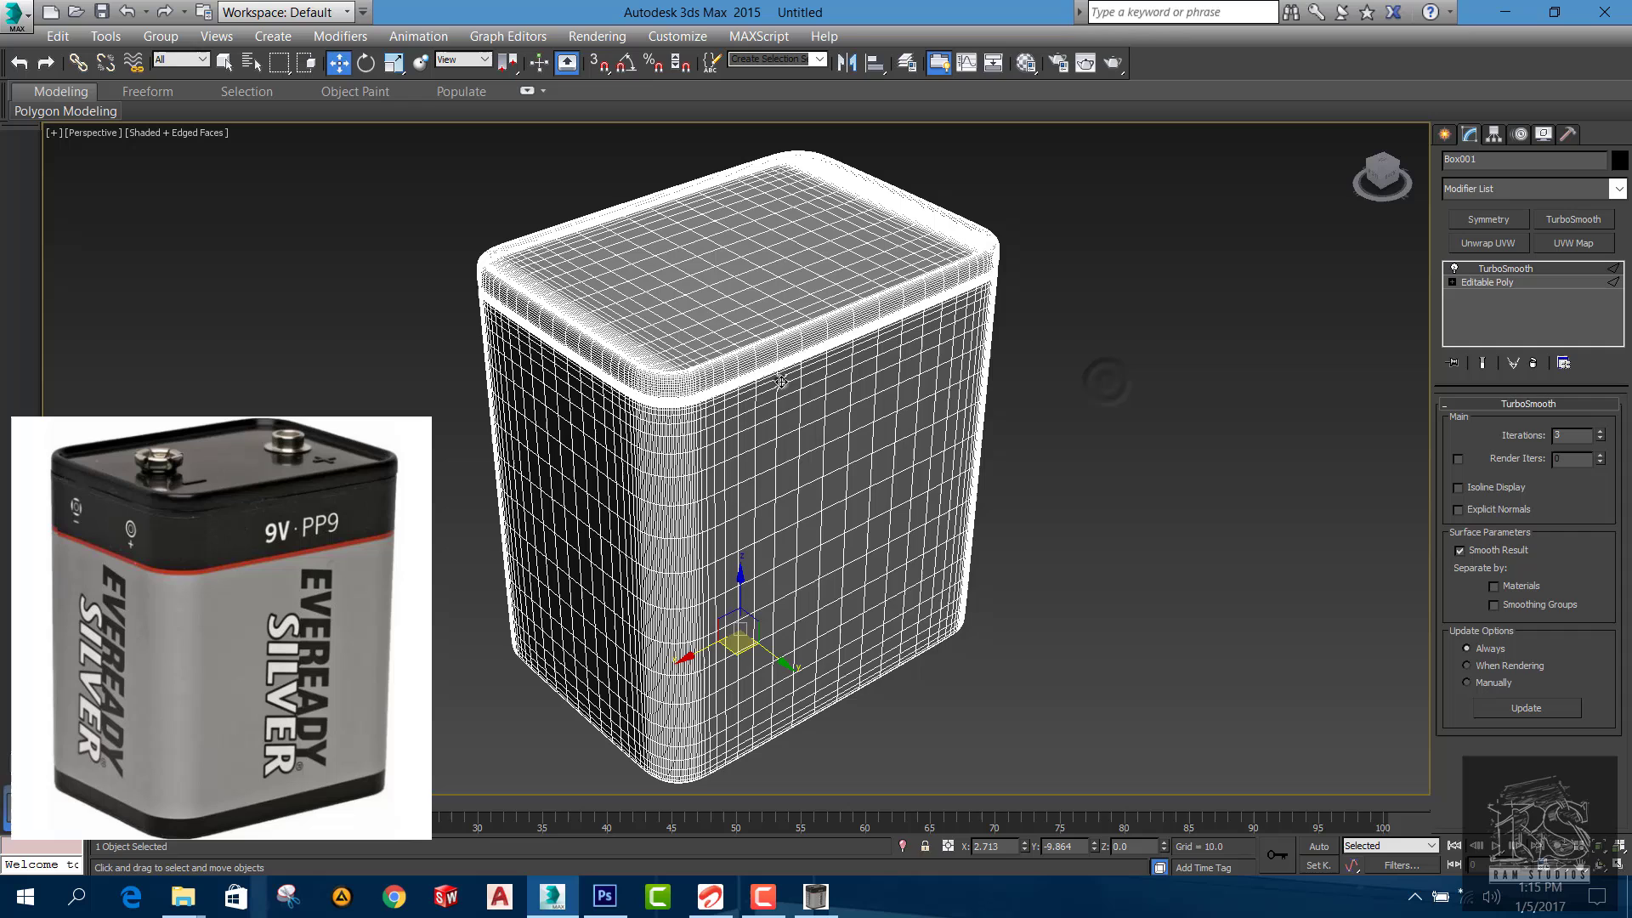
{"action": "left_click", "coordinate": [1016, 367]}
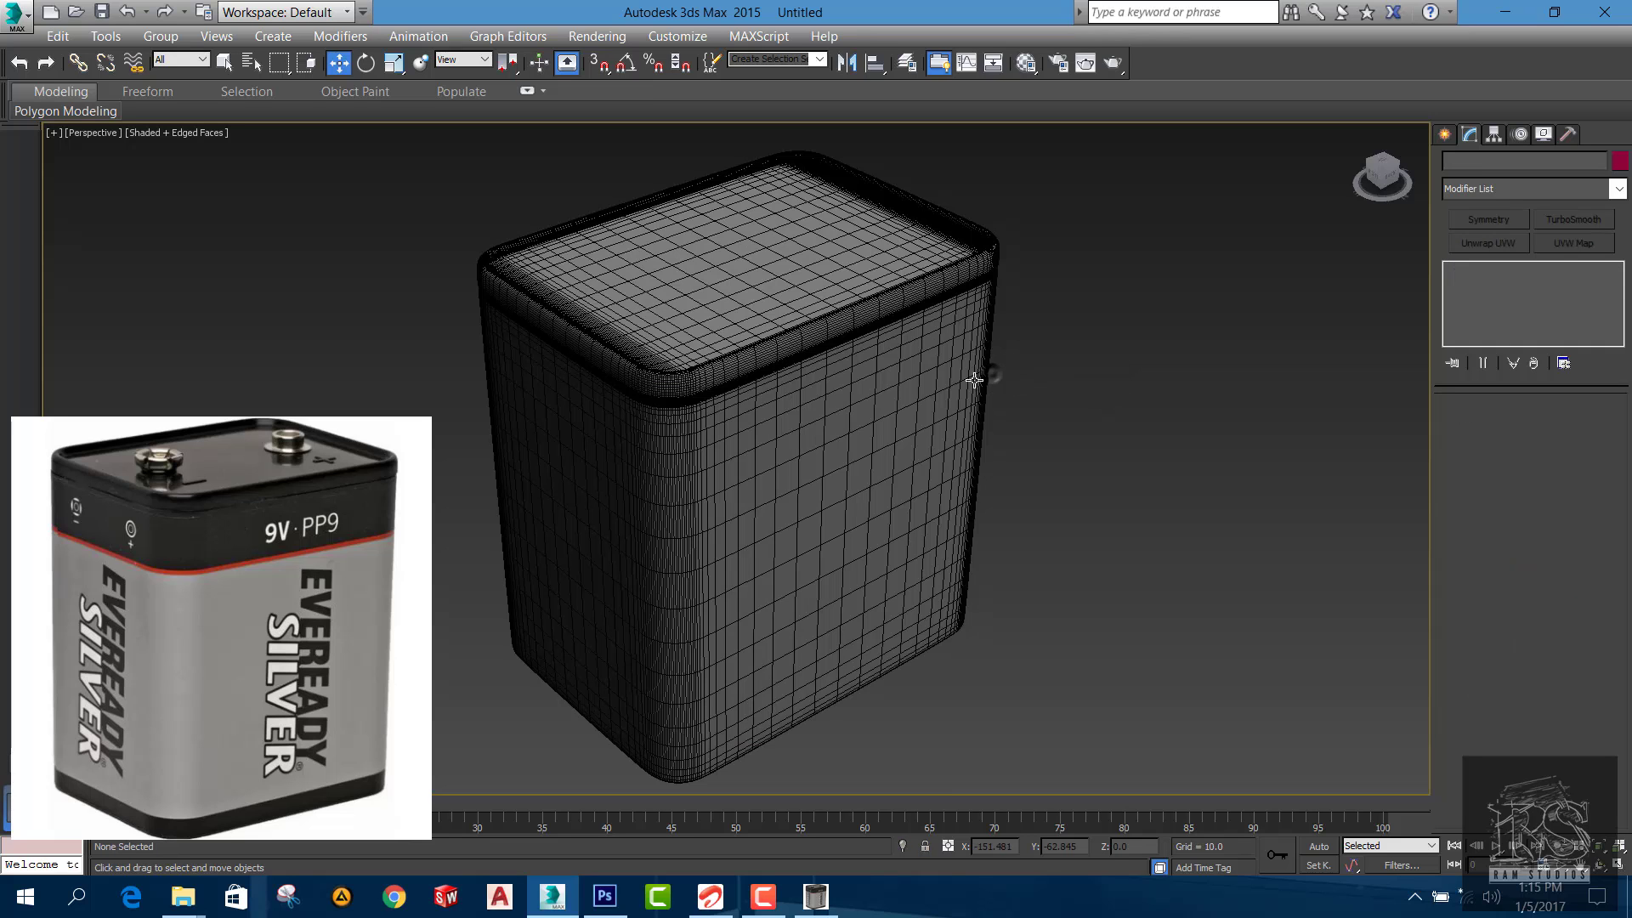
{"action": "left_click", "coordinate": [979, 377]}
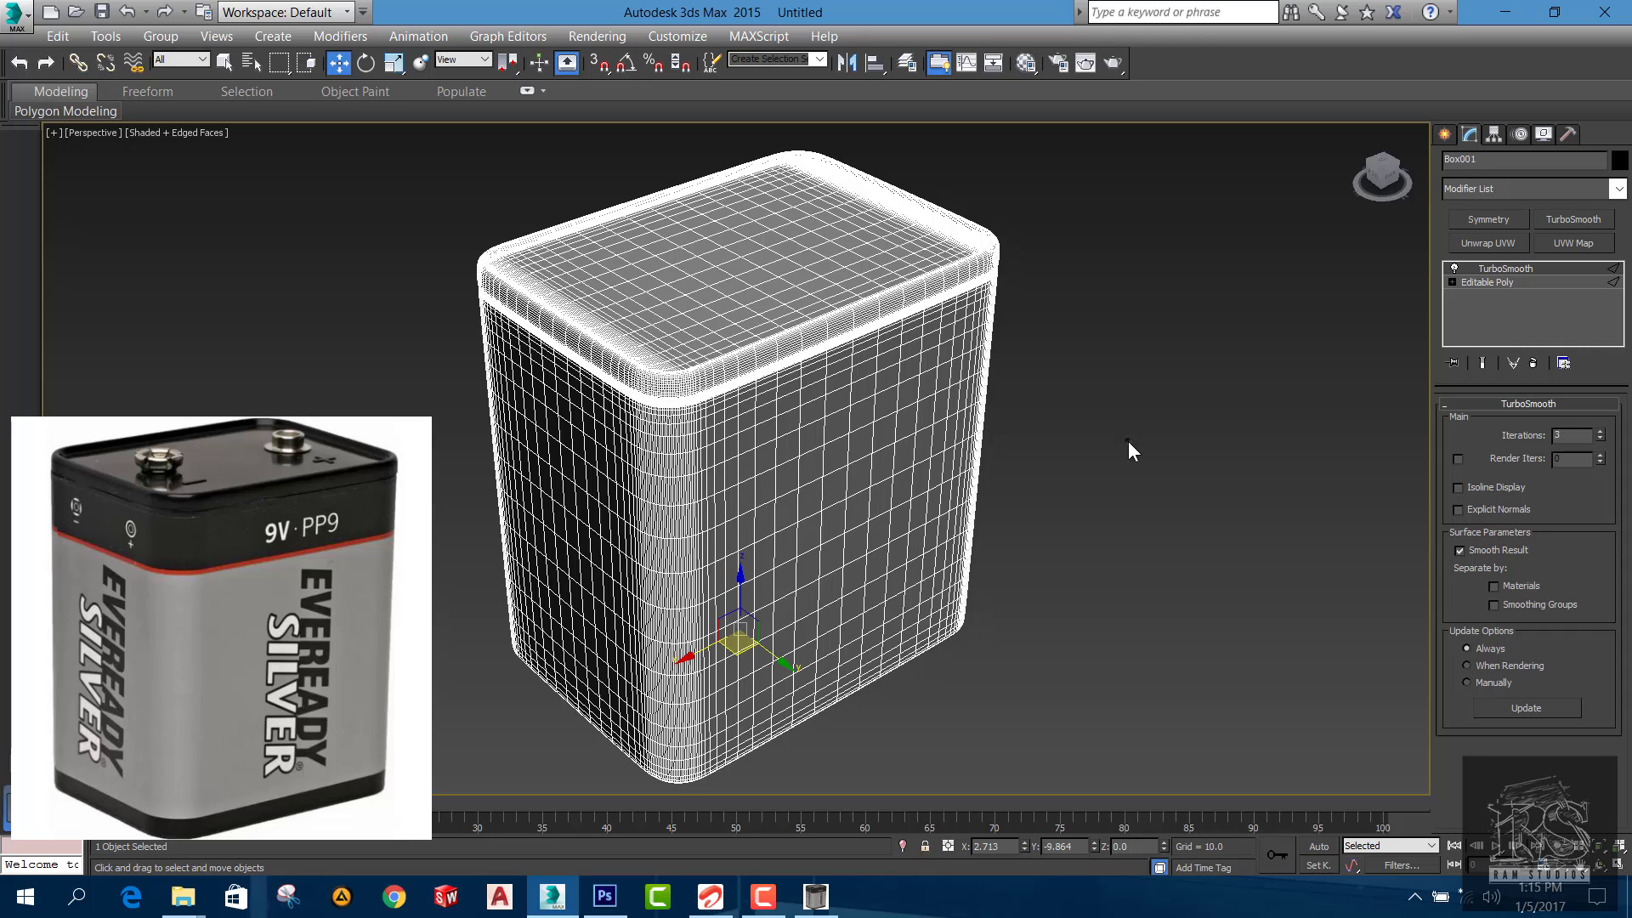
{"action": "left_click", "coordinate": [1128, 442]}
{"action": "left_click", "coordinate": [959, 459]}
{"action": "left_click", "coordinate": [1146, 399]}
{"action": "left_click", "coordinate": [949, 439]}
Switch to the PSD.psd title card in Photoshop and hide the floating battery reference picture
{"action": "left_click", "coordinate": [221, 590]}
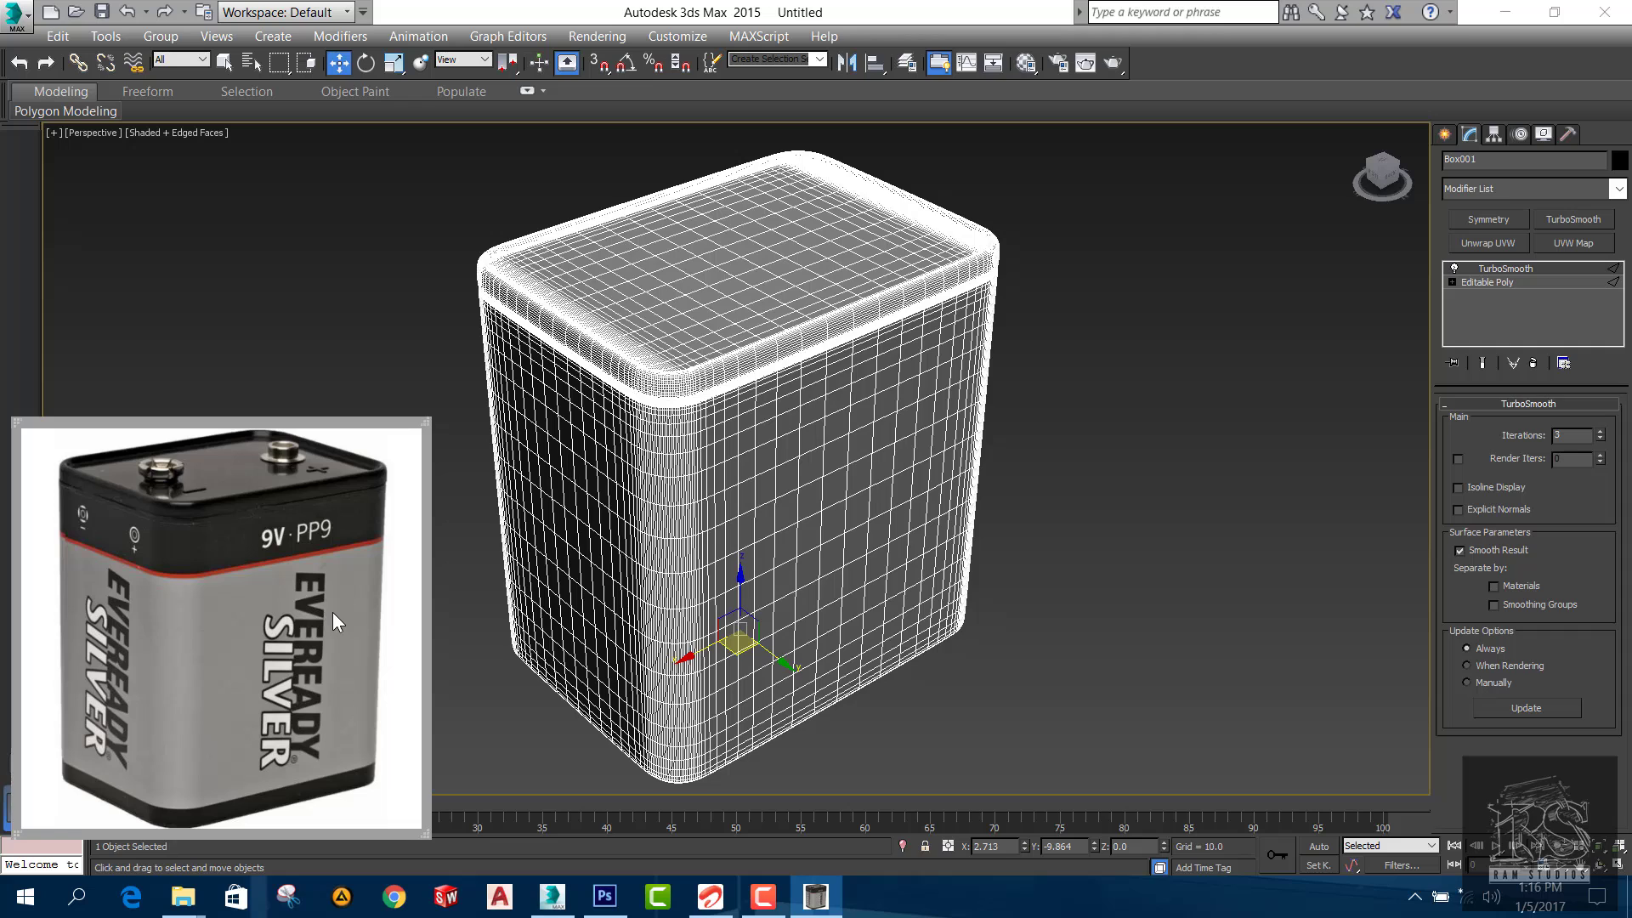
{"action": "left_click", "coordinate": [616, 888]}
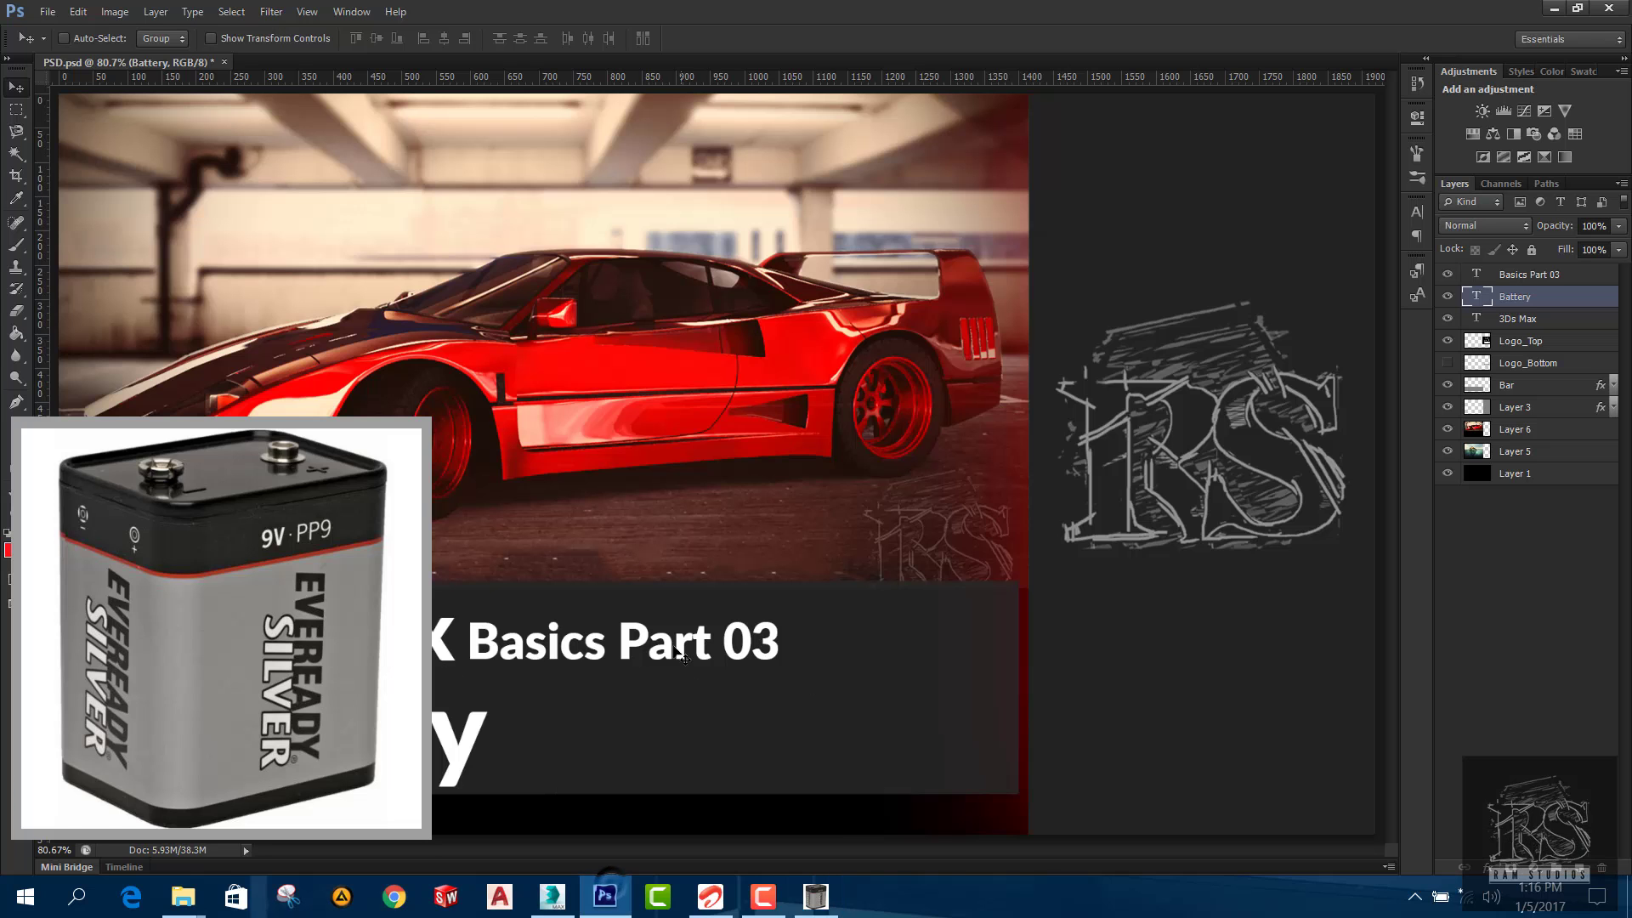
{"action": "left_click", "coordinate": [1415, 896]}
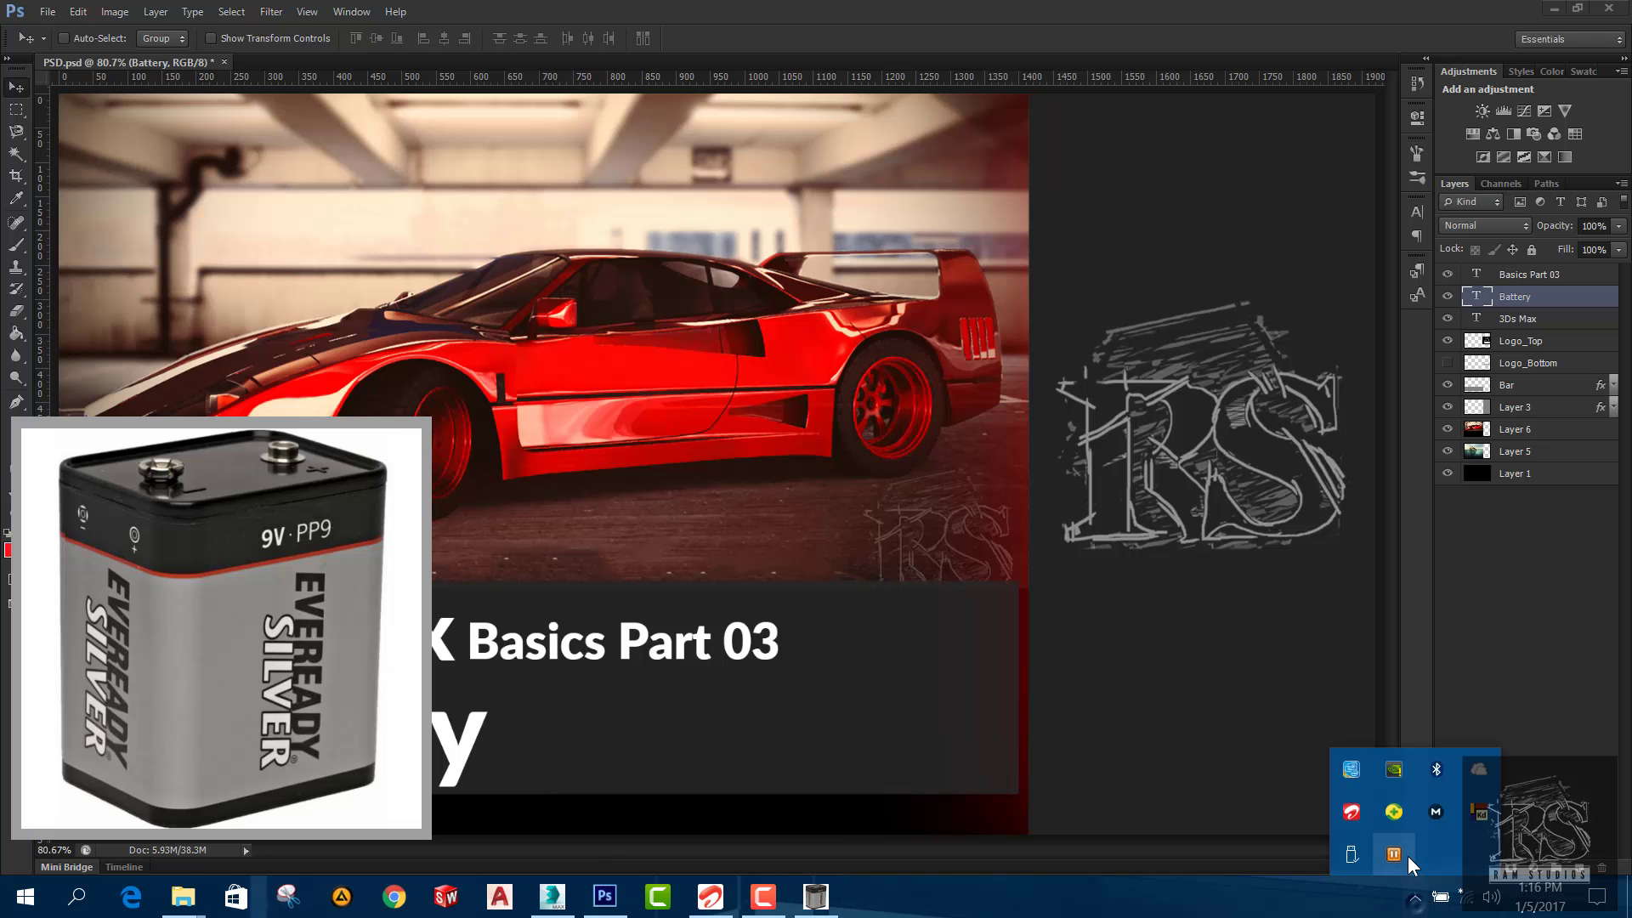
{"action": "right_click", "coordinate": [1483, 816]}
{"action": "left_click", "coordinate": [1470, 685]}
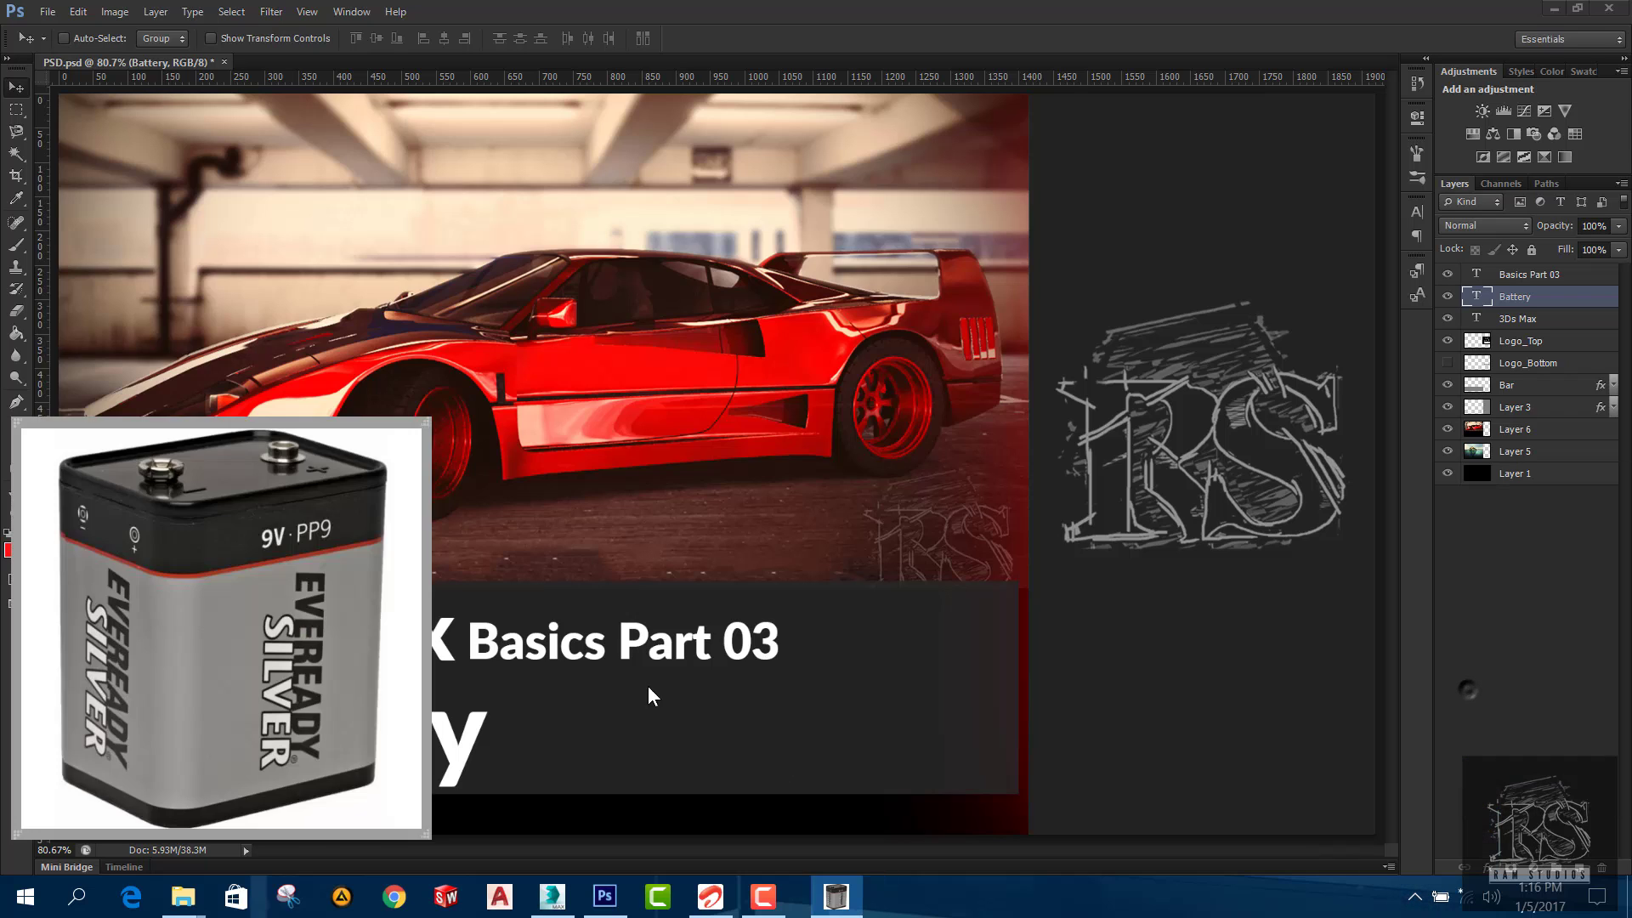
{"action": "left_click", "coordinate": [648, 687]}
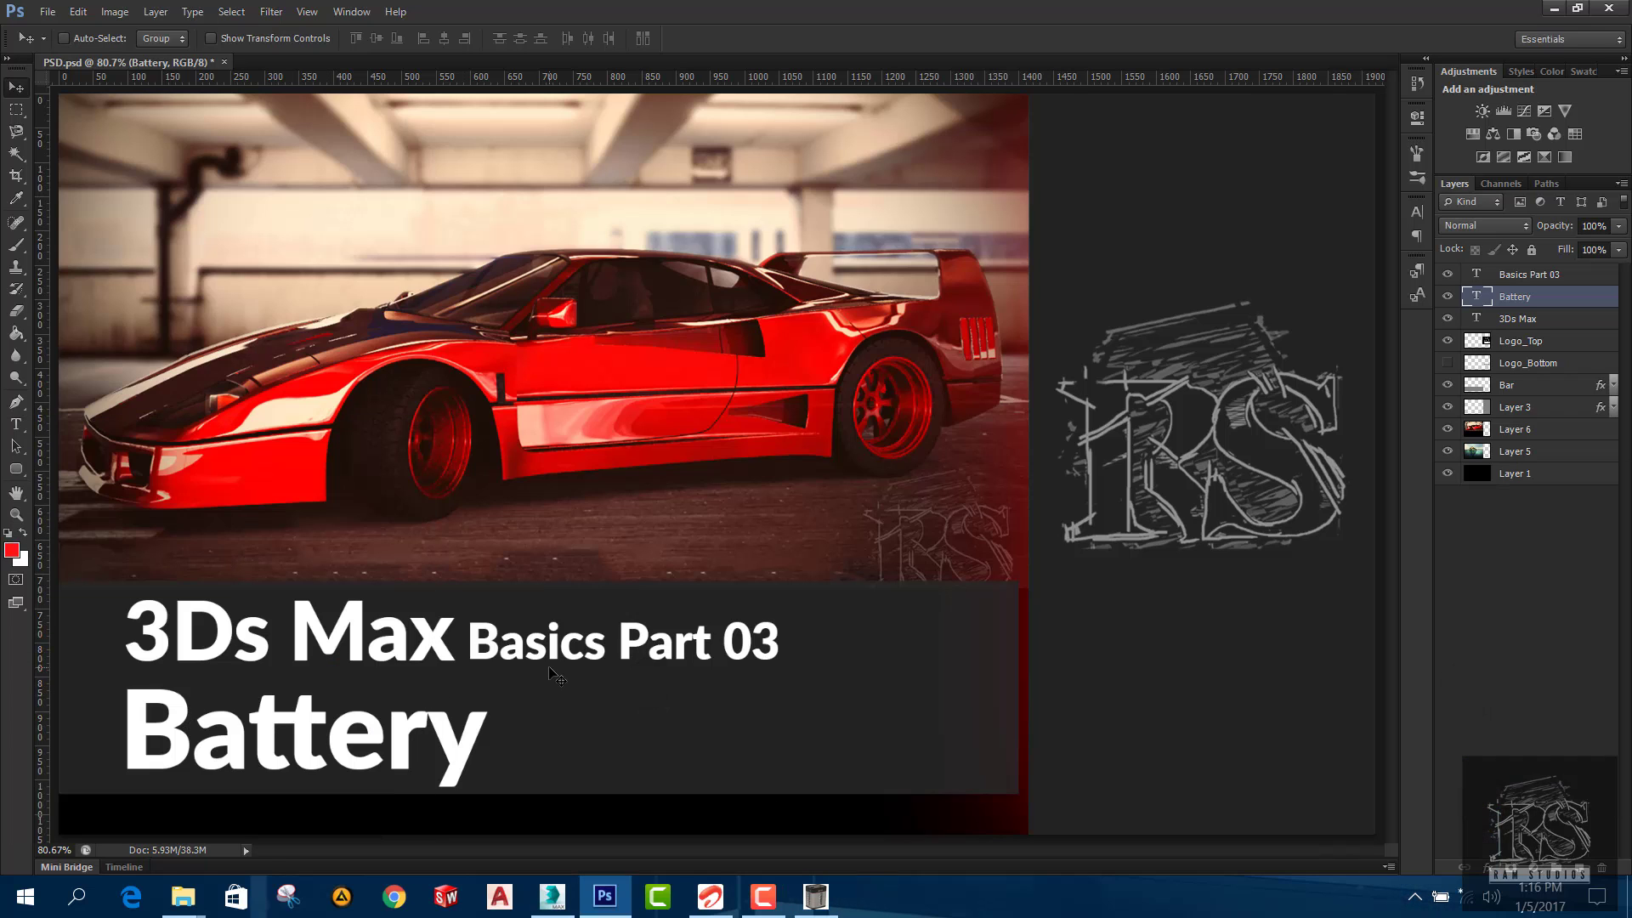